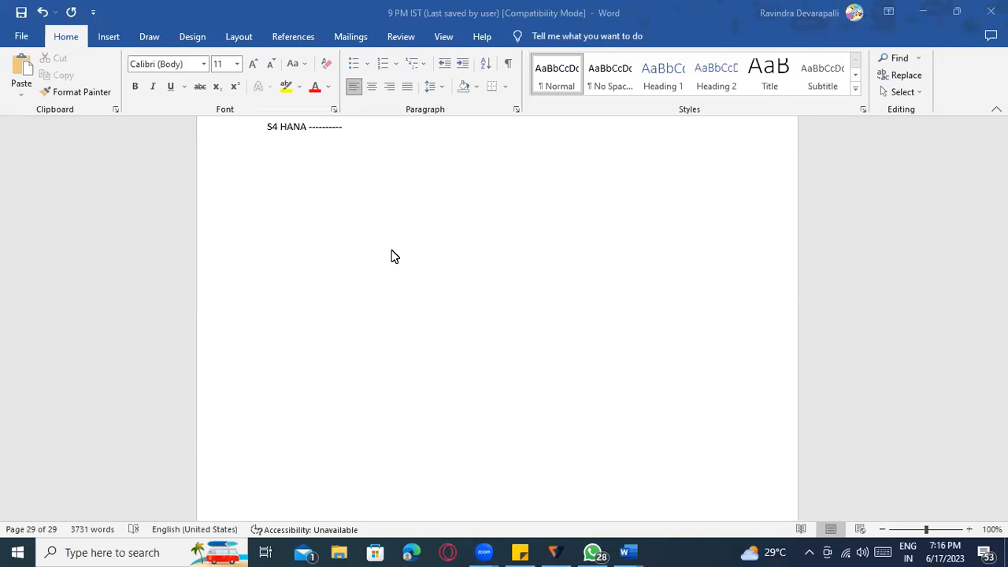
- Type the heading 'Flexible work flow:' on a new line below the S4 HANA line
{"action": "scroll", "coordinate": [382, 237], "scroll_direction": "up", "scroll_amount": 1}
{"action": "left_click", "coordinate": [310, 203]}
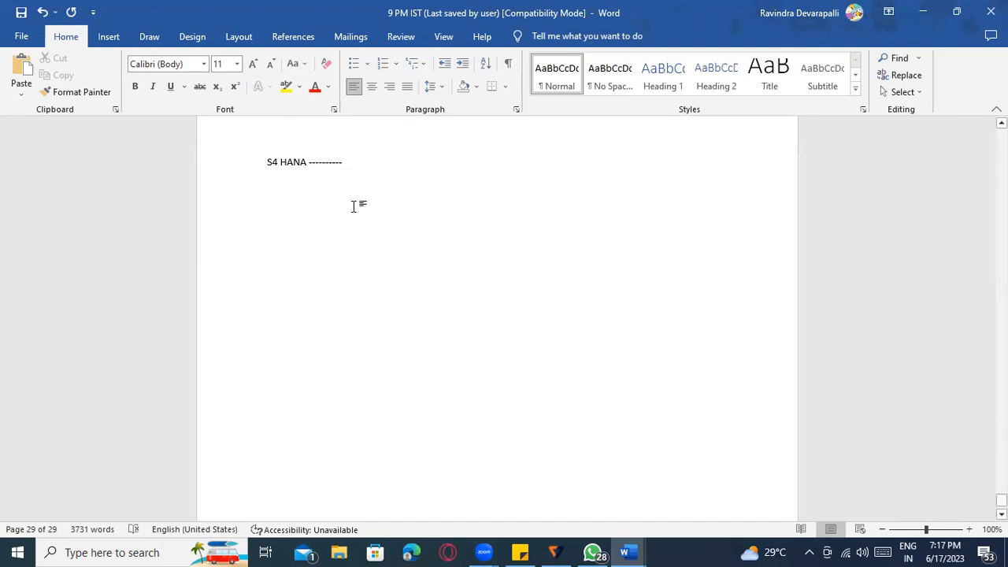
{"action": "key", "text": "Return"}
{"action": "key", "text": "Return"}
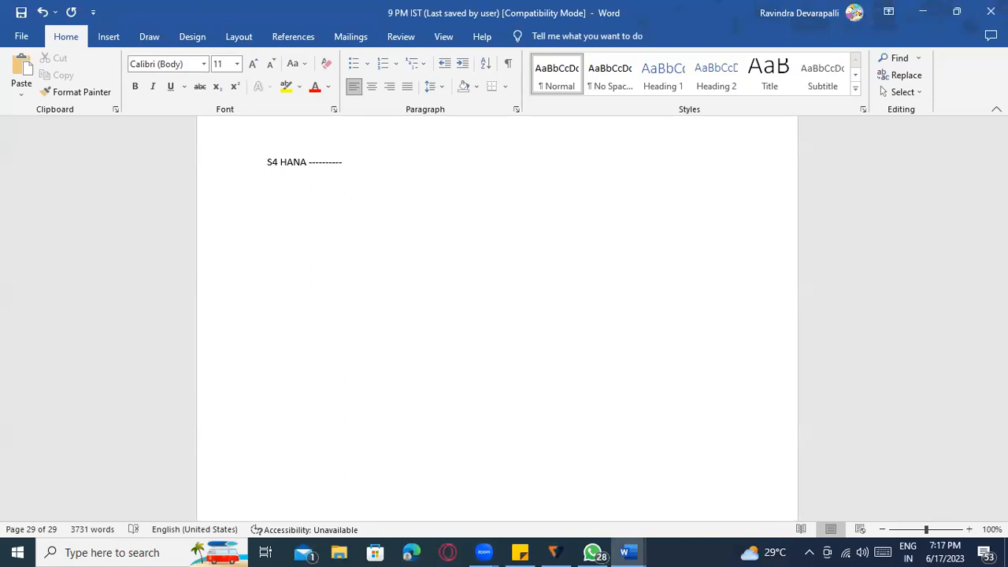
{"action": "type", "text": "F"}
{"action": "key", "text": "BackSpace"}
{"action": "type", "text": "Flexibl"}
{"action": "type", "text": "e work flow o"}
{"action": "type", "text": "f"}
{"action": "key", "text": "BackSpace"}
{"action": "key", "text": "BackSpace"}
{"action": "key", "text": "BackSpace"}
{"action": "type", "text": ":"}
- Make the heading bold and underlined, remove the space before its colon, and start a new line
{"action": "left_click_drag", "start_coordinate": [268, 208], "coordinate": [336, 212]}
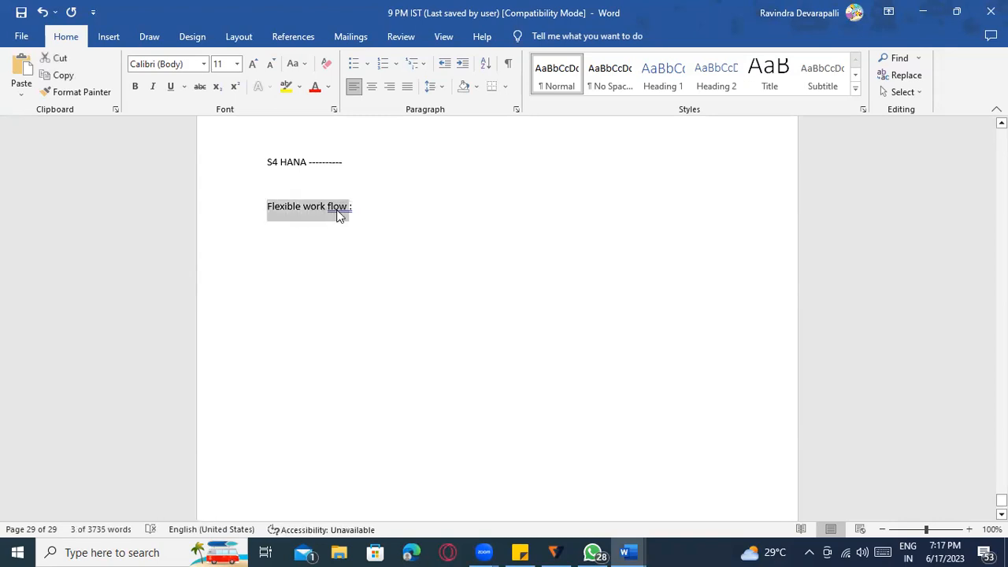
{"action": "key", "text": "ctrl+b"}
{"action": "key", "text": "ctrl+u"}
{"action": "right_click", "coordinate": [334, 211]}
{"action": "right_click", "coordinate": [336, 209]}
{"action": "right_click", "coordinate": [337, 210]}
{"action": "left_click", "coordinate": [292, 251]}
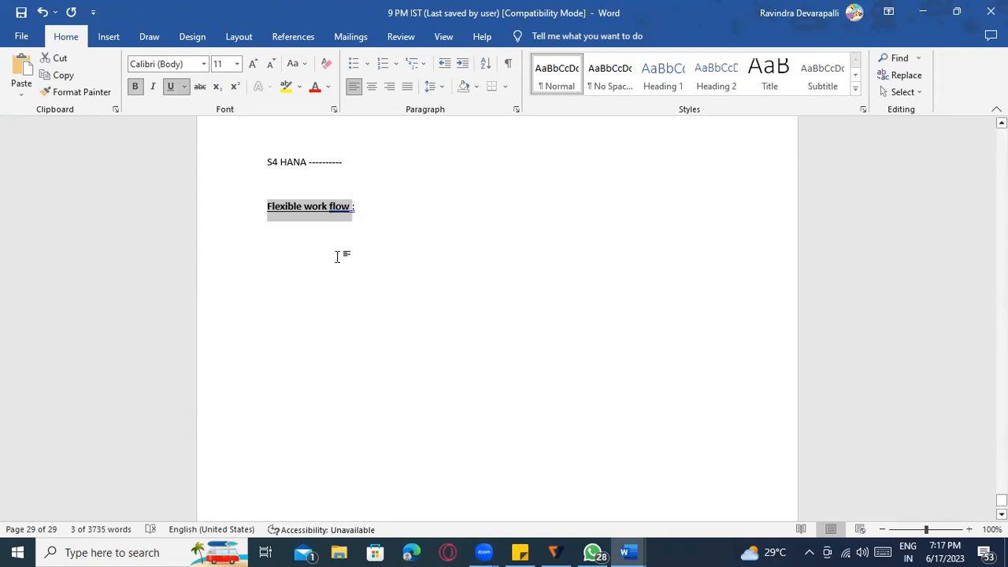
{"action": "left_click", "coordinate": [344, 208]}
{"action": "right_click", "coordinate": [349, 214]}
{"action": "left_click", "coordinate": [337, 226]}
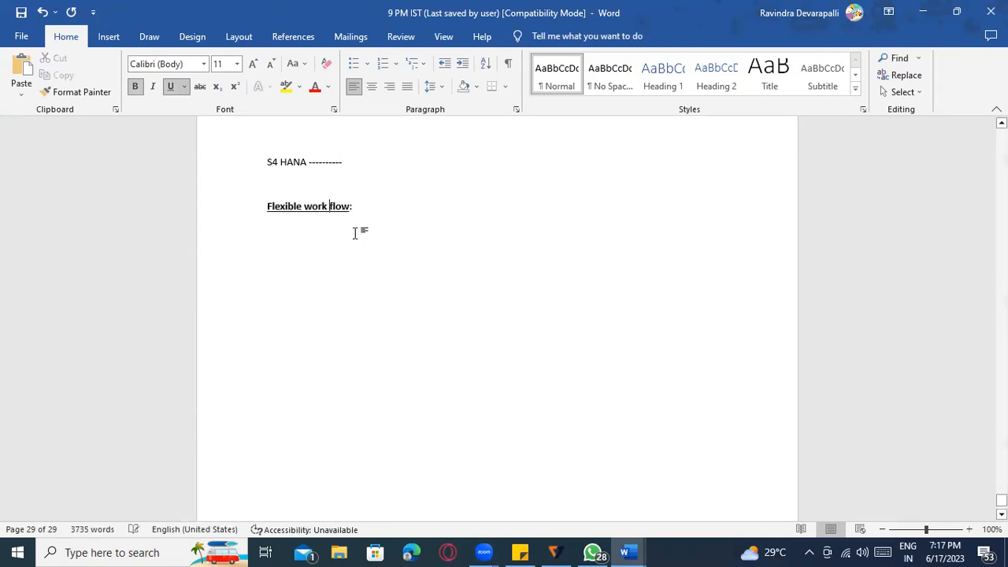
{"action": "key", "text": "Return"}
{"action": "key", "text": "Return"}
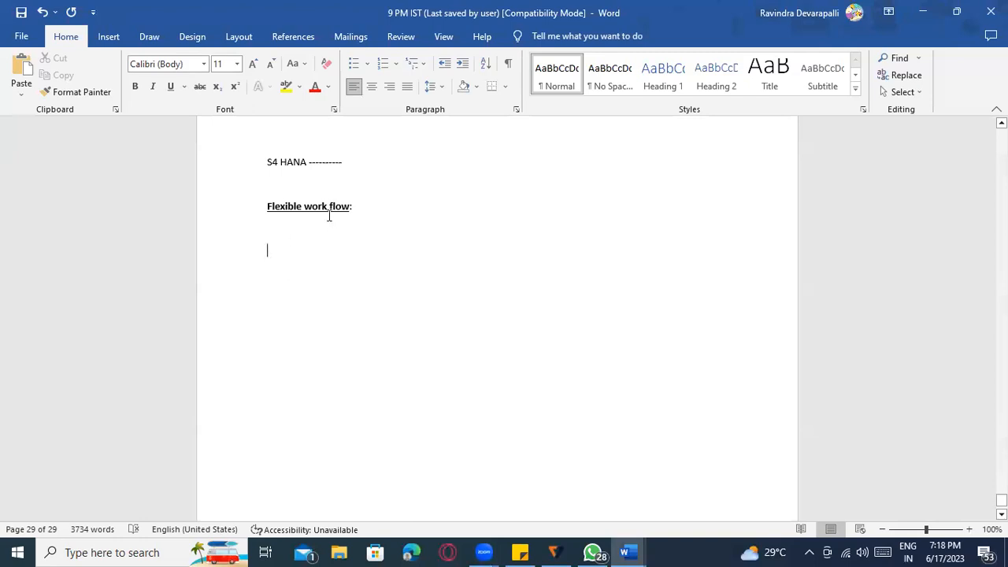
- Leave the heading untouched and start SAP Logon from the Windows search
{"action": "left_click_drag", "start_coordinate": [305, 206], "coordinate": [350, 204]}
{"action": "left_click", "coordinate": [374, 229]}
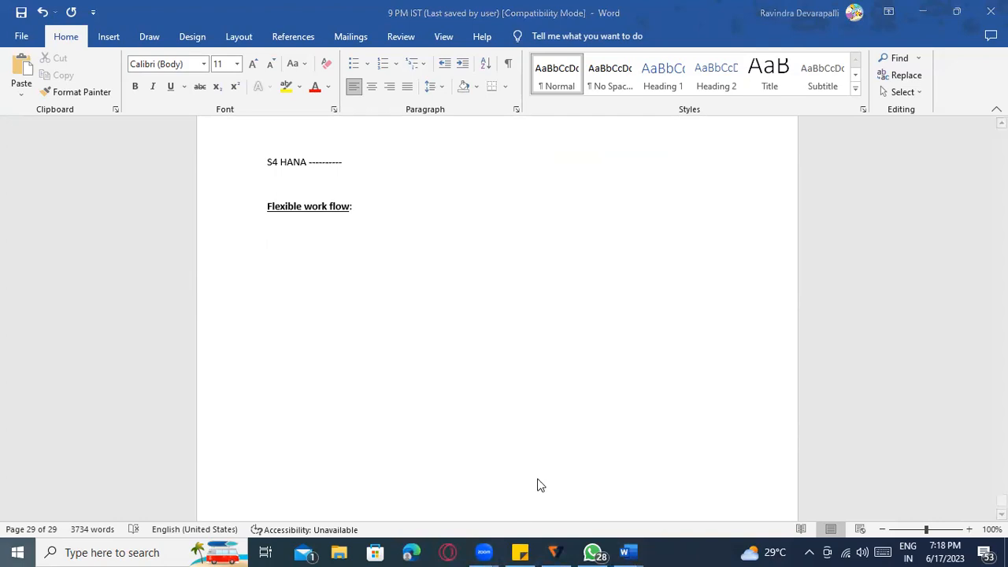
{"action": "key", "text": "super"}
{"action": "type", "text": "SAP"}
{"action": "key", "text": "Return"}
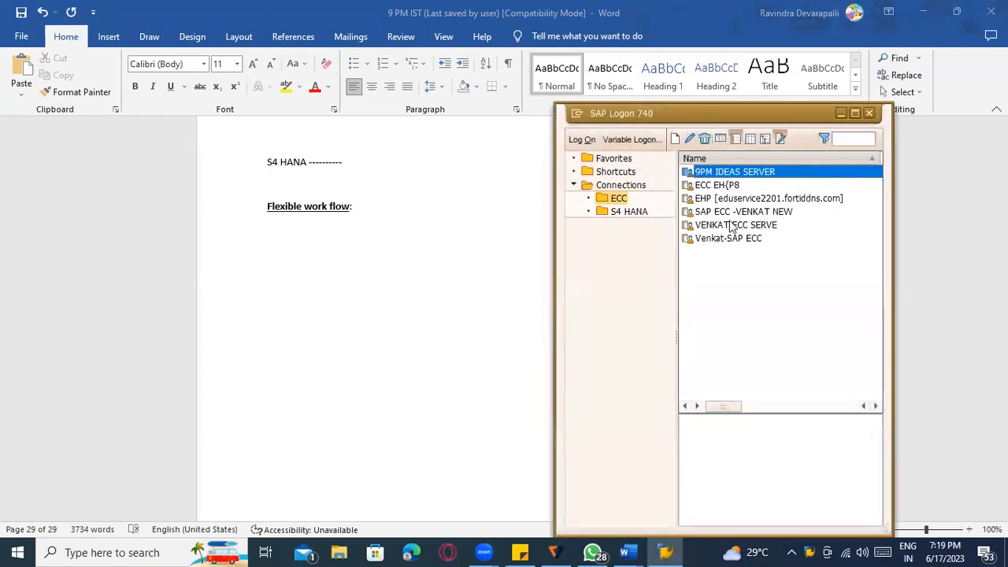
- Open the ECC server logon screen and copy the stored password from the sticky note
{"action": "left_click", "coordinate": [733, 225]}
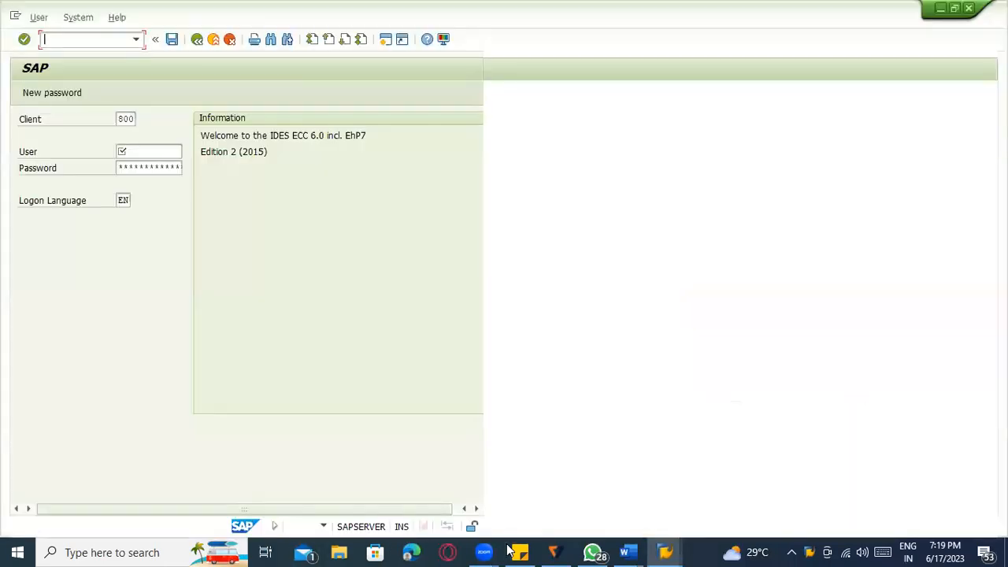
{"action": "left_click", "coordinate": [520, 553]}
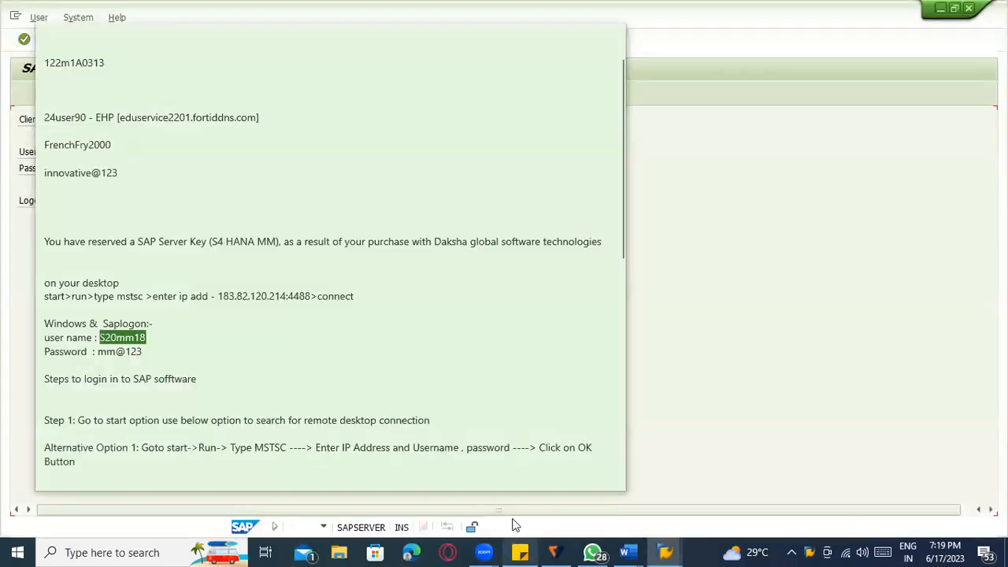
{"action": "left_click", "coordinate": [95, 137]}
{"action": "left_click", "coordinate": [121, 171]}
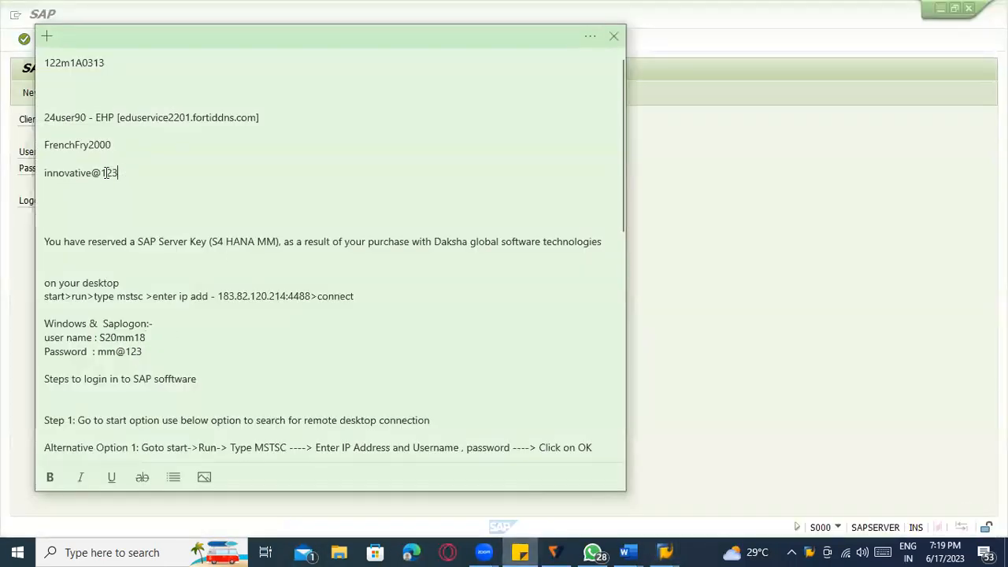
{"action": "left_click_drag", "start_coordinate": [107, 172], "coordinate": [38, 177]}
{"action": "key", "text": "alt+Tab"}
- Log on with the saved user name and pasted password, then run transaction SWDD
{"action": "left_click", "coordinate": [132, 153]}
{"action": "left_click", "coordinate": [136, 165]}
{"action": "key", "text": "Tab"}
{"action": "key", "text": "ctrl+v"}
{"action": "key", "text": "Return"}
{"action": "type", "text": "SWDD"}
{"action": "key", "text": "Return"}
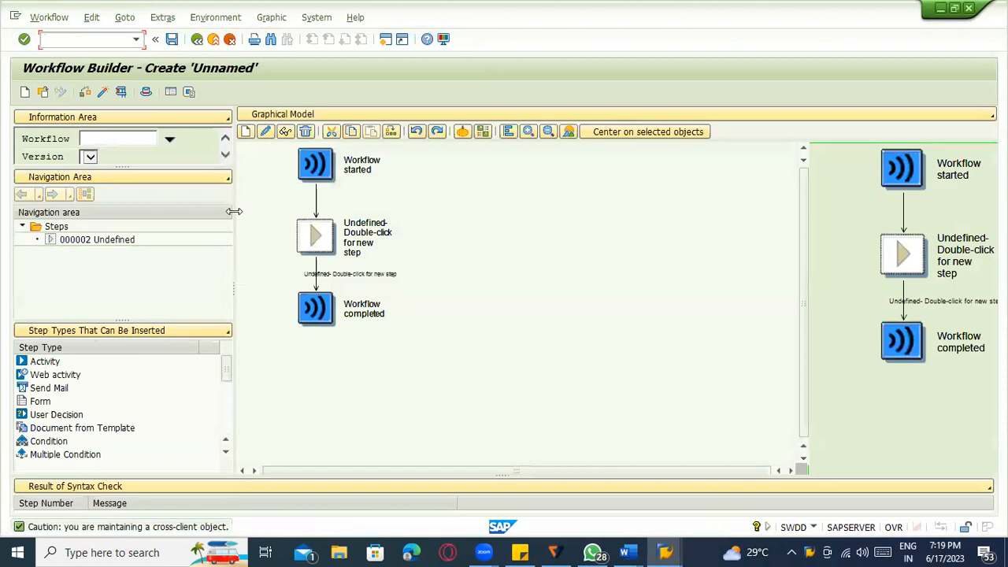
- Inspect the Undefined step and Workflow completed node, then go Back to SAP Easy Access
{"action": "left_click", "coordinate": [126, 142]}
{"action": "left_click", "coordinate": [367, 236]}
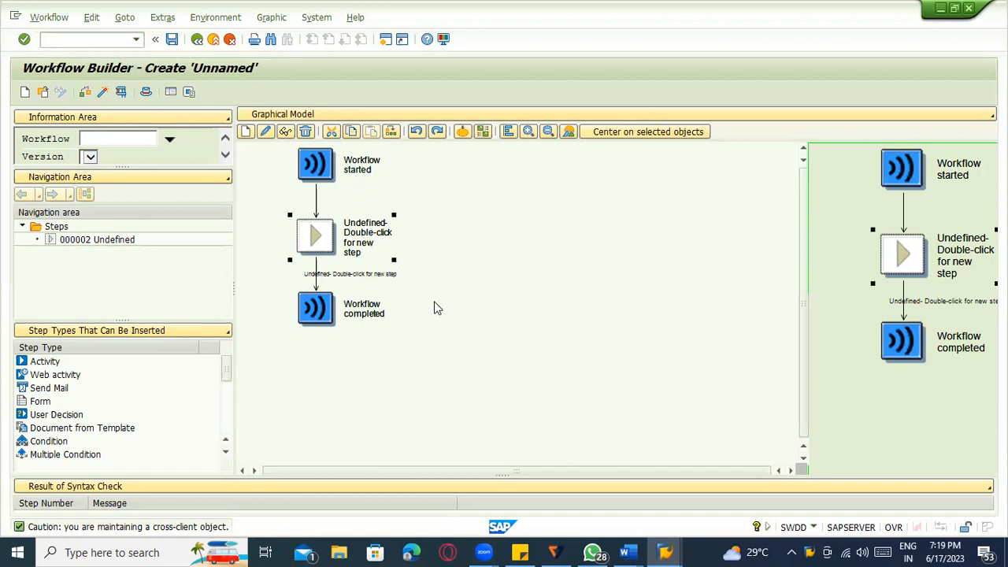
{"action": "left_click", "coordinate": [376, 315]}
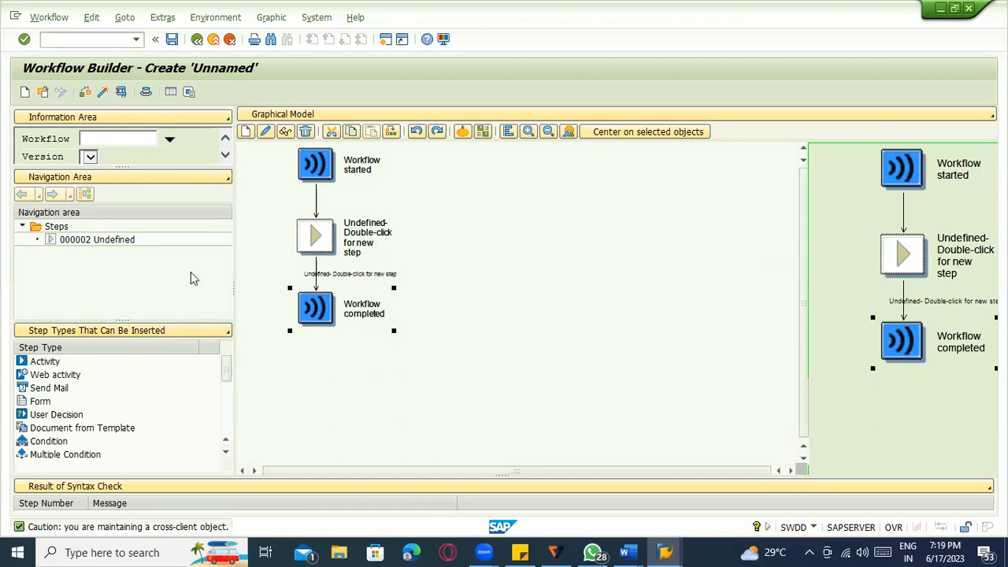
{"action": "left_click", "coordinate": [196, 43]}
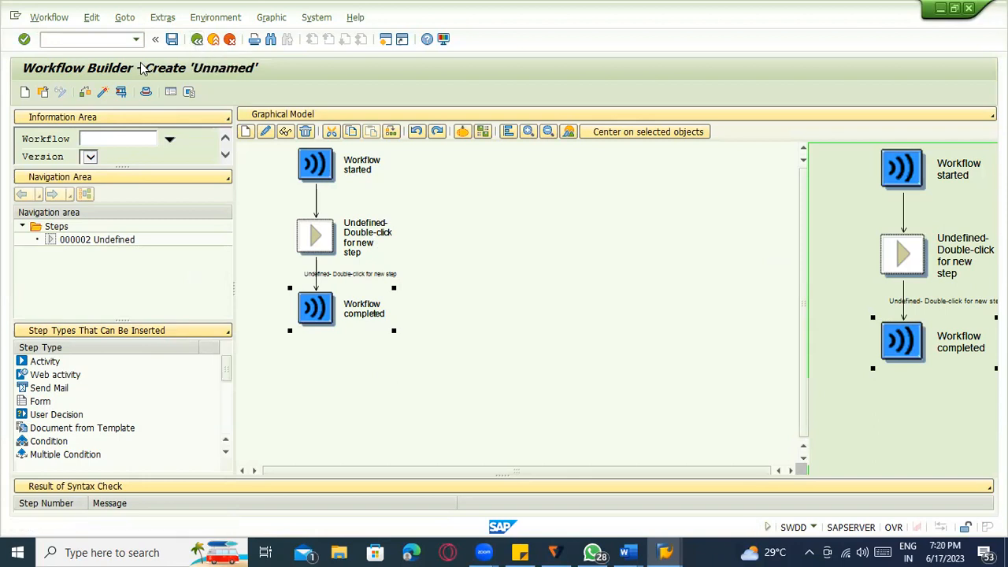
- Display the purchase order and check its PURCHASE HEAD release level
{"action": "type", "text": "me23n"}
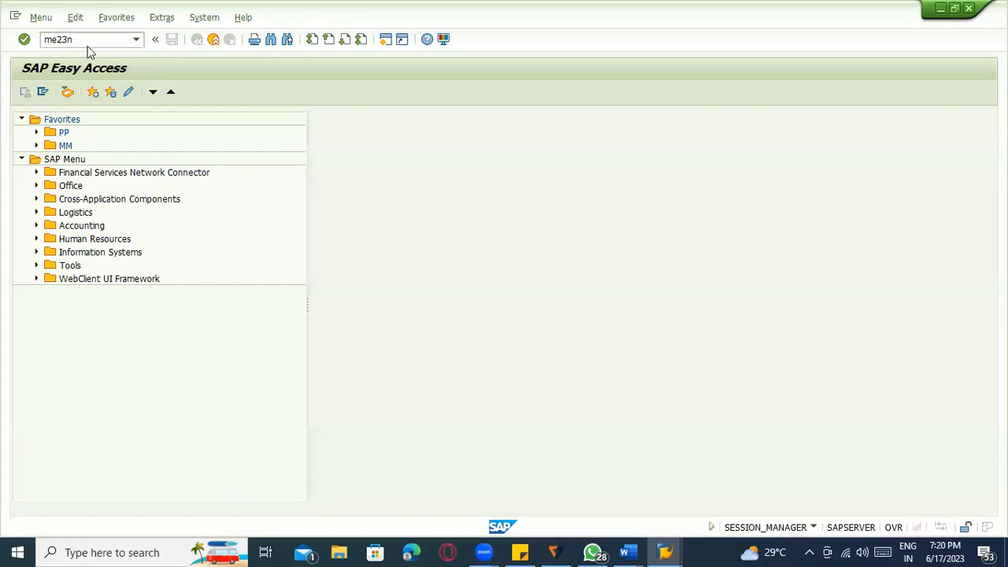
{"action": "key", "text": "Return"}
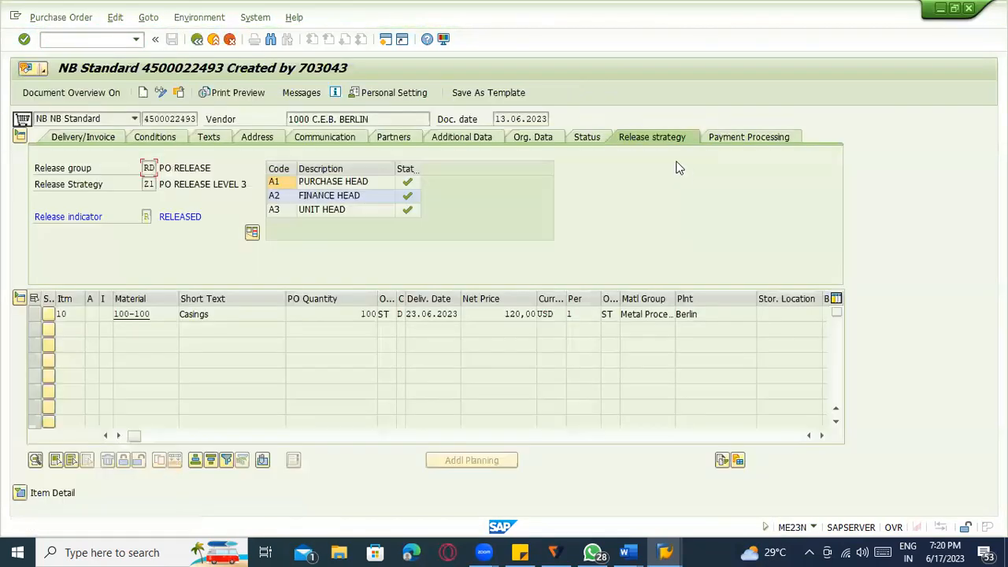
{"action": "left_click", "coordinate": [321, 185]}
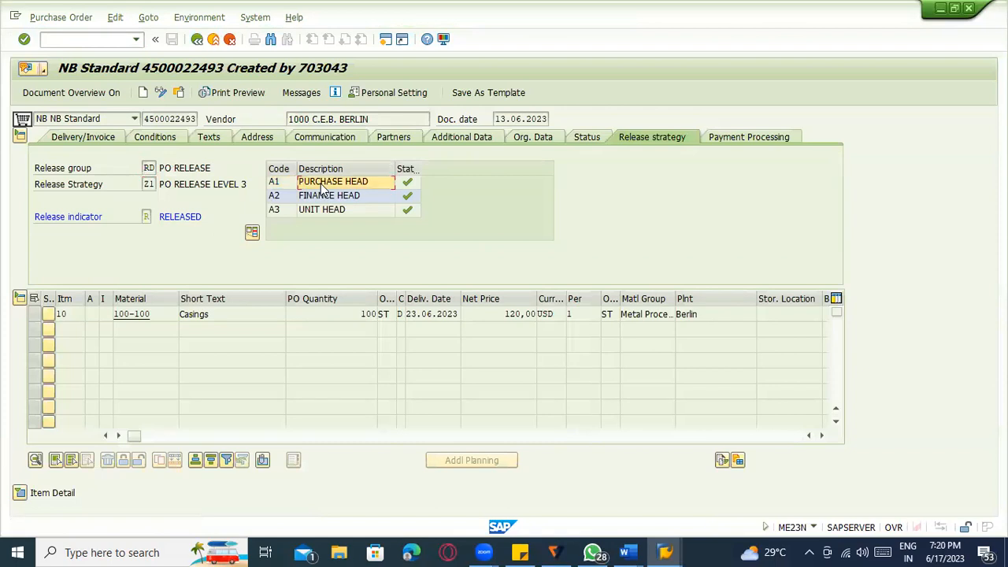
- In SPRO's Reference IMG, open Purchase Order > Release Procedure > Define Release Procedure for Purchase Orders
{"action": "left_click", "coordinate": [77, 38]}
{"action": "type", "text": "/nspro"}
{"action": "key", "text": "Return"}
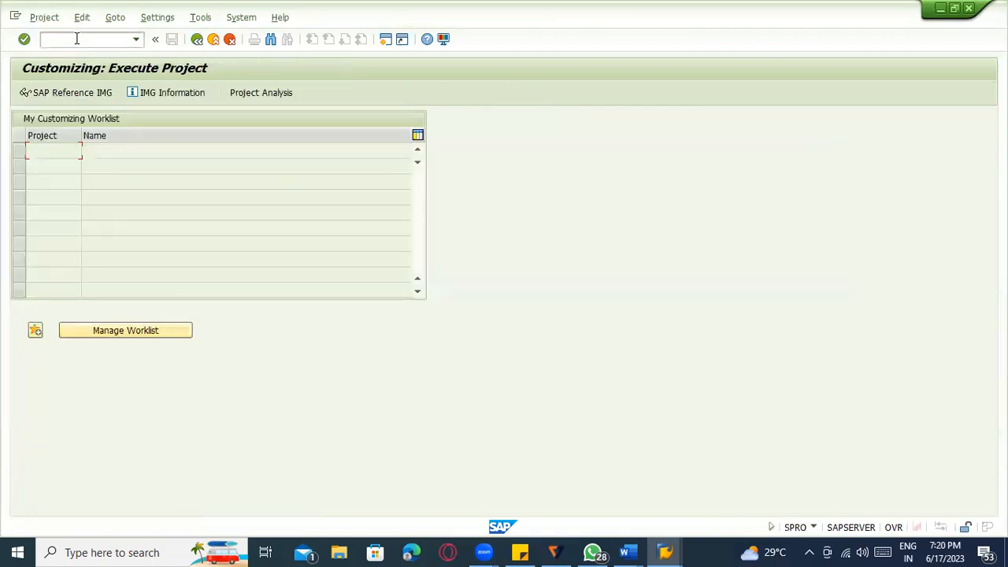
{"action": "left_click", "coordinate": [94, 97]}
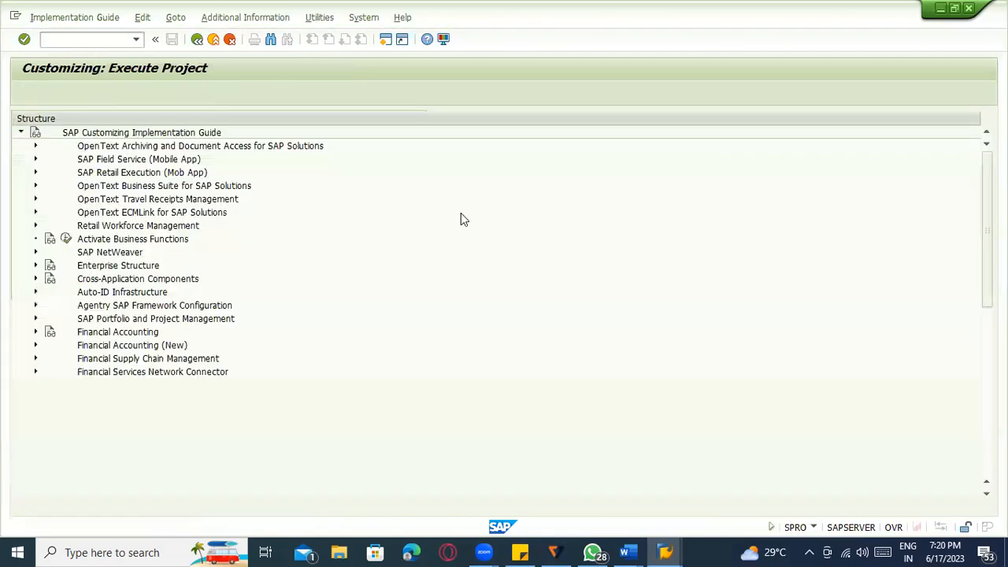
{"action": "scroll", "coordinate": [77, 364], "scroll_direction": "down", "scroll_amount": 5}
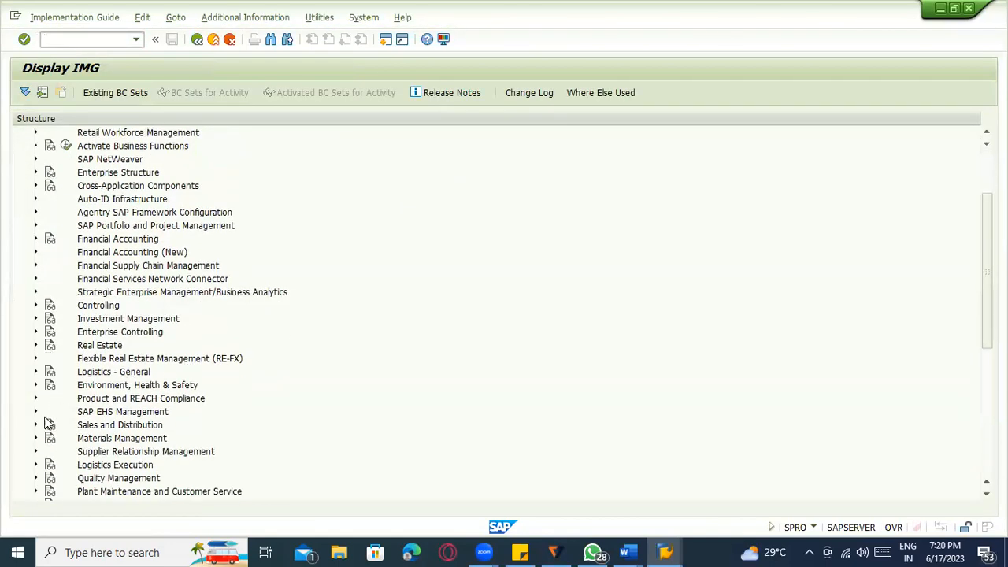
{"action": "left_click", "coordinate": [36, 399]}
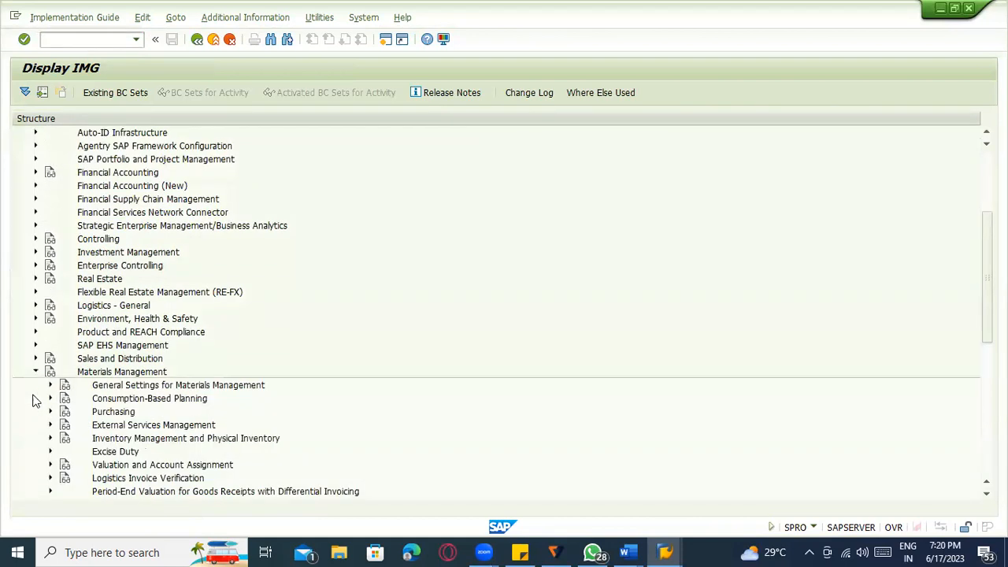
{"action": "scroll", "coordinate": [46, 406], "scroll_direction": "down", "scroll_amount": 1}
{"action": "left_click", "coordinate": [50, 345]}
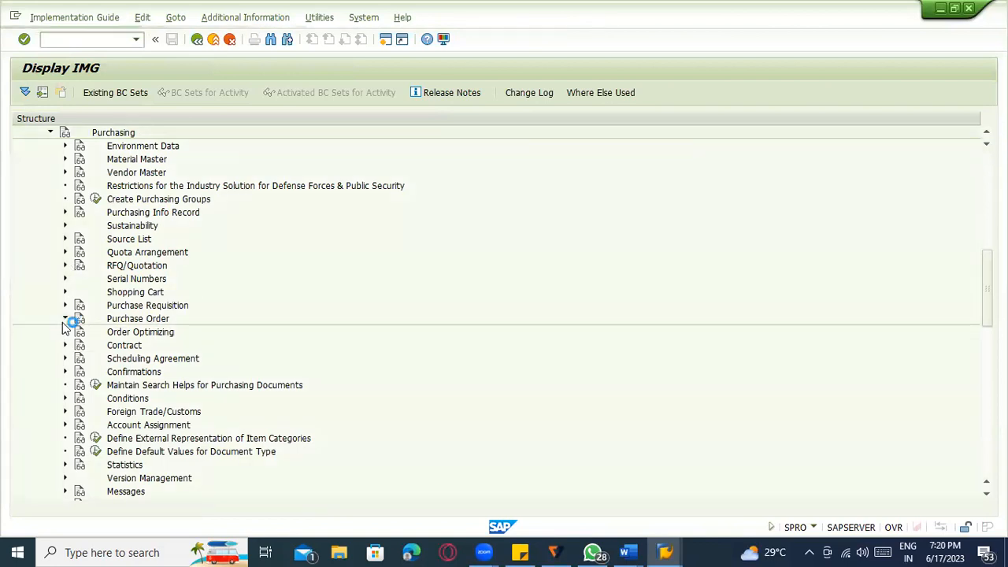
{"action": "left_click", "coordinate": [66, 319]}
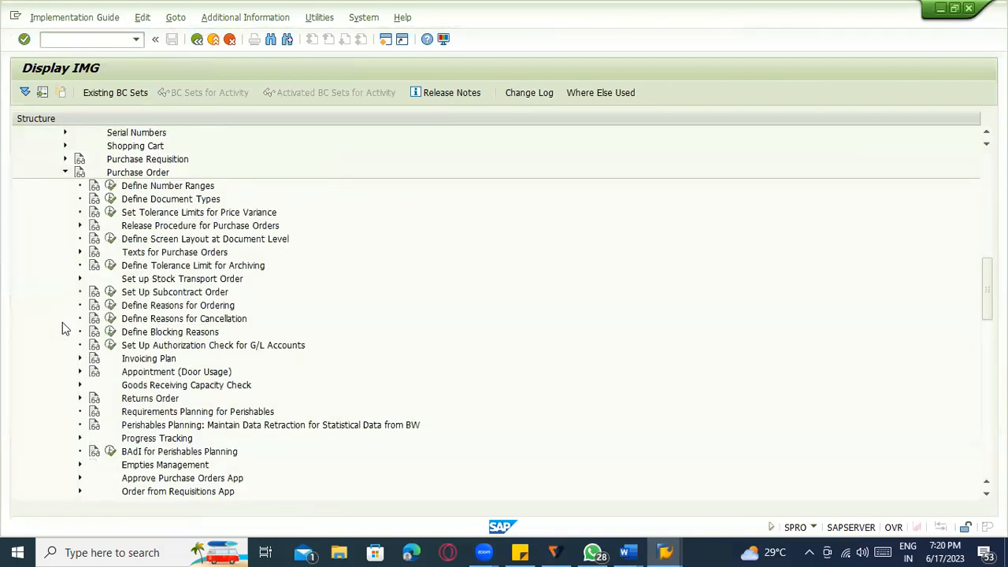
{"action": "left_click", "coordinate": [79, 225]}
{"action": "left_click", "coordinate": [124, 267]}
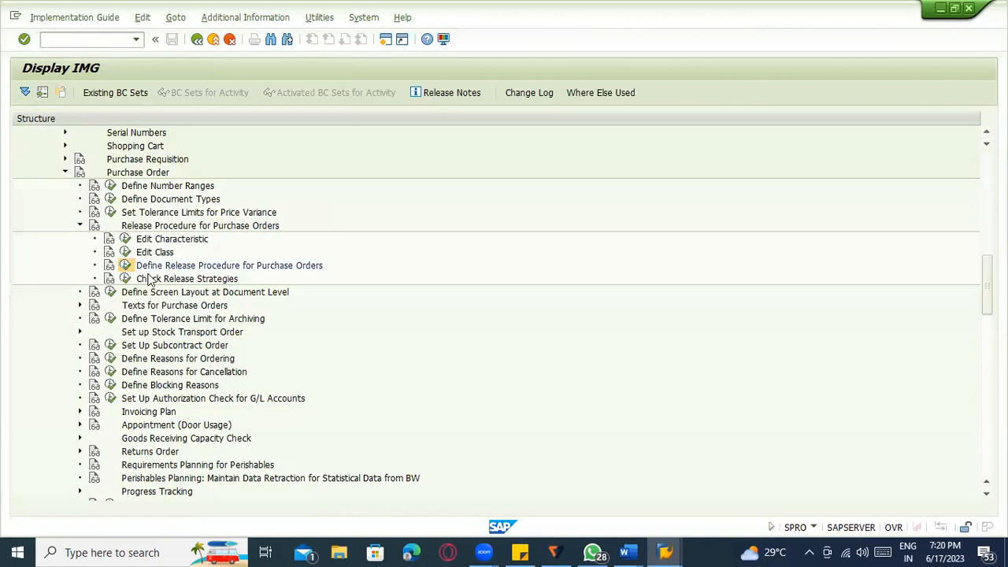
- Open the workflow role assignment view for the release codes
{"action": "double_click", "coordinate": [95, 239]}
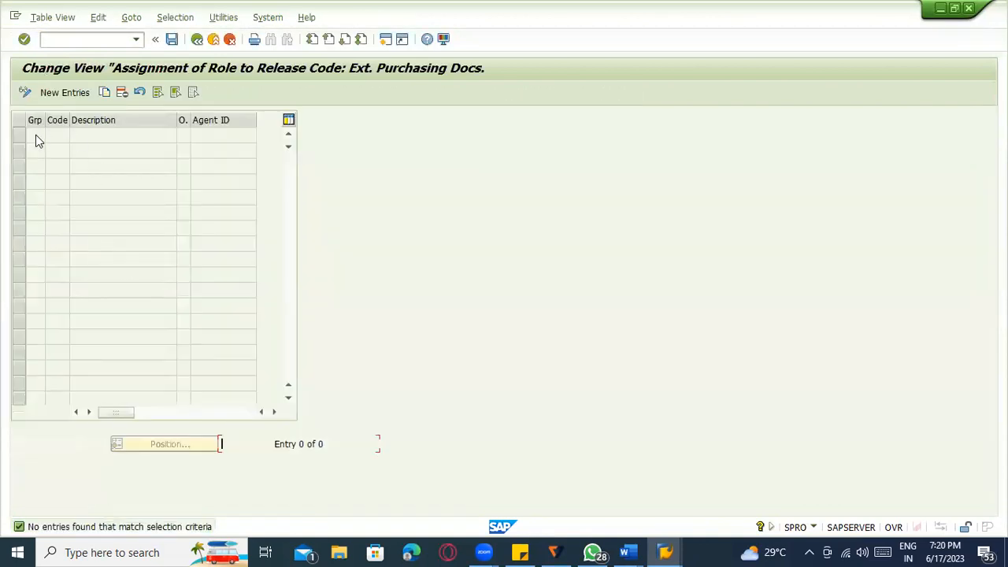
{"action": "key", "text": "alt+Tab"}
{"action": "key", "text": "alt+Tab"}
{"action": "key", "text": "alt+Tab"}
{"action": "key", "text": "alt+Tab"}
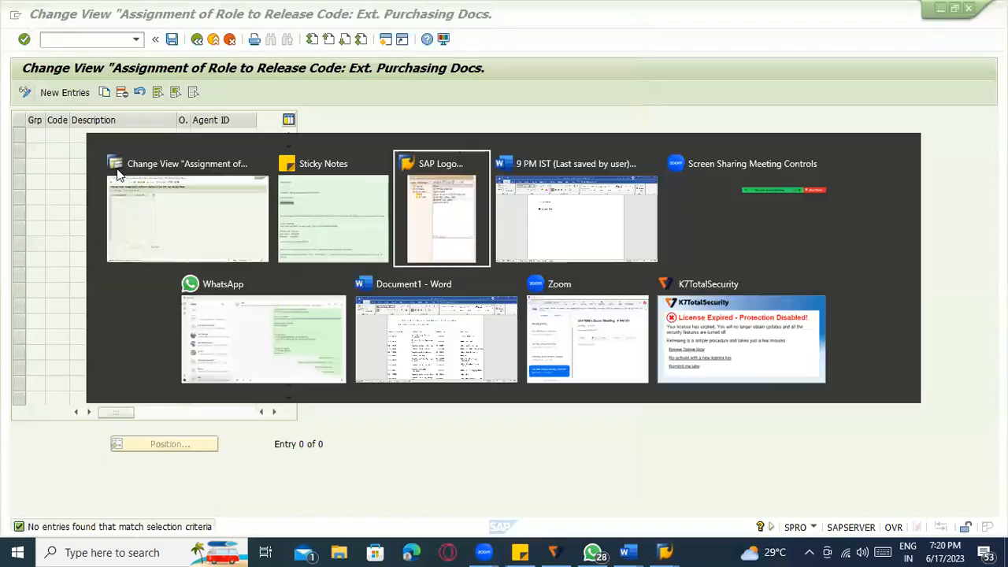
{"action": "left_click", "coordinate": [120, 175]}
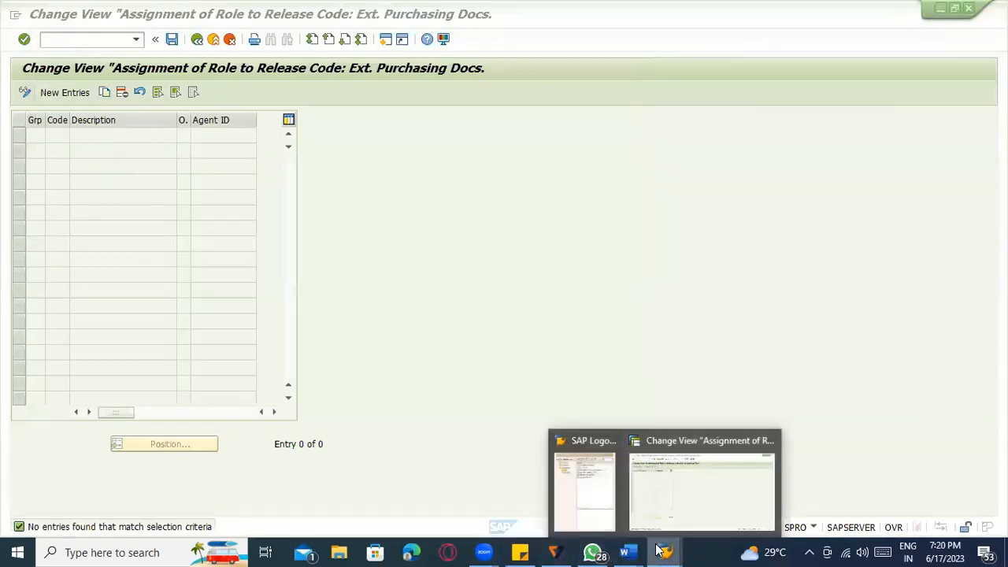
- Open ME29N in a new session and check the PURCHASE HEAD release code
{"action": "left_click", "coordinate": [63, 37]}
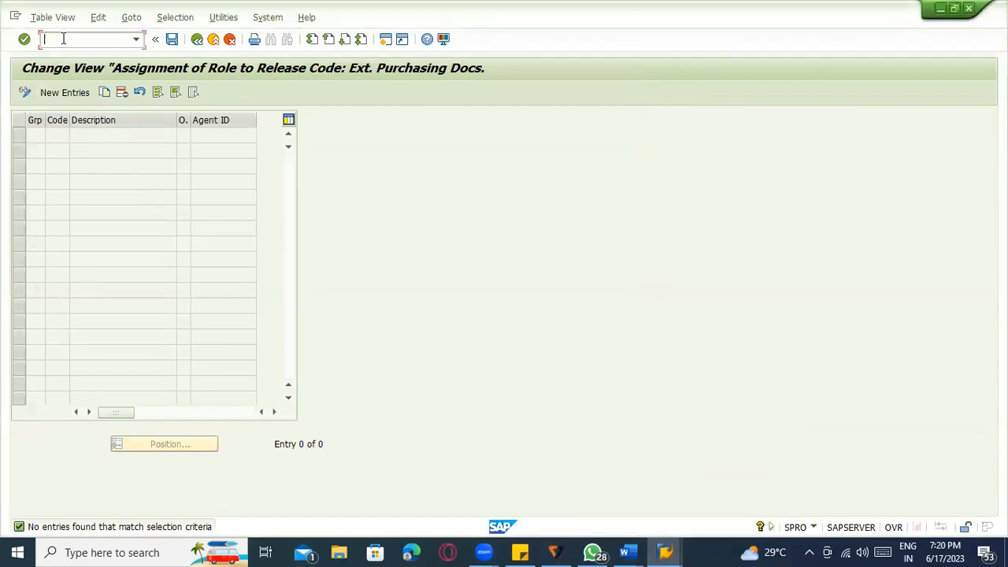
{"action": "type", "text": "/ome29n"}
{"action": "key", "text": "Return"}
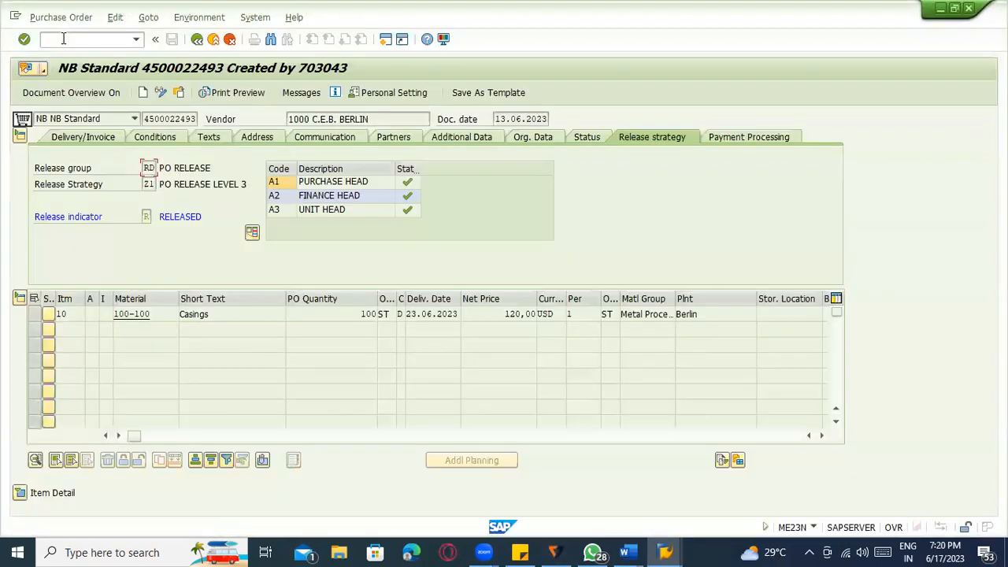
{"action": "left_click", "coordinate": [355, 185]}
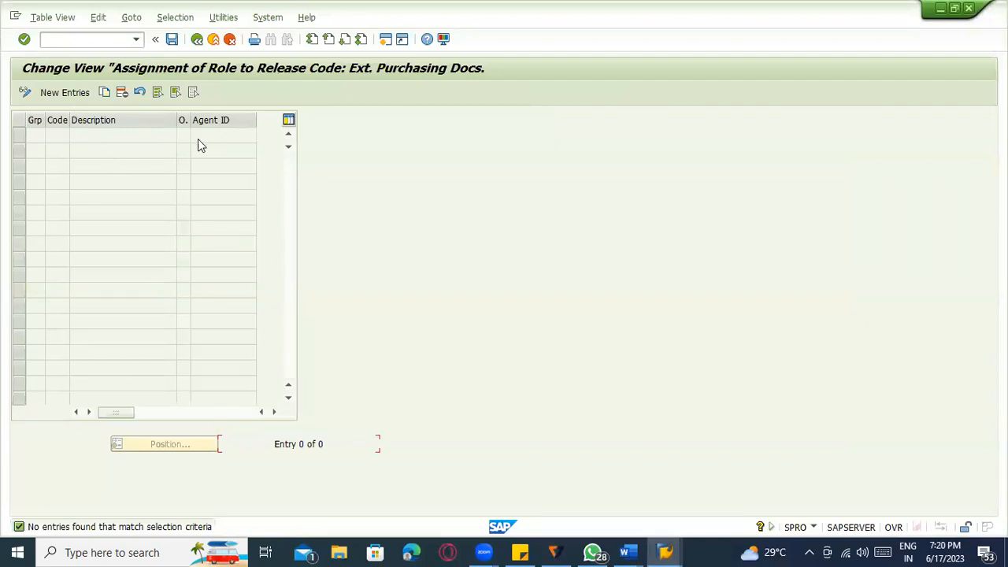
- Start a new role assignment entry, cancel the agent type list, check code A1, and go Back
{"action": "left_click", "coordinate": [77, 93]}
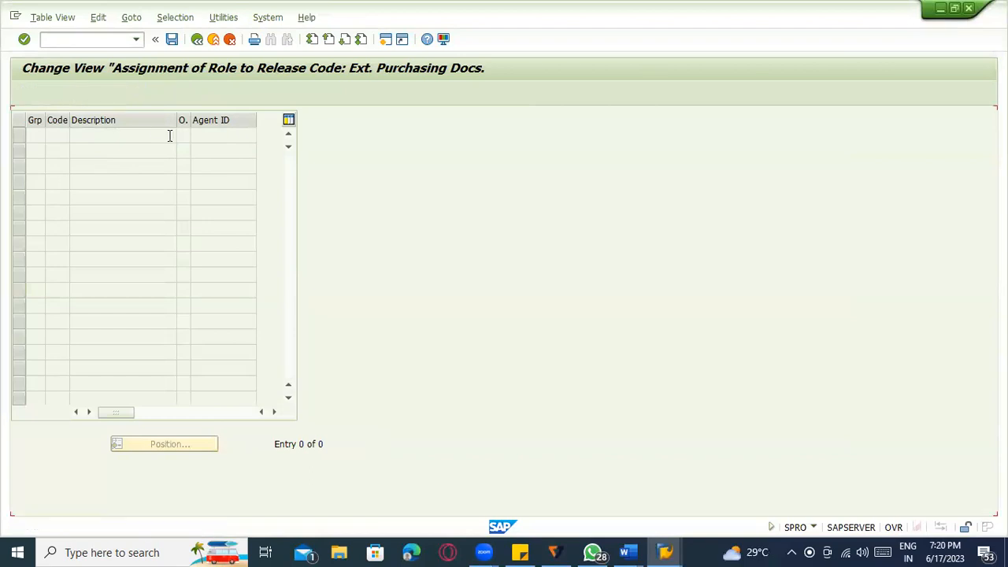
{"action": "left_click", "coordinate": [189, 139]}
{"action": "left_click", "coordinate": [196, 144]}
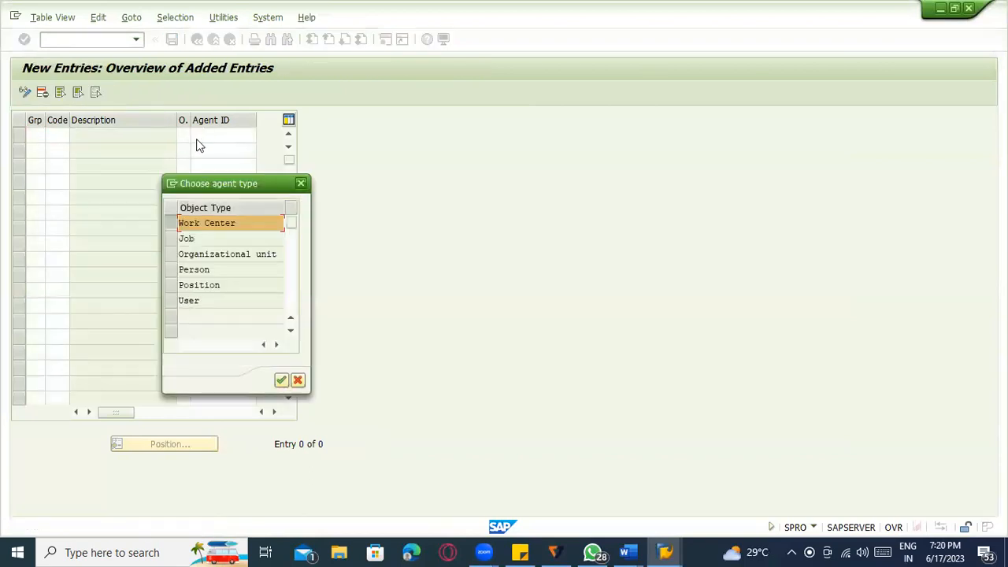
{"action": "left_click", "coordinate": [296, 381]}
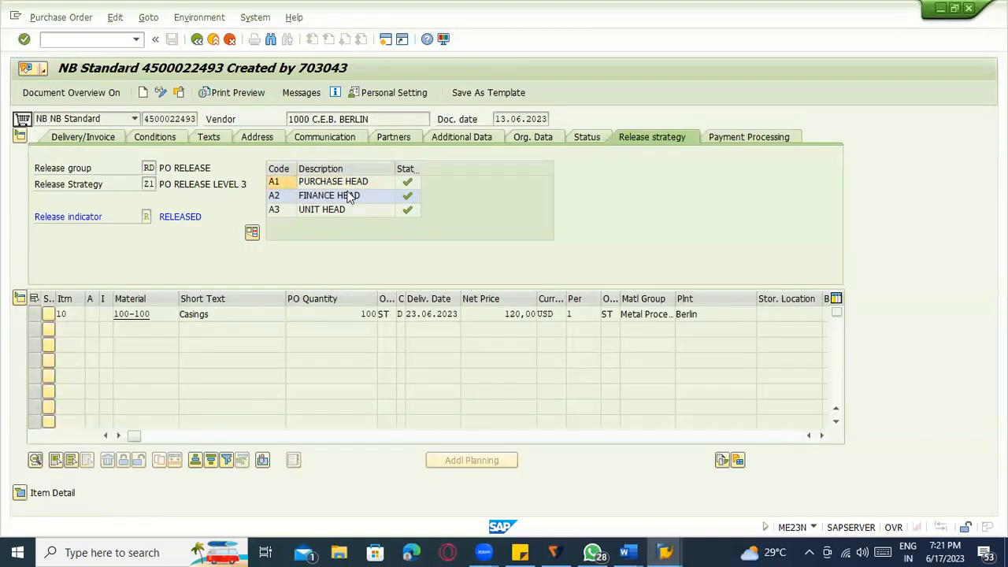
{"action": "left_click", "coordinate": [402, 186]}
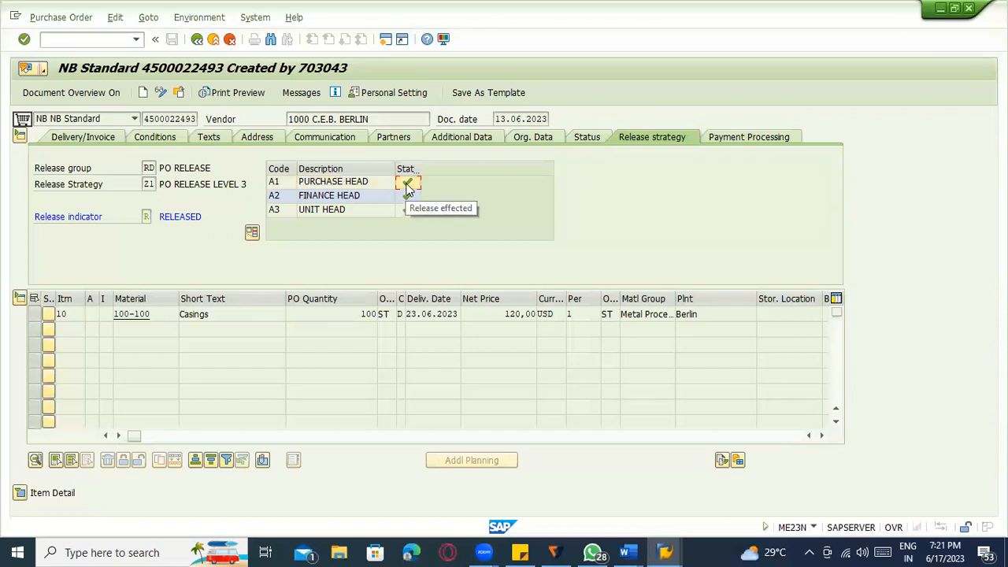
{"action": "left_click", "coordinate": [197, 39]}
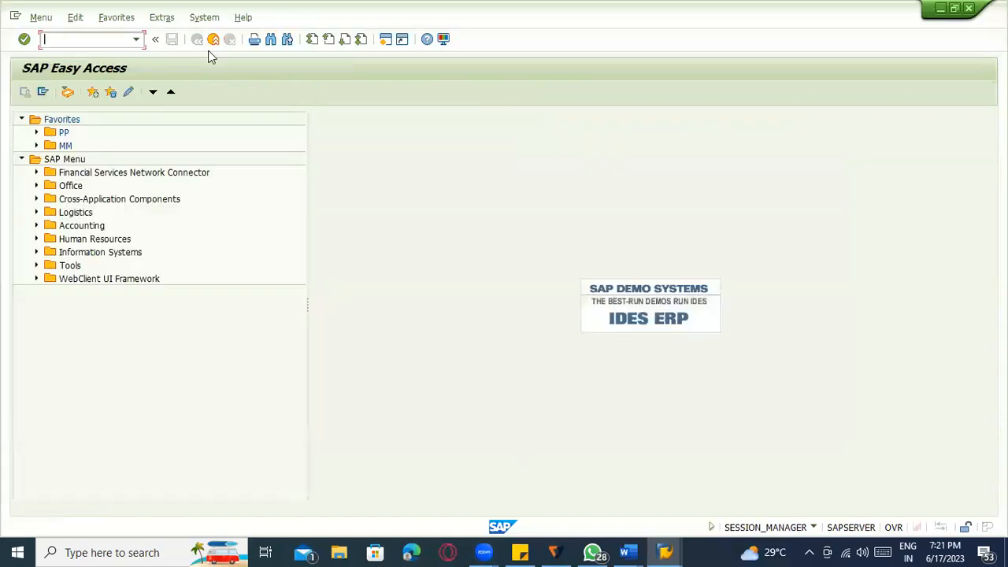
- In the Business Workplace Workflow inbox, open a Check credit memo request item, view it, and cancel
{"action": "left_click", "coordinate": [68, 92]}
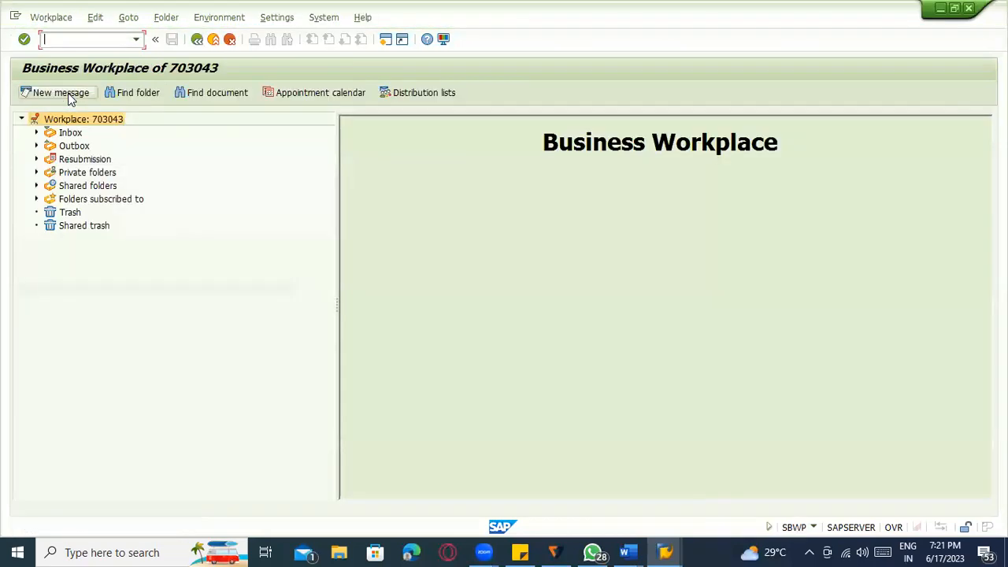
{"action": "left_click", "coordinate": [35, 132]}
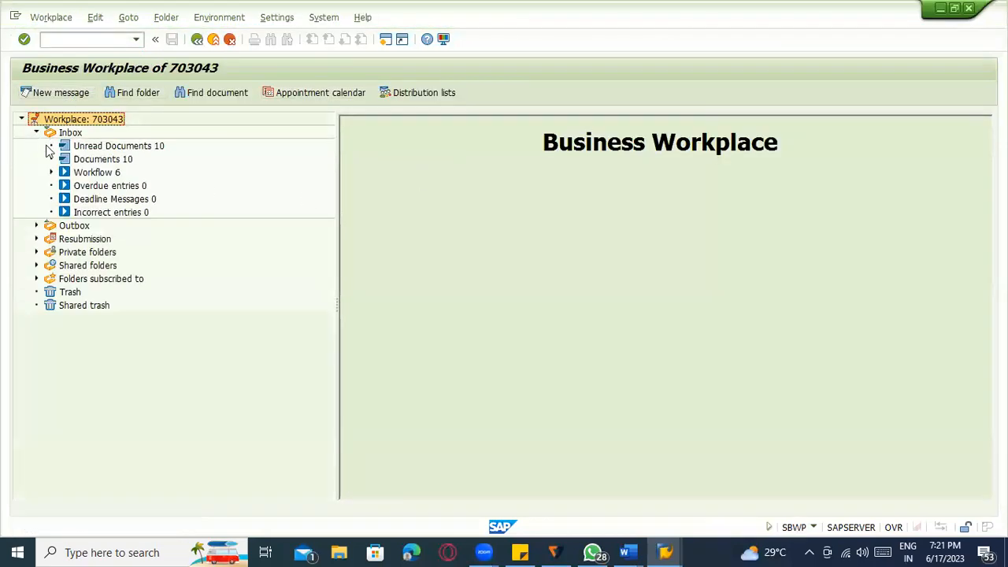
{"action": "left_click", "coordinate": [52, 172]}
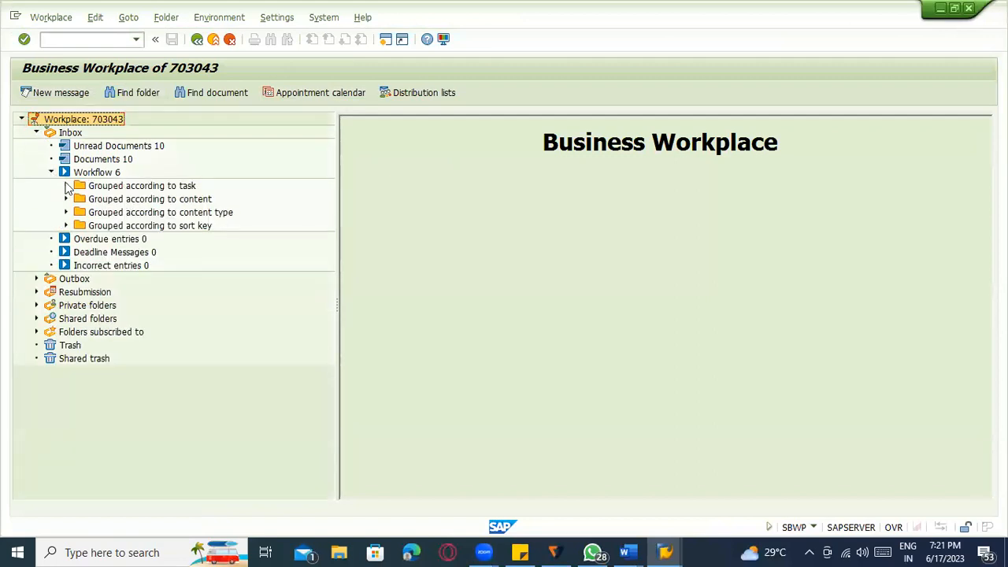
{"action": "left_click", "coordinate": [66, 185]}
{"action": "left_click", "coordinate": [88, 160]}
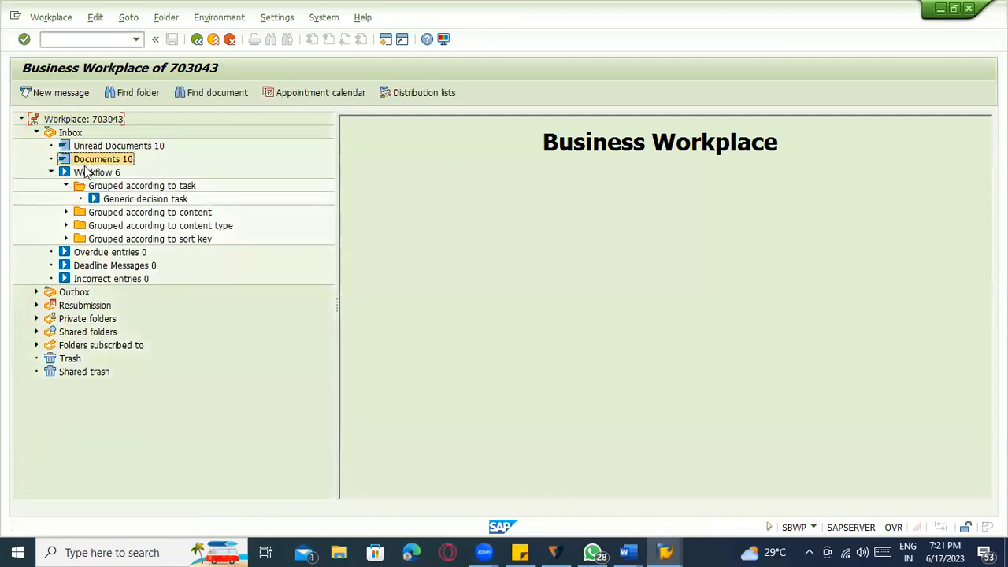
{"action": "left_click", "coordinate": [91, 172]}
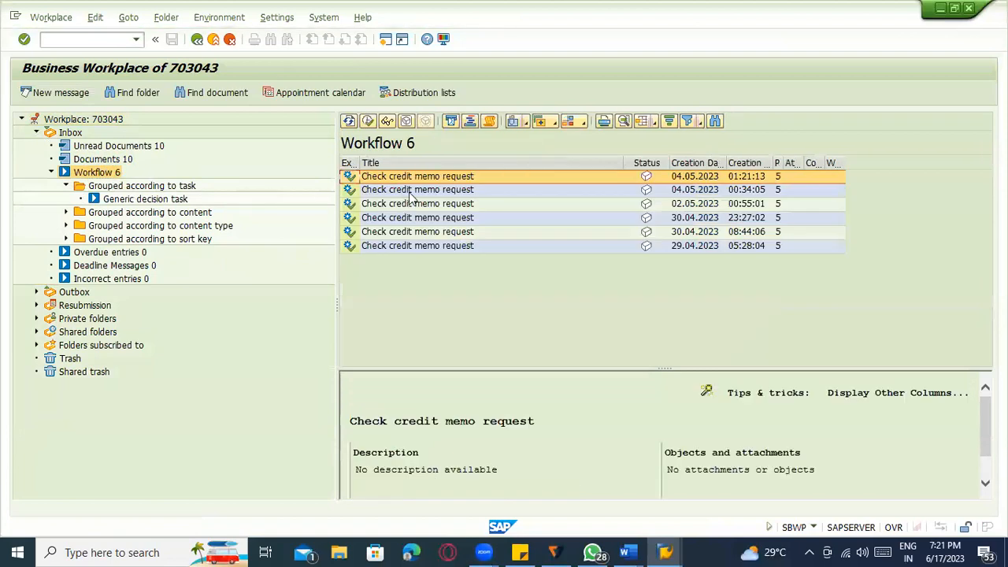
{"action": "double_click", "coordinate": [435, 176]}
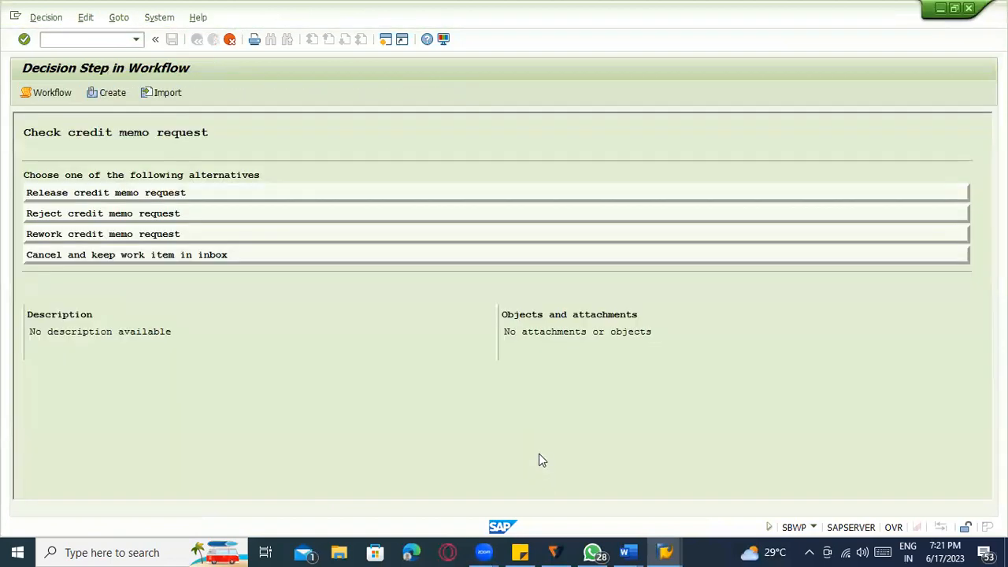
{"action": "left_click", "coordinate": [81, 195]}
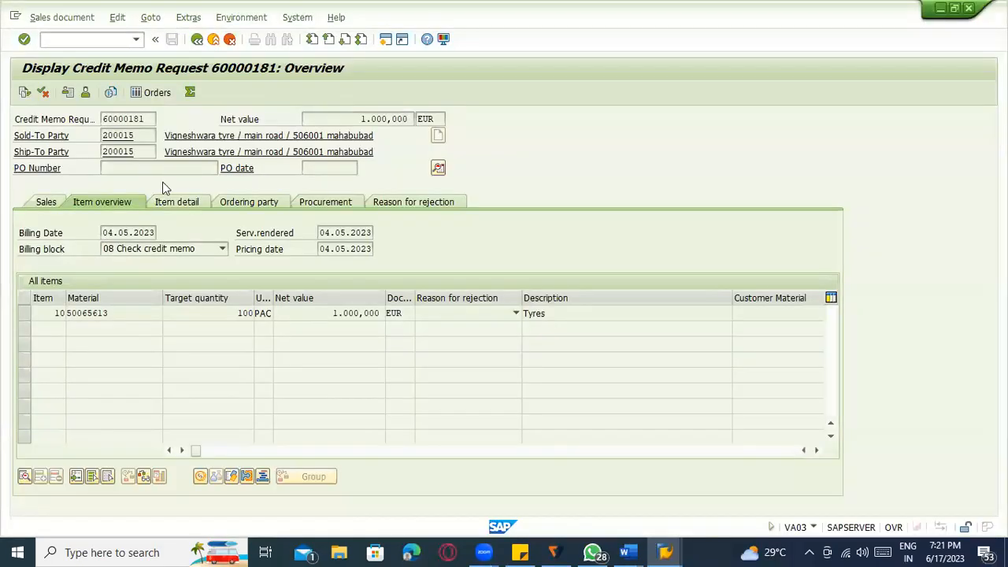
{"action": "key", "text": "F3"}
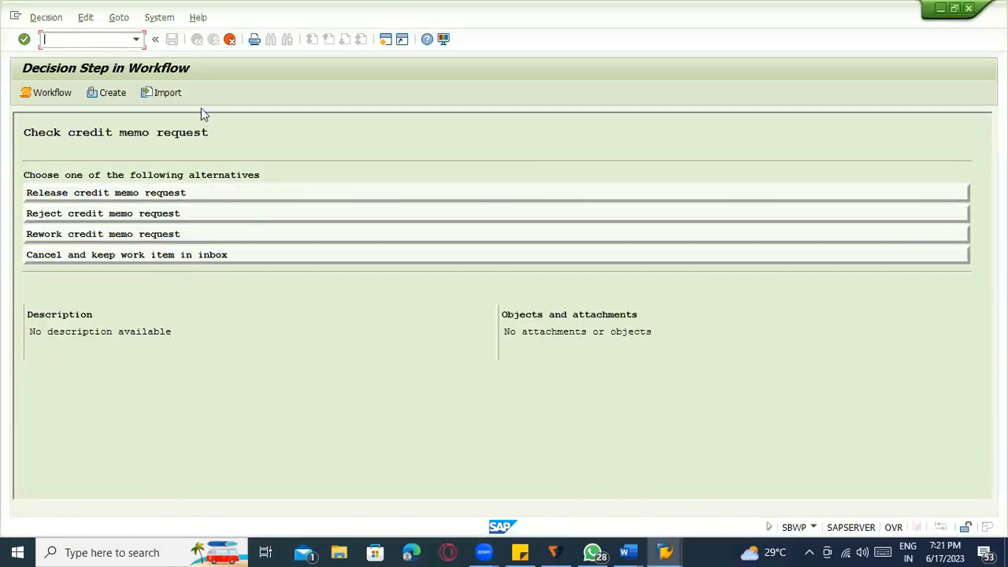
{"action": "left_click", "coordinate": [229, 38]}
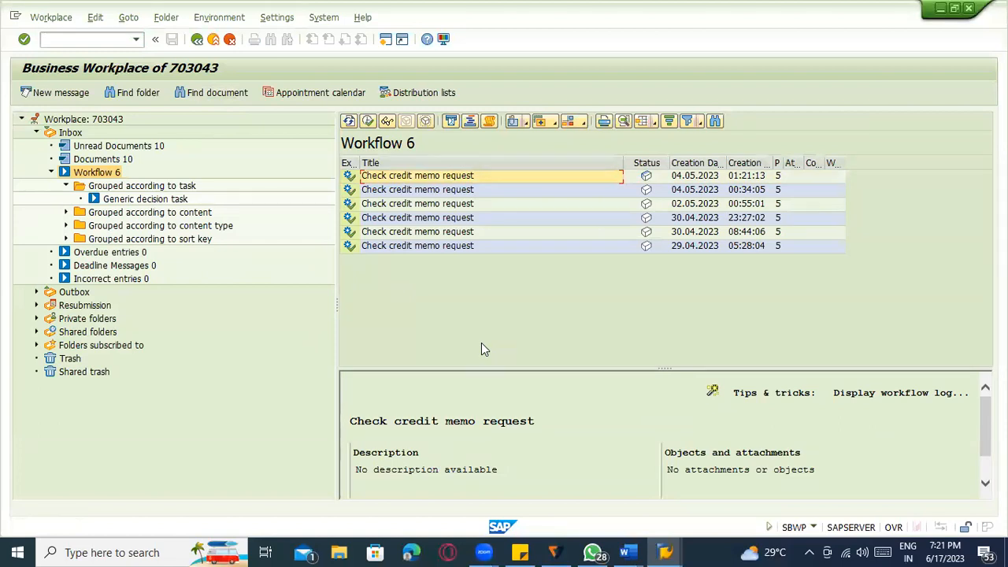
- Open the SAPconnect send requests list with /oSOST
{"action": "left_click", "coordinate": [119, 41]}
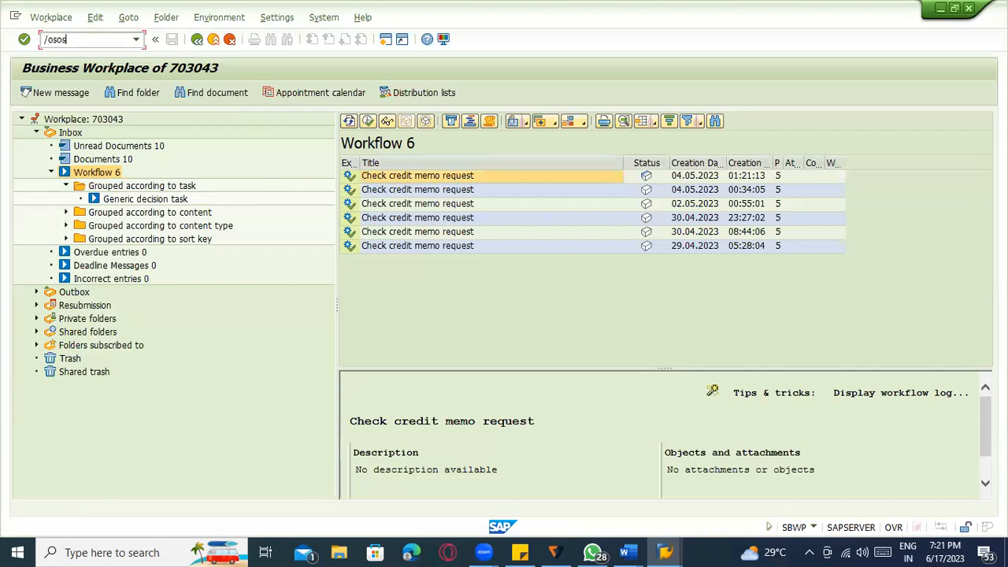
{"action": "type", "text": "/osost"}
{"action": "key", "text": "Return"}
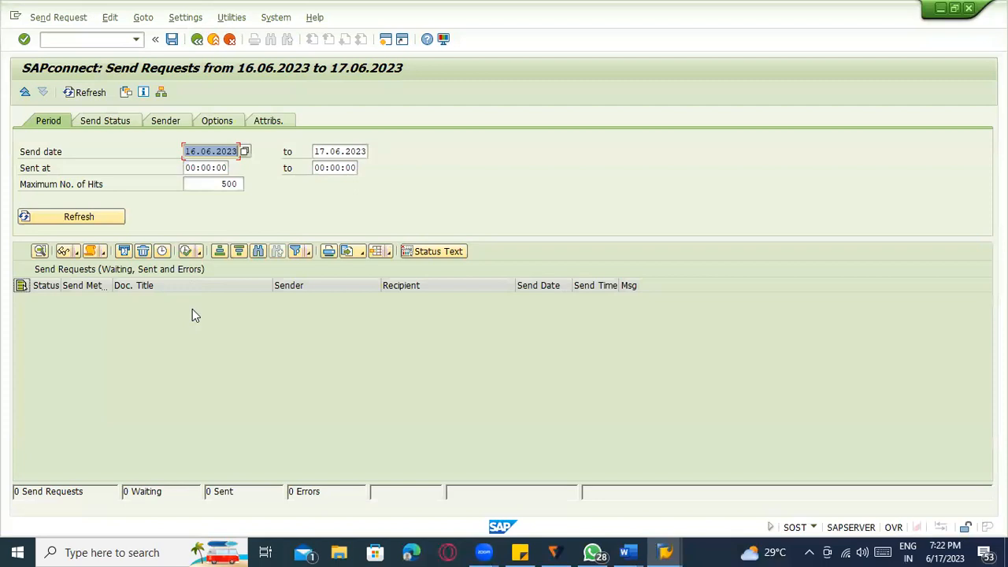
- Move the Send date start back to 16.05.2022 and refresh the send requests list
{"action": "left_click", "coordinate": [106, 39]}
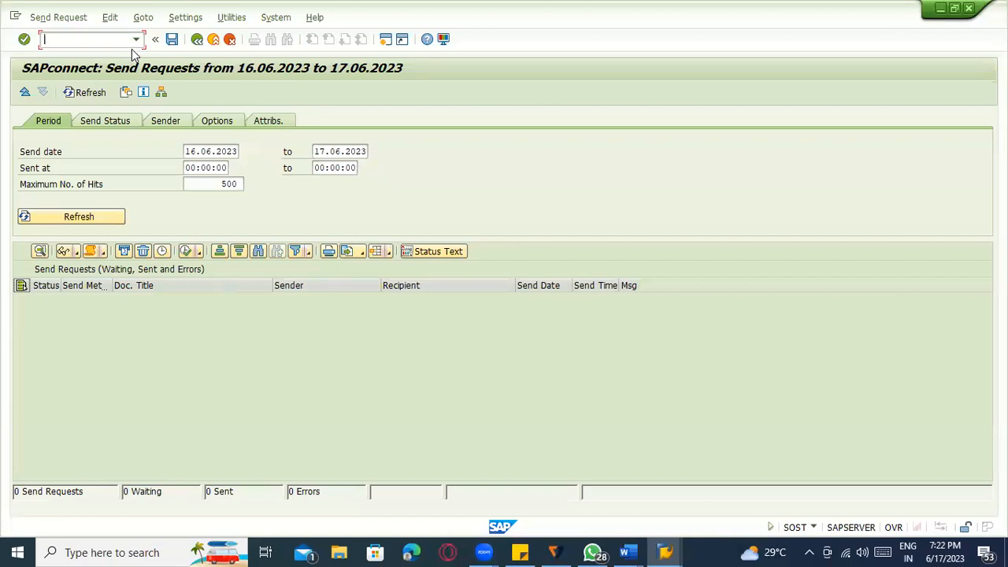
{"action": "left_click", "coordinate": [113, 216]}
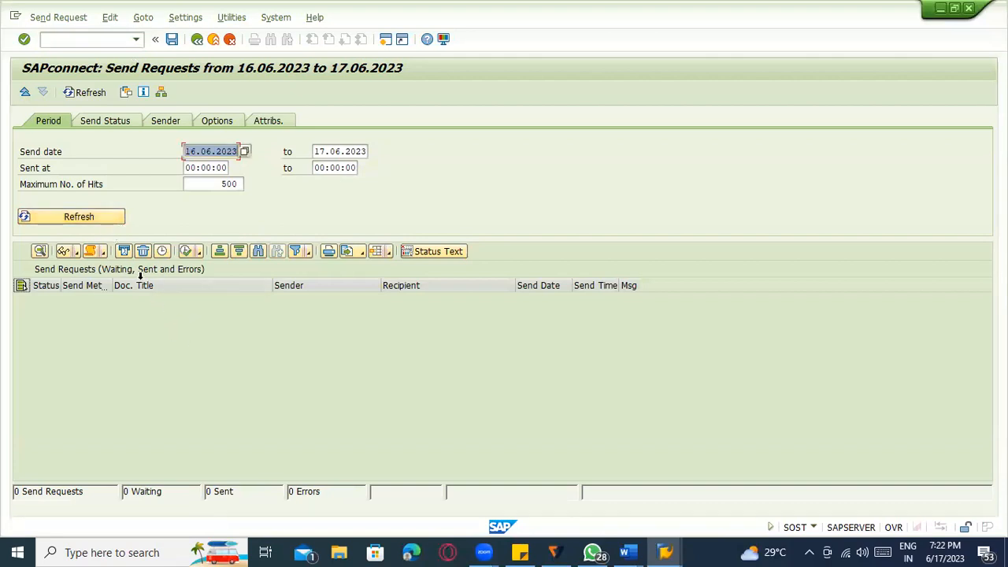
{"action": "left_click", "coordinate": [238, 151]}
{"action": "key", "text": "BackSpace"}
{"action": "type", "text": "5"}
{"action": "key", "text": "Return"}
{"action": "left_click", "coordinate": [208, 152]}
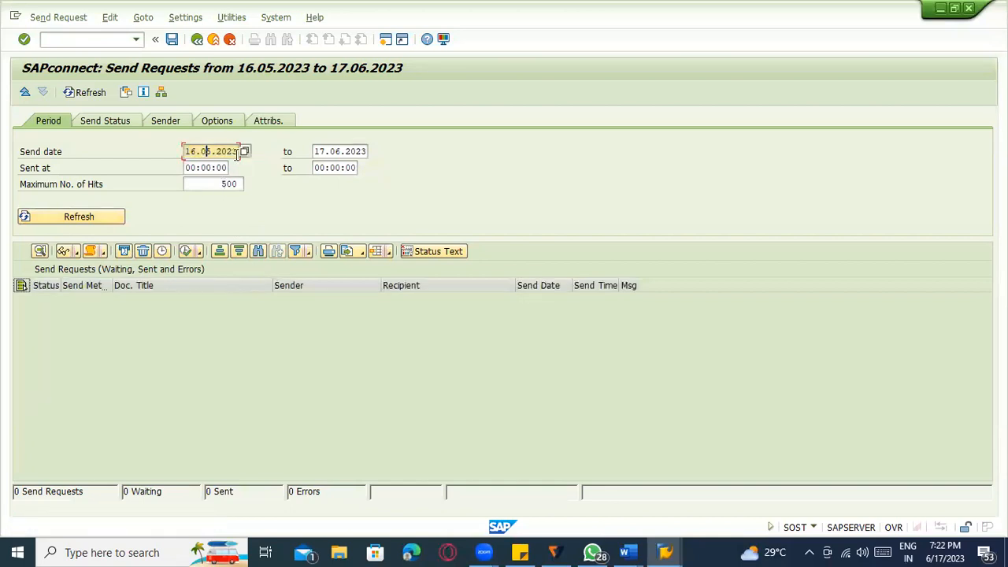
{"action": "type", "text": "2"}
{"action": "key", "text": "Return"}
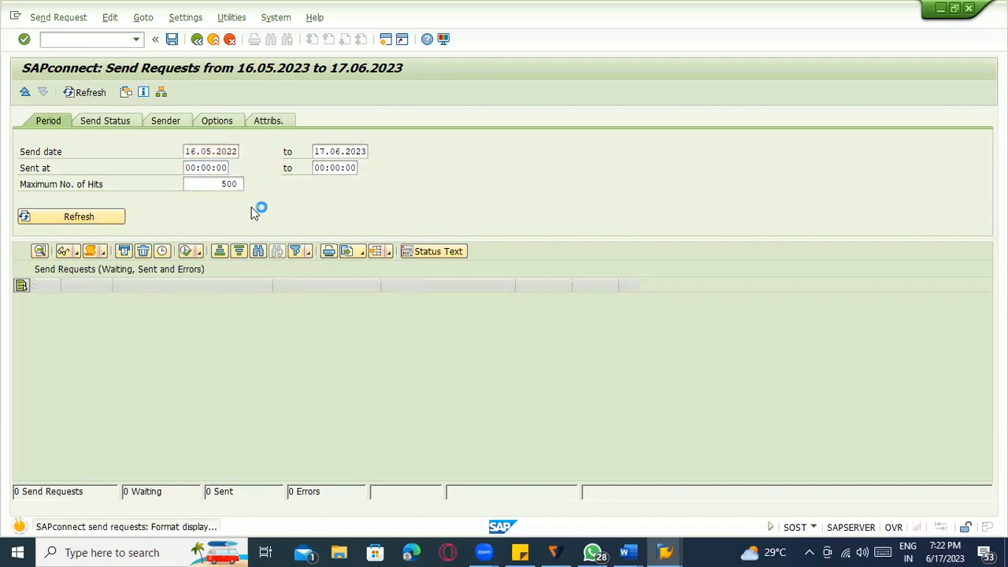
{"action": "left_click", "coordinate": [79, 220]}
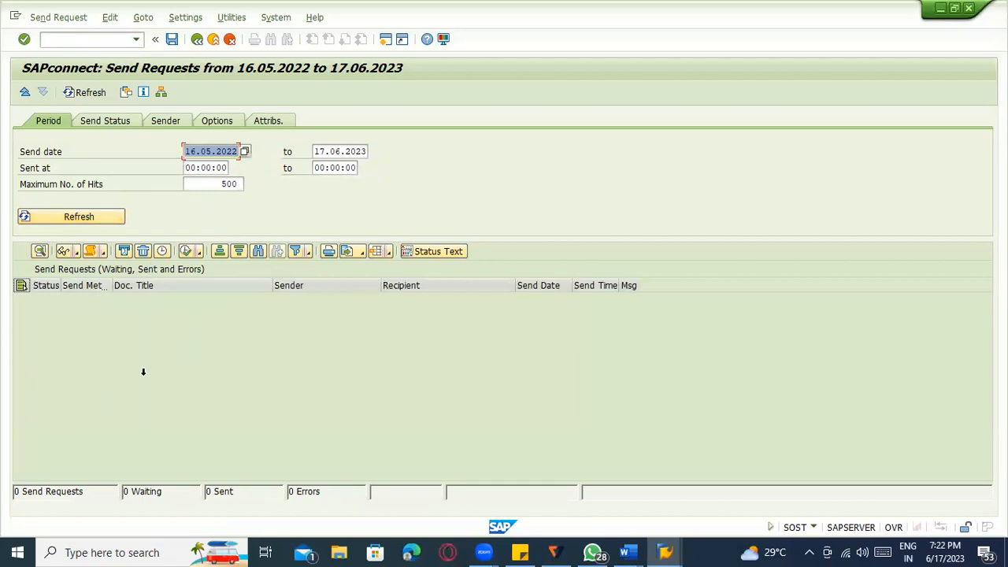
- Clear the Sent at times and the Send date start value, then refresh the list
{"action": "left_click", "coordinate": [226, 168]}
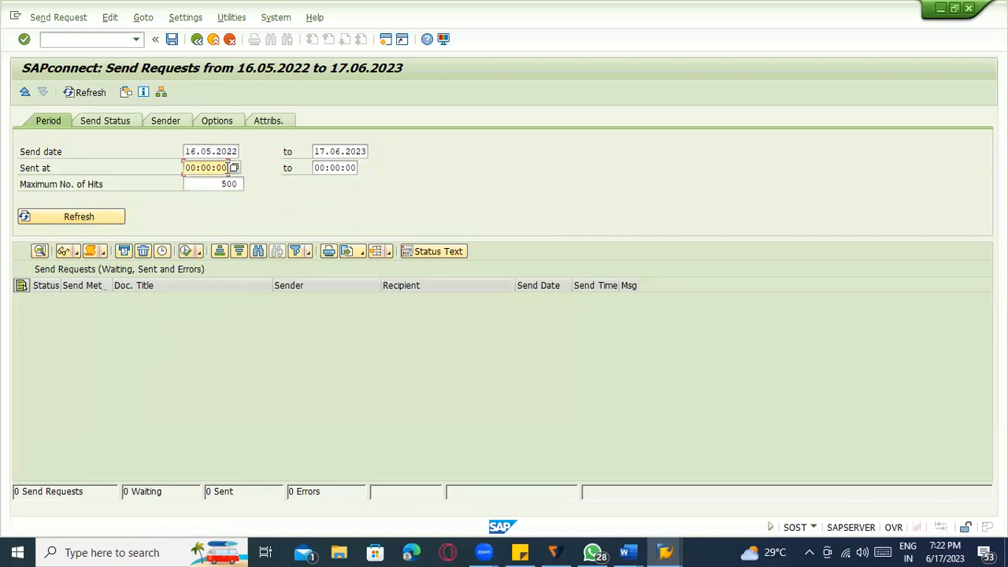
{"action": "key", "text": "BackSpace"}
{"action": "key", "text": "BackSpace"}
{"action": "key", "text": "BackSpace"}
{"action": "key", "text": "BackSpace"}
{"action": "key", "text": "BackSpace"}
{"action": "key", "text": "BackSpace"}
{"action": "key", "text": "BackSpace"}
{"action": "key", "text": "Tab"}
{"action": "key", "text": "BackSpace"}
{"action": "key", "text": "Return"}
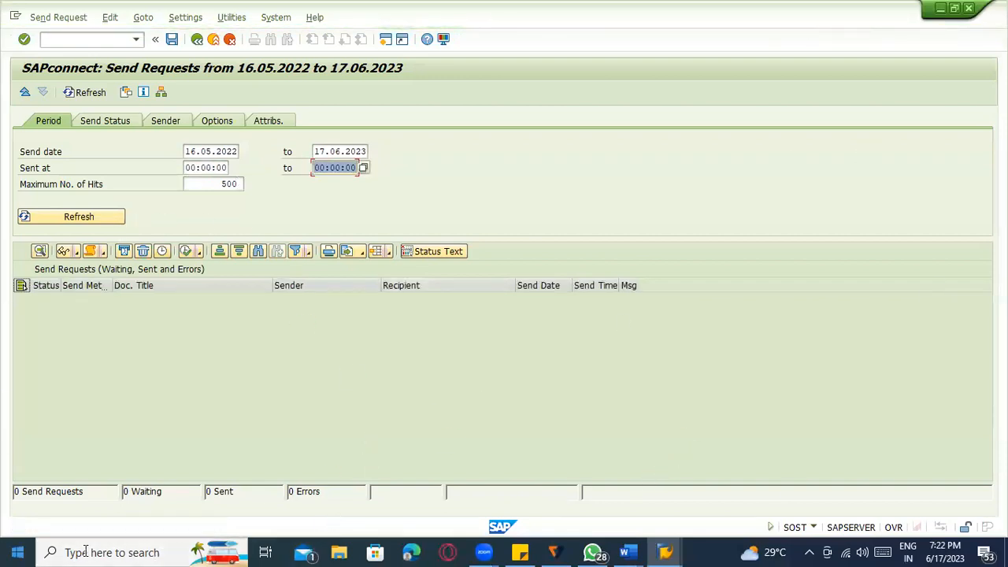
{"action": "left_click", "coordinate": [234, 151]}
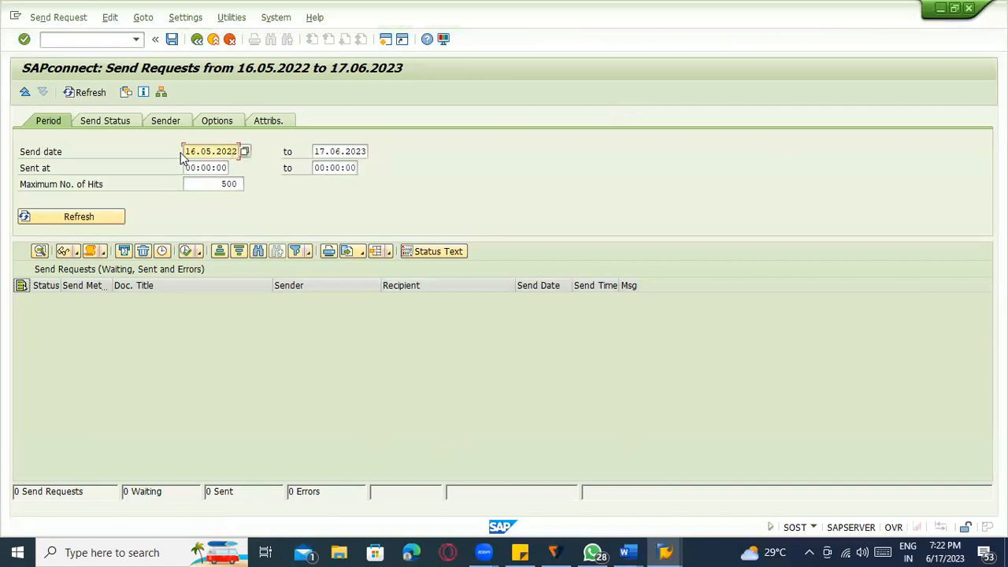
{"action": "left_click_drag", "start_coordinate": [186, 151], "coordinate": [305, 142]}
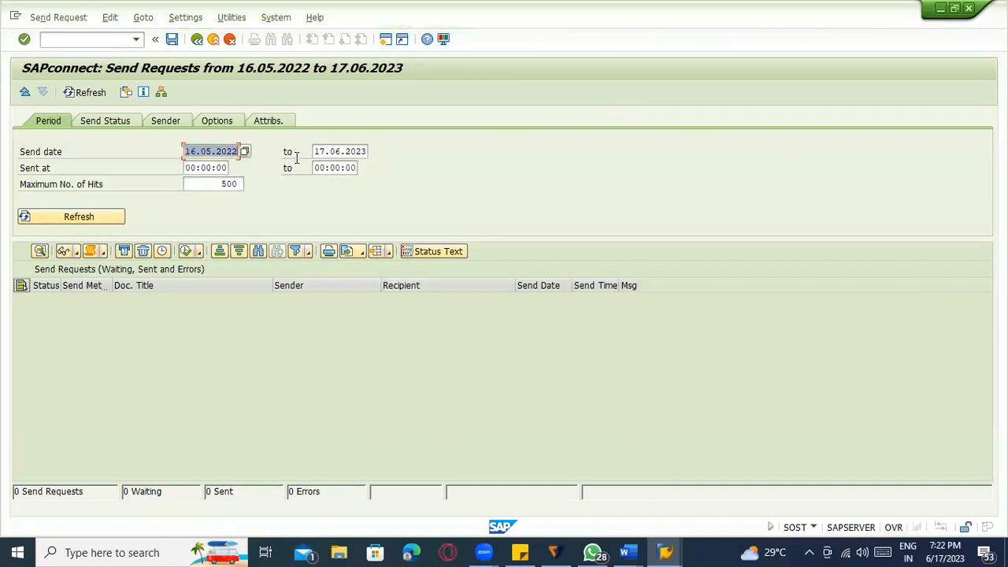
{"action": "key", "text": "Delete"}
{"action": "left_click", "coordinate": [61, 223]}
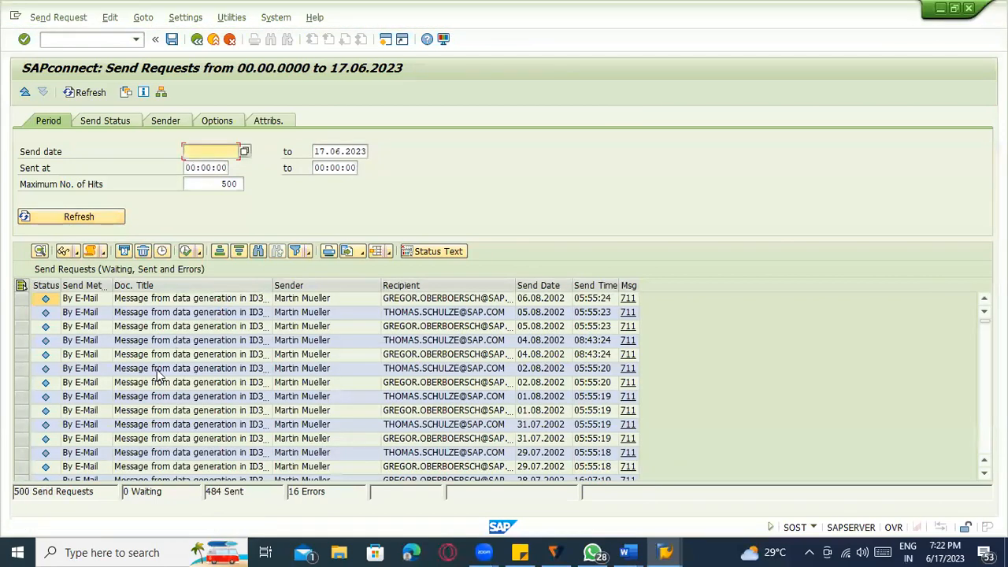
- Widen the Doc. Title column and scroll down to older requests, selecting the 13.03.2001 recipient
{"action": "double_click", "coordinate": [273, 285]}
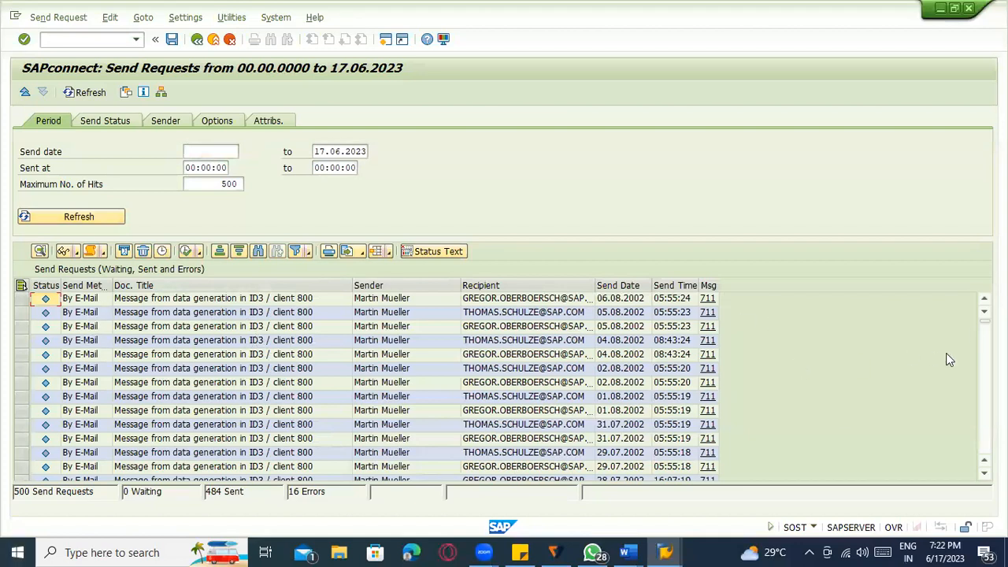
{"action": "left_click_drag", "start_coordinate": [984, 330], "coordinate": [985, 368]}
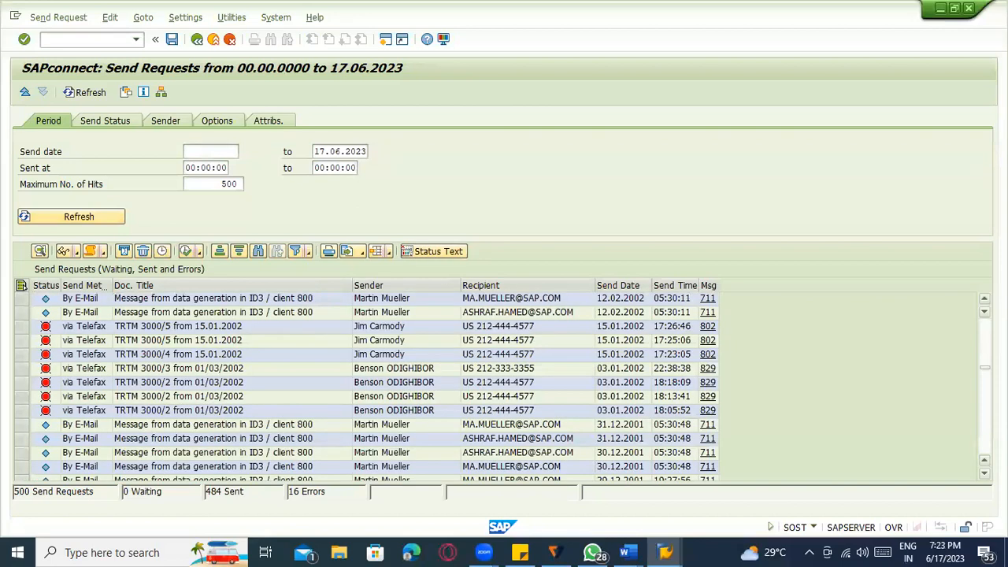
{"action": "key", "text": "Page_Down"}
{"action": "key", "text": "Page_Down"}
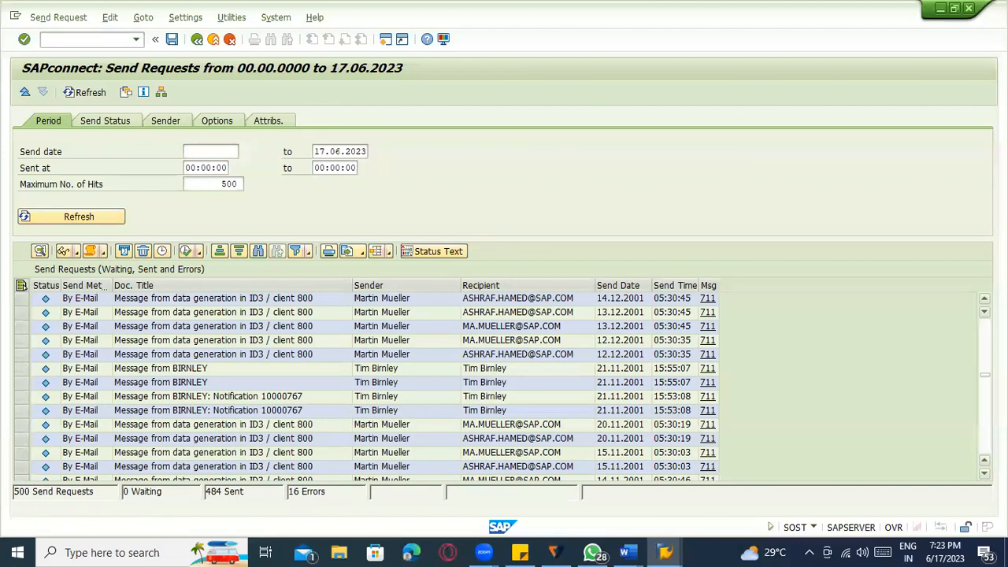
{"action": "left_click_drag", "start_coordinate": [984, 376], "coordinate": [985, 437]}
{"action": "left_click", "coordinate": [513, 359]}
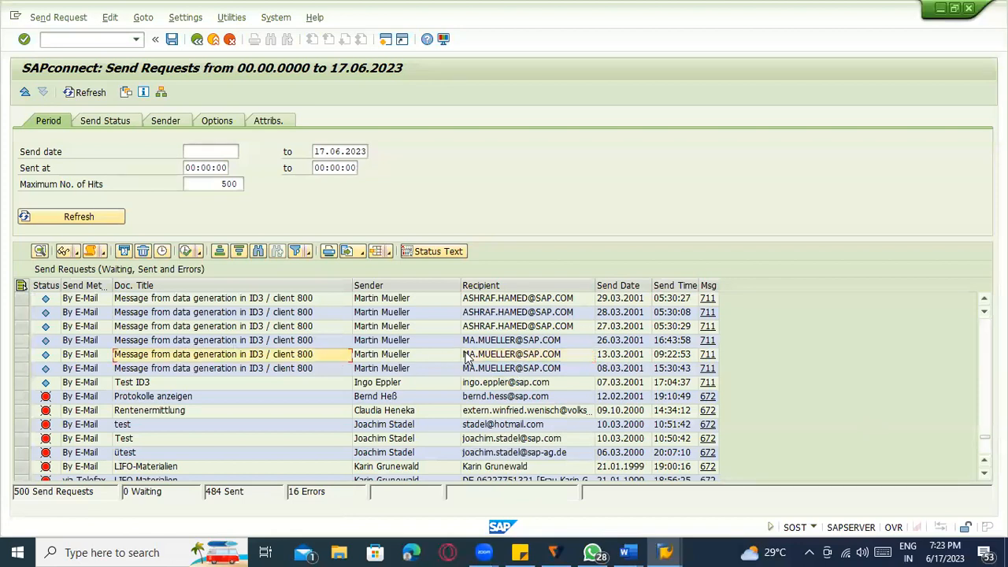
{"action": "scroll", "coordinate": [551, 378], "scroll_direction": "up", "scroll_amount": 4}
{"action": "scroll", "coordinate": [530, 330], "scroll_direction": "up", "scroll_amount": 8}
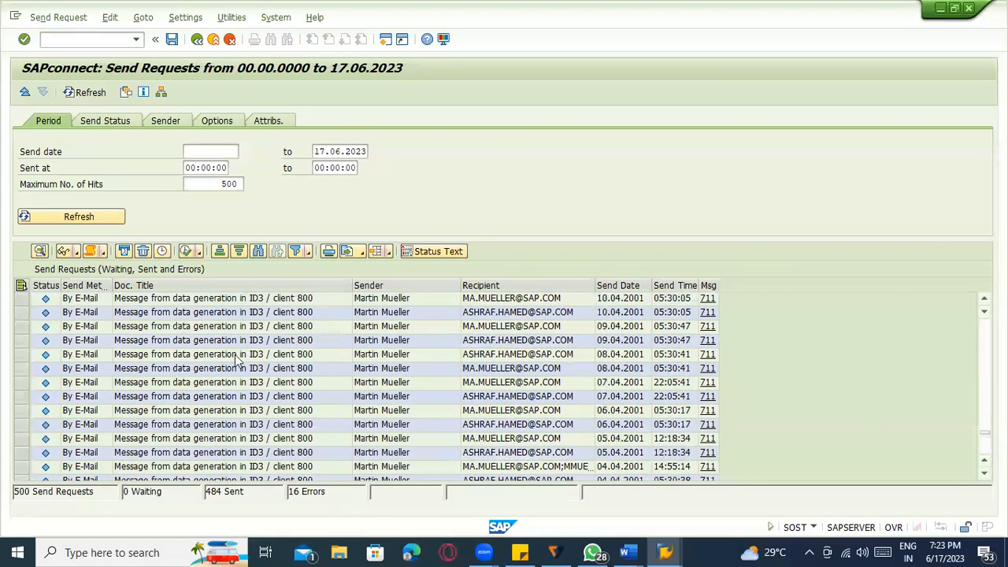
{"action": "scroll", "coordinate": [740, 356], "scroll_direction": "down", "scroll_amount": 5}
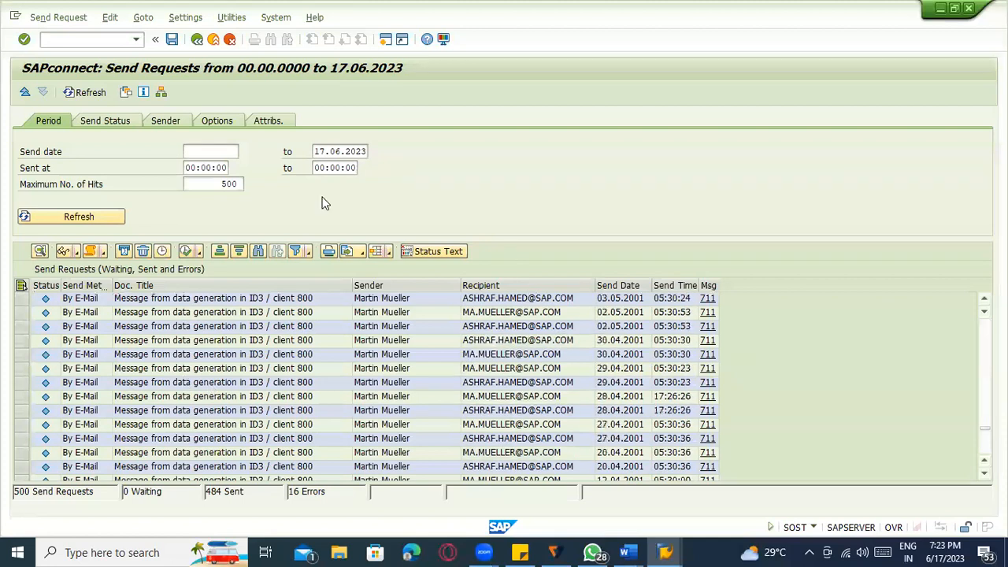
- Enter /nscot for Business Communication Services administration
{"action": "left_click", "coordinate": [84, 39]}
{"action": "type", "text": "/nscot"}
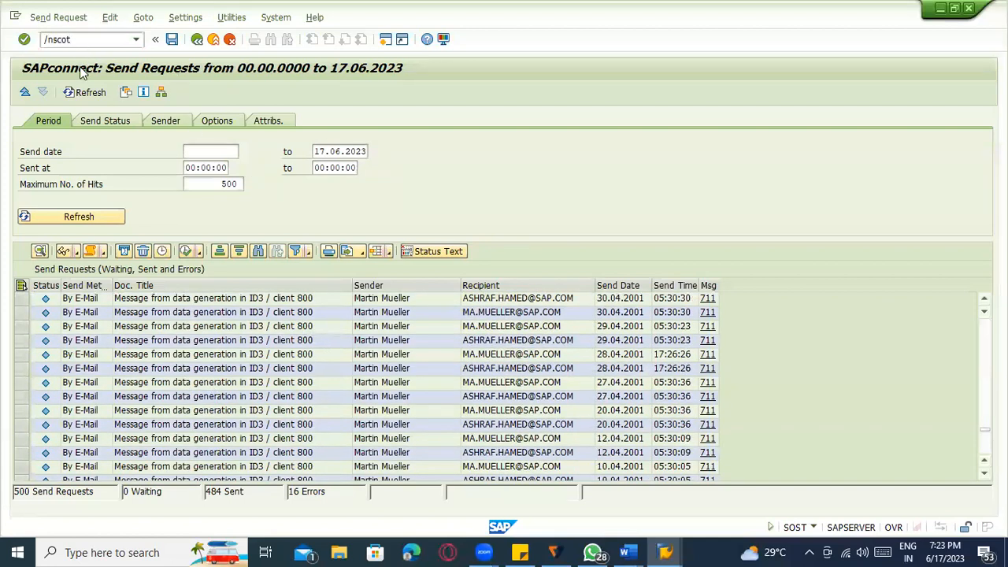
{"action": "key", "text": "Return"}
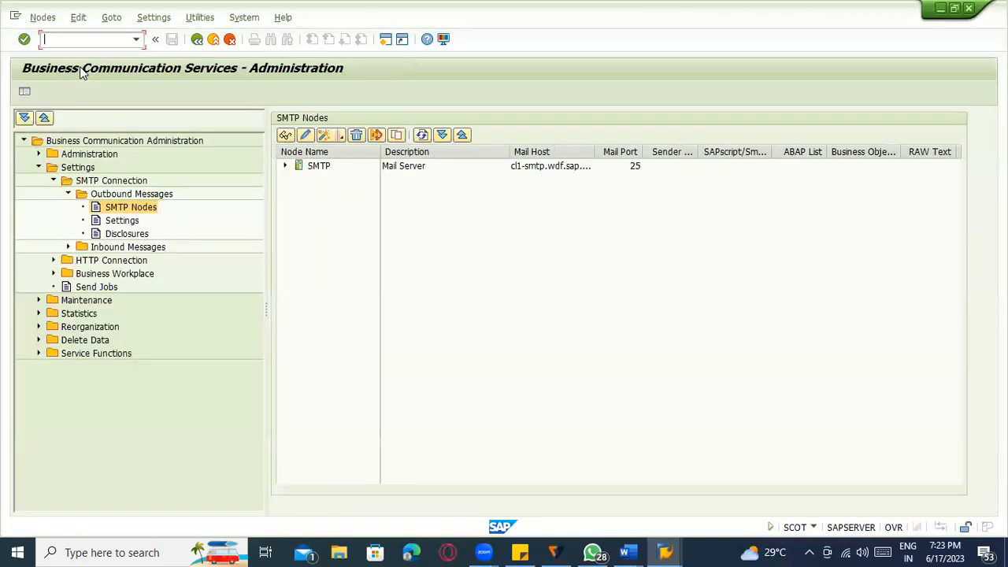
- View the SMTP node's Internet address area settings, close them unsaved, and go Back to SAP Easy Access
{"action": "left_click", "coordinate": [285, 166]}
{"action": "double_click", "coordinate": [331, 179]}
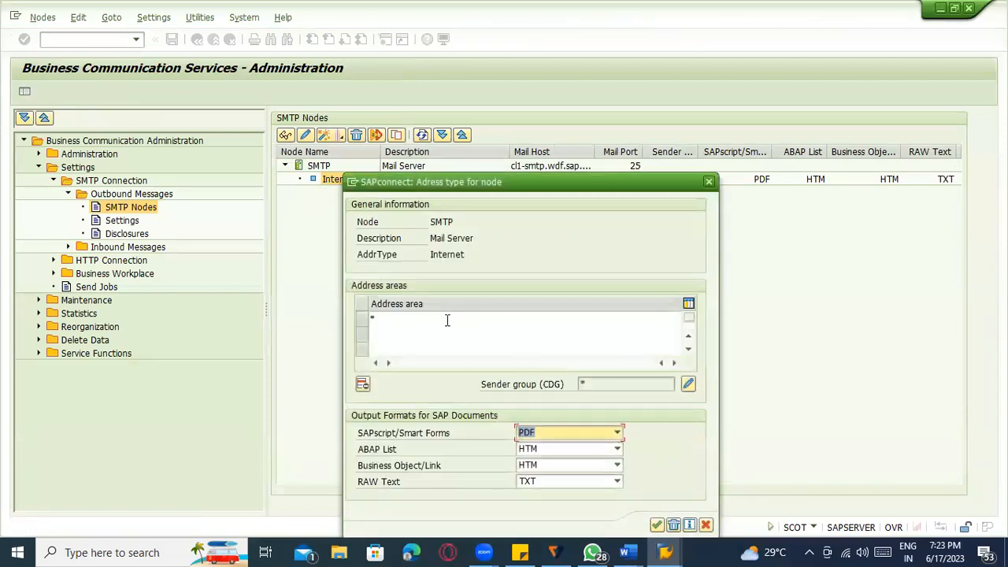
{"action": "left_click", "coordinate": [405, 323]}
{"action": "left_click", "coordinate": [406, 337]}
{"action": "left_click", "coordinate": [408, 351]}
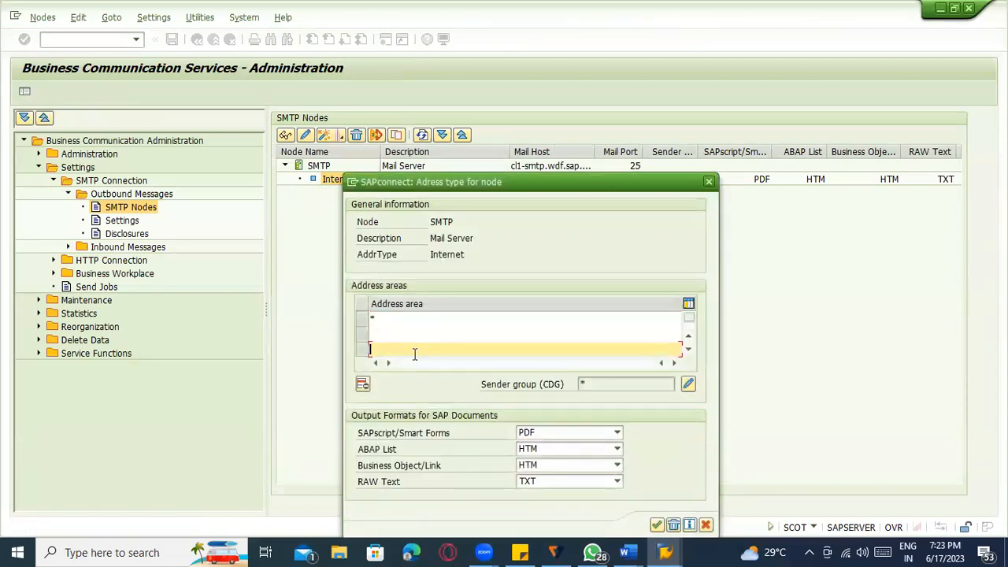
{"action": "left_click", "coordinate": [711, 182]}
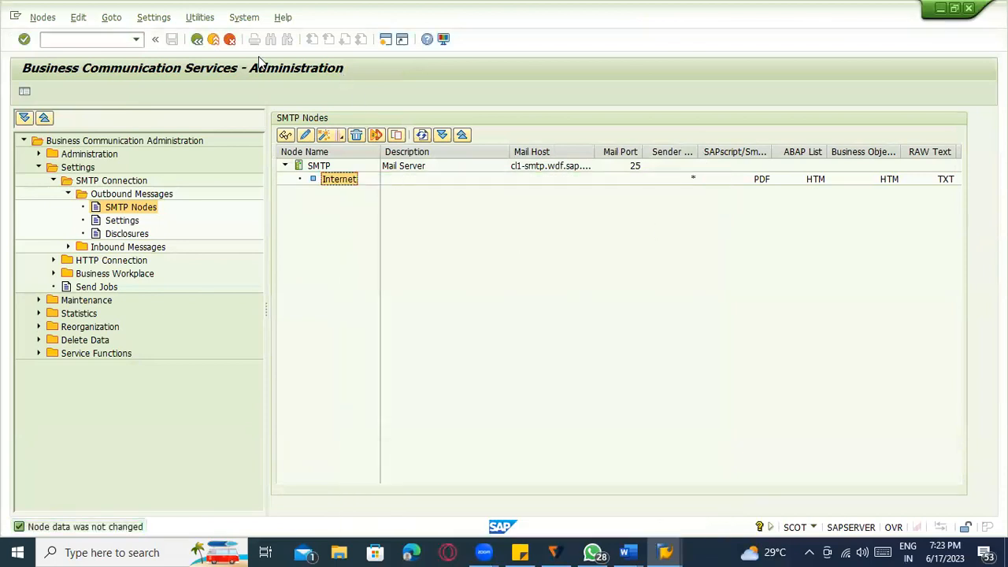
{"action": "left_click", "coordinate": [199, 45]}
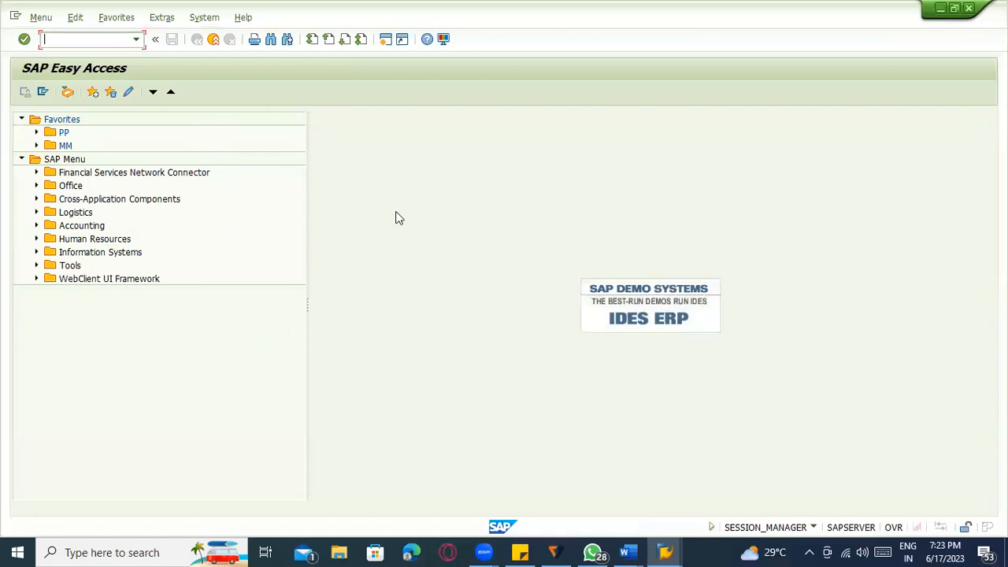
- Bring the 9 PM IST Word notes forward and place the caret after 'Flexible work flow:'
{"action": "left_click", "coordinate": [628, 552]}
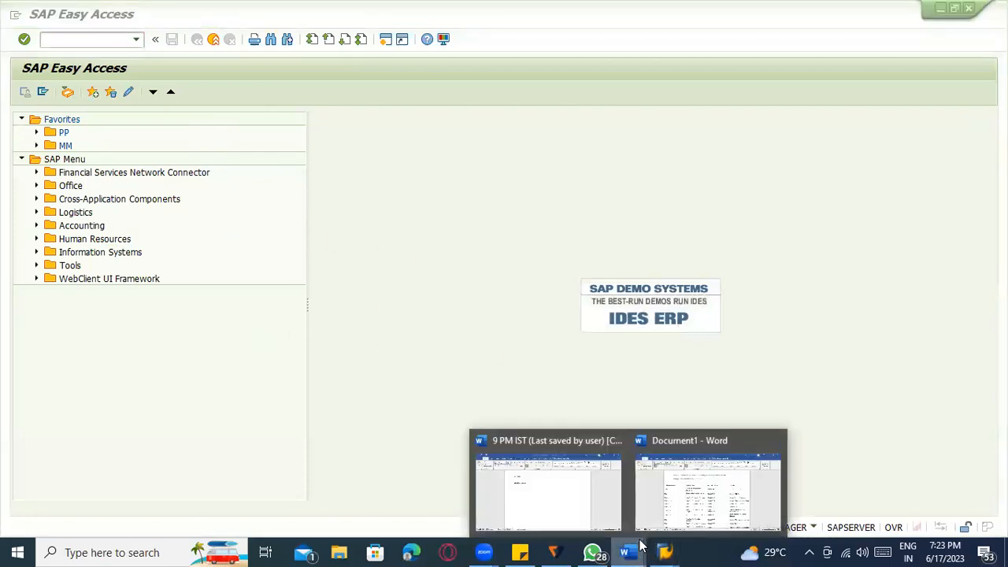
{"action": "left_click", "coordinate": [596, 504]}
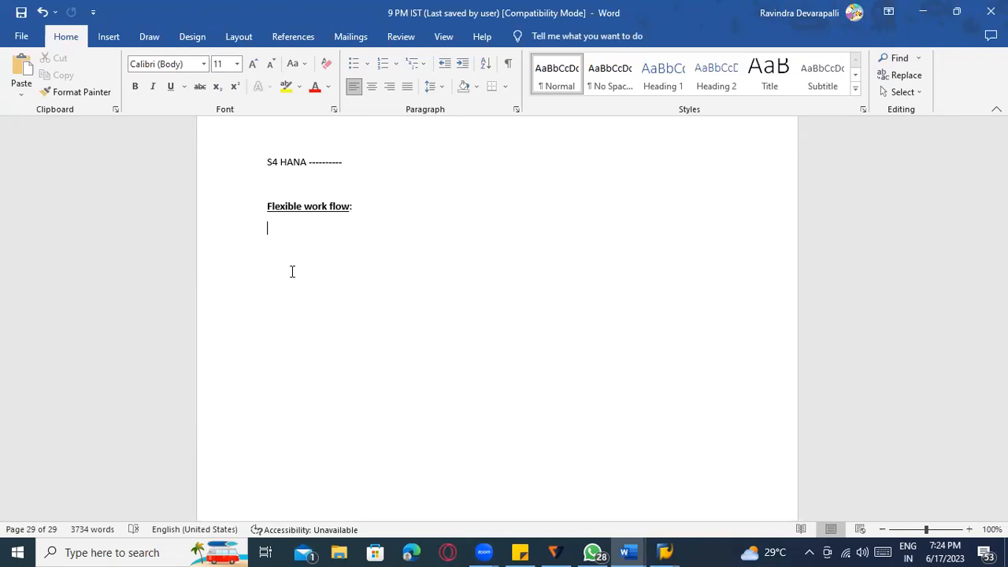
{"action": "left_click", "coordinate": [382, 207]}
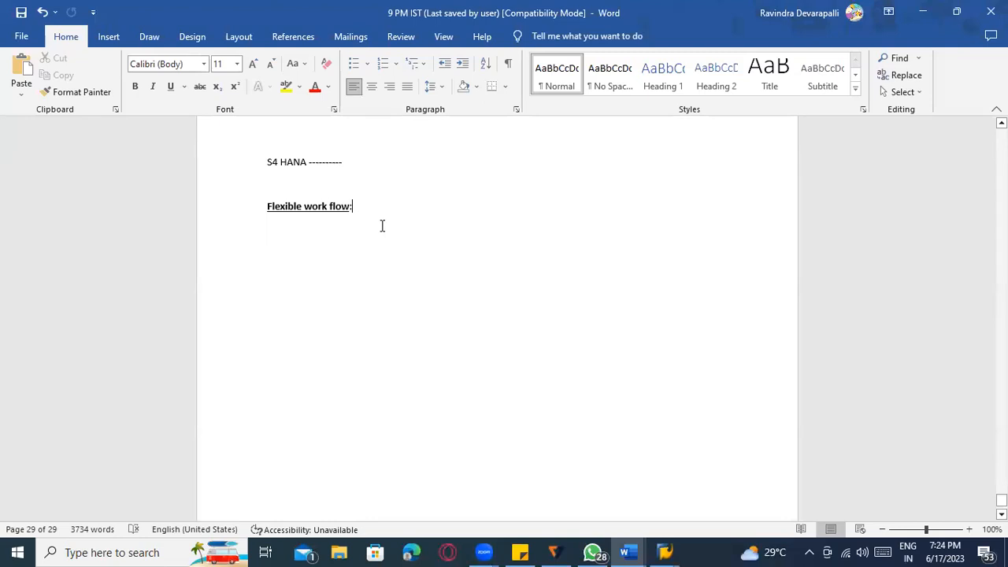
- Insert a new empty line below the 'Flexible work flow:' heading
{"action": "key", "text": "Return"}
{"action": "scroll", "coordinate": [544, 259], "scroll_direction": "down", "scroll_amount": 1}
{"action": "scroll", "coordinate": [536, 279], "scroll_direction": "up", "scroll_amount": 2}
{"action": "scroll", "coordinate": [536, 279], "scroll_direction": "down", "scroll_amount": 2}
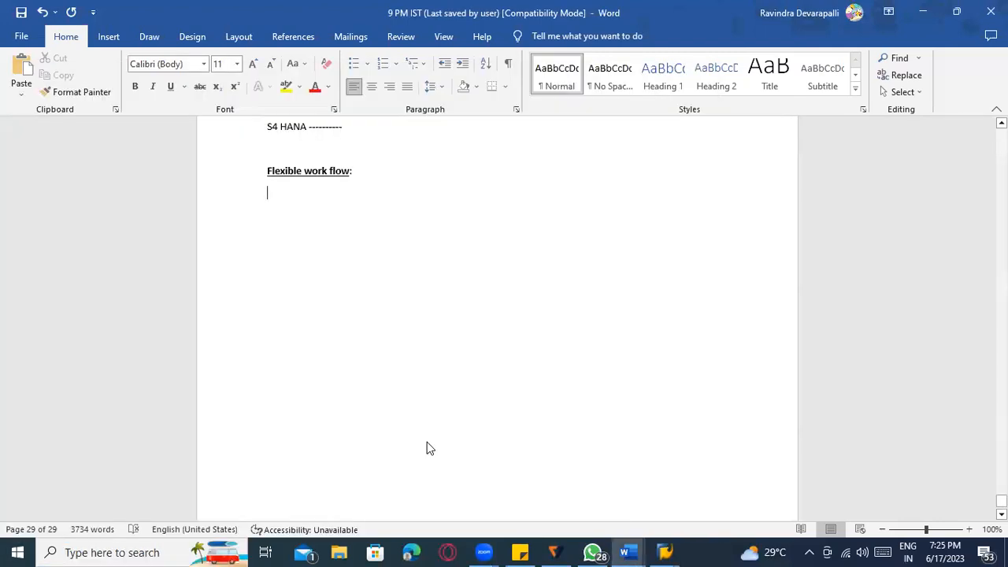
{"action": "key", "text": "super"}
{"action": "type", "text": "S"}
{"action": "key", "text": "BackSpace"}
{"action": "type", "text": "tsc"}
{"action": "key", "text": "BackSpace"}
{"action": "key", "text": "BackSpace"}
{"action": "key", "text": "BackSpace"}
{"action": "type", "text": "run"}
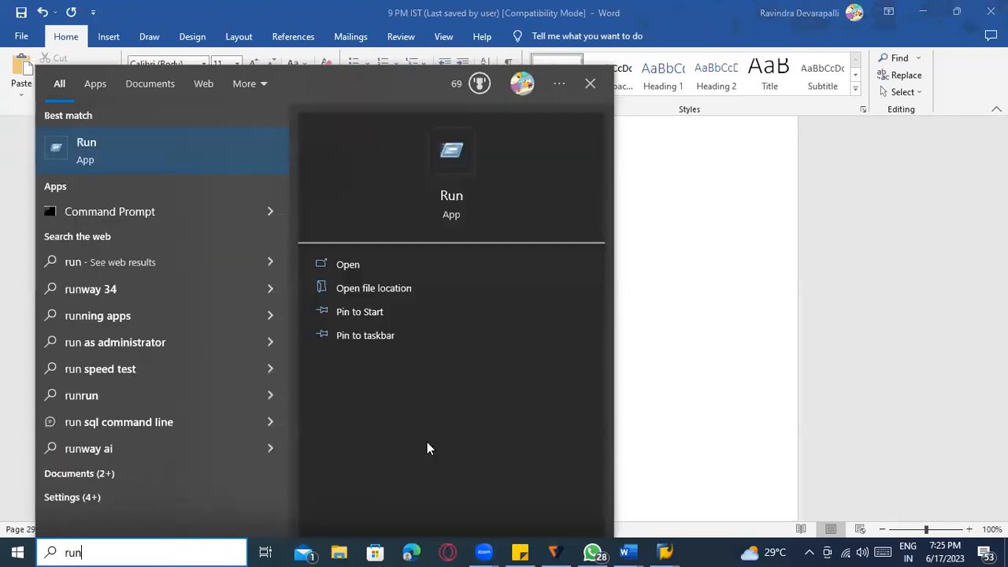
{"action": "key", "text": "Return"}
{"action": "key", "text": "Return"}
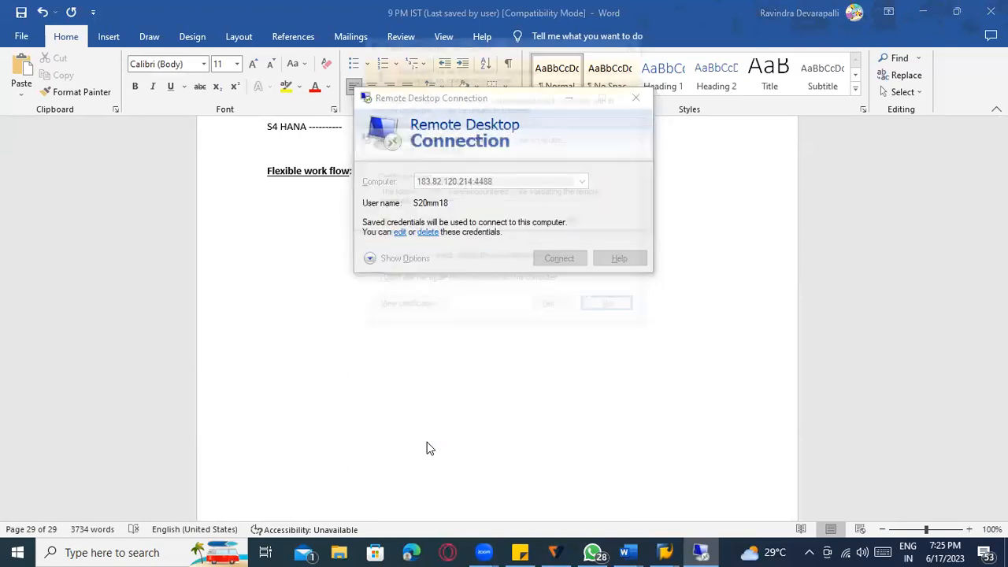
{"action": "left_click", "coordinate": [549, 309]}
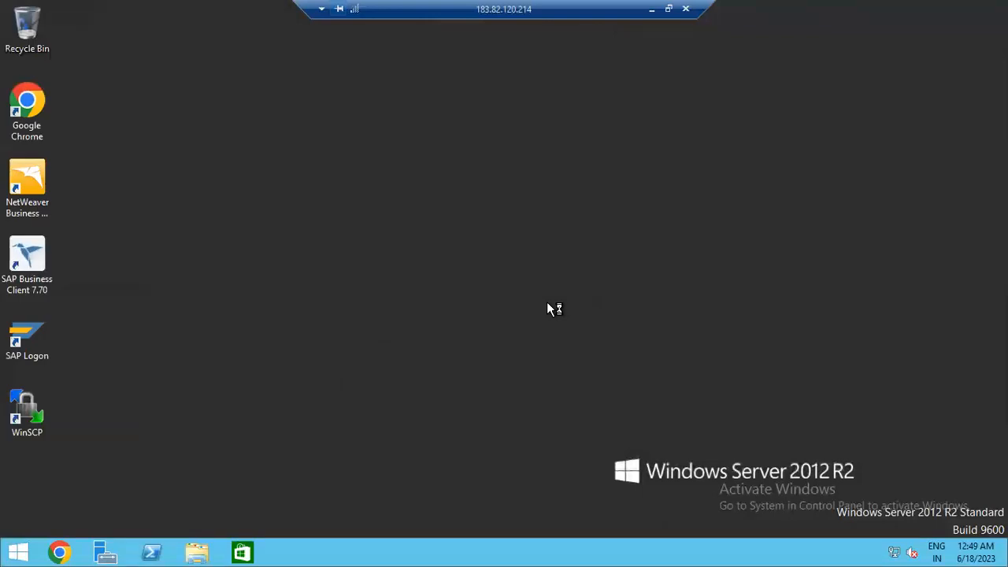
- Start SAP Logon 770 on the remote desktop and open the s4hana (S4H) logon screen
{"action": "double_click", "coordinate": [36, 351]}
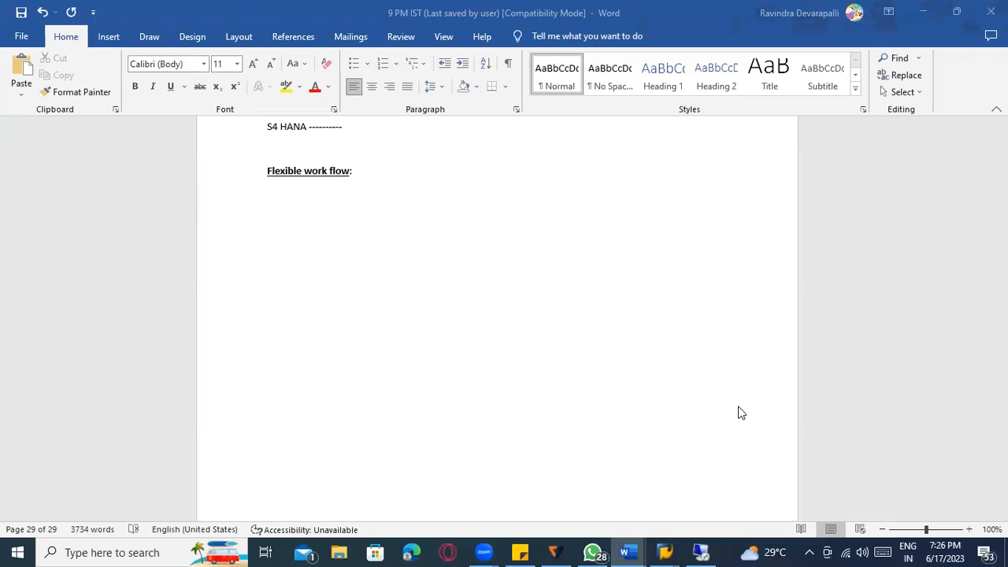
{"action": "left_click", "coordinate": [712, 550]}
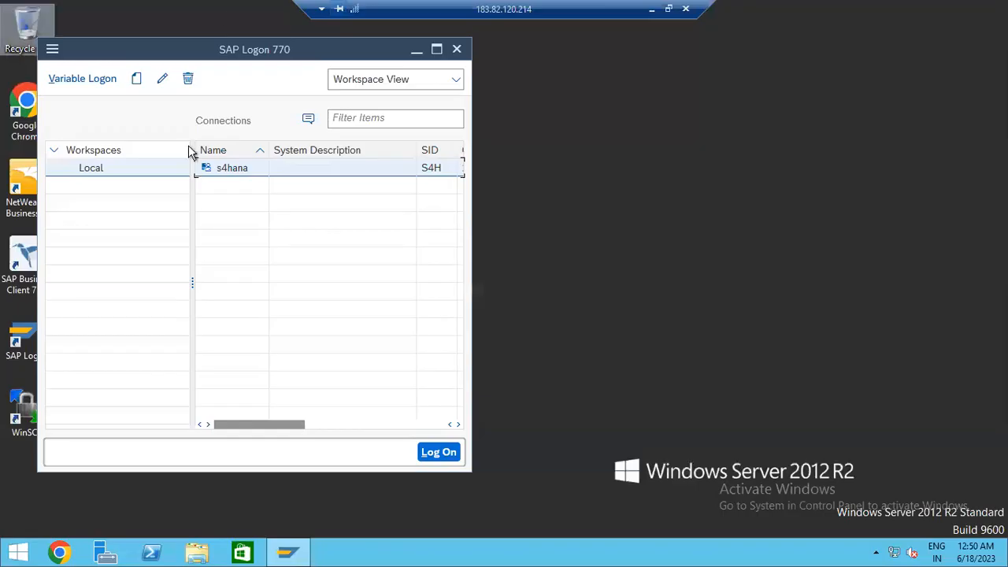
{"action": "double_click", "coordinate": [254, 170]}
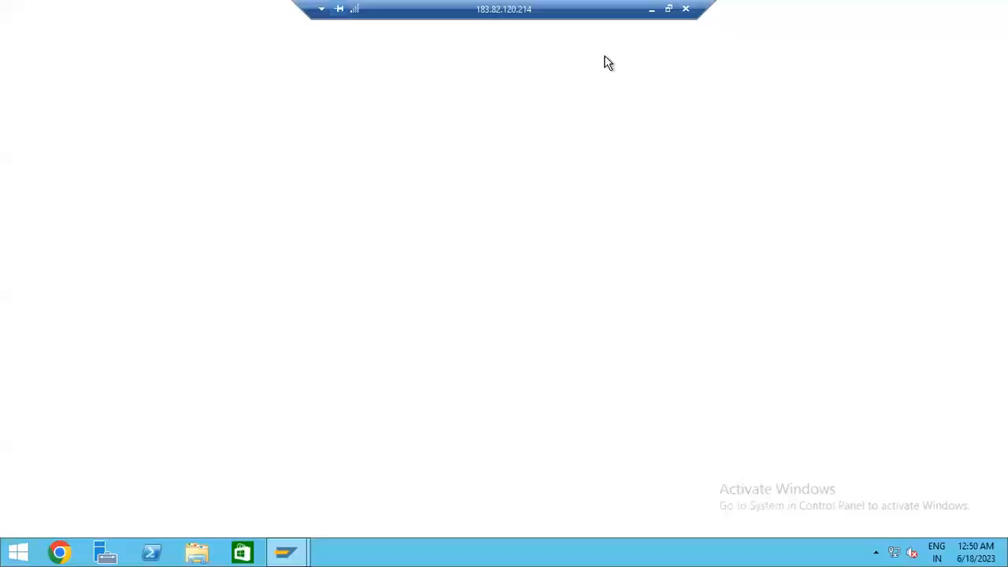
- Log on to client 100 using the saved user name from the user history
{"action": "left_click", "coordinate": [205, 165]}
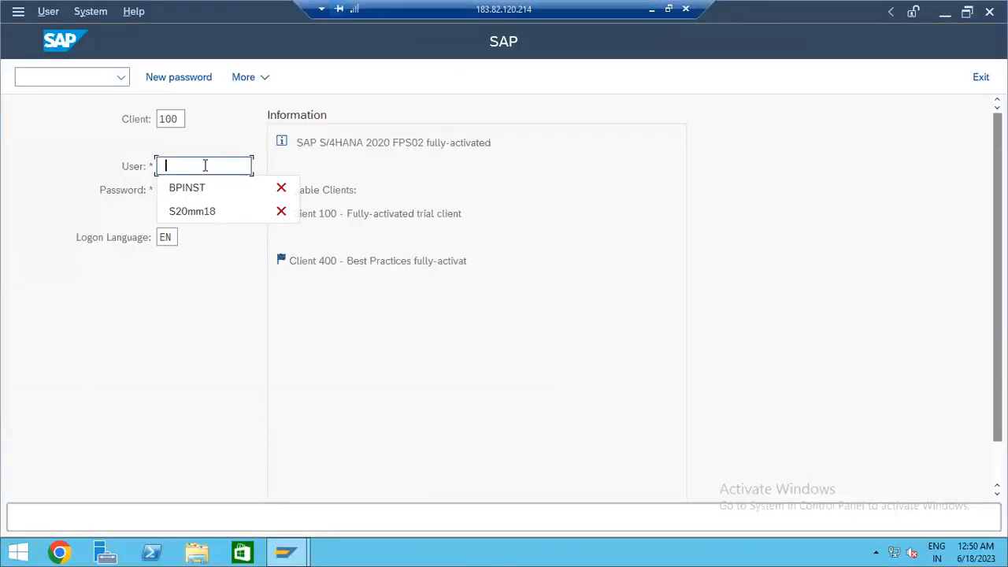
{"action": "left_click", "coordinate": [202, 212]}
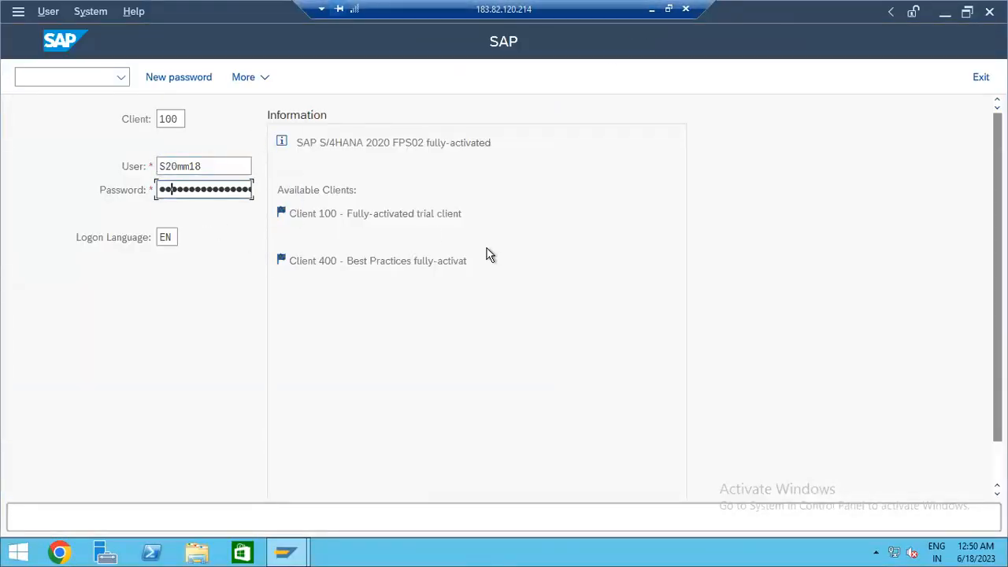
{"action": "key", "text": "Return"}
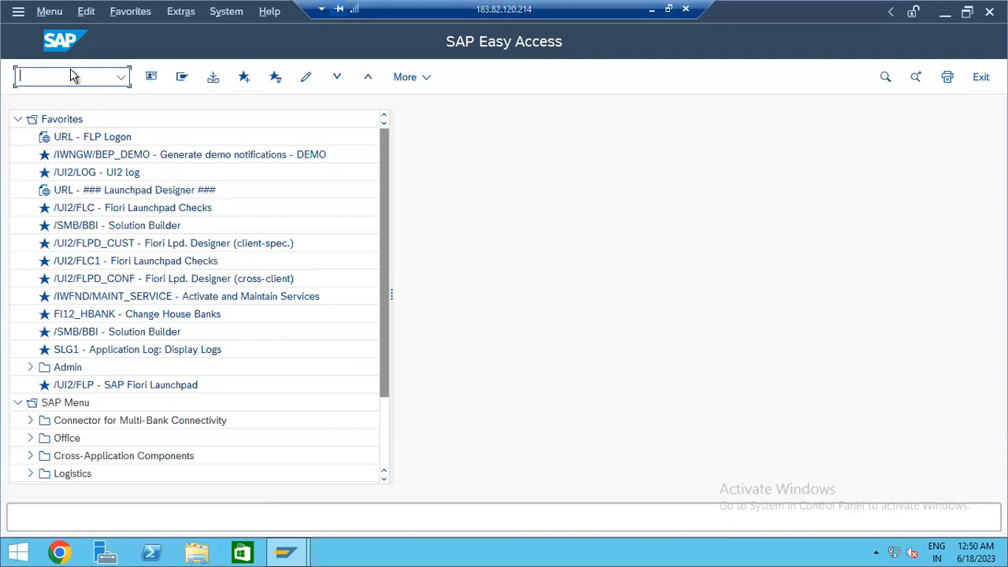
- Run /n/ui2/flp to start the Fiori Launchpad, reaching its security prompt
{"action": "type", "text": "/ui2/"}
{"action": "type", "text": "lp"}
{"action": "key", "text": "Return"}
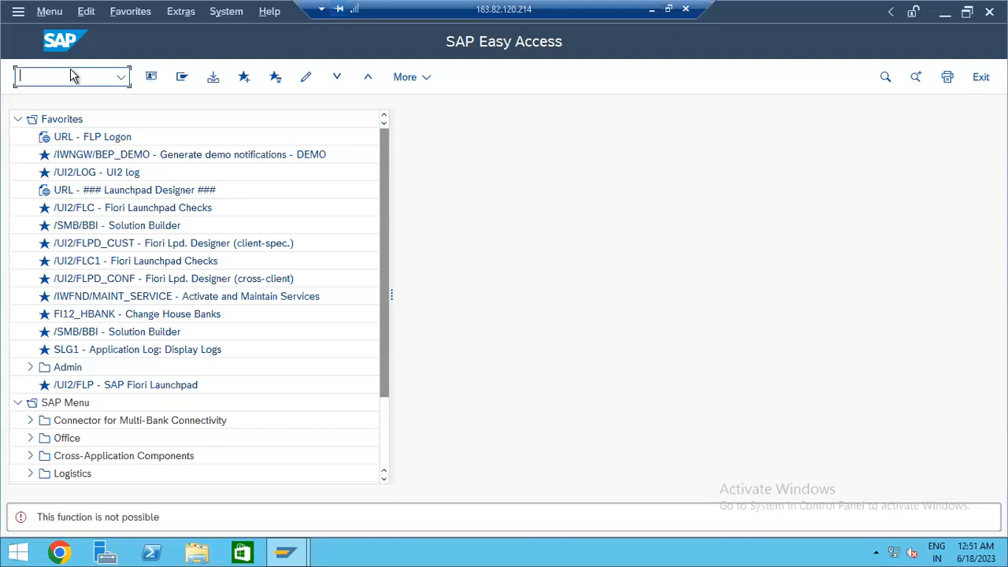
{"action": "type", "text": "n"}
{"action": "key", "text": "BackSpace"}
{"action": "type", "text": "/ui2/flp"}
{"action": "key", "text": "Return"}
{"action": "type", "text": "/n/ui2/flp"}
{"action": "key", "text": "Return"}
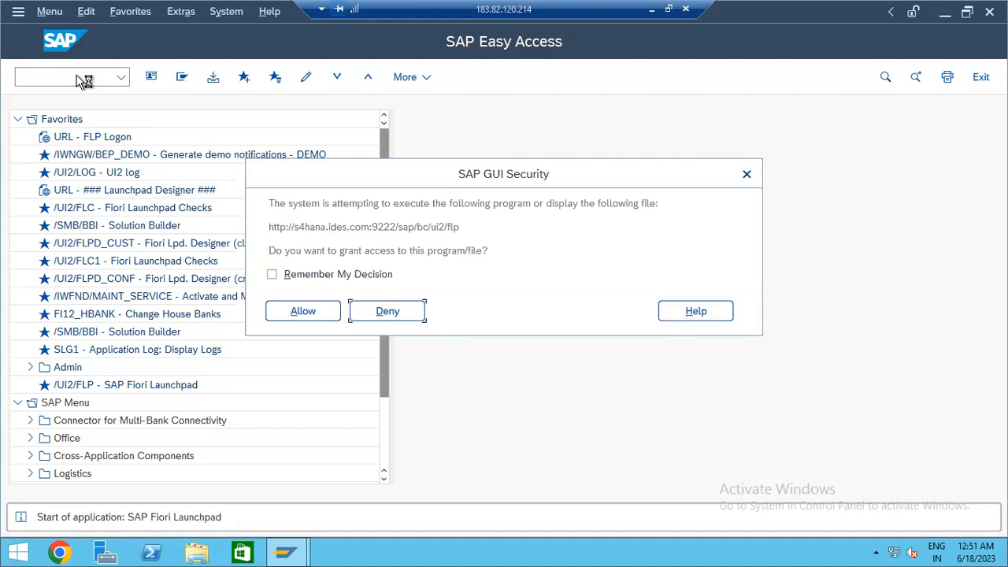
- Load the Fiori Launchpad URL in a new maximized Chrome window
{"action": "left_click", "coordinate": [323, 313]}
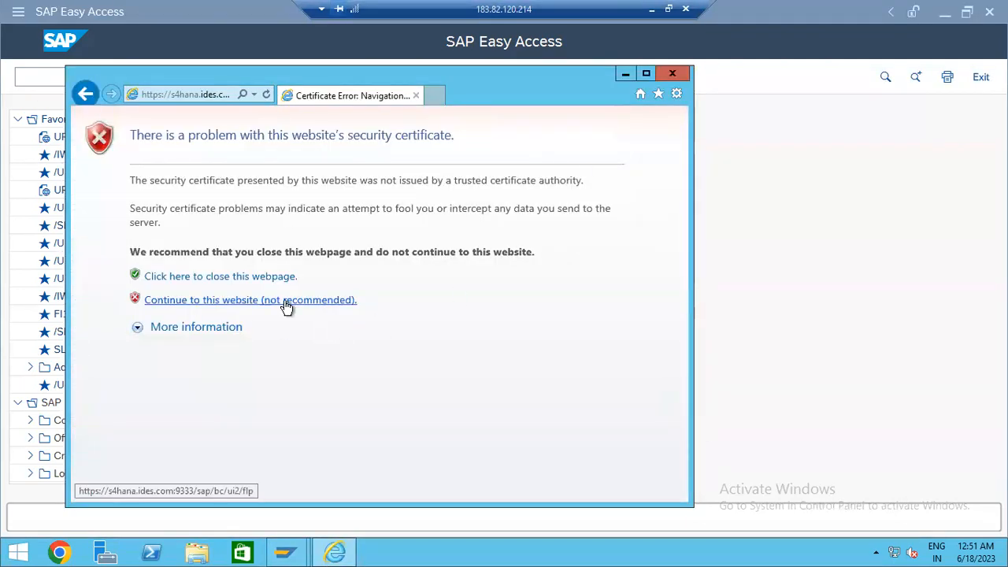
{"action": "left_click", "coordinate": [286, 304]}
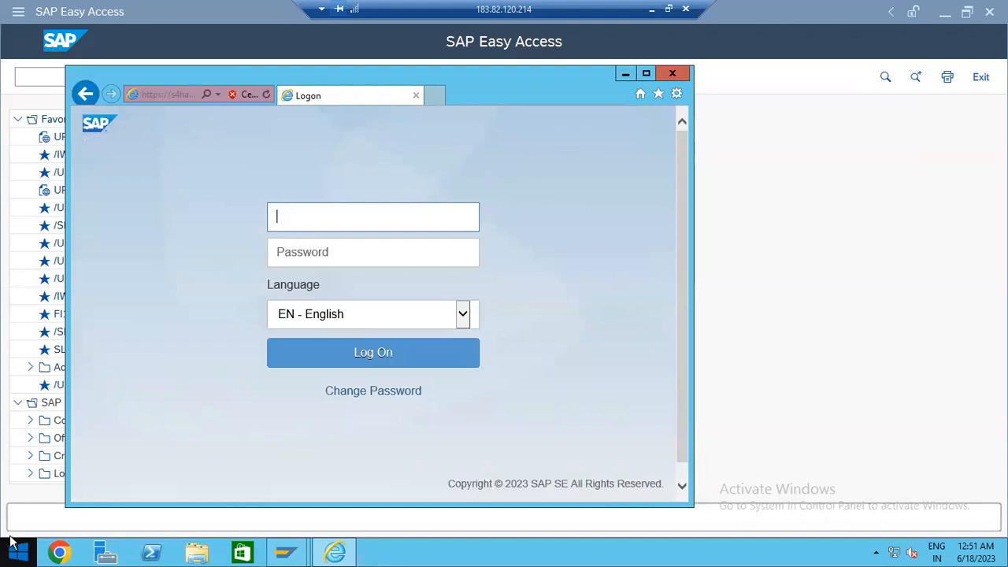
{"action": "left_click", "coordinate": [160, 94]}
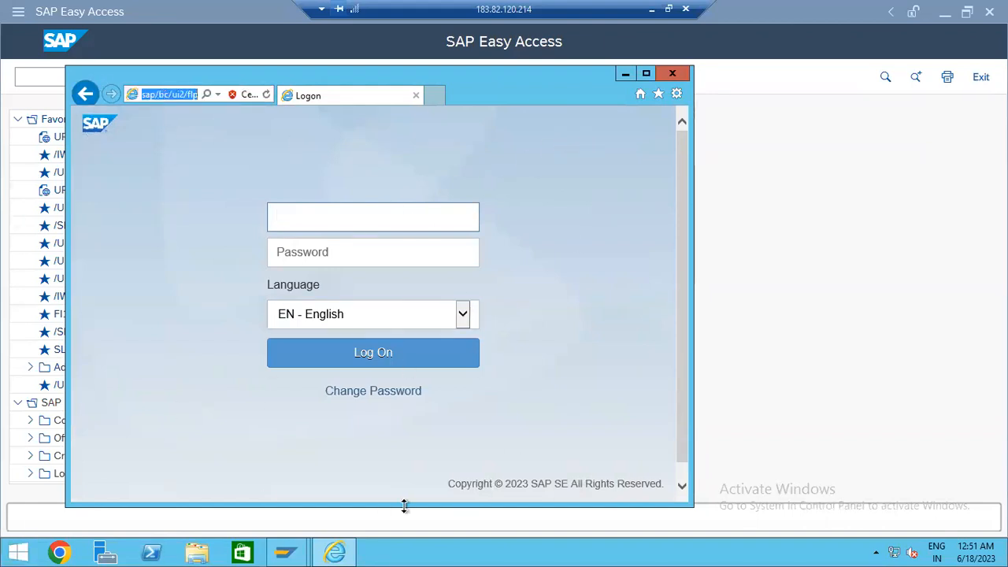
{"action": "left_click", "coordinate": [69, 552]}
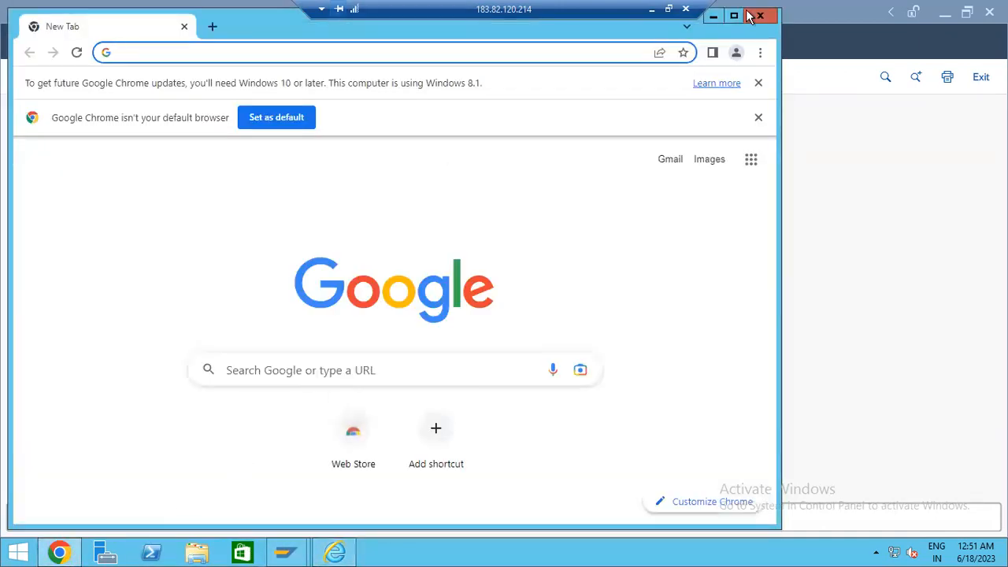
{"action": "left_click", "coordinate": [733, 15]}
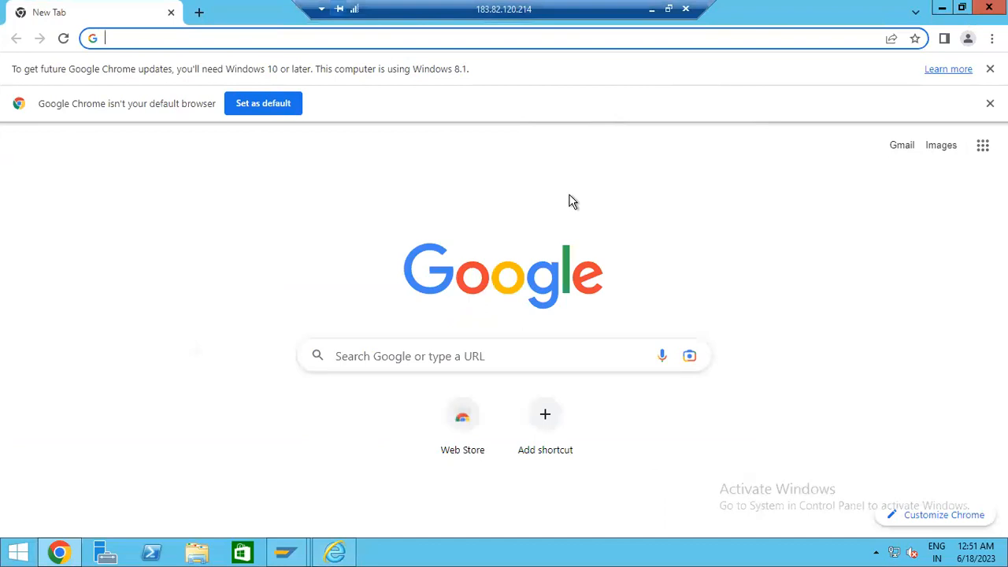
{"action": "type", "text": "https://s4hana.ides.com:9333/sap/bc/ui2/flp"}
{"action": "key", "text": "Return"}
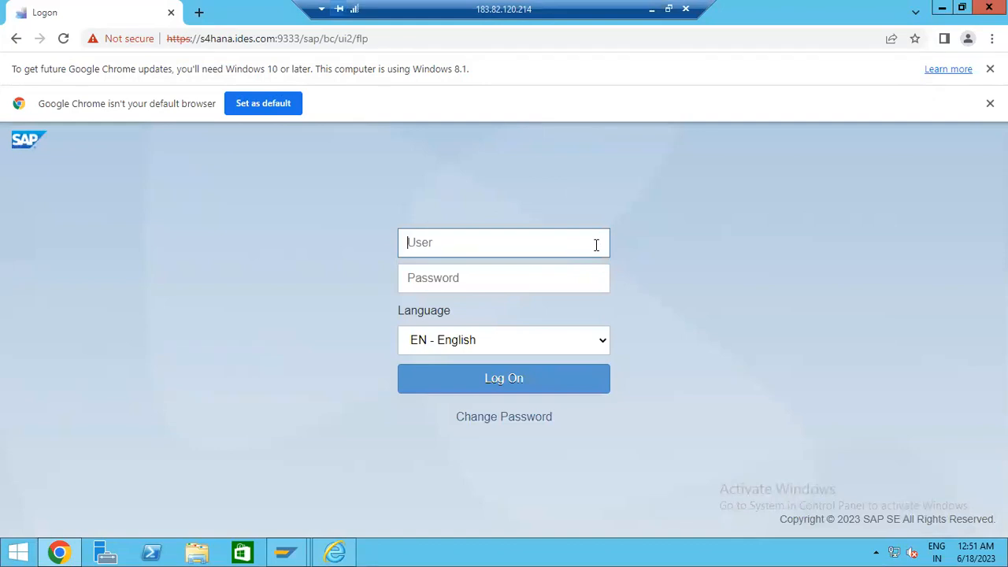
- Close the Internet Explorer logon window and look up the login details in the local notes
{"action": "key", "text": "alt+Tab"}
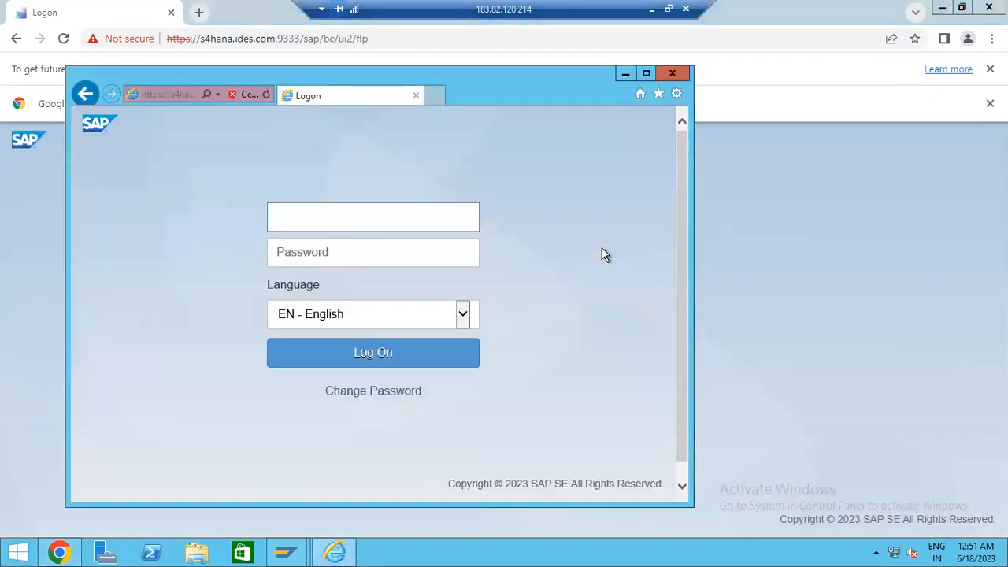
{"action": "left_click", "coordinate": [672, 73]}
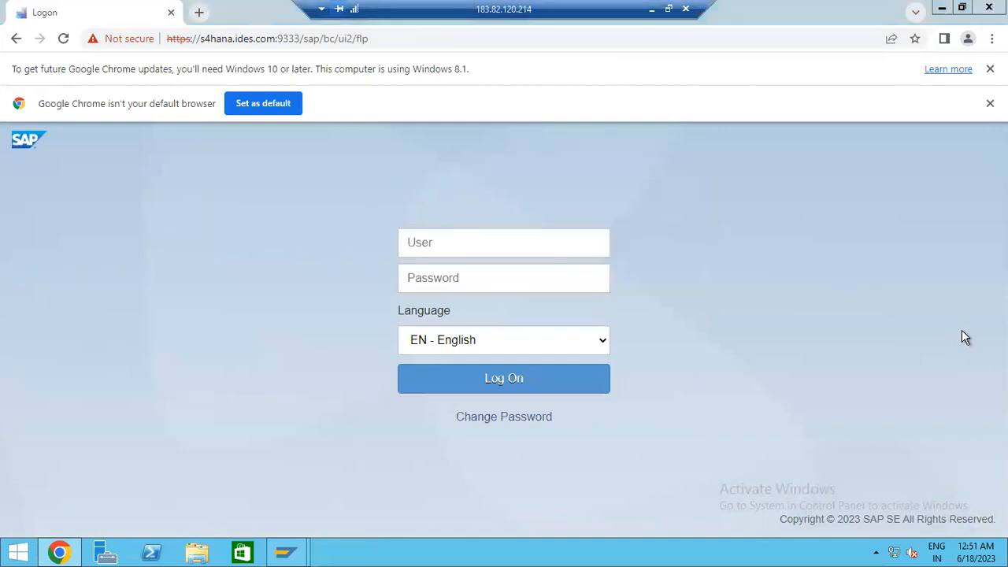
{"action": "key", "text": "alt+Tab"}
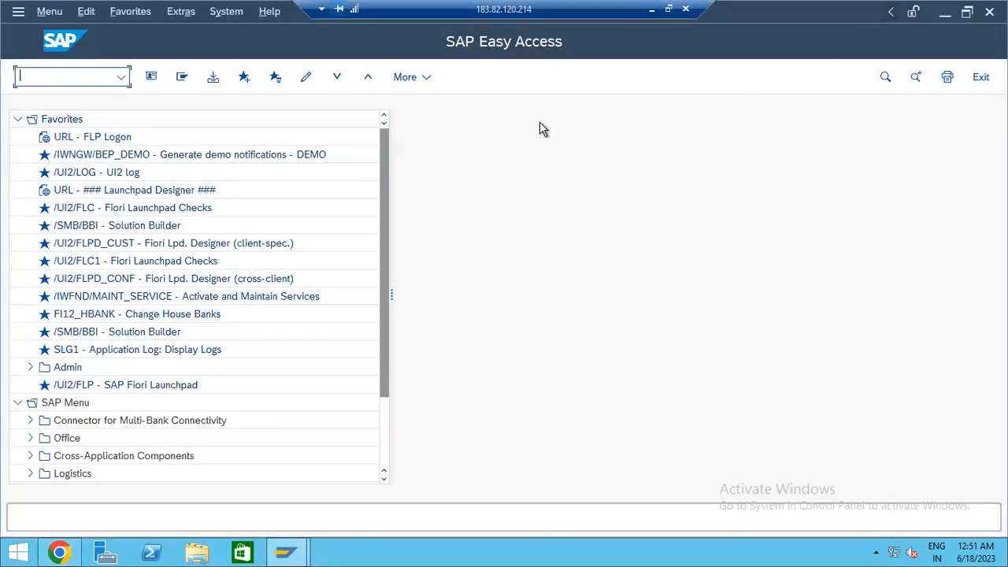
{"action": "left_click", "coordinate": [243, 15]}
{"action": "left_click", "coordinate": [671, 280]}
{"action": "left_click", "coordinate": [652, 9]}
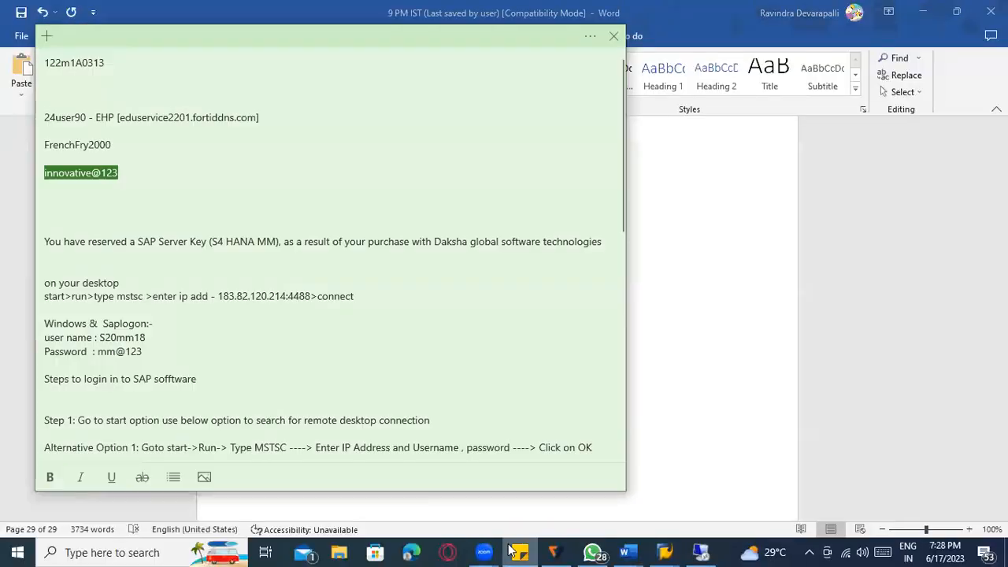
{"action": "left_click", "coordinate": [512, 551]}
{"action": "left_click", "coordinate": [513, 552]}
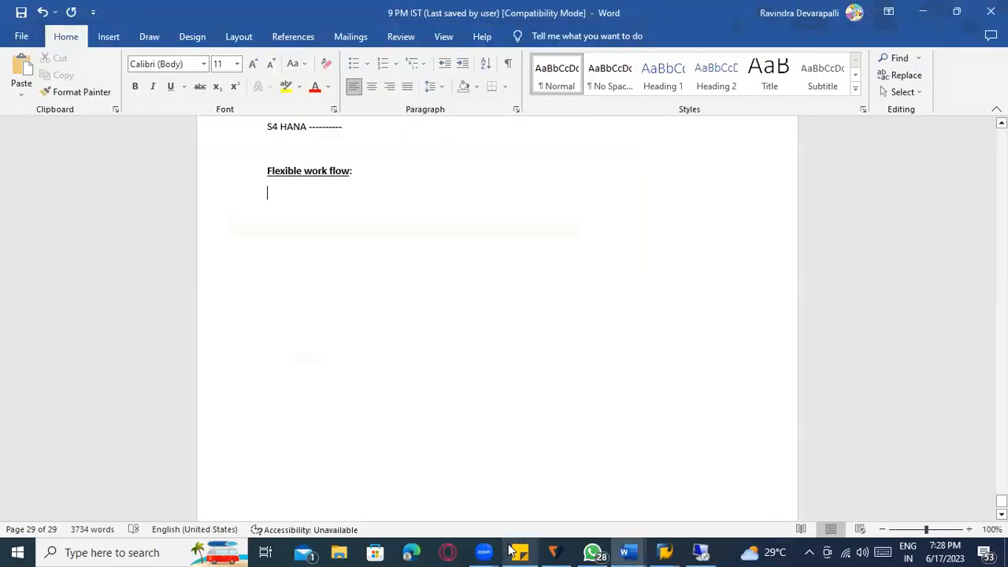
{"action": "key", "text": "alt+Tab"}
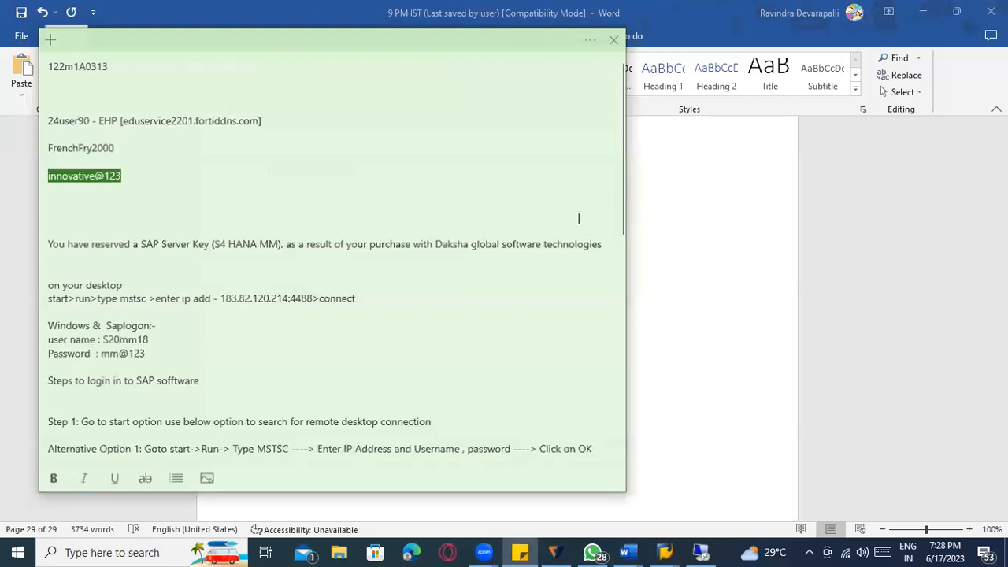
{"action": "left_click", "coordinate": [698, 552]}
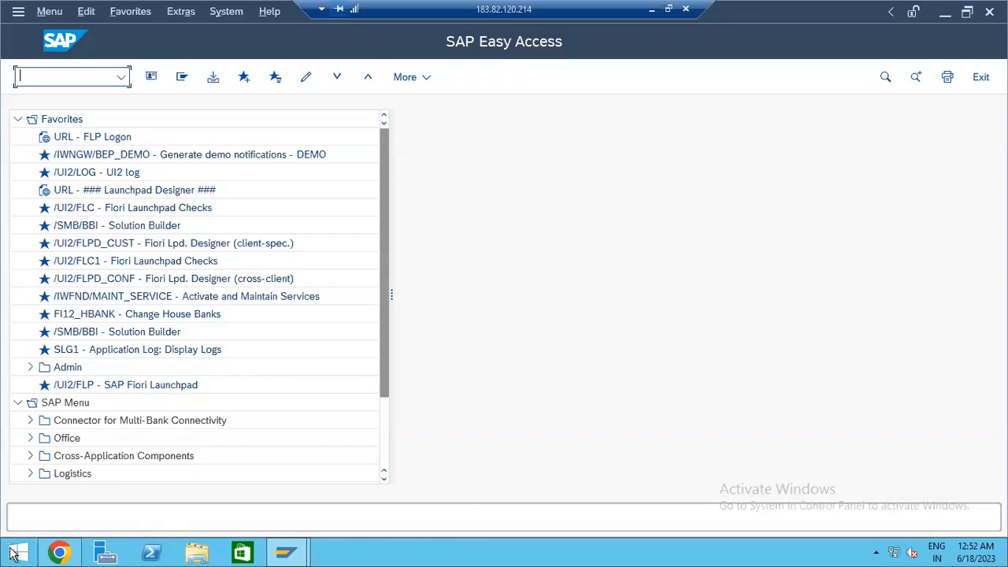
{"action": "left_click", "coordinate": [59, 551]}
- Sign in to the launchpad with the user name and password
{"action": "type", "text": "S20mm18"}
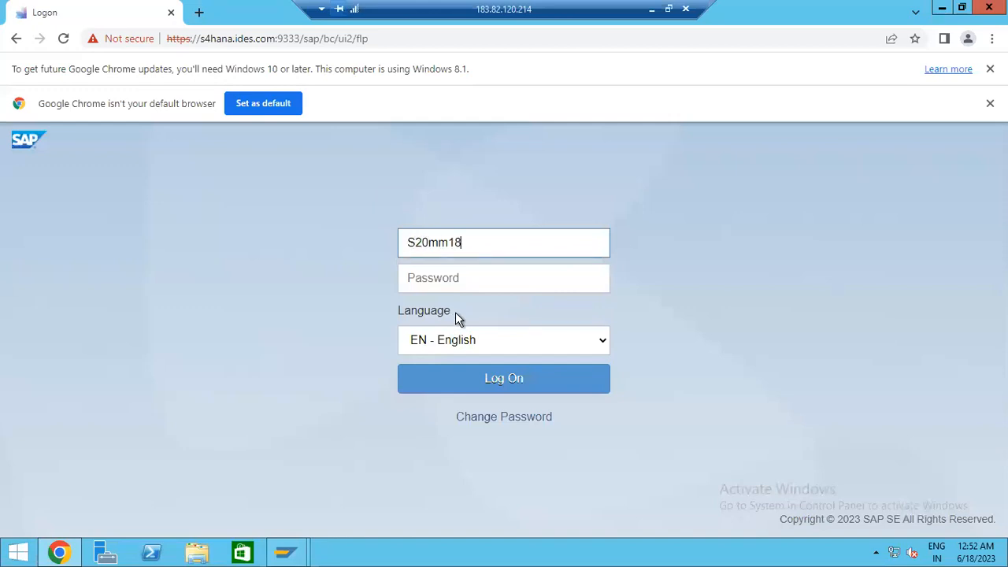
{"action": "key", "text": "Tab"}
{"action": "type", "text": "••••••"}
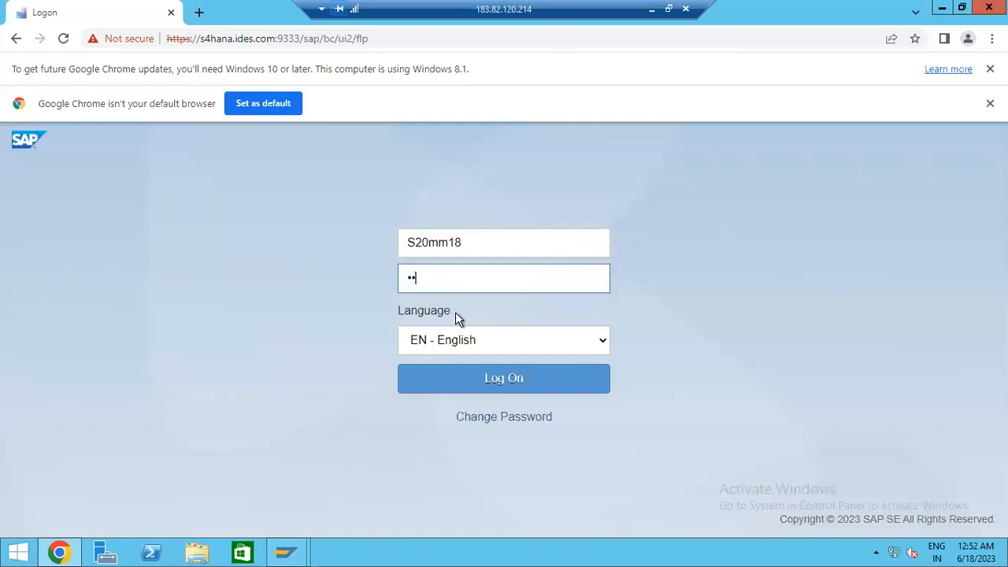
{"action": "key", "text": "Return"}
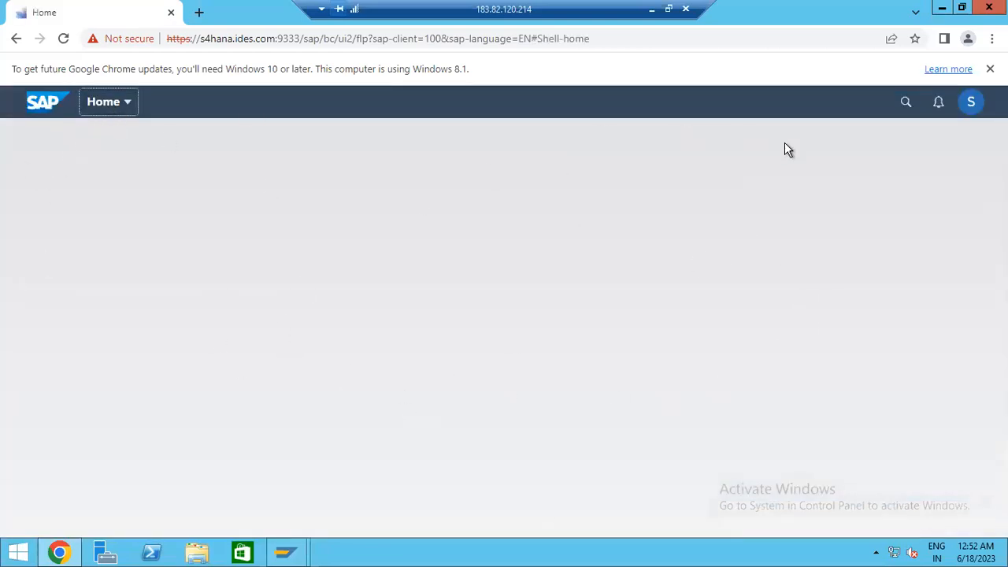
- Enter 'Manage workflow of purchase order' in the launchpad search and browse the tiles
{"action": "left_click", "coordinate": [905, 105]}
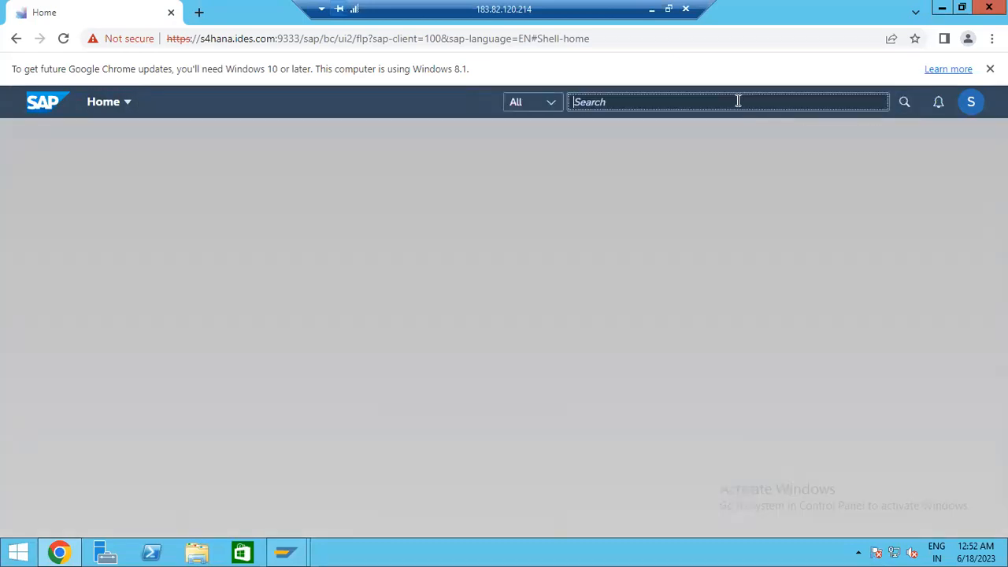
{"action": "type", "text": "Ma"}
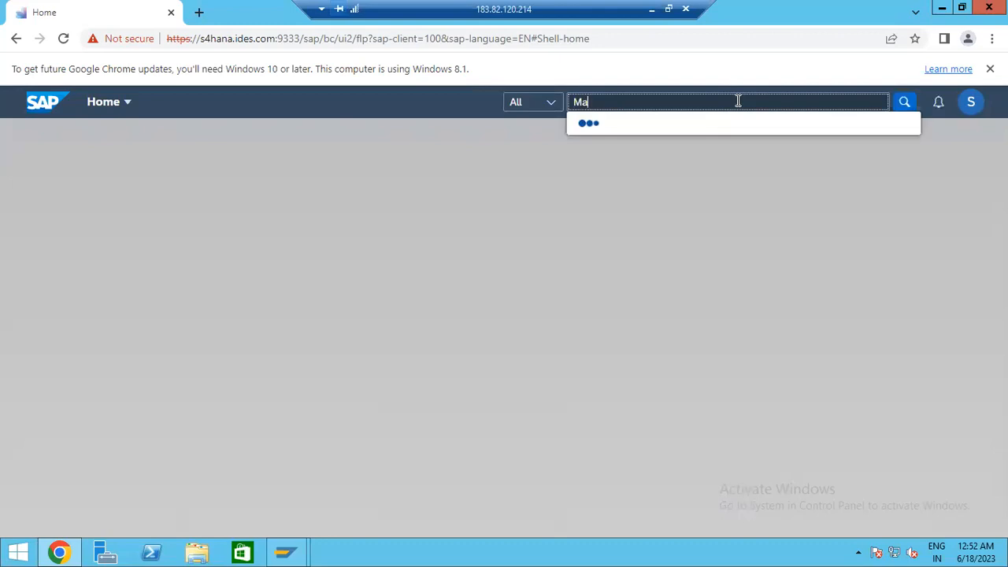
{"action": "type", "text": "nage workflow of p"}
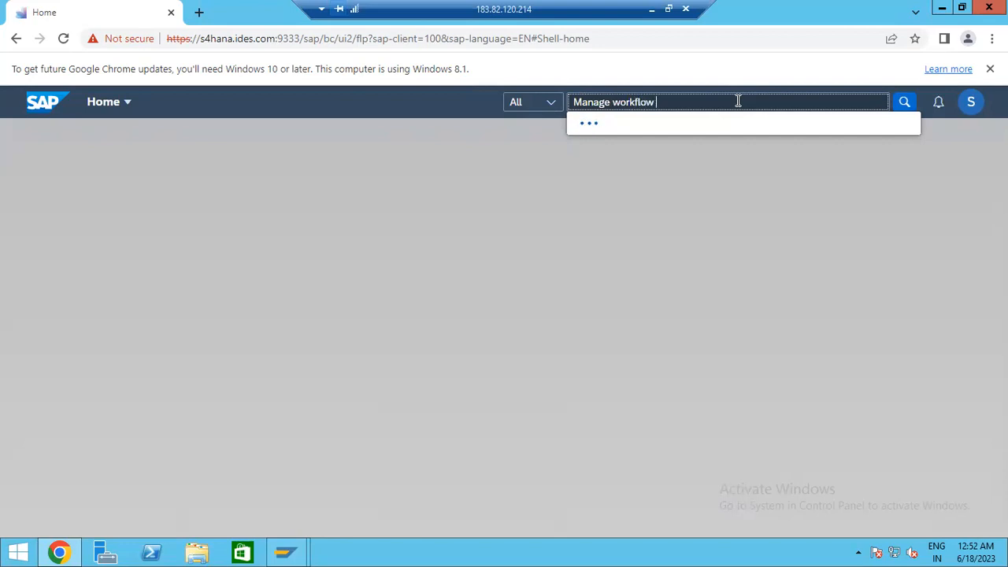
{"action": "type", "text": "urchase orders"}
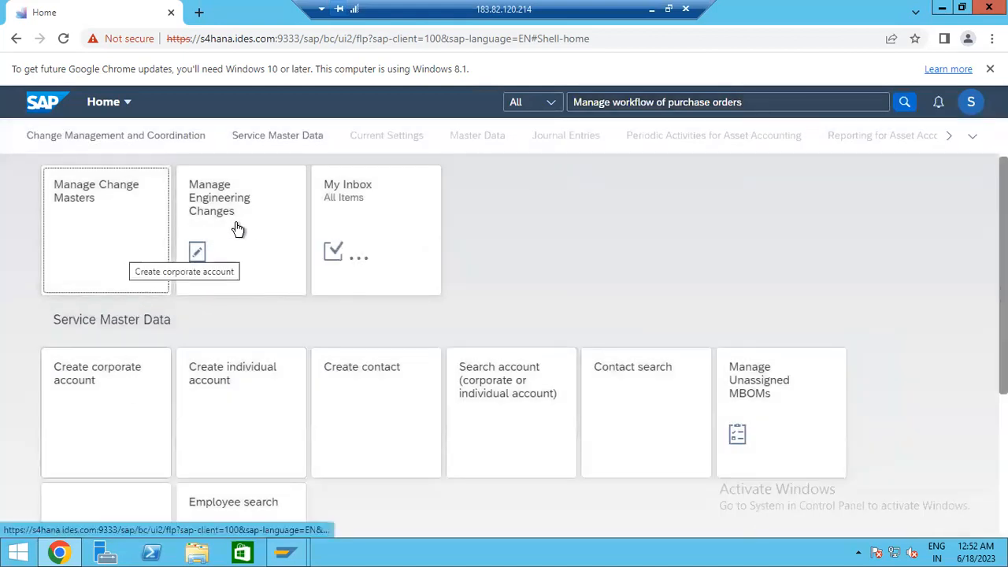
{"action": "scroll", "coordinate": [202, 371], "scroll_direction": "down", "scroll_amount": 3}
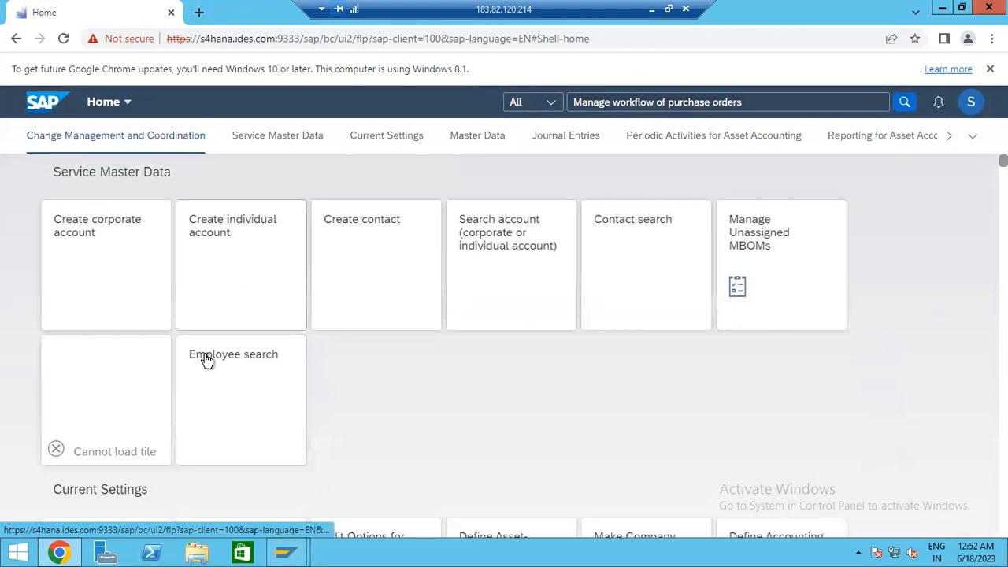
{"action": "scroll", "coordinate": [200, 362], "scroll_direction": "down", "scroll_amount": 4}
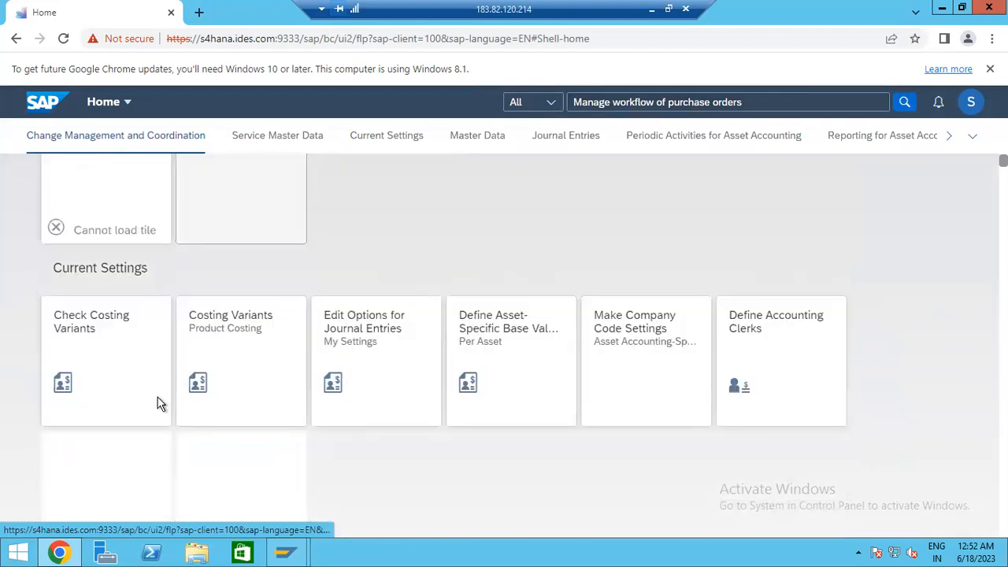
{"action": "scroll", "coordinate": [160, 401], "scroll_direction": "down", "scroll_amount": 4}
{"action": "scroll", "coordinate": [426, 307], "scroll_direction": "up", "scroll_amount": 2}
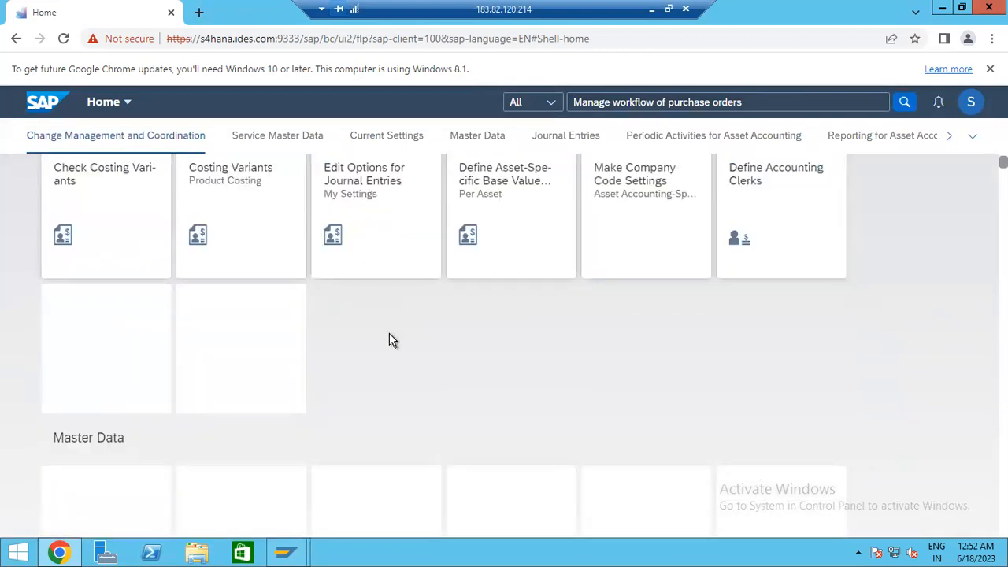
{"action": "scroll", "coordinate": [390, 291], "scroll_direction": "up", "scroll_amount": 3}
{"action": "scroll", "coordinate": [512, 252], "scroll_direction": "up", "scroll_amount": 2}
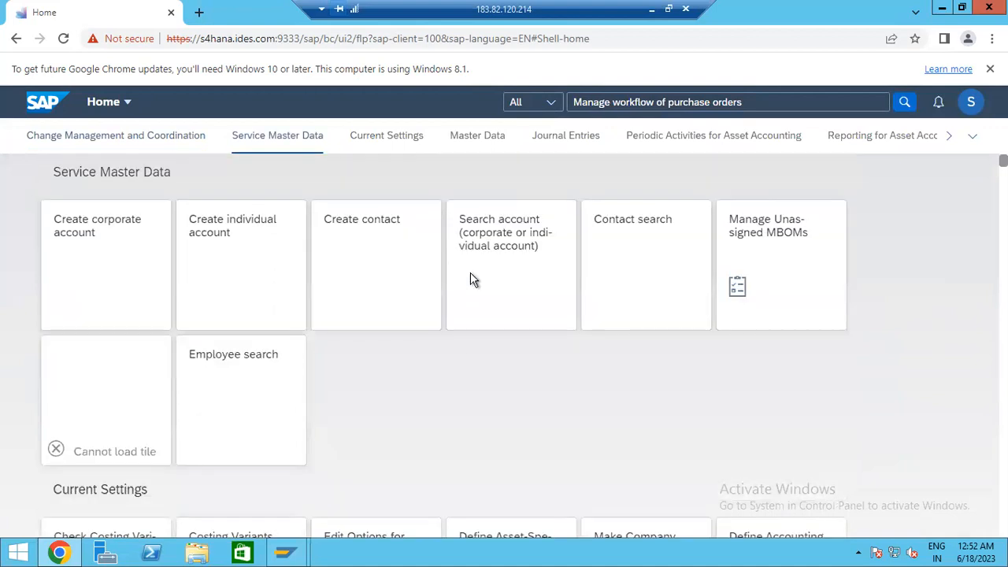
- Trim the trailing letter from the search term and run the workflow app search
{"action": "left_click", "coordinate": [810, 102]}
{"action": "key", "text": "BackSpace"}
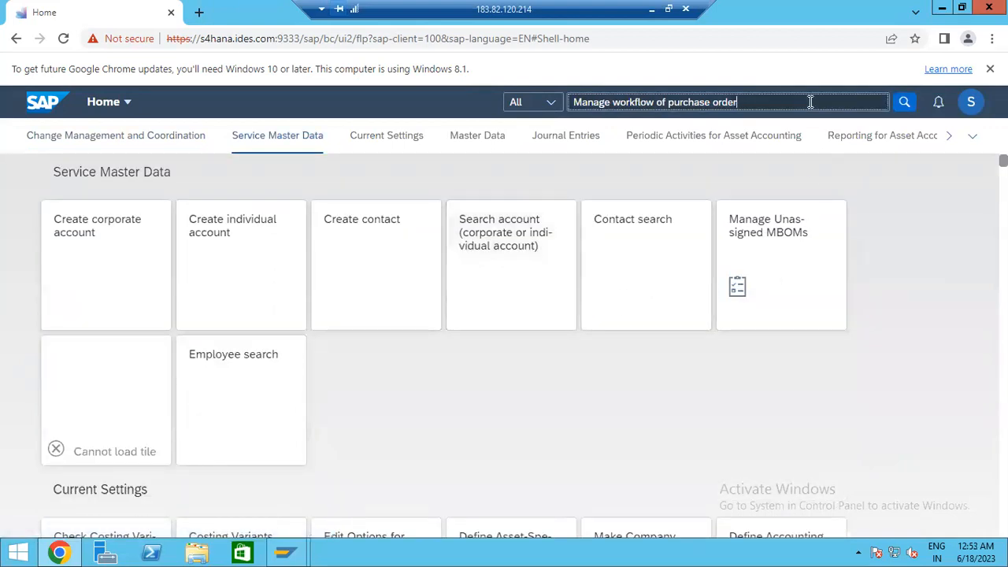
{"action": "key", "text": "Return"}
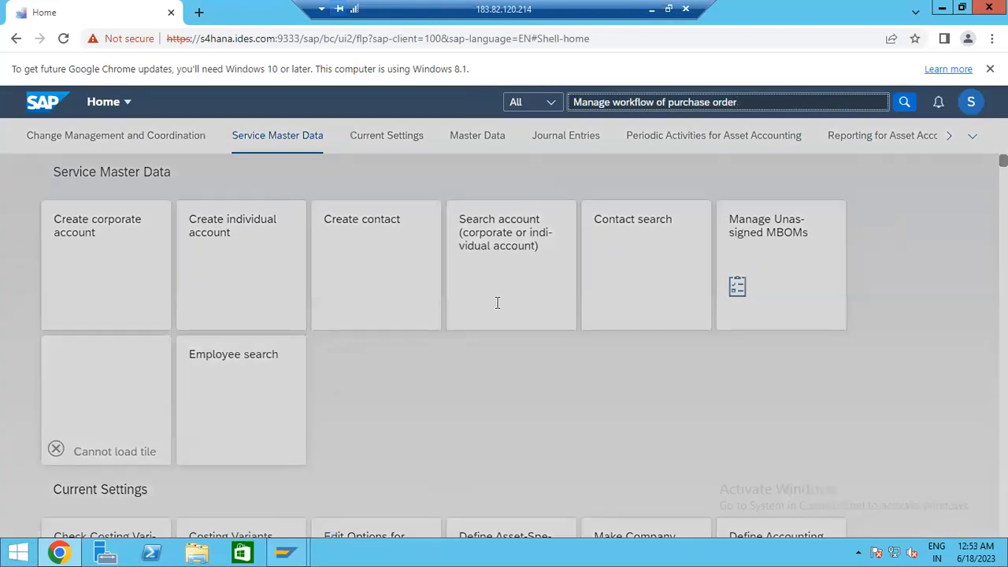
{"action": "left_click", "coordinate": [762, 101]}
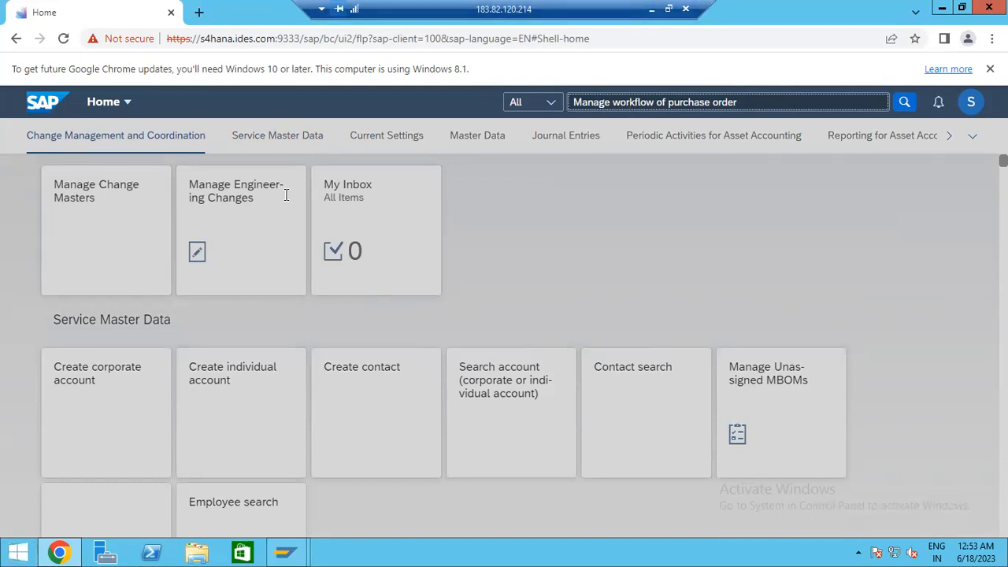
{"action": "mouse_move", "coordinate": [284, 554]}
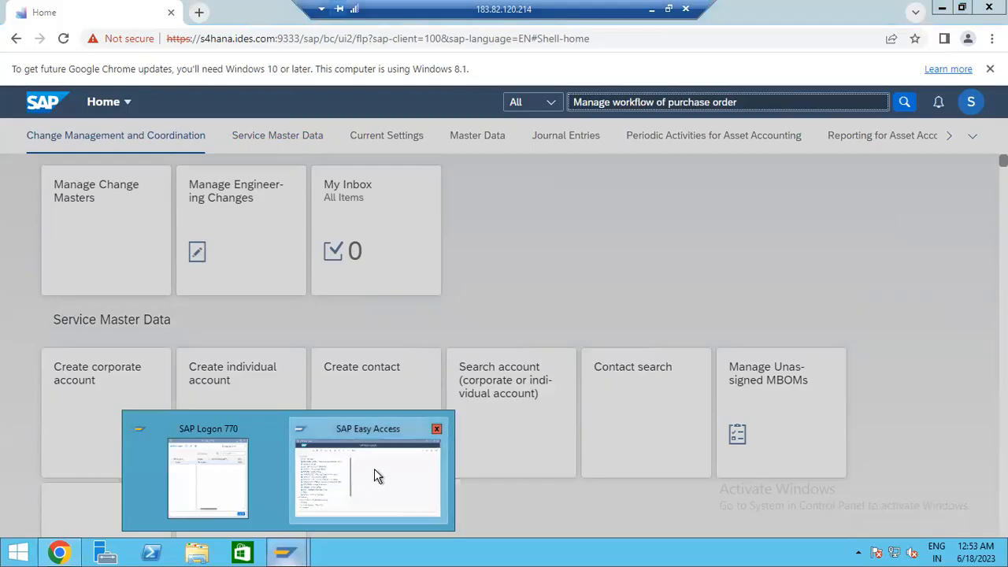
{"action": "left_click", "coordinate": [375, 470]}
- Open the SAP Reference IMG through transaction SPRO
{"action": "type", "text": "spro"}
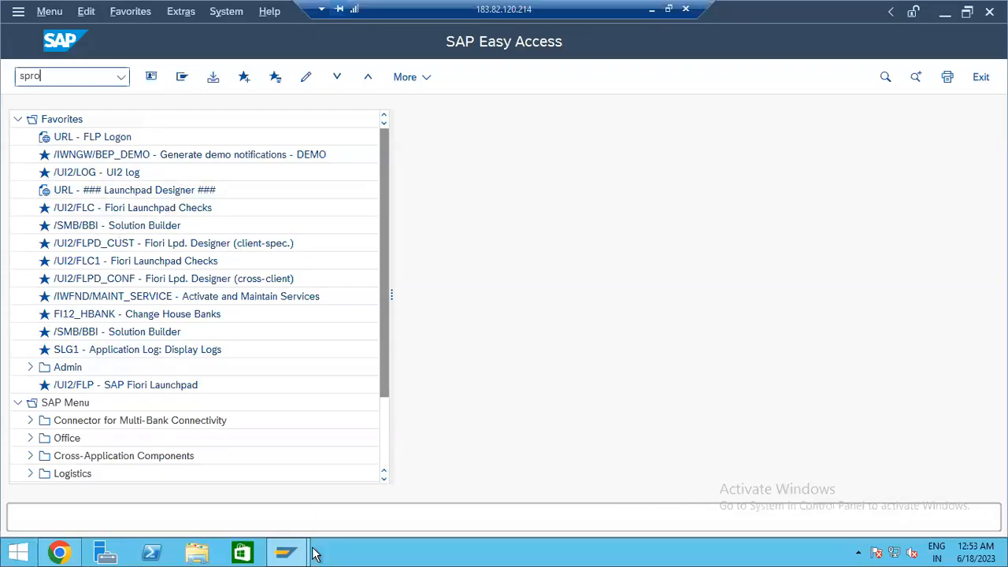
{"action": "key", "text": "Return"}
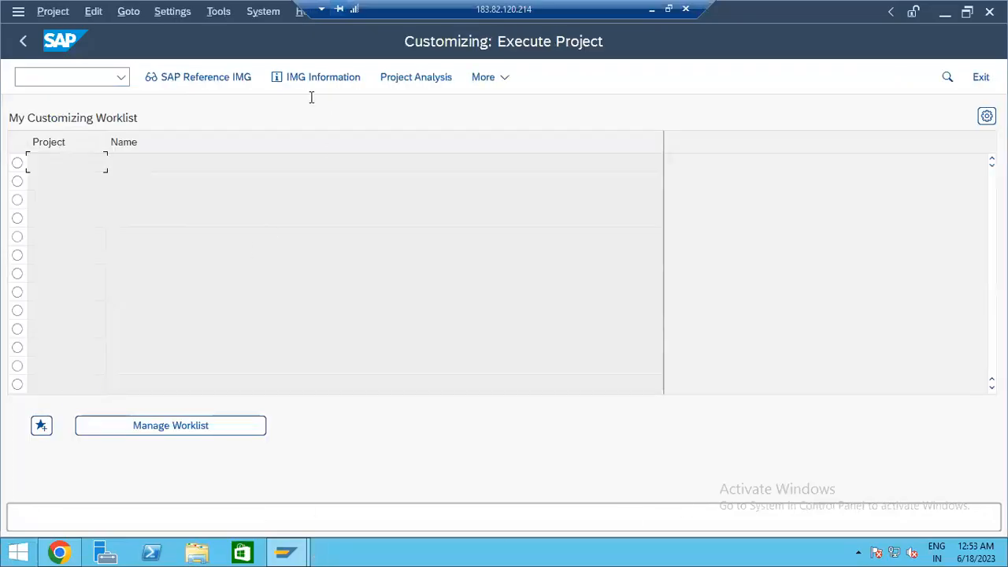
{"action": "left_click", "coordinate": [223, 83]}
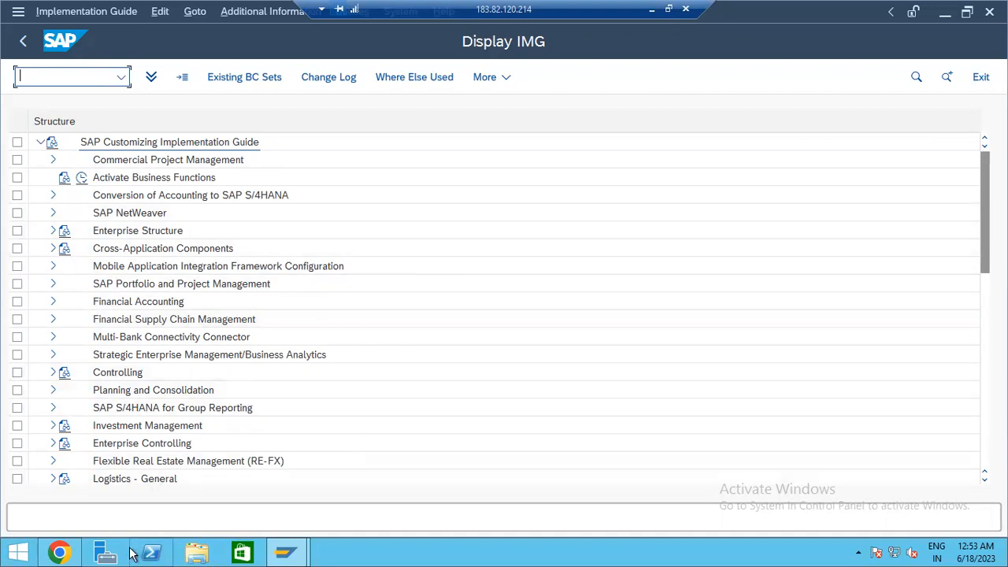
{"action": "left_click", "coordinate": [60, 553]}
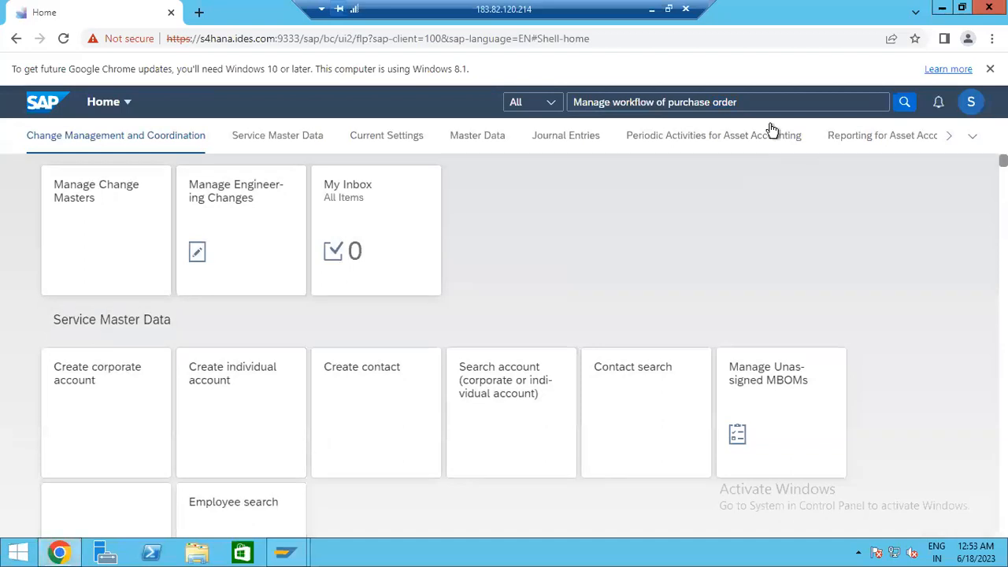
- Change the search to 'Manage workflow for purchase orde' and open Manage Workflows for Purchase Order Accruals Review
{"action": "left_click", "coordinate": [759, 102]}
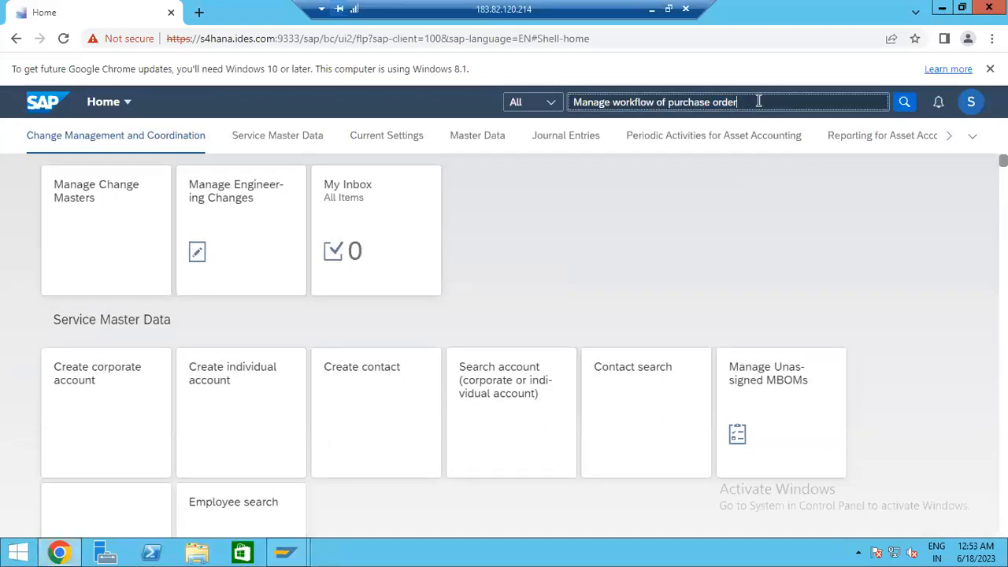
{"action": "key", "text": "BackSpace"}
{"action": "key", "text": "BackSpace"}
{"action": "key", "text": "BackSpace"}
{"action": "key", "text": "BackSpace"}
{"action": "key", "text": "BackSpace"}
{"action": "key", "text": "BackSpace"}
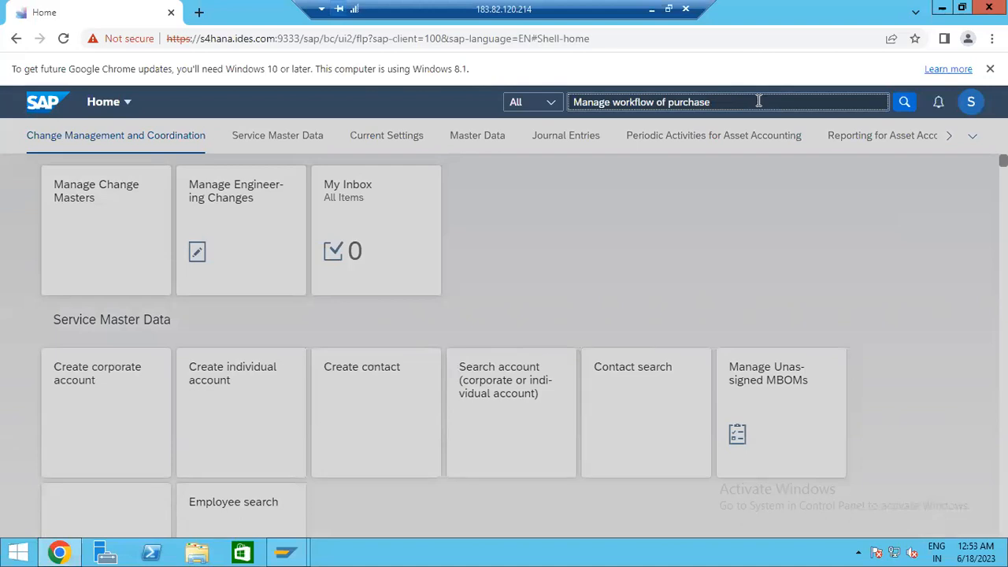
{"action": "key", "text": "BackSpace"}
{"action": "key", "text": "BackSpace"}
{"action": "key", "text": "BackSpace"}
{"action": "key", "text": "BackSpace"}
{"action": "key", "text": "BackSpace"}
{"action": "key", "text": "BackSpace"}
{"action": "key", "text": "BackSpace"}
{"action": "key", "text": "BackSpace"}
{"action": "key", "text": "BackSpace"}
{"action": "key", "text": "BackSpace"}
{"action": "key", "text": "BackSpace"}
{"action": "key", "text": "BackSpace"}
{"action": "key", "text": "BackSpace"}
{"action": "key", "text": "BackSpace"}
{"action": "key", "text": "BackSpace"}
{"action": "key", "text": "BackSpace"}
{"action": "key", "text": "BackSpace"}
{"action": "key", "text": "BackSpace"}
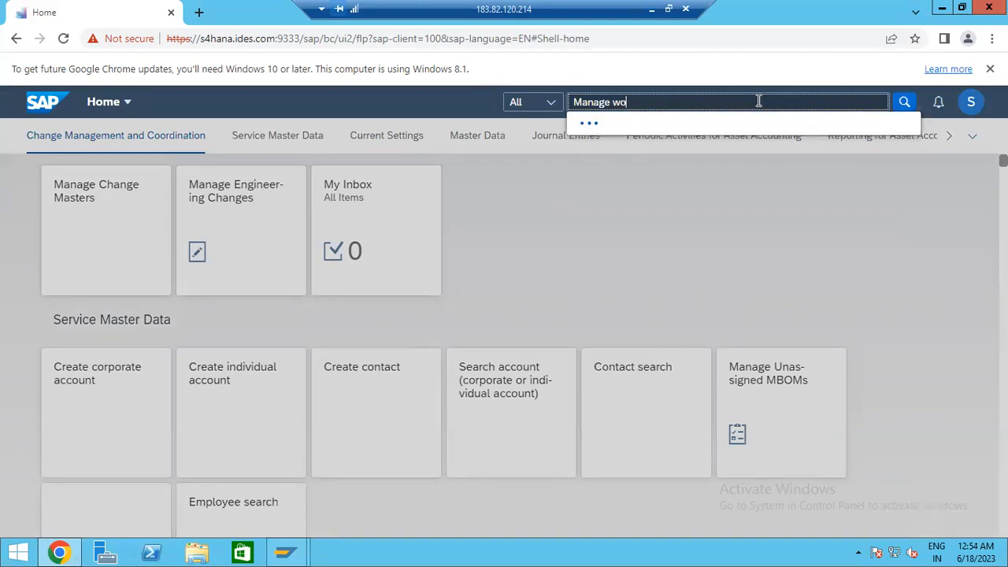
{"action": "type", "text": "rkflow"}
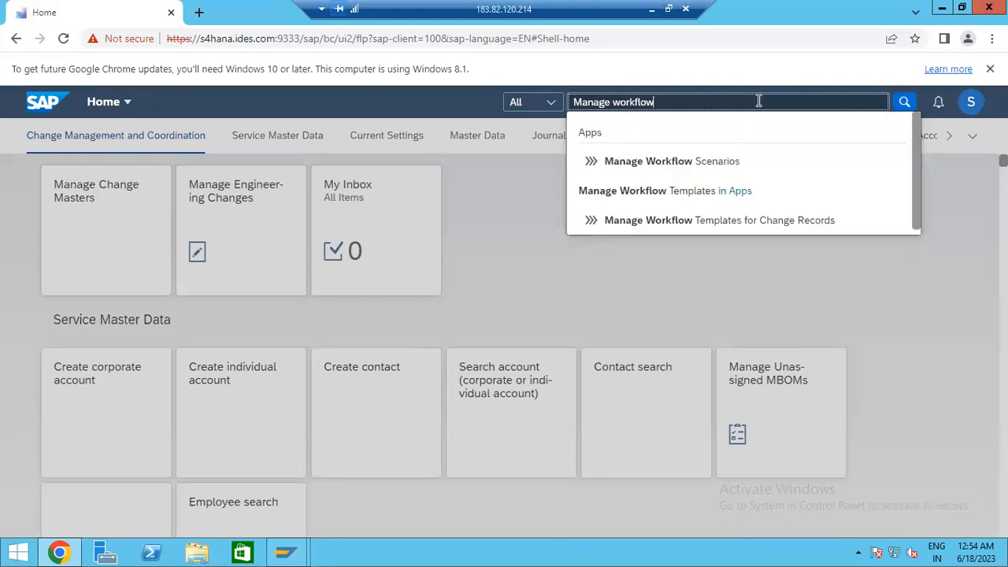
{"action": "type", "text": "for purchase order"}
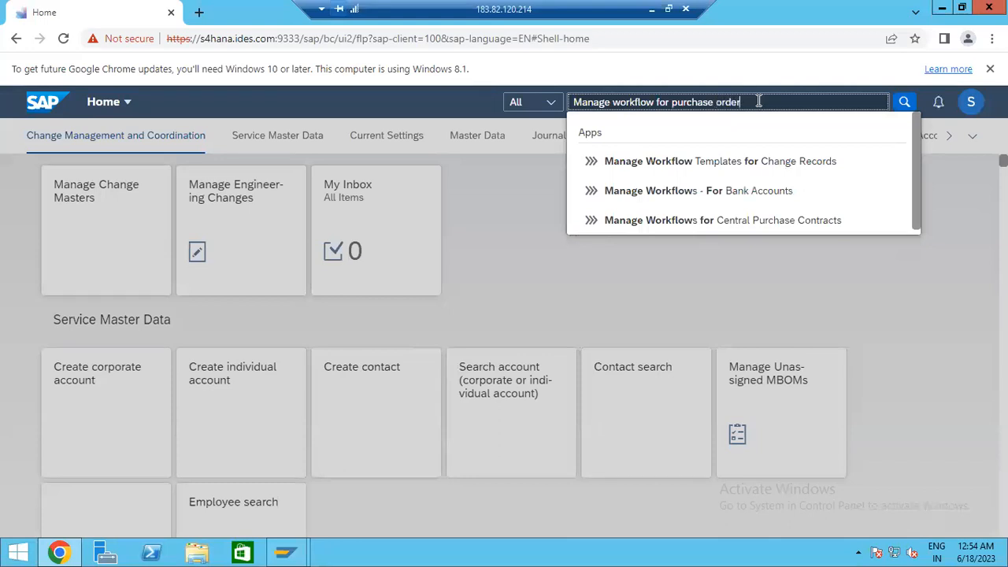
{"action": "key", "text": "BackSpace"}
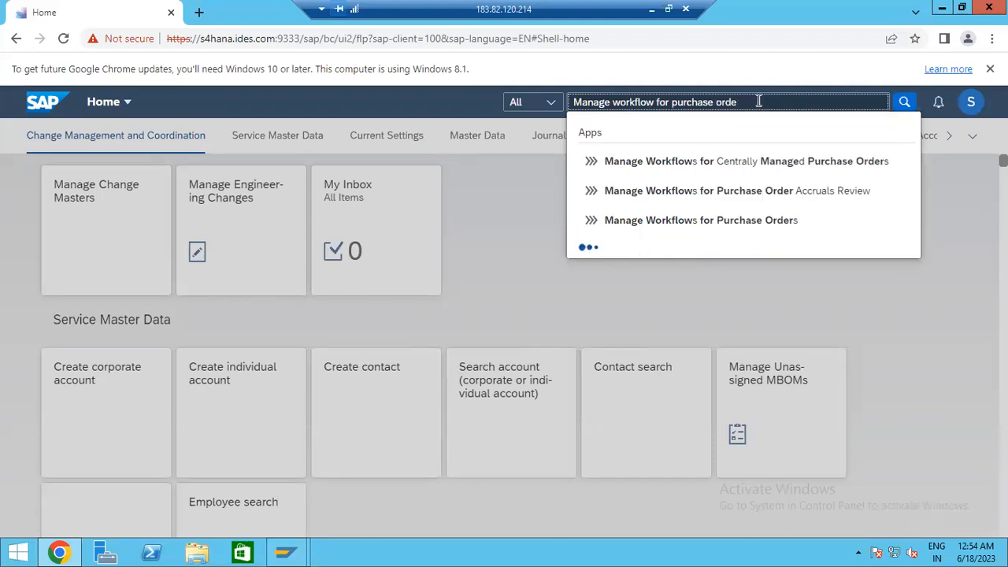
{"action": "left_click", "coordinate": [701, 234]}
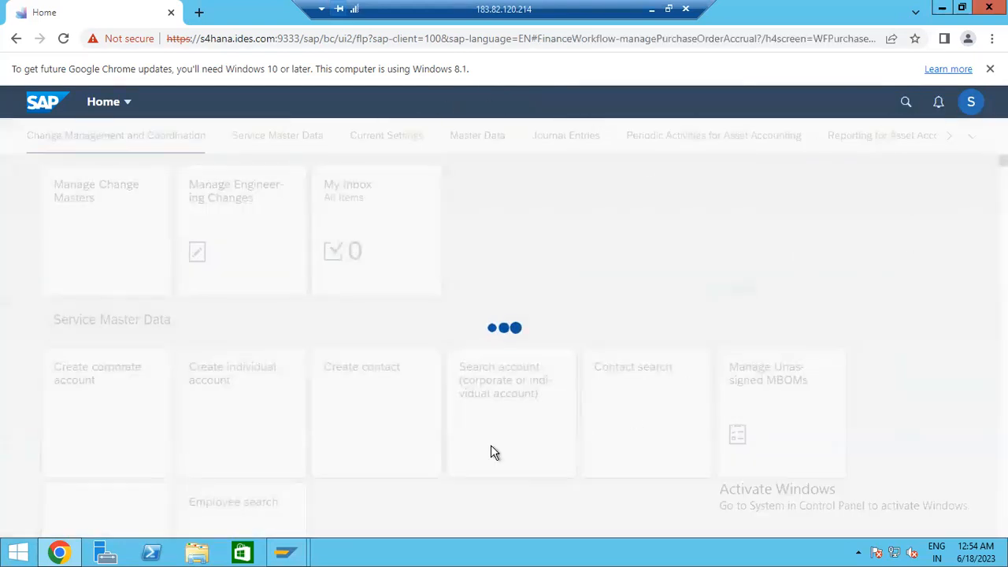
- In the Display IMG tree, expand Cross-Application Components and SAP Business Partner
{"action": "mouse_move", "coordinate": [299, 553]}
{"action": "left_click", "coordinate": [360, 466]}
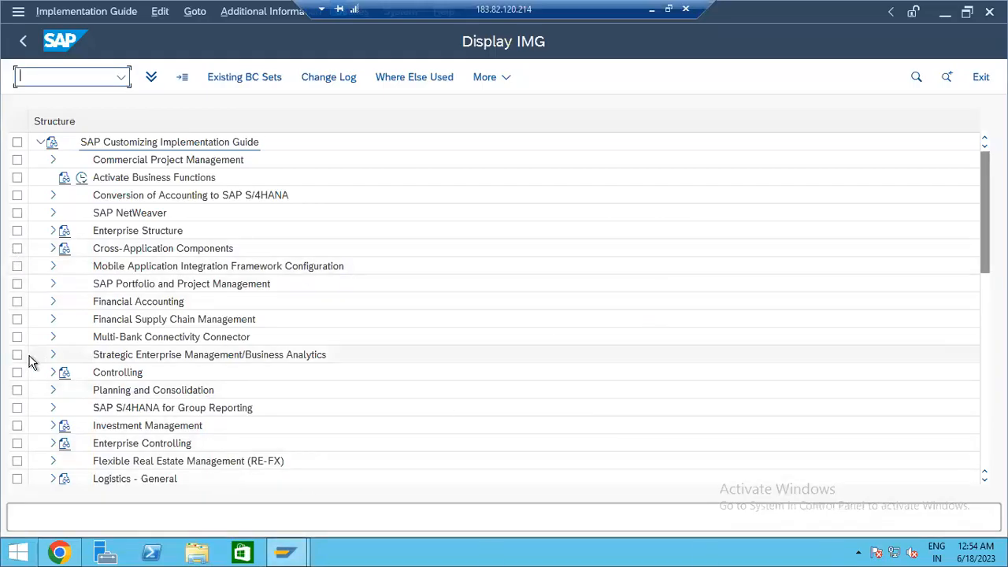
{"action": "left_click", "coordinate": [52, 249]}
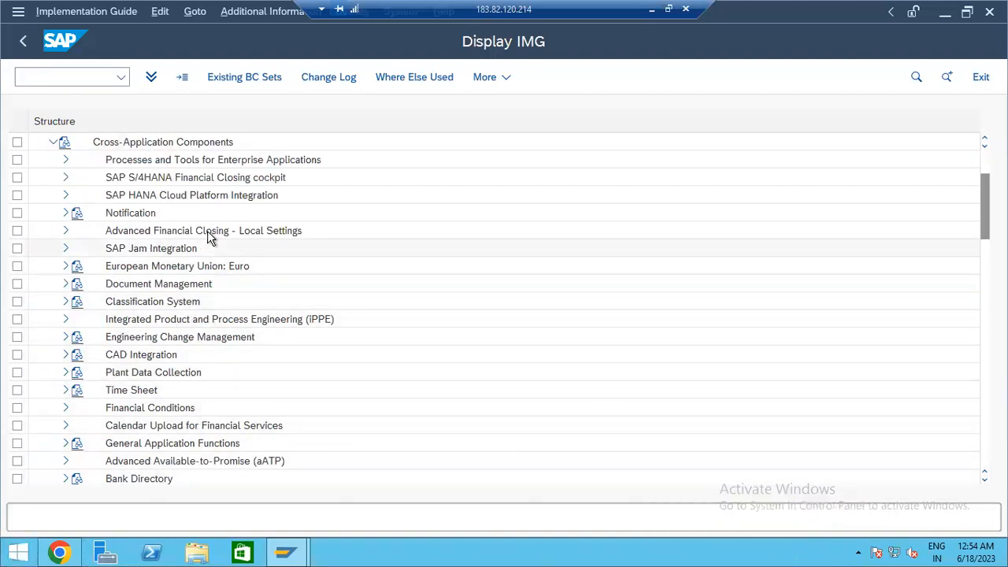
{"action": "scroll", "coordinate": [222, 355], "scroll_direction": "down", "scroll_amount": 5}
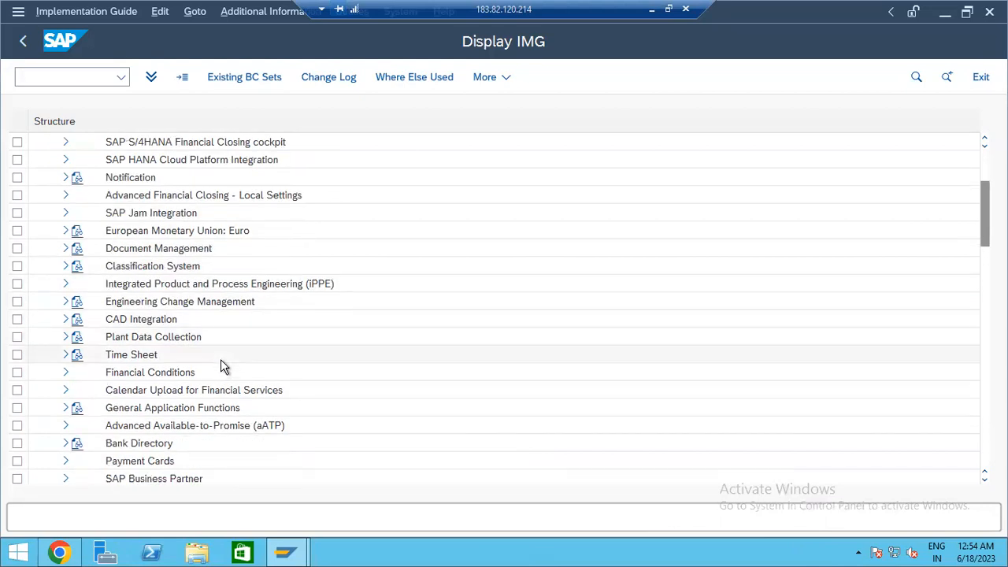
{"action": "scroll", "coordinate": [223, 374], "scroll_direction": "down", "scroll_amount": 1}
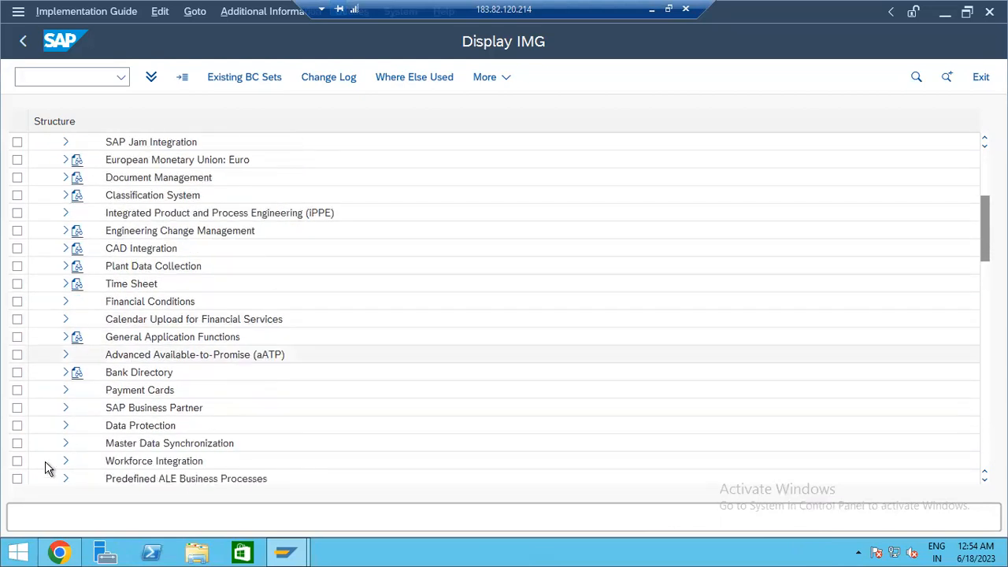
{"action": "left_click", "coordinate": [66, 409]}
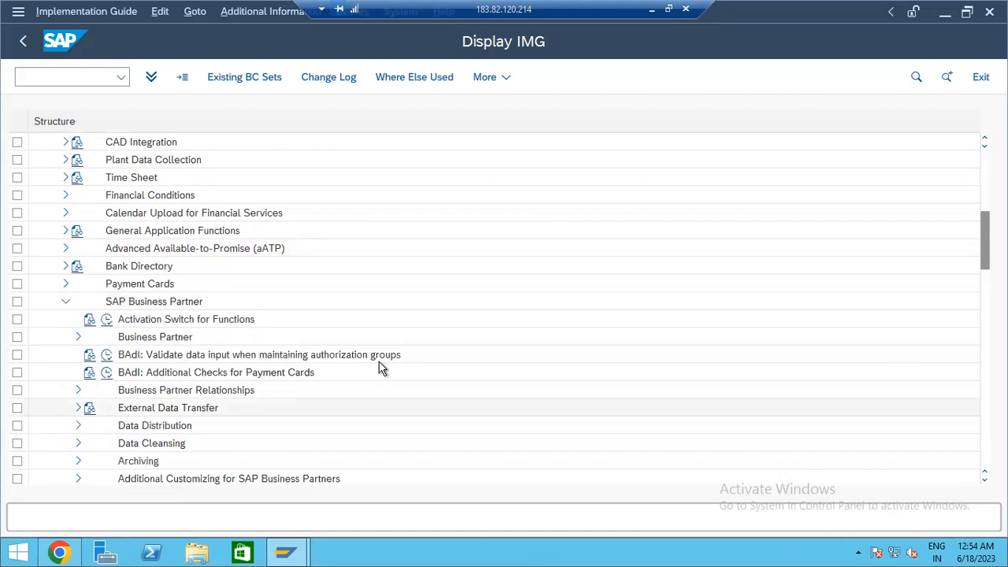
{"action": "scroll", "coordinate": [329, 241], "scroll_direction": "up", "scroll_amount": 2}
{"action": "scroll", "coordinate": [330, 269], "scroll_direction": "down", "scroll_amount": 9}
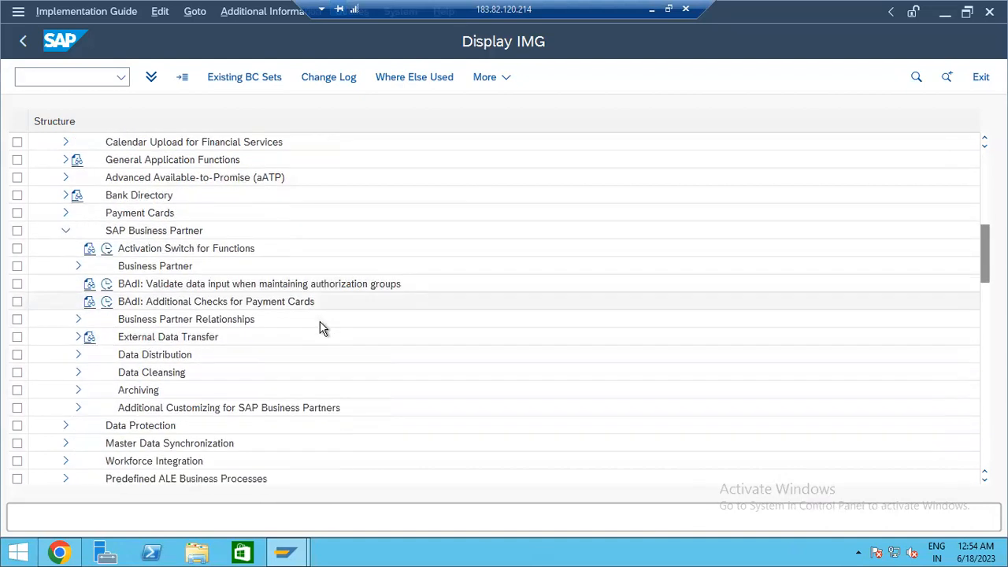
{"action": "scroll", "coordinate": [181, 407], "scroll_direction": "down", "scroll_amount": 5}
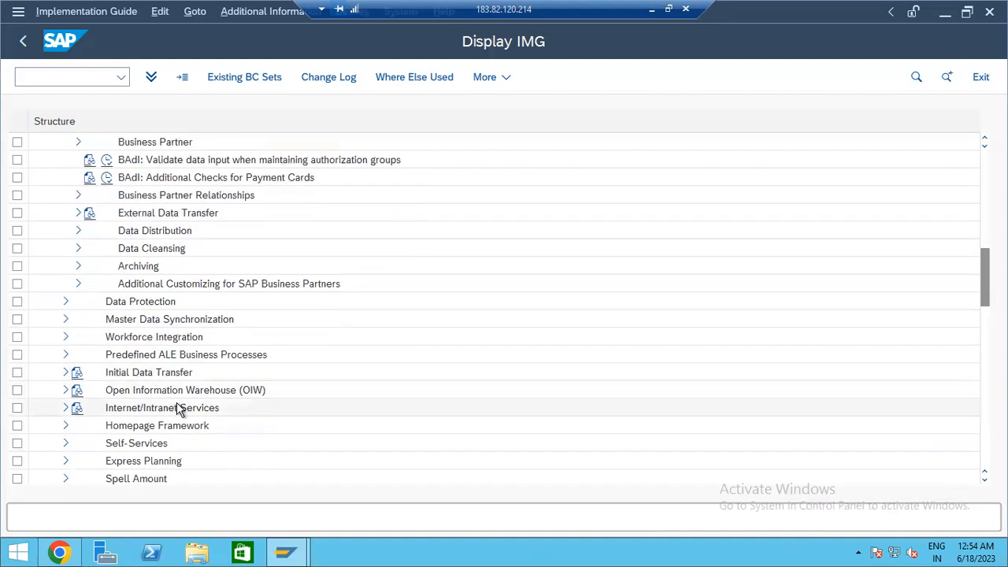
{"action": "scroll", "coordinate": [178, 401], "scroll_direction": "up", "scroll_amount": 3}
{"action": "scroll", "coordinate": [175, 389], "scroll_direction": "up", "scroll_amount": 8}
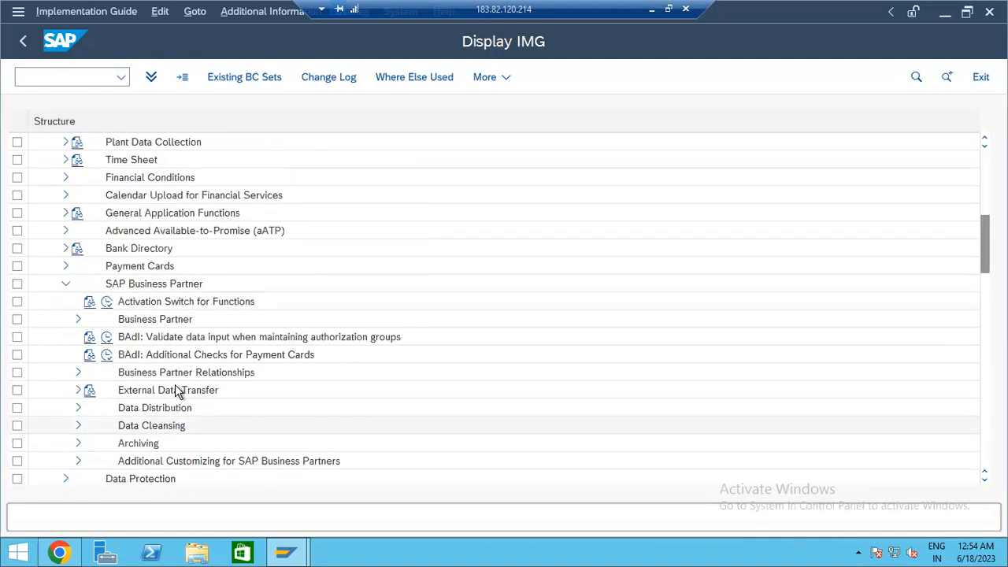
- Expand Business Partner > Basic Settings to inspect them, then collapse both nodes again
{"action": "left_click", "coordinate": [77, 319]}
{"action": "scroll", "coordinate": [84, 326], "scroll_direction": "down", "scroll_amount": 1}
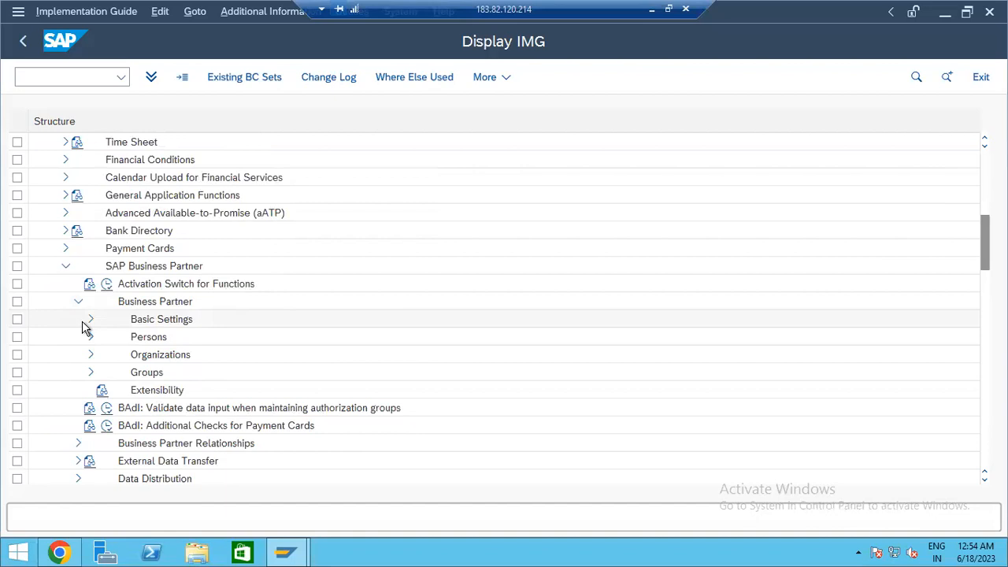
{"action": "left_click", "coordinate": [87, 323]}
{"action": "scroll", "coordinate": [85, 327], "scroll_direction": "down", "scroll_amount": 7}
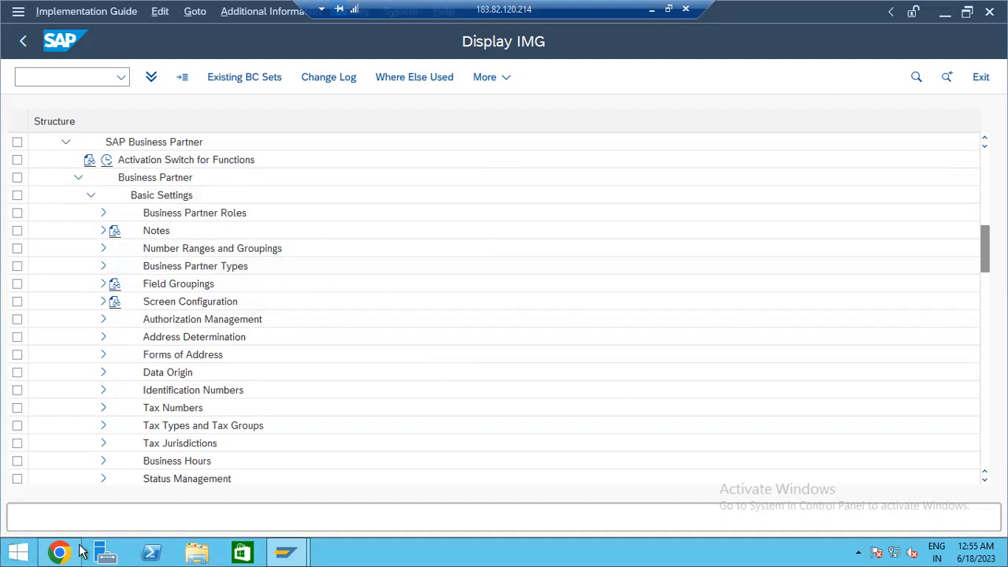
{"action": "scroll", "coordinate": [118, 331], "scroll_direction": "up", "scroll_amount": 1}
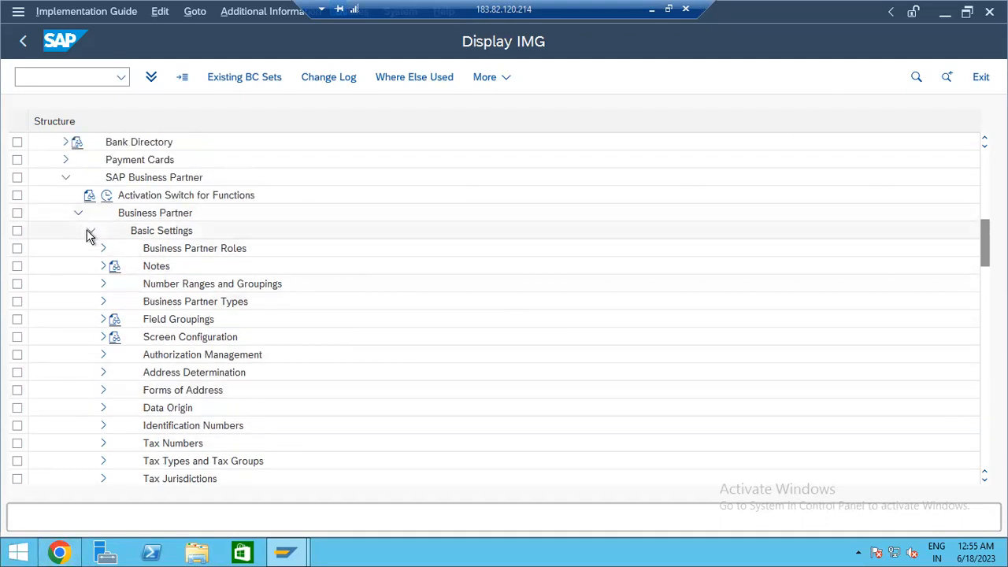
{"action": "left_click", "coordinate": [90, 231]}
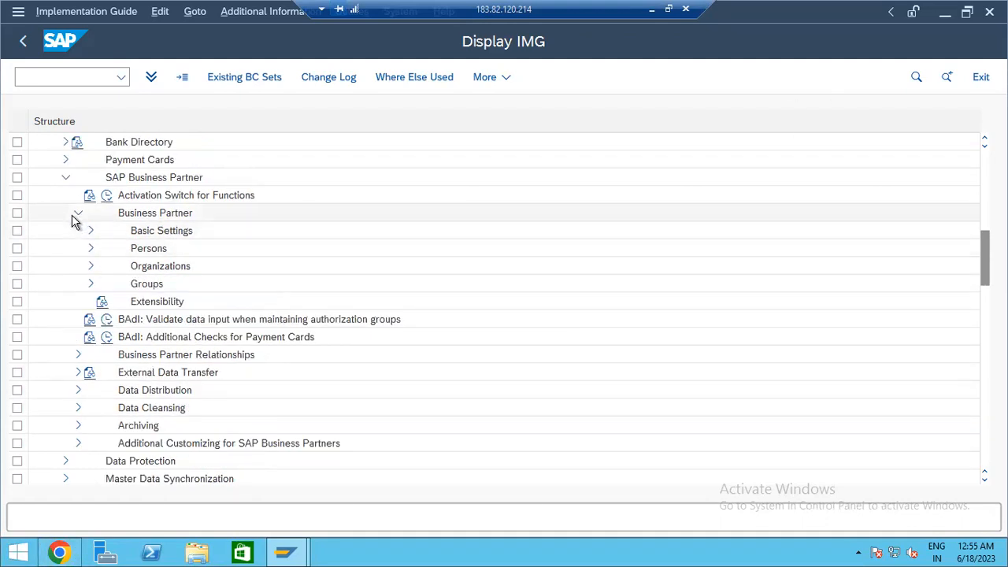
{"action": "left_click", "coordinate": [78, 213]}
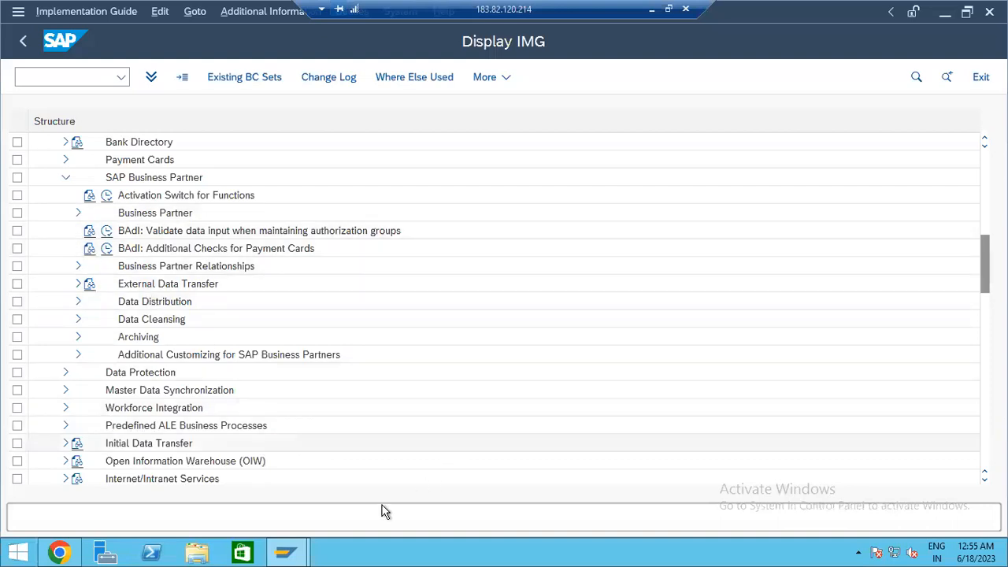
{"action": "left_click", "coordinate": [69, 553]}
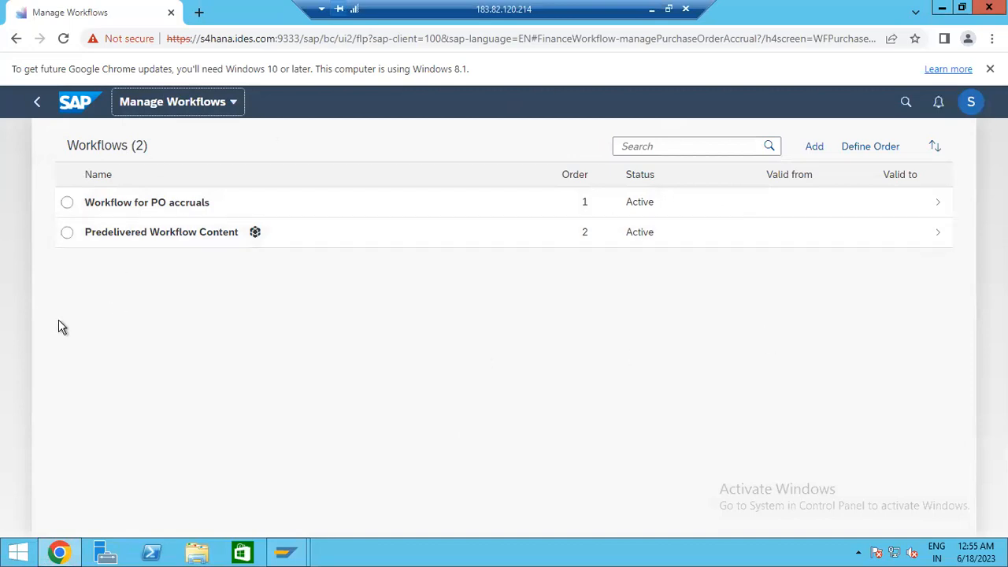
- Add a new workflow from the Manage Workflows list, opening a Draft 'New Workflow' form
{"action": "left_click", "coordinate": [812, 154]}
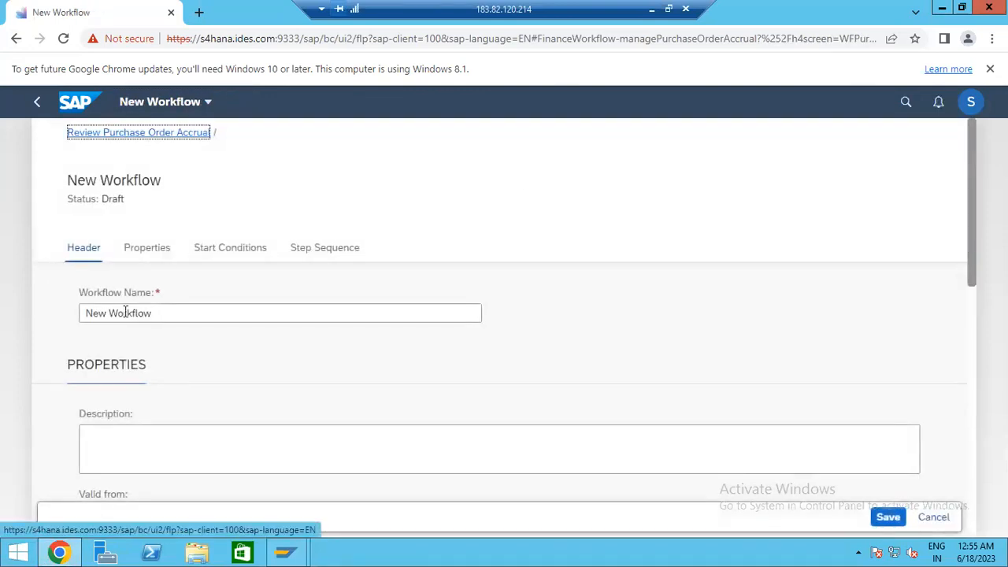
- Name the draft workflow 'PO Workflow Test' and paste the same text into Description
{"action": "left_click", "coordinate": [167, 315]}
{"action": "key", "text": "BackSpace"}
{"action": "key", "text": "BackSpace"}
{"action": "key", "text": "BackSpace"}
{"action": "key", "text": "BackSpace"}
{"action": "key", "text": "BackSpace"}
{"action": "key", "text": "BackSpace"}
{"action": "key", "text": "BackSpace"}
{"action": "key", "text": "BackSpace"}
{"action": "key", "text": "BackSpace"}
{"action": "key", "text": "BackSpace"}
{"action": "key", "text": "BackSpace"}
{"action": "key", "text": "BackSpace"}
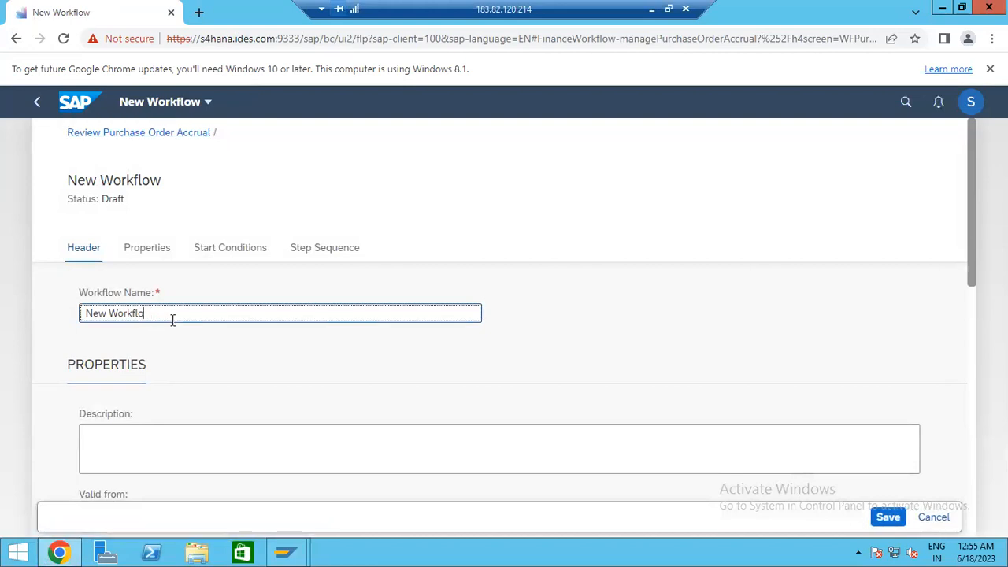
{"action": "type", "text": "PO EWo"}
{"action": "type", "text": " W"}
{"action": "key", "text": "ctrl+a"}
{"action": "key", "text": "ctrl+c"}
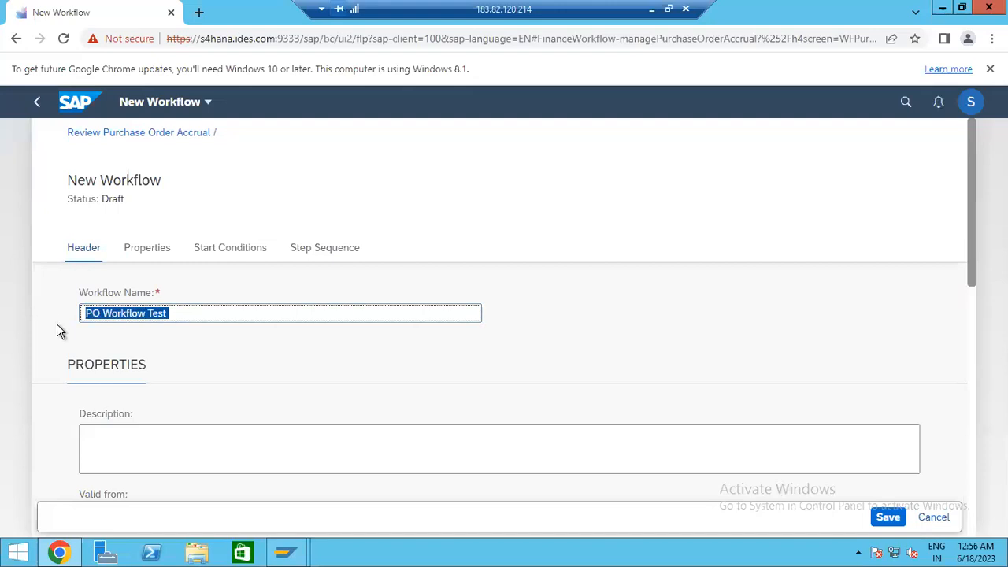
{"action": "left_click", "coordinate": [133, 466]}
{"action": "key", "text": "ctrl+v"}
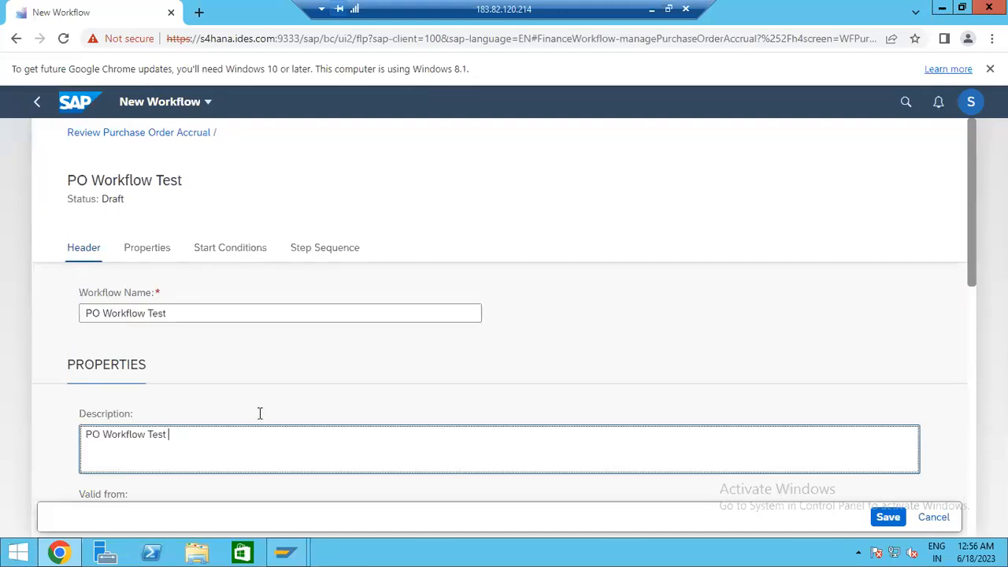
{"action": "scroll", "coordinate": [261, 414], "scroll_direction": "down", "scroll_amount": 3}
{"action": "left_click", "coordinate": [167, 300]}
{"action": "left_click", "coordinate": [176, 349]}
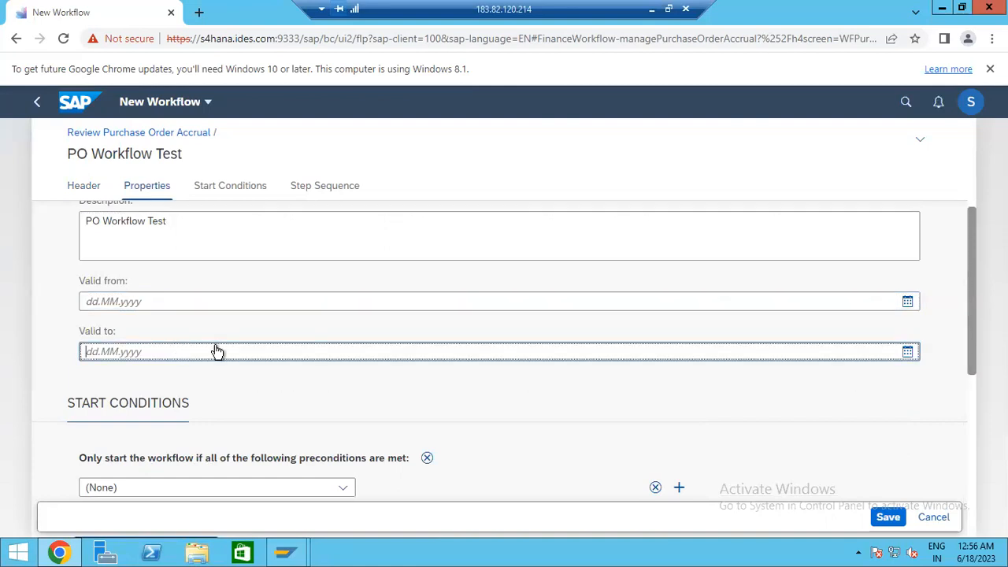
{"action": "scroll", "coordinate": [214, 352], "scroll_direction": "down", "scroll_amount": 2}
{"action": "left_click", "coordinate": [202, 344]}
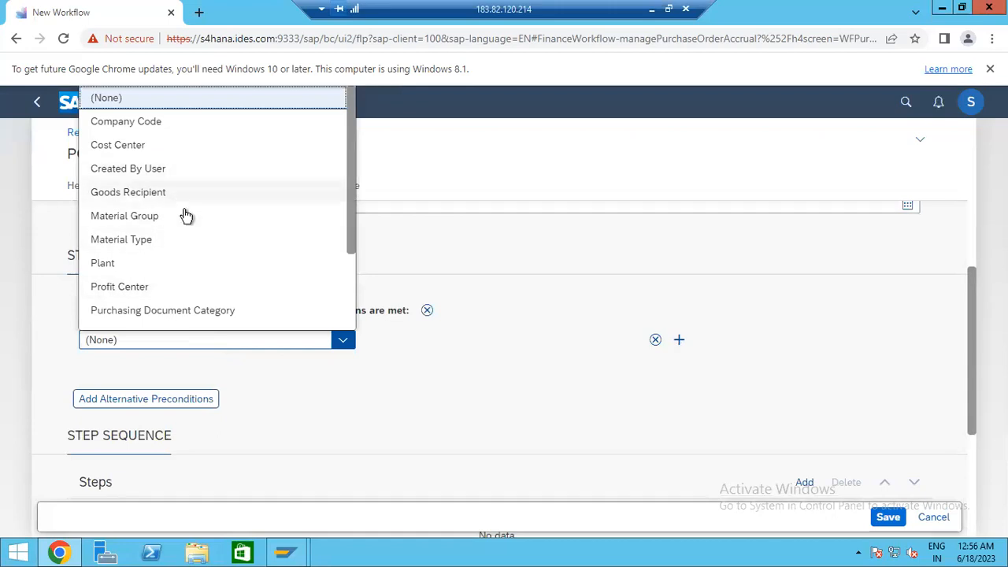
{"action": "scroll", "coordinate": [188, 217], "scroll_direction": "down", "scroll_amount": 2}
{"action": "left_click", "coordinate": [511, 334]}
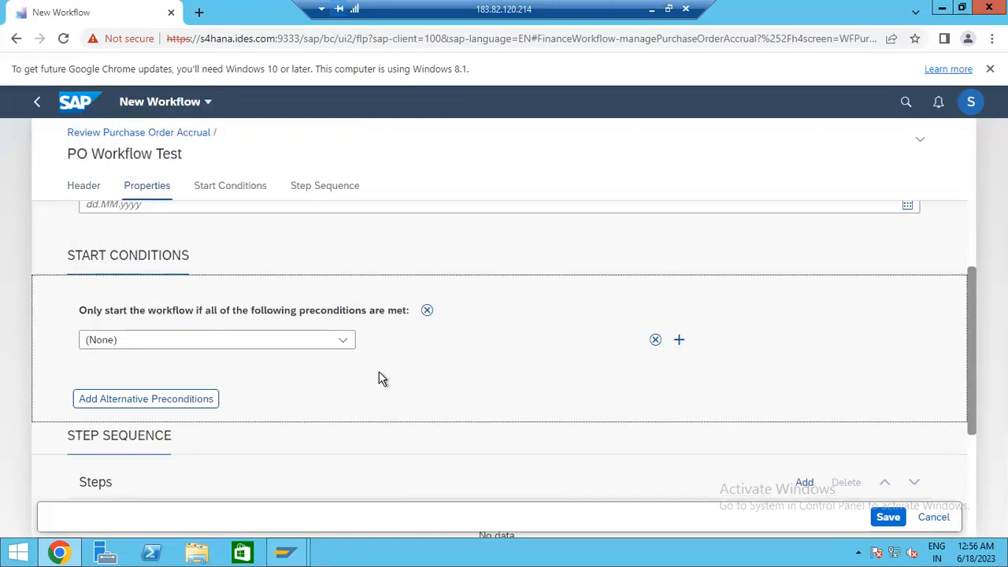
{"action": "scroll", "coordinate": [231, 365], "scroll_direction": "up", "scroll_amount": 2}
{"action": "scroll", "coordinate": [285, 384], "scroll_direction": "down", "scroll_amount": 1}
{"action": "scroll", "coordinate": [284, 384], "scroll_direction": "down", "scroll_amount": 2}
{"action": "scroll", "coordinate": [269, 375], "scroll_direction": "up", "scroll_amount": 3}
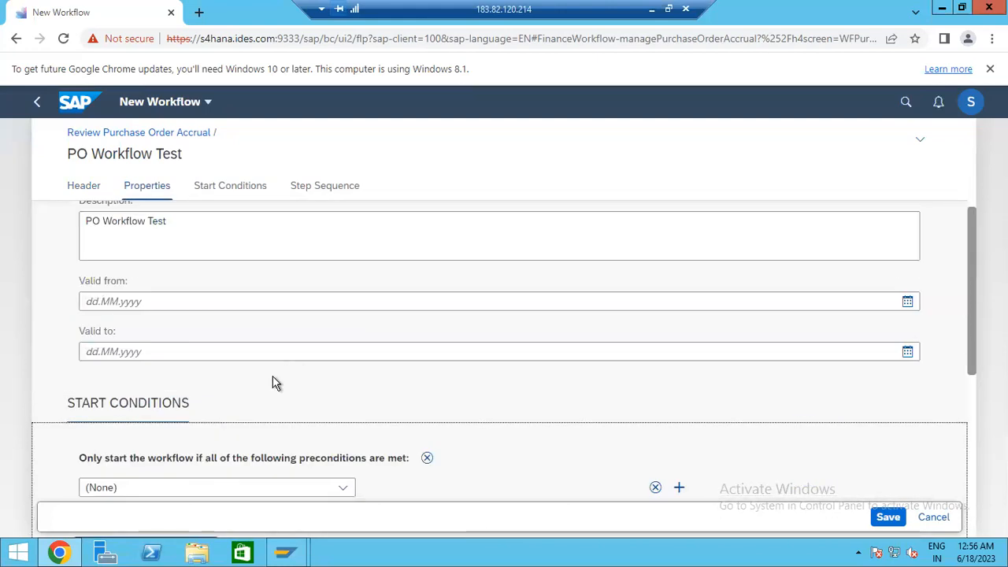
{"action": "scroll", "coordinate": [356, 366], "scroll_direction": "down", "scroll_amount": 1}
{"action": "scroll", "coordinate": [390, 367], "scroll_direction": "up", "scroll_amount": 3}
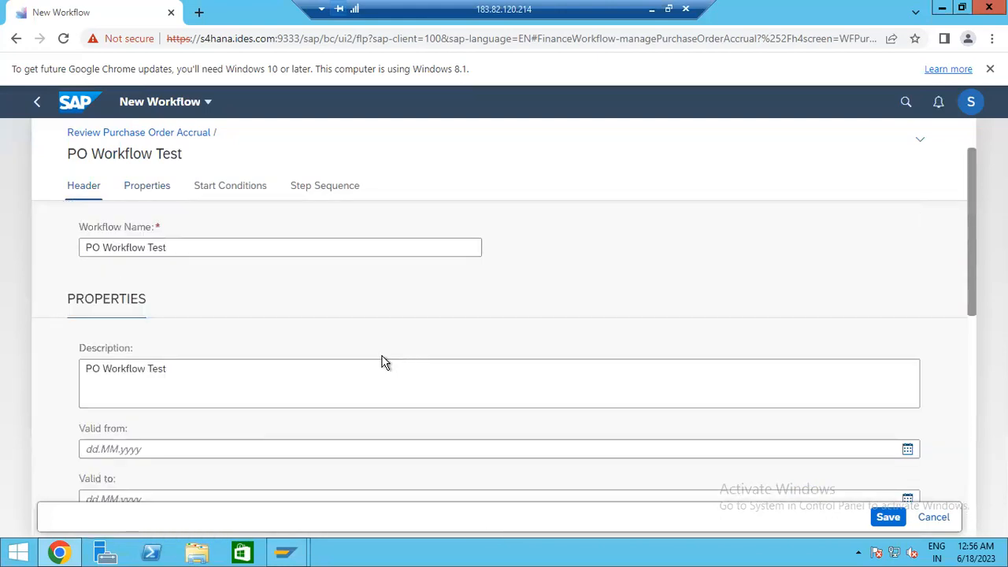
{"action": "scroll", "coordinate": [201, 386], "scroll_direction": "down", "scroll_amount": 2}
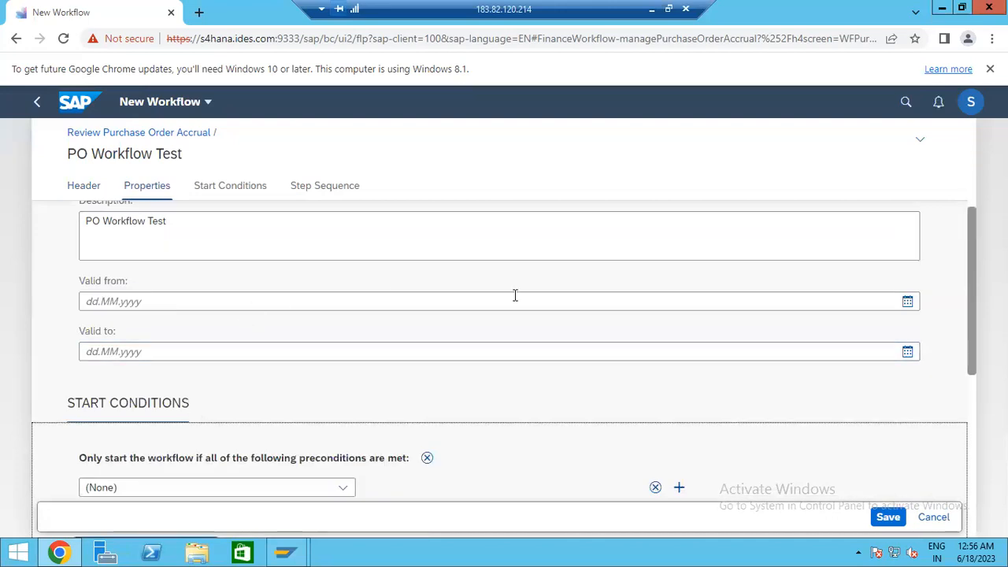
{"action": "left_click", "coordinate": [909, 301]}
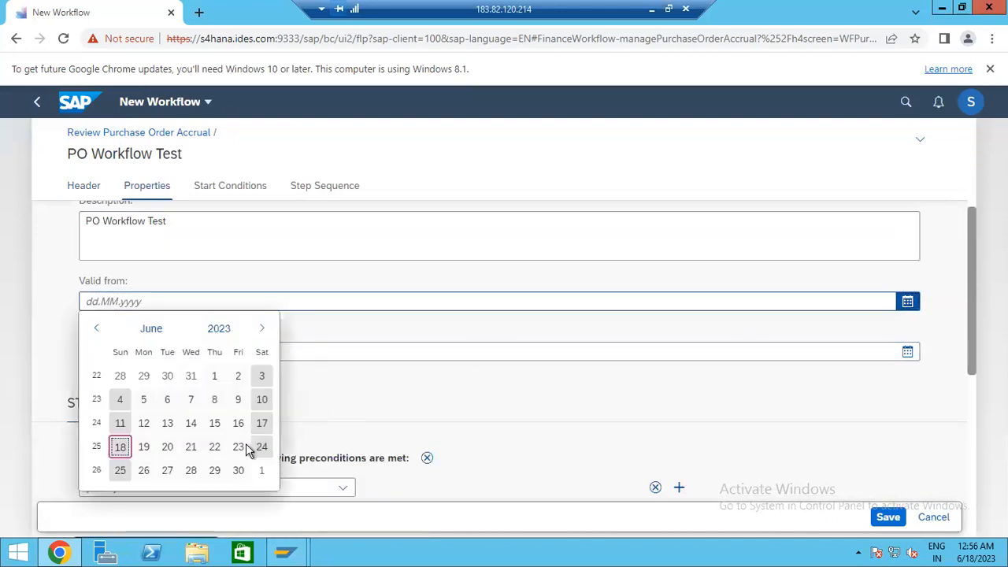
{"action": "left_click", "coordinate": [120, 447]}
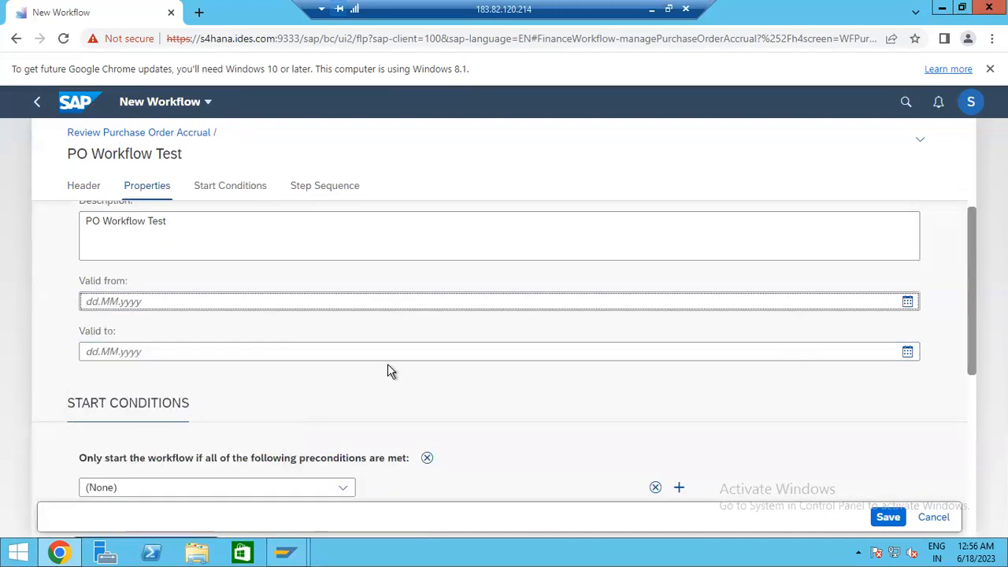
{"action": "scroll", "coordinate": [221, 373], "scroll_direction": "down", "scroll_amount": 2}
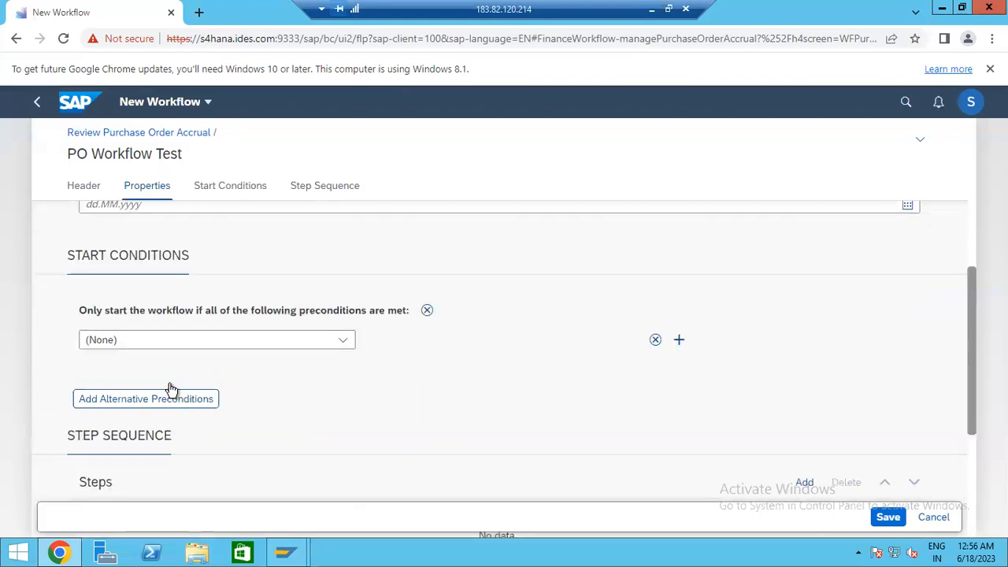
{"action": "left_click", "coordinate": [158, 344]}
{"action": "scroll", "coordinate": [215, 212], "scroll_direction": "down", "scroll_amount": 2}
{"action": "scroll", "coordinate": [223, 215], "scroll_direction": "up", "scroll_amount": 2}
{"action": "scroll", "coordinate": [641, 308], "scroll_direction": "up", "scroll_amount": 5}
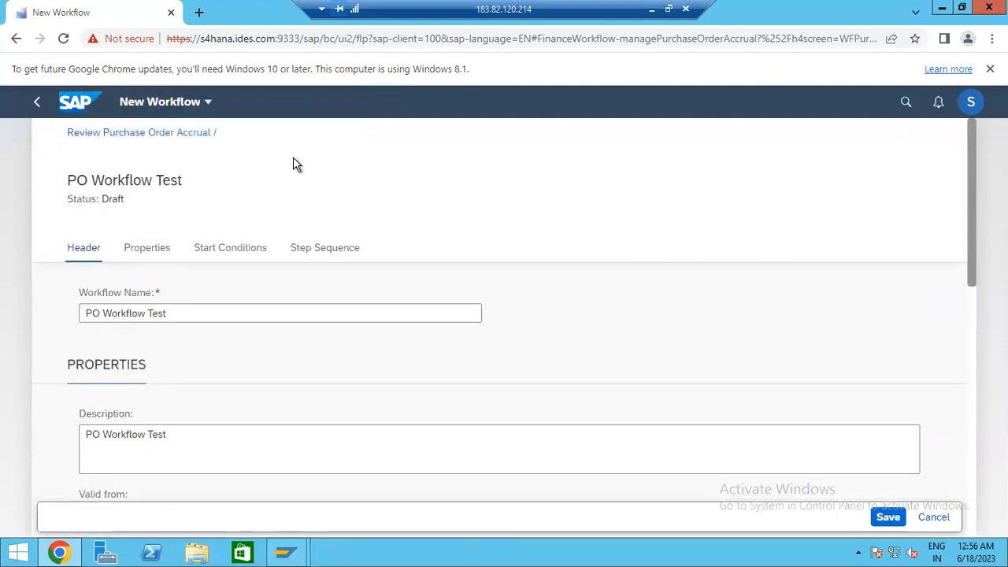
- Search the launchpad for 'Manage Workflow for purchase order' and open that app, discarding the unsaved draft
{"action": "left_click", "coordinate": [908, 104]}
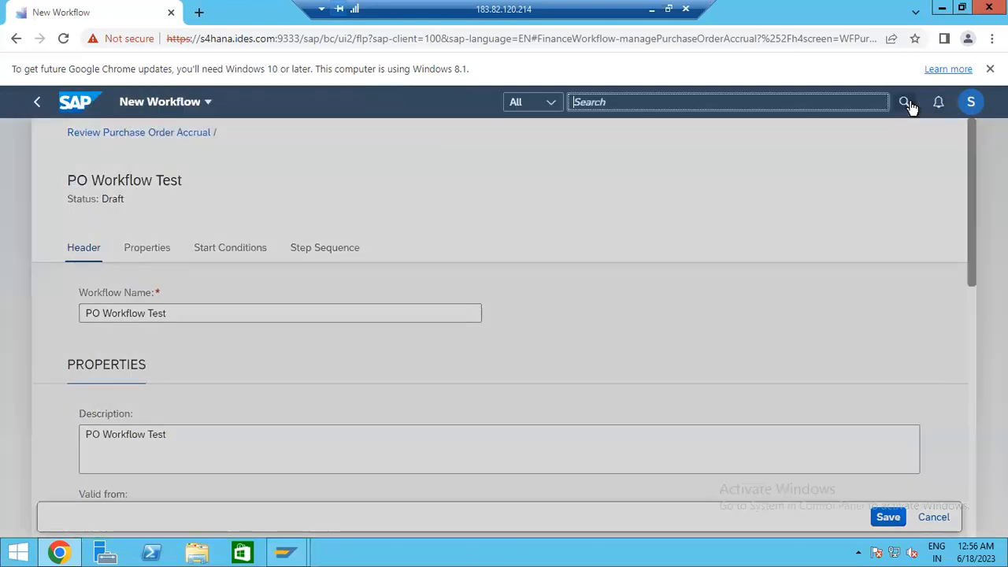
{"action": "left_click", "coordinate": [906, 103]}
{"action": "left_click", "coordinate": [905, 102]}
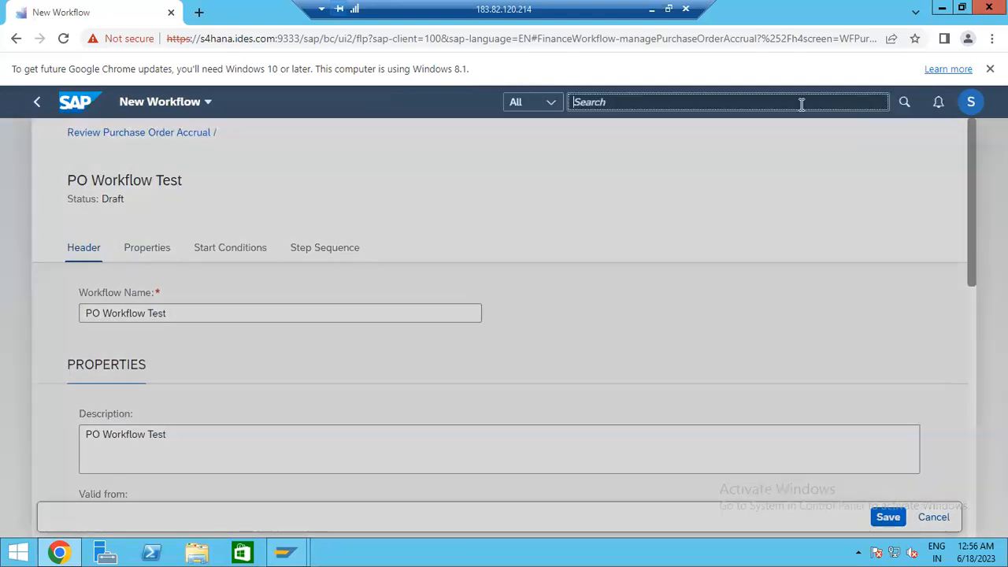
{"action": "type", "text": "Manage "}
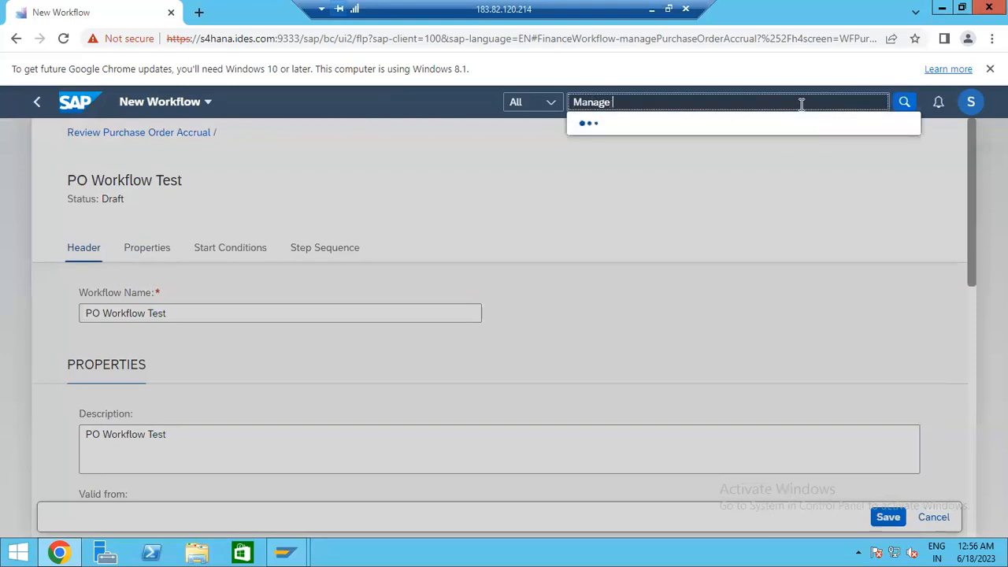
{"action": "type", "text": "Workflow for purchase"}
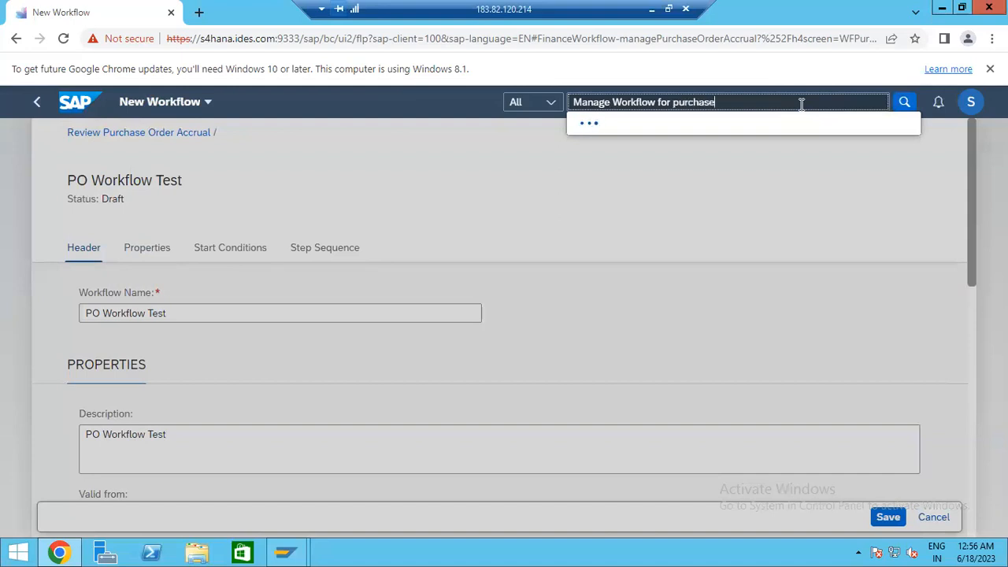
{"action": "type", "text": " order"}
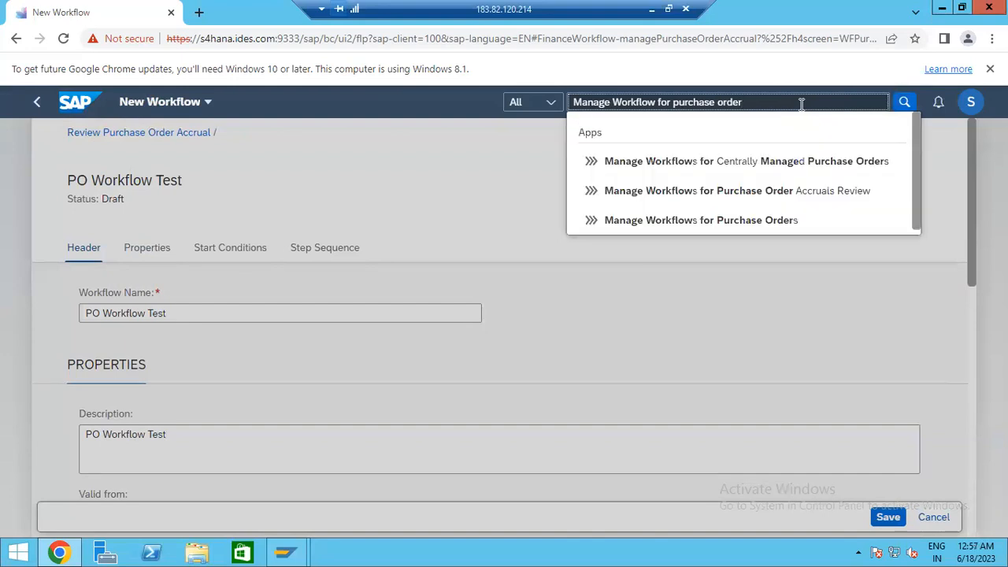
{"action": "left_click", "coordinate": [749, 223]}
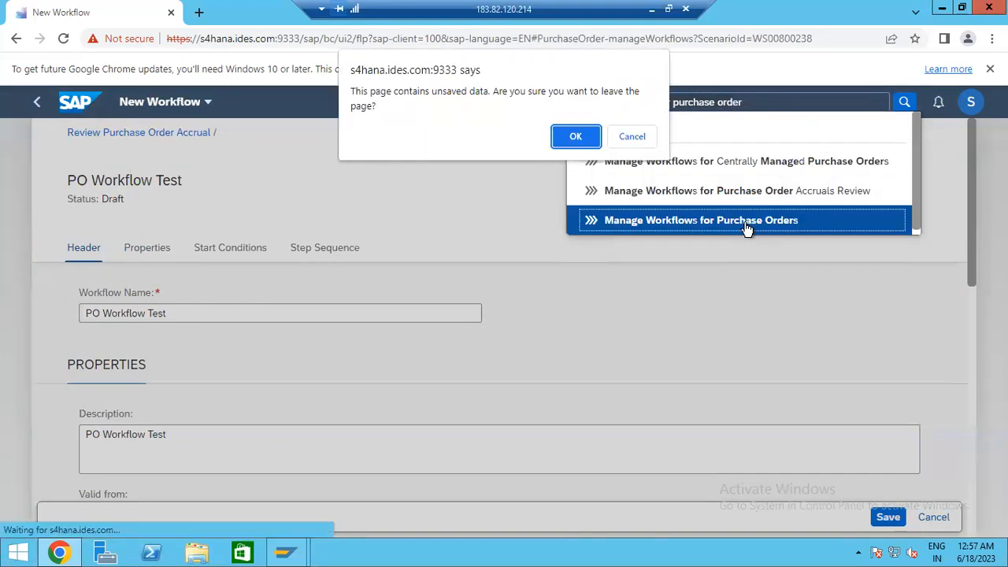
{"action": "left_click", "coordinate": [576, 141]}
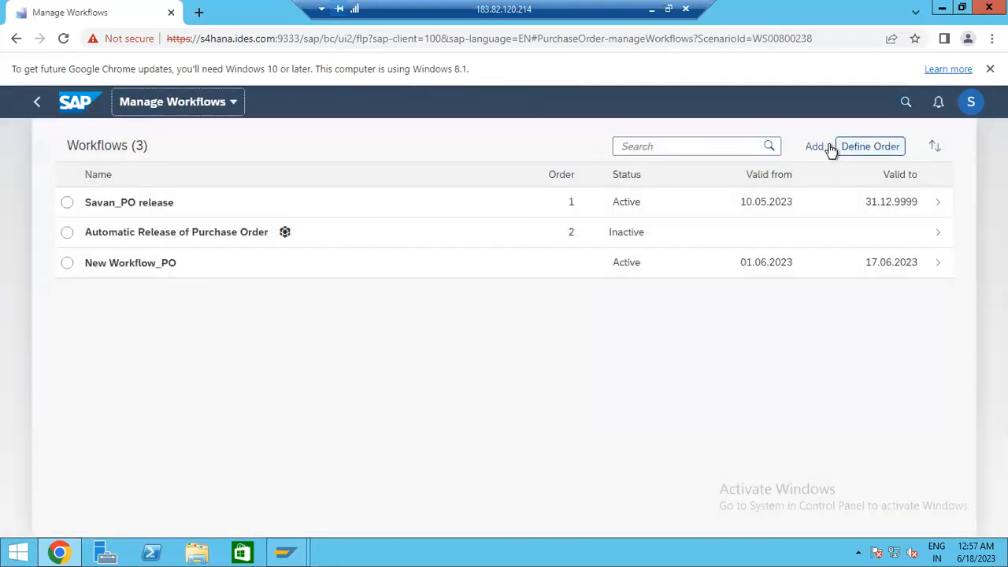
- Add a purchase order workflow named 'Test case for PO workflow' with an identical description
{"action": "left_click", "coordinate": [815, 147]}
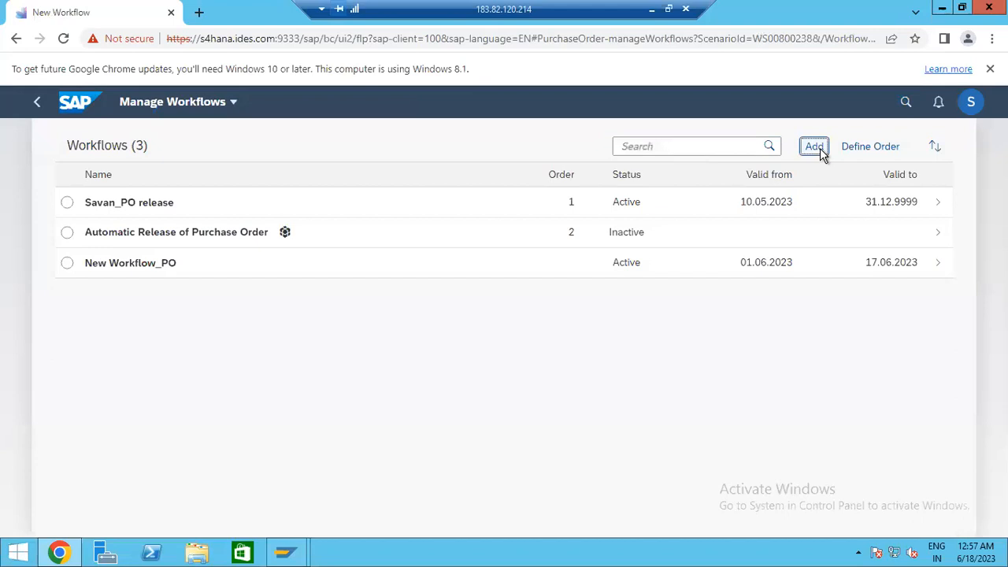
{"action": "left_click_drag", "start_coordinate": [306, 317], "coordinate": [69, 310]}
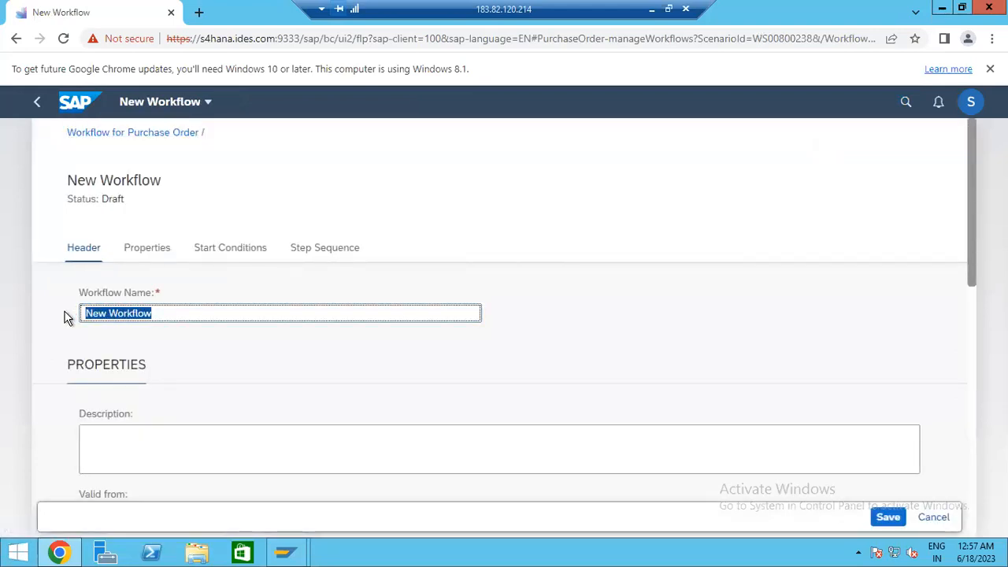
{"action": "type", "text": "Test case for Wo"}
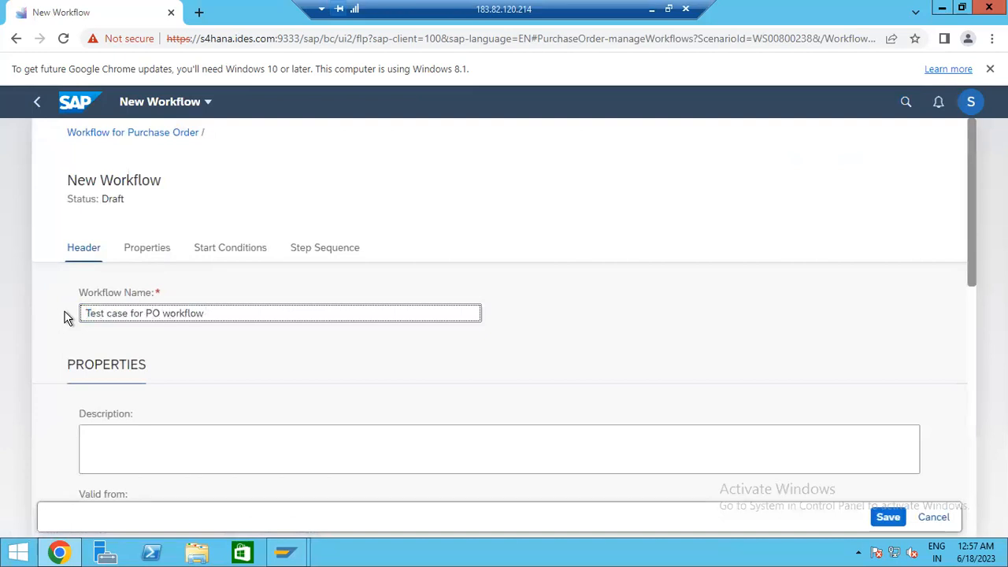
{"action": "type", "text": "rkflow"}
{"action": "left_click_drag", "start_coordinate": [231, 308], "coordinate": [47, 310]}
{"action": "key", "text": "ctrl+c"}
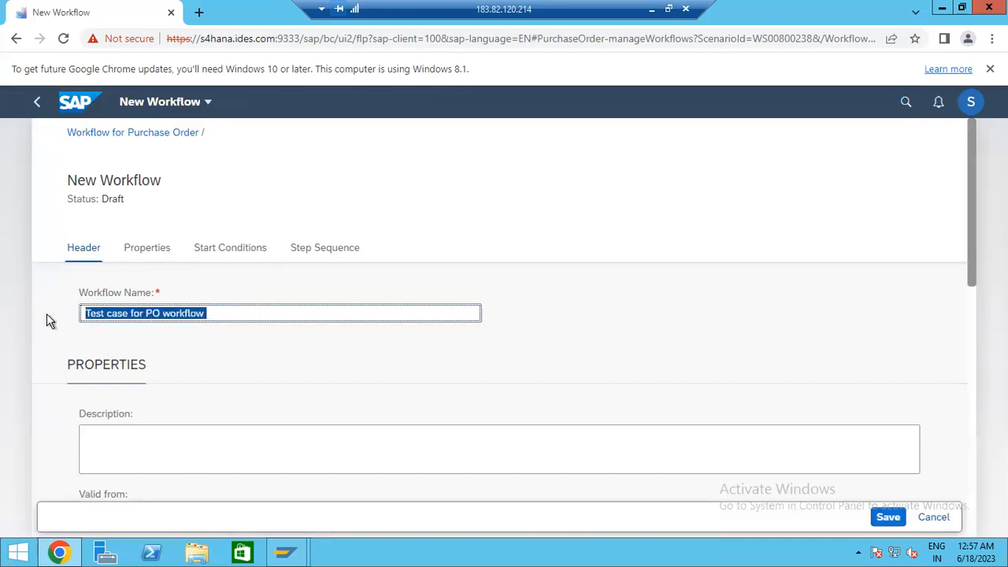
{"action": "left_click", "coordinate": [197, 438]}
{"action": "key", "text": "ctrl+v"}
{"action": "scroll", "coordinate": [162, 345], "scroll_direction": "down", "scroll_amount": 2}
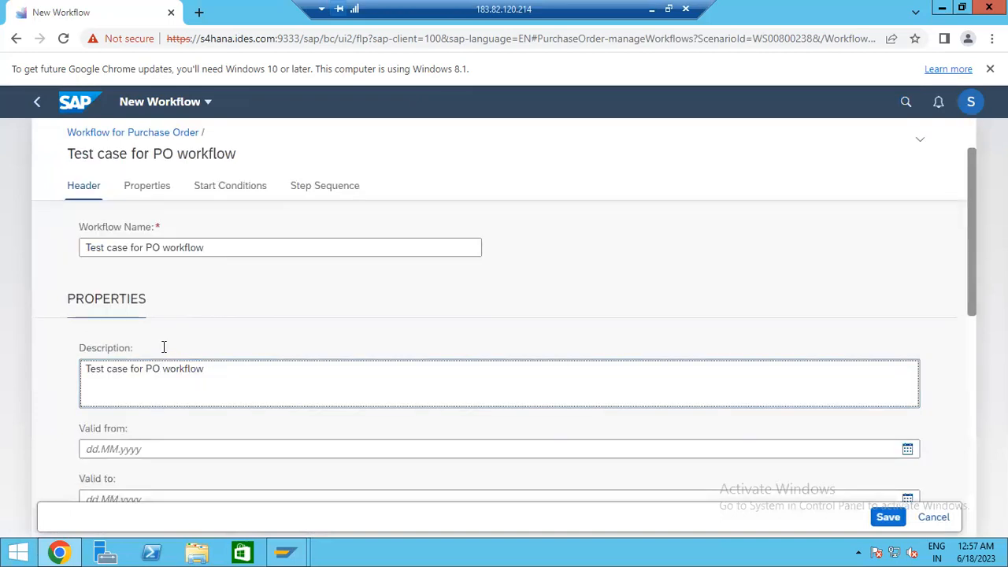
{"action": "scroll", "coordinate": [181, 338], "scroll_direction": "down", "scroll_amount": 1}
{"action": "left_click", "coordinate": [174, 294]}
{"action": "scroll", "coordinate": [303, 338], "scroll_direction": "down", "scroll_amount": 2}
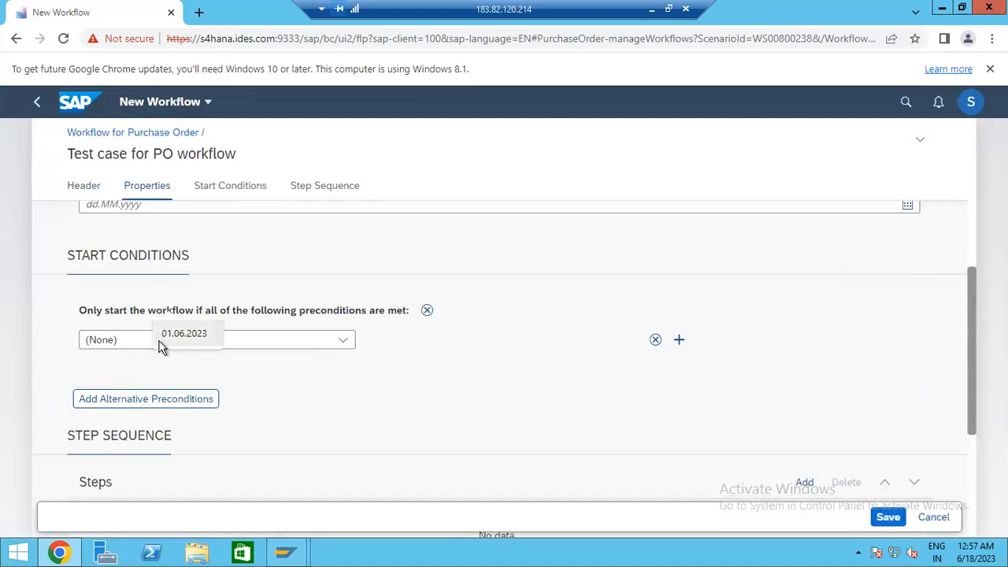
- Add a start condition requiring purchase order document type Standard PO
{"action": "left_click", "coordinate": [129, 345]}
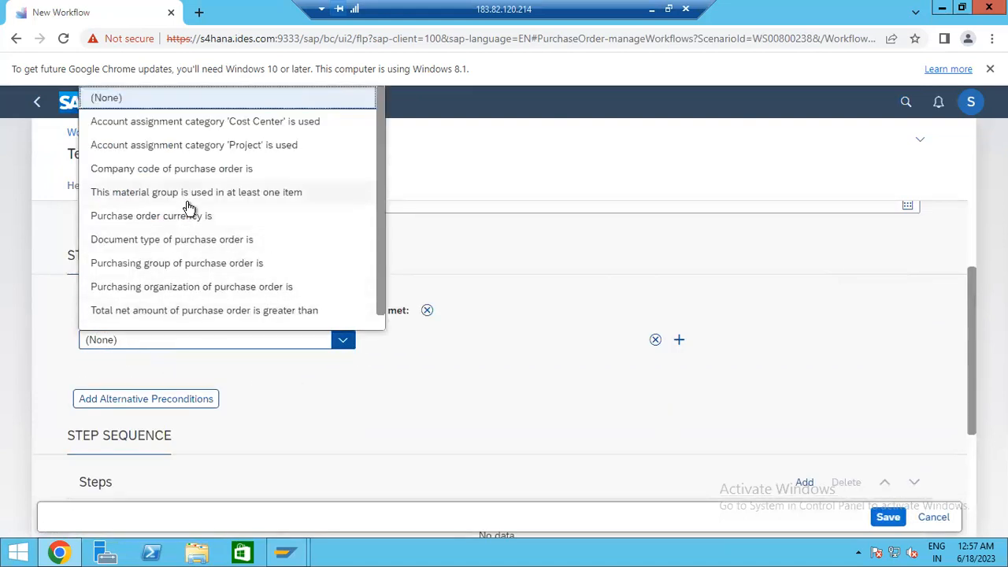
{"action": "left_click", "coordinate": [219, 249]}
{"action": "left_click", "coordinate": [385, 340]}
{"action": "type", "text": "N"}
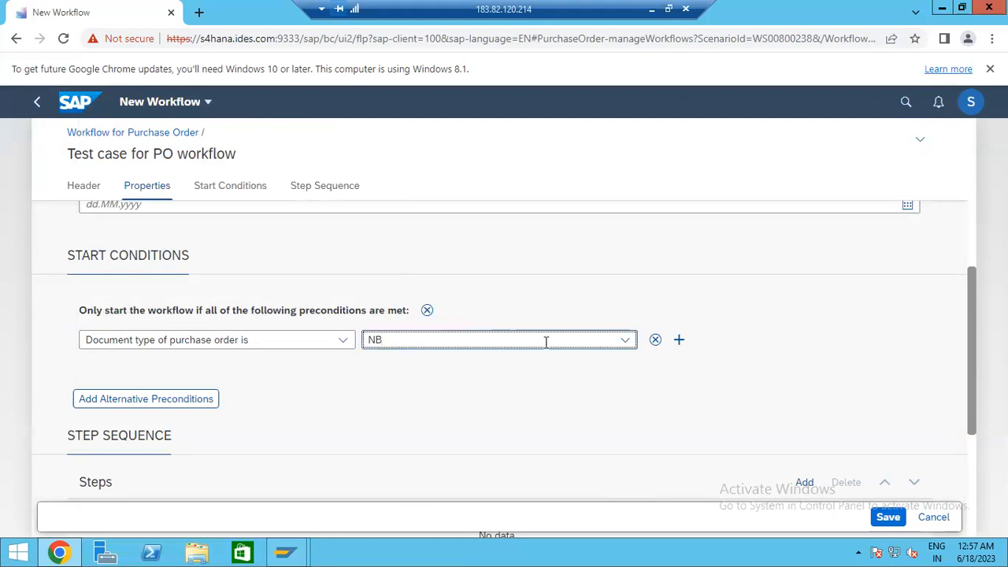
{"action": "key", "text": "BackSpace"}
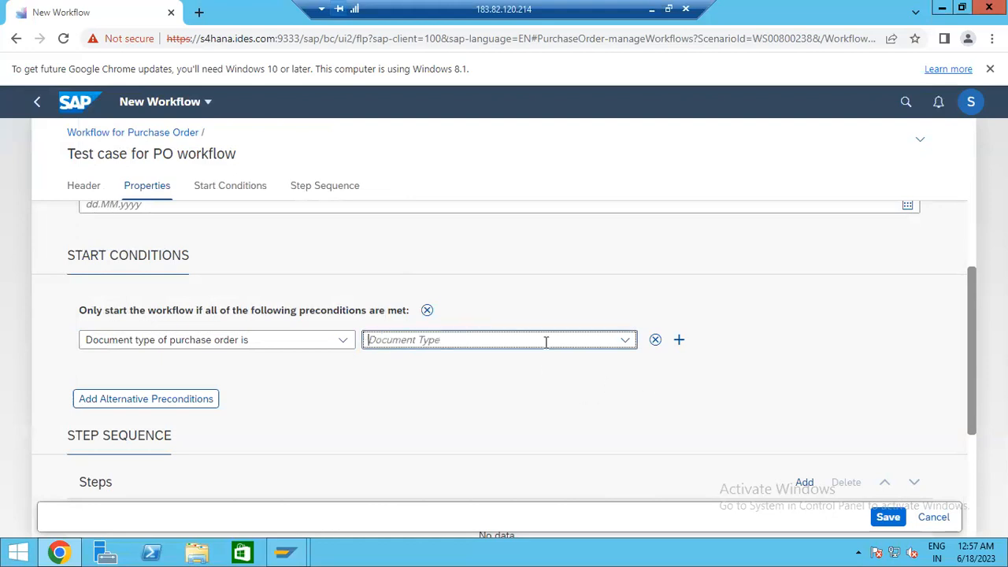
{"action": "left_click", "coordinate": [626, 344]}
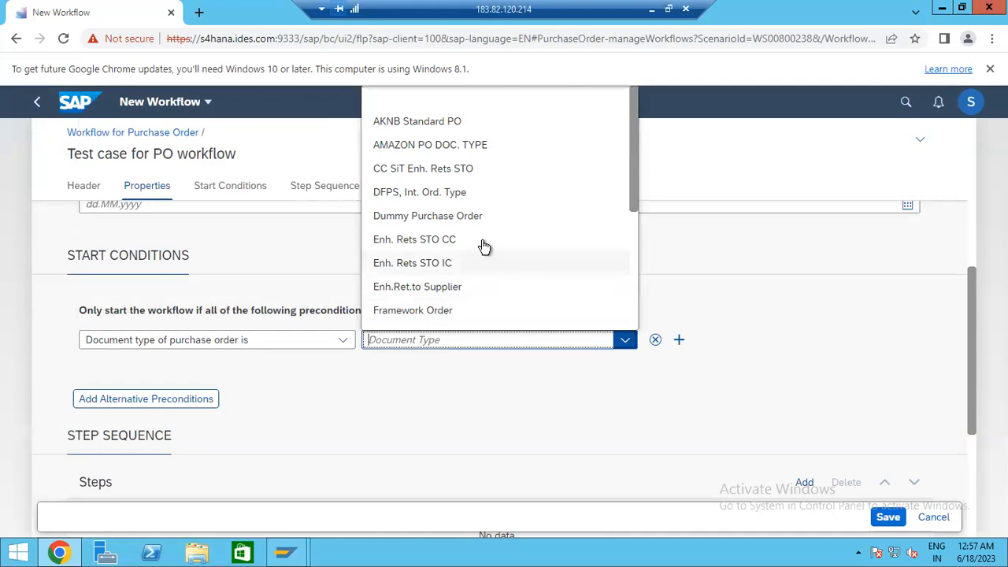
{"action": "scroll", "coordinate": [489, 260], "scroll_direction": "down", "scroll_amount": 3}
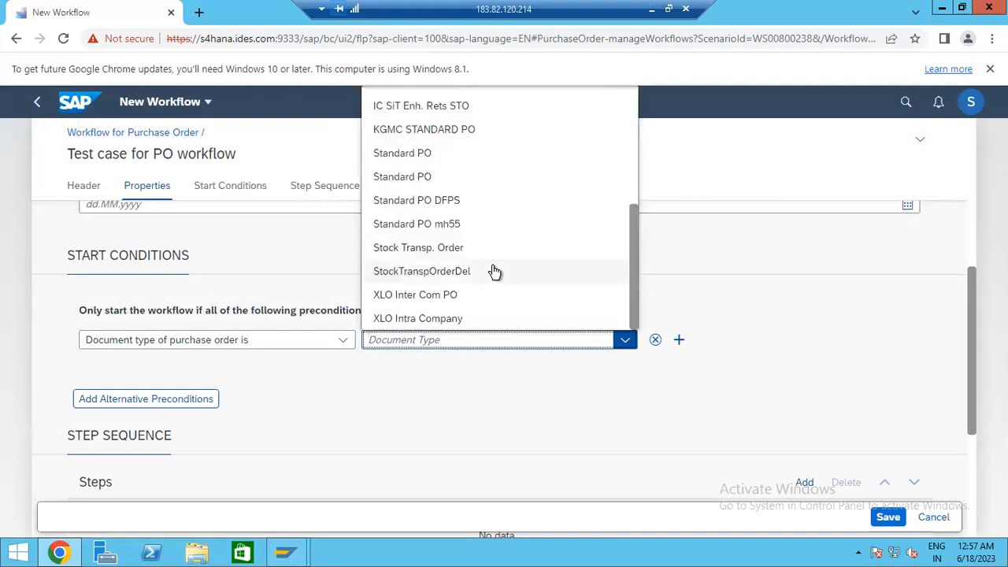
{"action": "left_click", "coordinate": [435, 158]}
- Add a condition for total net amount greater than 100,00 EUR, plus another empty precondition row
{"action": "left_click", "coordinate": [679, 340]}
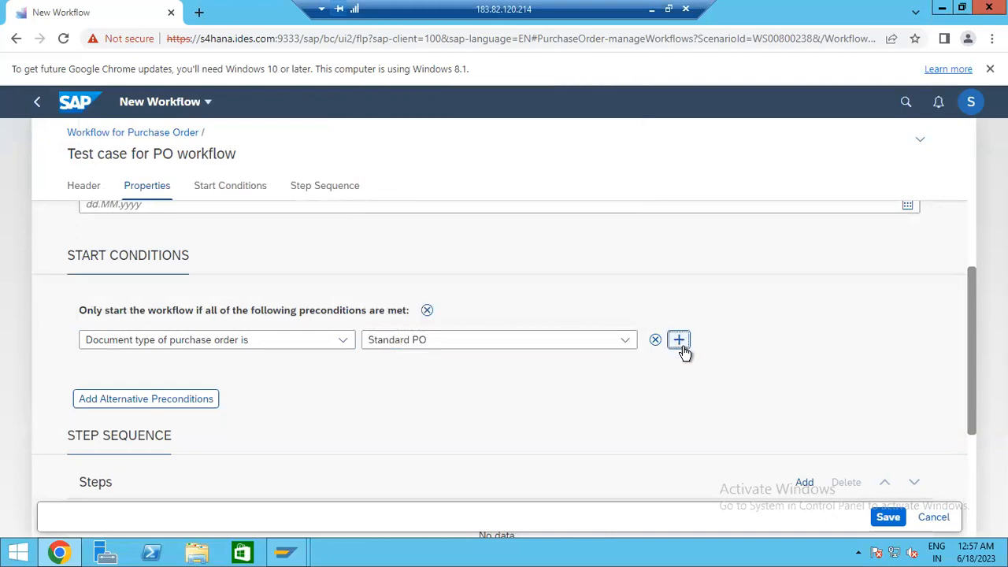
{"action": "left_click", "coordinate": [244, 366]}
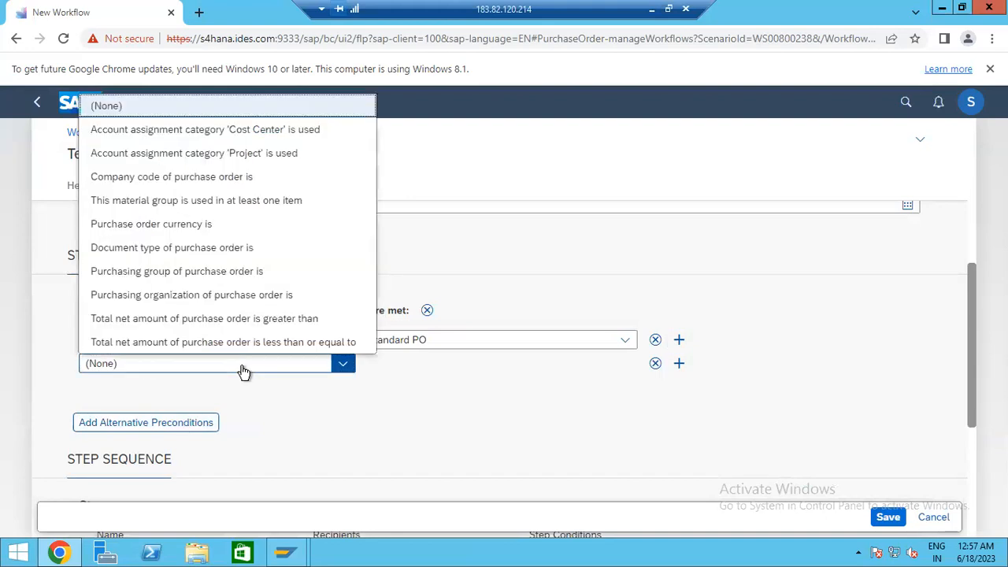
{"action": "left_click", "coordinate": [234, 319]}
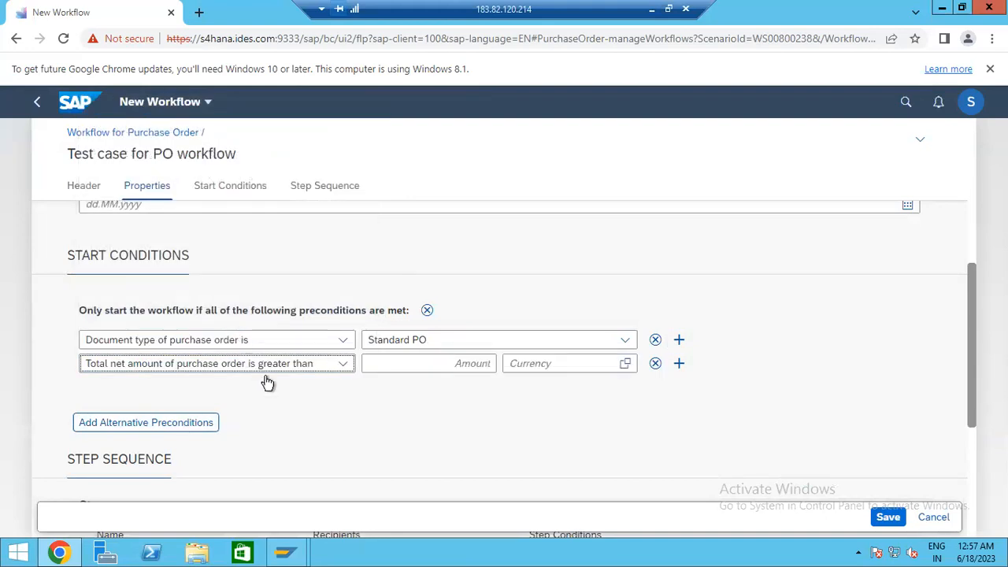
{"action": "left_click", "coordinate": [436, 364]}
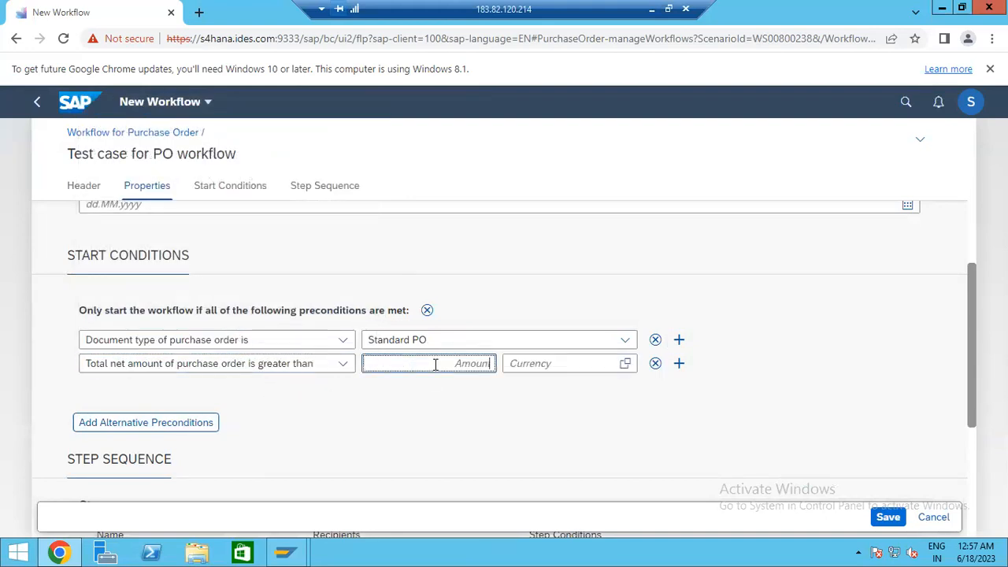
{"action": "key", "text": "Tab"}
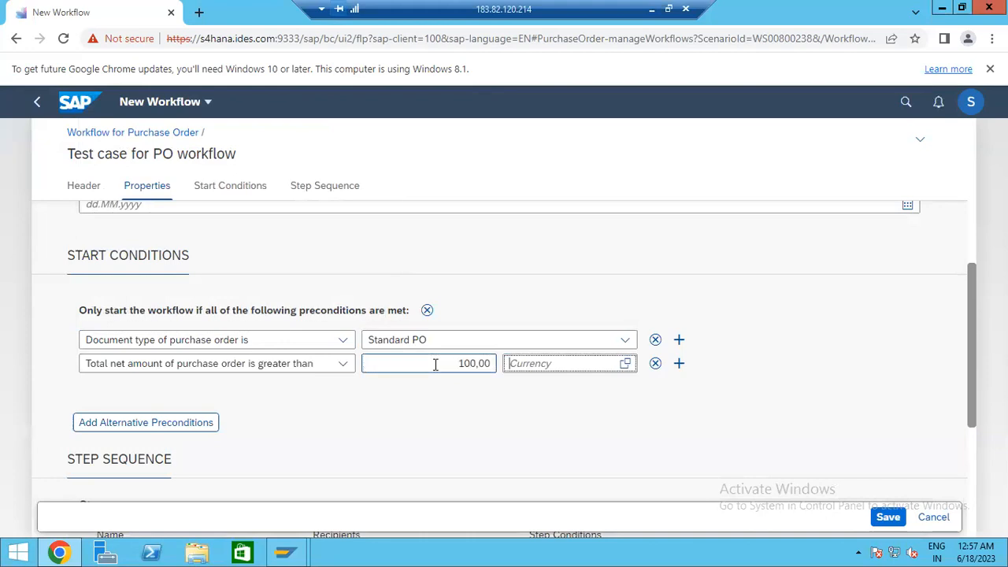
{"action": "type", "text": "EUR"}
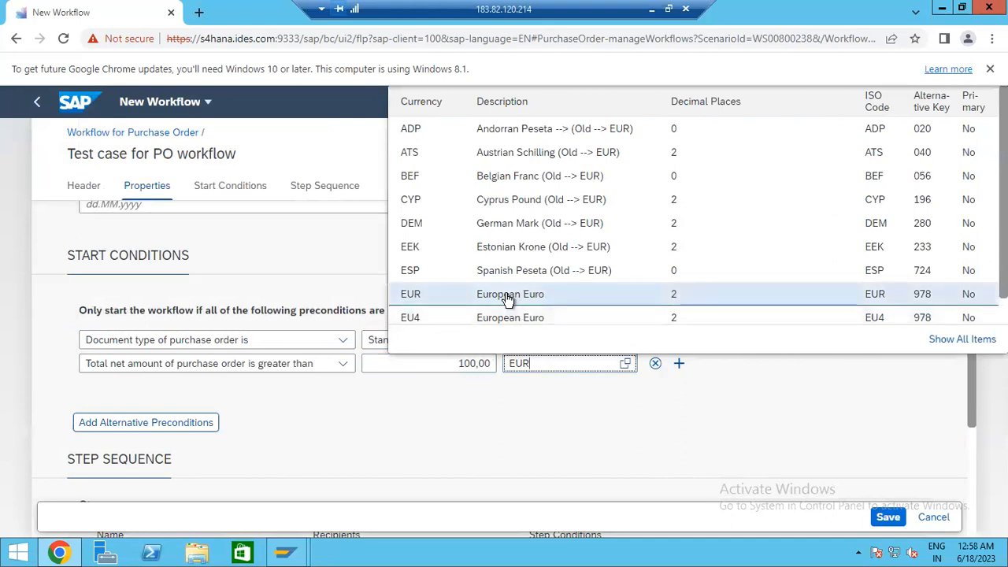
{"action": "left_click", "coordinate": [534, 293]}
{"action": "left_click", "coordinate": [679, 364]}
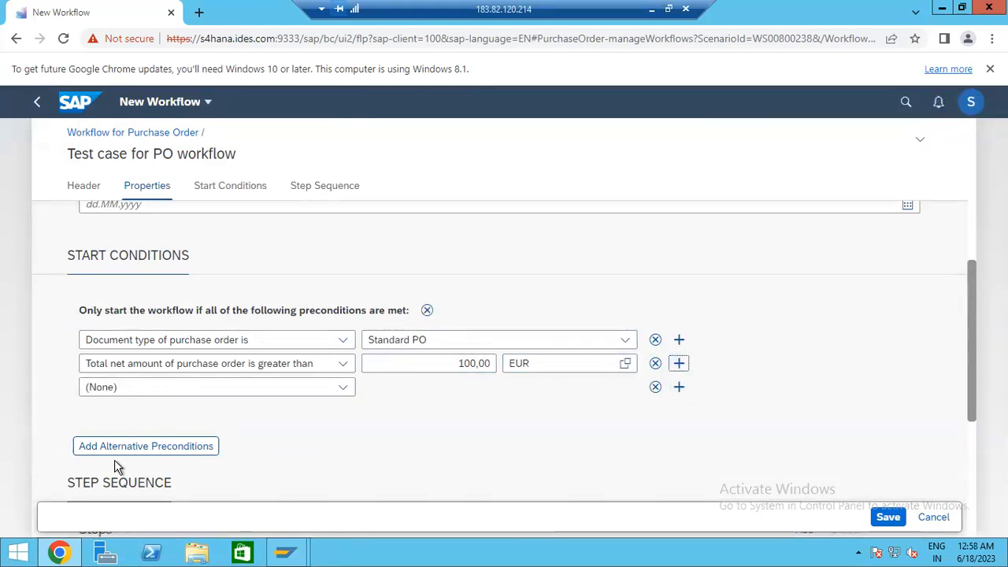
- Remove the extra empty precondition row
{"action": "left_click", "coordinate": [308, 396]}
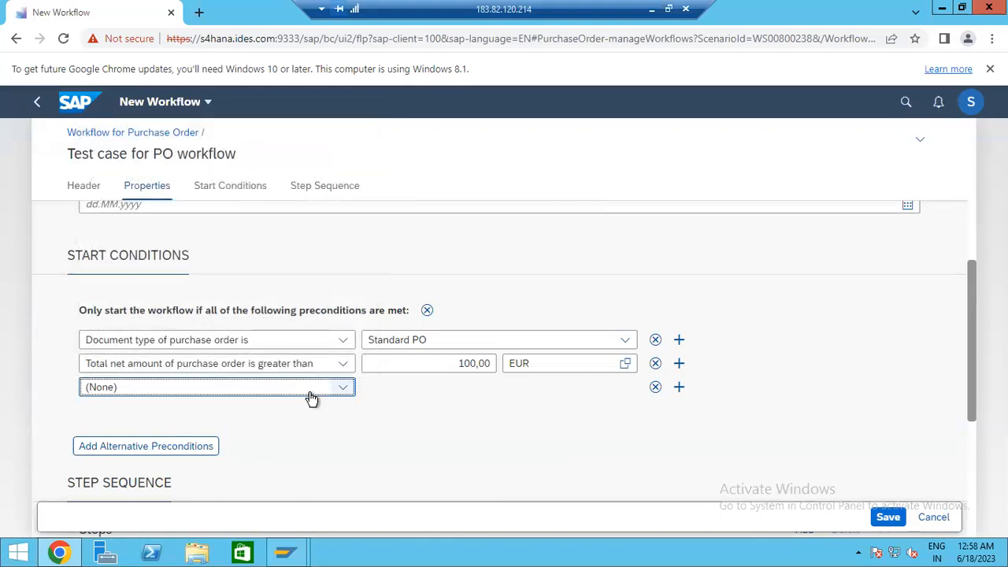
{"action": "left_click", "coordinate": [340, 391]}
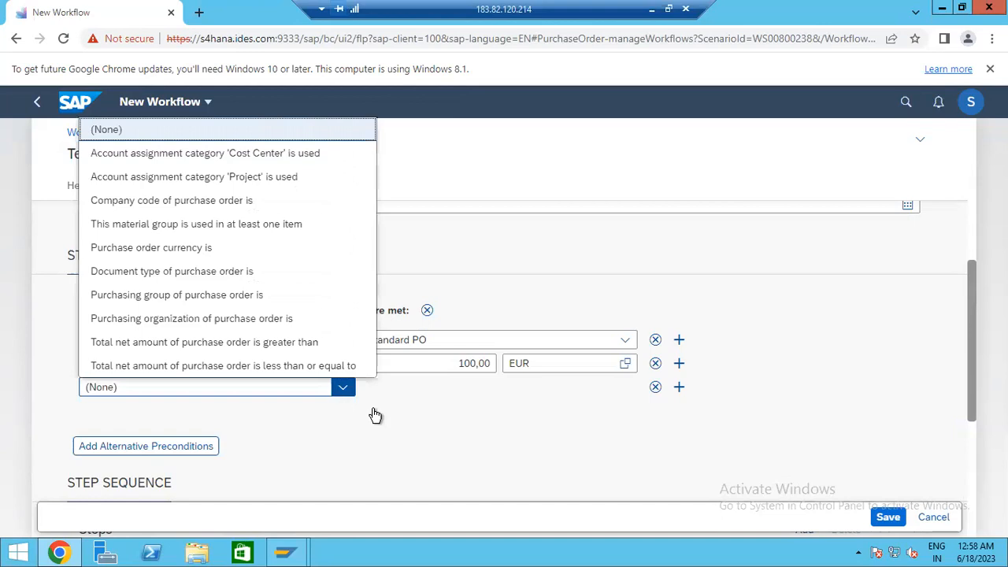
{"action": "left_click", "coordinate": [572, 430]}
{"action": "left_click", "coordinate": [655, 387]}
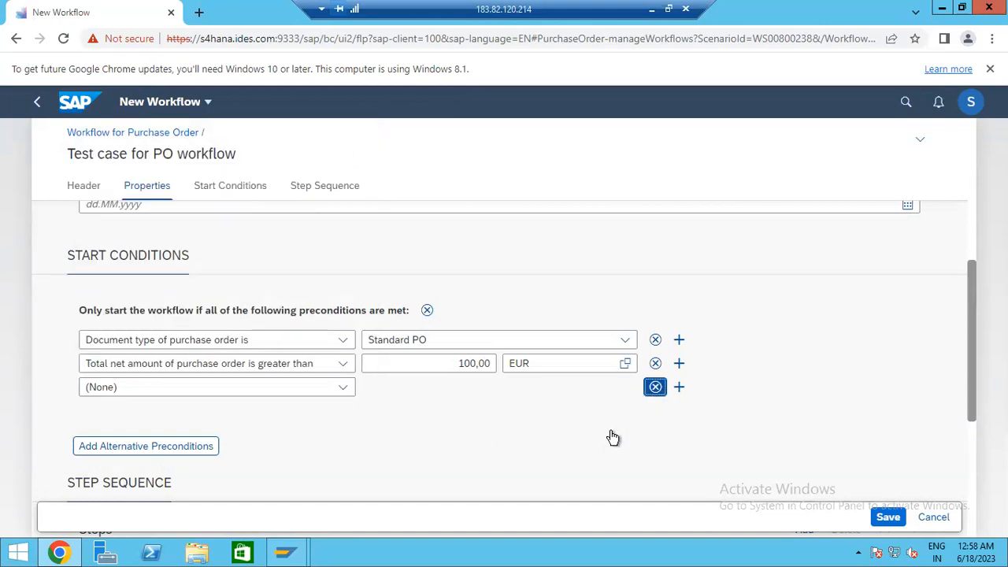
{"action": "scroll", "coordinate": [193, 347], "scroll_direction": "up", "scroll_amount": 1}
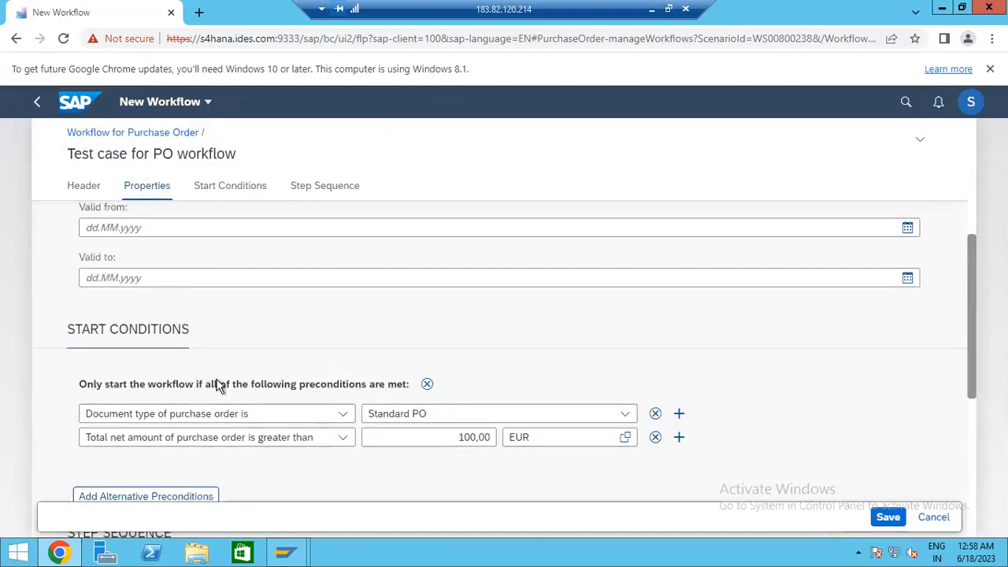
{"action": "scroll", "coordinate": [221, 382], "scroll_direction": "down", "scroll_amount": 1}
{"action": "scroll", "coordinate": [225, 389], "scroll_direction": "up", "scroll_amount": 2}
- Set the Valid from date to 18.06.2023 using the calendar
{"action": "left_click", "coordinate": [907, 302]}
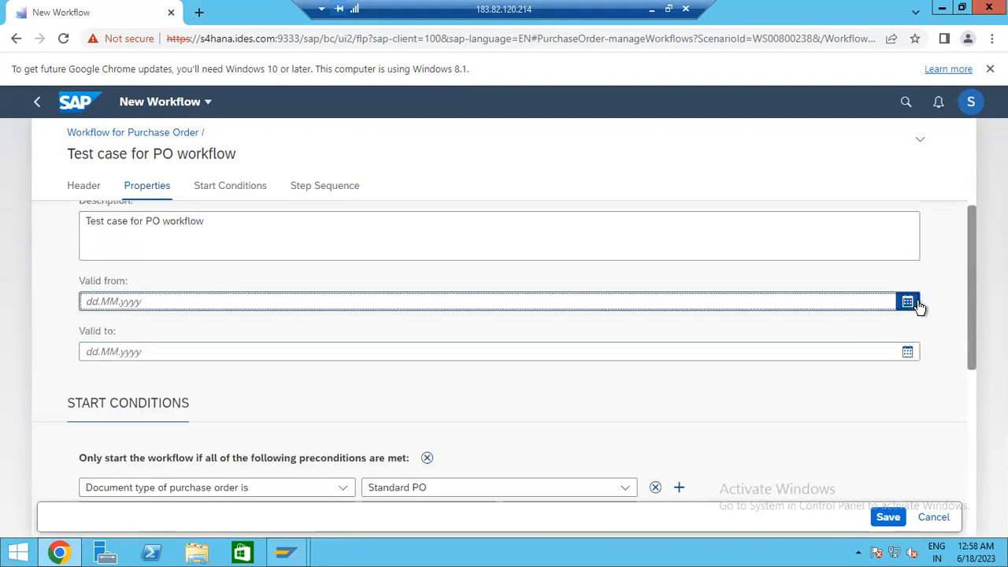
{"action": "left_click", "coordinate": [117, 450]}
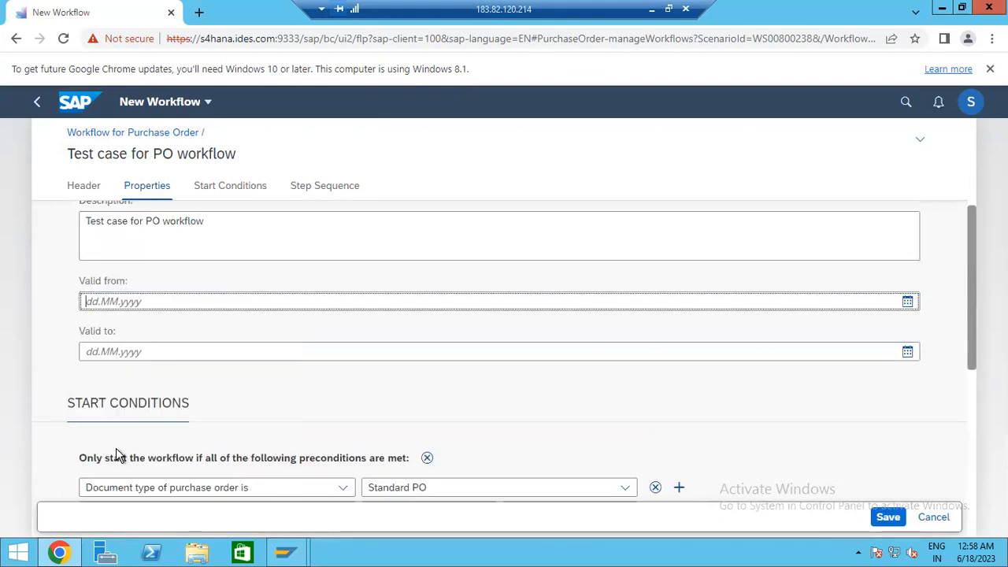
{"action": "left_click", "coordinate": [903, 306]}
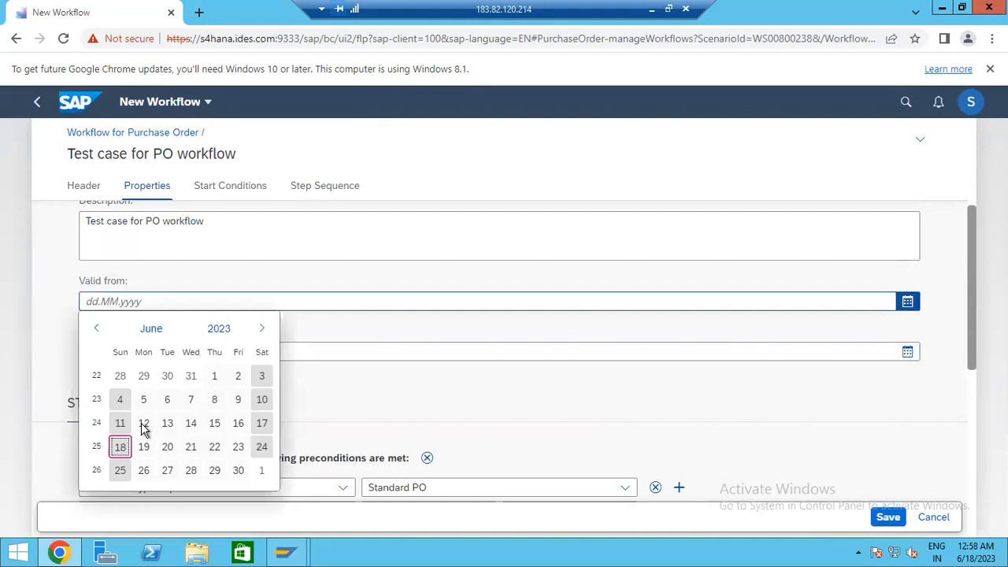
{"action": "left_click", "coordinate": [120, 447]}
- Copy the start date into Valid to and change it to 18.06.2024
{"action": "left_click", "coordinate": [908, 354]}
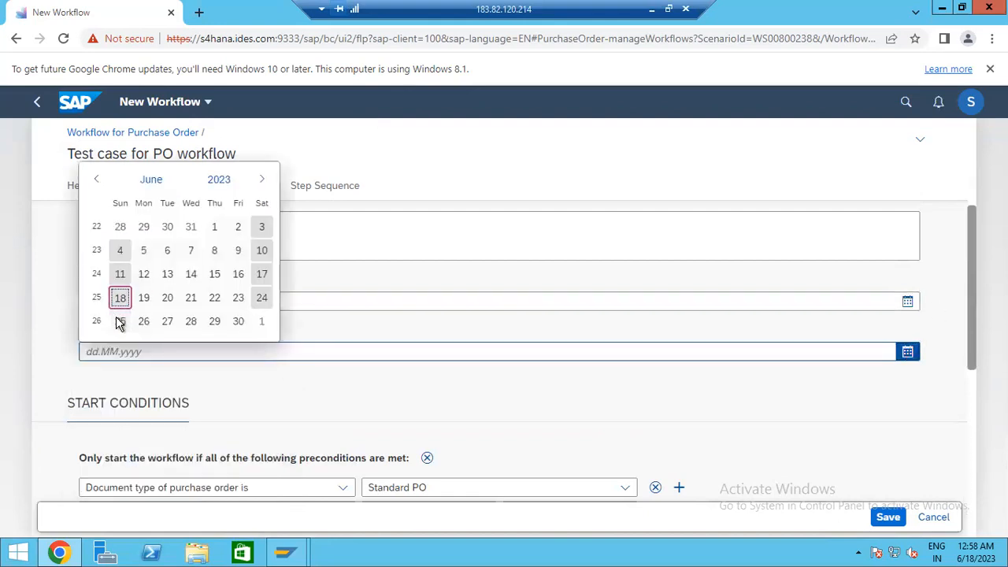
{"action": "left_click", "coordinate": [122, 301]}
{"action": "left_click", "coordinate": [156, 351]}
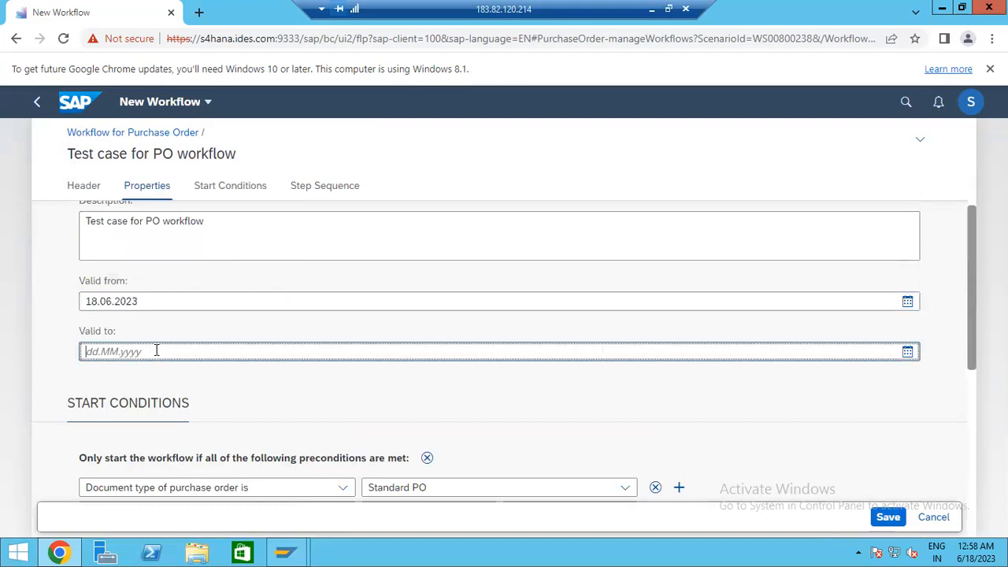
{"action": "left_click_drag", "start_coordinate": [151, 302], "coordinate": [26, 307]}
{"action": "key", "text": "ctrl+c"}
{"action": "left_click", "coordinate": [138, 352]}
{"action": "key", "text": "ctrl+v"}
{"action": "key", "text": "BackSpace"}
{"action": "key", "text": "BackSpace"}
{"action": "key", "text": "BackSpace"}
{"action": "key", "text": "BackSpace"}
{"action": "key", "text": "BackSpace"}
{"action": "key", "text": "BackSpace"}
{"action": "key", "text": "BackSpace"}
{"action": "key", "text": "BackSpace"}
{"action": "key", "text": "BackSpace"}
{"action": "key", "text": "BackSpace"}
{"action": "left_click_drag", "start_coordinate": [158, 300], "coordinate": [76, 310]}
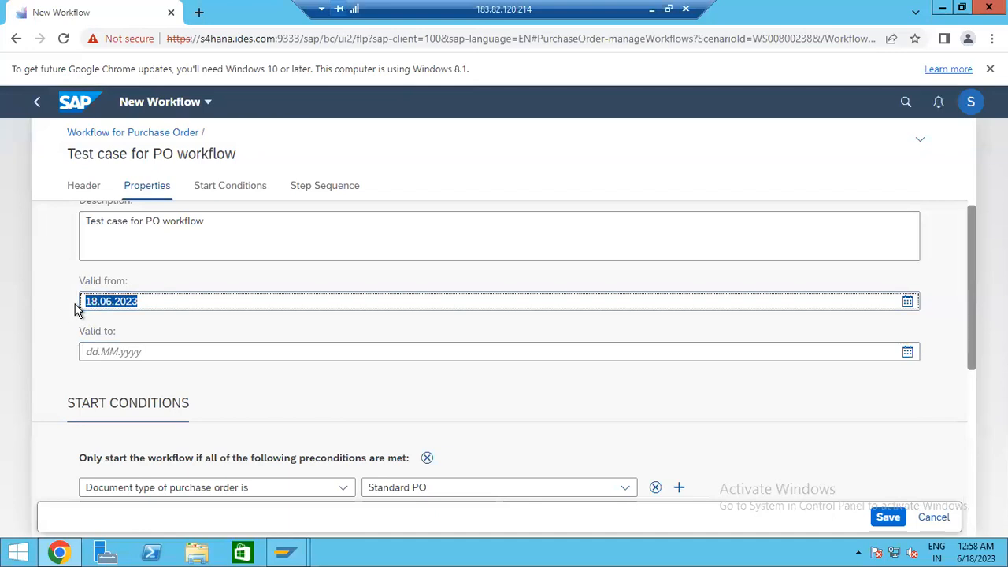
{"action": "left_click", "coordinate": [105, 355]}
{"action": "key", "text": "ctrl+v"}
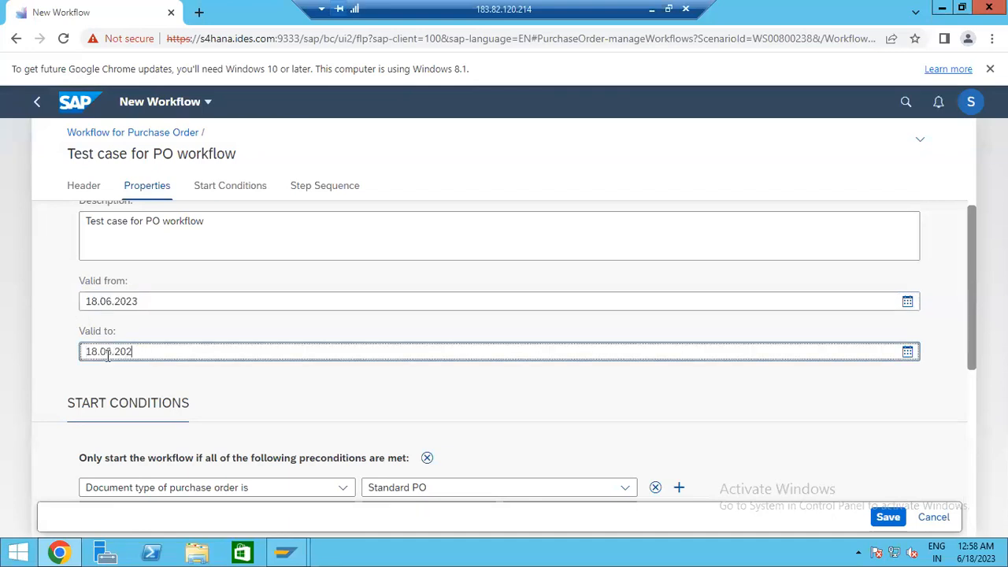
{"action": "key", "text": "Tab"}
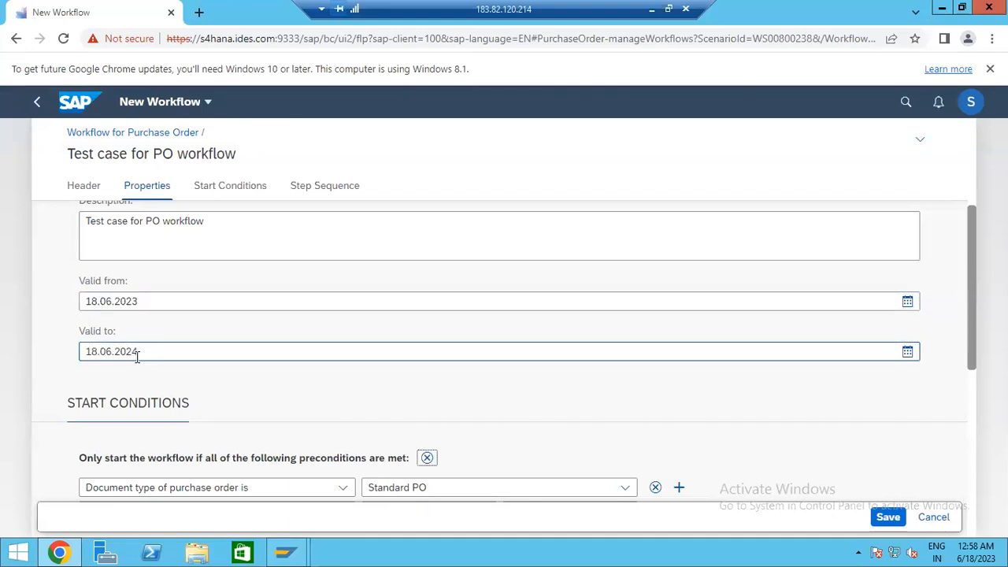
{"action": "left_click", "coordinate": [170, 350]}
{"action": "left_click", "coordinate": [502, 427]}
{"action": "scroll", "coordinate": [547, 416], "scroll_direction": "down", "scroll_amount": 2}
{"action": "scroll", "coordinate": [553, 425], "scroll_direction": "up", "scroll_amount": 2}
{"action": "scroll", "coordinate": [561, 431], "scroll_direction": "down", "scroll_amount": 5}
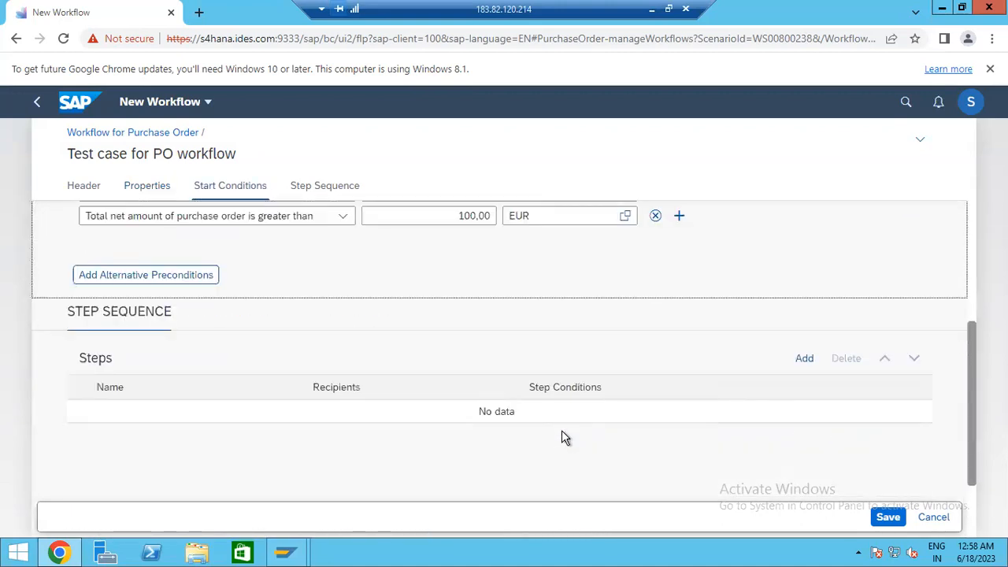
{"action": "scroll", "coordinate": [367, 430], "scroll_direction": "up", "scroll_amount": 5}
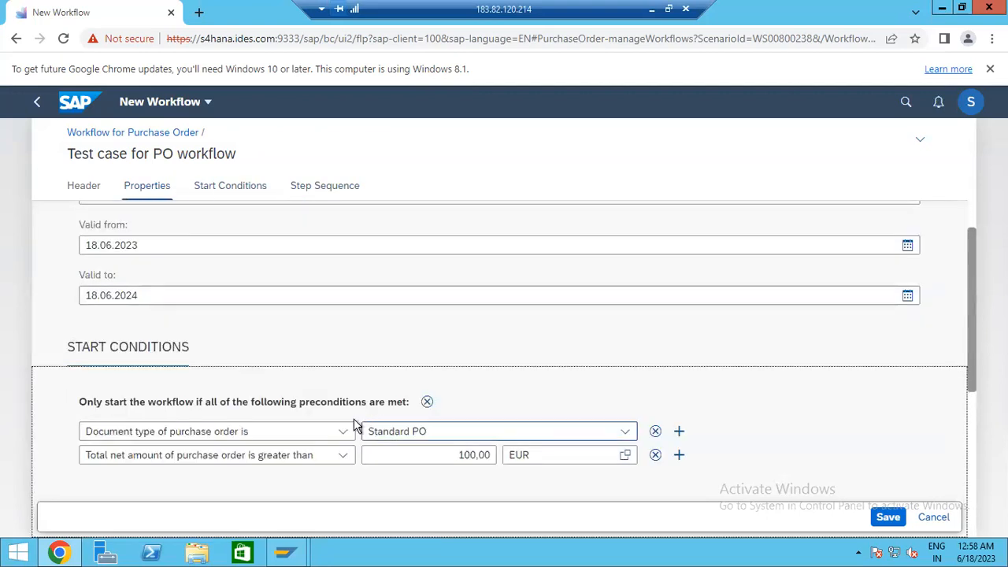
{"action": "scroll", "coordinate": [308, 390], "scroll_direction": "down", "scroll_amount": 4}
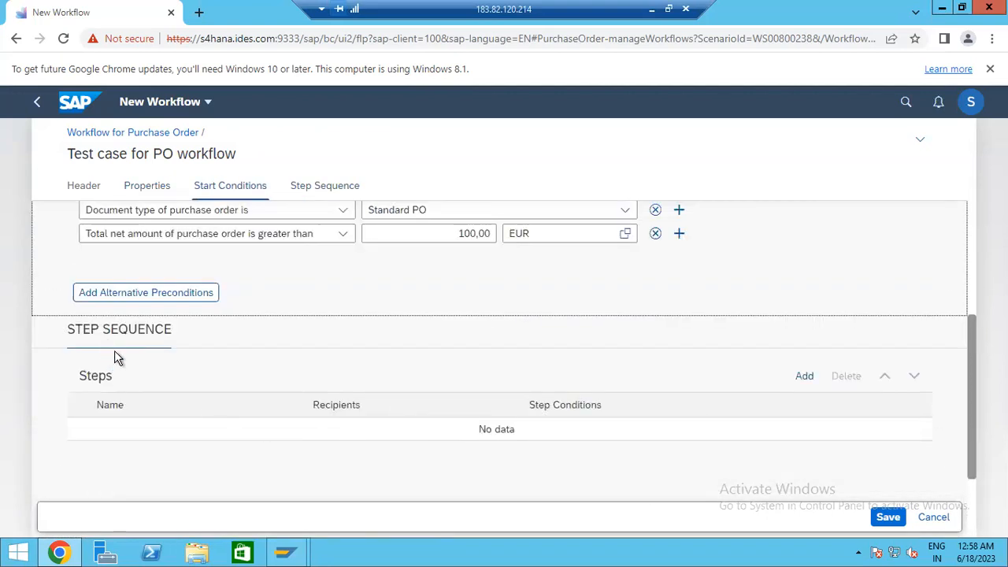
- Add a workflow step named FIRST of type Release of Purchase Order
{"action": "left_click", "coordinate": [798, 377]}
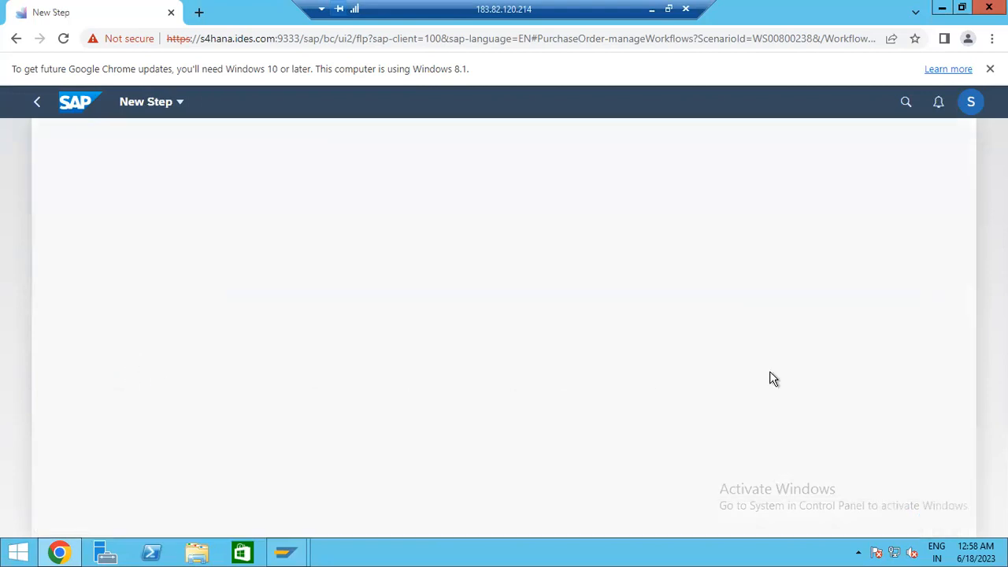
{"action": "left_click", "coordinate": [149, 293]}
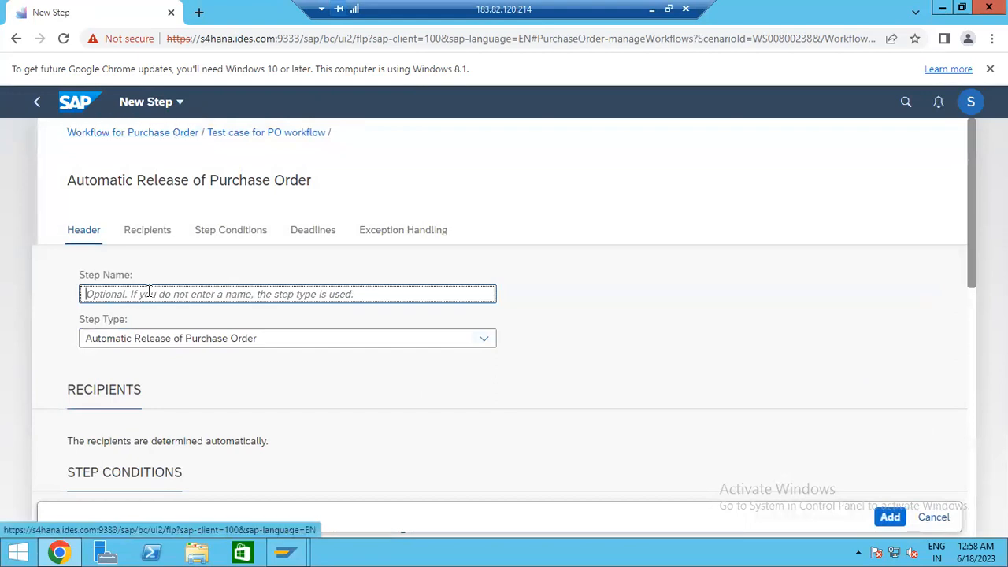
{"action": "type", "text": "Fl"}
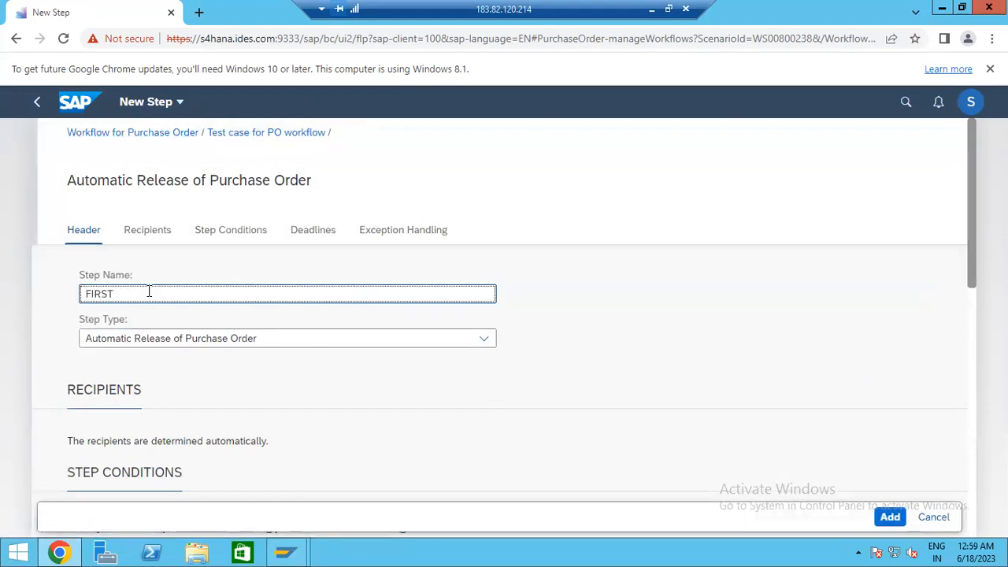
{"action": "left_click", "coordinate": [174, 336]}
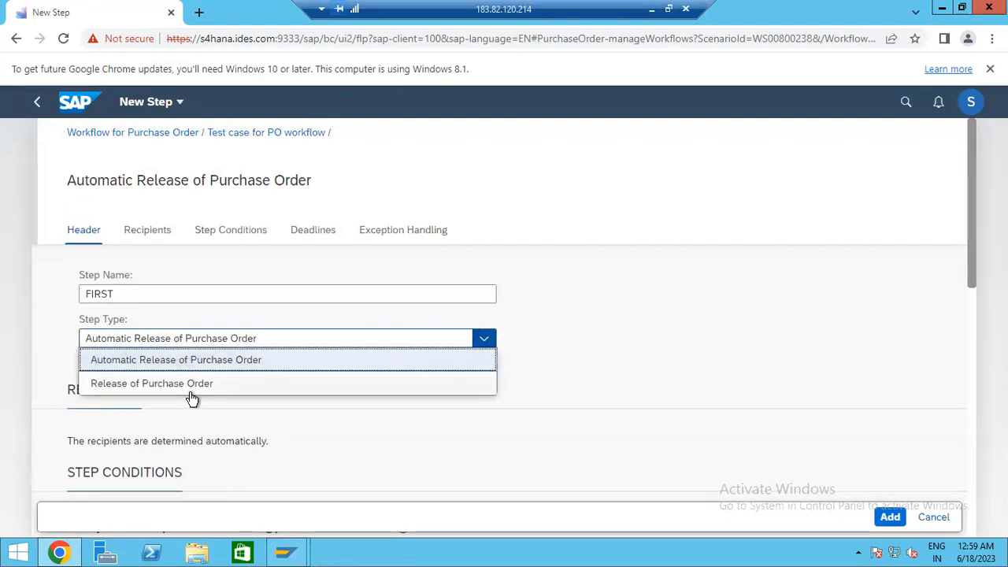
{"action": "left_click", "coordinate": [194, 386]}
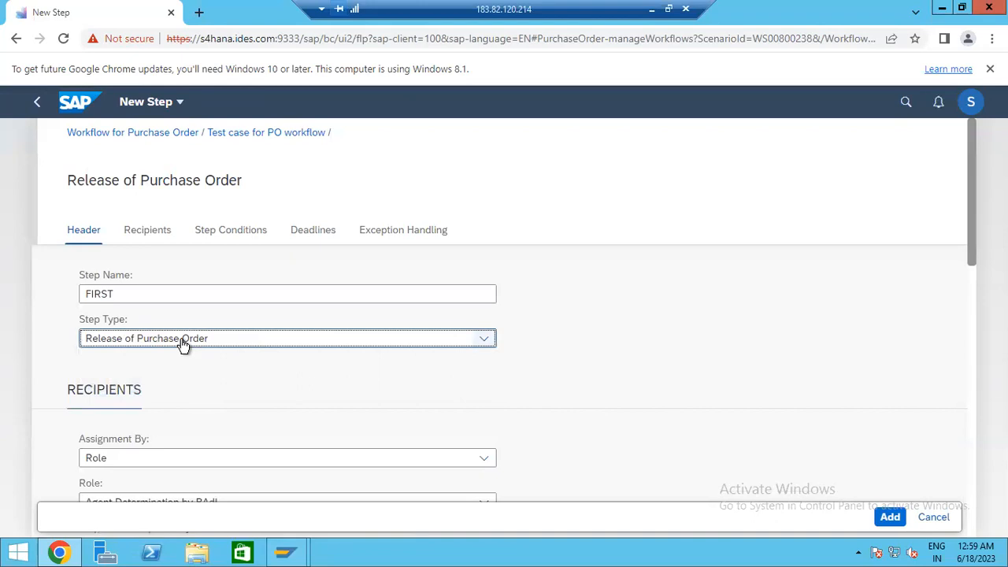
{"action": "left_click", "coordinate": [184, 345]}
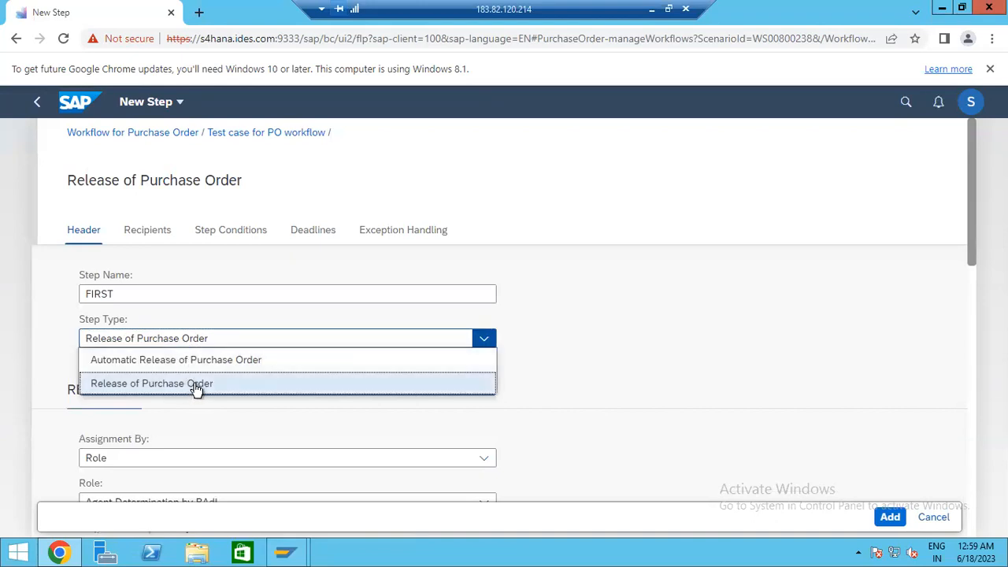
{"action": "left_click", "coordinate": [197, 386]}
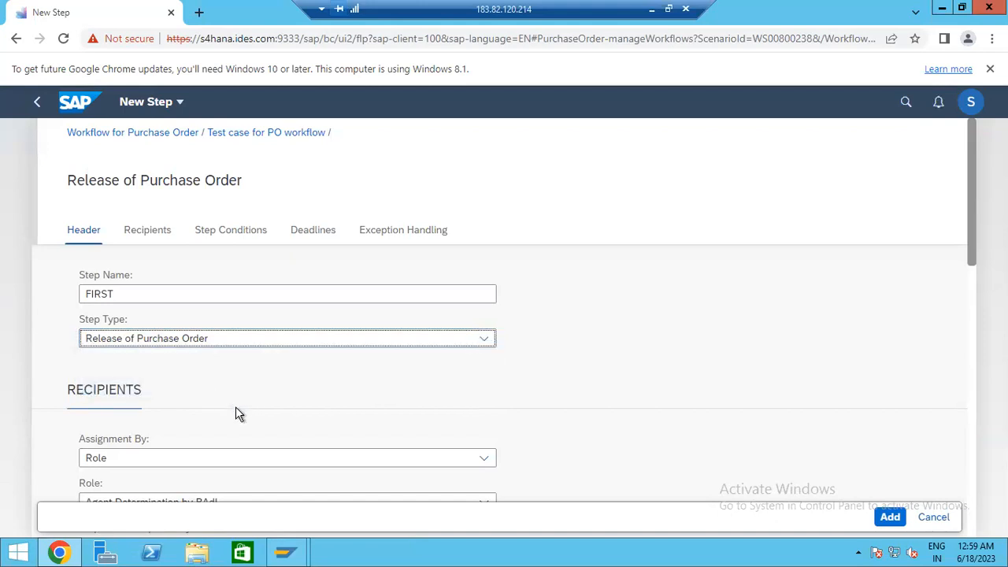
- Set the step's Assignment By to User and bring up the approver people picker
{"action": "scroll", "coordinate": [236, 407], "scroll_direction": "down", "scroll_amount": 1}
{"action": "left_click", "coordinate": [132, 400]}
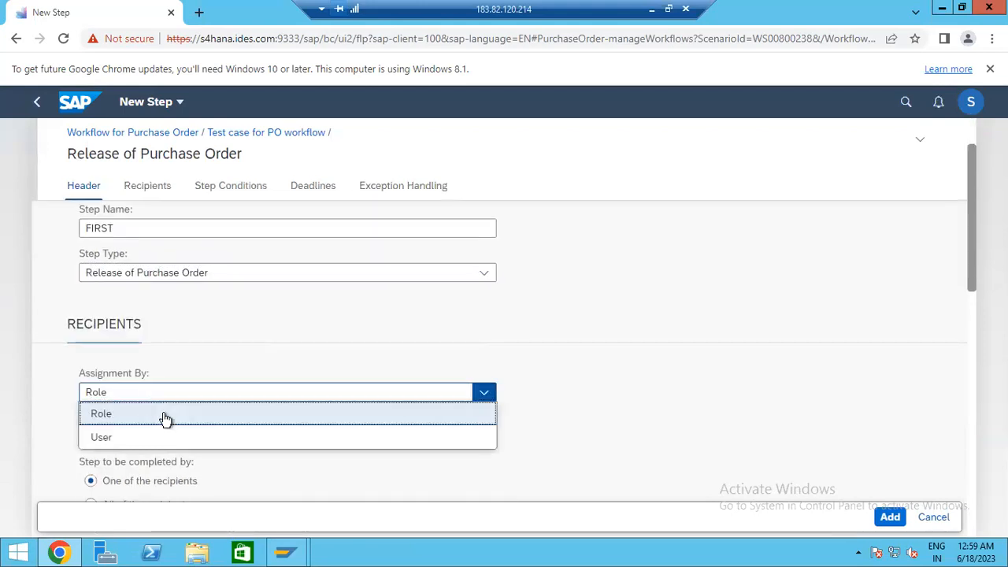
{"action": "scroll", "coordinate": [645, 352], "scroll_direction": "down", "scroll_amount": 2}
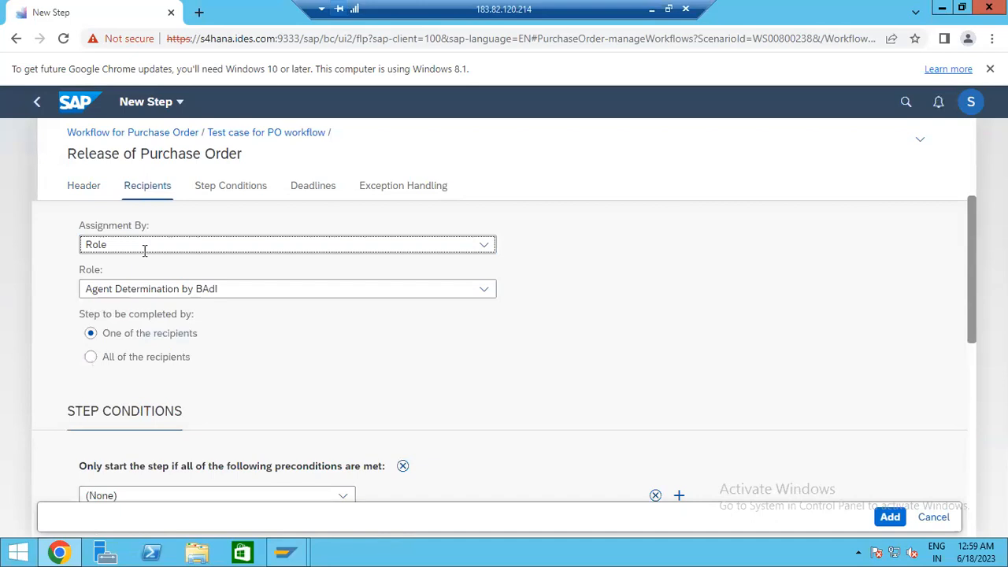
{"action": "left_click", "coordinate": [142, 245]}
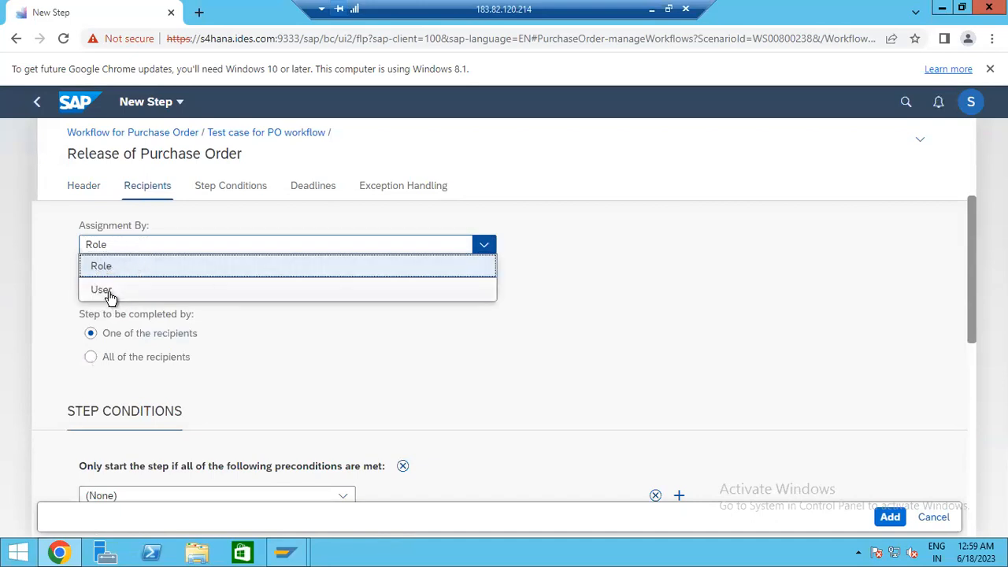
{"action": "left_click", "coordinate": [105, 290]}
{"action": "left_click", "coordinate": [114, 292]}
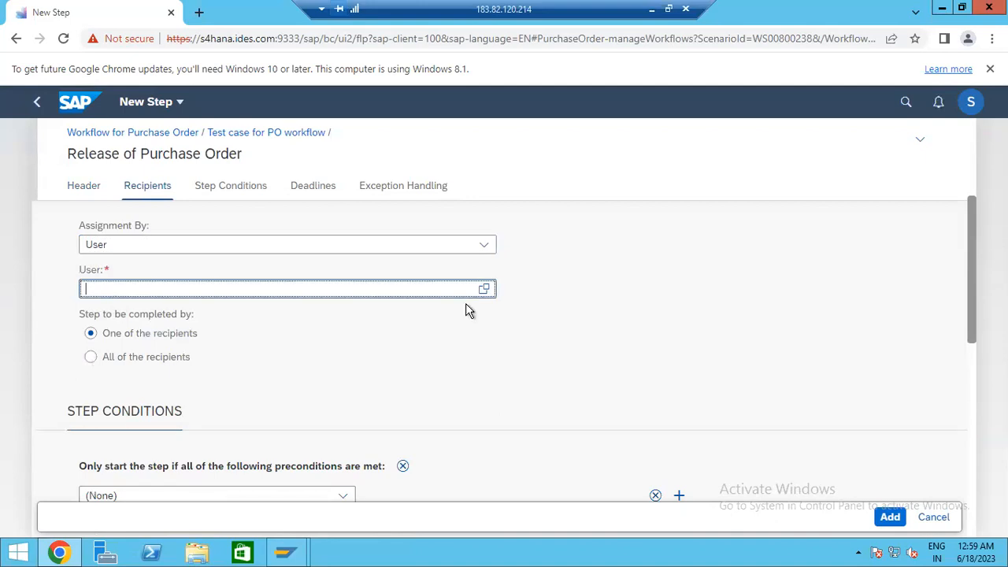
{"action": "left_click", "coordinate": [482, 290]}
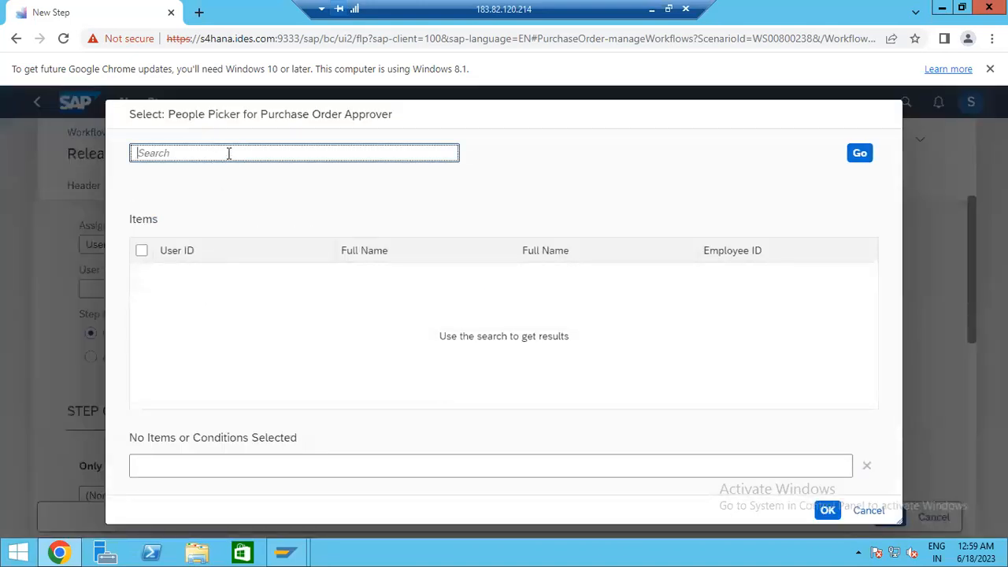
- Load the People Picker list and choose BPINST as the step's User approver
{"action": "left_click", "coordinate": [860, 153]}
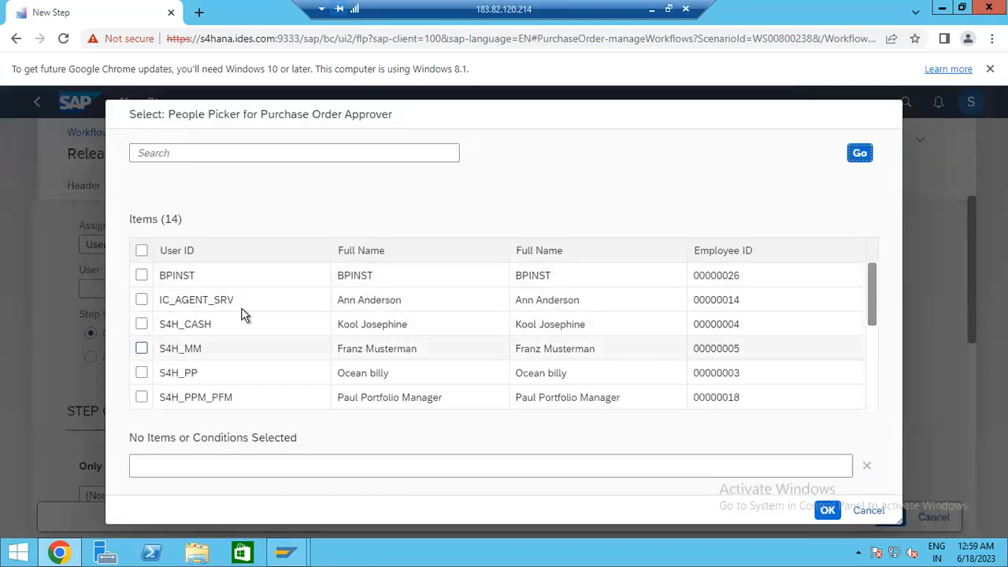
{"action": "scroll", "coordinate": [257, 352], "scroll_direction": "down", "scroll_amount": 3}
{"action": "scroll", "coordinate": [268, 359], "scroll_direction": "up", "scroll_amount": 3}
{"action": "scroll", "coordinate": [299, 358], "scroll_direction": "down", "scroll_amount": 3}
{"action": "scroll", "coordinate": [317, 373], "scroll_direction": "up", "scroll_amount": 3}
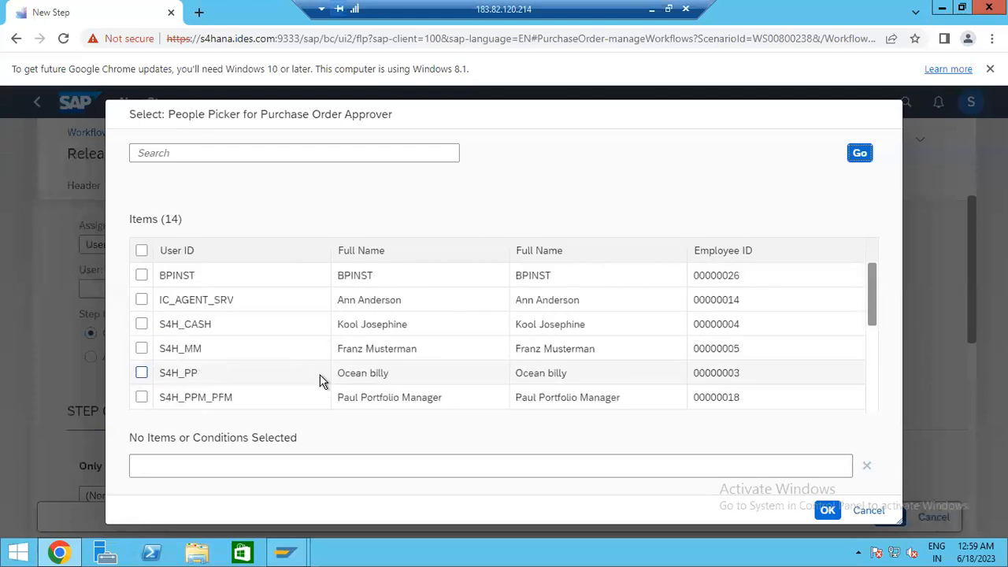
{"action": "left_click", "coordinate": [141, 275]}
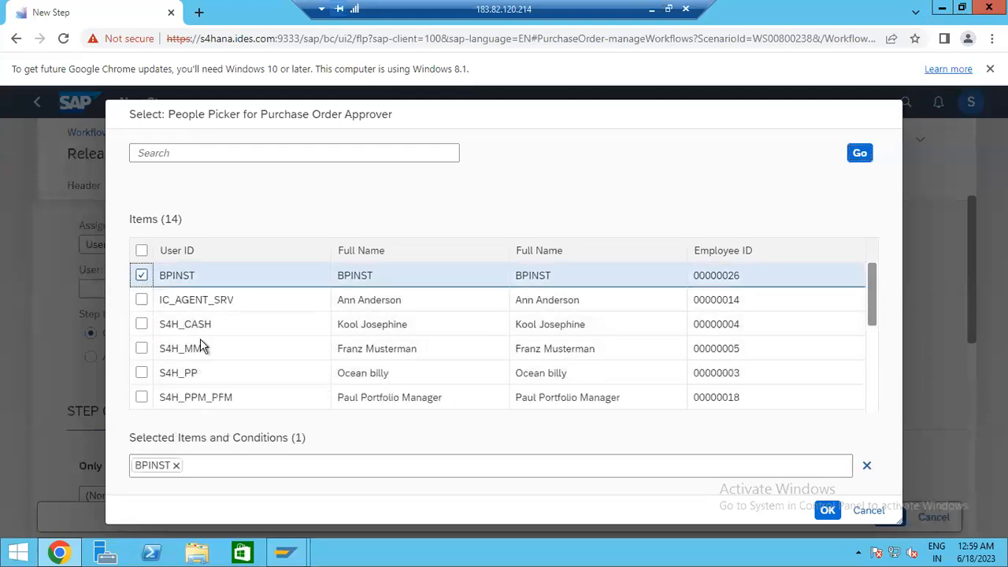
{"action": "left_click", "coordinate": [825, 511]}
{"action": "left_click", "coordinate": [147, 288]}
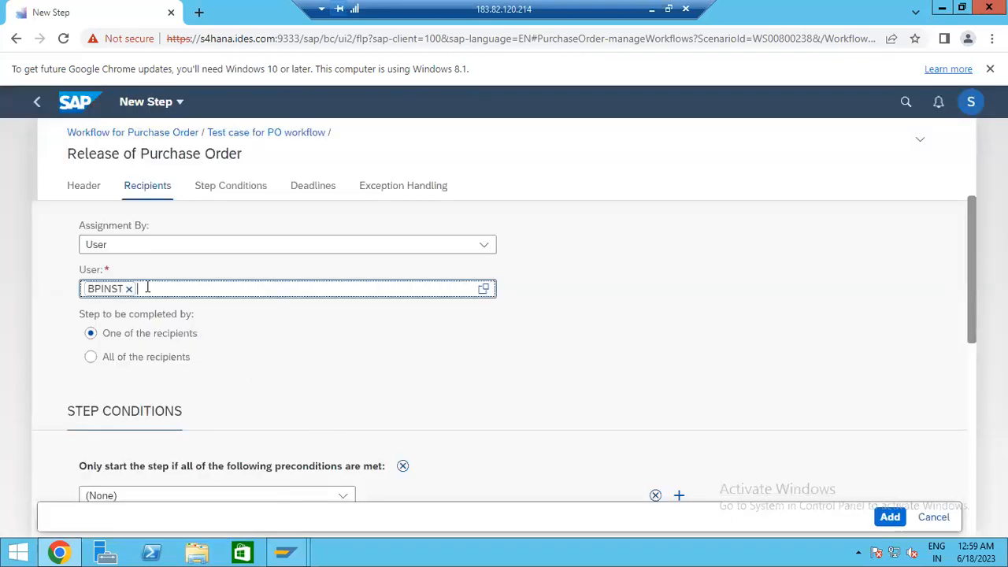
{"action": "scroll", "coordinate": [240, 329], "scroll_direction": "up", "scroll_amount": 2}
{"action": "scroll", "coordinate": [250, 394], "scroll_direction": "down", "scroll_amount": 6}
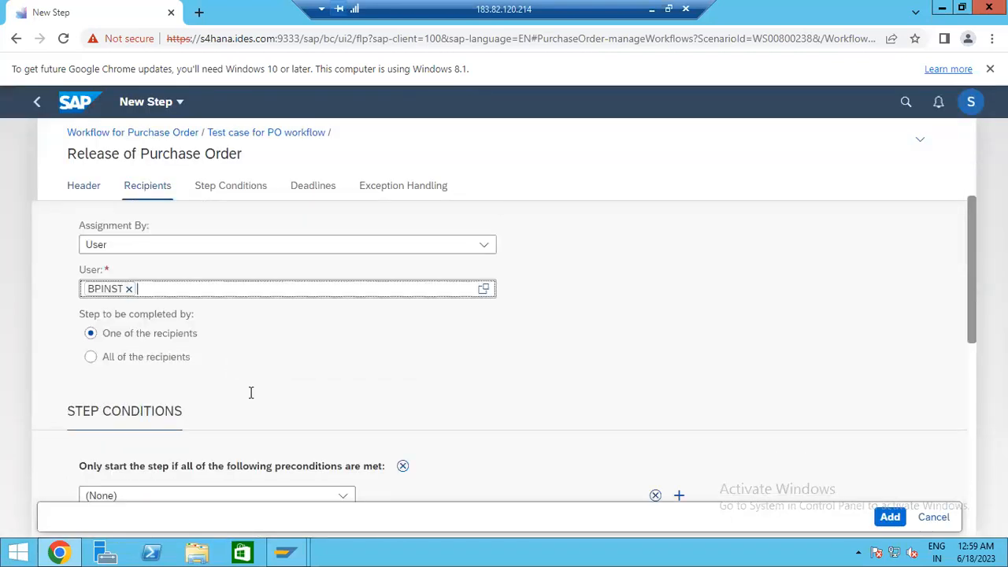
{"action": "scroll", "coordinate": [276, 362], "scroll_direction": "up", "scroll_amount": 2}
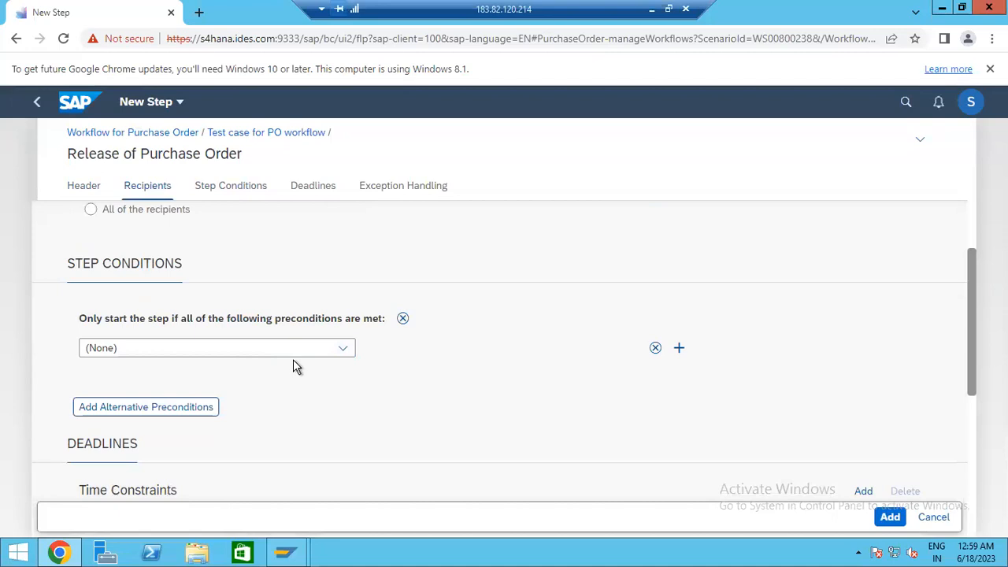
- Restrict step FIRST to document type Standard PO and add it to the workflow
{"action": "left_click", "coordinate": [334, 361]}
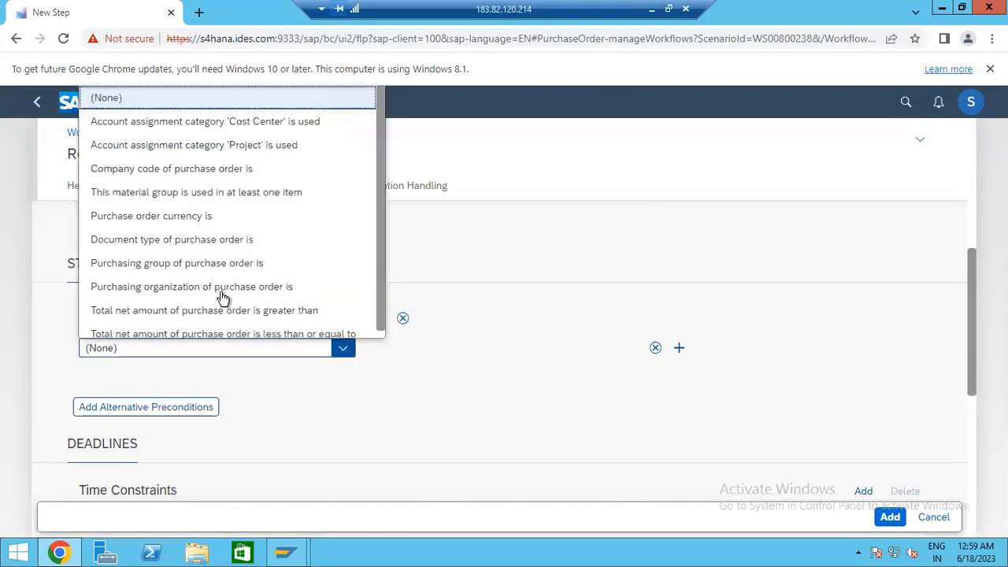
{"action": "left_click", "coordinate": [217, 240]}
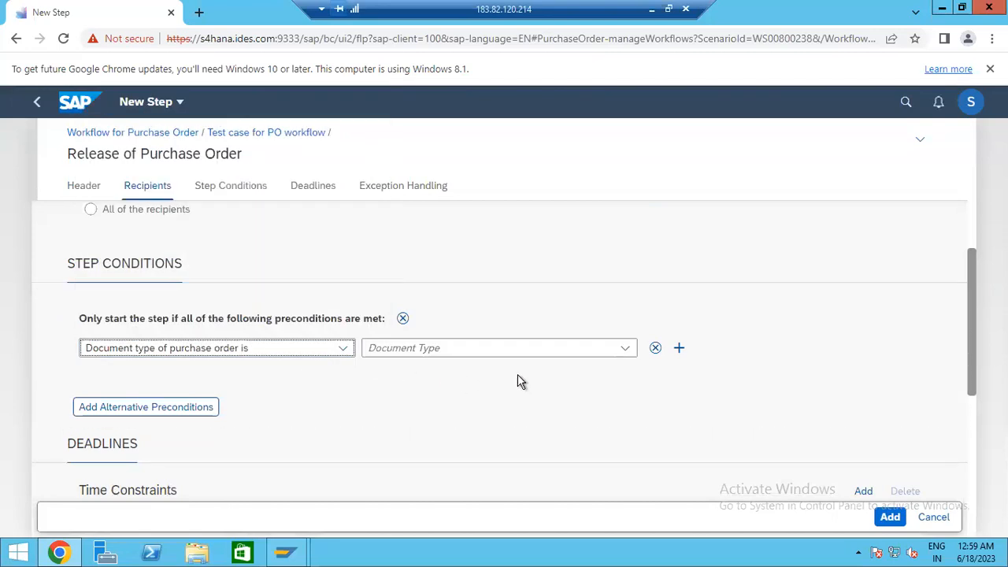
{"action": "left_click", "coordinate": [623, 350]}
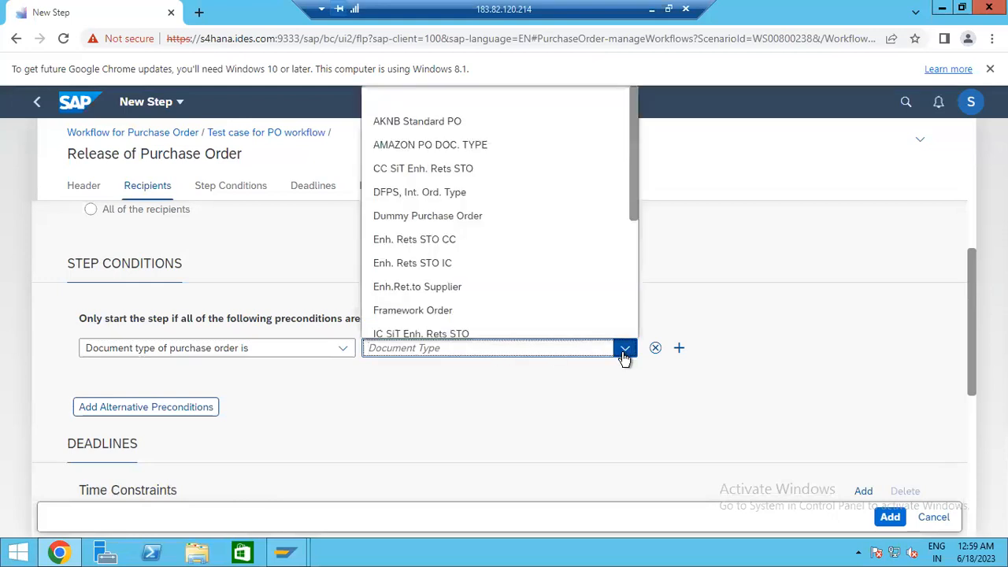
{"action": "scroll", "coordinate": [449, 244], "scroll_direction": "down", "scroll_amount": 2}
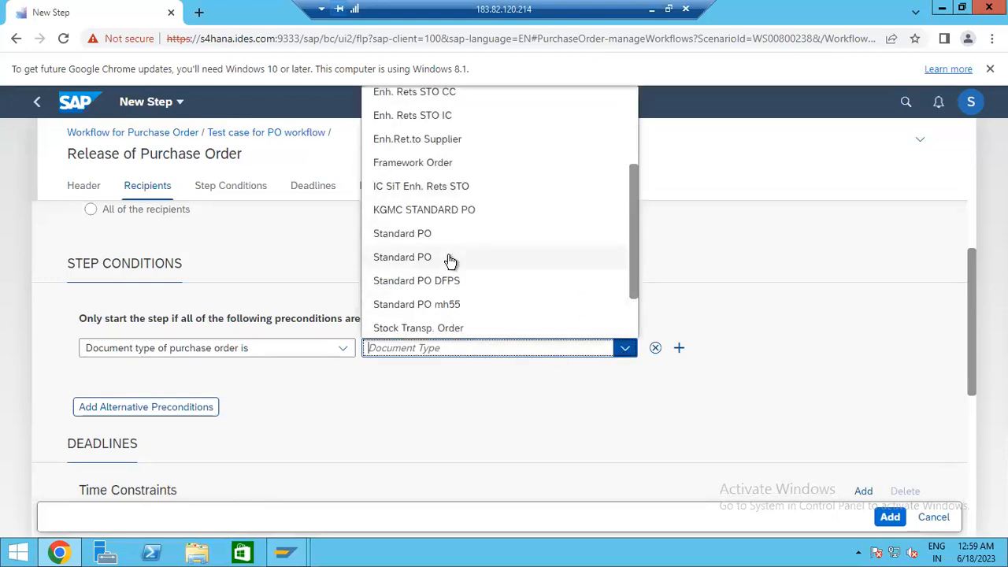
{"action": "left_click", "coordinate": [441, 236]}
{"action": "scroll", "coordinate": [472, 386], "scroll_direction": "down", "scroll_amount": 5}
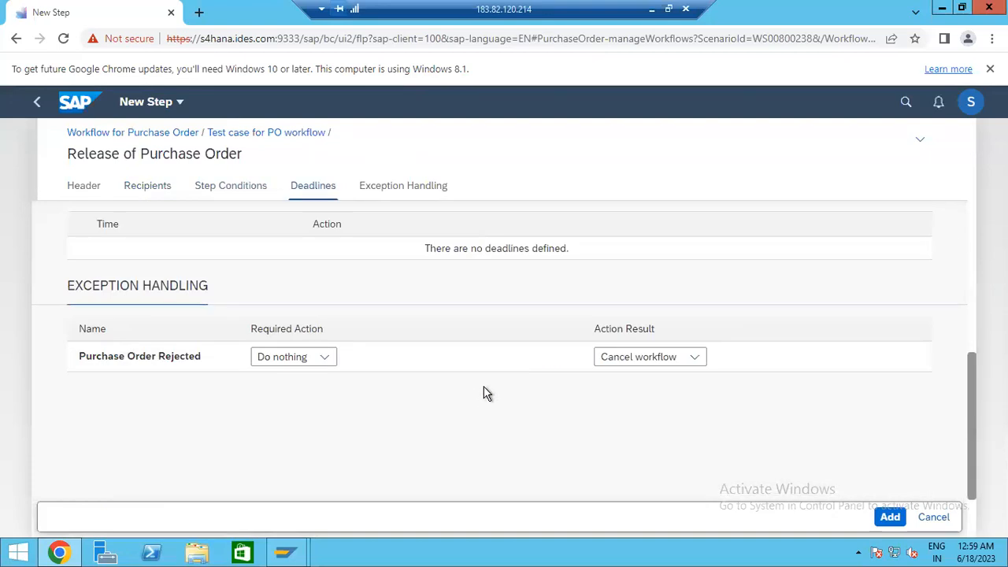
{"action": "scroll", "coordinate": [483, 390], "scroll_direction": "up", "scroll_amount": 2}
{"action": "scroll", "coordinate": [337, 386], "scroll_direction": "up", "scroll_amount": 6}
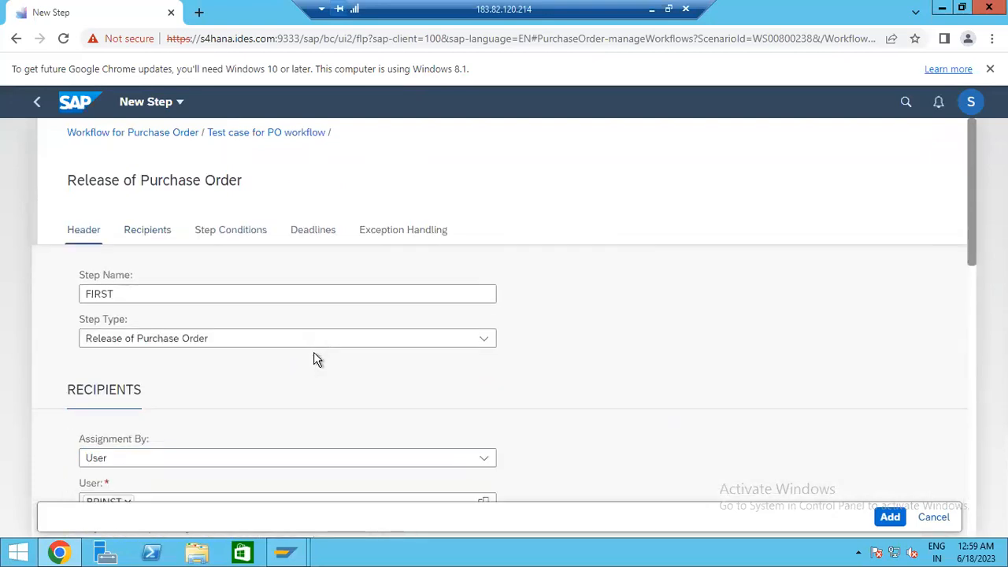
{"action": "scroll", "coordinate": [318, 351], "scroll_direction": "down", "scroll_amount": 10}
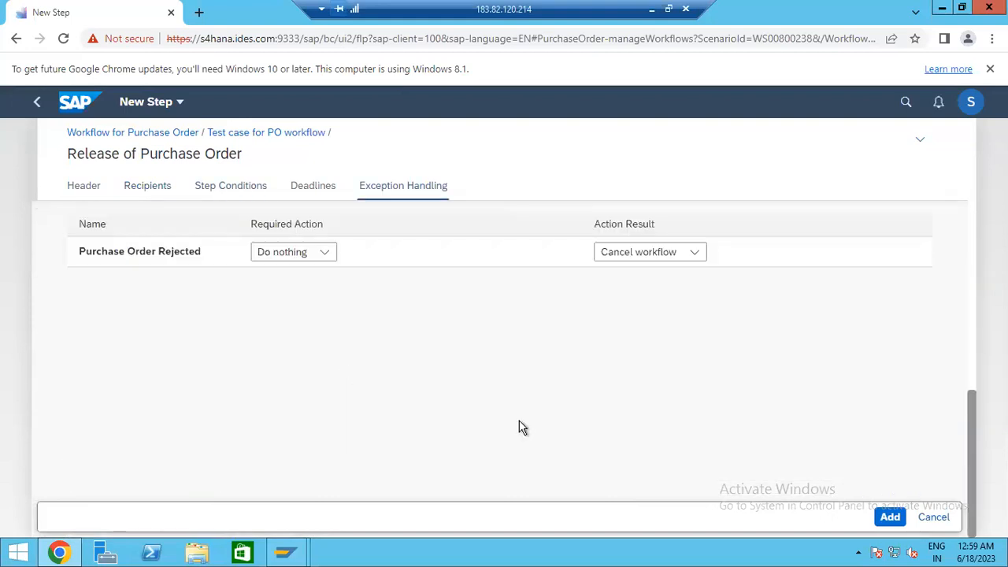
{"action": "left_click", "coordinate": [883, 520]}
- Save the new 'Test case for PO workflow'
{"action": "scroll", "coordinate": [440, 436], "scroll_direction": "up", "scroll_amount": 2}
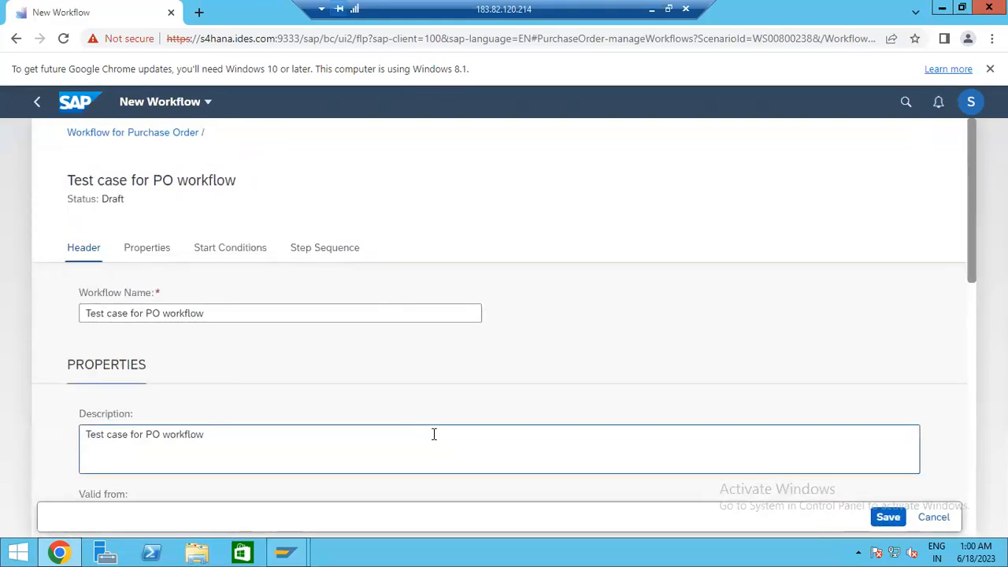
{"action": "scroll", "coordinate": [693, 460], "scroll_direction": "down", "scroll_amount": 8}
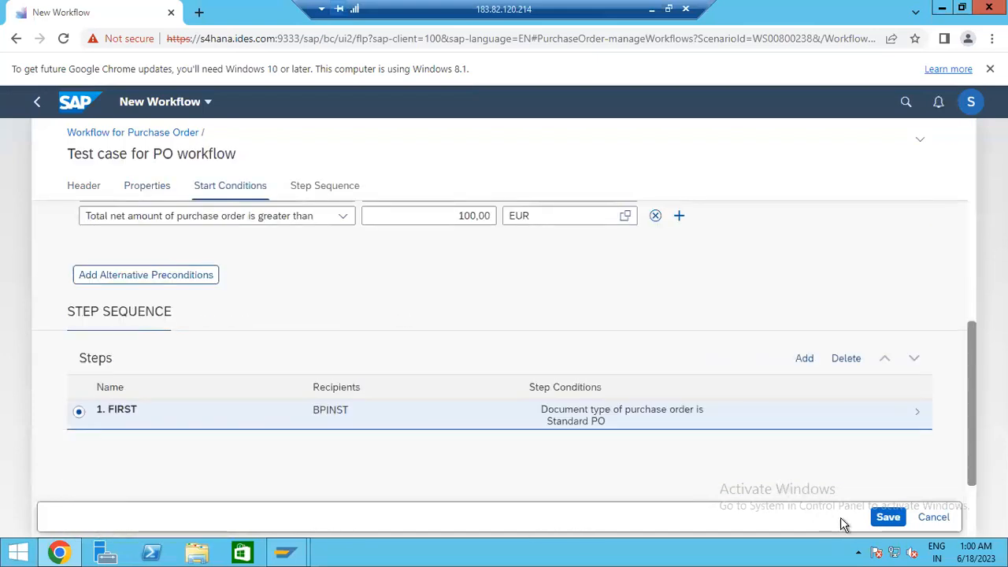
{"action": "left_click", "coordinate": [887, 518]}
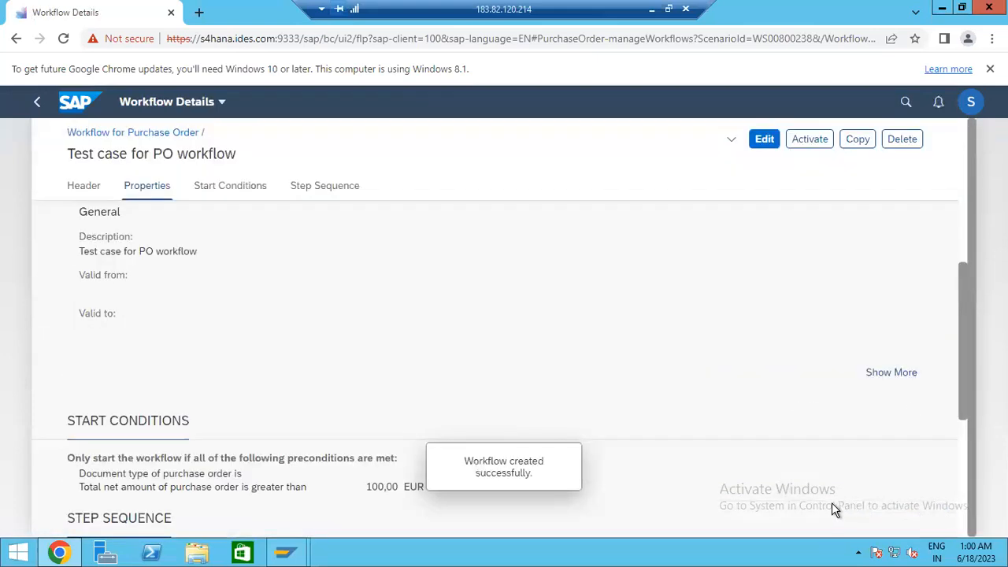
- Activate the saved workflow from its Workflow Details page
{"action": "scroll", "coordinate": [832, 502], "scroll_direction": "down", "scroll_amount": 3}
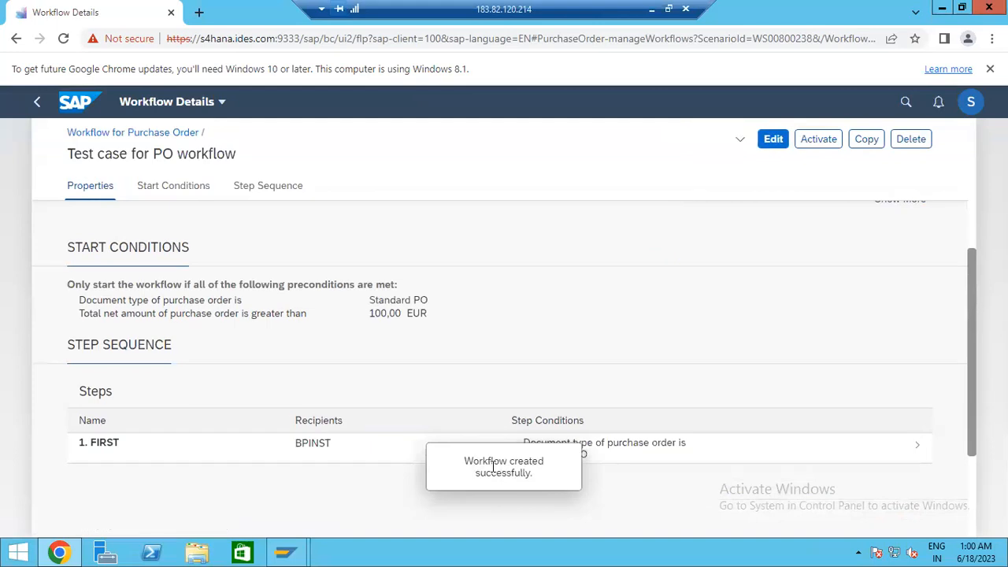
{"action": "scroll", "coordinate": [496, 455], "scroll_direction": "up", "scroll_amount": 6}
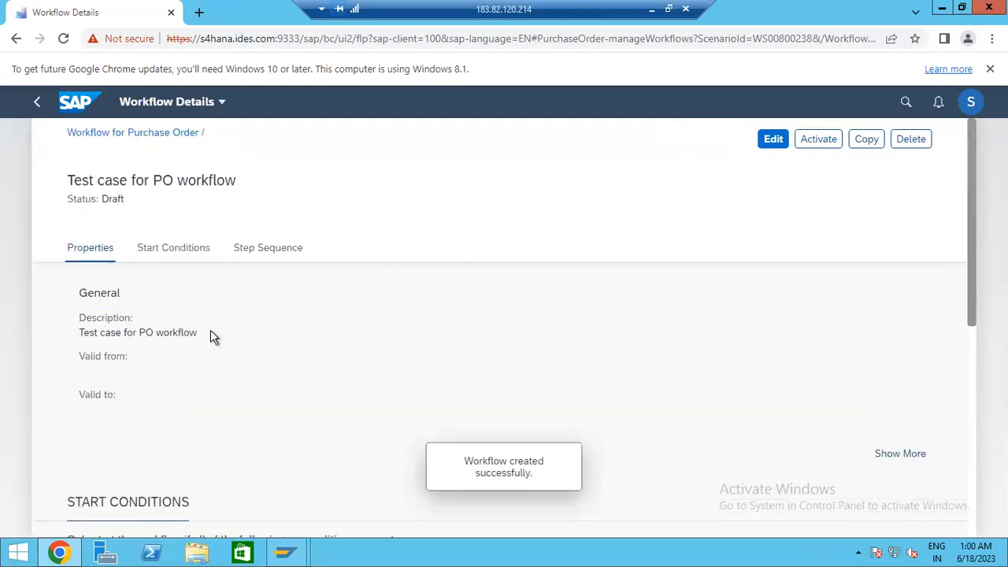
{"action": "scroll", "coordinate": [236, 354], "scroll_direction": "down", "scroll_amount": 5}
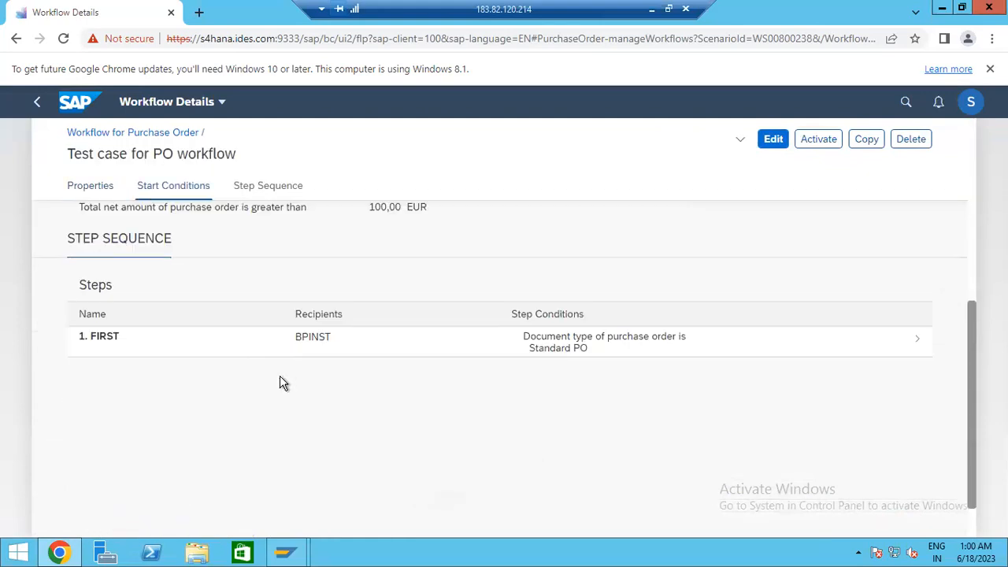
{"action": "scroll", "coordinate": [573, 371], "scroll_direction": "up", "scroll_amount": 5}
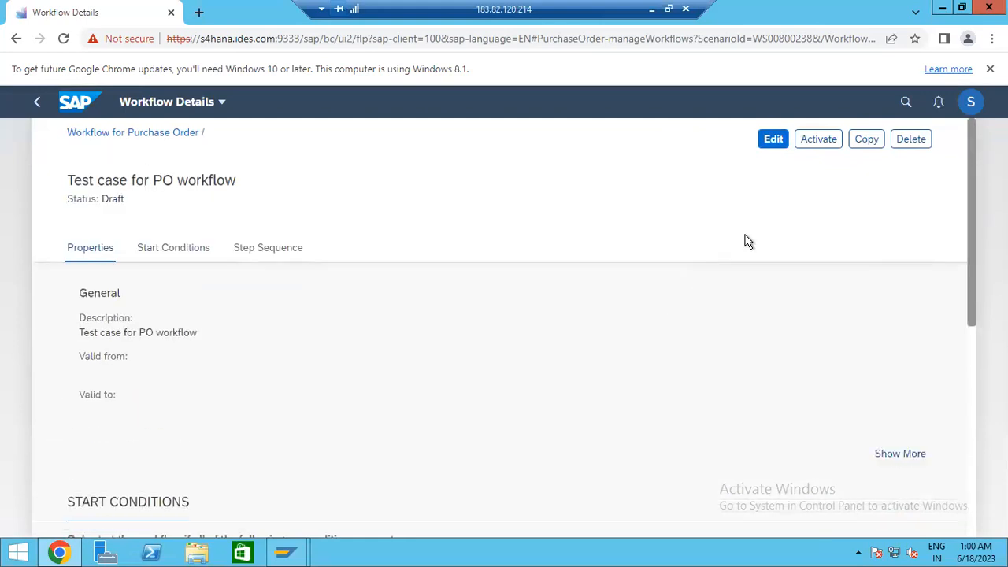
{"action": "left_click", "coordinate": [816, 146]}
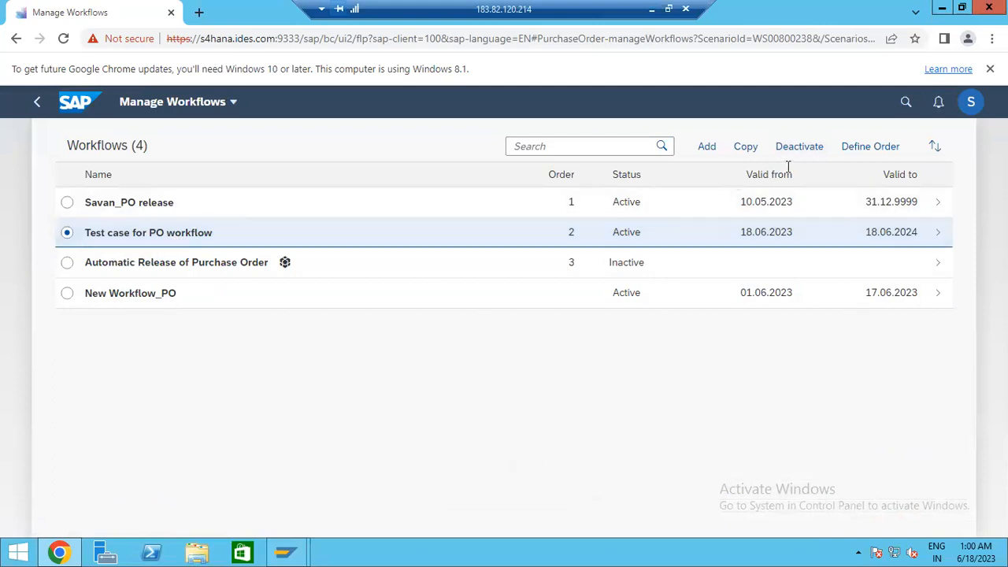
- Move 'Test case for PO workflow' to order 1, ahead of Savan_PO release, and save the order
{"action": "left_click", "coordinate": [870, 153]}
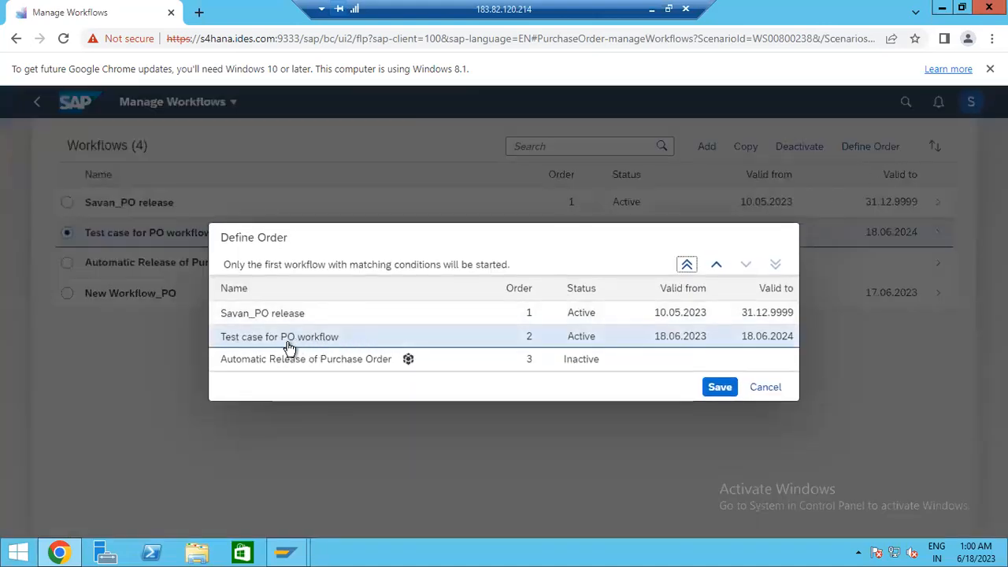
{"action": "mouse_move", "coordinate": [290, 349]}
{"action": "left_mouse_down"}
{"action": "mouse_move", "coordinate": [293, 322]}
{"action": "mouse_move", "coordinate": [299, 346]}
{"action": "left_mouse_up"}
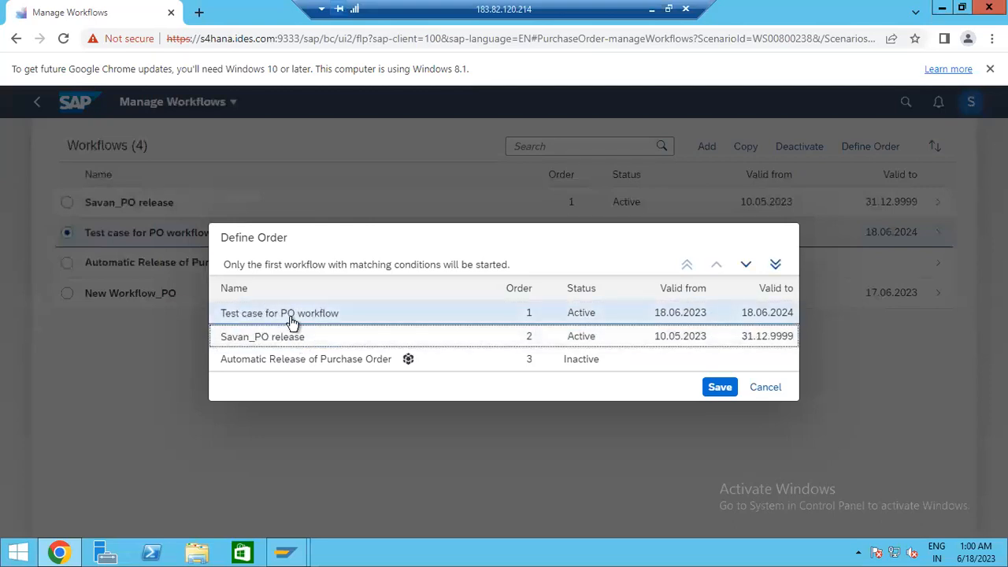
{"action": "left_click", "coordinate": [714, 391]}
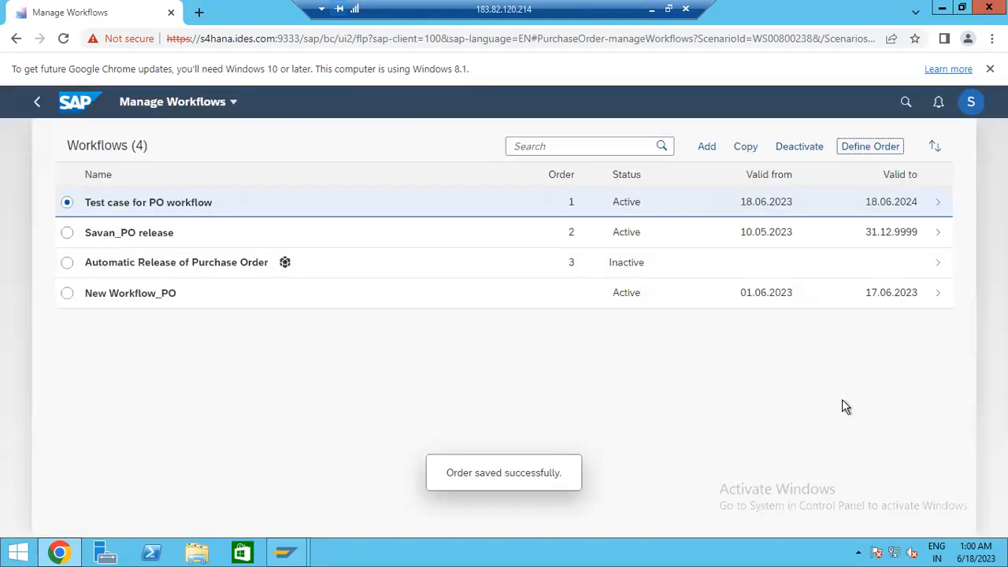
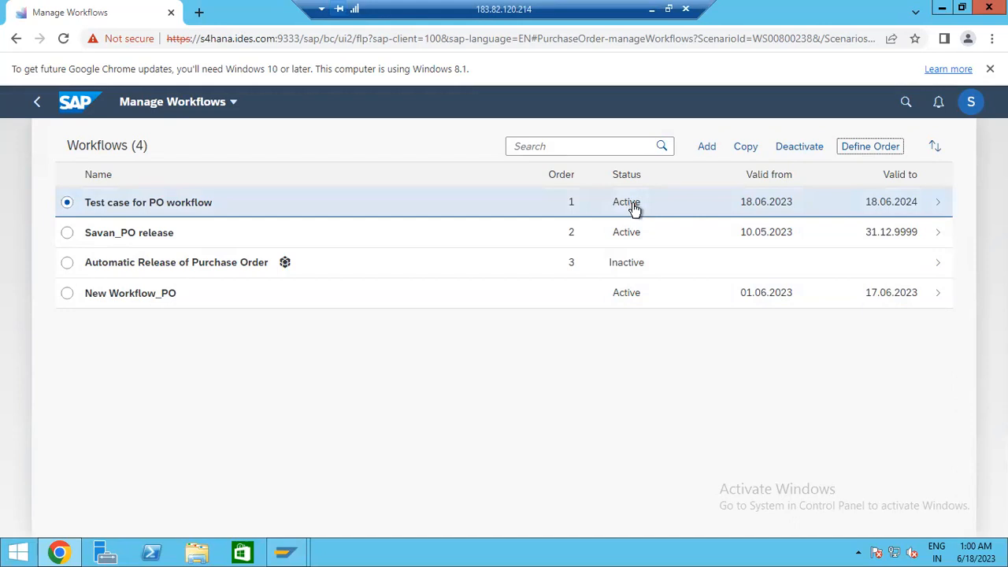
- Bring the Display IMG configuration window forward from the SAP Logon taskbar group
{"action": "mouse_move", "coordinate": [285, 552]}
{"action": "left_click", "coordinate": [335, 503]}
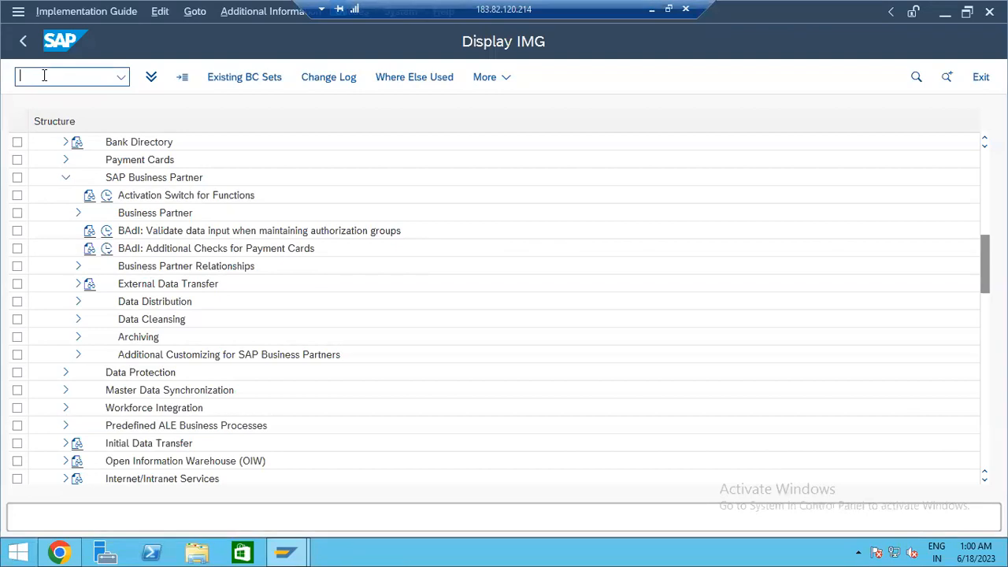
- Start ME21N and copy item 10 (material 10118) from an earlier purchase order
{"action": "key", "text": "Return"}
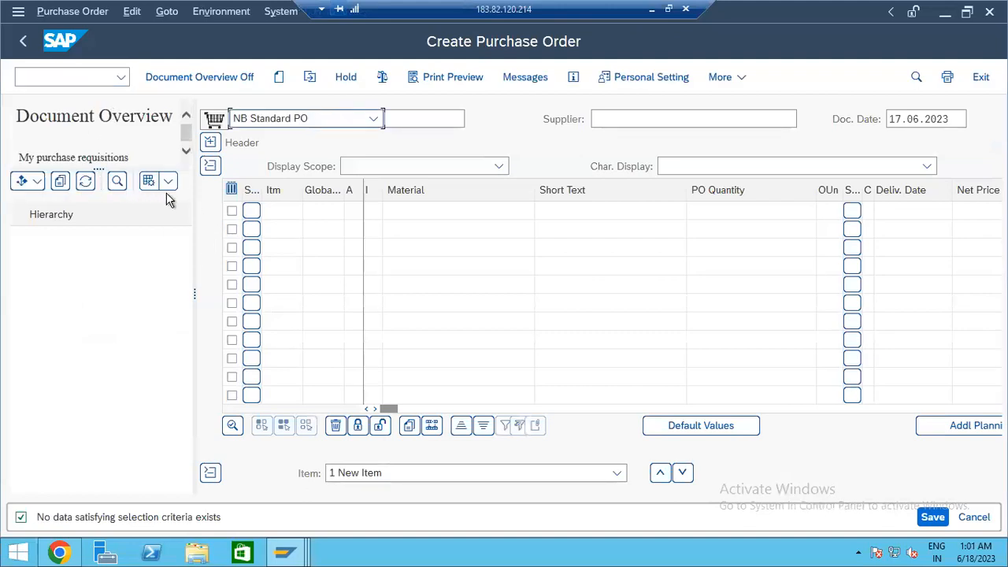
{"action": "left_click", "coordinate": [171, 82]}
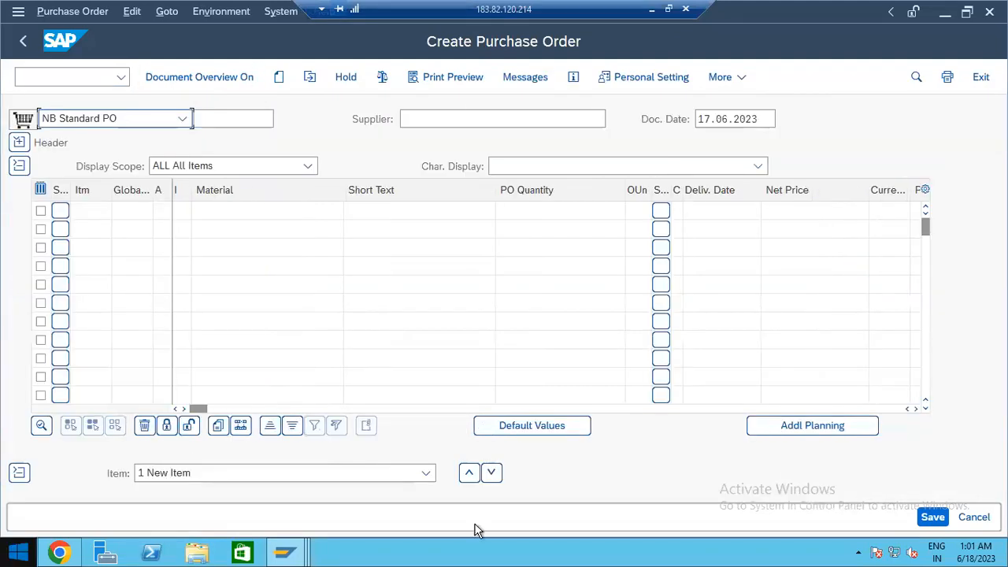
{"action": "left_click_drag", "start_coordinate": [198, 409], "coordinate": [584, 406]}
{"action": "left_click", "coordinate": [707, 211]}
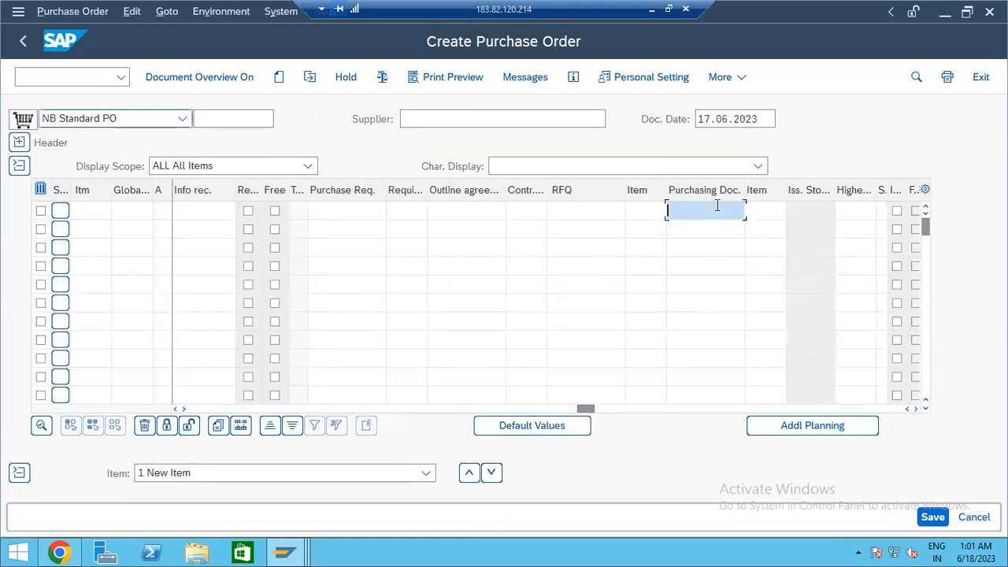
{"action": "left_click", "coordinate": [711, 229]}
{"action": "left_click", "coordinate": [757, 229]}
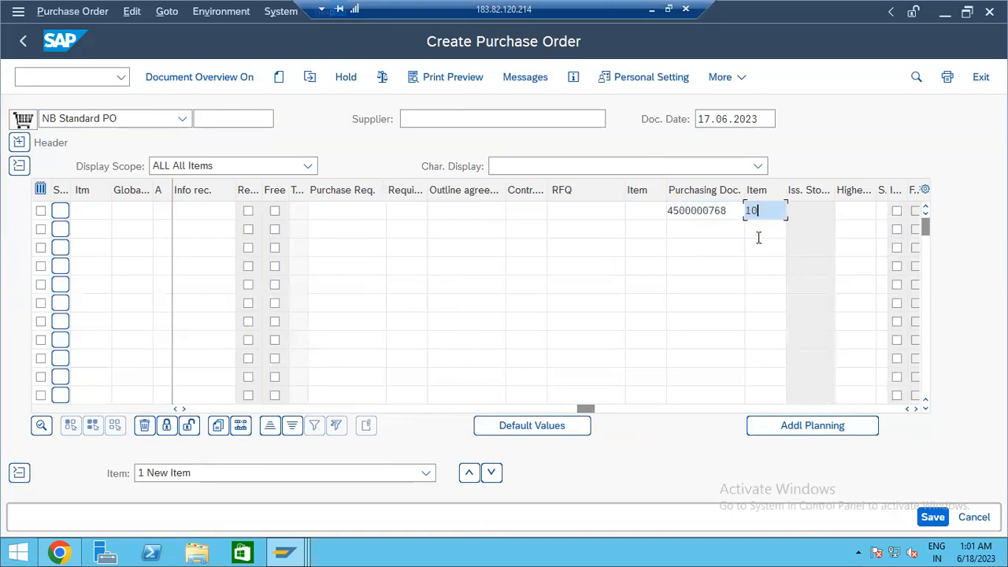
{"action": "key", "text": "Return"}
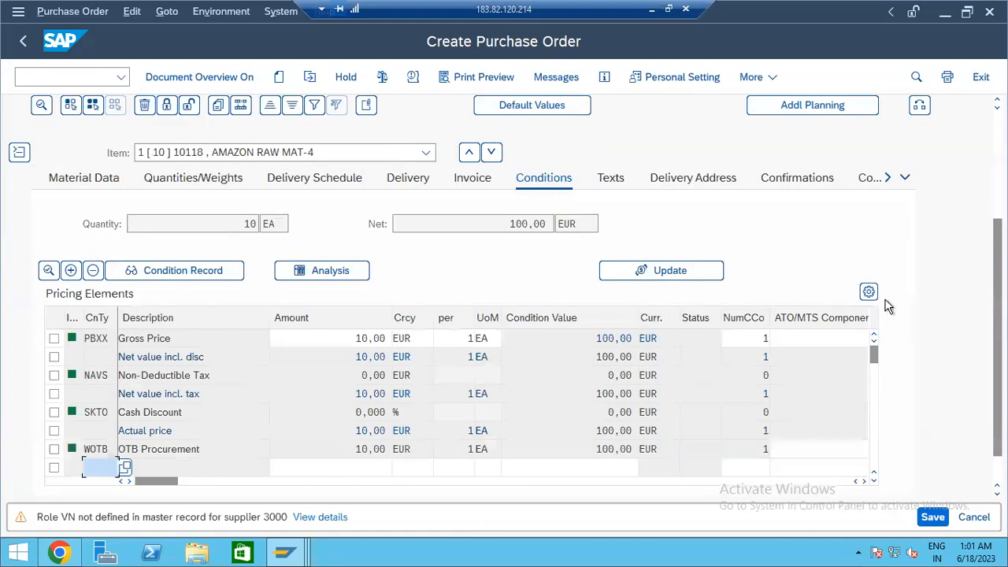
- Review the partners in the new purchase order's header
{"action": "scroll", "coordinate": [505, 300], "scroll_direction": "up", "scroll_amount": 3}
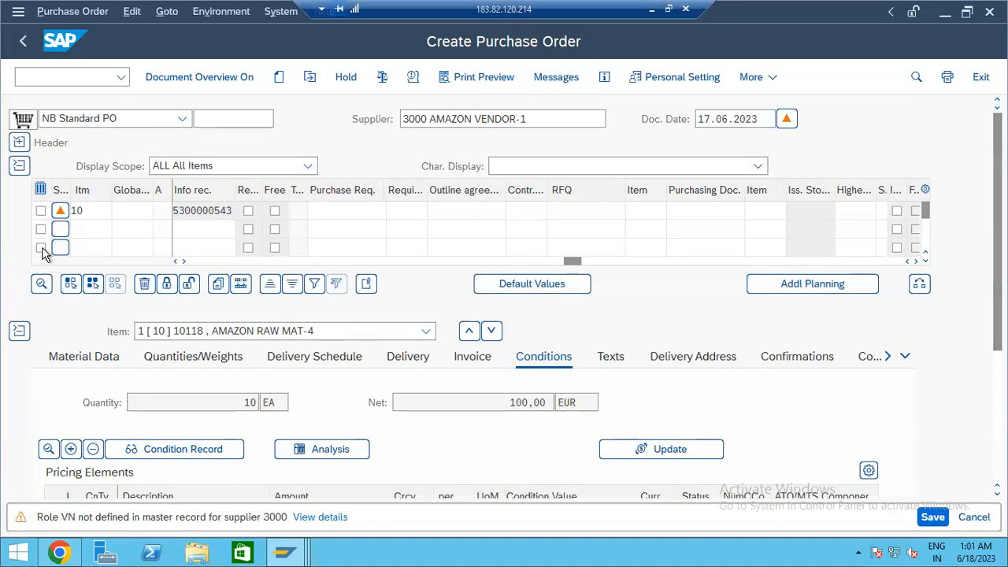
{"action": "left_click", "coordinate": [18, 144]}
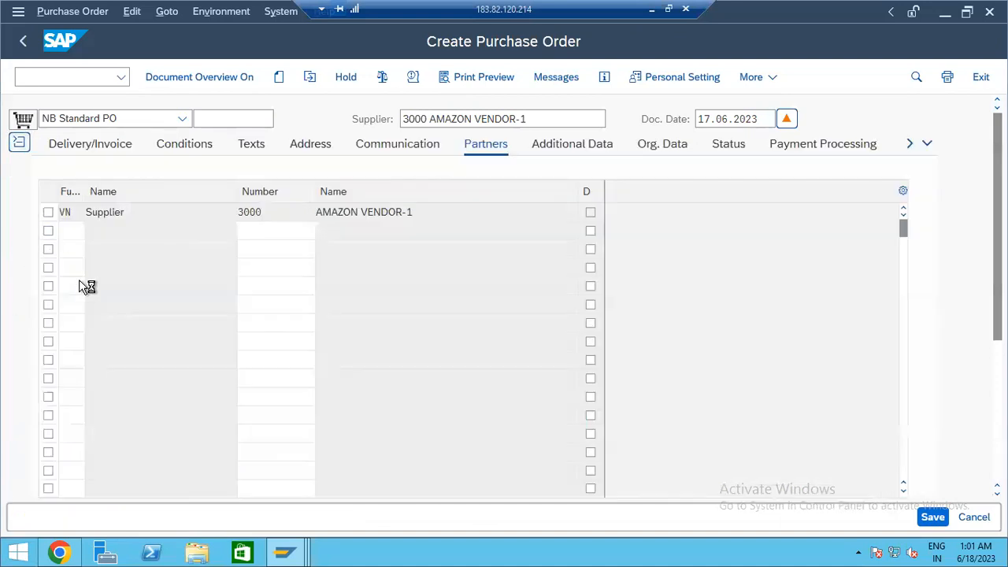
{"action": "left_click", "coordinate": [19, 144]}
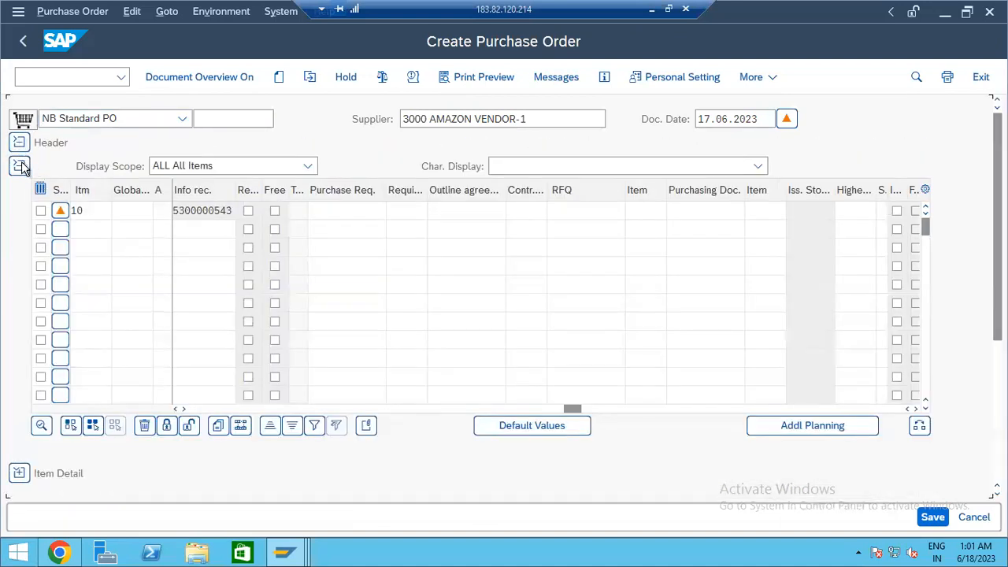
{"action": "left_click", "coordinate": [19, 144]}
{"action": "left_click", "coordinate": [19, 147]}
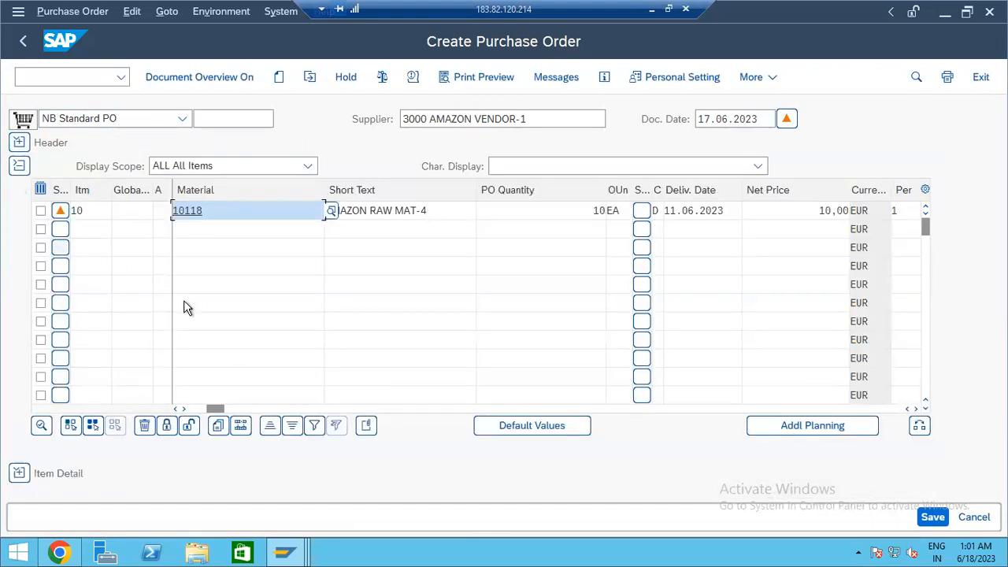
- Back in the browser, open the details of 'Test case for PO workflow'
{"action": "key", "text": "alt+Tab"}
{"action": "key", "text": "alt+Tab"}
{"action": "key", "text": "Tab"}
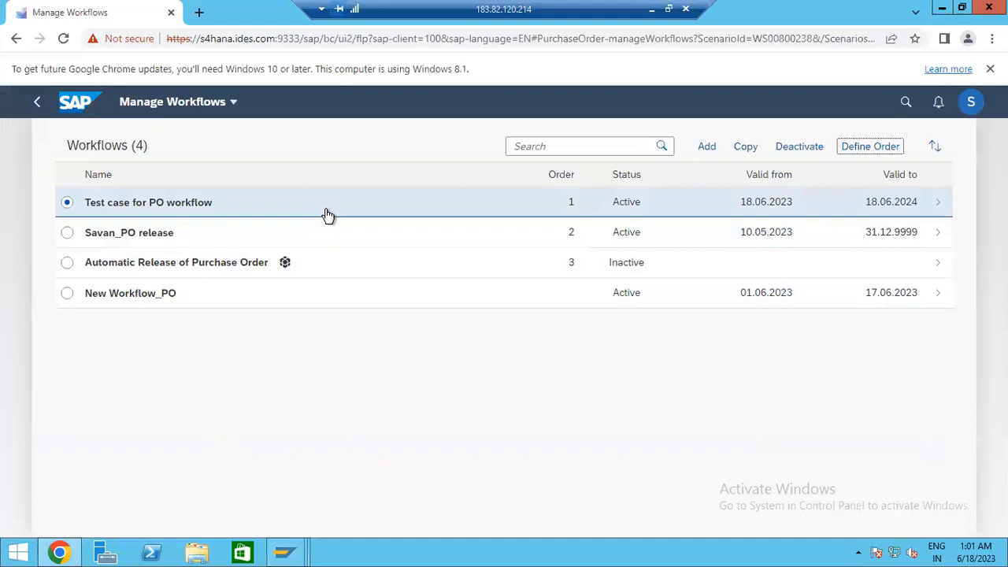
{"action": "left_click", "coordinate": [328, 214]}
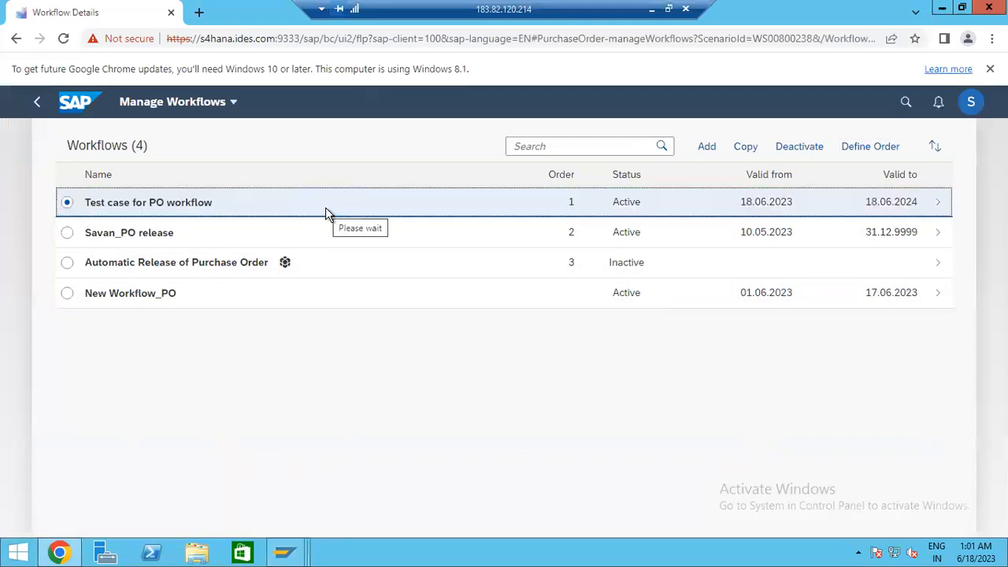
- Open step FIRST from the workflow's Step Sequence
{"action": "scroll", "coordinate": [497, 355], "scroll_direction": "down", "scroll_amount": 4}
{"action": "scroll", "coordinate": [495, 352], "scroll_direction": "up", "scroll_amount": 5}
{"action": "scroll", "coordinate": [496, 351], "scroll_direction": "down", "scroll_amount": 5}
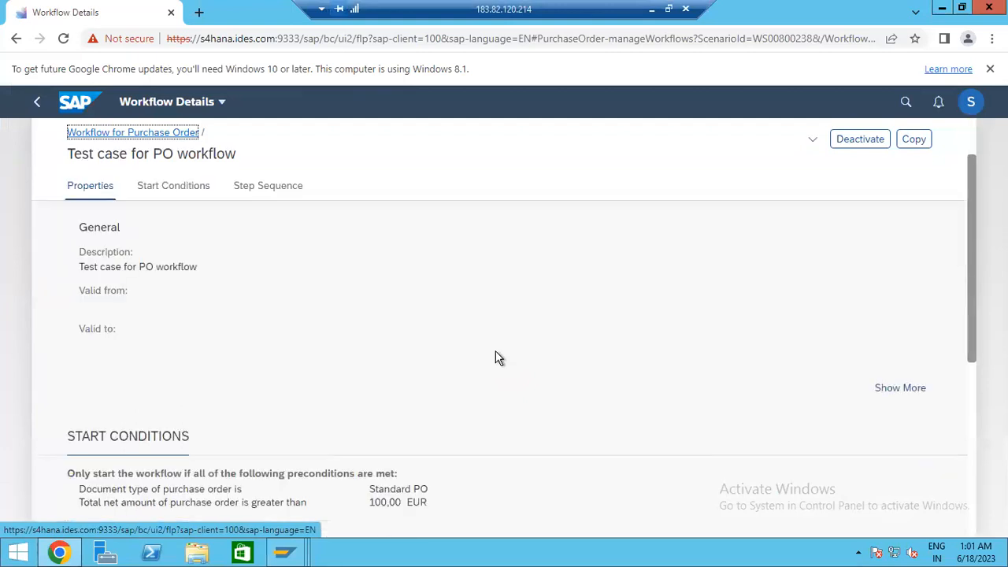
{"action": "scroll", "coordinate": [496, 354], "scroll_direction": "down", "scroll_amount": 1}
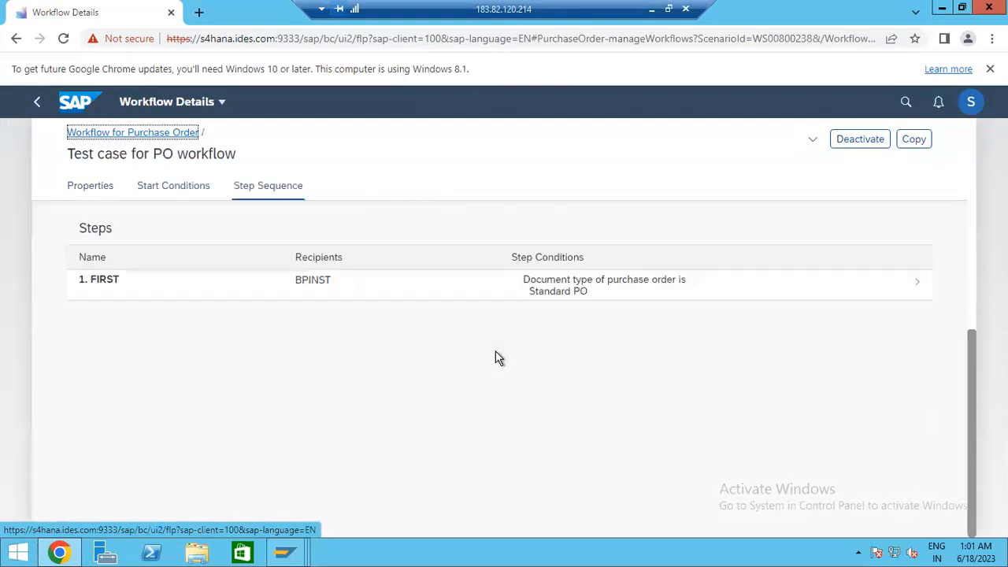
{"action": "left_click", "coordinate": [482, 293]}
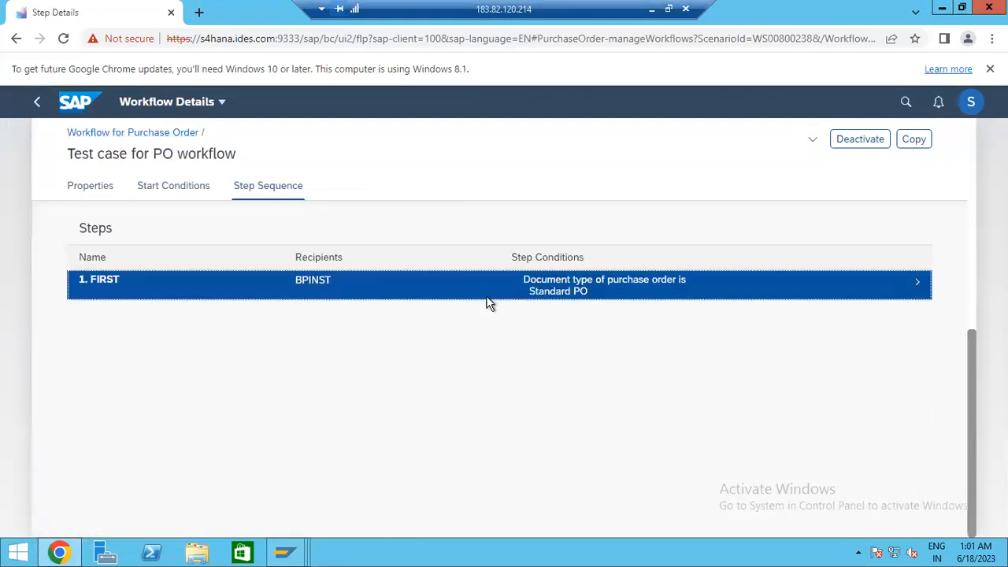
- Review step FIRST's recipient, Standard PO condition and rejection handling
{"action": "scroll", "coordinate": [492, 382], "scroll_direction": "down", "scroll_amount": 2}
{"action": "scroll", "coordinate": [462, 383], "scroll_direction": "down", "scroll_amount": 1}
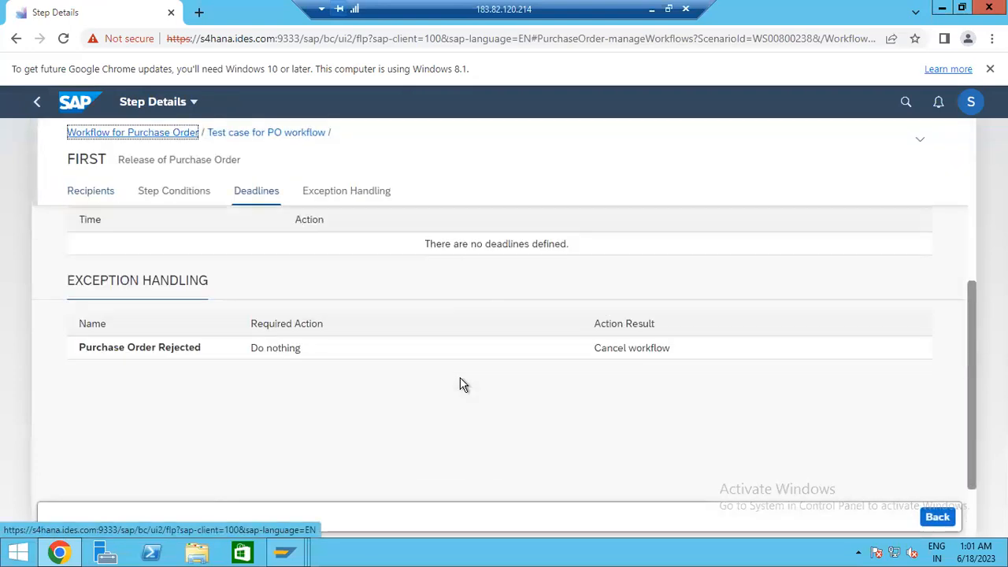
{"action": "scroll", "coordinate": [462, 383], "scroll_direction": "up", "scroll_amount": 5}
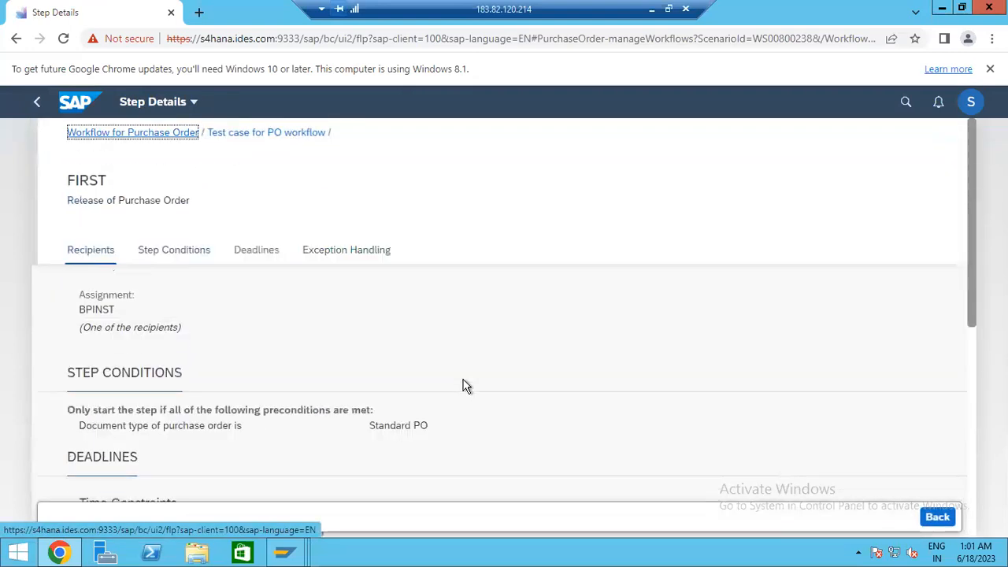
{"action": "scroll", "coordinate": [463, 384], "scroll_direction": "down", "scroll_amount": 2}
{"action": "scroll", "coordinate": [434, 365], "scroll_direction": "up", "scroll_amount": 3}
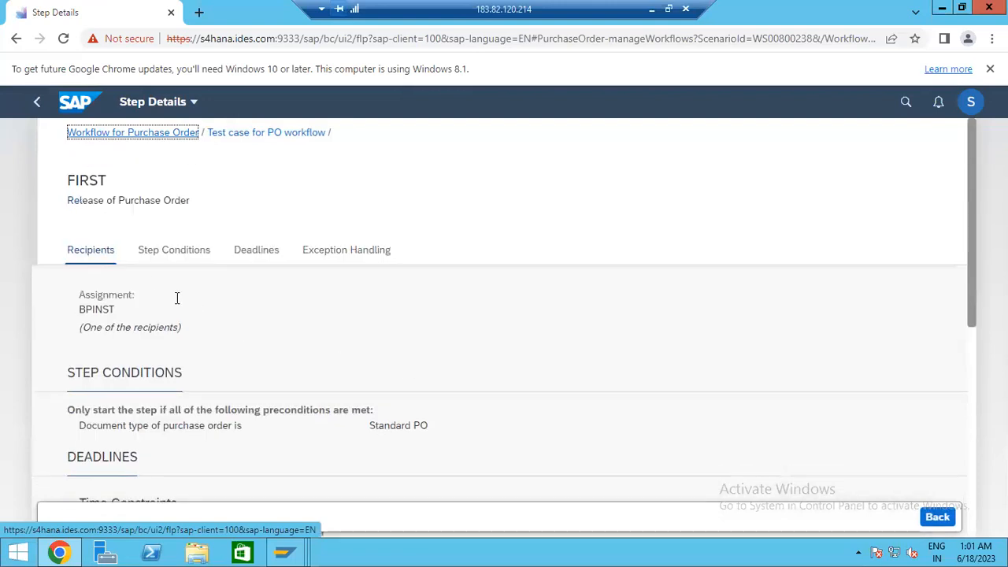
{"action": "left_click", "coordinate": [158, 253]}
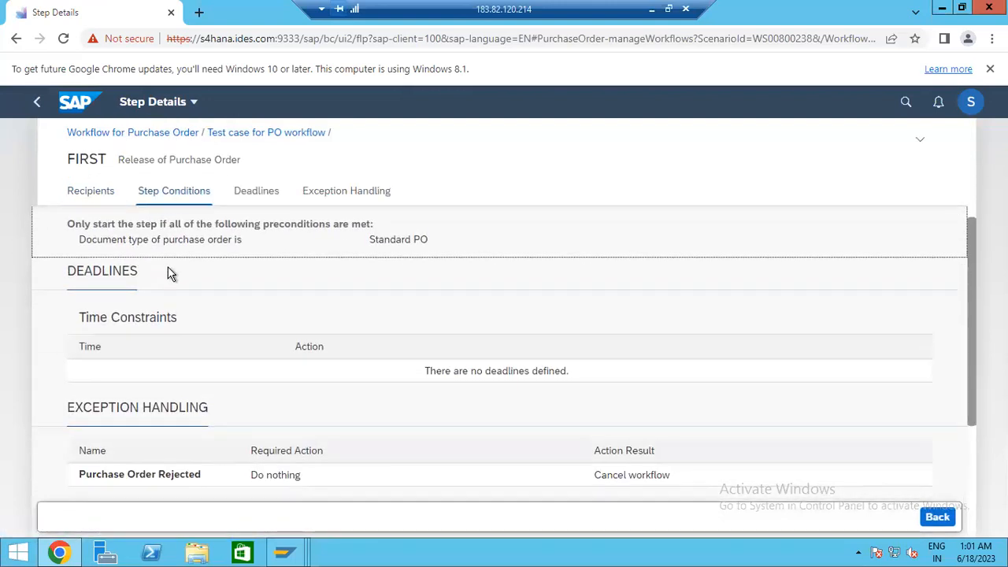
{"action": "scroll", "coordinate": [165, 268], "scroll_direction": "down", "scroll_amount": 2}
{"action": "scroll", "coordinate": [169, 272], "scroll_direction": "up", "scroll_amount": 5}
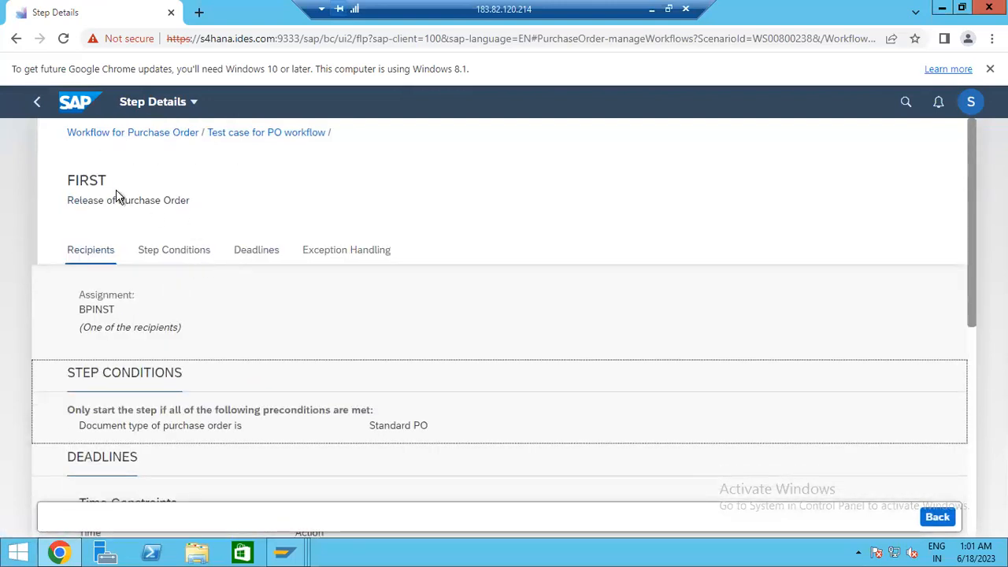
{"action": "left_click", "coordinate": [149, 252]}
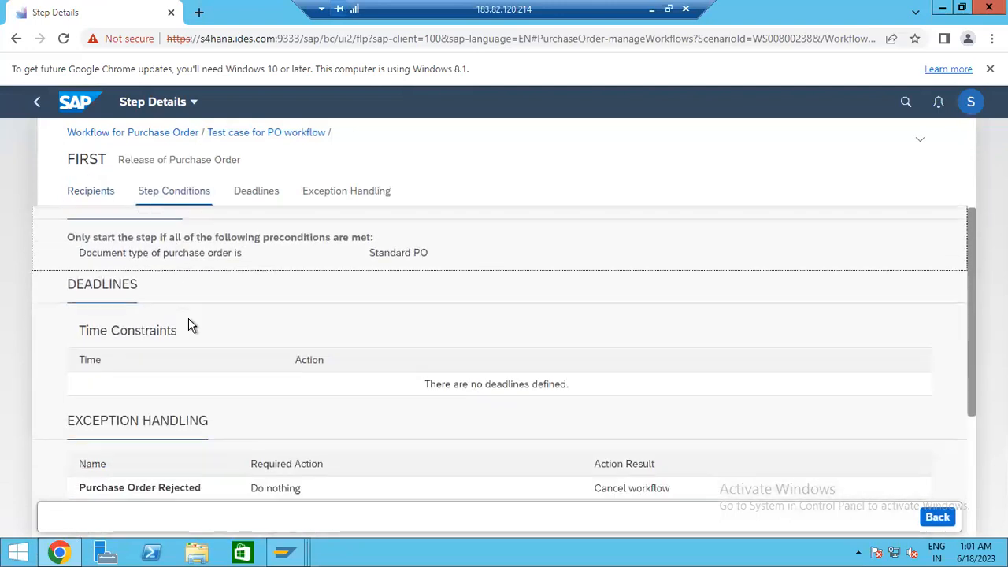
{"action": "scroll", "coordinate": [190, 347], "scroll_direction": "down", "scroll_amount": 3}
{"action": "scroll", "coordinate": [204, 331], "scroll_direction": "up", "scroll_amount": 4}
- Return to the Create Purchase Order window in SAP GUI
{"action": "key", "text": "alt+Tab"}
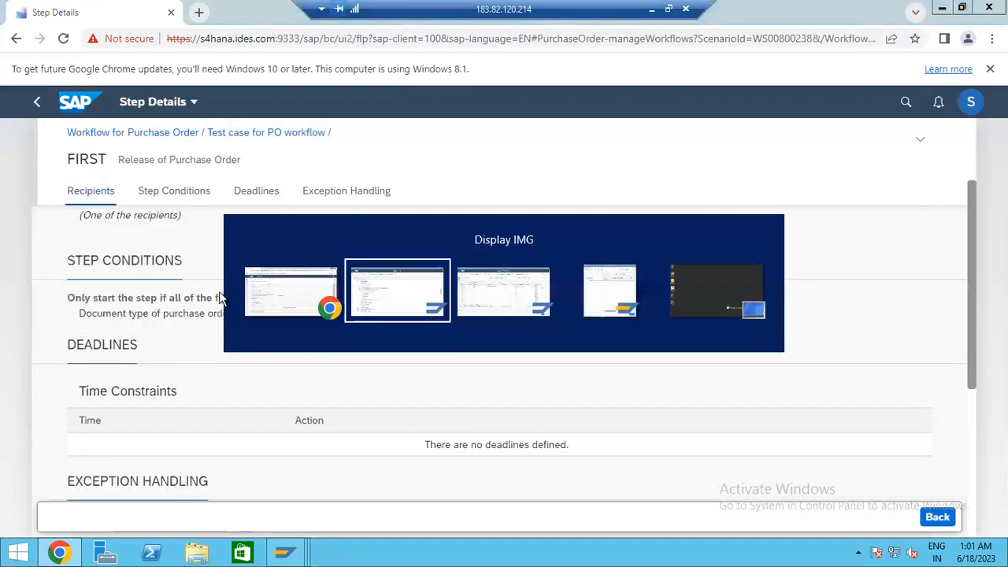
{"action": "key", "text": "alt+Tab"}
{"action": "key", "text": "Tab"}
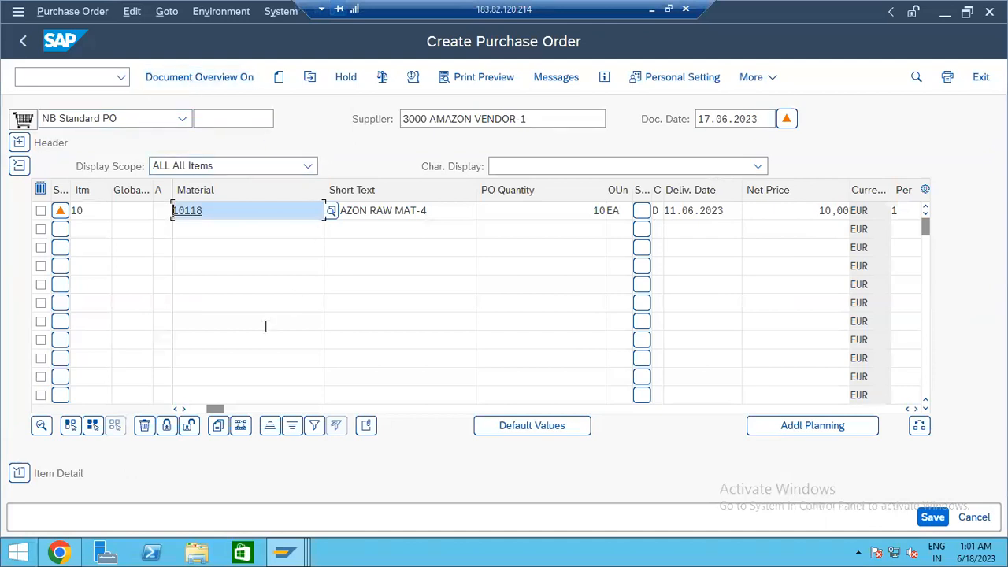
- Run Check on the new purchase order and dismiss the messages
{"action": "left_click_drag", "start_coordinate": [215, 410], "coordinate": [113, 410]}
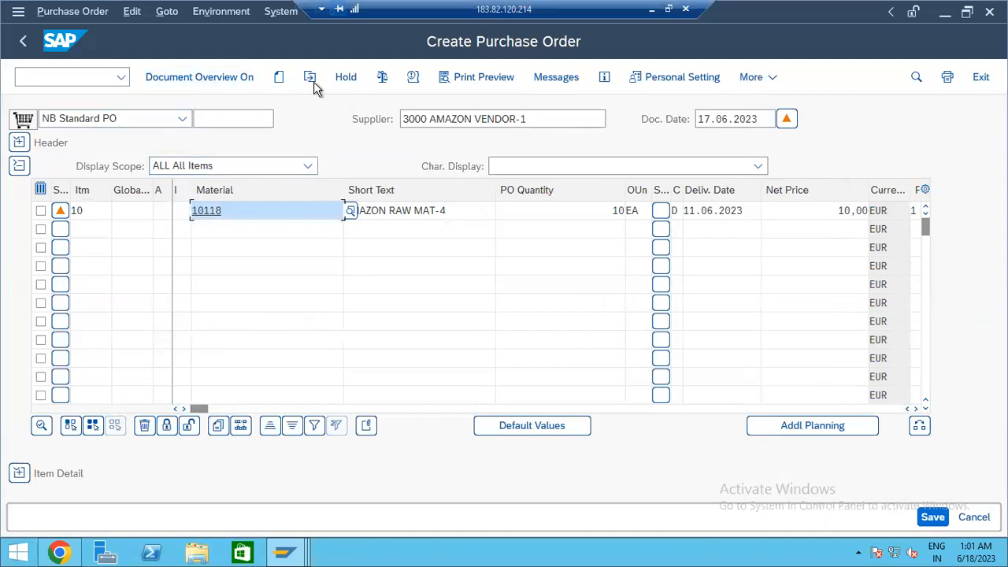
{"action": "left_click", "coordinate": [382, 82]}
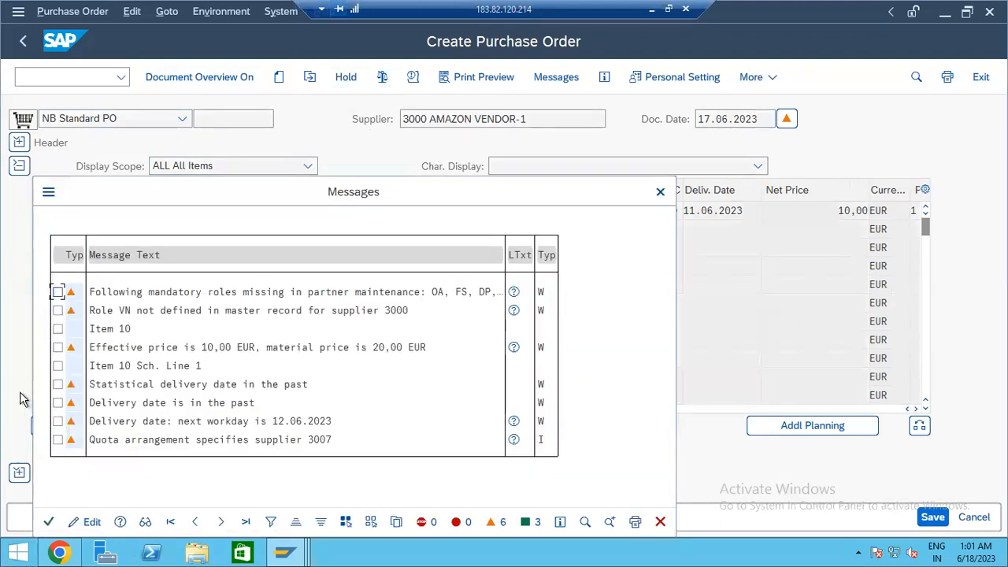
{"action": "key", "text": "Return"}
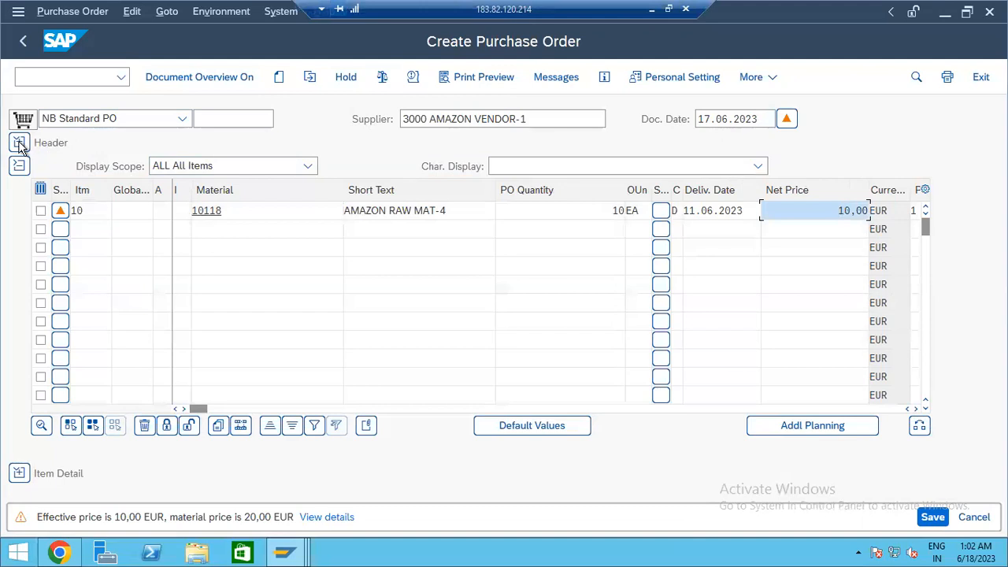
- Show the header's Flexible Workflow tab and refresh it, finding no workflow instance
{"action": "left_click", "coordinate": [20, 143]}
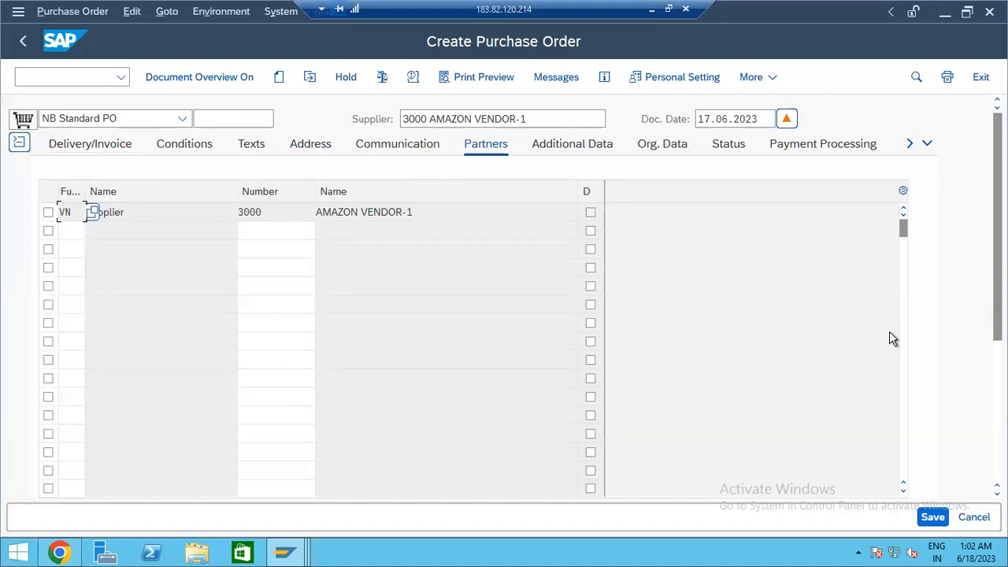
{"action": "left_click", "coordinate": [927, 144]}
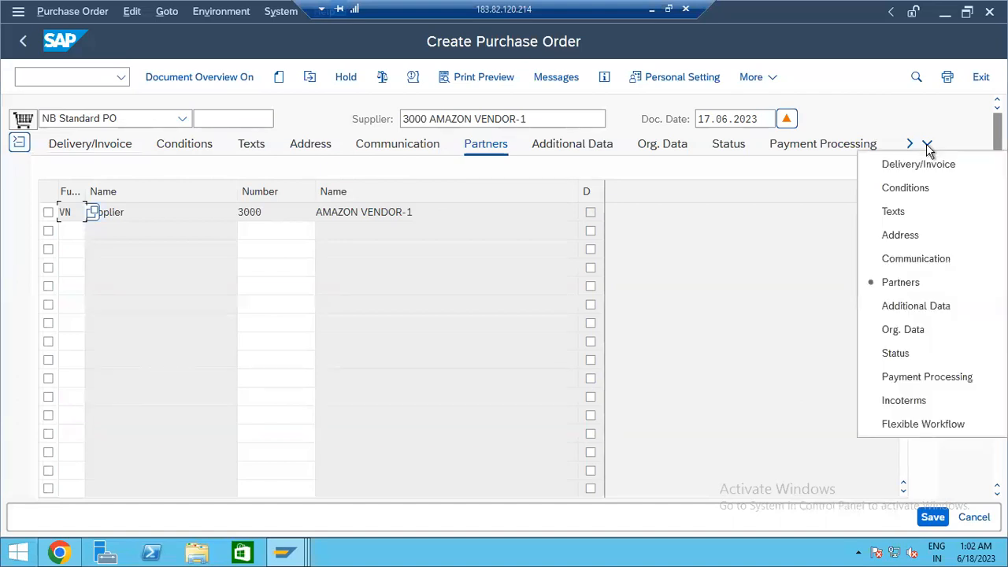
{"action": "left_click", "coordinate": [928, 424]}
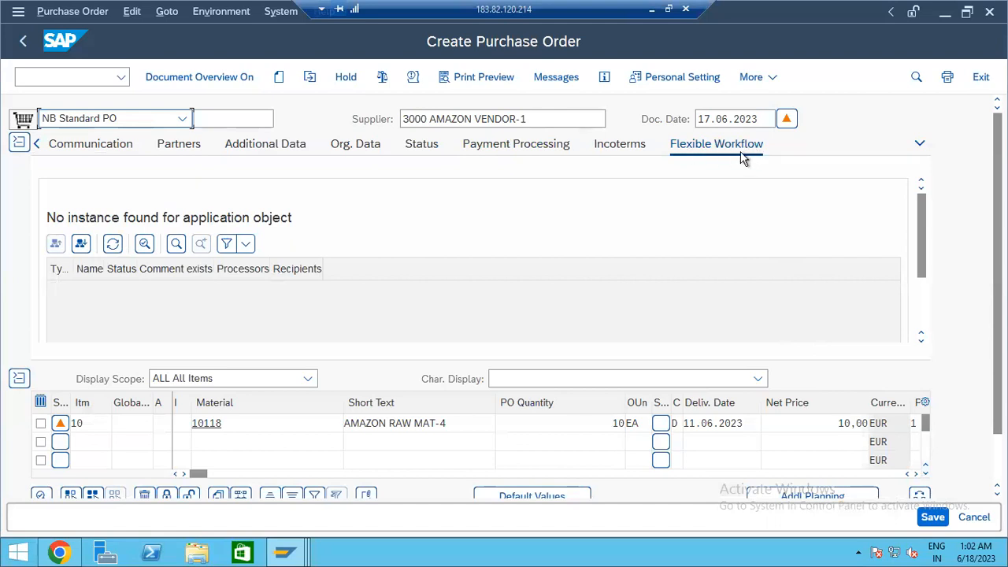
{"action": "left_click", "coordinate": [82, 247]}
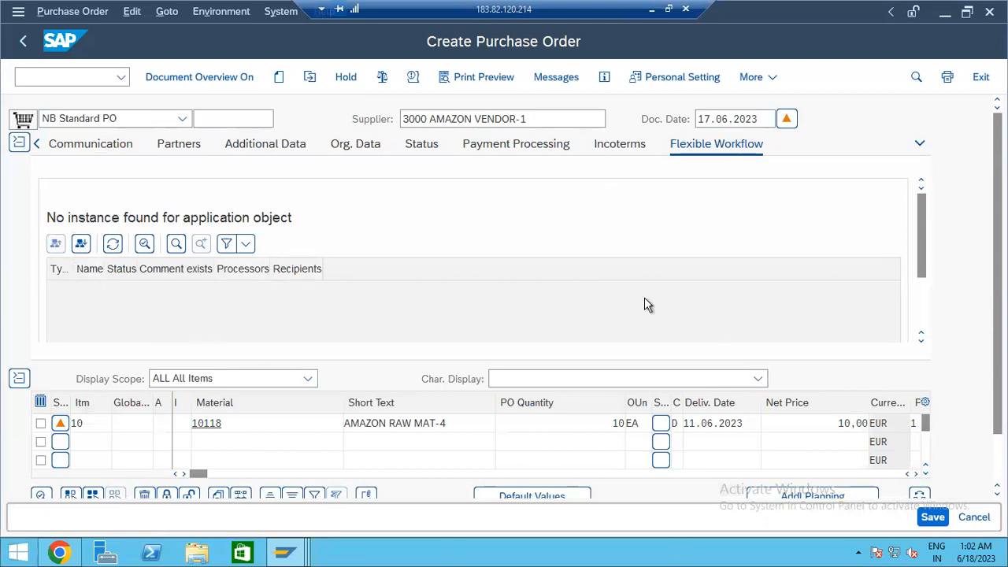
{"action": "left_click", "coordinate": [924, 517]}
{"action": "left_click", "coordinate": [325, 388]}
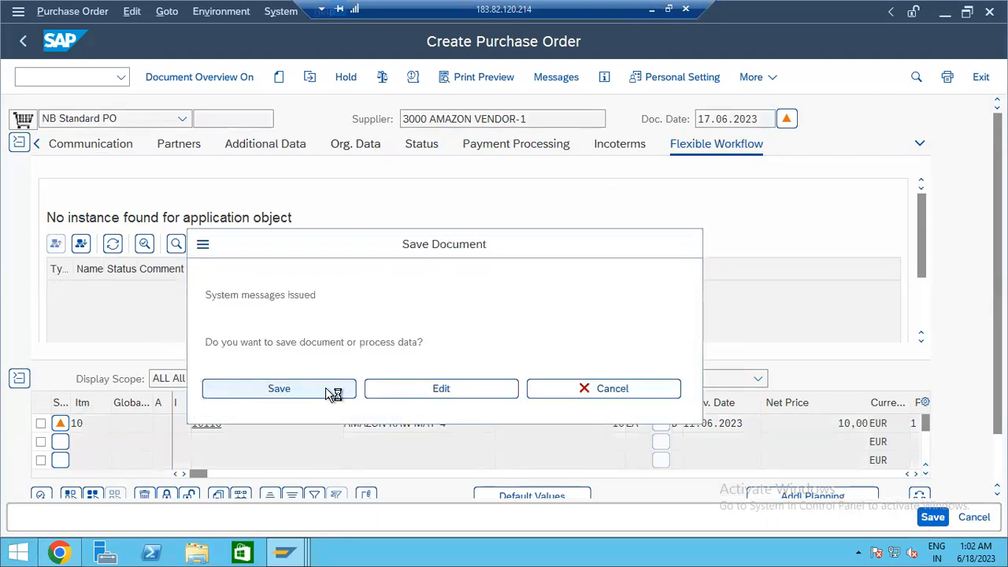
{"action": "left_click", "coordinate": [309, 78]}
{"action": "key", "text": "Return"}
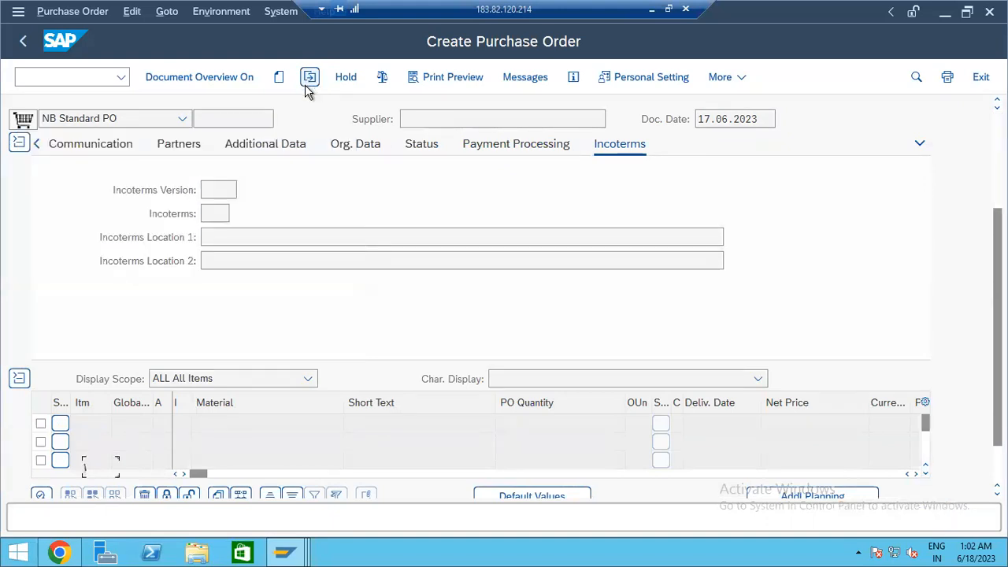
{"action": "left_click", "coordinate": [18, 172]}
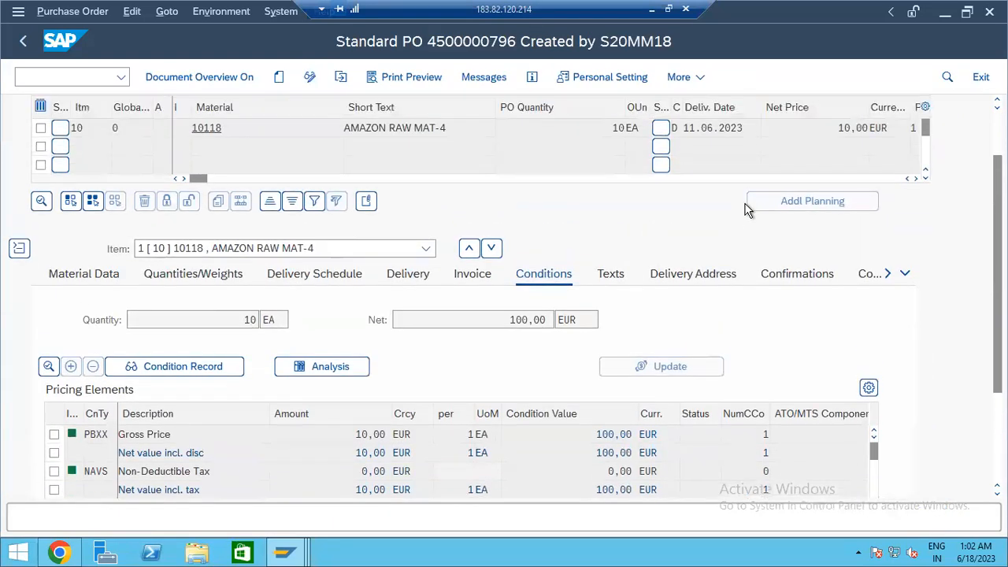
{"action": "left_click", "coordinate": [19, 143]}
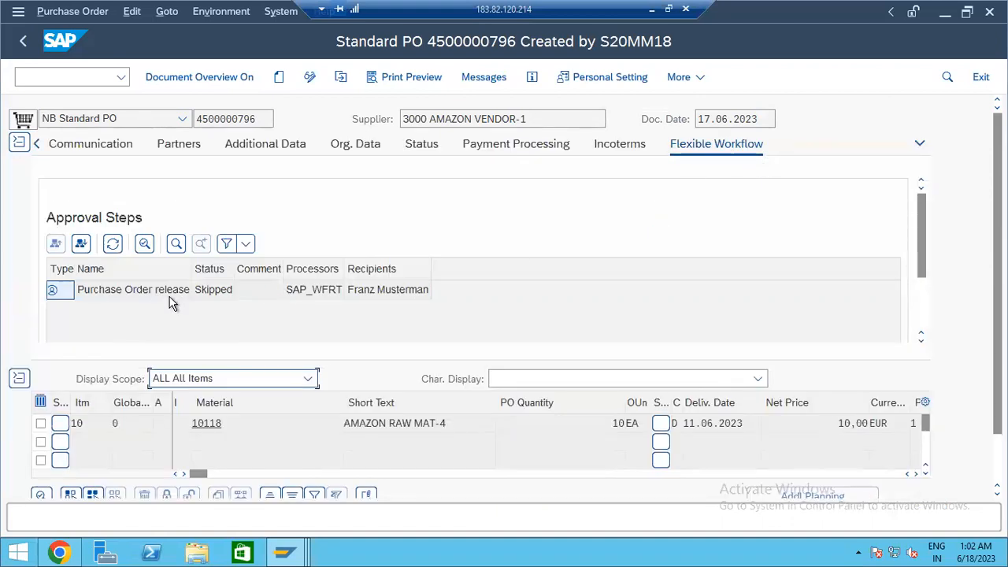
{"action": "double_click", "coordinate": [166, 292]}
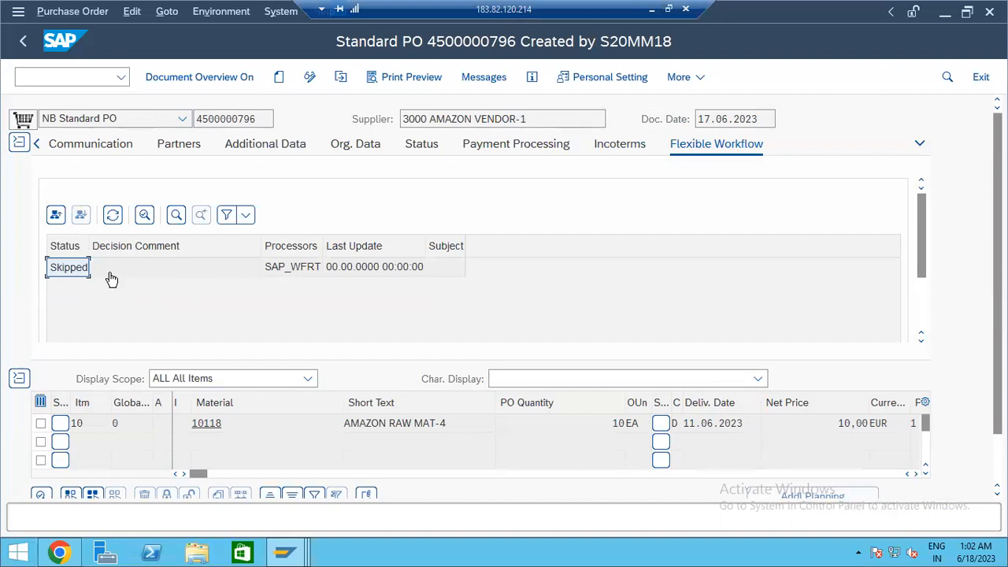
{"action": "left_click", "coordinate": [143, 274]}
{"action": "left_click", "coordinate": [143, 271]}
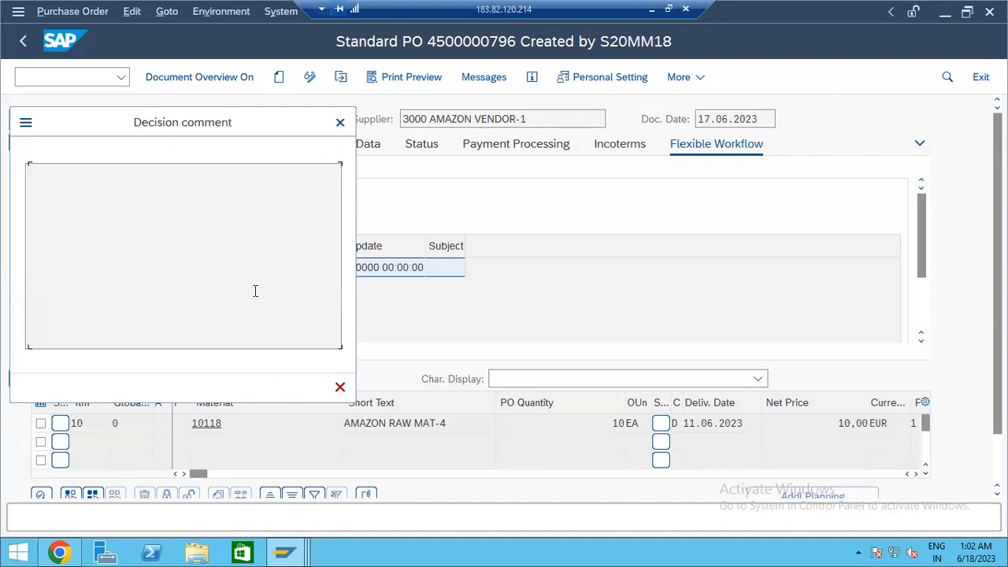
{"action": "left_click", "coordinate": [340, 387]}
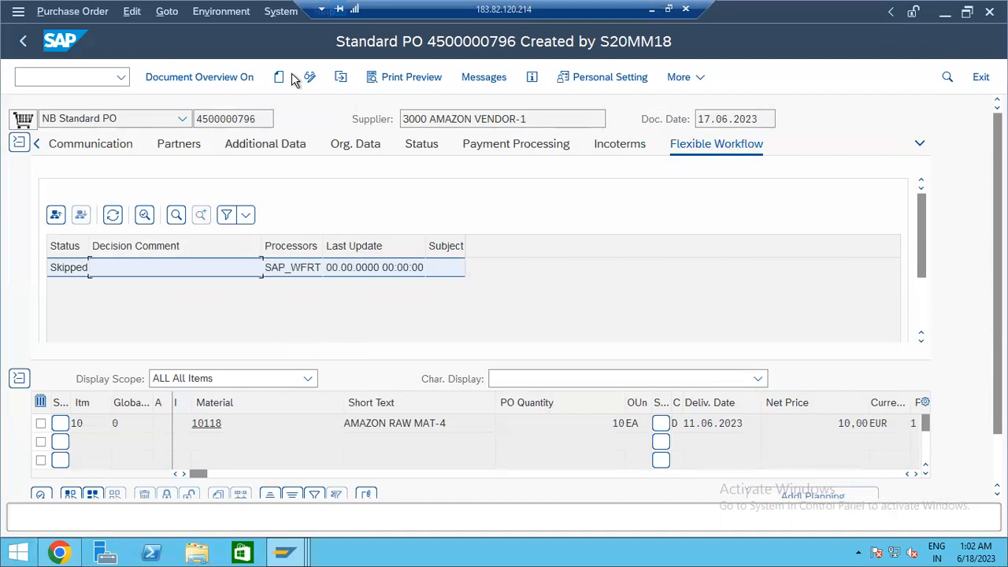
{"action": "left_click", "coordinate": [339, 79]}
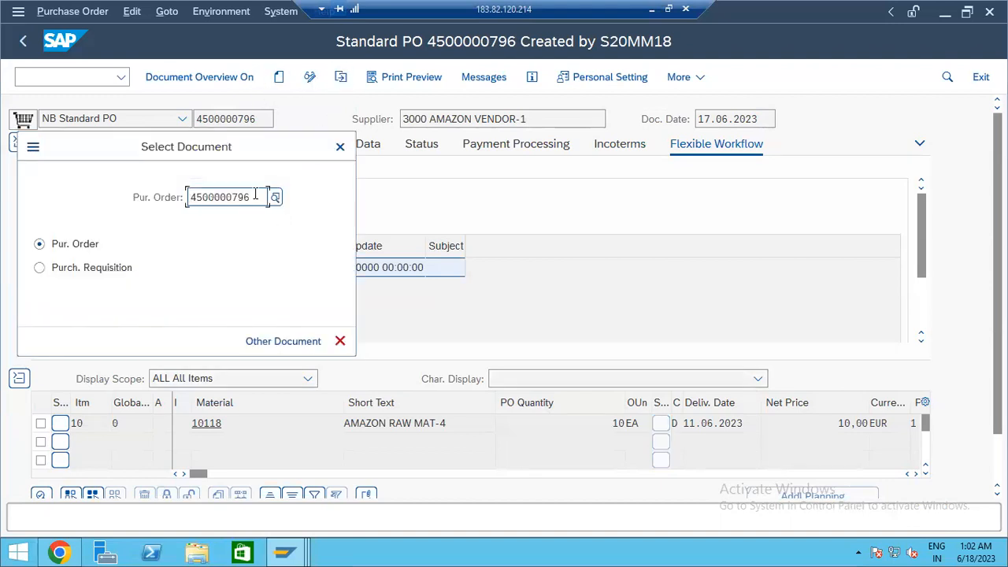
{"action": "key", "text": "BackSpace"}
{"action": "type", "text": "5"}
{"action": "key", "text": "Return"}
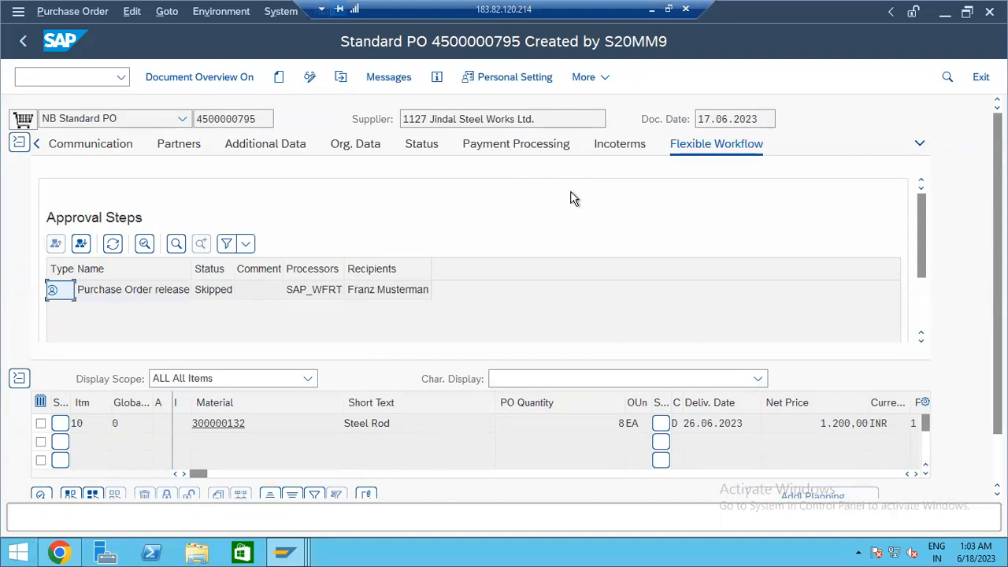
{"action": "left_click", "coordinate": [340, 76]}
{"action": "left_click", "coordinate": [254, 198]}
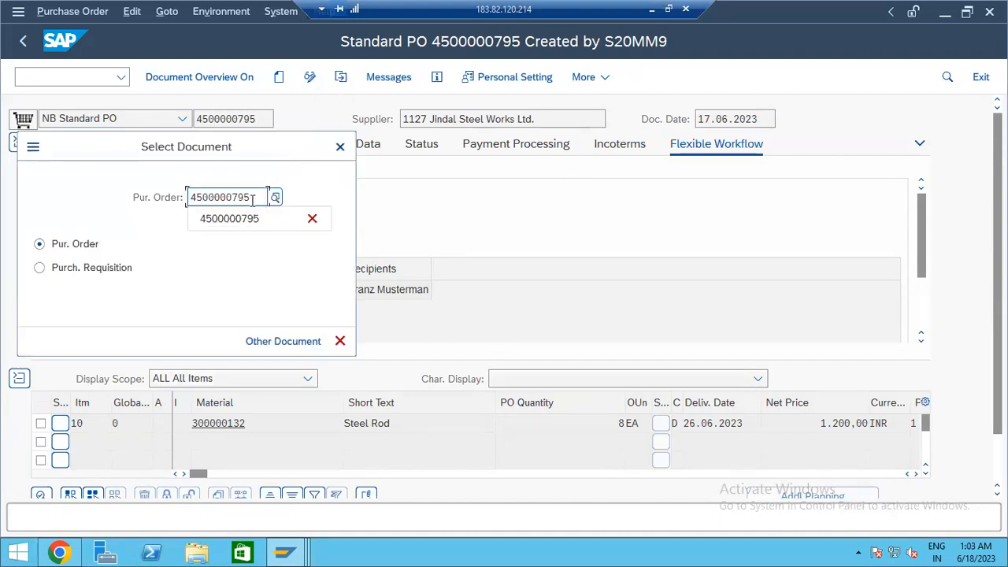
{"action": "key", "text": "BackSpace"}
{"action": "type", "text": "4"}
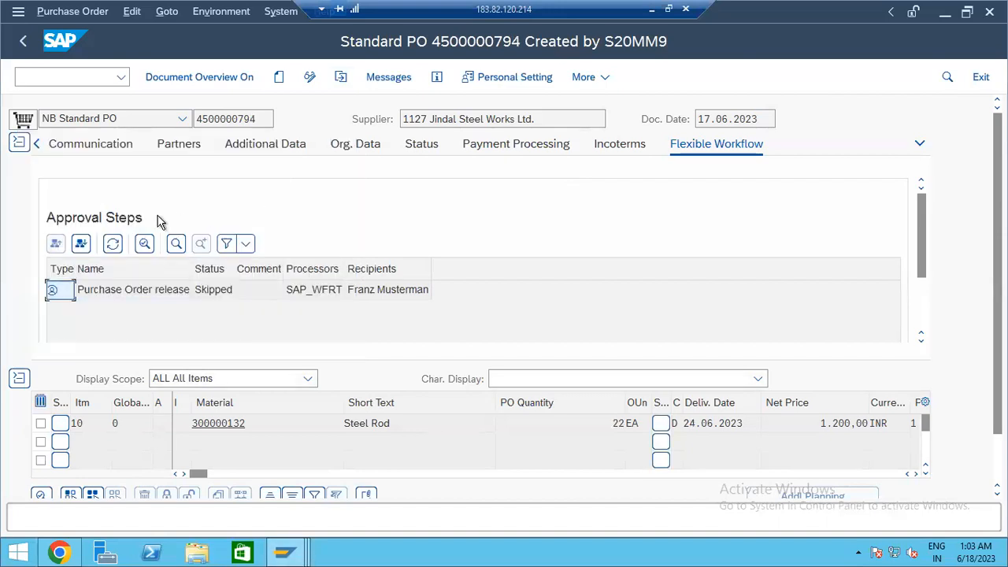
{"action": "left_click", "coordinate": [100, 295]}
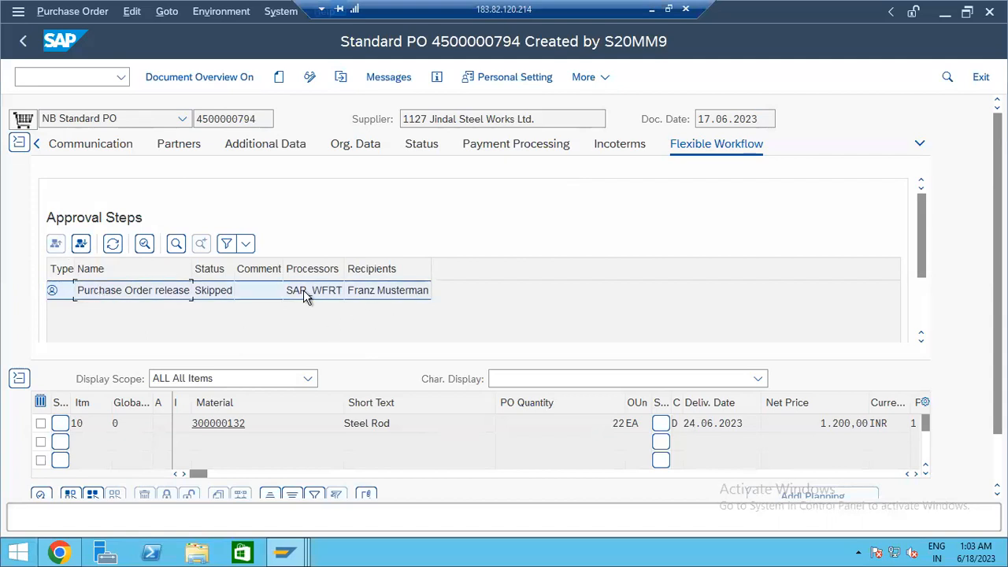
{"action": "left_click", "coordinate": [80, 246]}
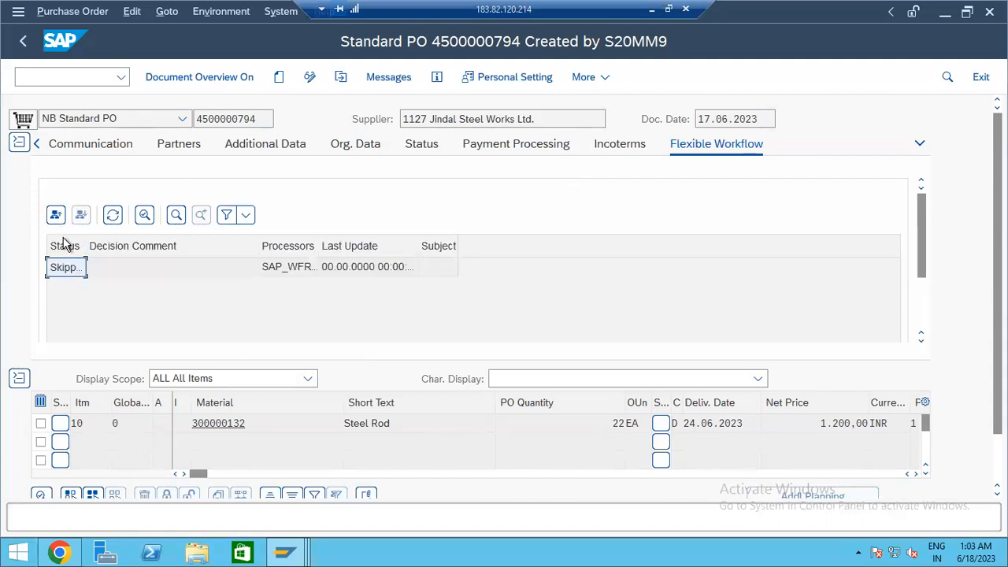
{"action": "left_click", "coordinate": [57, 239]}
{"action": "double_click", "coordinate": [304, 286]}
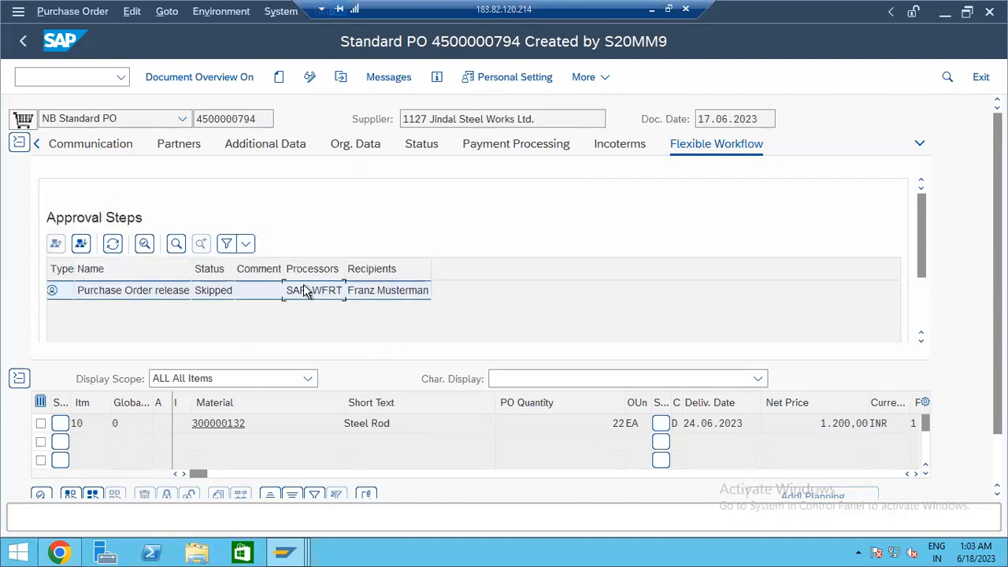
{"action": "left_click", "coordinate": [281, 269]}
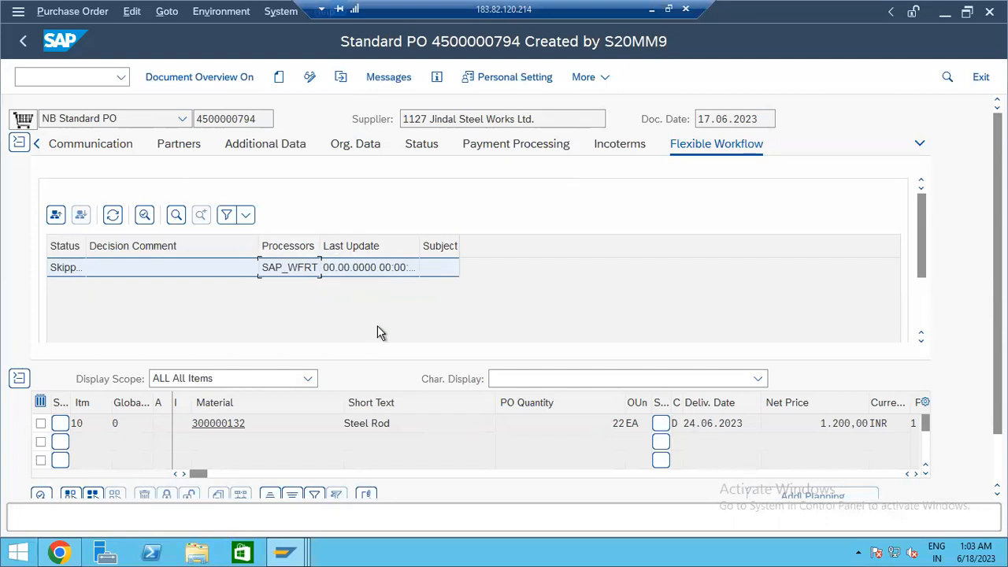
- Open the s4hana logon screen from SAP Logon
{"action": "mouse_move", "coordinate": [295, 554]}
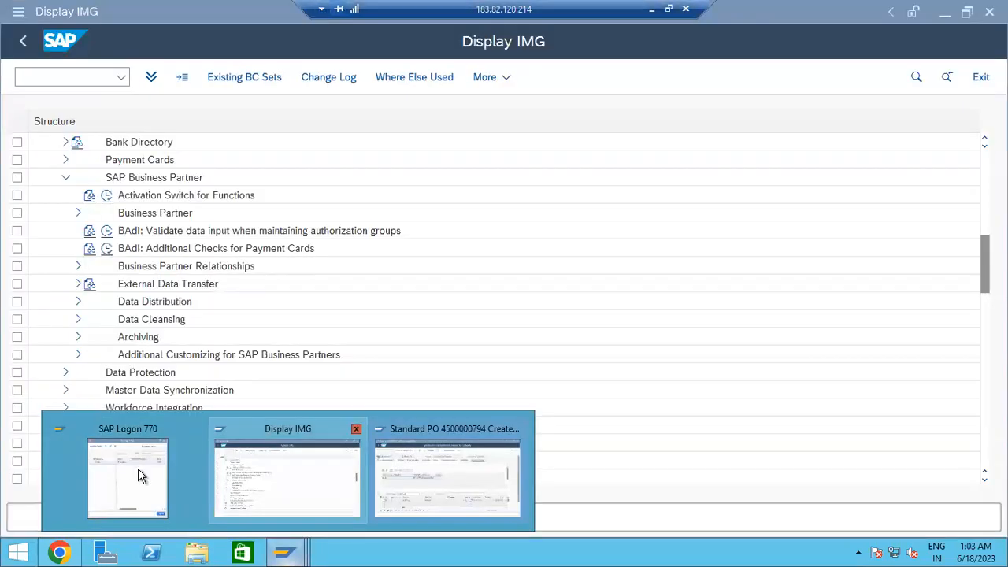
{"action": "left_click", "coordinate": [138, 472]}
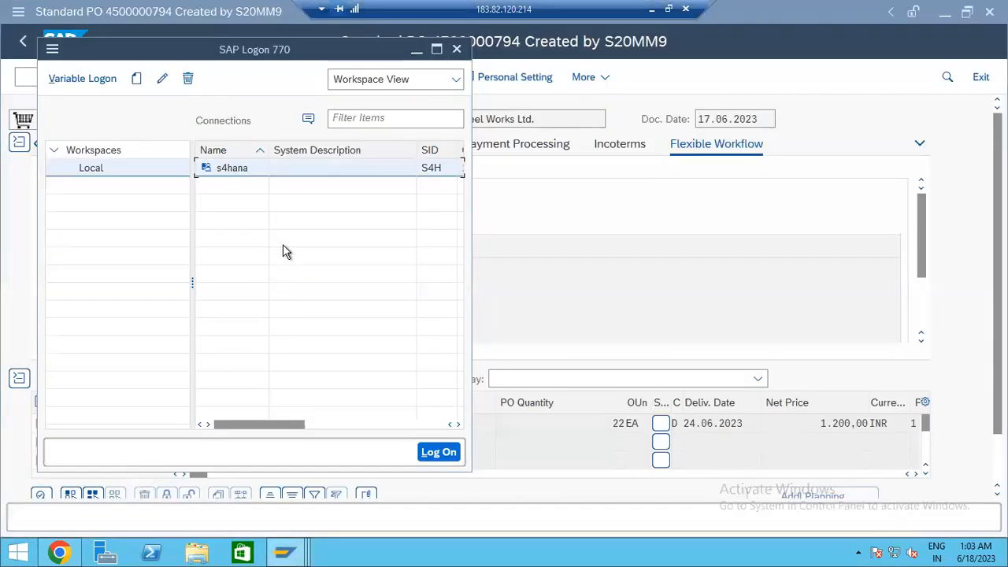
{"action": "double_click", "coordinate": [281, 169]}
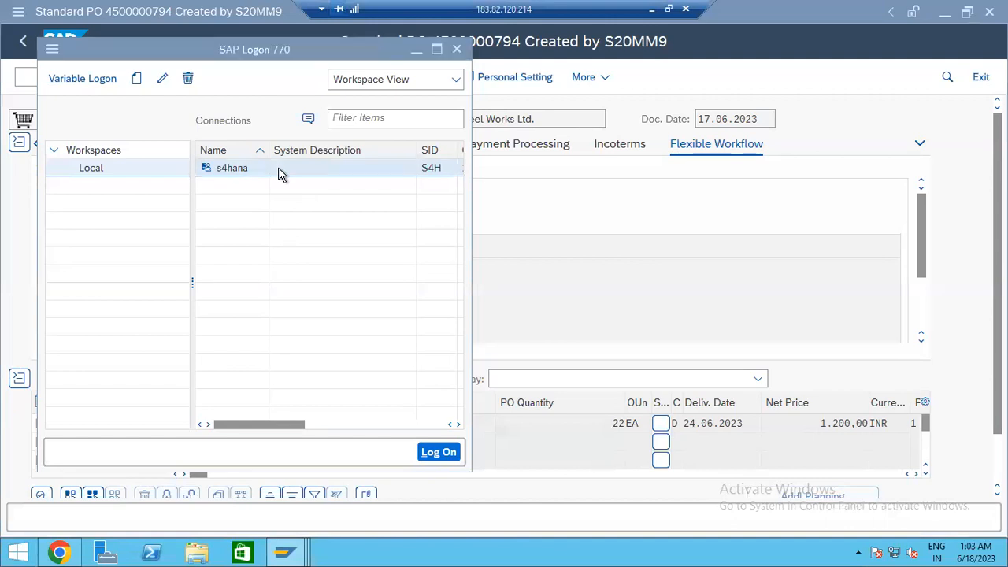
- Log on as the other saved user from the User field history, entering its password
{"action": "left_click", "coordinate": [198, 174]}
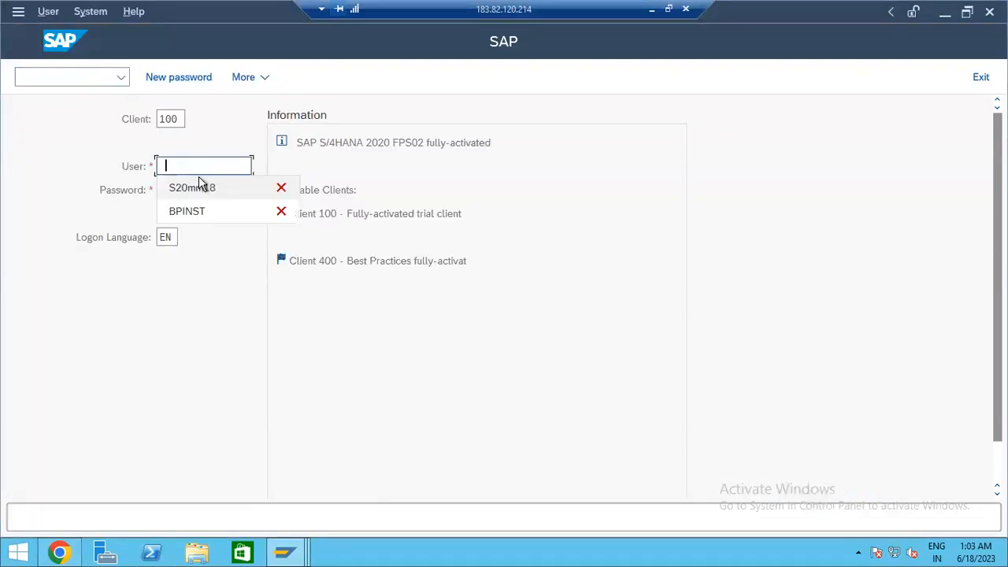
{"action": "left_click", "coordinate": [196, 165]}
{"action": "left_click", "coordinate": [196, 165]}
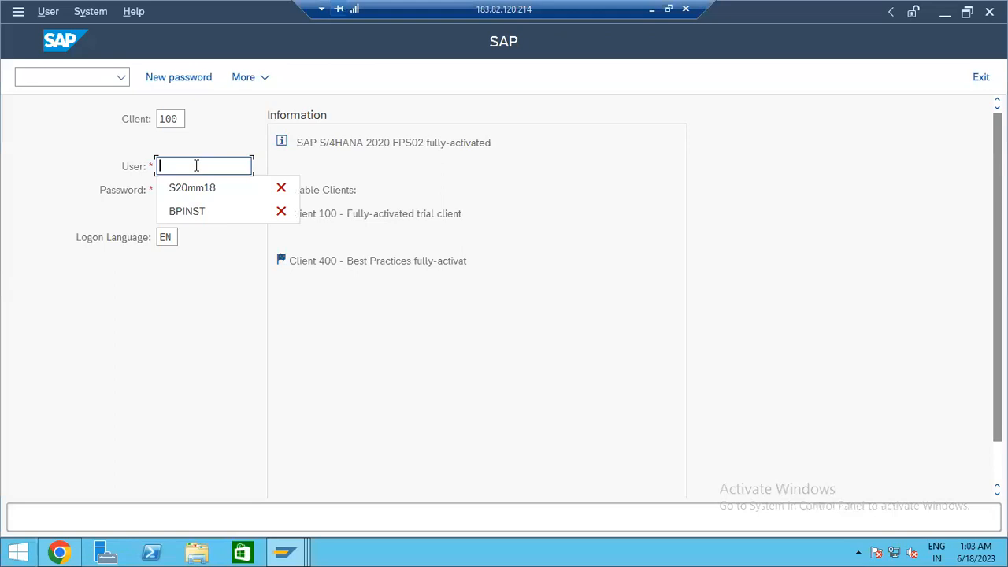
{"action": "key", "text": "Down"}
{"action": "key", "text": "Return"}
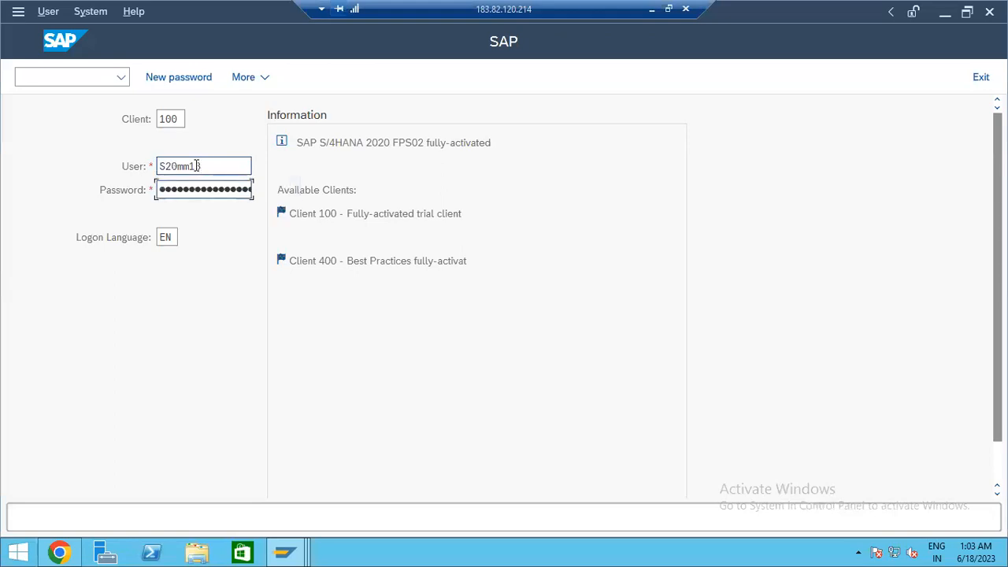
{"action": "left_click", "coordinate": [197, 166]}
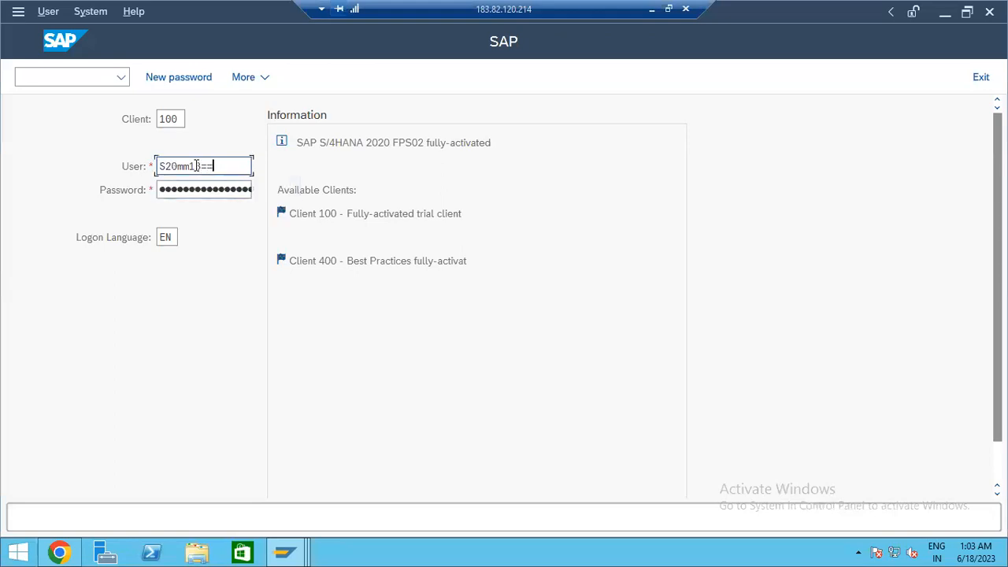
{"action": "key", "text": "BackSpace"}
{"action": "key", "text": "BackSpace"}
{"action": "key", "text": "BackSpace"}
{"action": "key", "text": "BackSpace"}
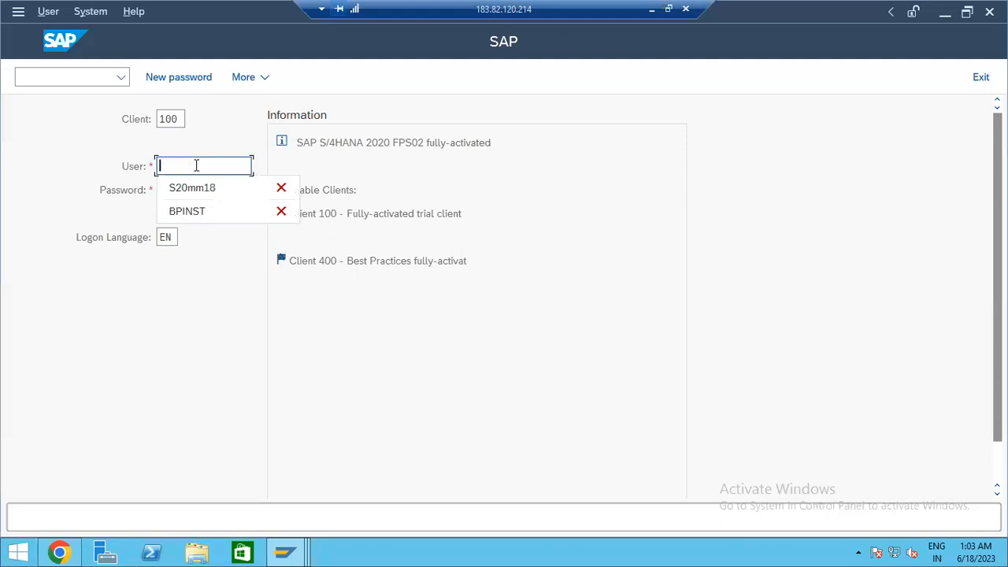
{"action": "key", "text": "Down"}
{"action": "key", "text": "Down"}
{"action": "key", "text": "Tab"}
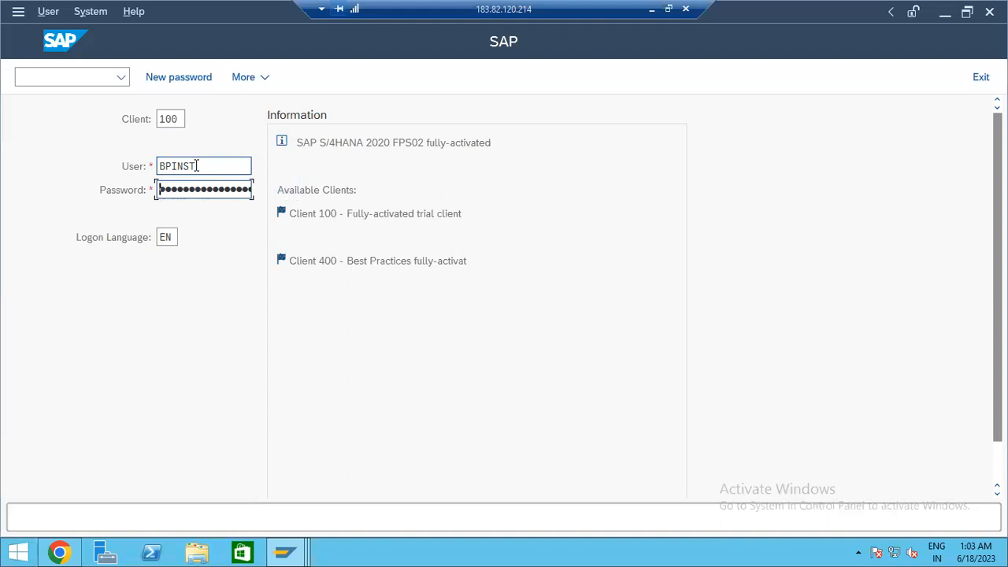
{"action": "key", "text": "Return"}
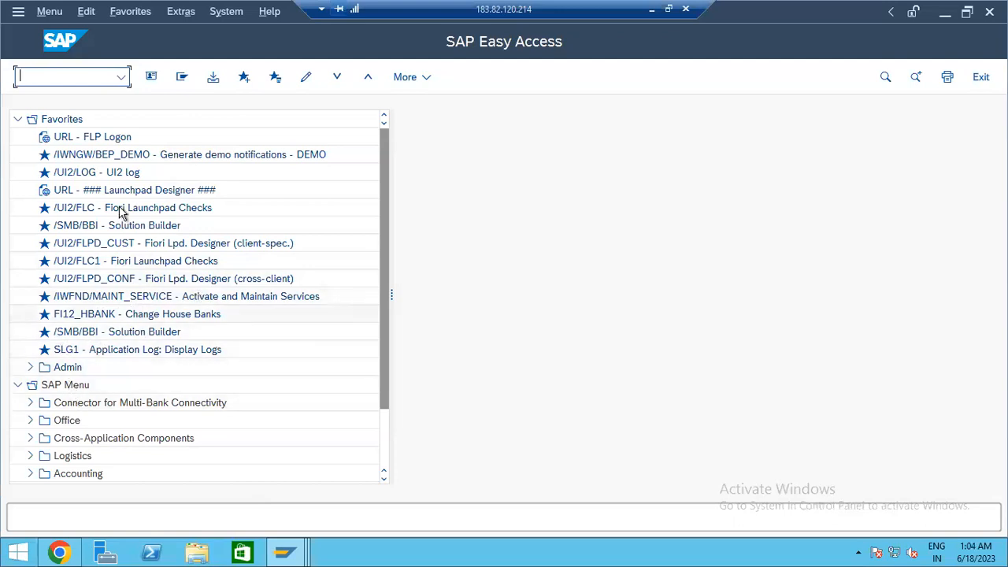
{"action": "double_click", "coordinate": [110, 138]}
{"action": "left_click", "coordinate": [276, 313]}
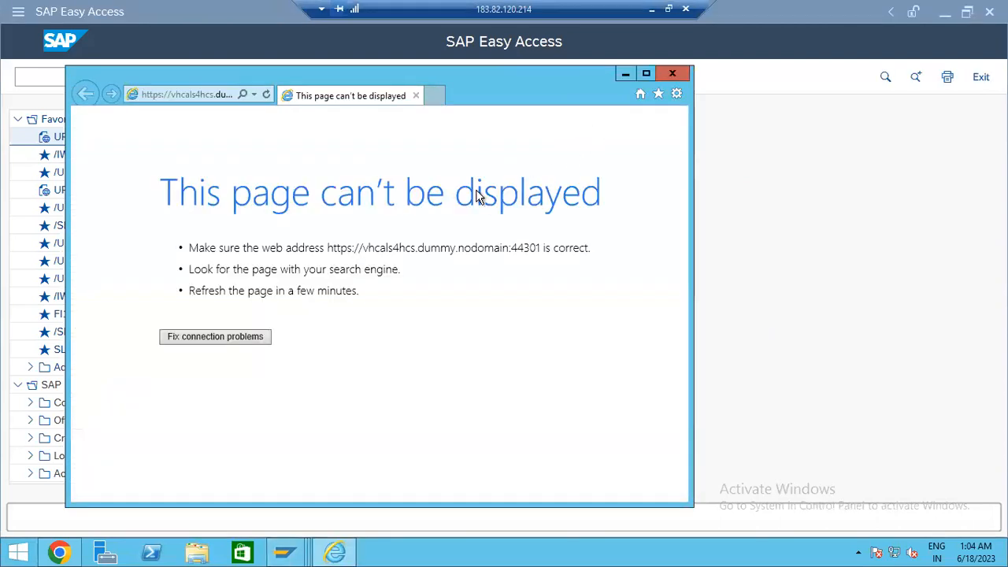
{"action": "left_click", "coordinate": [200, 340]}
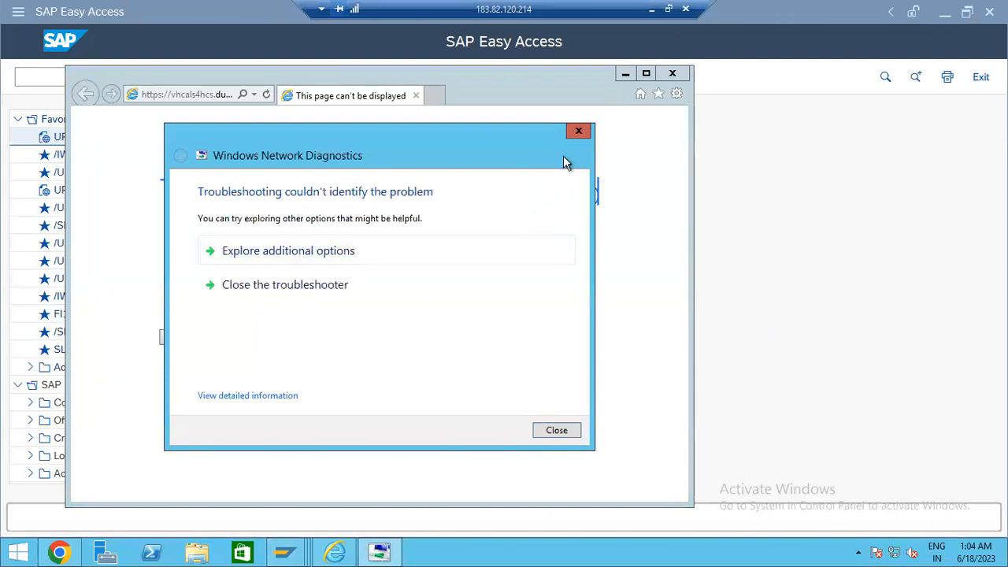
{"action": "left_click", "coordinate": [579, 130]}
{"action": "left_click", "coordinate": [672, 74]}
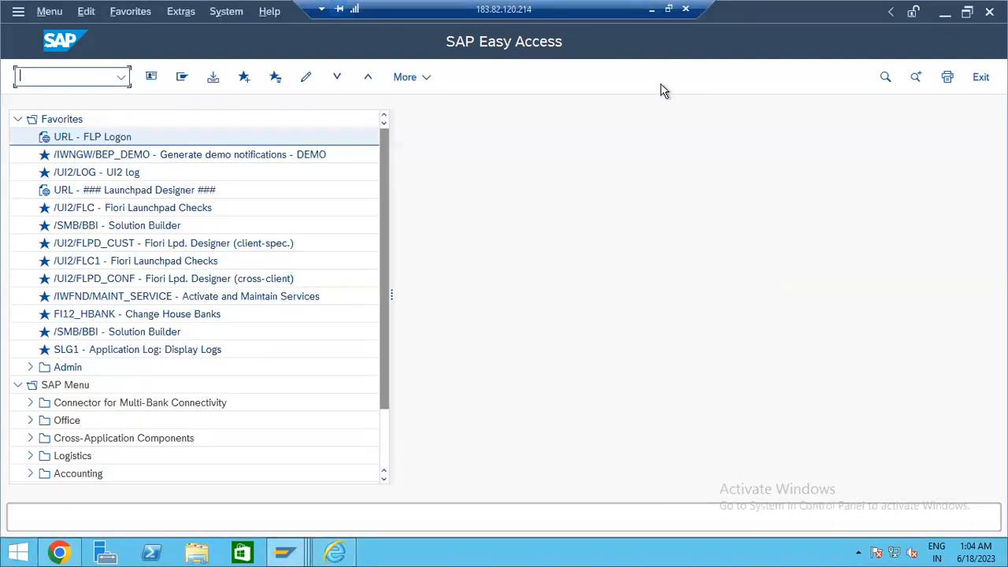
- Sign out of Fiori Launchpad from the step details page and return to SAP Easy Access
{"action": "left_click", "coordinate": [59, 552]}
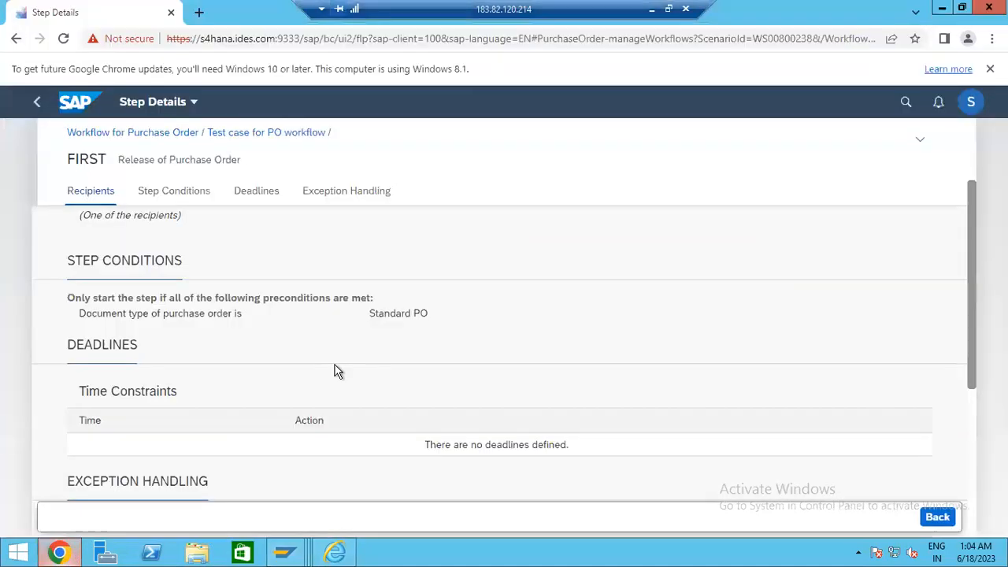
{"action": "scroll", "coordinate": [964, 150], "scroll_direction": "up", "scroll_amount": 3}
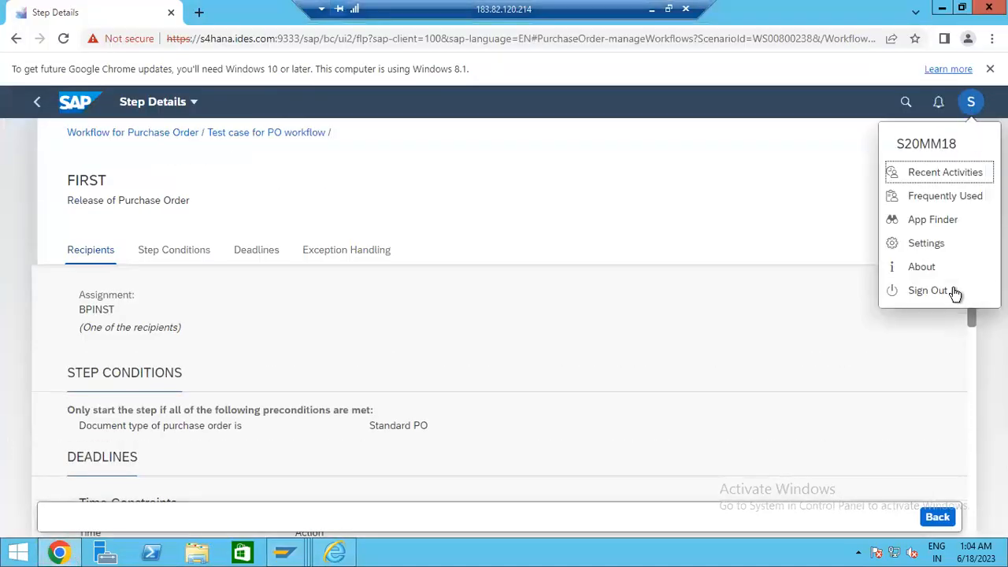
{"action": "left_click", "coordinate": [953, 290]}
{"action": "left_click", "coordinate": [535, 351]}
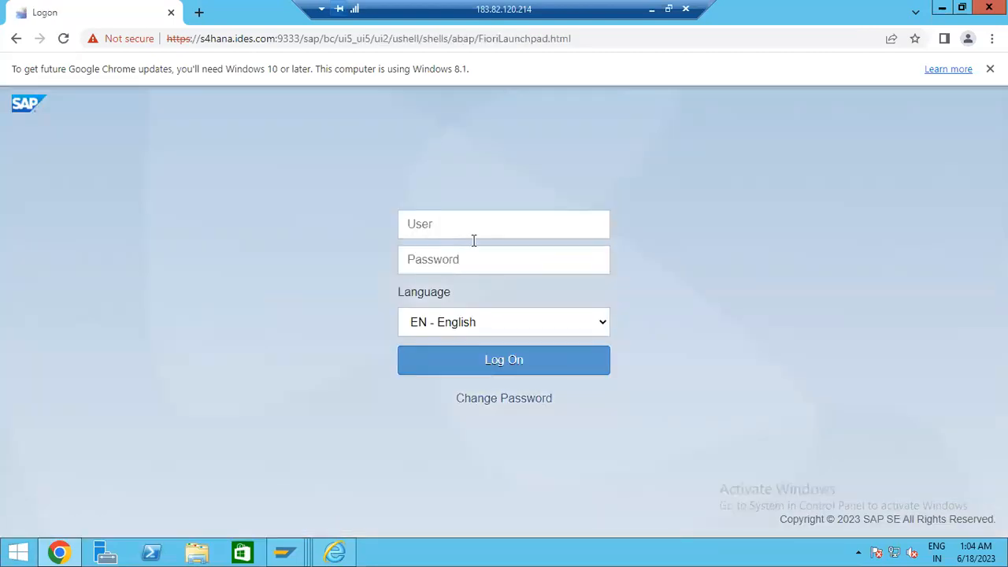
{"action": "left_click", "coordinate": [469, 231]}
{"action": "key", "text": "alt+Tab"}
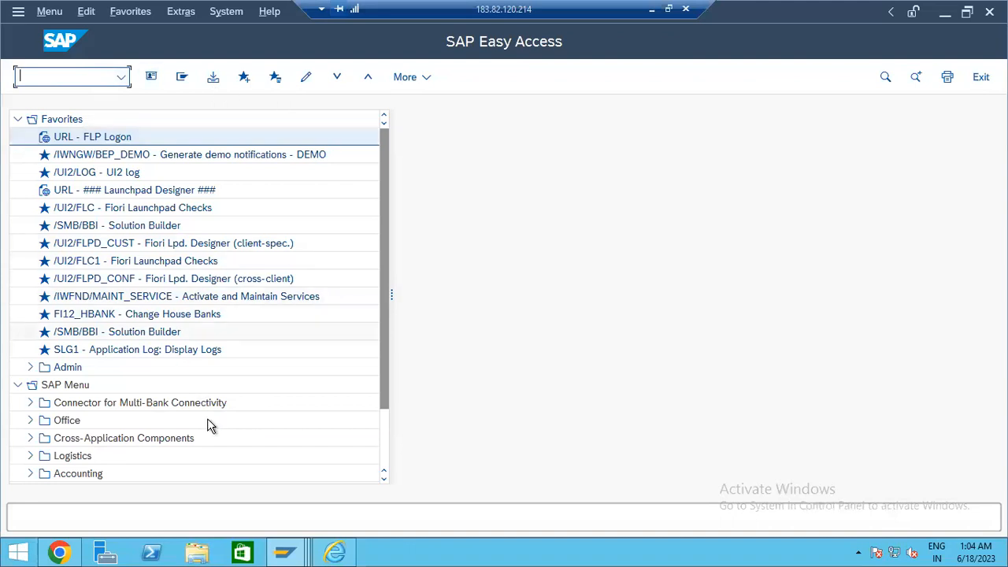
- Log on to s4hana in a new SAP GUI session as the recipient user
{"action": "left_click", "coordinate": [285, 551]}
{"action": "left_click", "coordinate": [86, 476]}
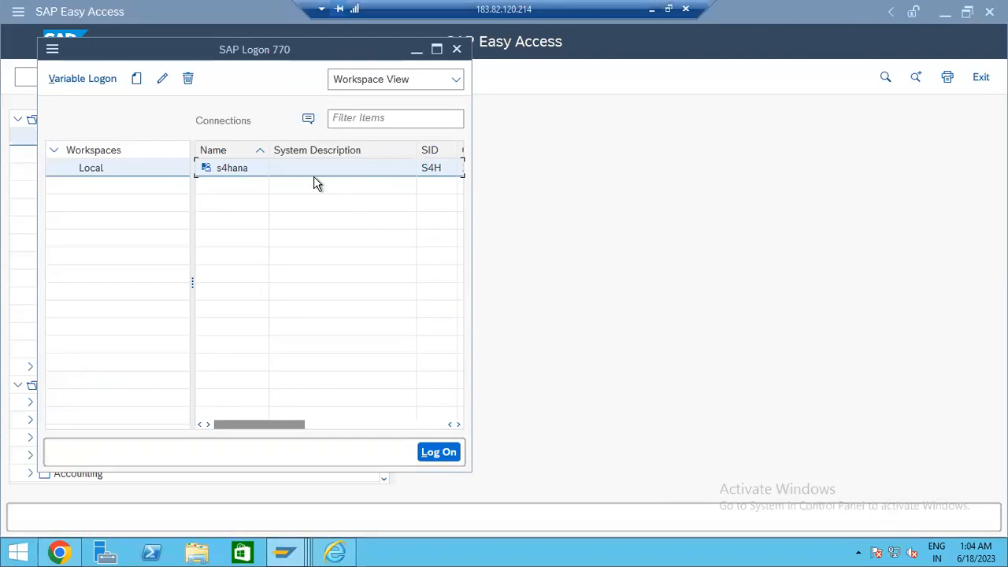
{"action": "double_click", "coordinate": [299, 172]}
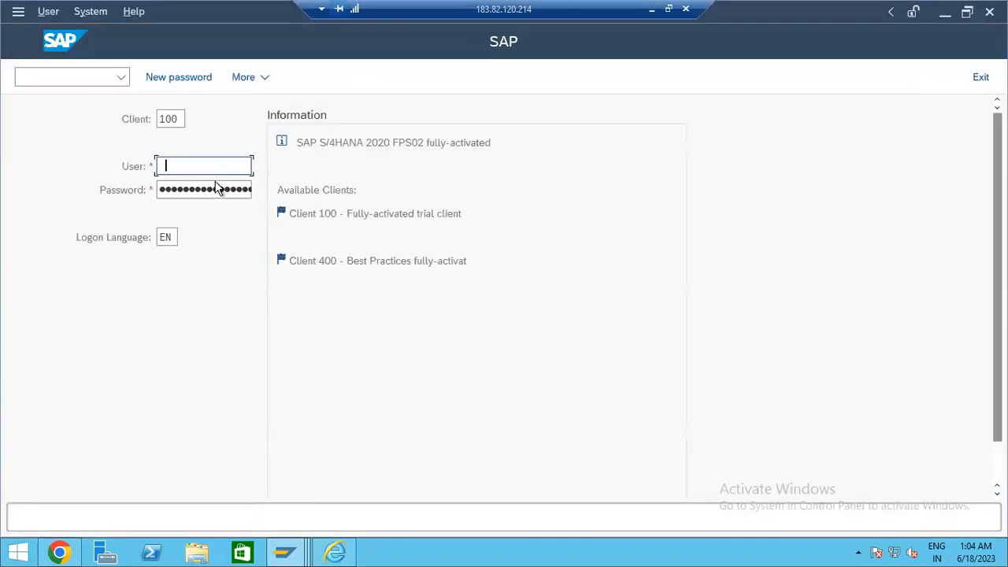
{"action": "left_click", "coordinate": [220, 187]}
{"action": "left_click_drag", "start_coordinate": [219, 172], "coordinate": [120, 169]}
{"action": "key", "text": "ctrl+c"}
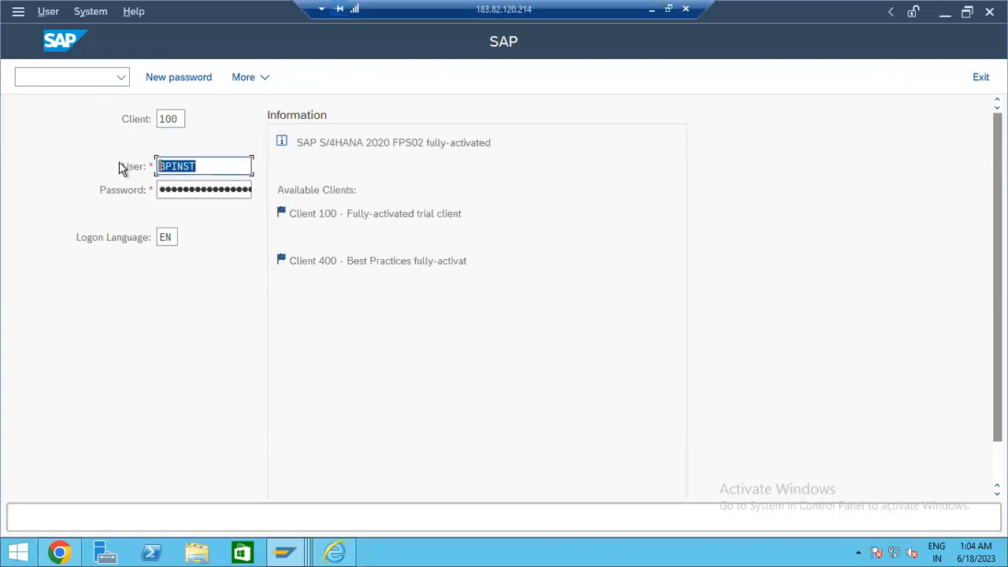
{"action": "key", "text": "Return"}
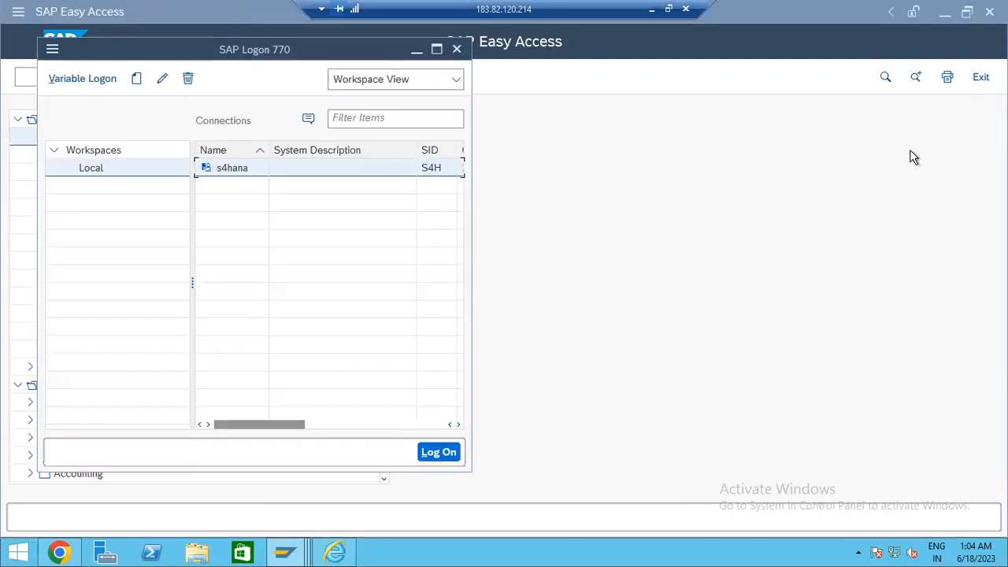
- Log on to Fiori as the recipient user with the account password, then return to Easy Access
{"action": "key", "text": "alt+Tab"}
{"action": "key", "text": "alt+Tab"}
{"action": "key", "text": "ctrl+v"}
{"action": "key", "text": "Tab"}
{"action": "key", "text": "Return"}
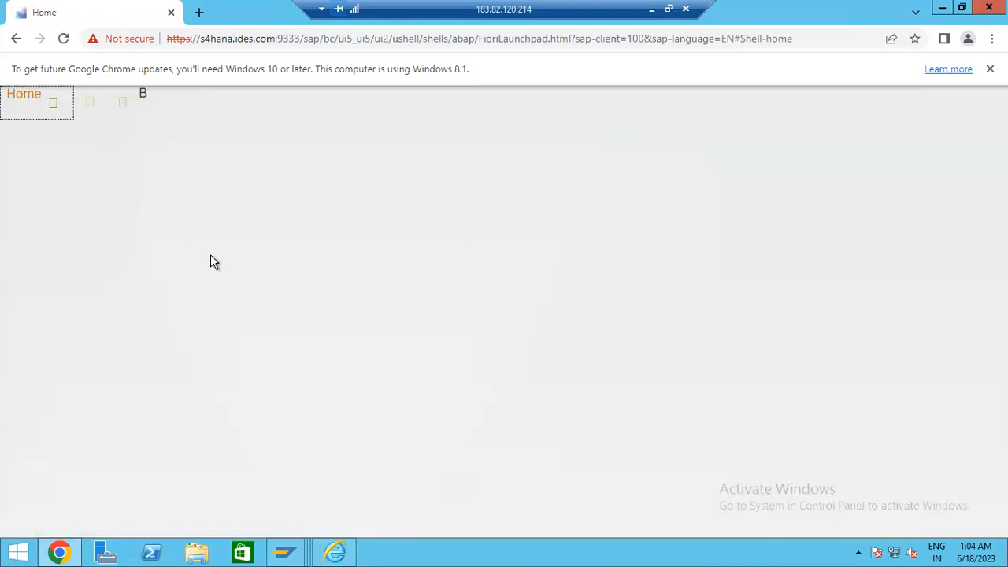
{"action": "mouse_move", "coordinate": [297, 552]}
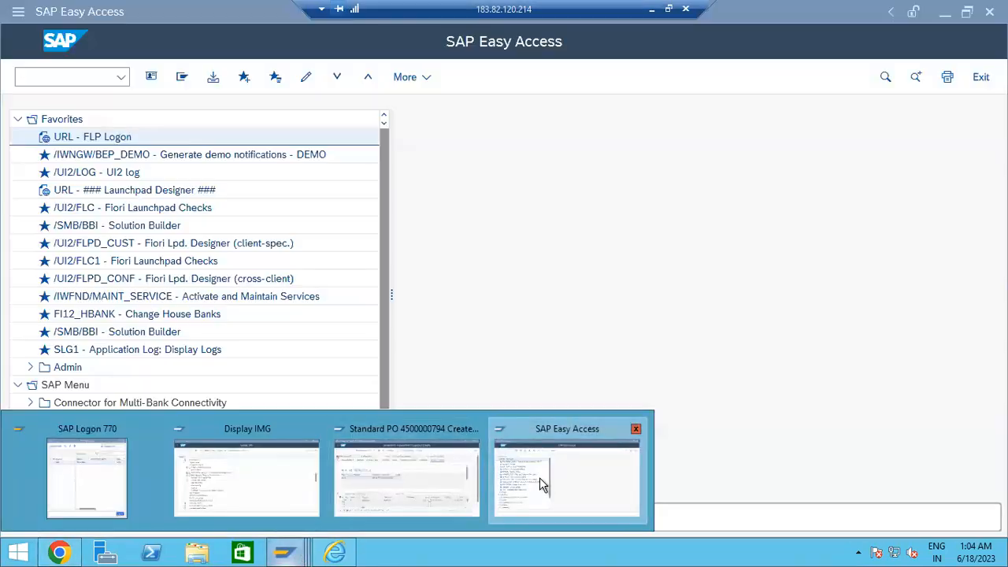
{"action": "left_click", "coordinate": [539, 477]}
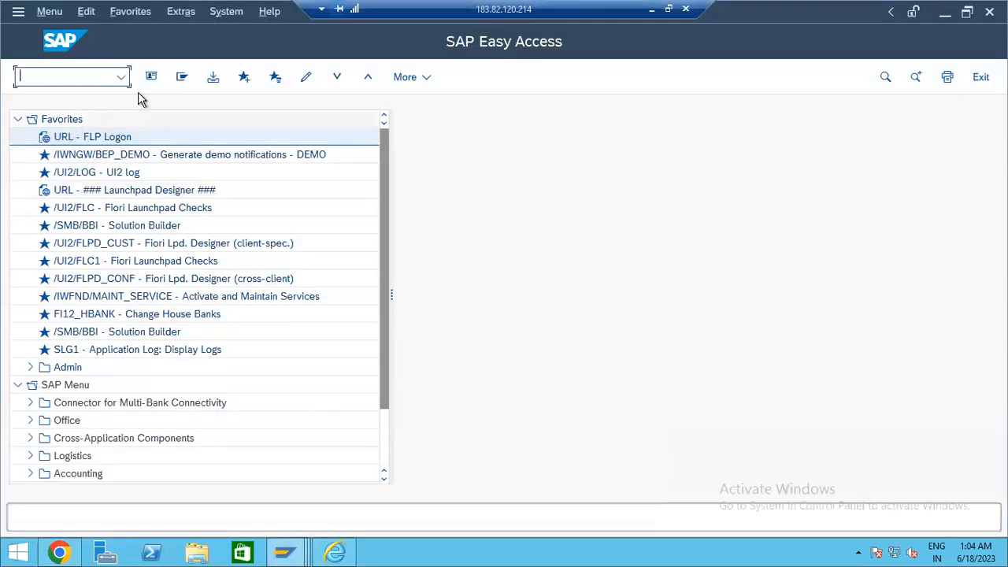
{"action": "left_click", "coordinate": [182, 79]}
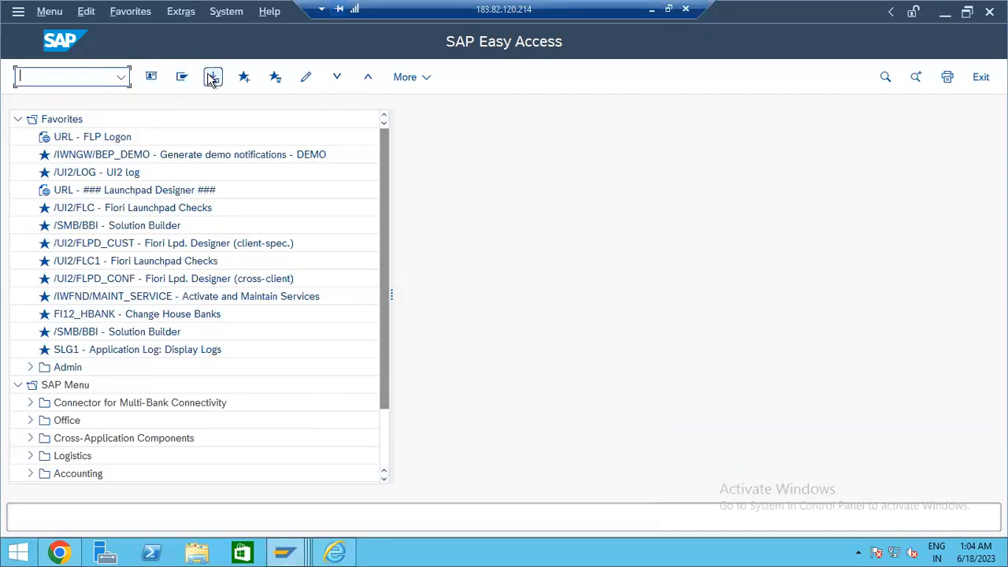
{"action": "left_click", "coordinate": [213, 77]}
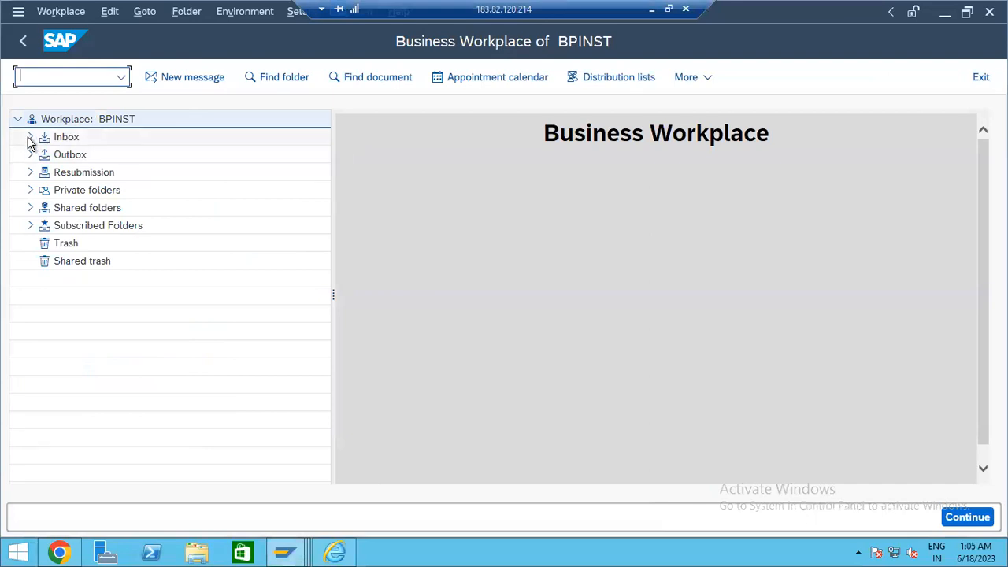
{"action": "left_click", "coordinate": [30, 137]}
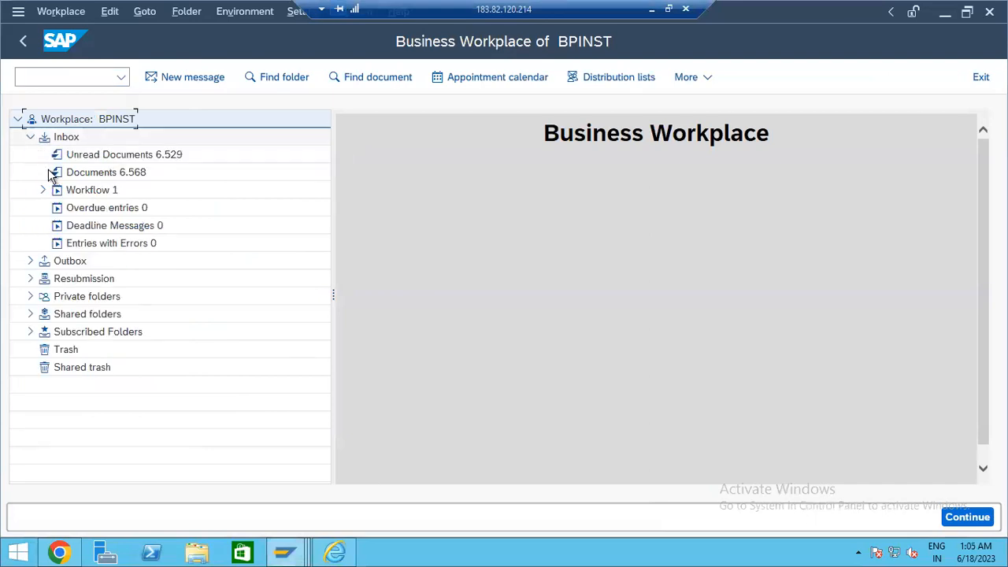
{"action": "left_click", "coordinate": [96, 190]}
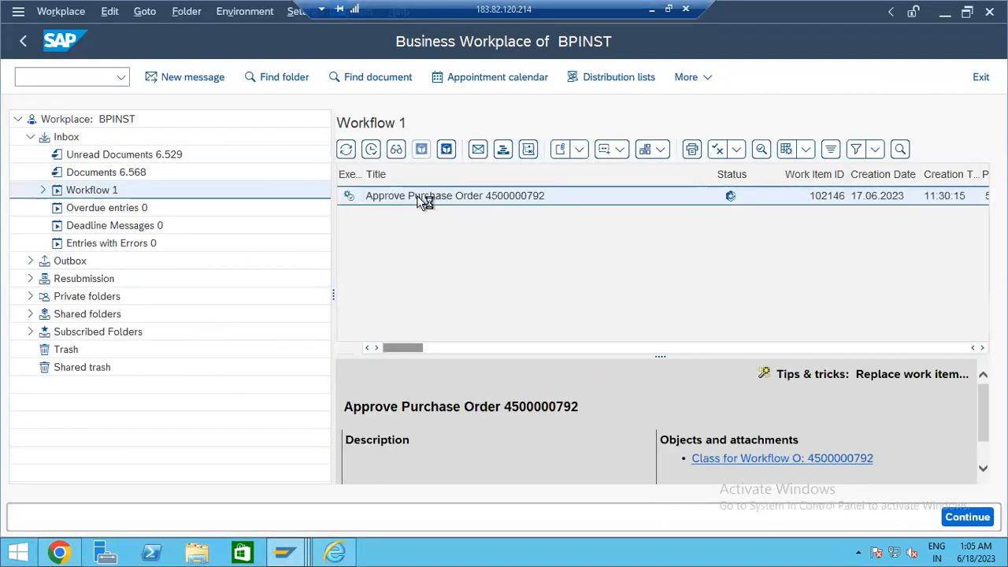
{"action": "left_click", "coordinate": [418, 196]}
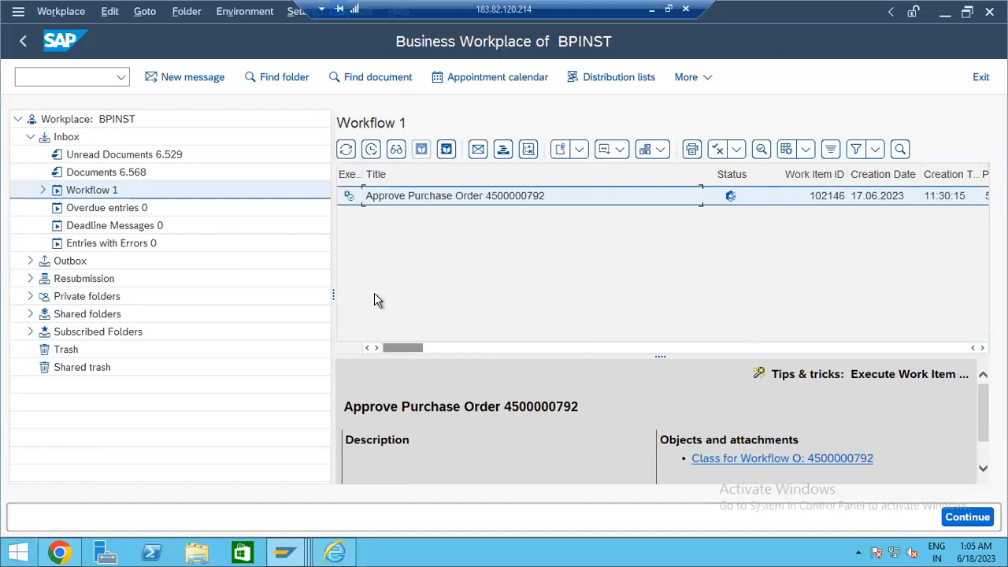
- Resize the work item list and preview panes and check the approval item's status
{"action": "left_click_drag", "start_coordinate": [337, 290], "coordinate": [209, 293]}
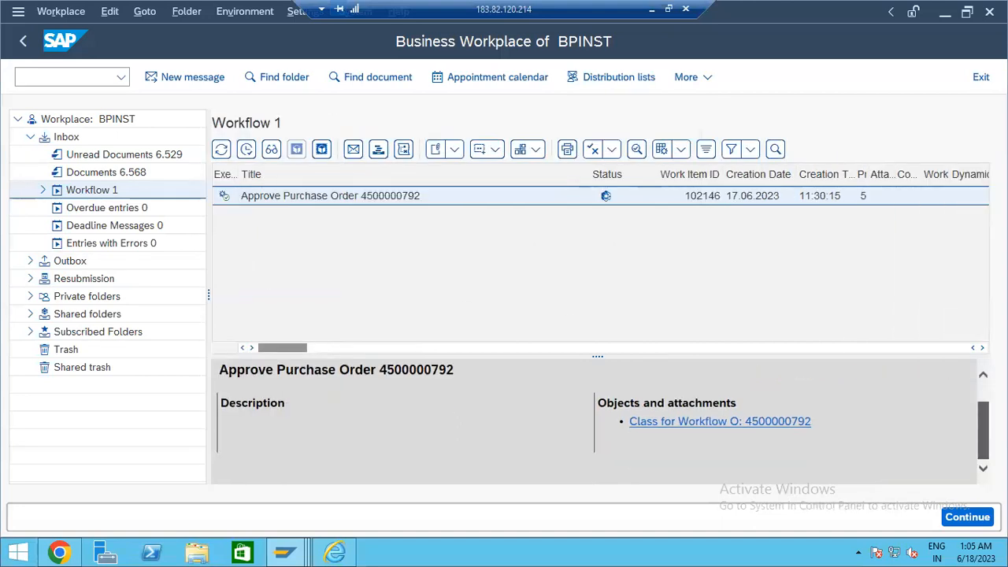
{"action": "left_click", "coordinate": [967, 517]}
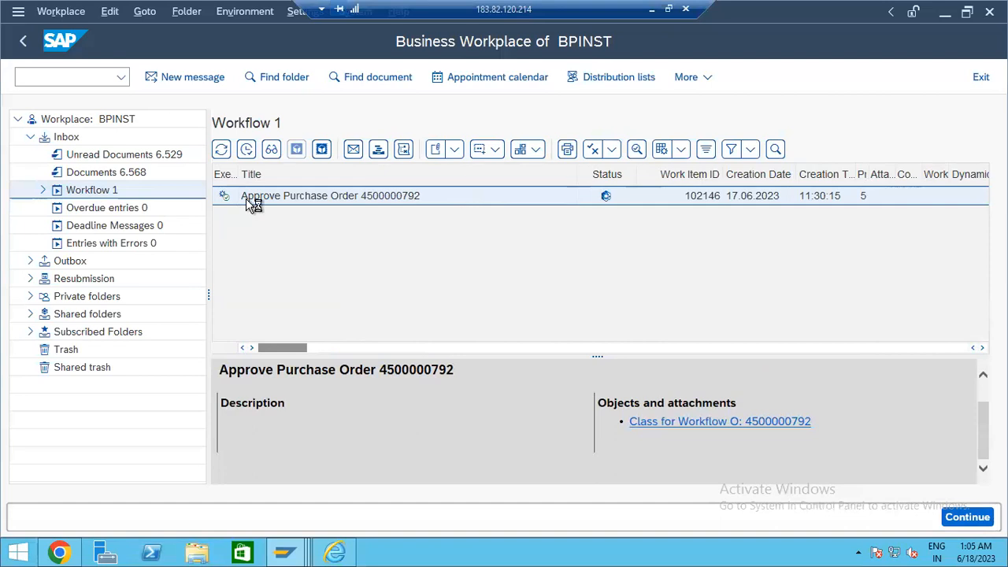
{"action": "left_click", "coordinate": [605, 202]}
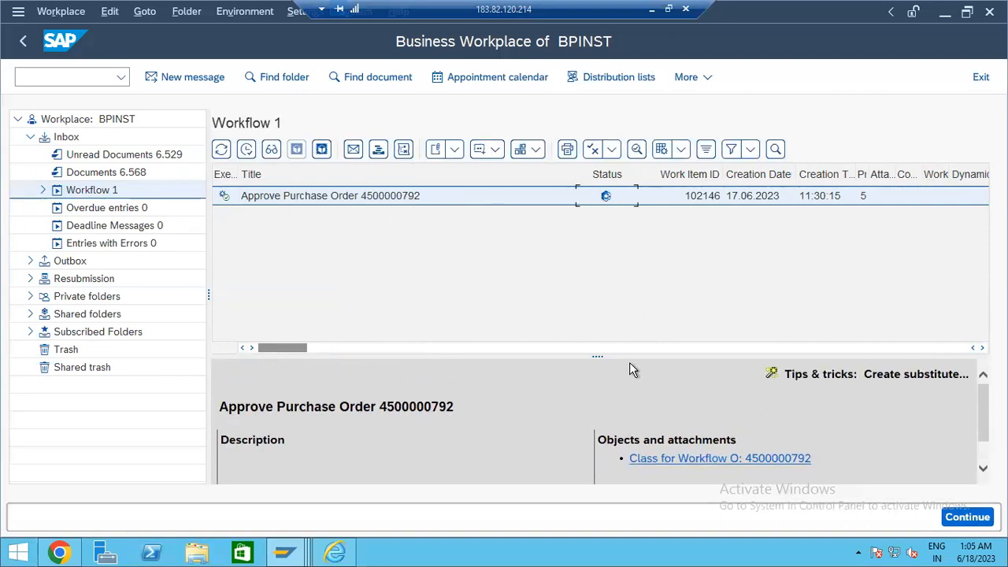
{"action": "left_click_drag", "start_coordinate": [596, 360], "coordinate": [593, 240]}
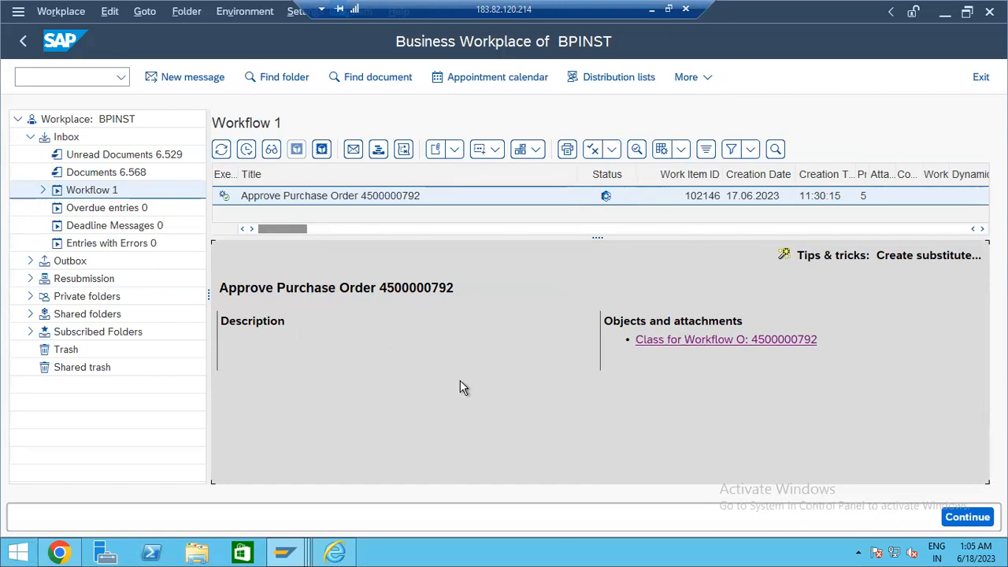
- Scroll across the approval work item's columns and back, then return to SAP Easy Access
{"action": "left_click_drag", "start_coordinate": [299, 229], "coordinate": [482, 233]}
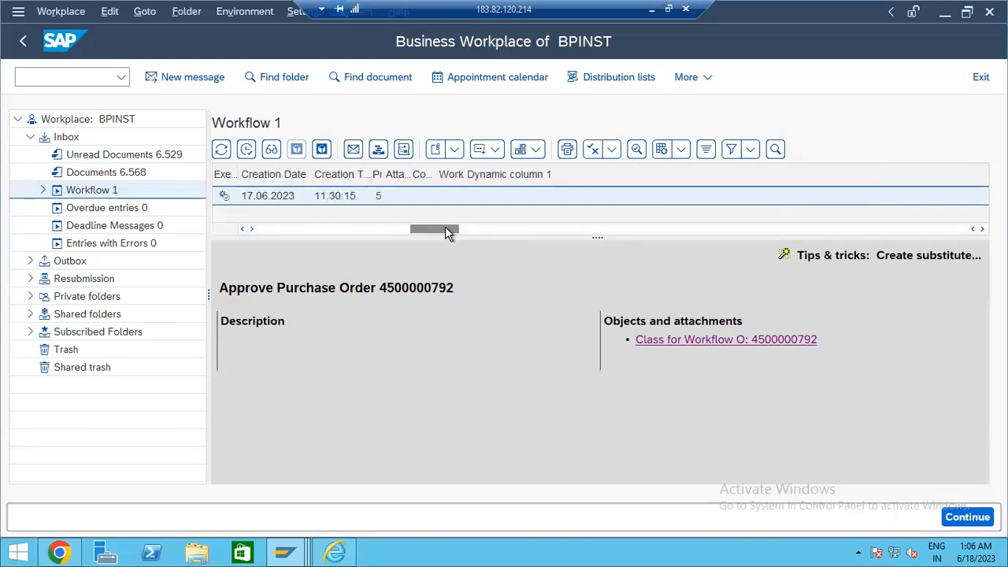
{"action": "left_click_drag", "start_coordinate": [435, 229], "coordinate": [243, 232]}
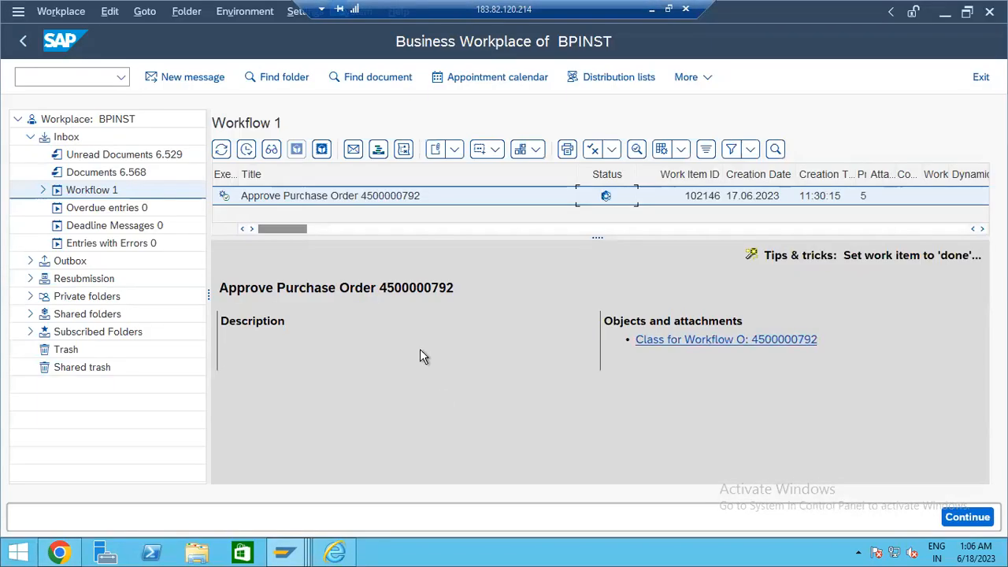
{"action": "left_click", "coordinate": [25, 45]}
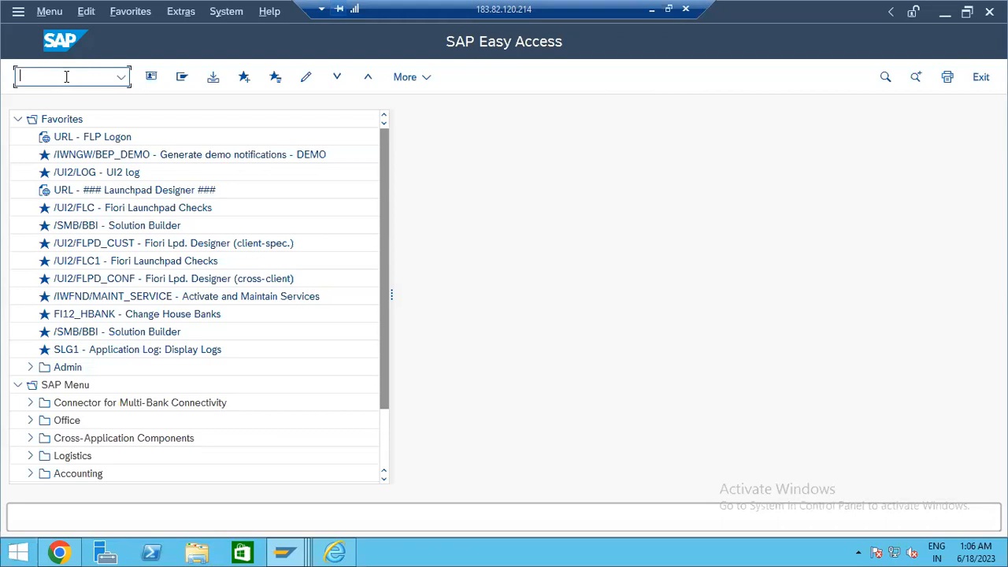
- Start transaction BP and open the previously used business partner 1000163
{"action": "type", "text": "BP"}
{"action": "key", "text": "Return"}
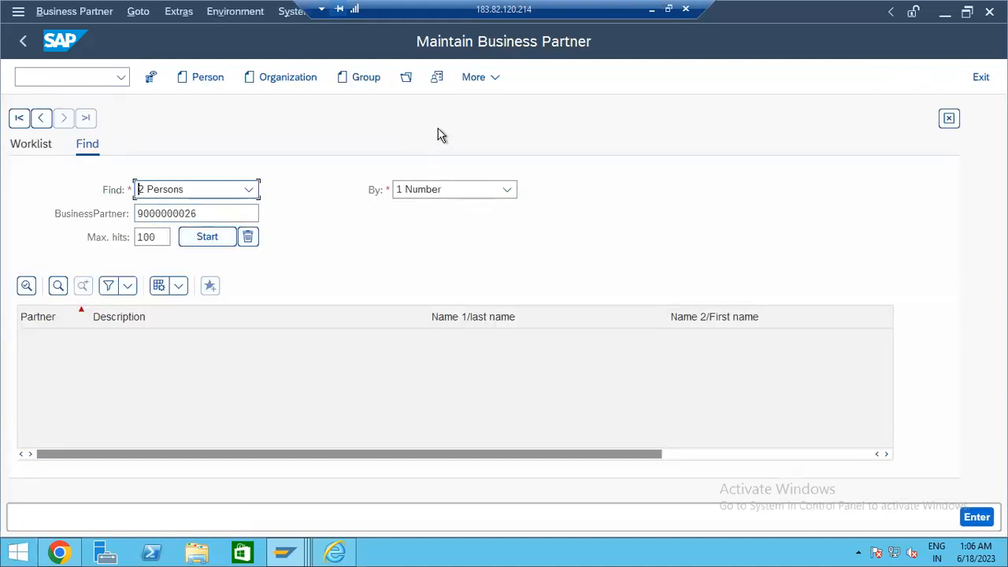
{"action": "left_click", "coordinate": [406, 77]}
{"action": "left_click", "coordinate": [635, 418]}
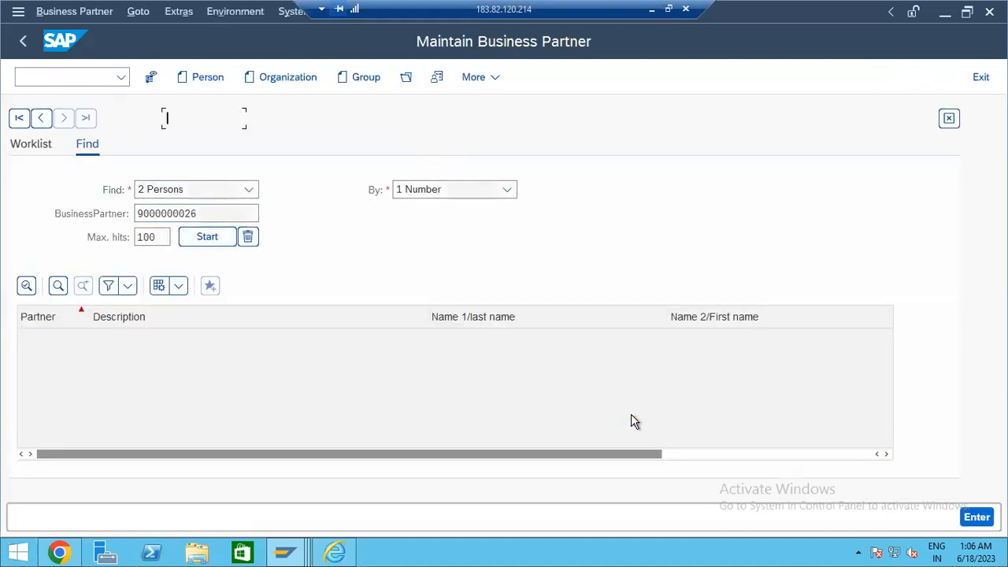
{"action": "left_click", "coordinate": [219, 139]}
{"action": "key", "text": "Return"}
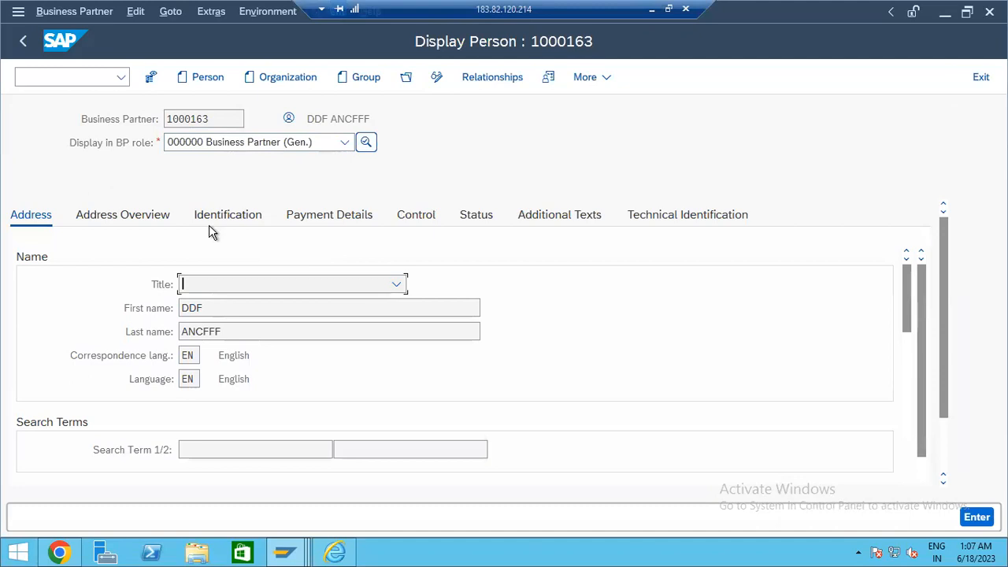
- On the Identification details, enter 12 as the HCM001 Employee ID identification number
{"action": "left_click", "coordinate": [220, 219]}
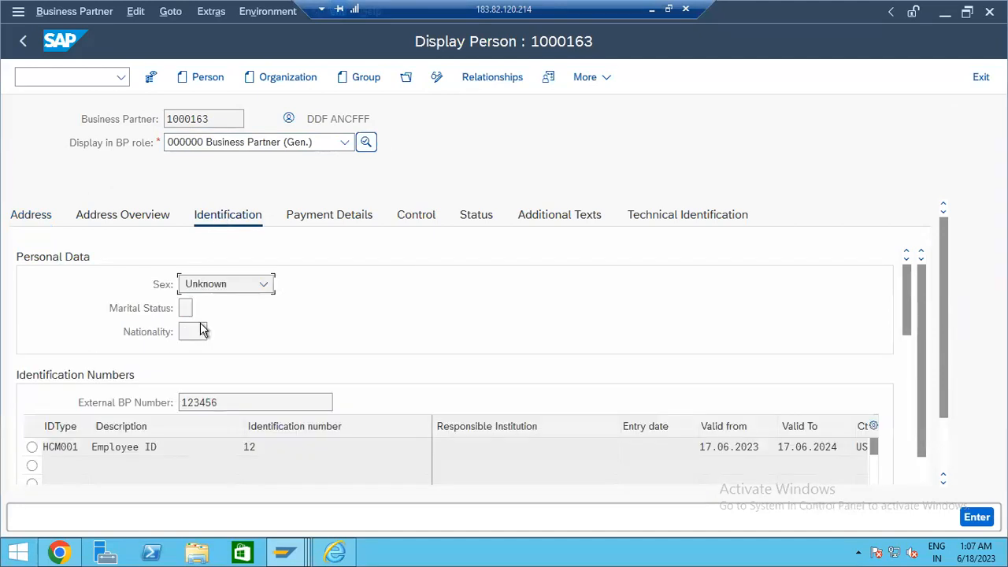
{"action": "left_click", "coordinate": [296, 449]}
{"action": "left_click", "coordinate": [79, 446]}
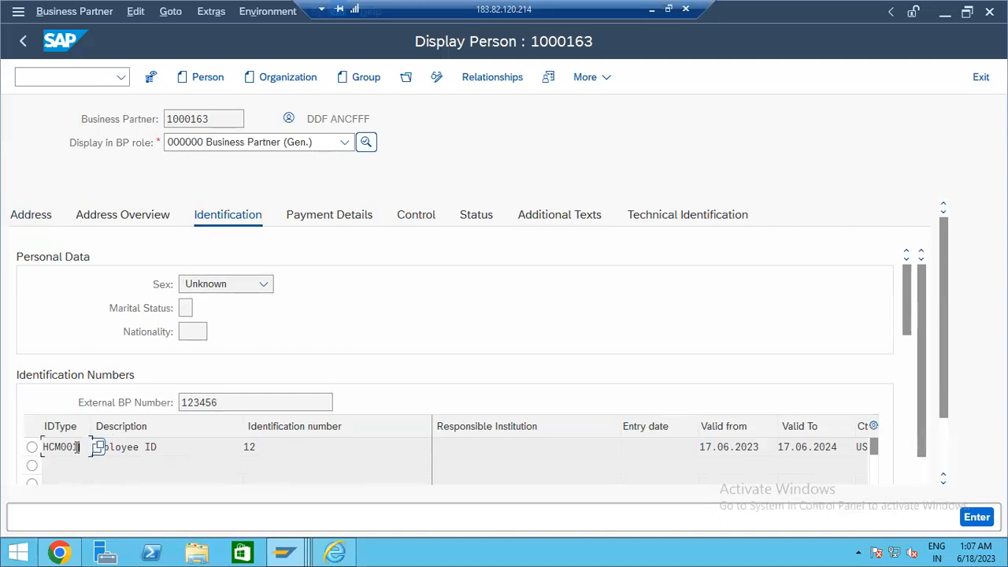
{"action": "left_click_drag", "start_coordinate": [301, 446], "coordinate": [226, 443]}
{"action": "left_click", "coordinate": [160, 447]}
{"action": "left_click_drag", "start_coordinate": [160, 447], "coordinate": [60, 446]}
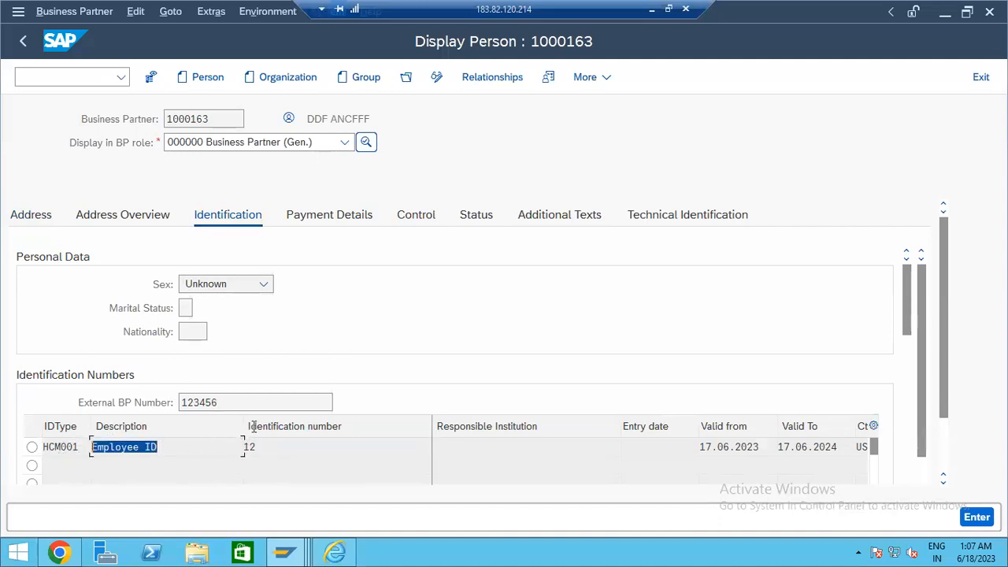
{"action": "left_click", "coordinate": [279, 446]}
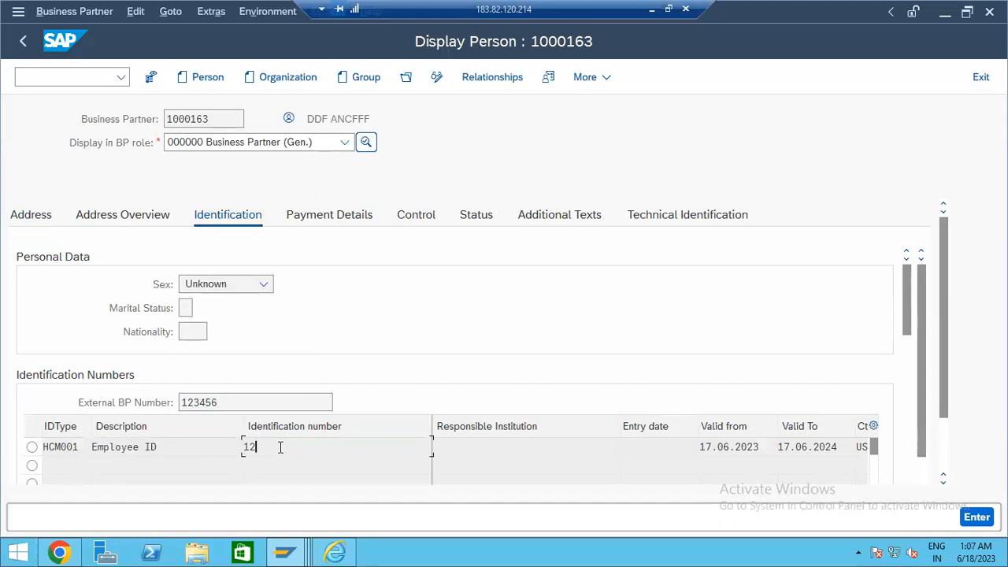
{"action": "left_click_drag", "start_coordinate": [76, 449], "coordinate": [77, 448]}
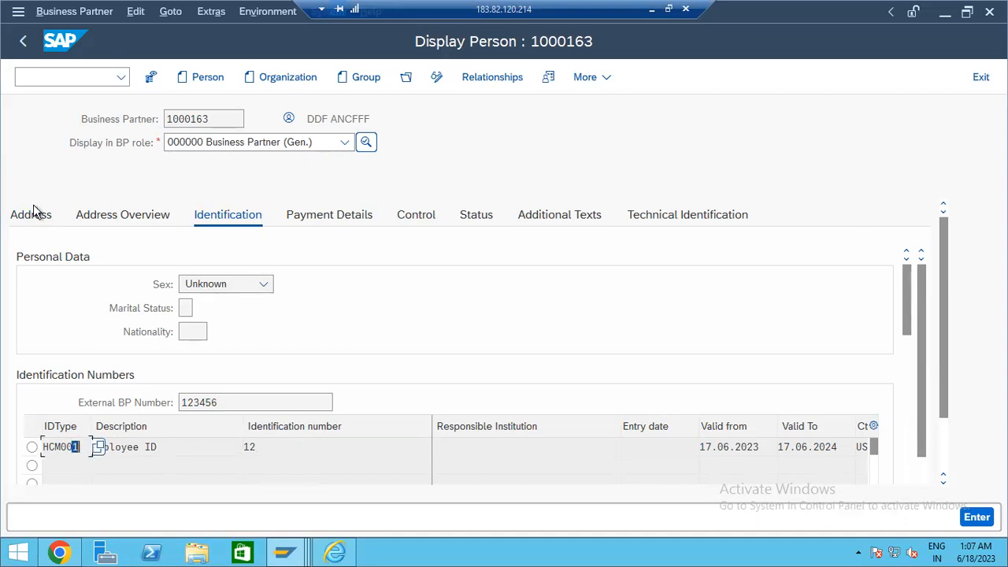
- Run program /SHCM/RH_SYNC_BUPA_EMPL_SINGLE through SA38
{"action": "left_click", "coordinate": [23, 44]}
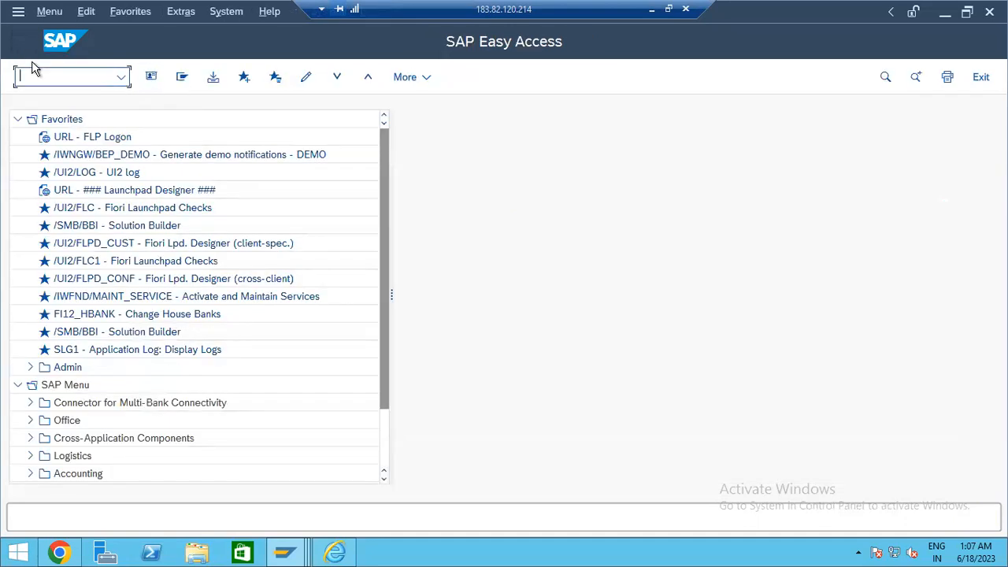
{"action": "type", "text": "sa38"}
{"action": "key", "text": "Return"}
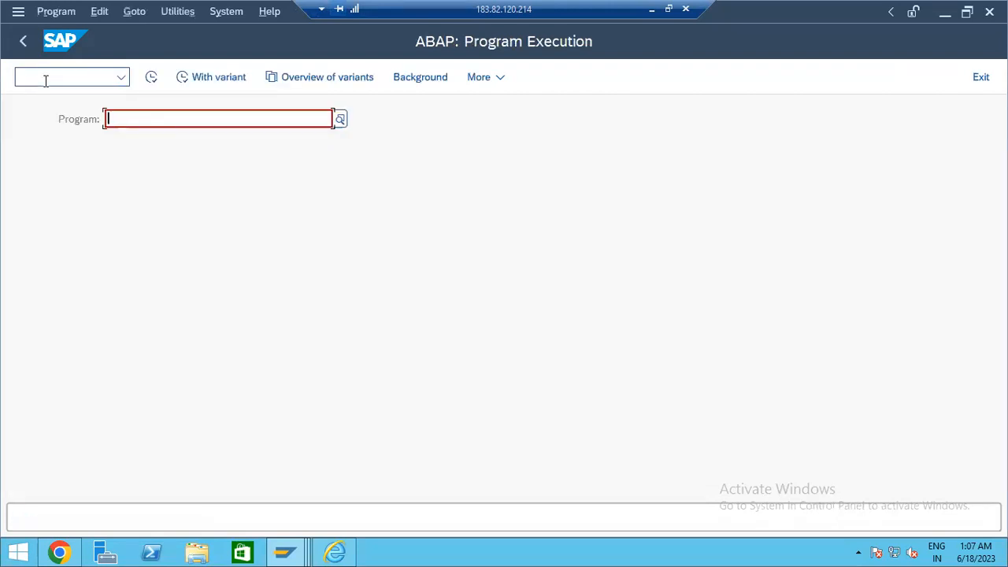
{"action": "left_click", "coordinate": [126, 137]}
{"action": "left_click", "coordinate": [151, 78]}
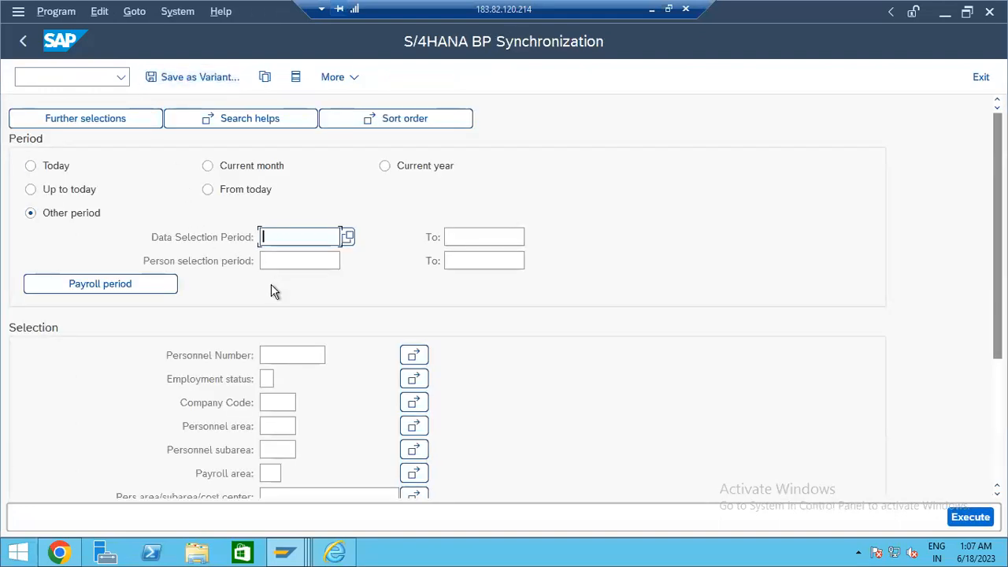
- Execute the sync for personnel number 40 and check that 00000040 was processed
{"action": "left_click", "coordinate": [282, 354]}
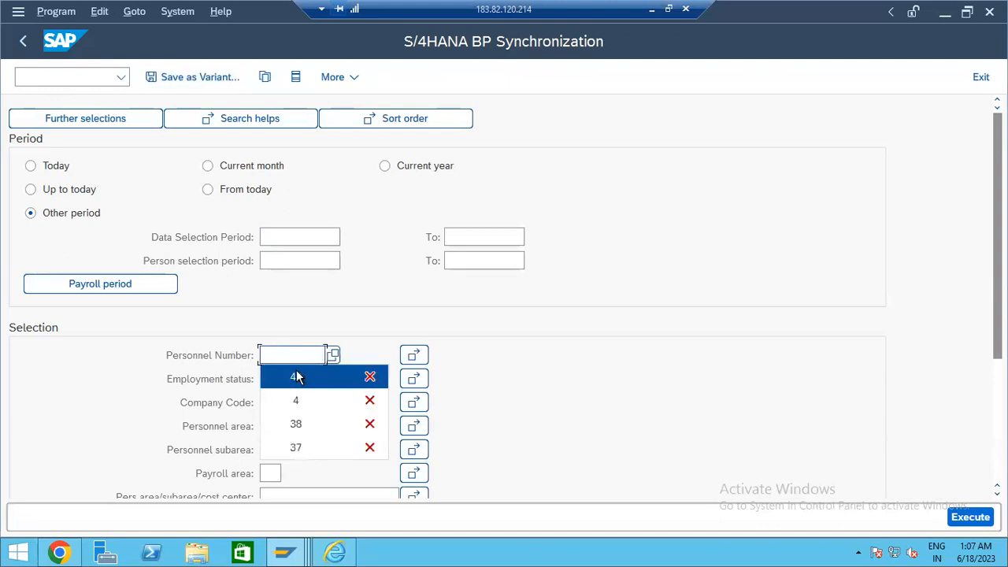
{"action": "left_click", "coordinate": [296, 378]}
{"action": "left_click", "coordinate": [974, 520]}
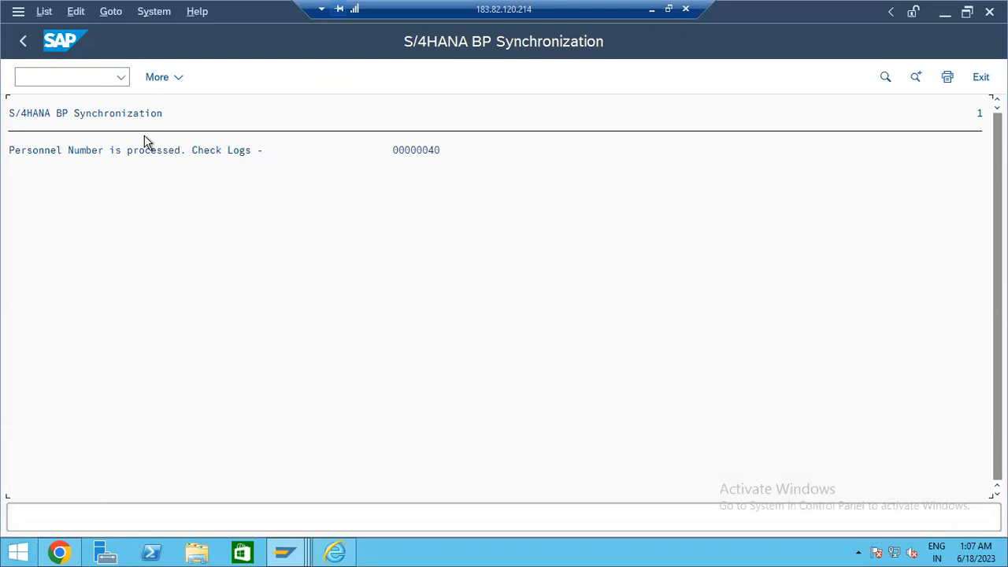
{"action": "left_click", "coordinate": [113, 116]}
{"action": "left_click", "coordinate": [406, 154]}
{"action": "left_click", "coordinate": [91, 77]}
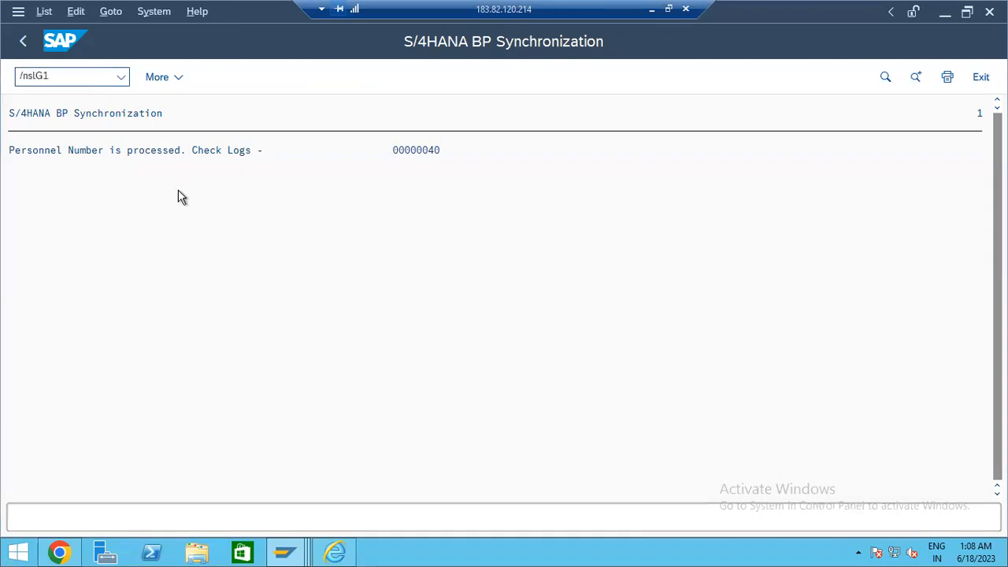
- In SLG1, display logs for object SHCM_EE_INTEGRATION, subobject BUPA_SYNC
{"action": "key", "text": "Return"}
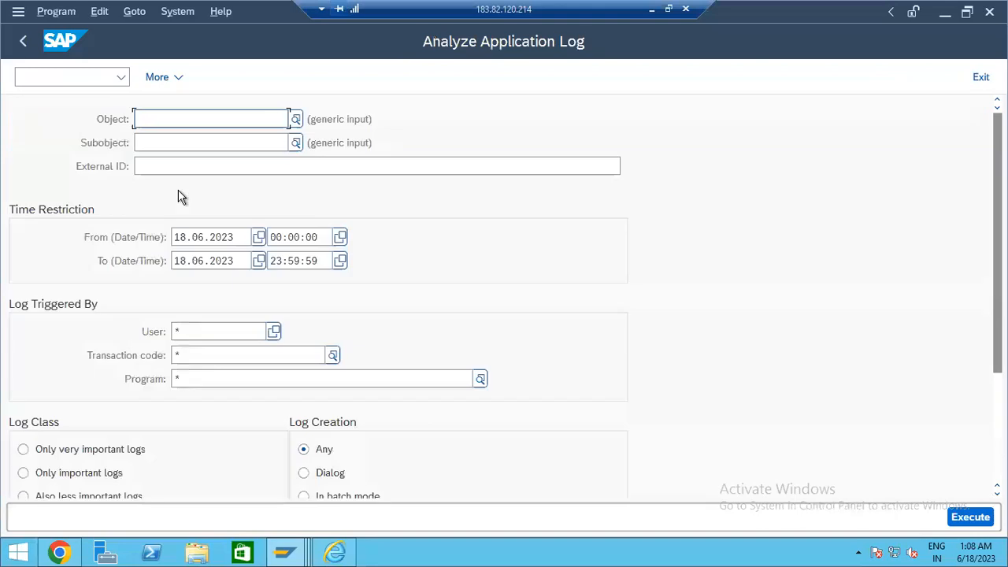
{"action": "left_click", "coordinate": [196, 123]}
{"action": "left_click", "coordinate": [197, 139]}
{"action": "left_click", "coordinate": [204, 141]}
{"action": "left_click", "coordinate": [210, 162]}
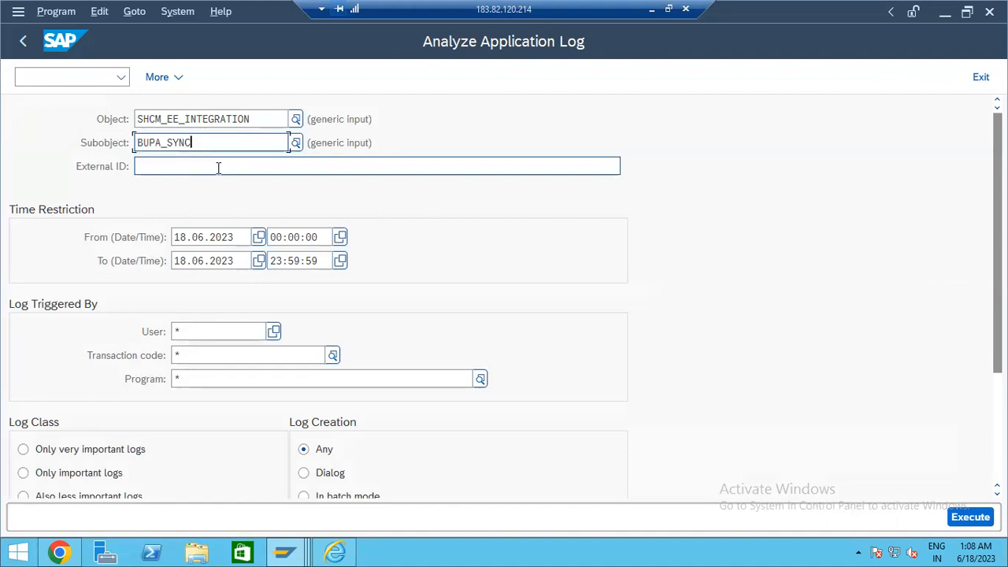
{"action": "left_click", "coordinate": [233, 171]}
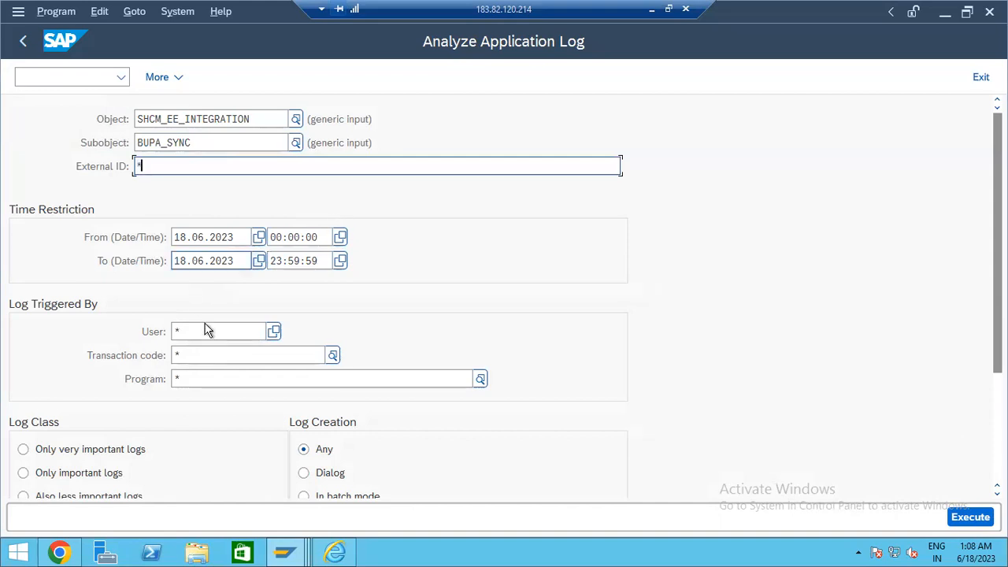
{"action": "scroll", "coordinate": [670, 450], "scroll_direction": "down", "scroll_amount": 3}
{"action": "left_click", "coordinate": [971, 517]}
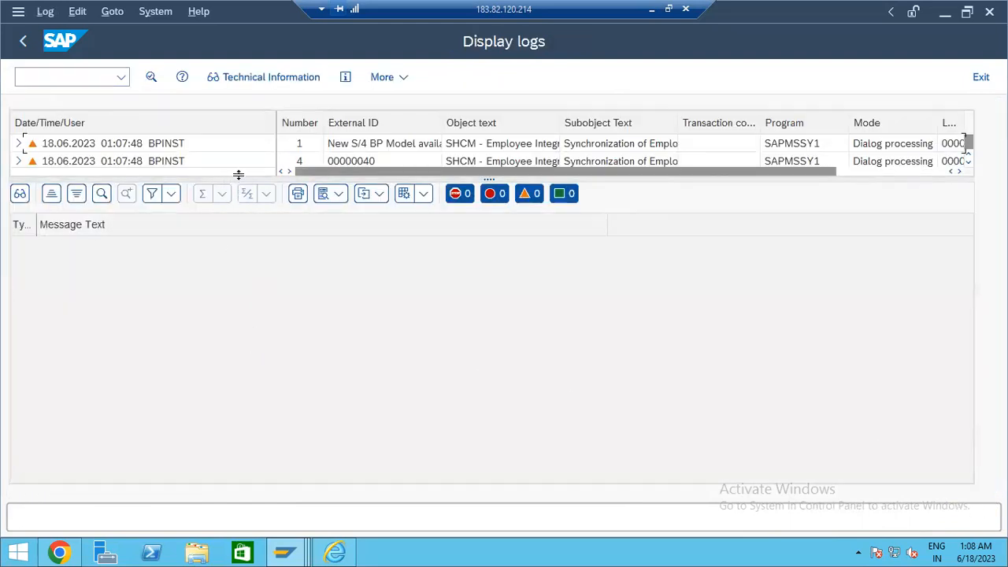
- Expand the 00000040 log, read its sync messages, then return to SAP Easy Access
{"action": "left_click_drag", "start_coordinate": [240, 177], "coordinate": [260, 364]}
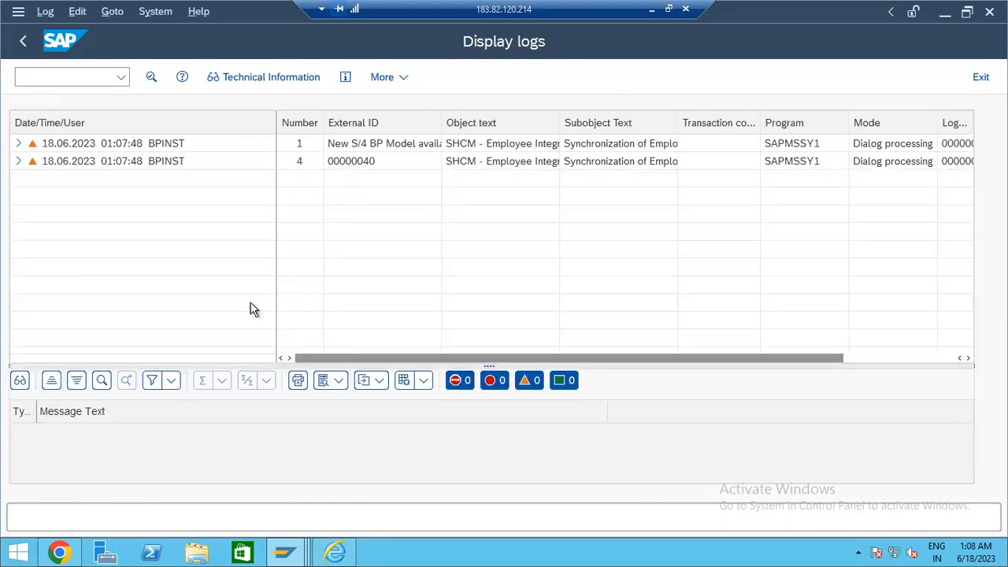
{"action": "left_click", "coordinate": [17, 161]}
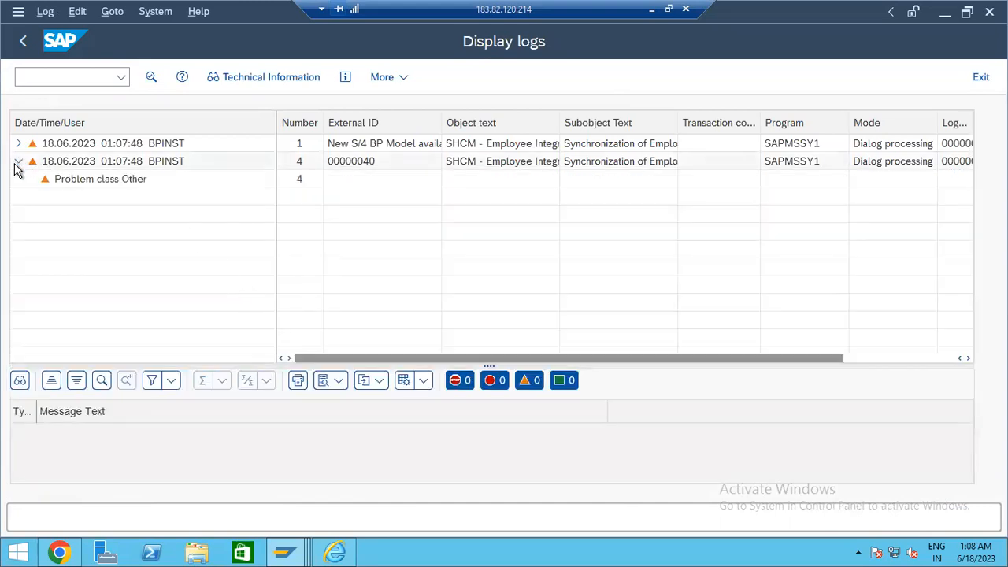
{"action": "left_click", "coordinate": [371, 166]}
{"action": "left_click", "coordinate": [93, 182]}
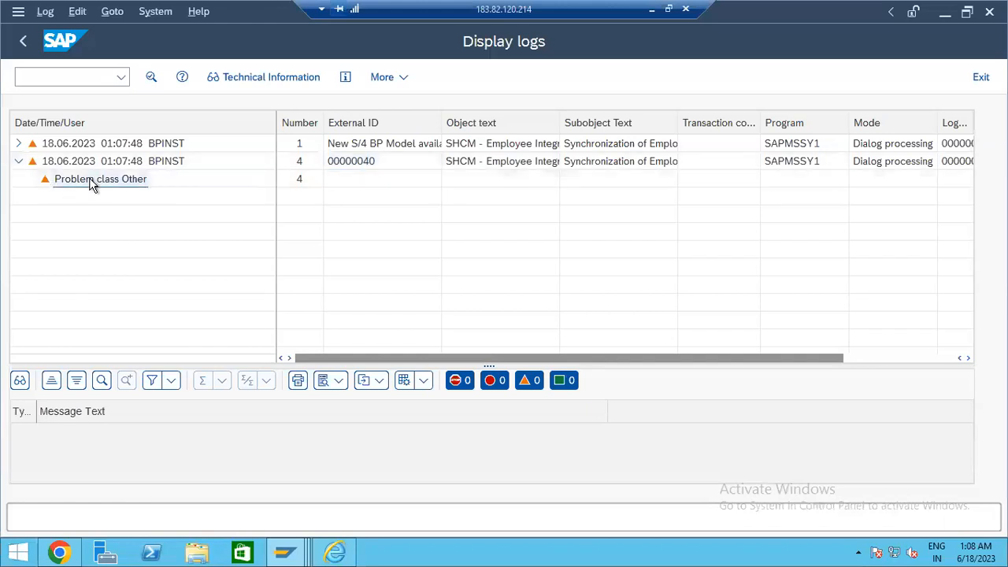
{"action": "left_click_drag", "start_coordinate": [213, 364], "coordinate": [218, 239]}
{"action": "left_click", "coordinate": [267, 312]}
{"action": "left_click", "coordinate": [278, 333]}
{"action": "left_click", "coordinate": [279, 342]}
{"action": "left_click", "coordinate": [284, 331]}
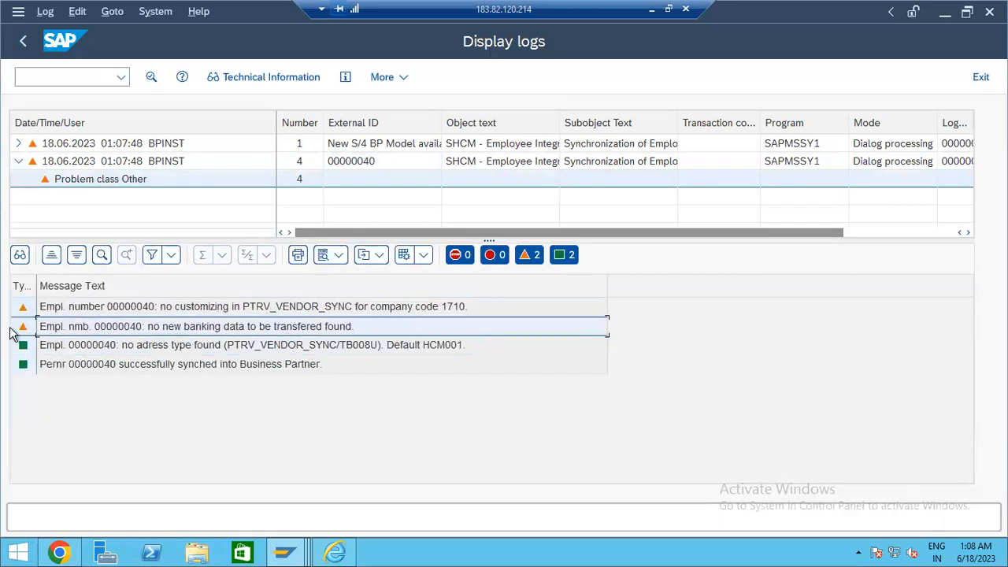
{"action": "left_click", "coordinate": [23, 47]}
{"action": "left_click", "coordinate": [22, 47]}
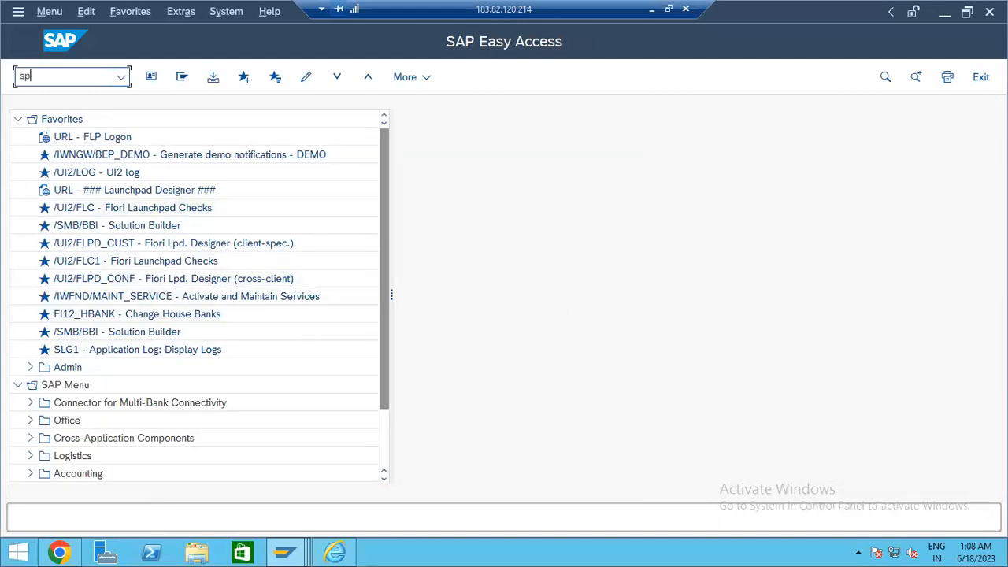
- Open the SPRO reference IMG and expand Materials Management > Purchasing
{"action": "type", "text": "spro"}
{"action": "key", "text": "Return"}
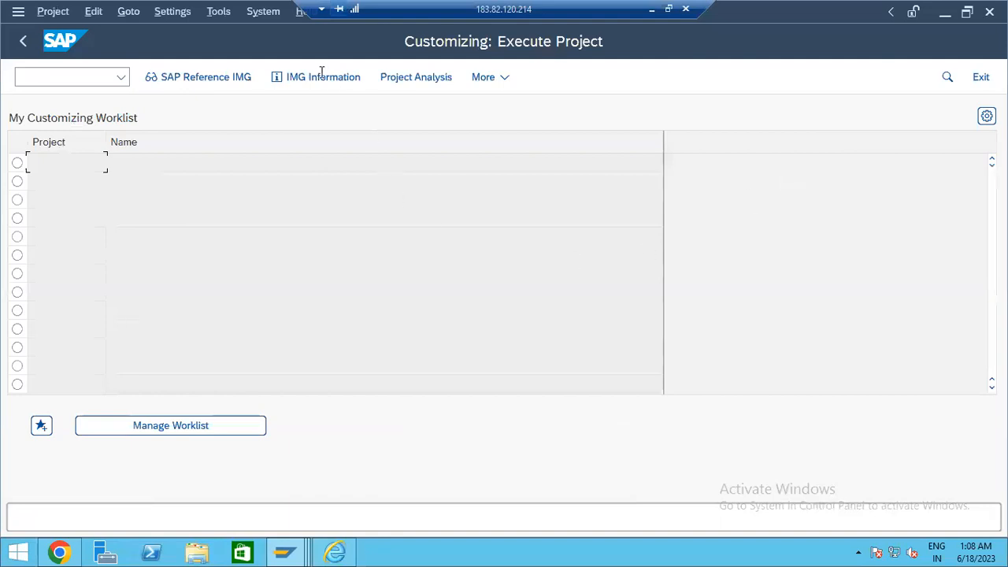
{"action": "left_click", "coordinate": [220, 84]}
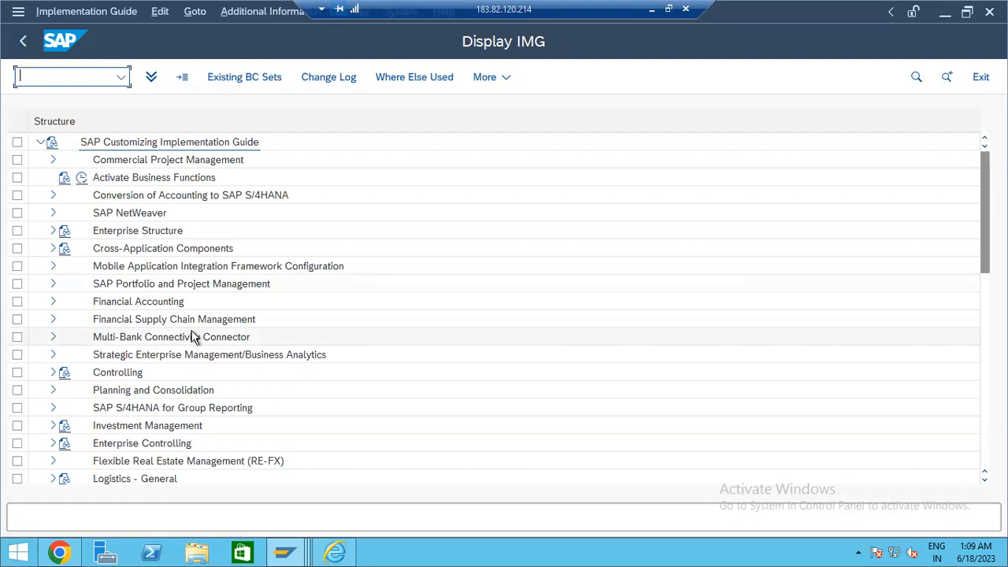
{"action": "left_click", "coordinate": [350, 327]}
{"action": "scroll", "coordinate": [359, 338], "scroll_direction": "down", "scroll_amount": 3}
{"action": "scroll", "coordinate": [332, 370], "scroll_direction": "down", "scroll_amount": 1}
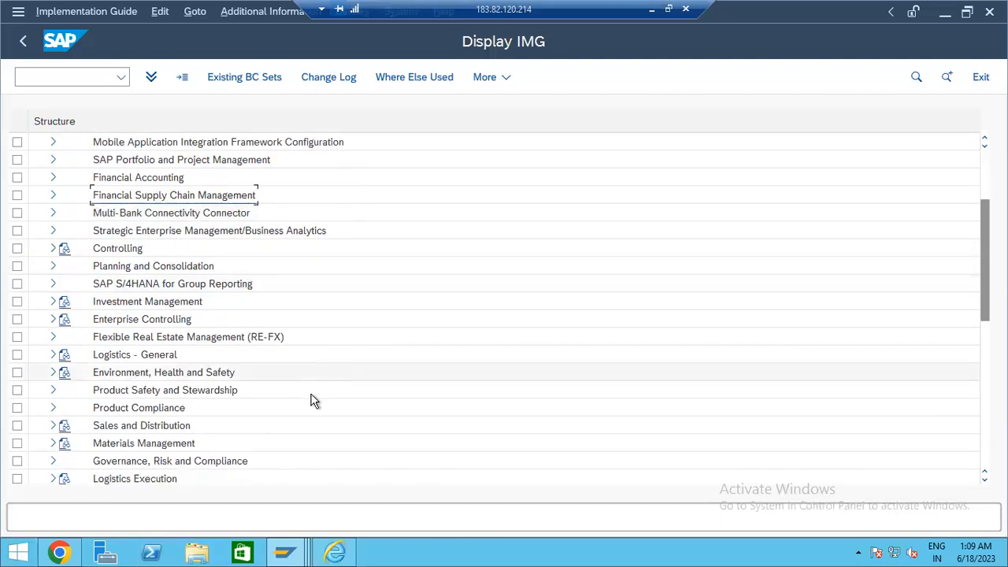
{"action": "scroll", "coordinate": [313, 400], "scroll_direction": "down", "scroll_amount": 1}
{"action": "left_click", "coordinate": [46, 389]}
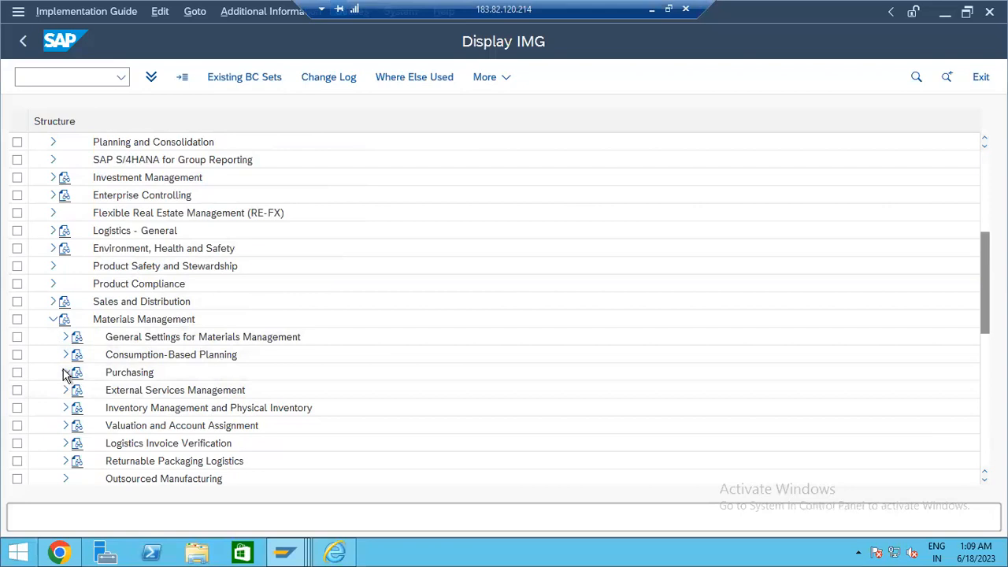
{"action": "left_click", "coordinate": [67, 373]}
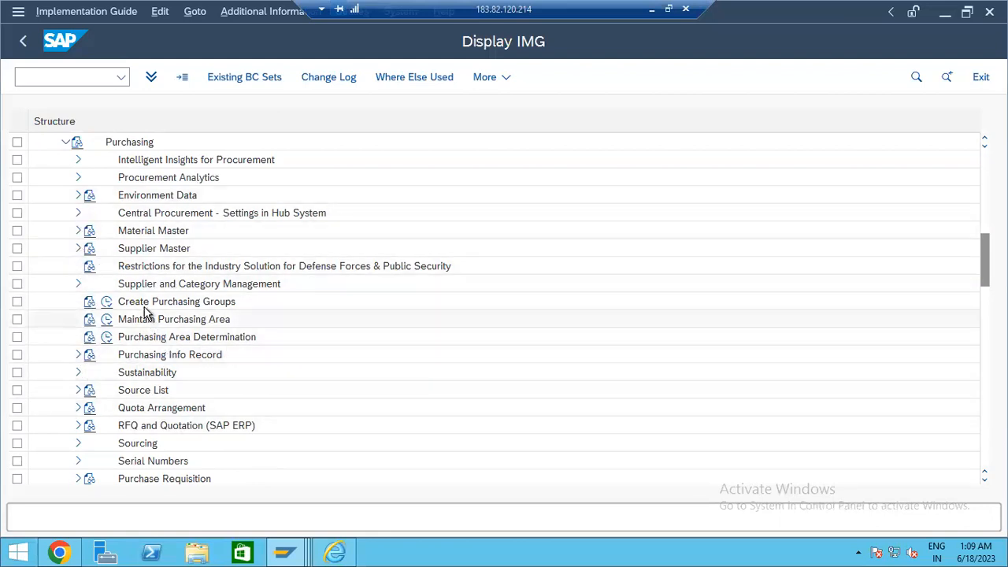
- Expand Purchase Order > Flexible Workflow for Purchase Orders and run Scenario Activation
{"action": "scroll", "coordinate": [87, 423], "scroll_direction": "down", "scroll_amount": 1}
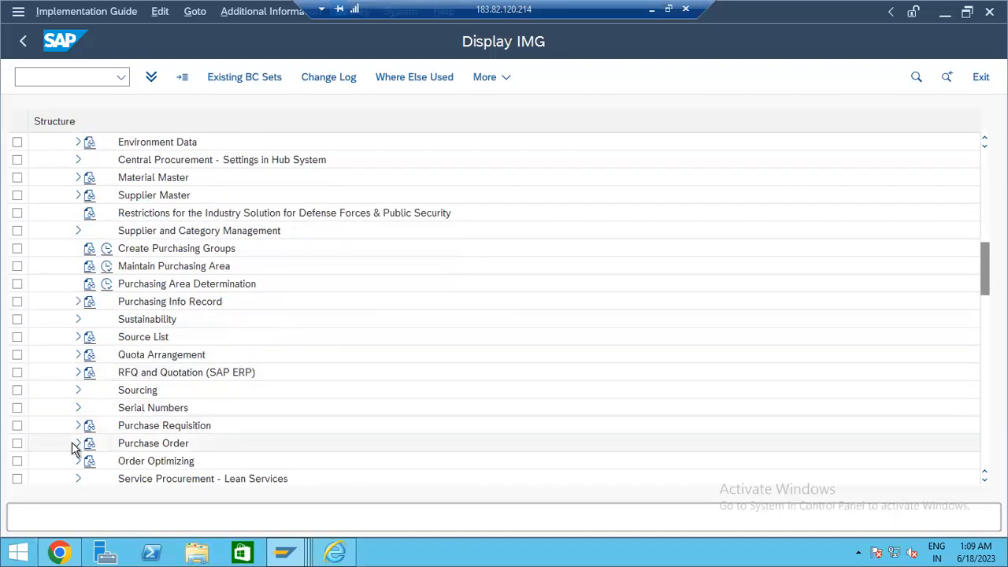
{"action": "left_click", "coordinate": [76, 445]}
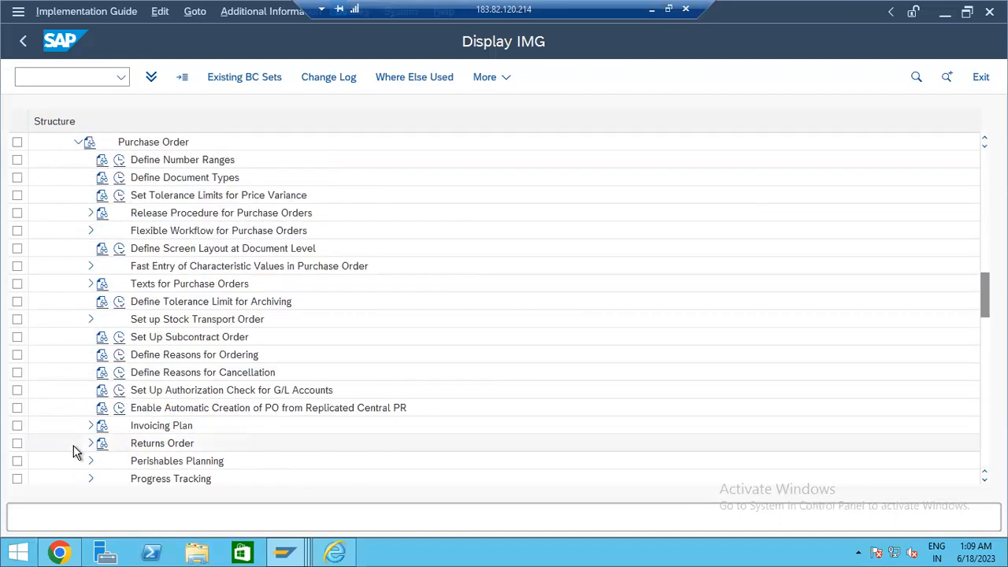
{"action": "scroll", "coordinate": [187, 450], "scroll_direction": "down", "scroll_amount": 2}
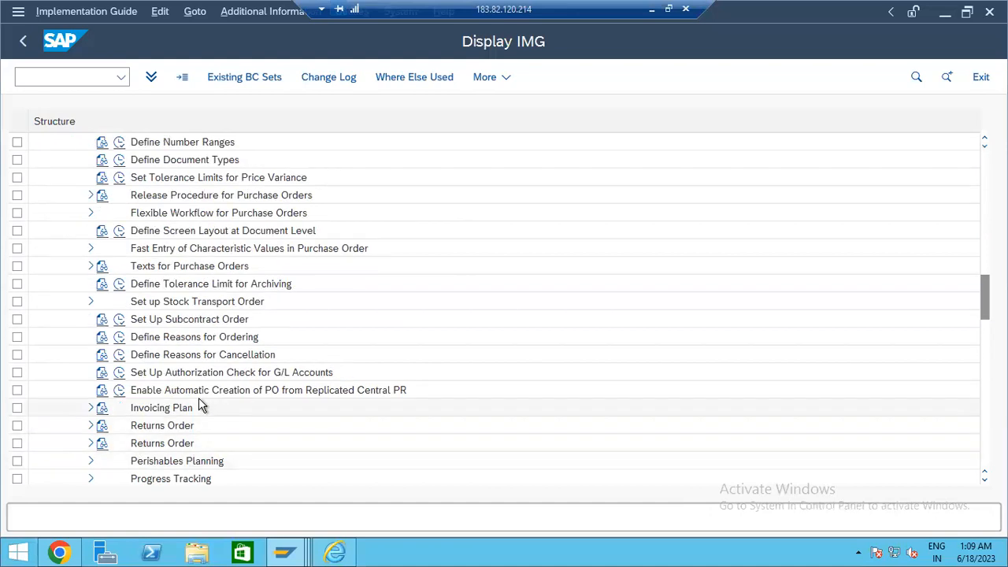
{"action": "scroll", "coordinate": [99, 392], "scroll_direction": "up", "scroll_amount": 1}
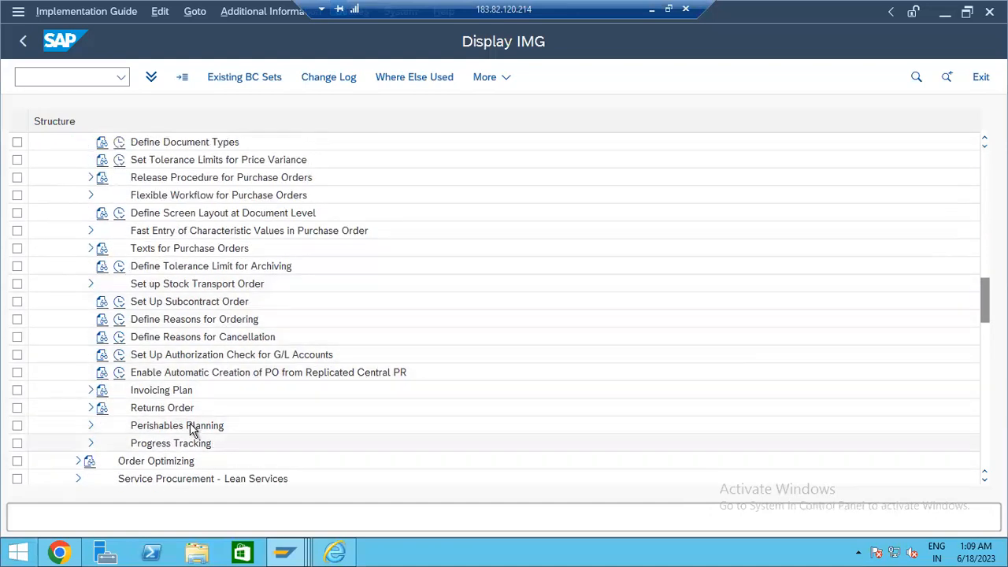
{"action": "scroll", "coordinate": [173, 432], "scroll_direction": "up", "scroll_amount": 1}
{"action": "scroll", "coordinate": [172, 433], "scroll_direction": "up", "scroll_amount": 1}
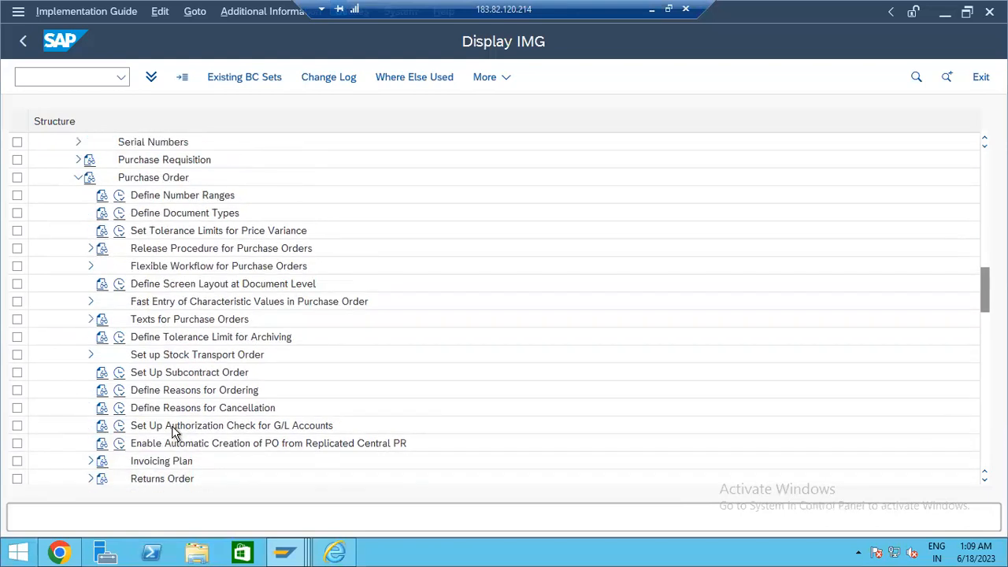
{"action": "left_click", "coordinate": [90, 249]}
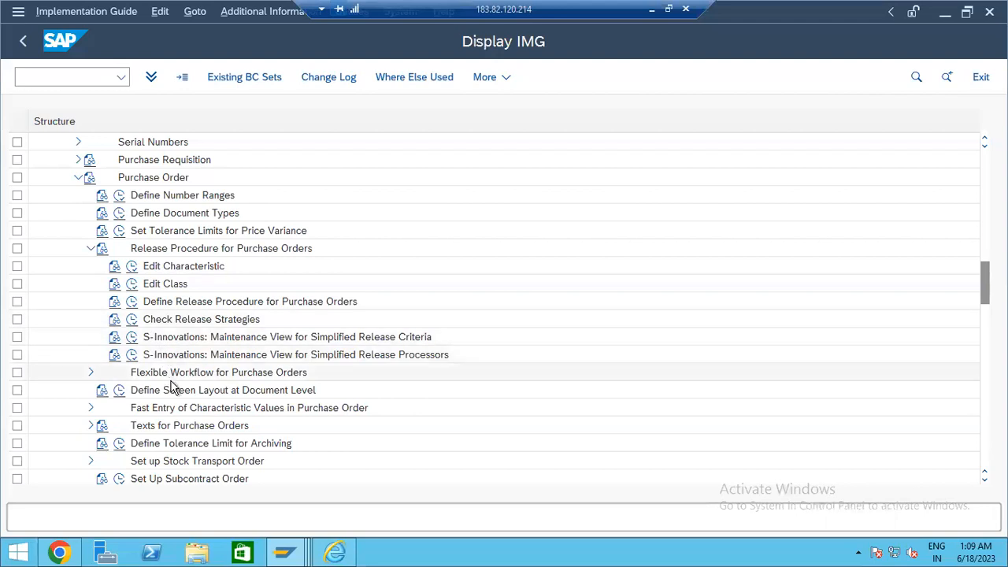
{"action": "left_click", "coordinate": [92, 377]}
{"action": "left_click", "coordinate": [92, 377]}
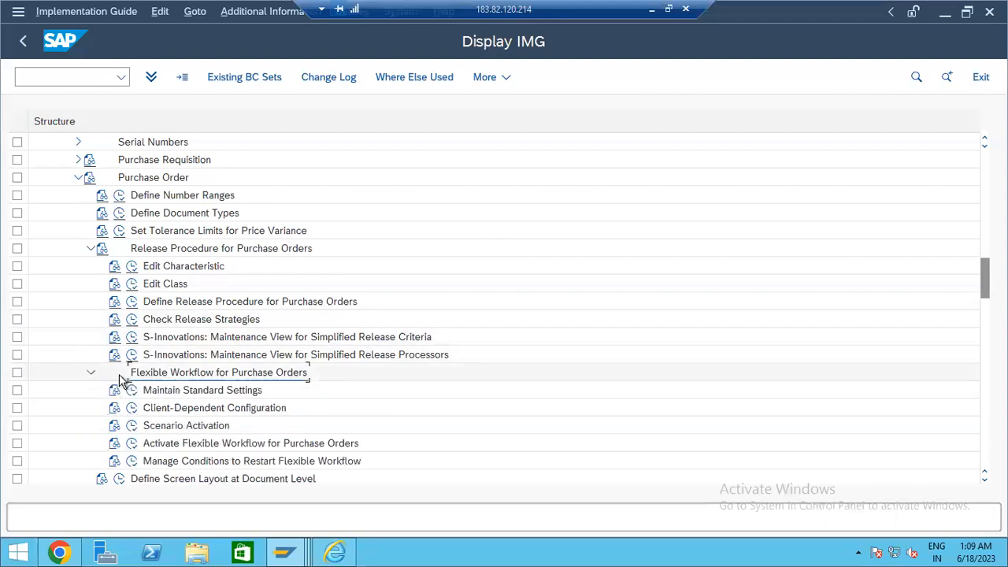
{"action": "scroll", "coordinate": [198, 390], "scroll_direction": "down", "scroll_amount": 1}
{"action": "scroll", "coordinate": [207, 388], "scroll_direction": "down", "scroll_amount": 2}
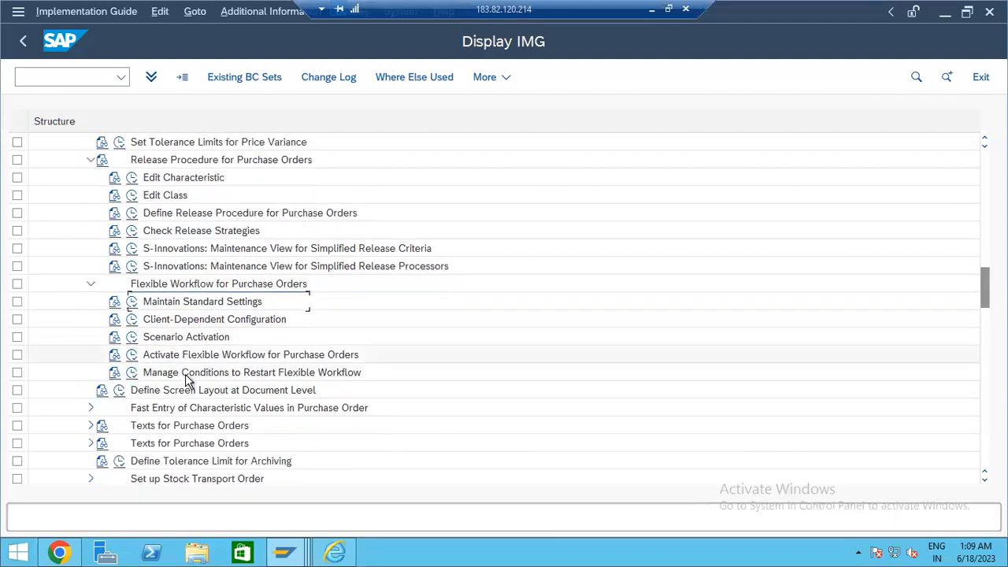
{"action": "left_click", "coordinate": [133, 342]}
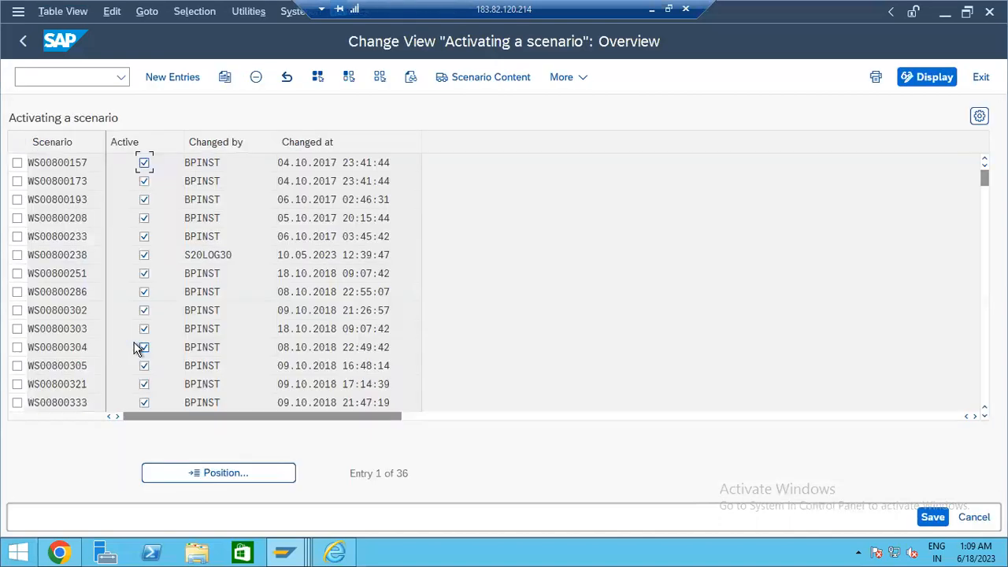
- Select scenario ID WS00800157 in the activation list, then minimize the remote session
{"action": "left_click", "coordinate": [54, 181]}
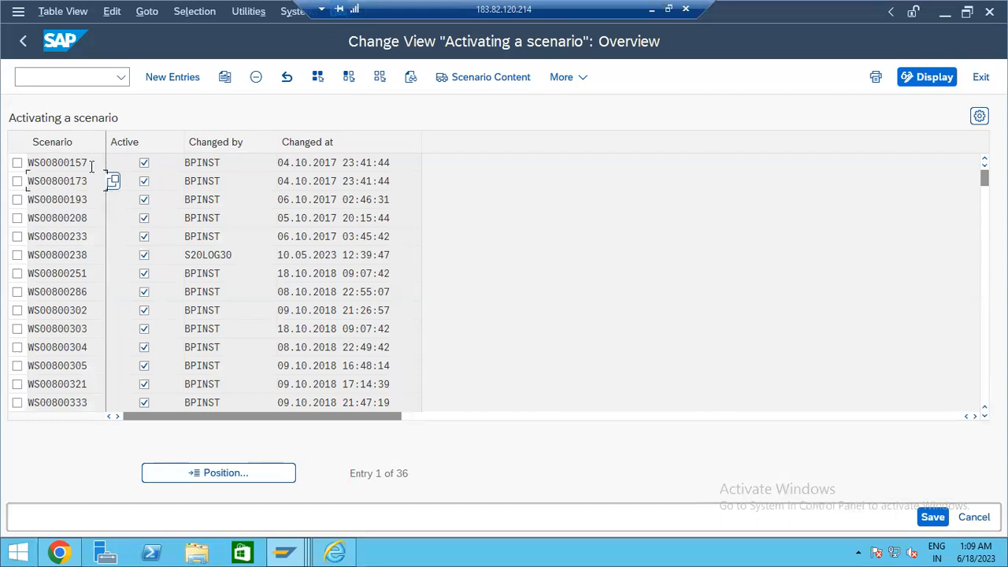
{"action": "left_click_drag", "start_coordinate": [82, 163], "coordinate": [18, 167]}
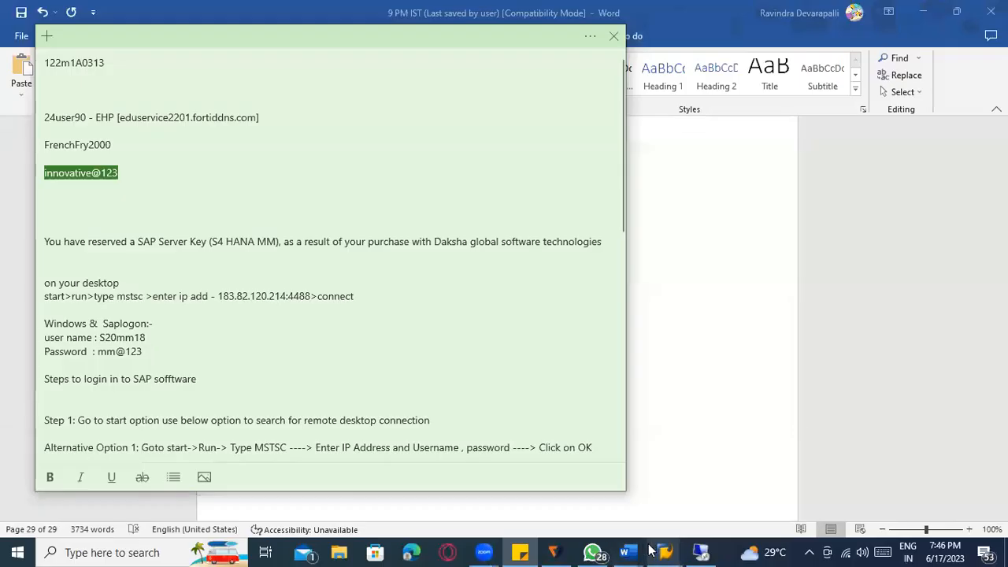
{"action": "left_click", "coordinate": [632, 550]}
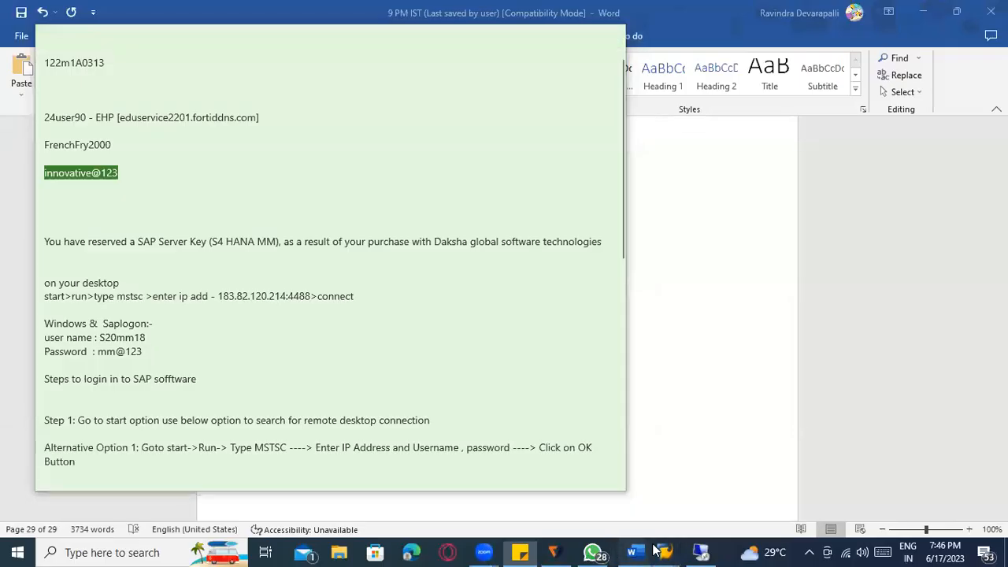
- In the local SAP window, start Workflow Builder with /nswdd
{"action": "mouse_move", "coordinate": [664, 550]}
{"action": "left_click", "coordinate": [591, 512]}
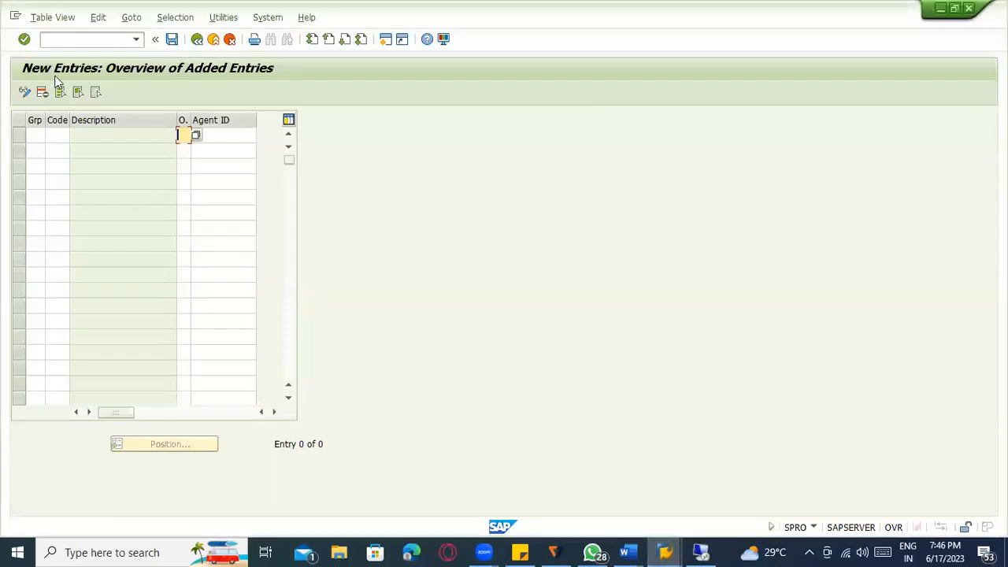
{"action": "type", "text": "/nswdd"}
{"action": "key", "text": "Return"}
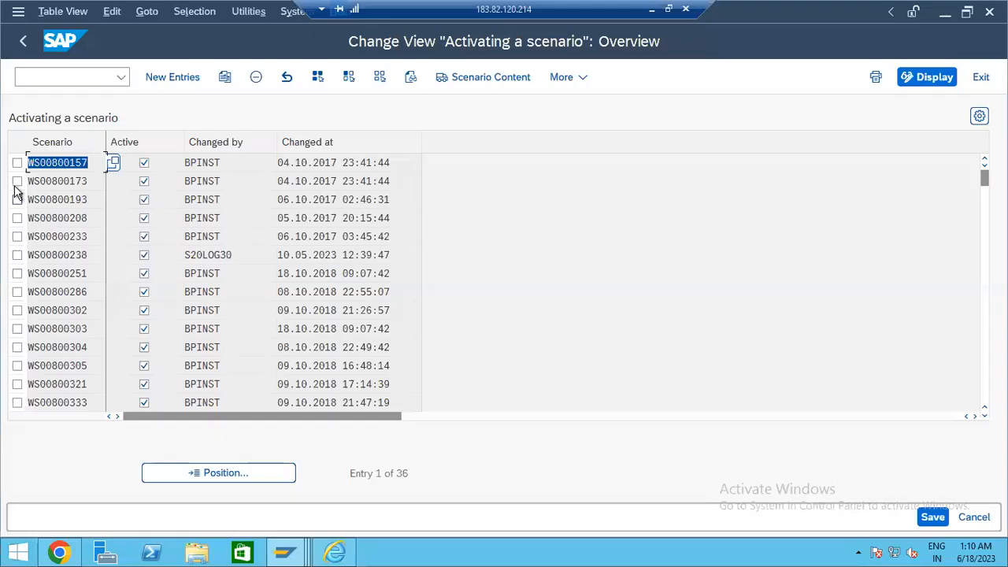
- Back in the remote scenario activation list, select scenario ID WS00800238
{"action": "left_click", "coordinate": [61, 188]}
{"action": "left_click", "coordinate": [66, 203]}
{"action": "left_click", "coordinate": [74, 178]}
{"action": "left_click", "coordinate": [76, 195]}
{"action": "left_click", "coordinate": [73, 237]}
{"action": "left_click", "coordinate": [76, 275]}
{"action": "left_click_drag", "start_coordinate": [87, 255], "coordinate": [10, 253]}
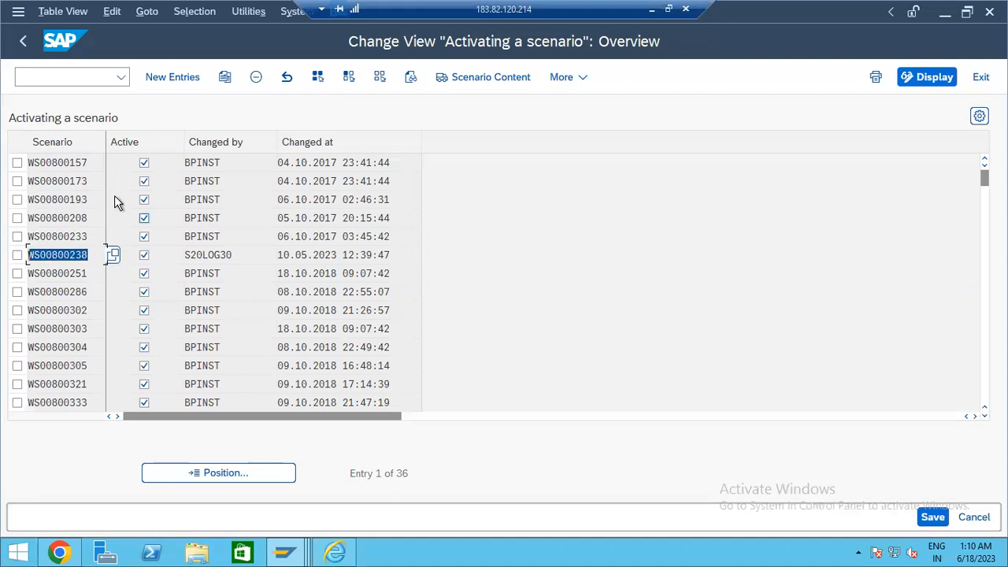
- View the descriptions of scenarios WS00800208, WS00800238 and WS00800321, then return to the IMG
{"action": "left_click", "coordinate": [75, 180]}
{"action": "left_click", "coordinate": [81, 218]}
{"action": "left_click", "coordinate": [111, 219]}
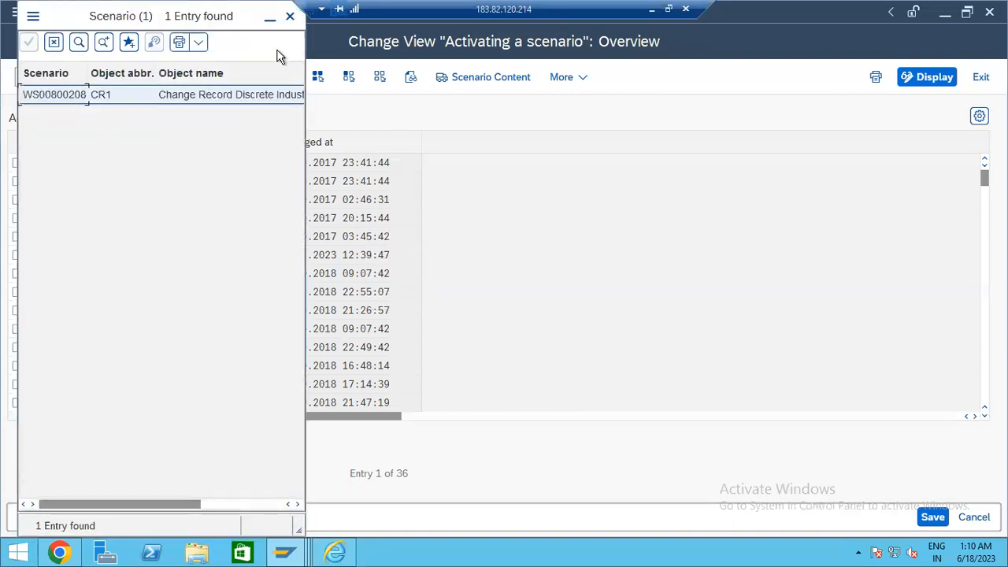
{"action": "left_click", "coordinate": [290, 16]}
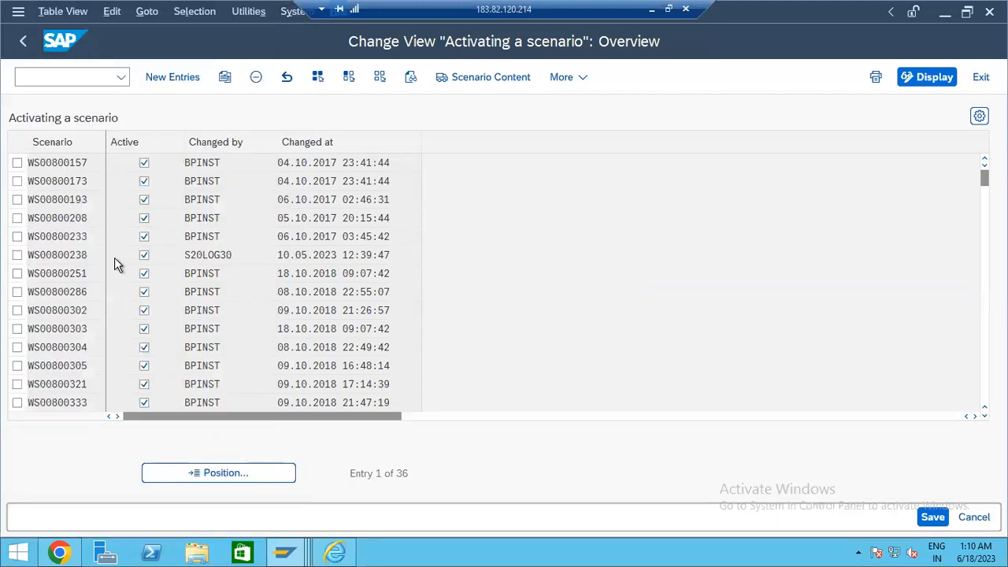
{"action": "key", "text": "F4"}
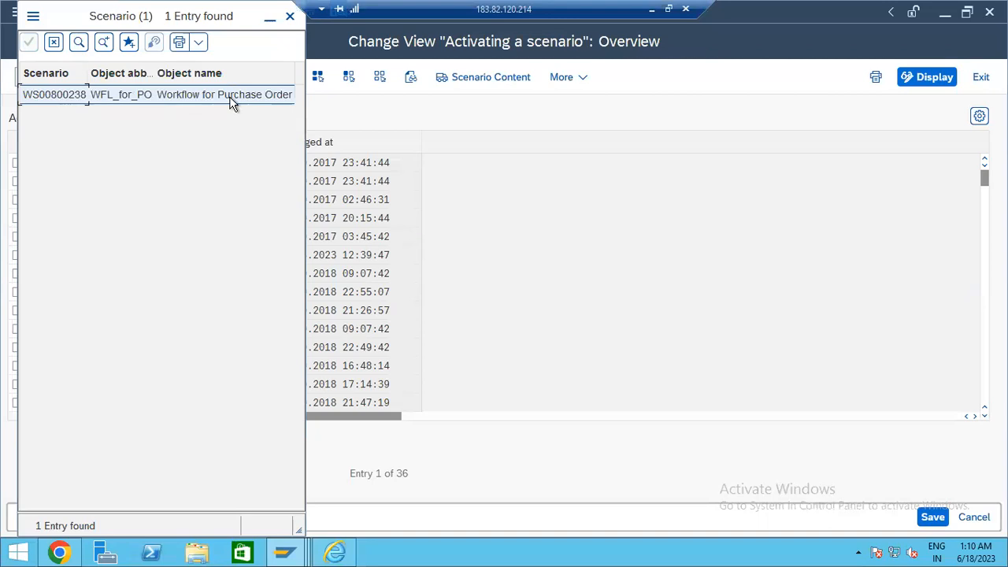
{"action": "left_click", "coordinate": [291, 17]}
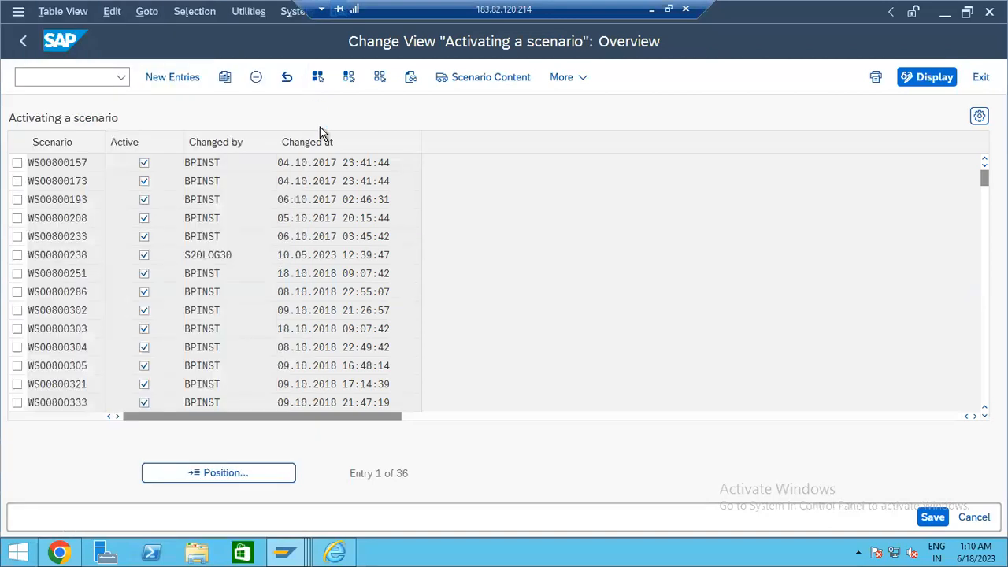
{"action": "left_click", "coordinate": [87, 380]}
{"action": "left_click", "coordinate": [111, 383]}
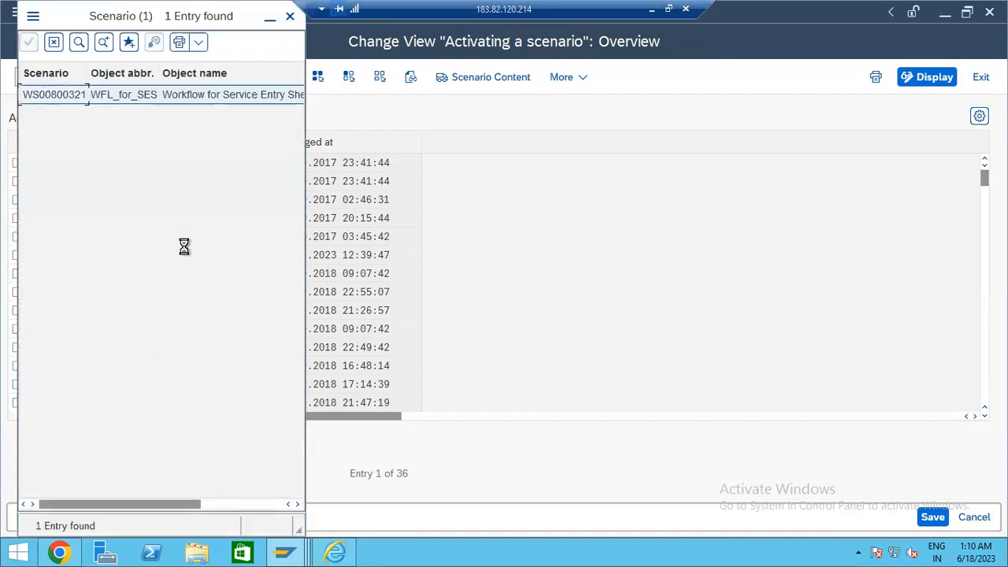
{"action": "left_click", "coordinate": [290, 17]}
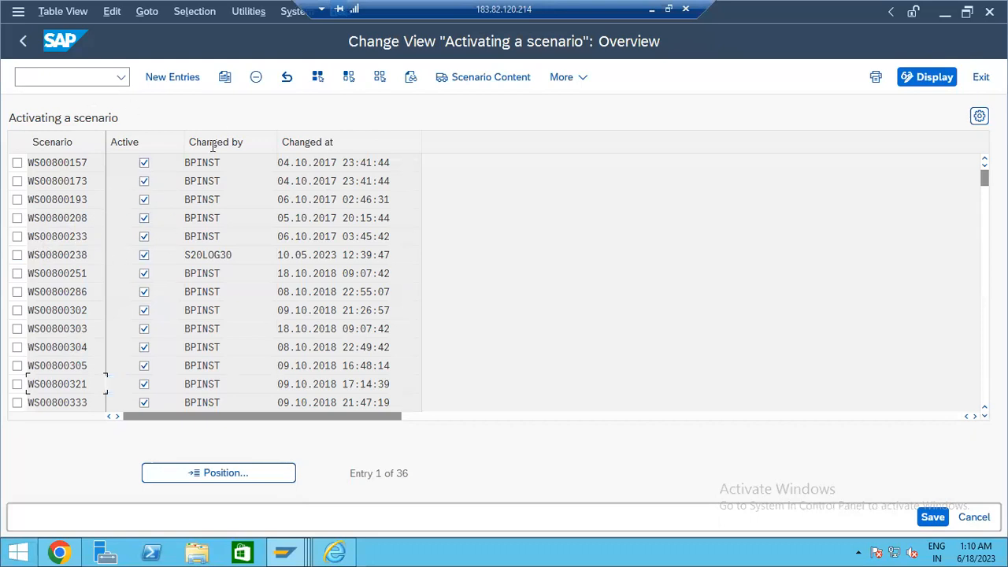
{"action": "left_click", "coordinate": [22, 41]}
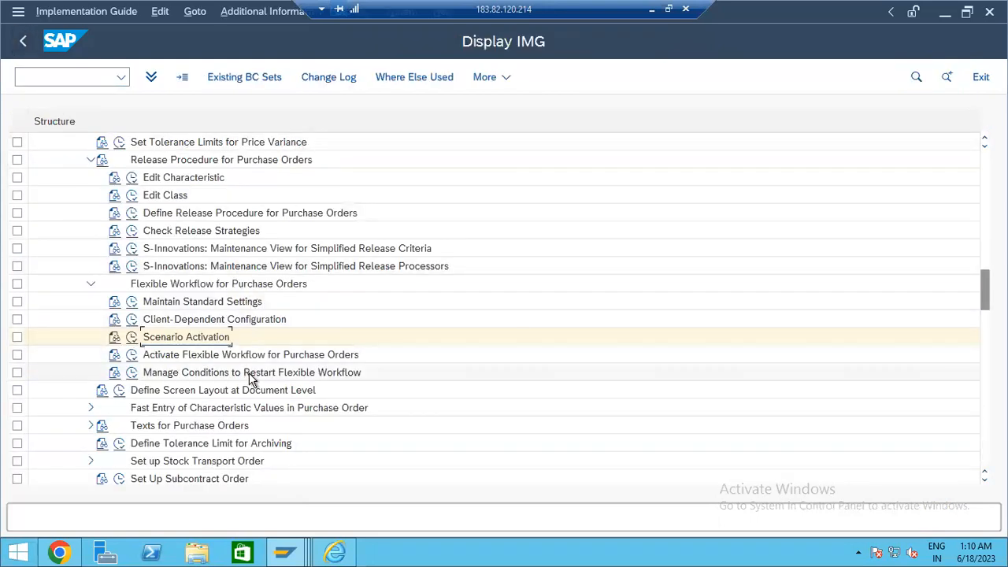
- In Activate Flexible Workflow for Purchase Orders, check the NB Standard PO flag, then go back
{"action": "left_click", "coordinate": [132, 356]}
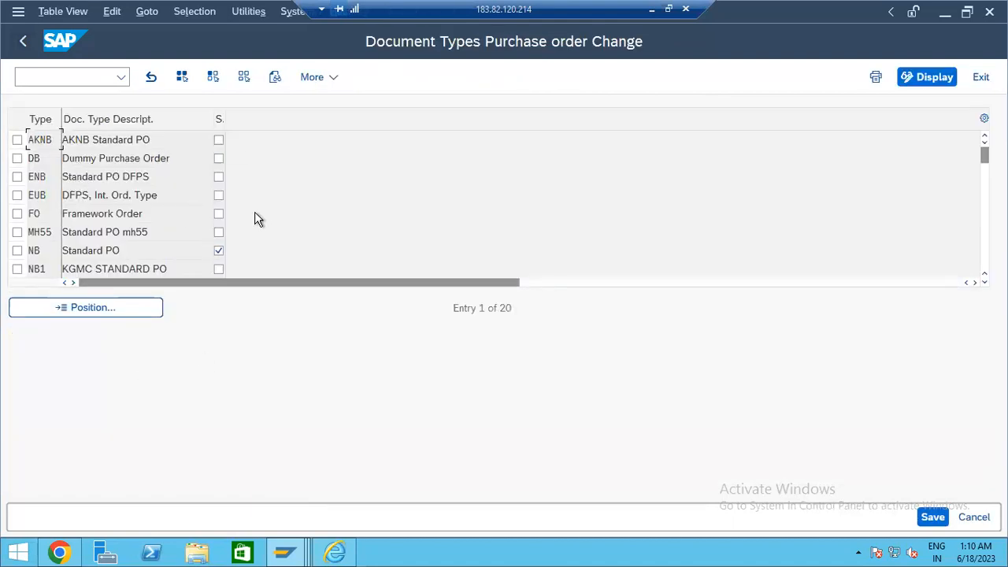
{"action": "scroll", "coordinate": [150, 221], "scroll_direction": "down", "scroll_amount": 2}
{"action": "scroll", "coordinate": [140, 222], "scroll_direction": "up", "scroll_amount": 1}
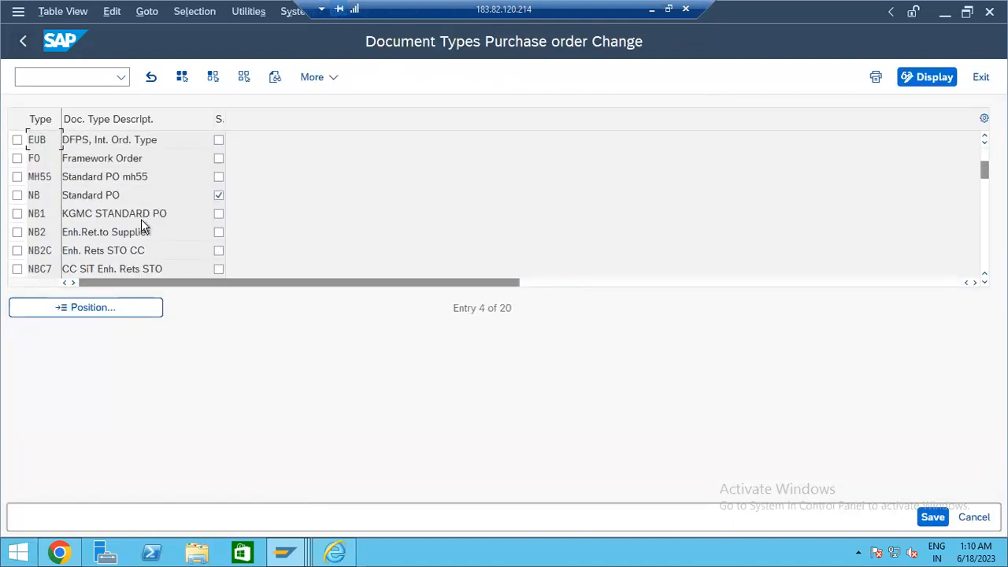
{"action": "left_click", "coordinate": [17, 195]}
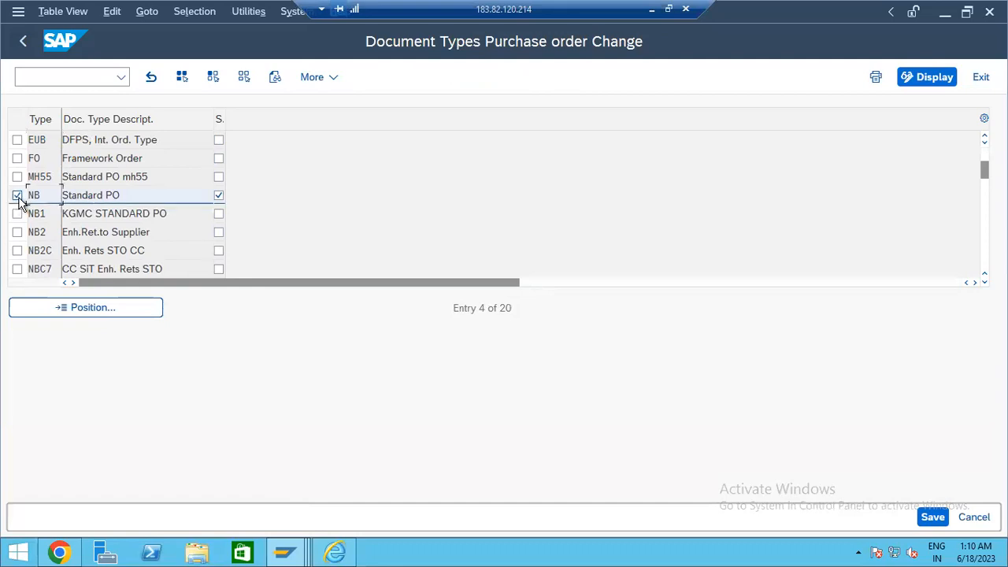
{"action": "left_click", "coordinate": [17, 197]}
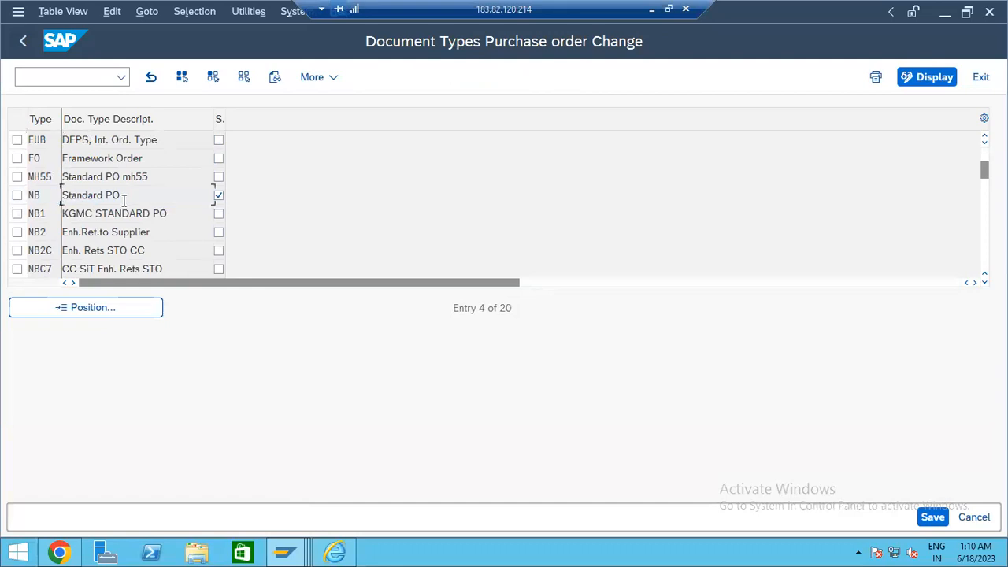
{"action": "scroll", "coordinate": [159, 237], "scroll_direction": "down", "scroll_amount": 2}
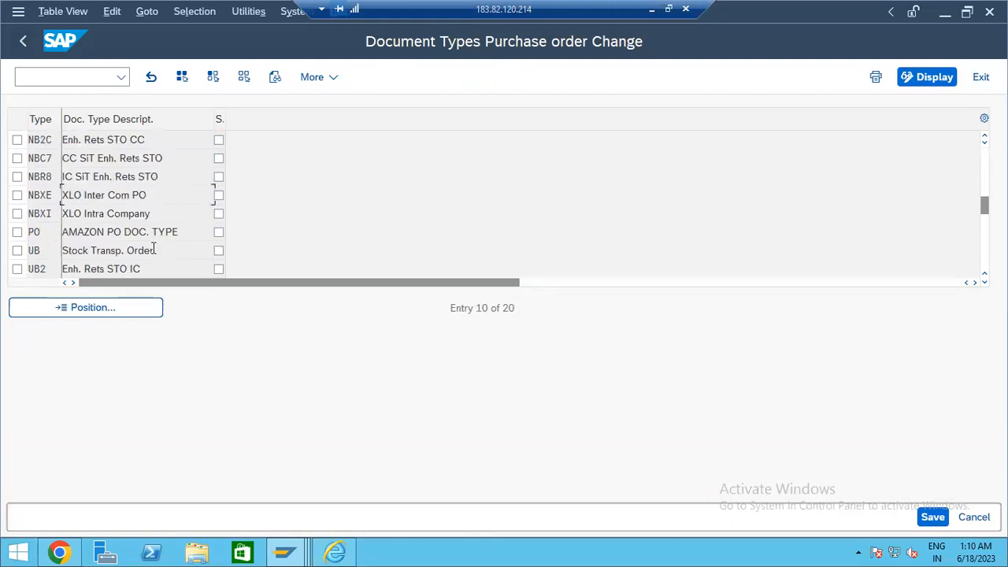
{"action": "scroll", "coordinate": [154, 249], "scroll_direction": "up", "scroll_amount": 3}
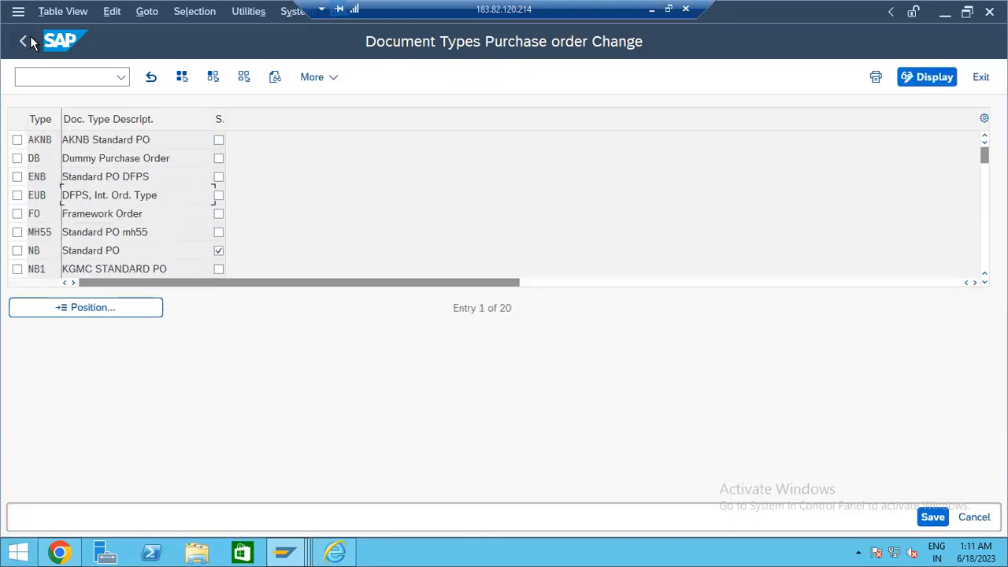
{"action": "key", "text": "F3"}
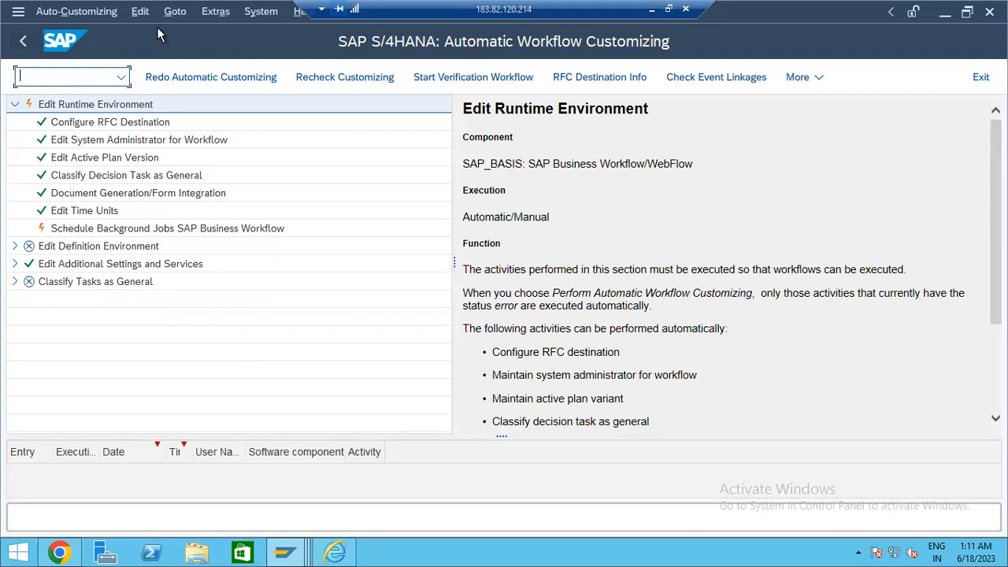
- Review Maintain Standard Settings' automatic workflow customizing again, then minimize the remote session
{"action": "left_click", "coordinate": [20, 46]}
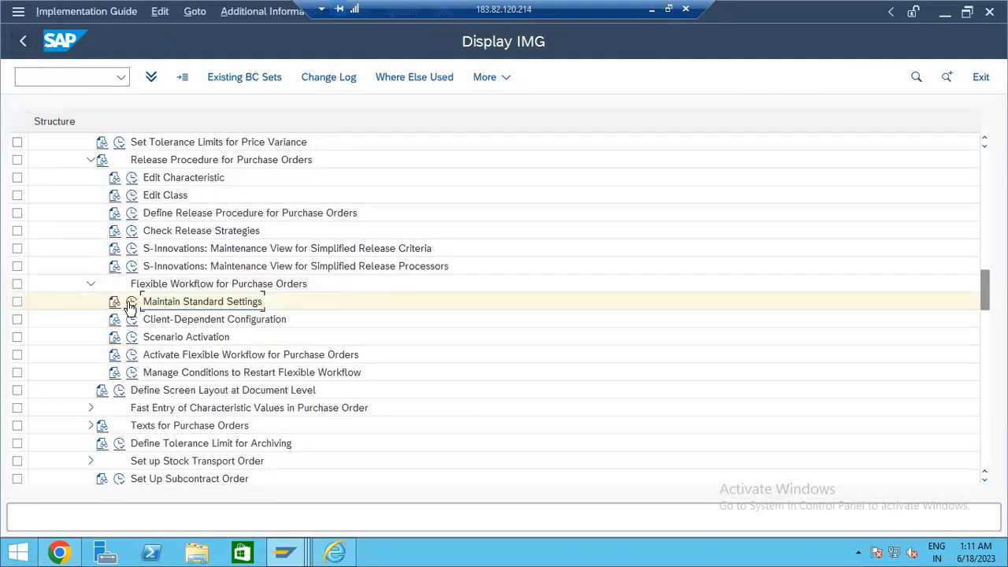
{"action": "left_click", "coordinate": [131, 303]}
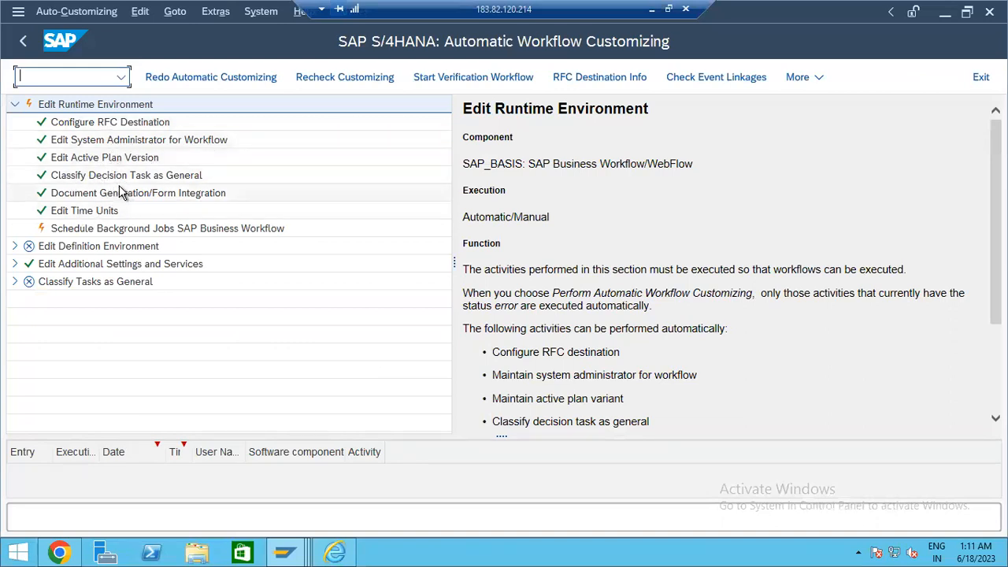
{"action": "left_click", "coordinate": [22, 44]}
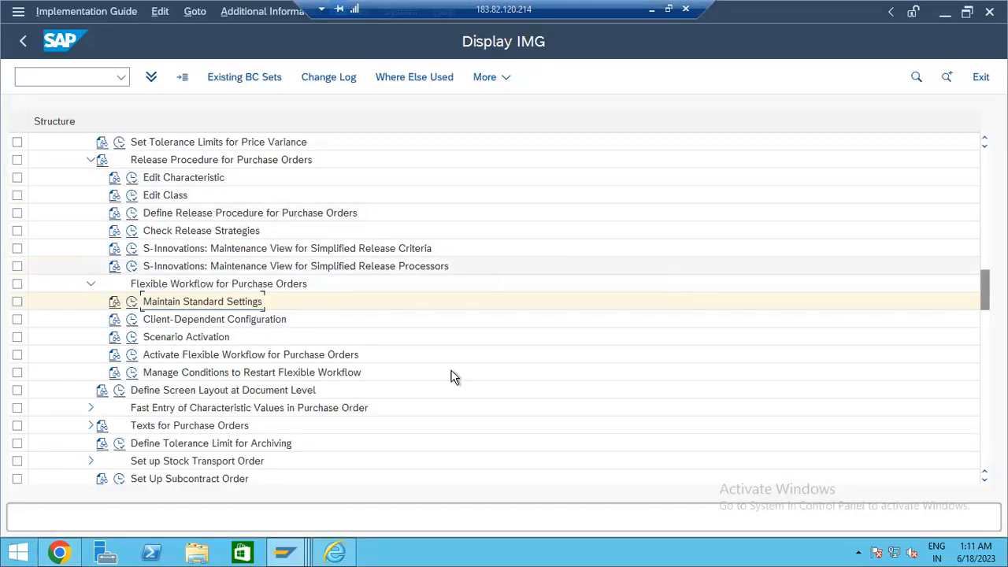
{"action": "scroll", "coordinate": [260, 335], "scroll_direction": "up", "scroll_amount": 2}
{"action": "scroll", "coordinate": [260, 334], "scroll_direction": "up", "scroll_amount": 7}
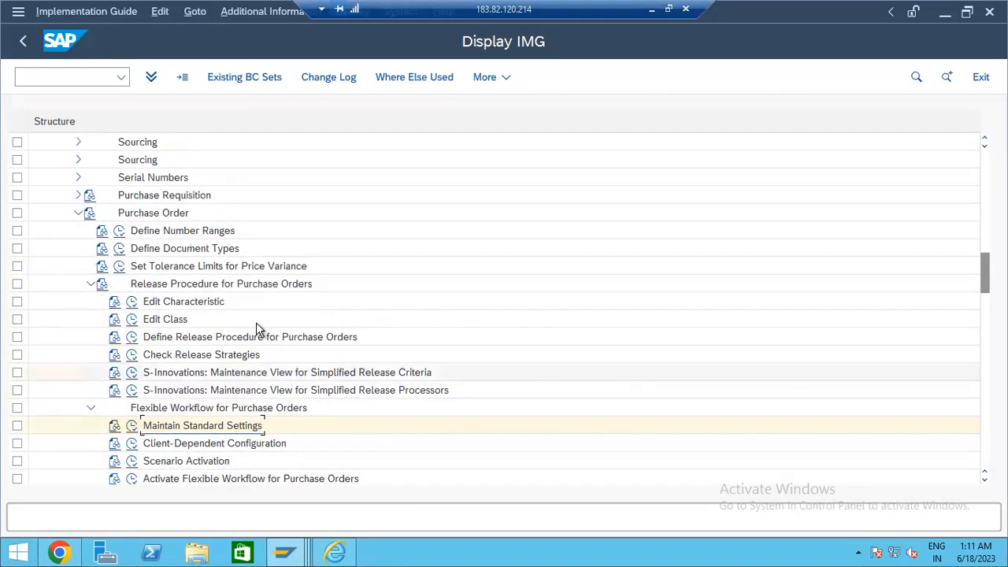
{"action": "scroll", "coordinate": [312, 329], "scroll_direction": "up", "scroll_amount": 13}
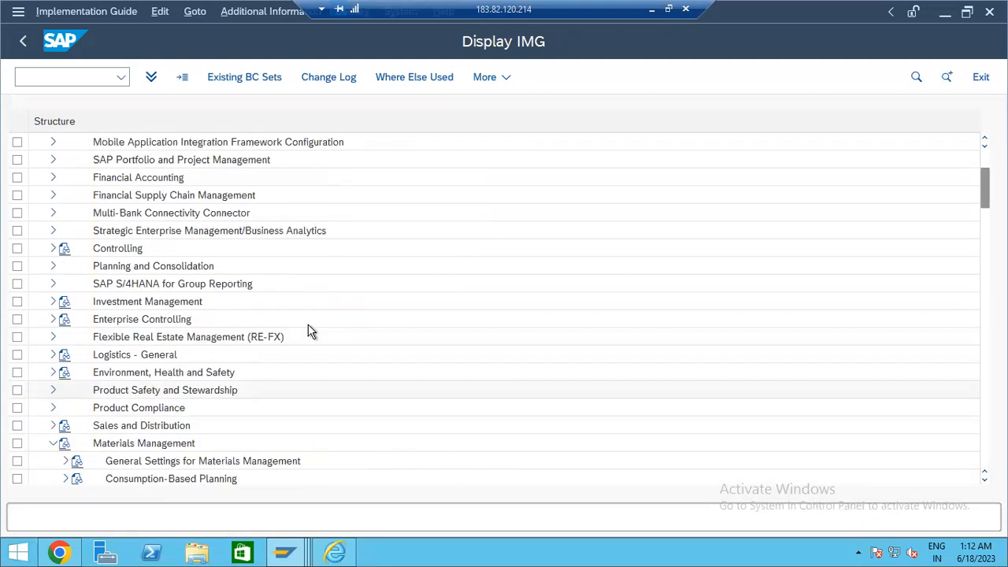
{"action": "left_click", "coordinate": [652, 10]}
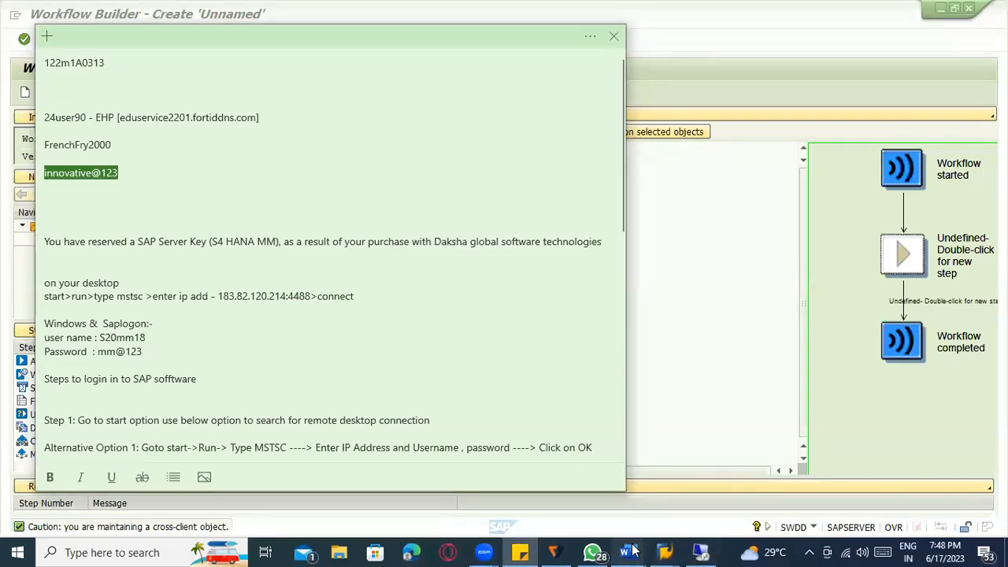
- Bring the Word guide forward and review the workflow scenario table, from WS00800157 to the Blocked Invoice task
{"action": "mouse_move", "coordinate": [656, 537]}
{"action": "left_click", "coordinate": [669, 504]}
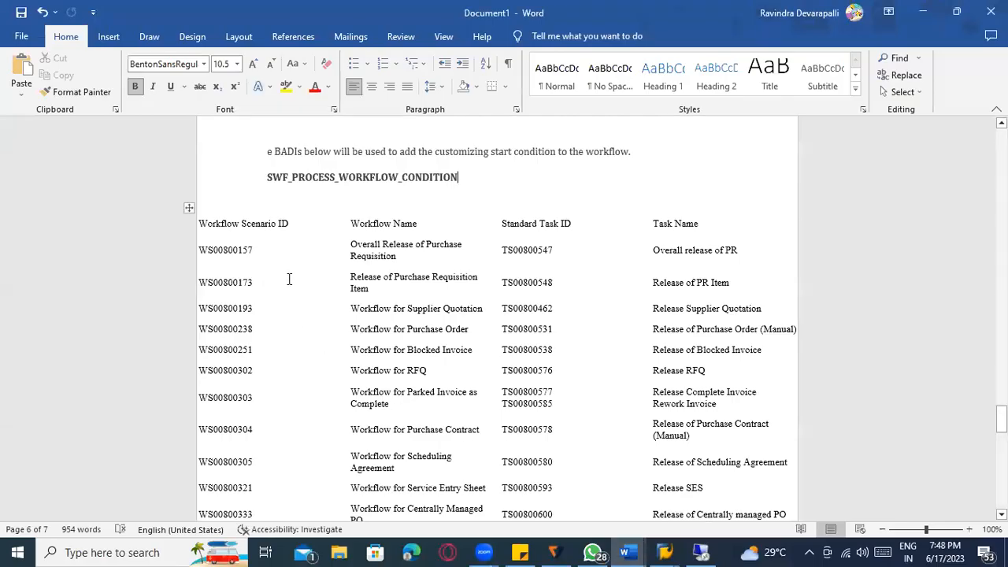
{"action": "left_click", "coordinate": [189, 210]}
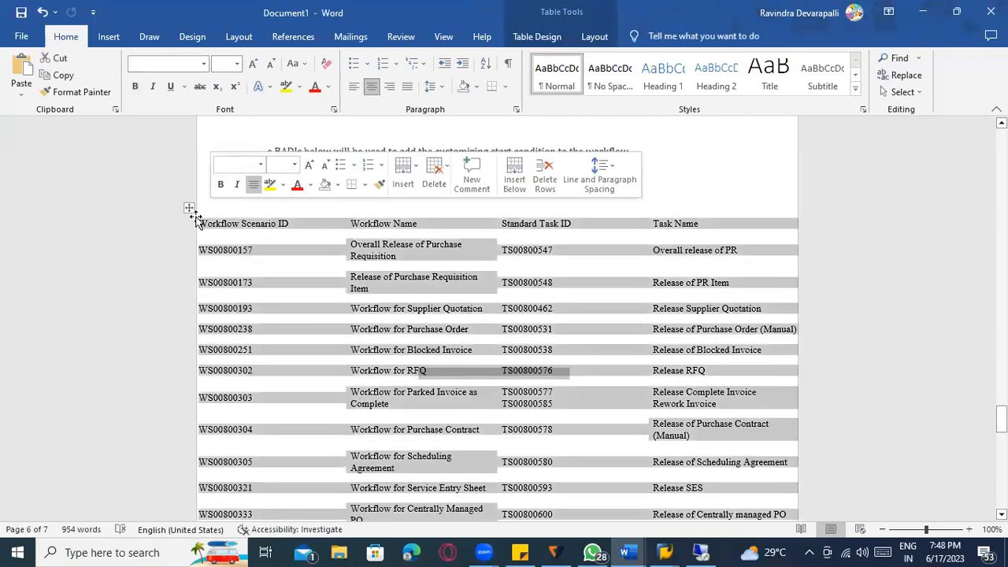
{"action": "left_click", "coordinate": [233, 252]}
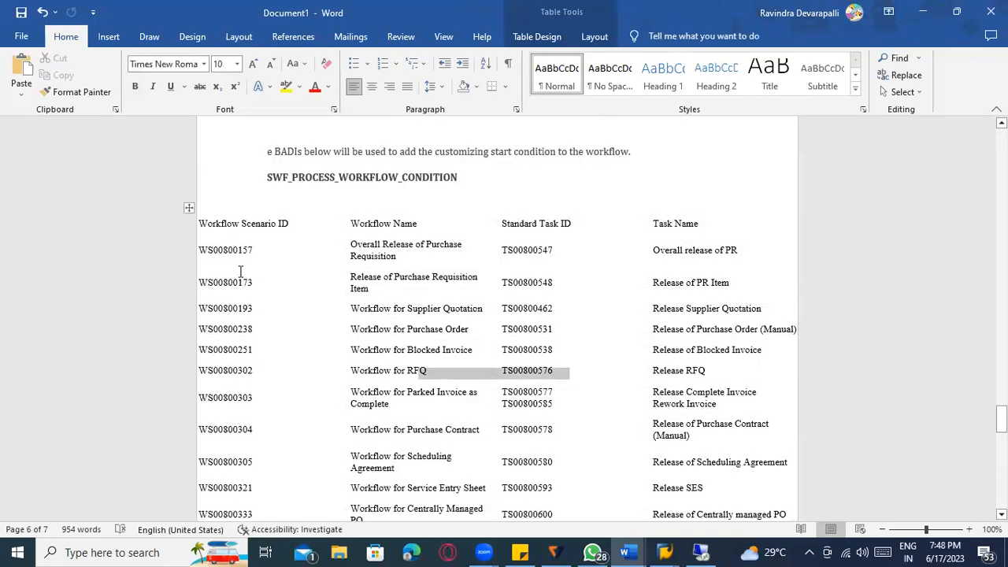
{"action": "left_click", "coordinate": [539, 350]}
{"action": "left_click", "coordinate": [245, 250]}
{"action": "scroll", "coordinate": [252, 236], "scroll_direction": "down", "scroll_amount": 3}
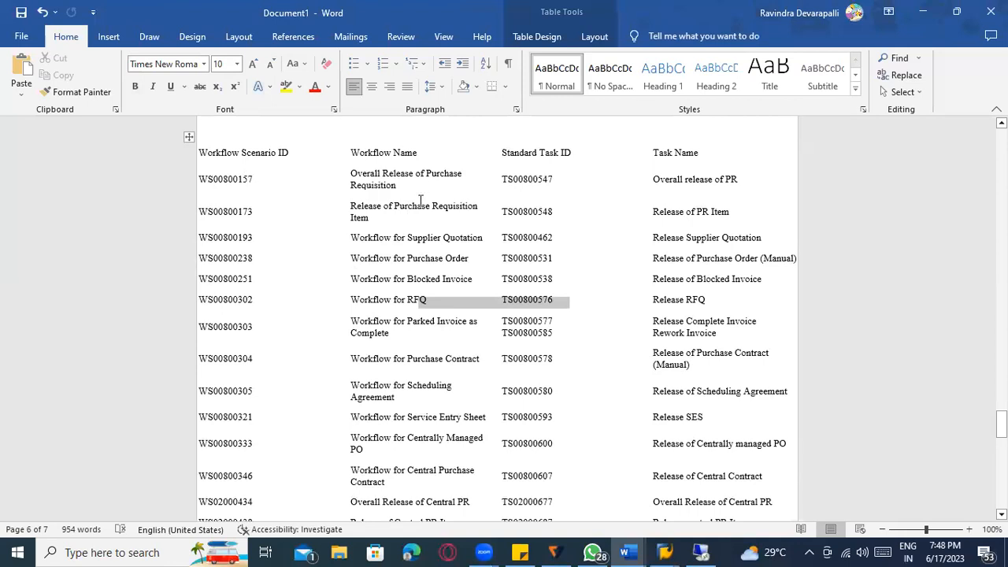
{"action": "scroll", "coordinate": [429, 281], "scroll_direction": "down", "scroll_amount": 1}
{"action": "scroll", "coordinate": [430, 281], "scroll_direction": "down", "scroll_amount": 1}
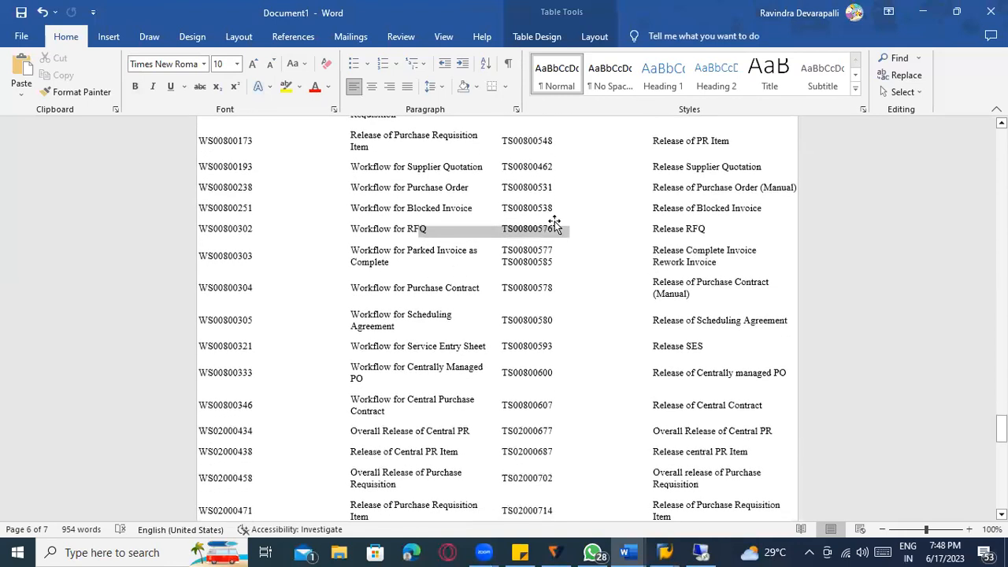
{"action": "scroll", "coordinate": [555, 221], "scroll_direction": "up", "scroll_amount": 3}
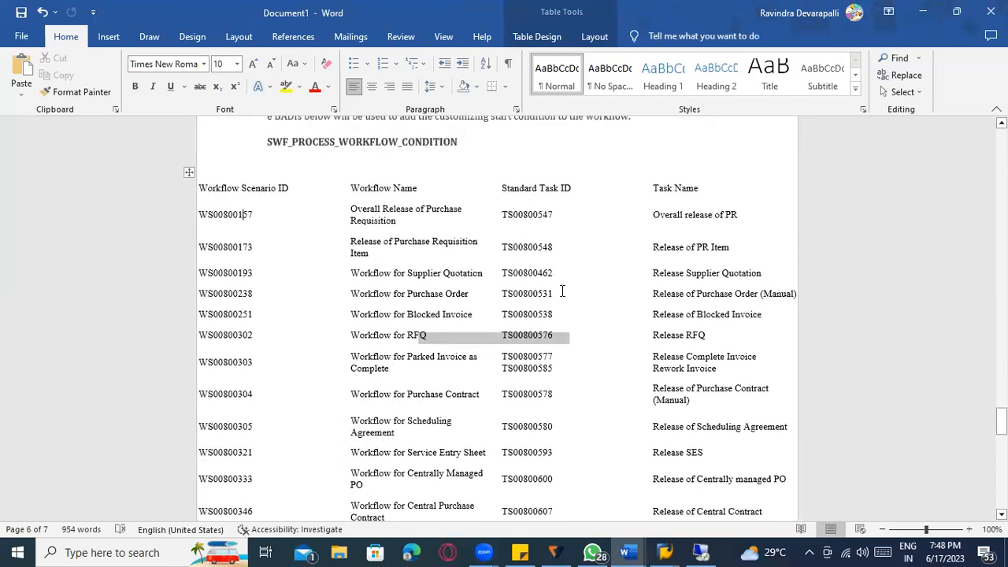
{"action": "scroll", "coordinate": [272, 299], "scroll_direction": "up", "scroll_amount": 2}
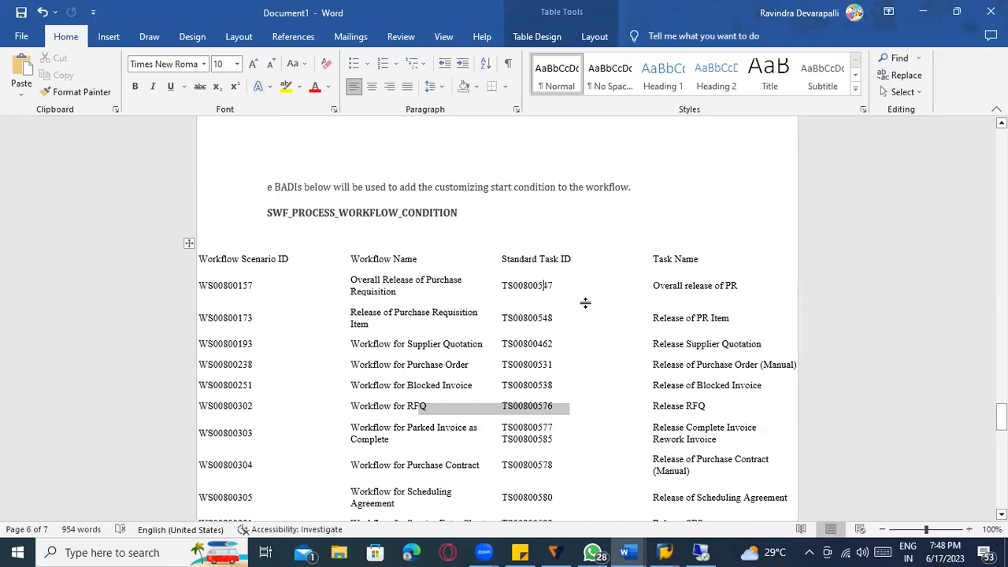
{"action": "scroll", "coordinate": [586, 302], "scroll_direction": "up", "scroll_amount": 2}
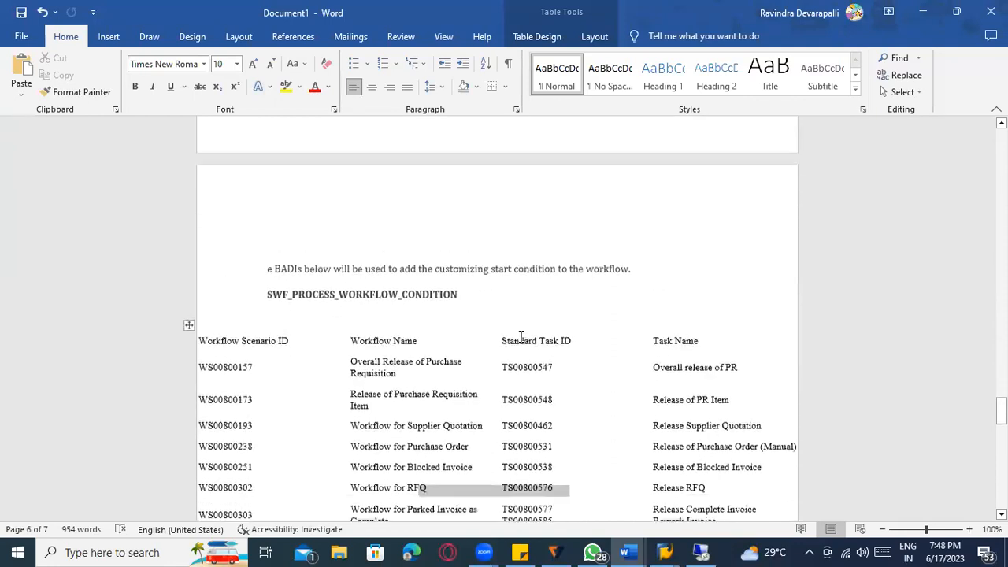
{"action": "scroll", "coordinate": [290, 304], "scroll_direction": "down", "scroll_amount": 1}
- Review the BADIs section, highlighting the MMPUR_WORKFLOW_AGENTS_V2 BADI name
{"action": "left_click", "coordinate": [290, 284]}
{"action": "scroll", "coordinate": [449, 315], "scroll_direction": "up", "scroll_amount": 8}
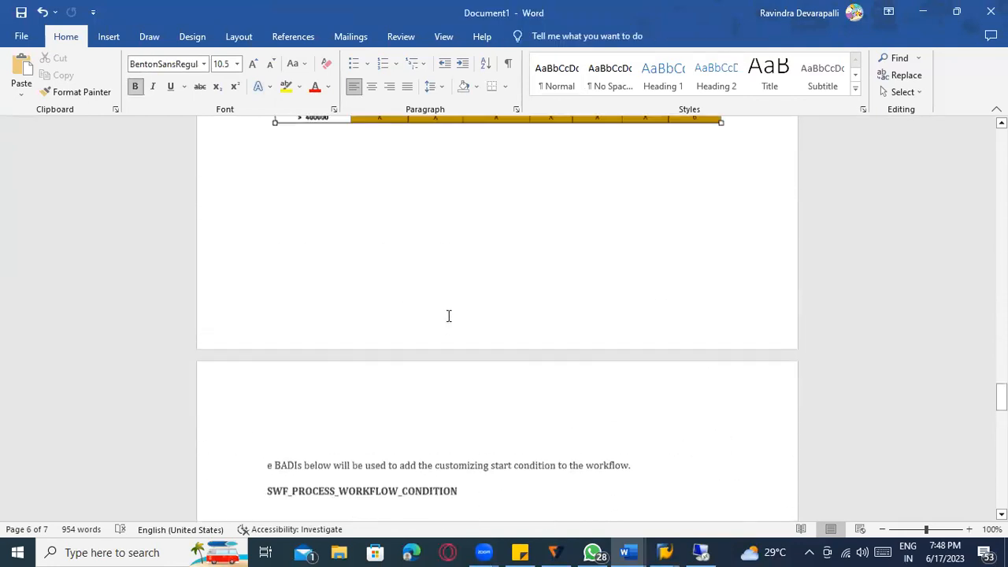
{"action": "scroll", "coordinate": [460, 339], "scroll_direction": "down", "scroll_amount": 8}
{"action": "left_click", "coordinate": [389, 343]}
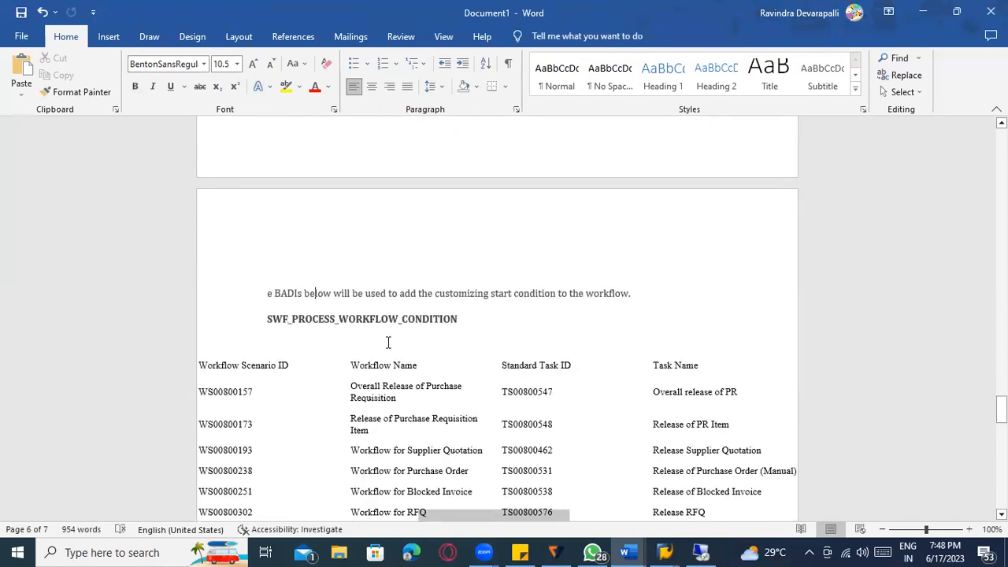
{"action": "scroll", "coordinate": [389, 344], "scroll_direction": "up", "scroll_amount": 14}
{"action": "scroll", "coordinate": [391, 345], "scroll_direction": "up", "scroll_amount": 2}
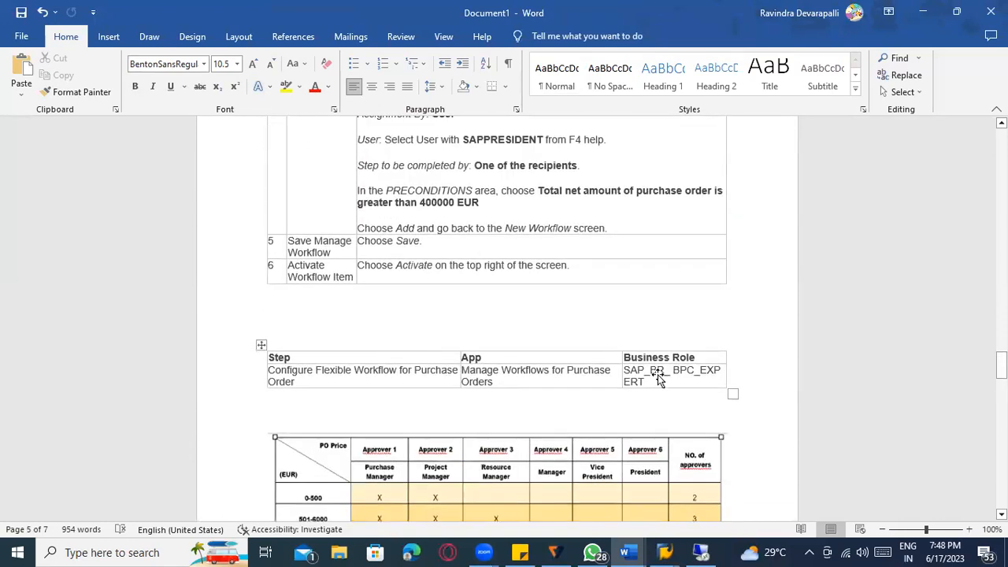
{"action": "scroll", "coordinate": [673, 390], "scroll_direction": "down", "scroll_amount": 15}
{"action": "scroll", "coordinate": [679, 392], "scroll_direction": "down", "scroll_amount": 20}
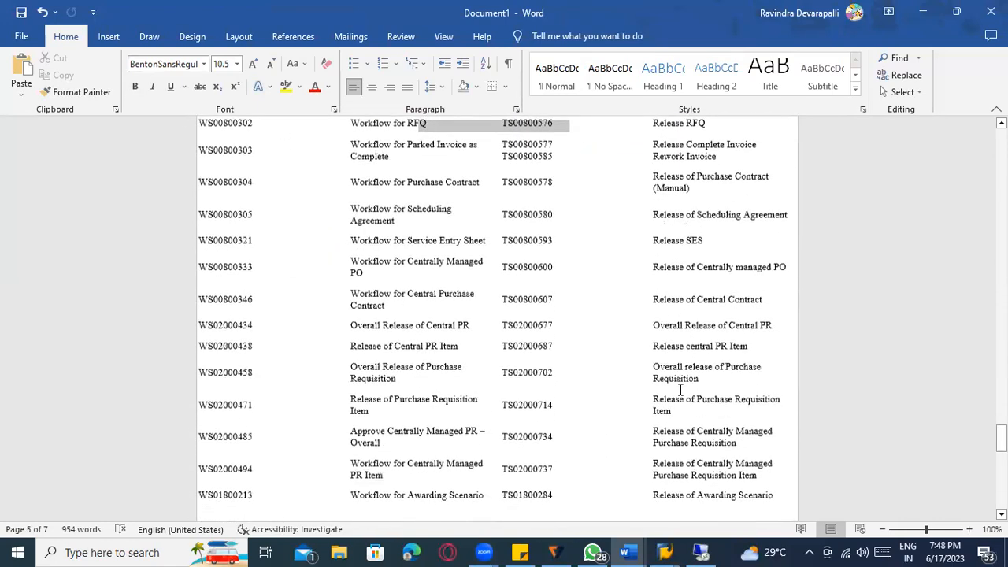
{"action": "scroll", "coordinate": [512, 403], "scroll_direction": "down", "scroll_amount": 2}
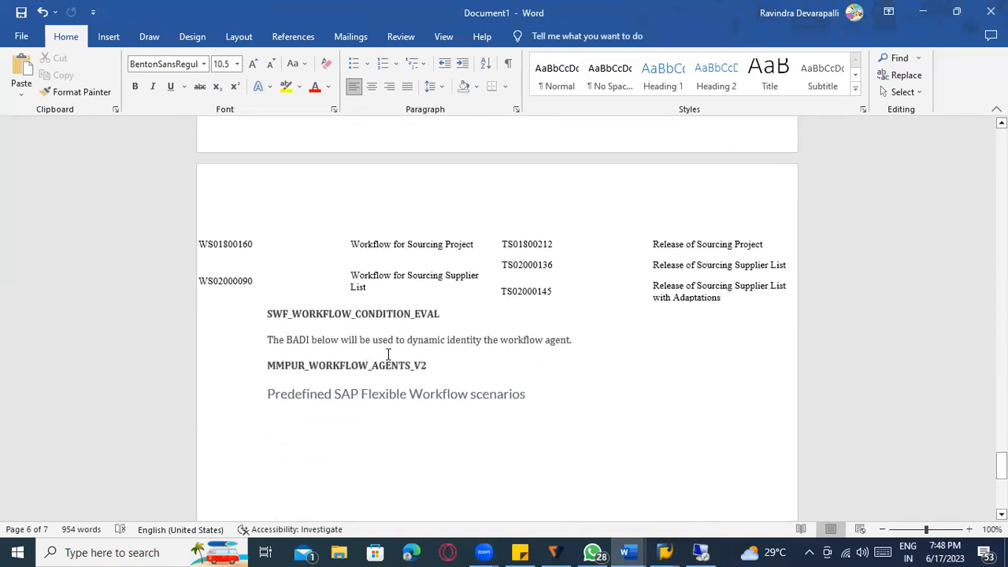
{"action": "left_click", "coordinate": [424, 366]}
{"action": "left_click", "coordinate": [581, 327]}
- Scroll back up to page 1 with the SPRO Scenario Activation screenshot
{"action": "scroll", "coordinate": [602, 323], "scroll_direction": "up", "scroll_amount": 15}
{"action": "scroll", "coordinate": [622, 332], "scroll_direction": "up", "scroll_amount": 15}
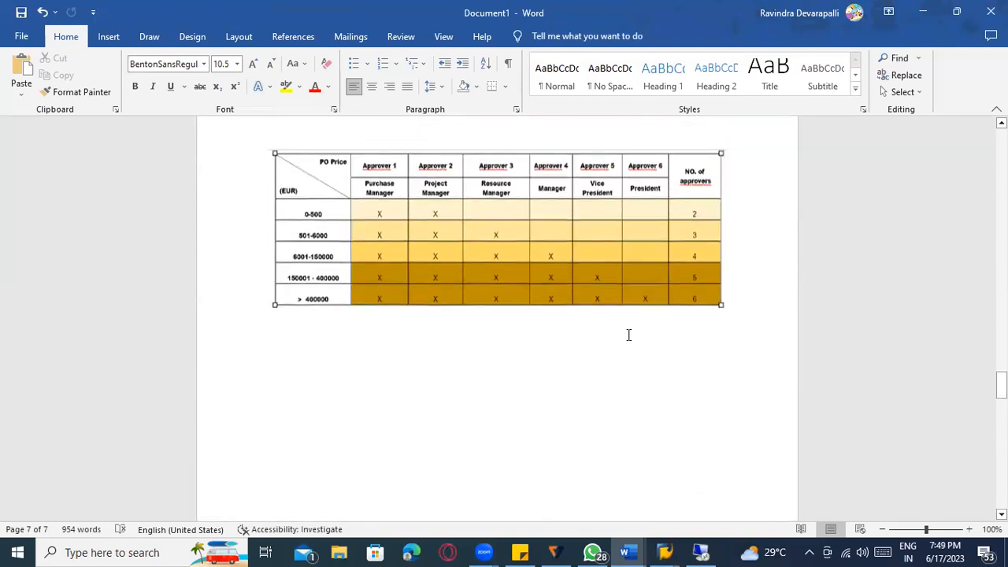
{"action": "scroll", "coordinate": [641, 328], "scroll_direction": "up", "scroll_amount": 15}
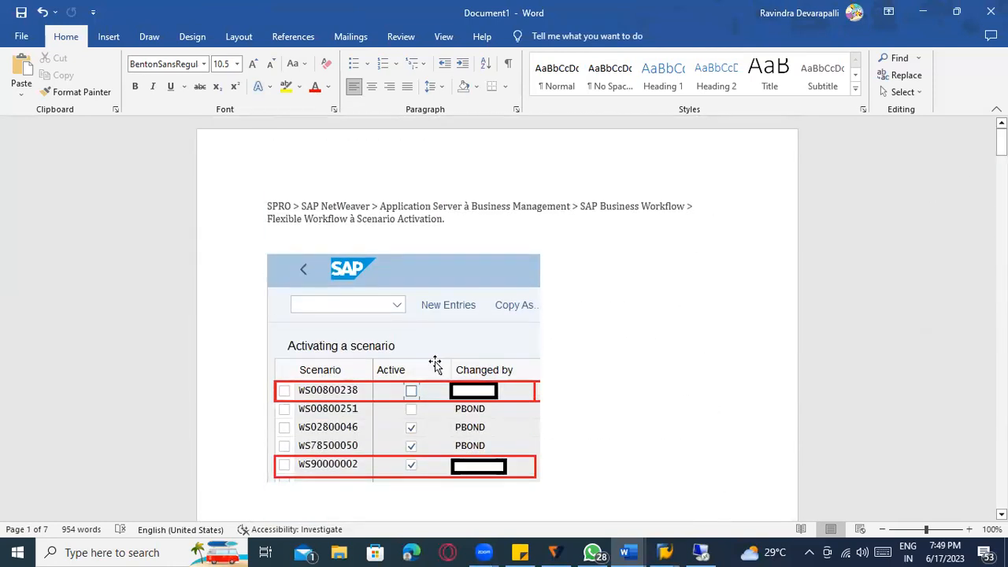
- Mark the end of the SPRO Flexible Workflow Scenario Activation path on page 1
{"action": "left_click", "coordinate": [445, 225]}
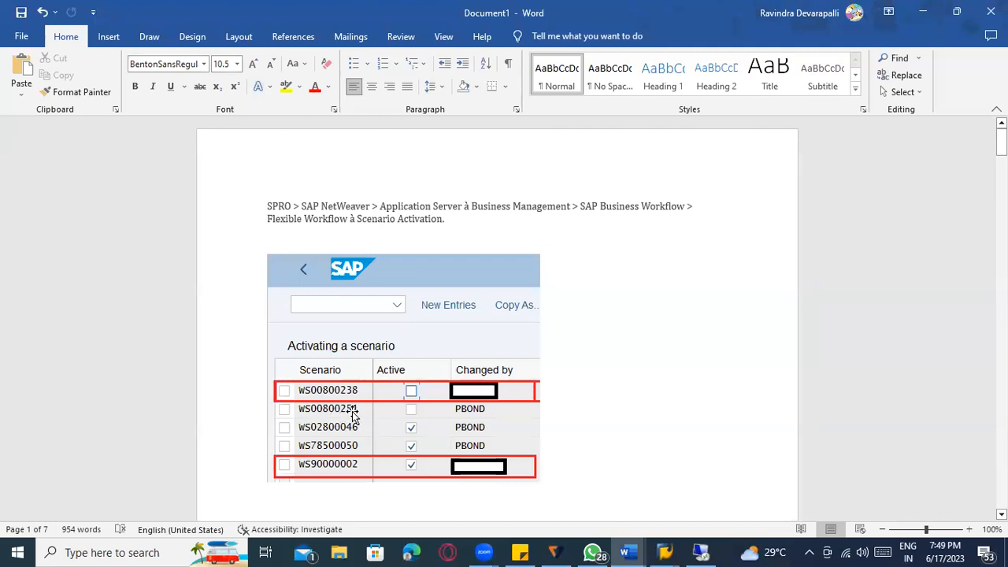
{"action": "scroll", "coordinate": [353, 417], "scroll_direction": "down", "scroll_amount": 3}
{"action": "scroll", "coordinate": [585, 361], "scroll_direction": "up", "scroll_amount": 3}
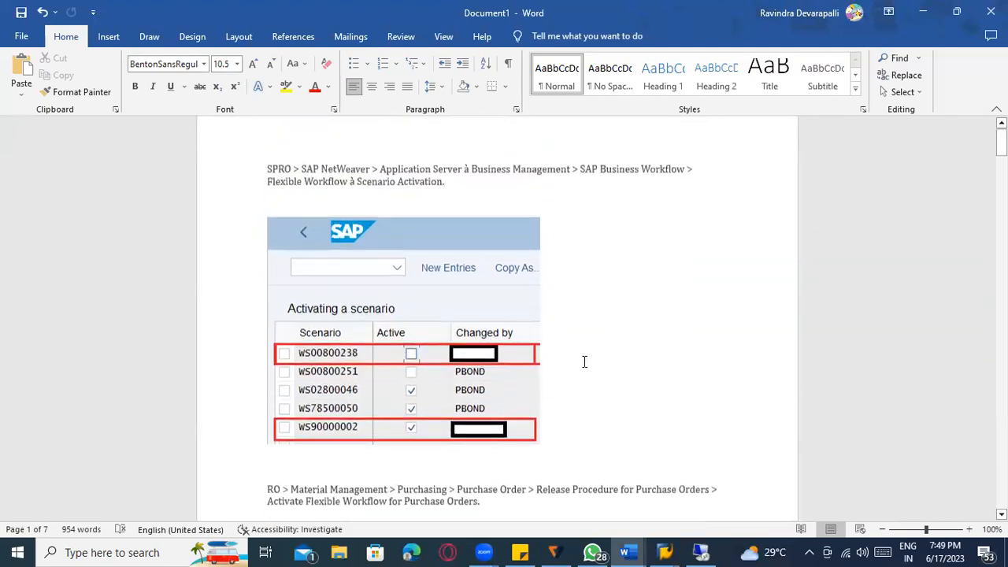
{"action": "scroll", "coordinate": [591, 364], "scroll_direction": "up", "scroll_amount": 1}
{"action": "scroll", "coordinate": [308, 400], "scroll_direction": "down", "scroll_amount": 1}
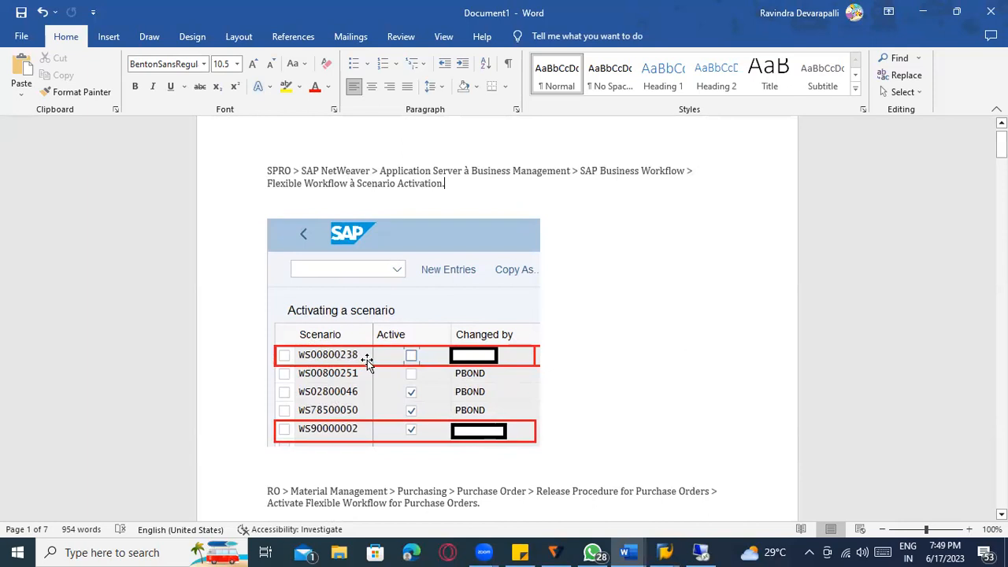
- Scroll through the test steps (Access the App, Check, Create 1–6), returning to Create step 1 for PO 0-500 EUR
{"action": "scroll", "coordinate": [429, 398], "scroll_direction": "down", "scroll_amount": 5}
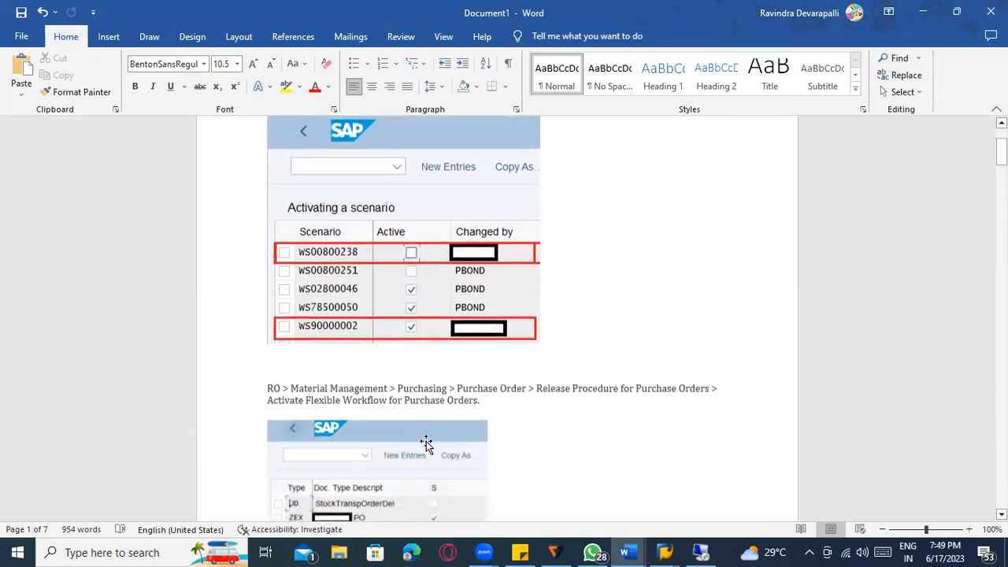
{"action": "scroll", "coordinate": [426, 439], "scroll_direction": "down", "scroll_amount": 1}
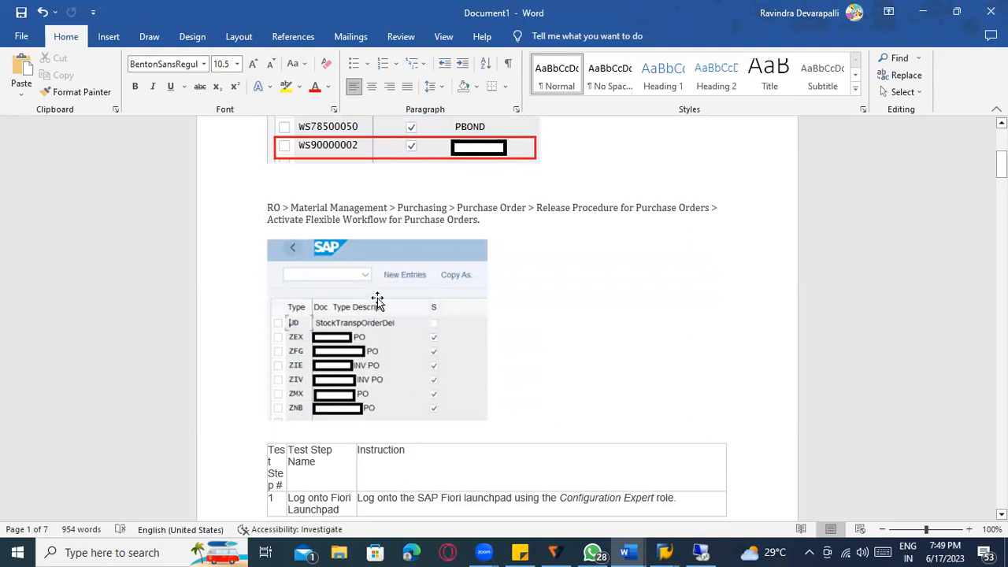
{"action": "scroll", "coordinate": [382, 307], "scroll_direction": "down", "scroll_amount": 3}
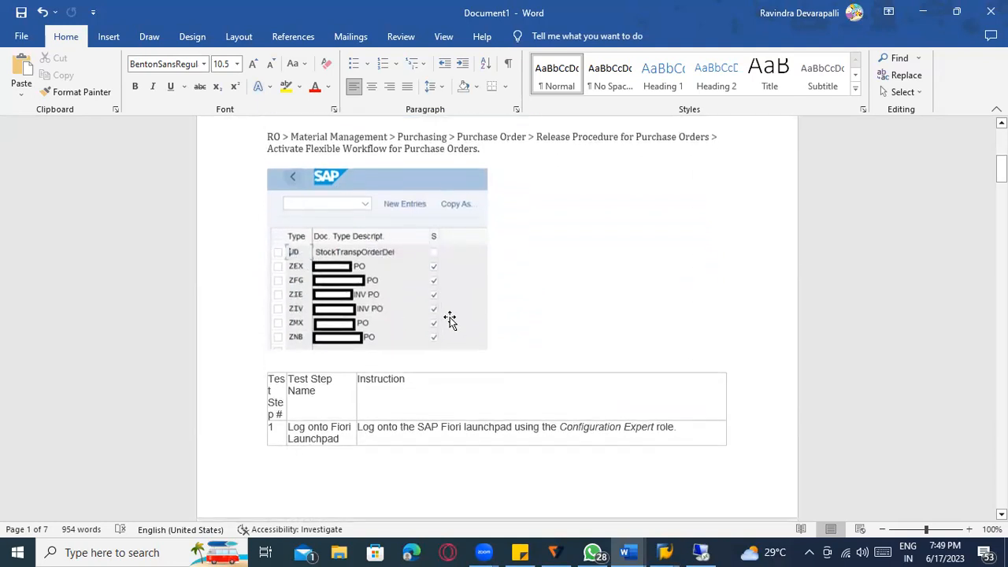
{"action": "scroll", "coordinate": [379, 315], "scroll_direction": "down", "scroll_amount": 5}
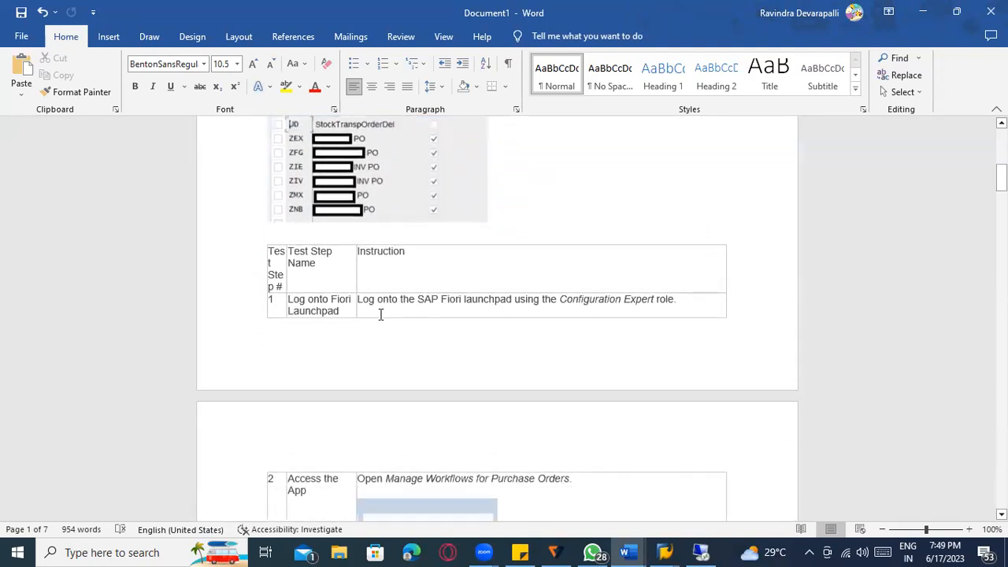
{"action": "scroll", "coordinate": [371, 315], "scroll_direction": "down", "scroll_amount": 1}
{"action": "scroll", "coordinate": [326, 251], "scroll_direction": "down", "scroll_amount": 4}
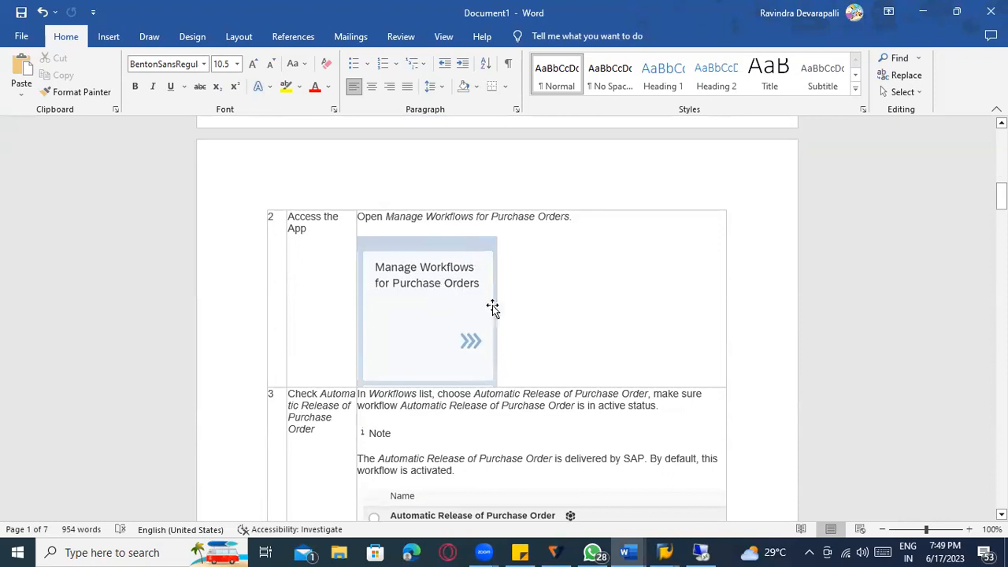
{"action": "scroll", "coordinate": [483, 312], "scroll_direction": "down", "scroll_amount": 3}
{"action": "scroll", "coordinate": [483, 312], "scroll_direction": "down", "scroll_amount": 4}
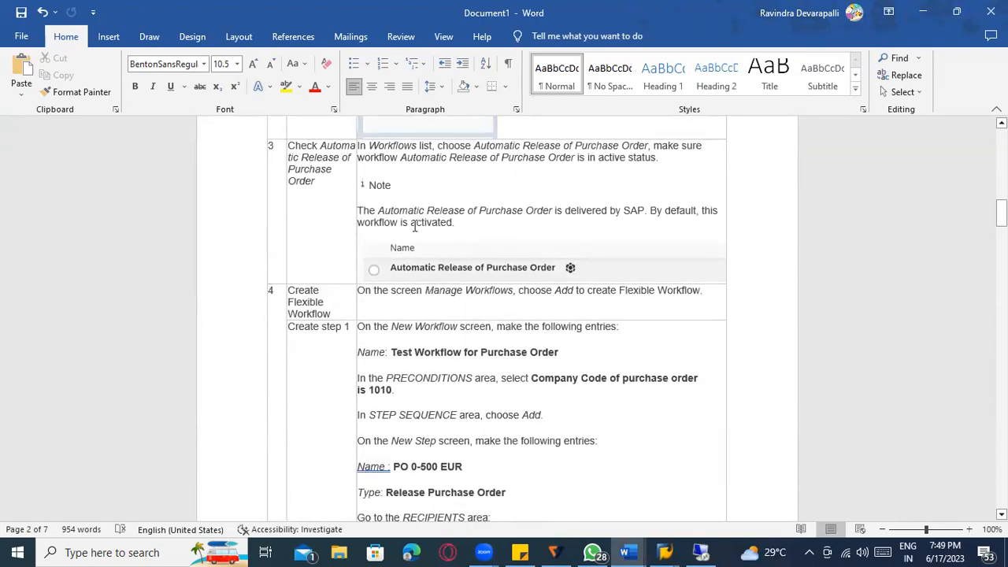
{"action": "scroll", "coordinate": [468, 239], "scroll_direction": "down", "scroll_amount": 1}
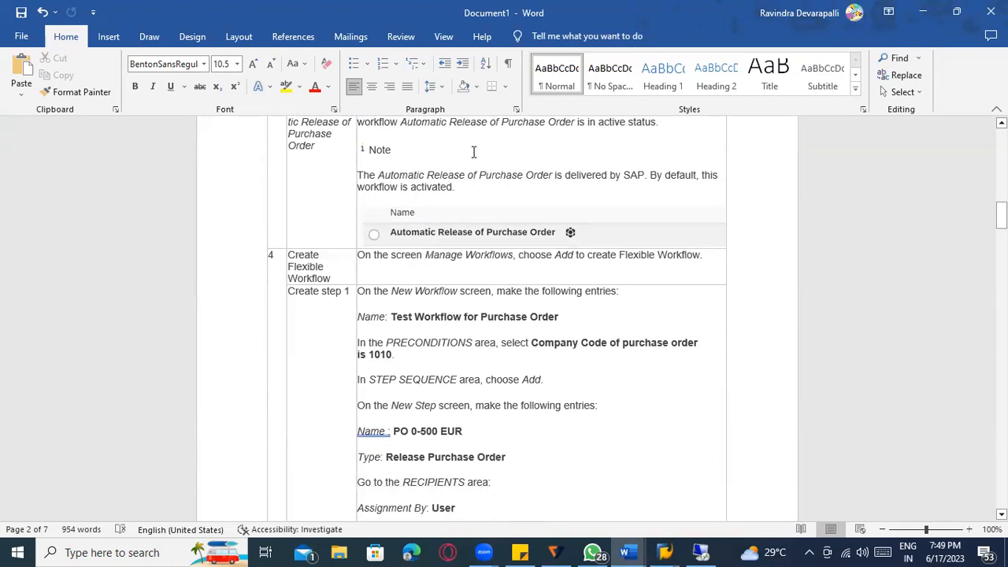
{"action": "scroll", "coordinate": [493, 252], "scroll_direction": "down", "scroll_amount": 6}
{"action": "scroll", "coordinate": [496, 239], "scroll_direction": "down", "scroll_amount": 8}
{"action": "scroll", "coordinate": [501, 264], "scroll_direction": "down", "scroll_amount": 8}
{"action": "scroll", "coordinate": [482, 303], "scroll_direction": "down", "scroll_amount": 7}
{"action": "scroll", "coordinate": [483, 294], "scroll_direction": "down", "scroll_amount": 18}
{"action": "scroll", "coordinate": [481, 282], "scroll_direction": "down", "scroll_amount": 15}
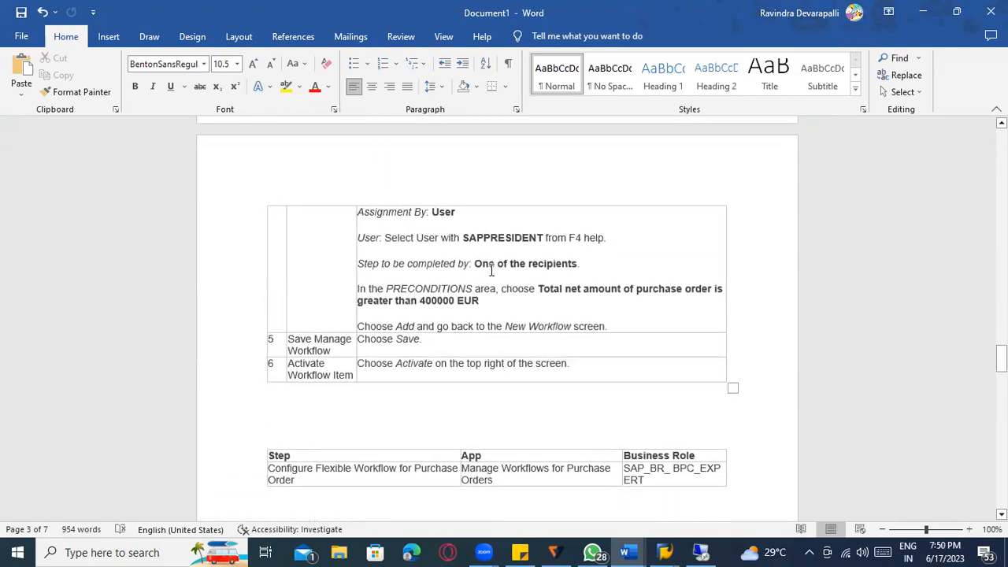
{"action": "scroll", "coordinate": [492, 270], "scroll_direction": "up", "scroll_amount": 20}
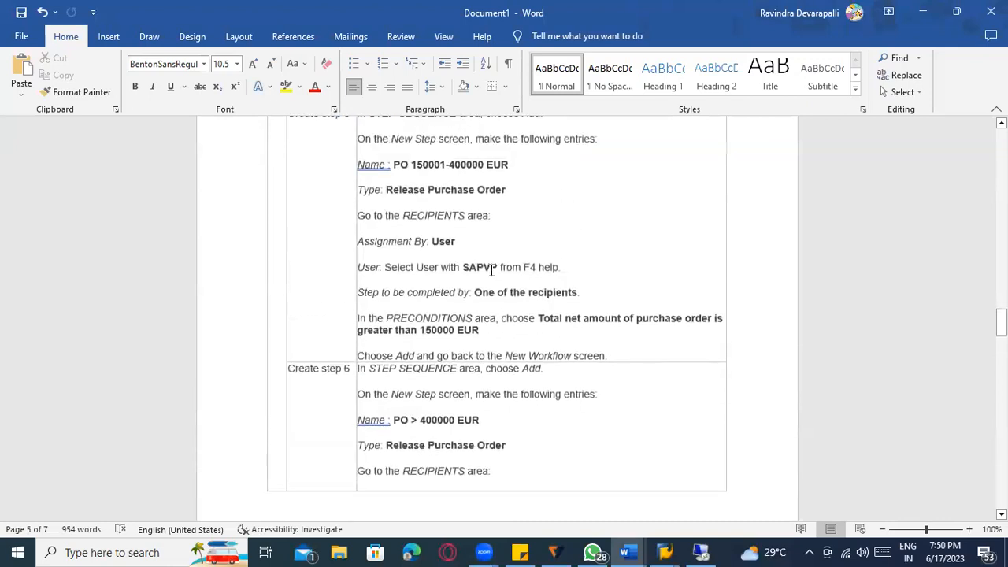
{"action": "scroll", "coordinate": [489, 269], "scroll_direction": "up", "scroll_amount": 20}
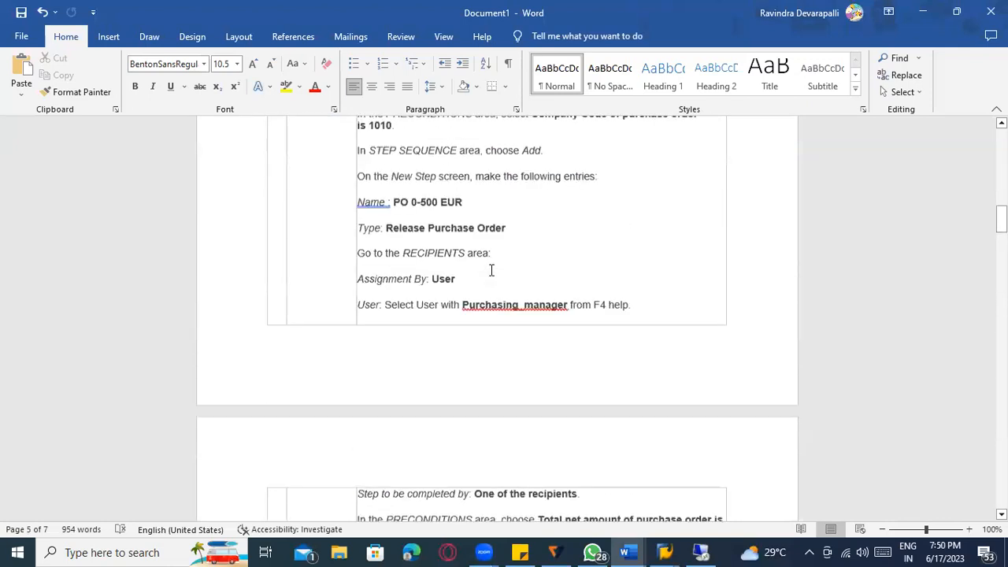
{"action": "scroll", "coordinate": [491, 270], "scroll_direction": "up", "scroll_amount": 20}
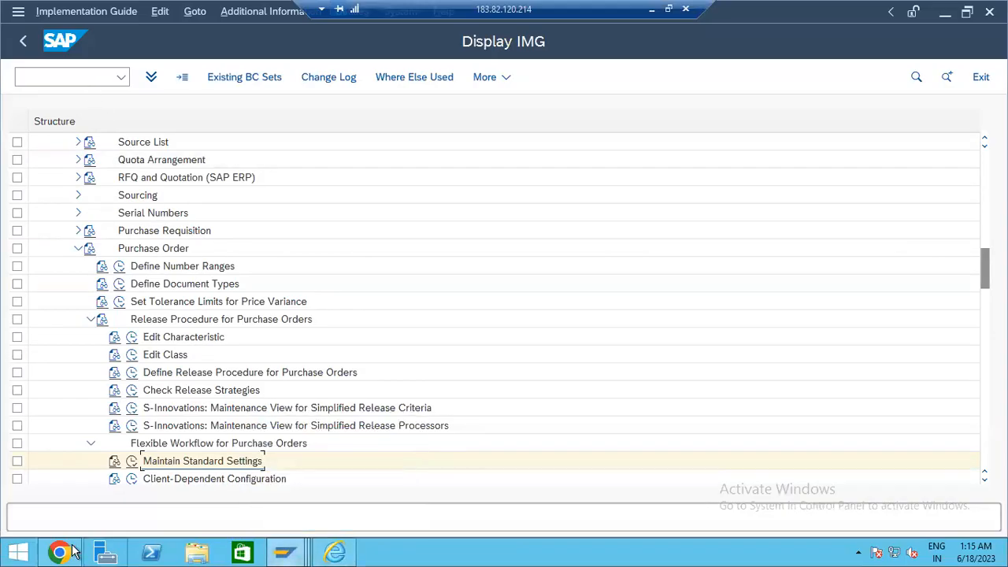
{"action": "mouse_move", "coordinate": [60, 552]}
{"action": "left_click", "coordinate": [71, 512]}
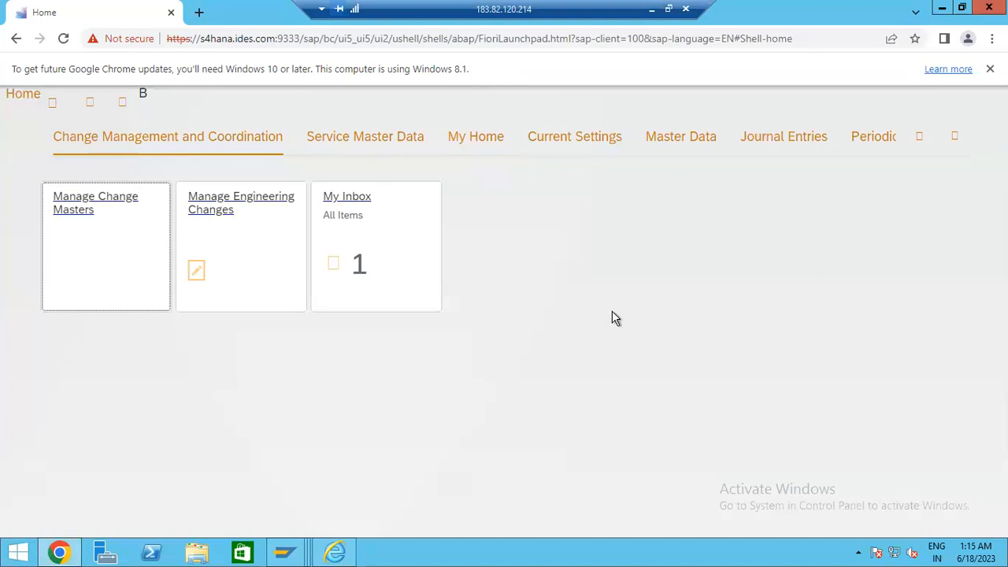
{"action": "left_click", "coordinate": [397, 249]}
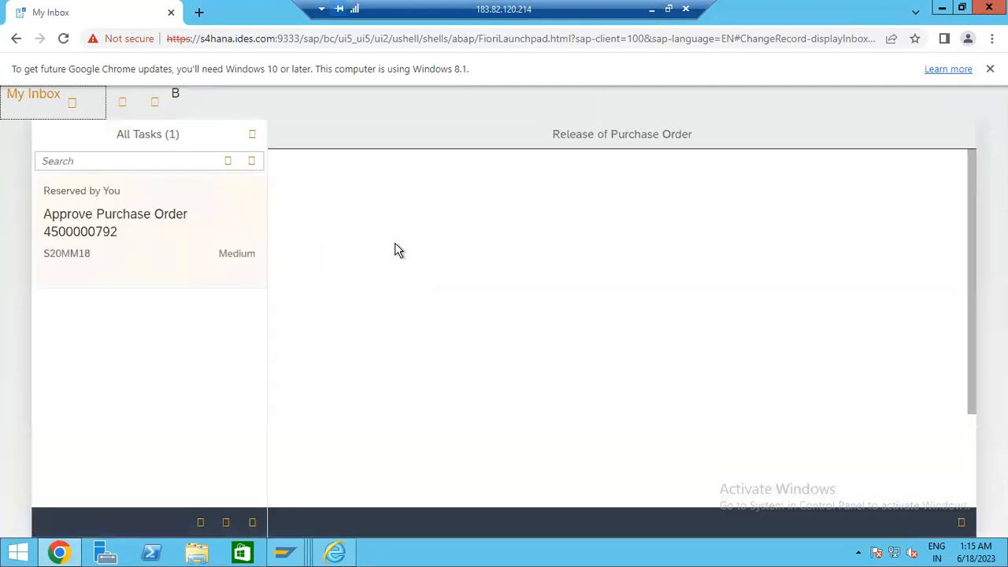
{"action": "left_click", "coordinate": [112, 231]}
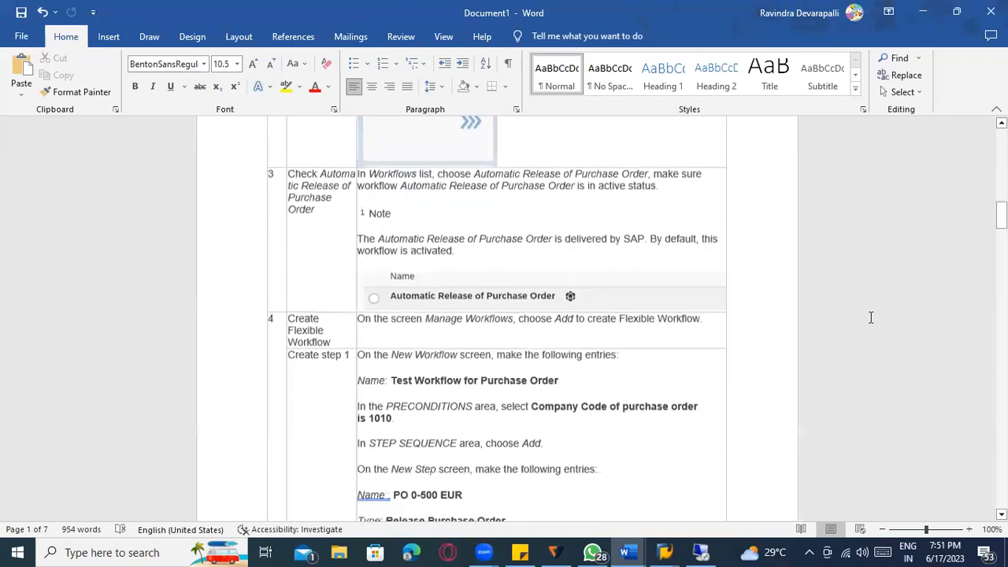
{"action": "scroll", "coordinate": [871, 317], "scroll_direction": "down", "scroll_amount": 4}
{"action": "scroll", "coordinate": [871, 317], "scroll_direction": "down", "scroll_amount": 12}
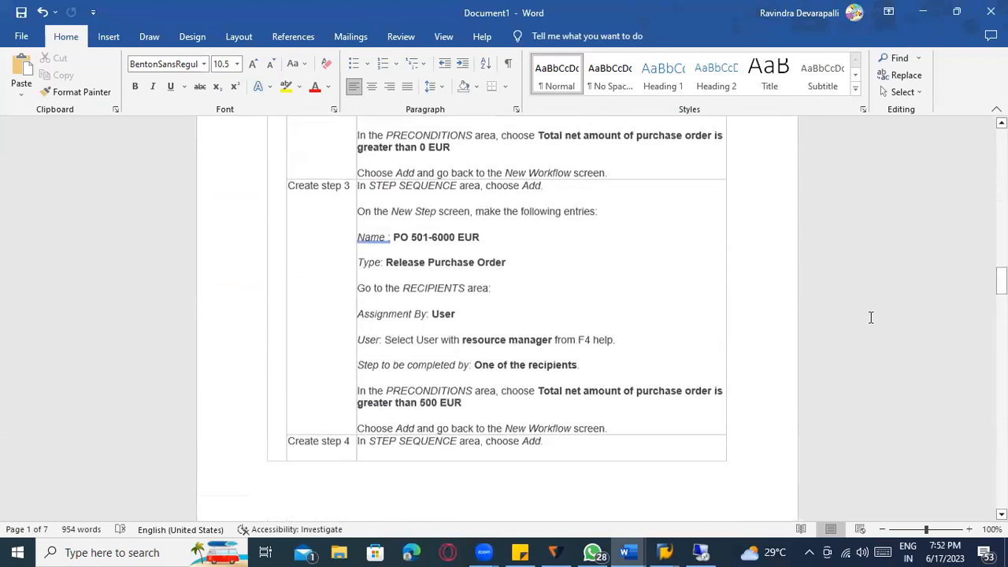
{"action": "scroll", "coordinate": [873, 320], "scroll_direction": "down", "scroll_amount": 12}
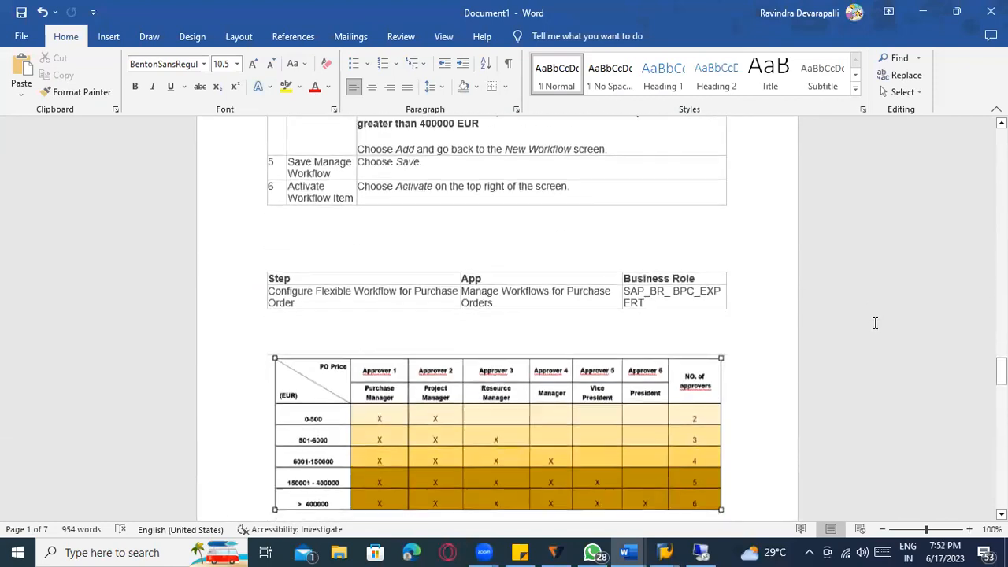
{"action": "mouse_move", "coordinate": [646, 304]}
{"action": "left_mouse_down"}
{"action": "mouse_move", "coordinate": [622, 287]}
{"action": "mouse_move", "coordinate": [653, 311]}
{"action": "left_mouse_up"}
{"action": "left_click", "coordinate": [653, 295]}
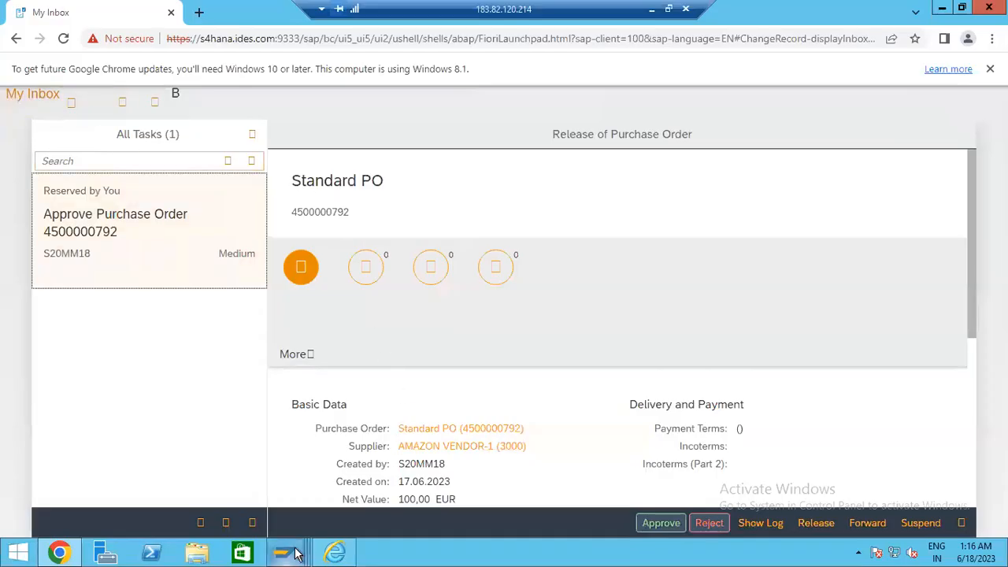
- Return to the Fiori inbox in Chrome and show the All My Apps list
{"action": "mouse_move", "coordinate": [295, 553]}
{"action": "left_click", "coordinate": [289, 510]}
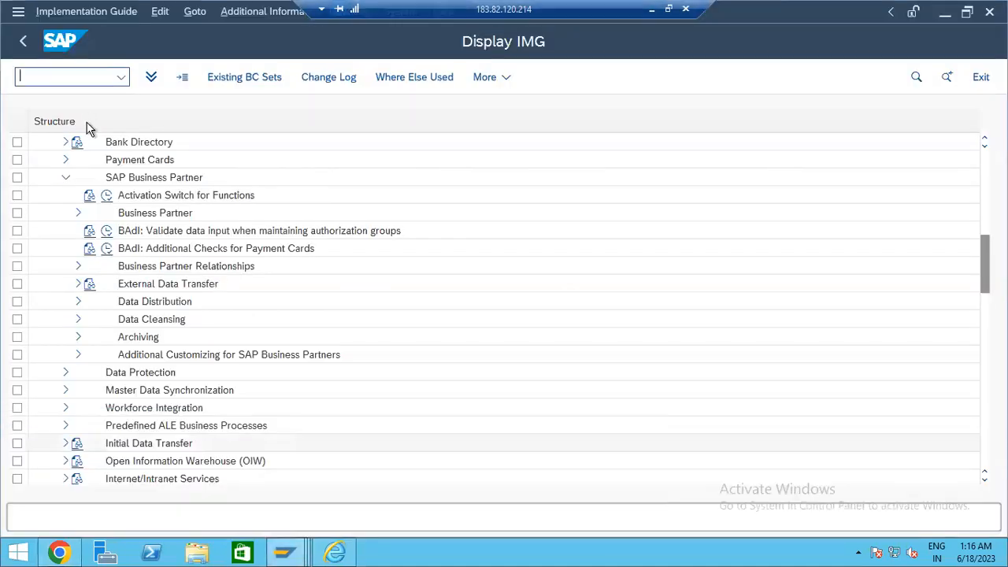
{"action": "left_click", "coordinate": [69, 554]}
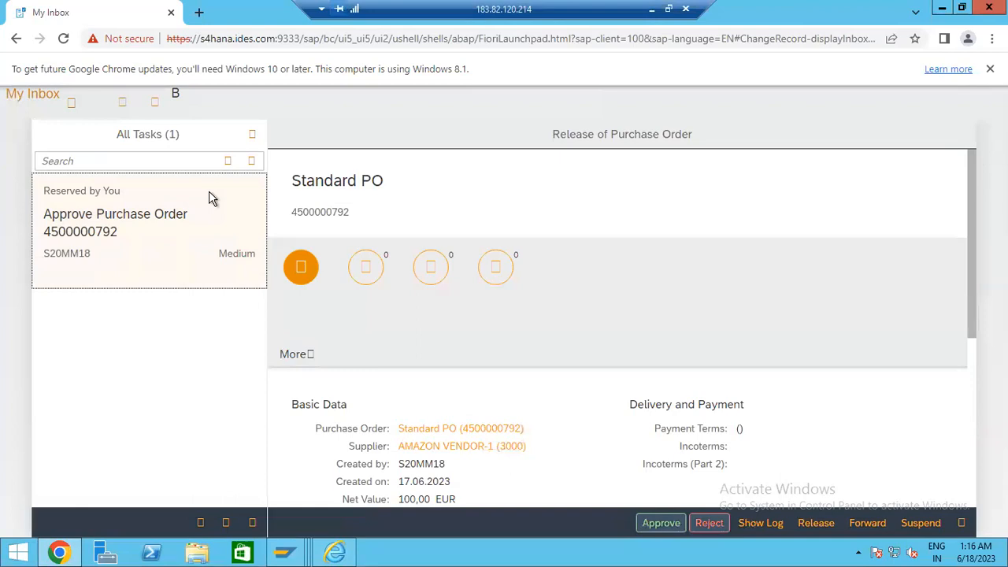
{"action": "left_click", "coordinate": [15, 96]}
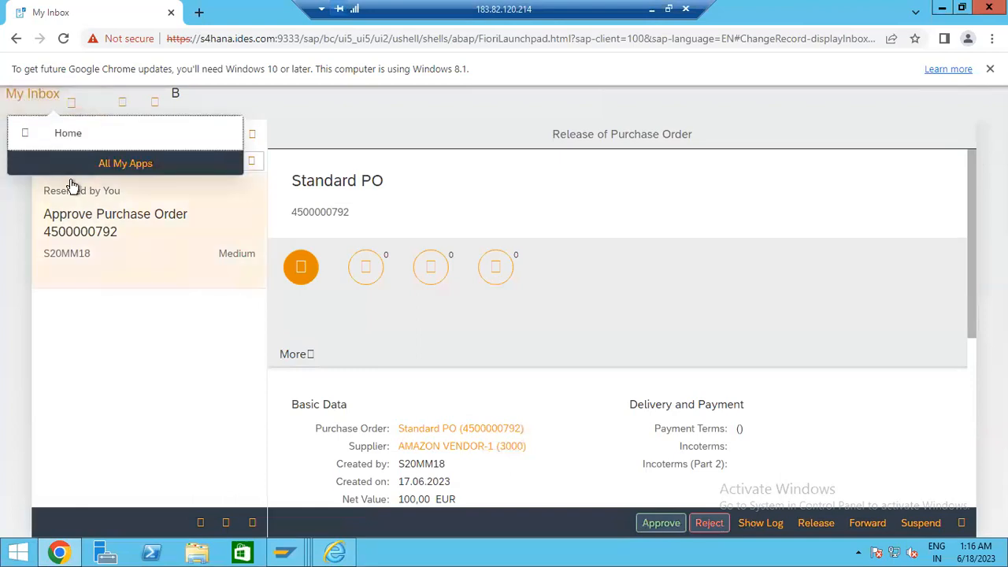
{"action": "left_click", "coordinate": [113, 164]}
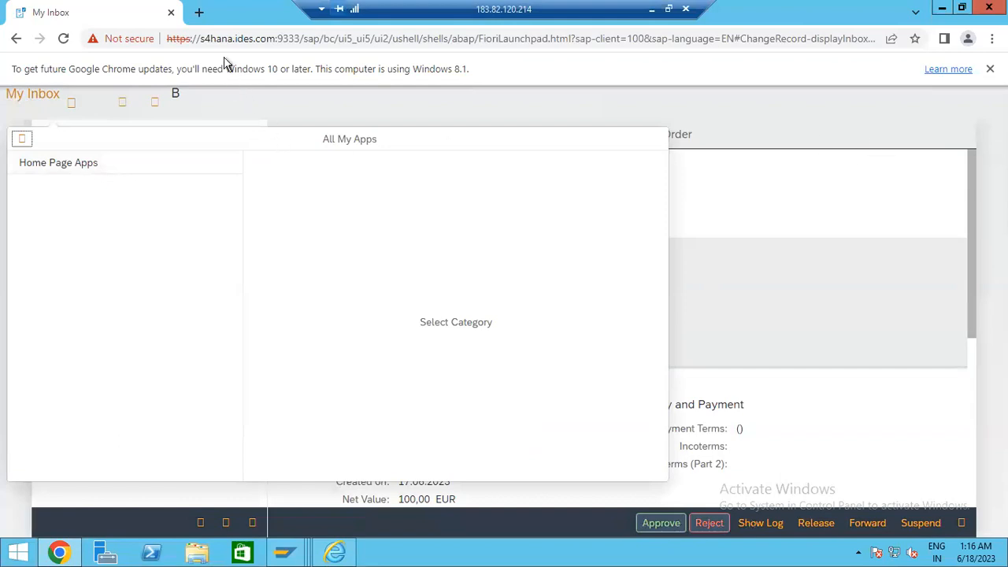
- Open a new tab, close the My Inbox tab, and reopen the recently closed workflow tab from History
{"action": "left_click", "coordinate": [198, 12]}
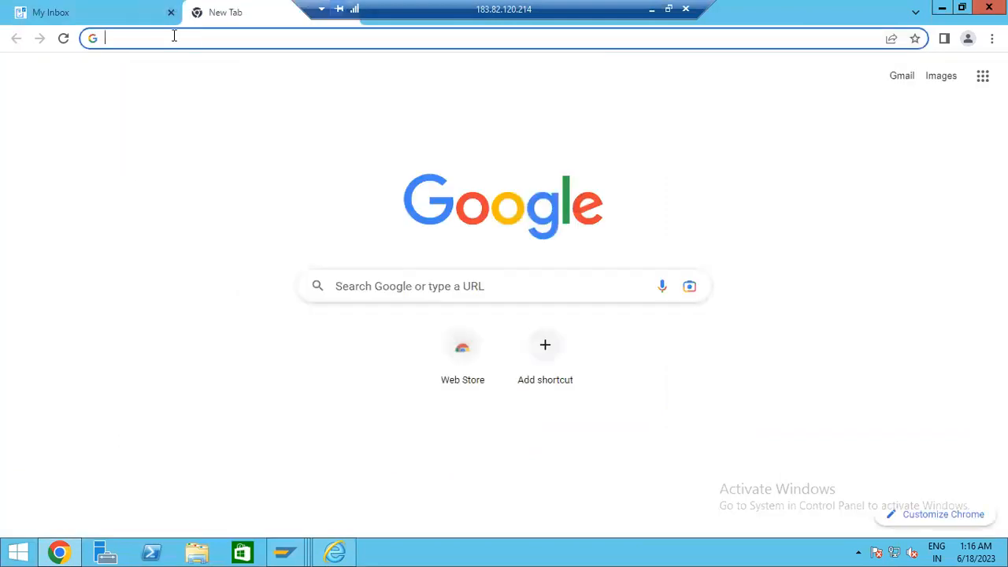
{"action": "left_click", "coordinate": [107, 19]}
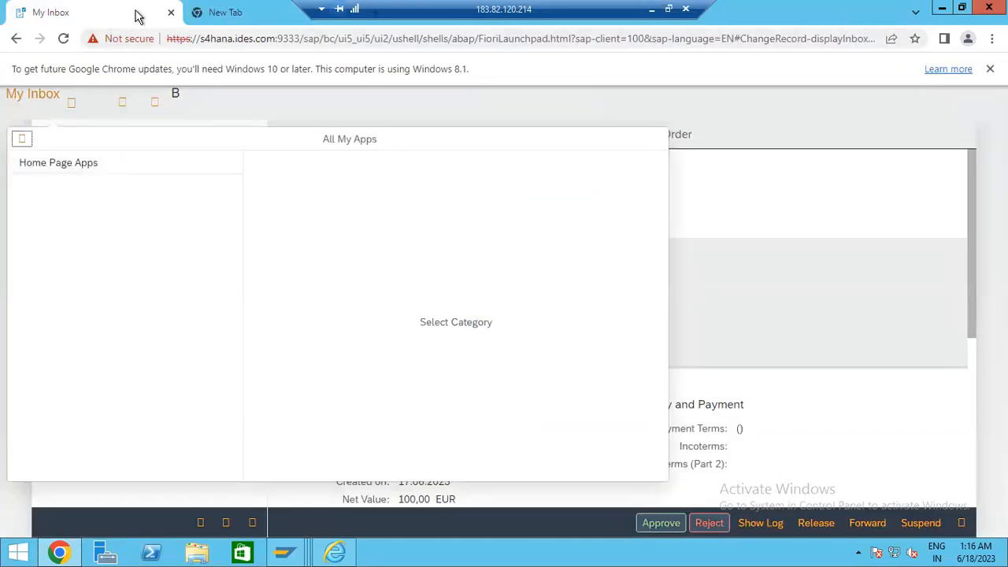
{"action": "left_click", "coordinate": [171, 11]}
{"action": "left_click", "coordinate": [992, 37]}
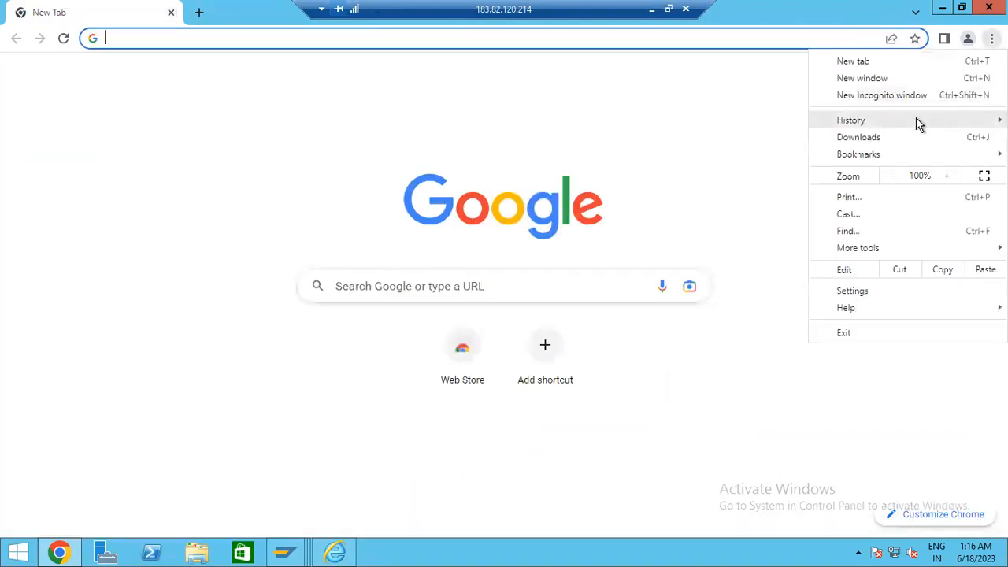
{"action": "mouse_move", "coordinate": [906, 121]}
{"action": "mouse_move", "coordinate": [682, 253]}
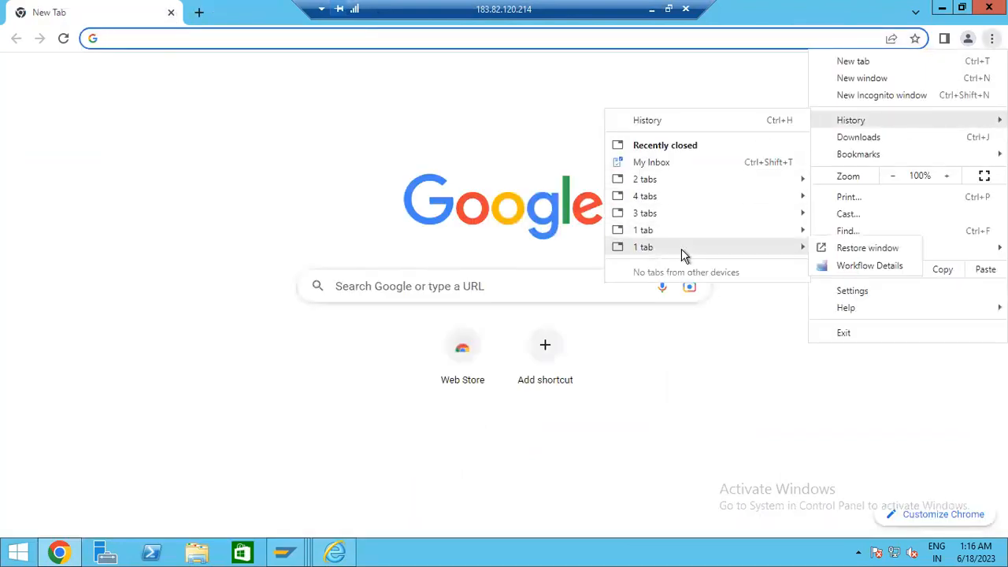
{"action": "mouse_move", "coordinate": [676, 231]}
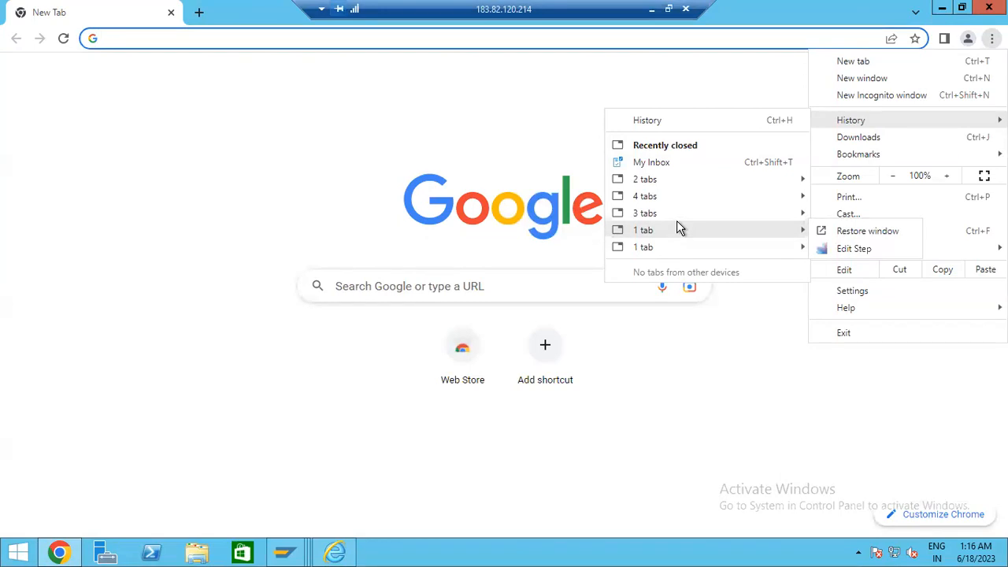
{"action": "left_click", "coordinate": [853, 249]}
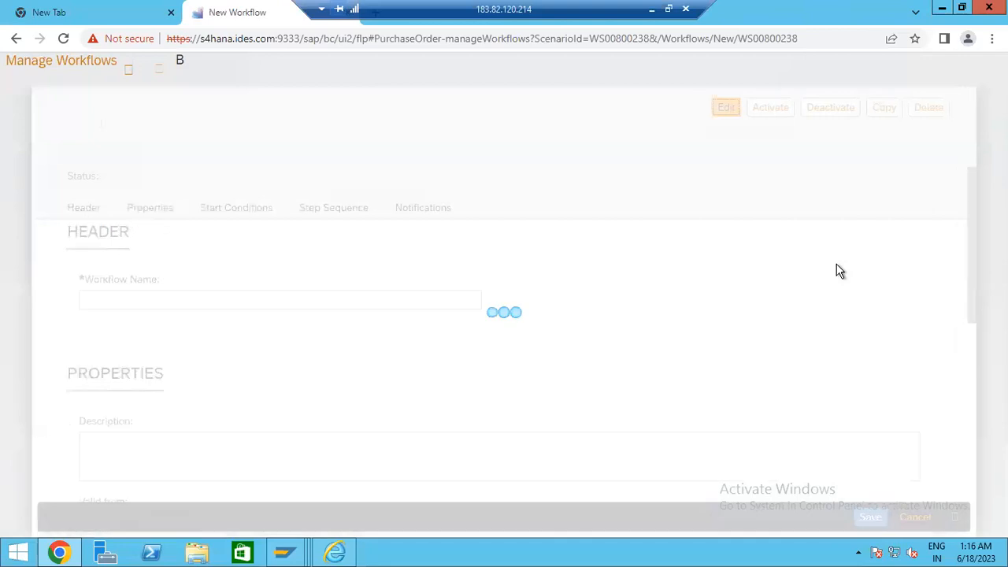
- Check the shell header's notifications panel, browser profile options and launchpad search on the New Workflow page
{"action": "scroll", "coordinate": [837, 264], "scroll_direction": "down", "scroll_amount": 3}
{"action": "scroll", "coordinate": [943, 157], "scroll_direction": "up", "scroll_amount": 3}
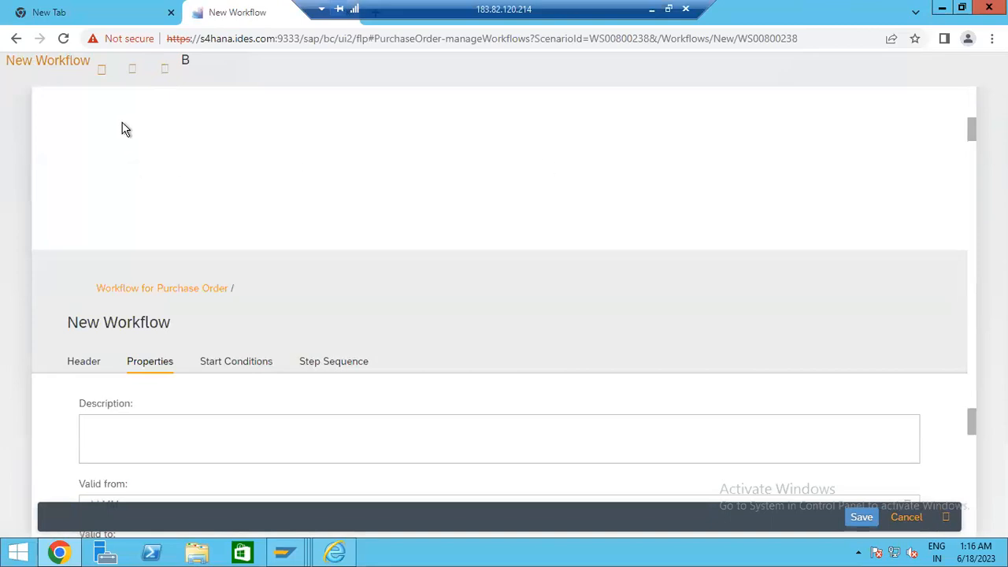
{"action": "left_click", "coordinate": [183, 70]}
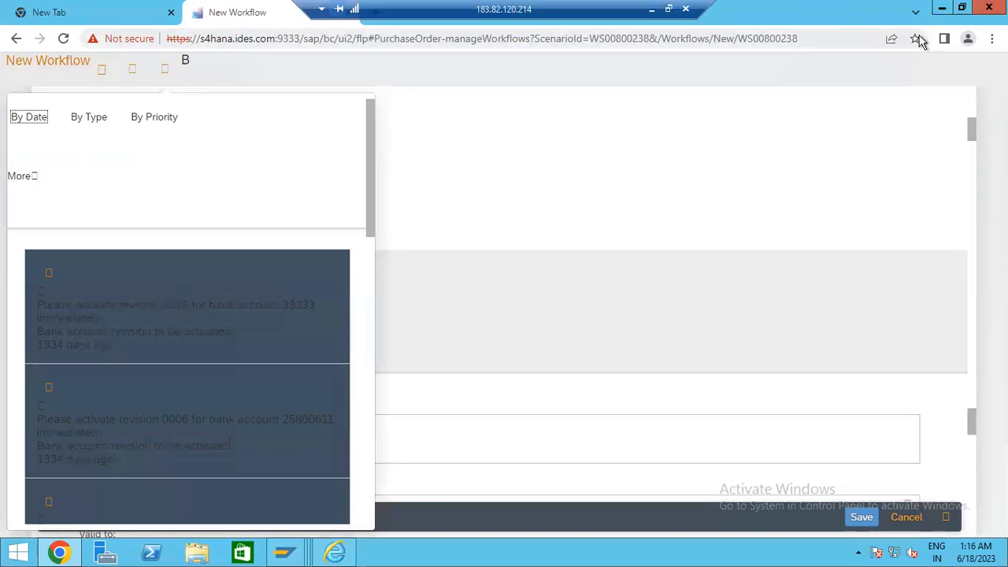
{"action": "left_click", "coordinate": [968, 39]}
{"action": "left_click", "coordinate": [542, 131]}
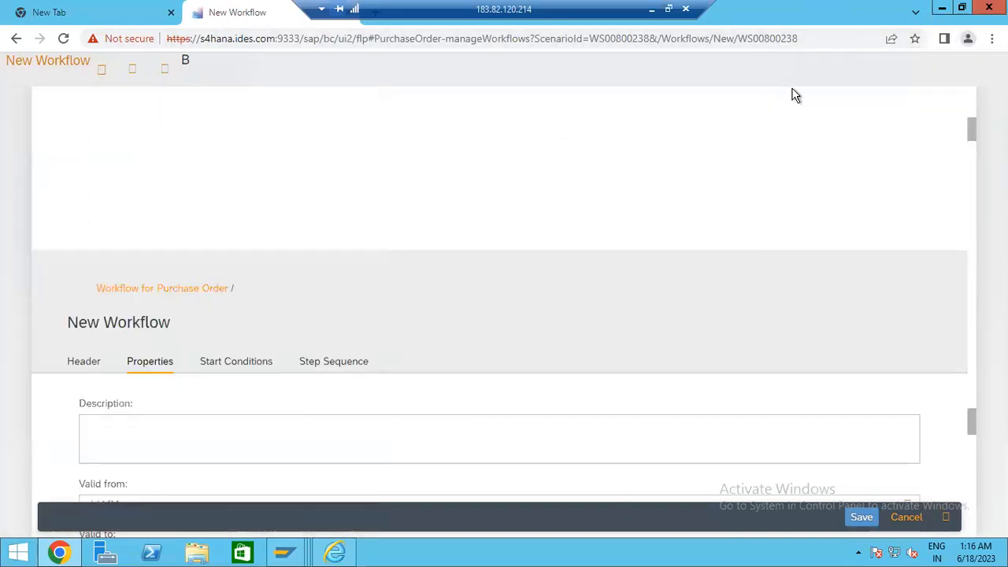
{"action": "left_click", "coordinate": [103, 70]}
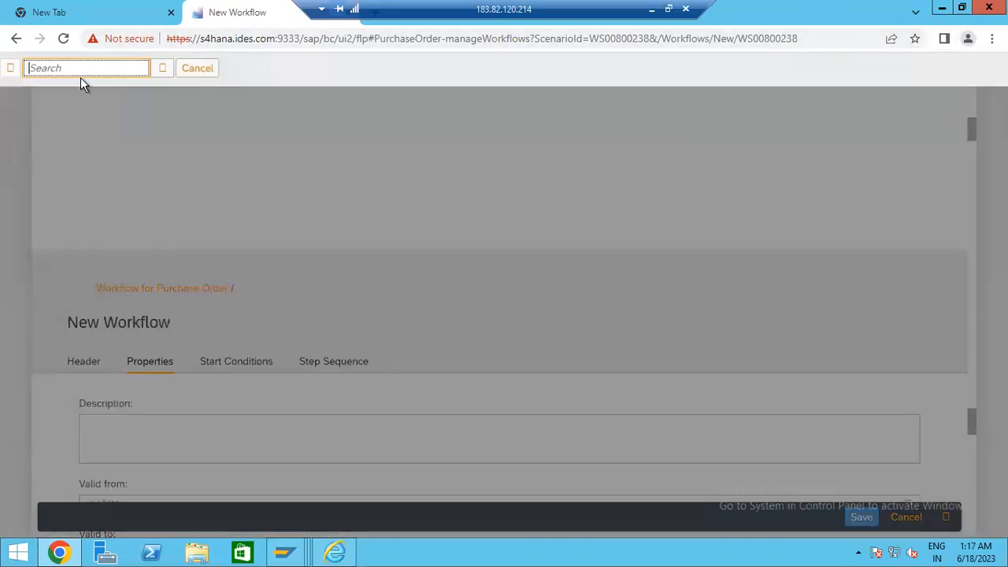
{"action": "left_click", "coordinate": [197, 68]}
- Sign out of the Fiori launchpad with OK and move the New Workflow tab to first position
{"action": "left_click", "coordinate": [190, 63]}
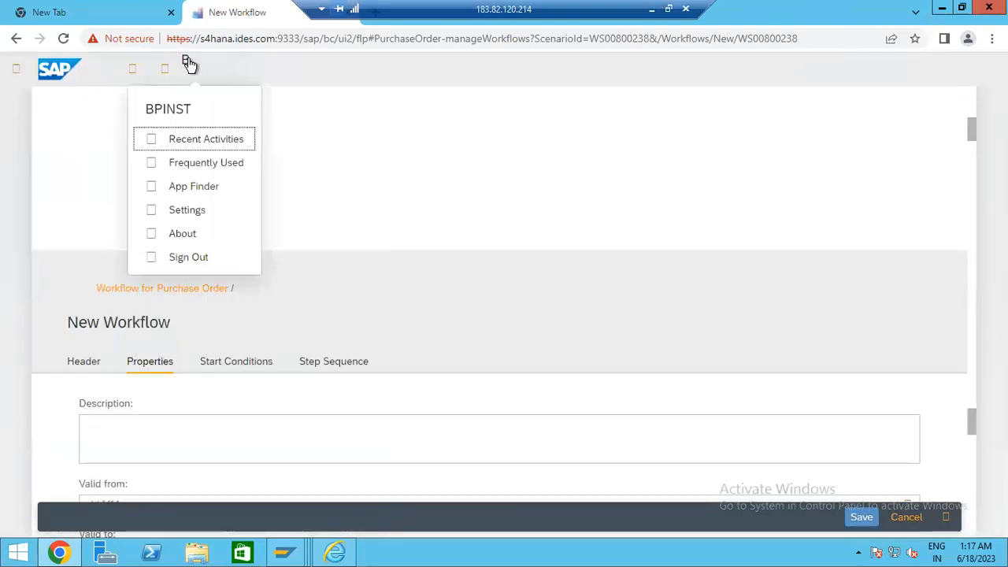
{"action": "left_click", "coordinate": [199, 264]}
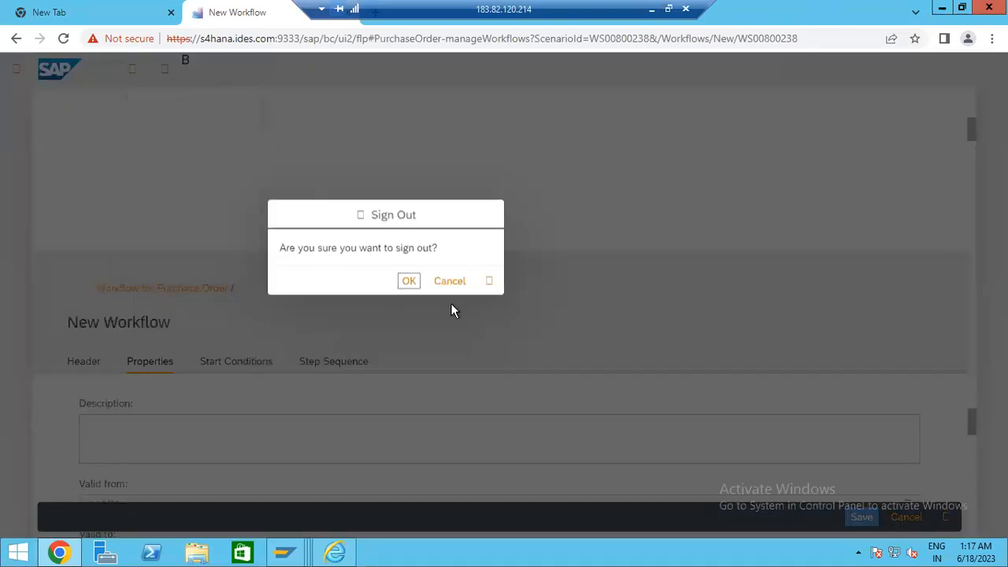
{"action": "left_click", "coordinate": [414, 284]}
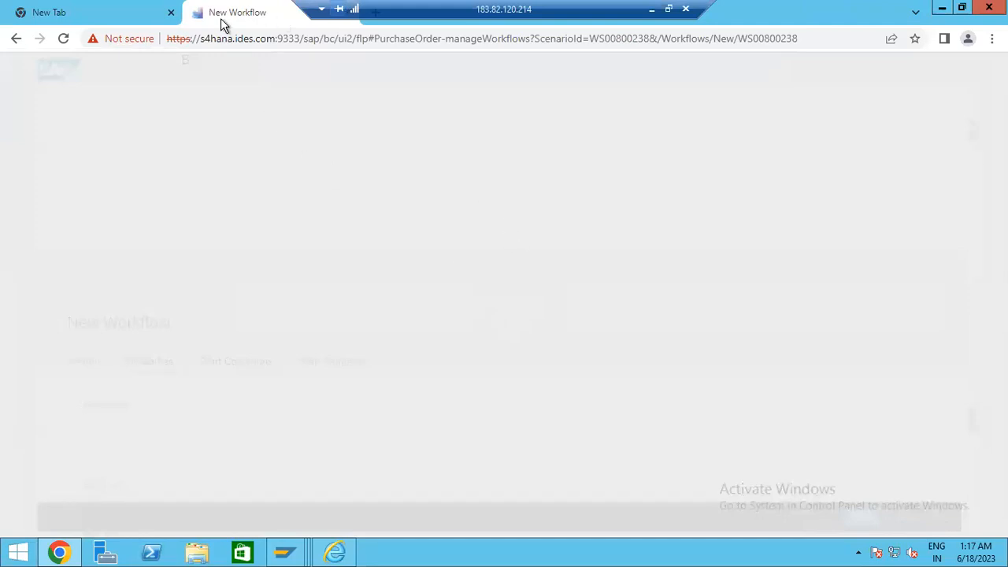
{"action": "left_click_drag", "start_coordinate": [222, 23], "coordinate": [131, 25]}
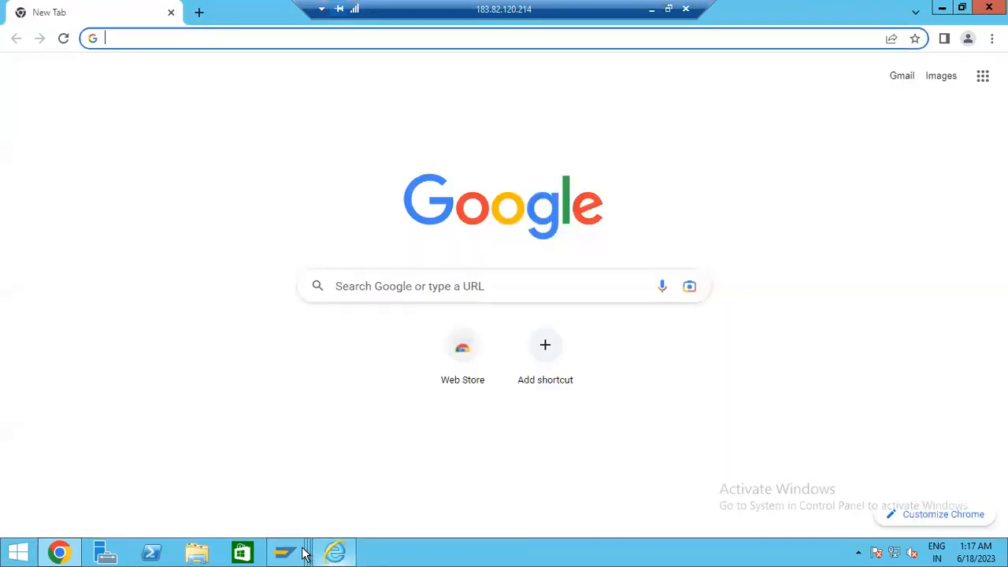
{"action": "mouse_move", "coordinate": [286, 554]}
{"action": "left_click", "coordinate": [531, 437]}
{"action": "left_click", "coordinate": [59, 79]}
{"action": "type", "text": "/nex"}
{"action": "key", "text": "Return"}
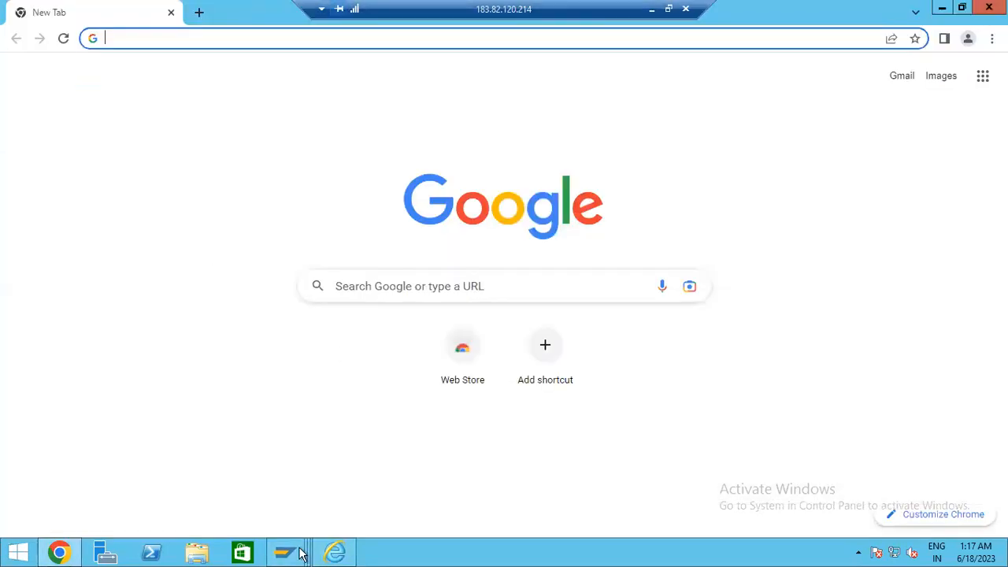
{"action": "mouse_move", "coordinate": [297, 549]}
{"action": "left_click", "coordinate": [455, 485]}
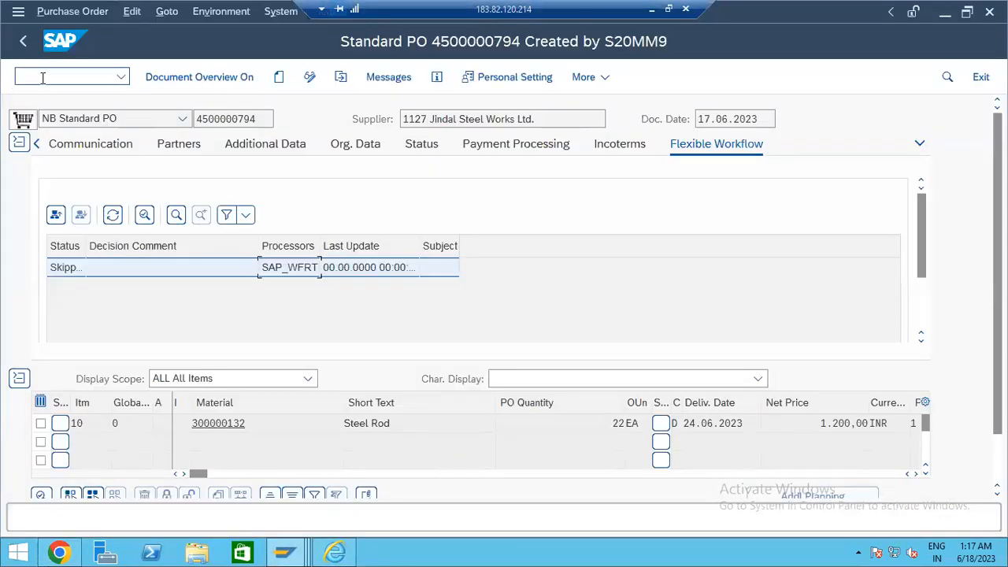
{"action": "type", "text": "/nex"}
{"action": "key", "text": "Return"}
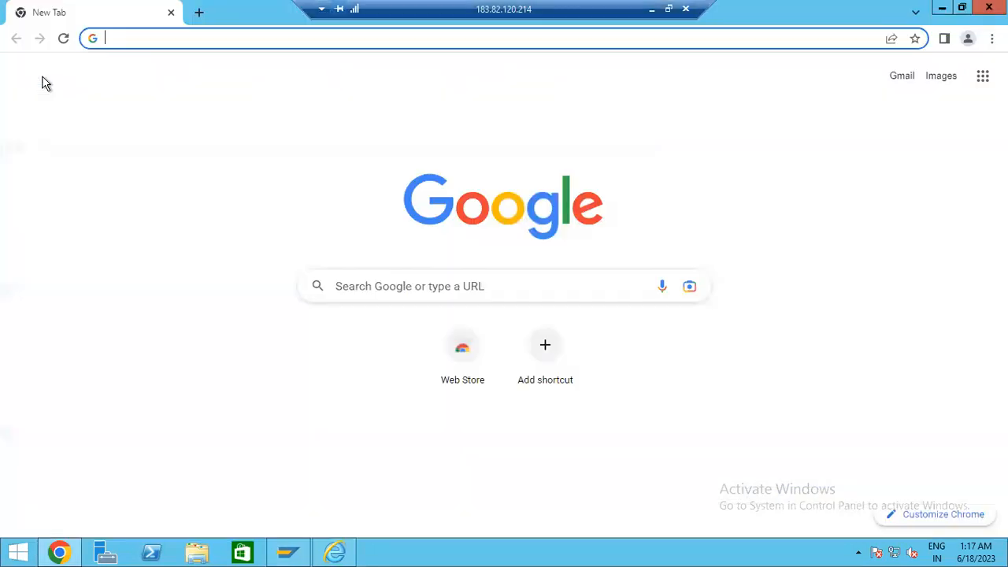
- Log on to s4hana via SAP Logon with the previously used user and its password
{"action": "left_click", "coordinate": [290, 554]}
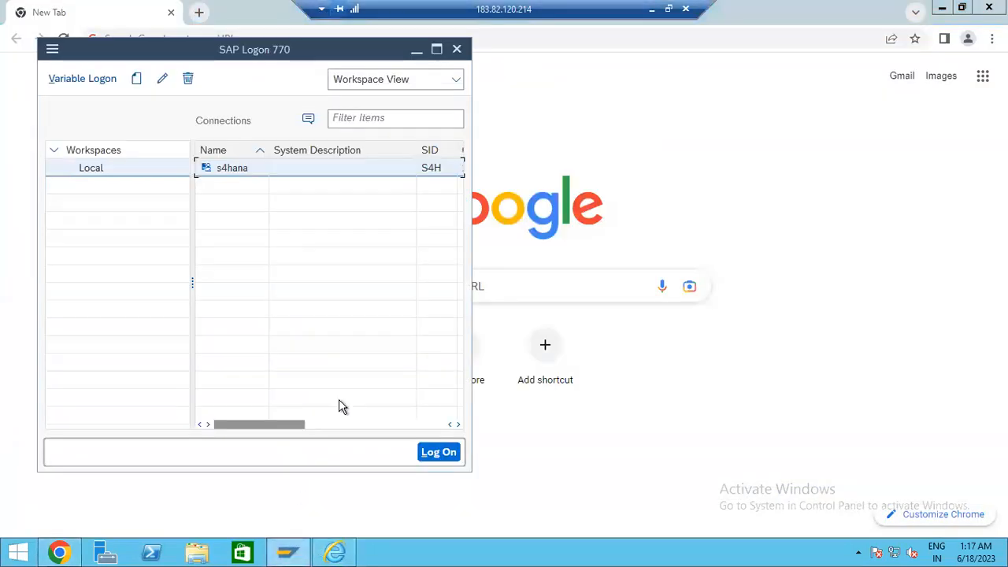
{"action": "double_click", "coordinate": [259, 172]}
{"action": "left_click", "coordinate": [228, 167]}
{"action": "left_click", "coordinate": [204, 208]}
{"action": "key", "text": "Tab"}
{"action": "type", "text": "••••"}
{"action": "key", "text": "Return"}
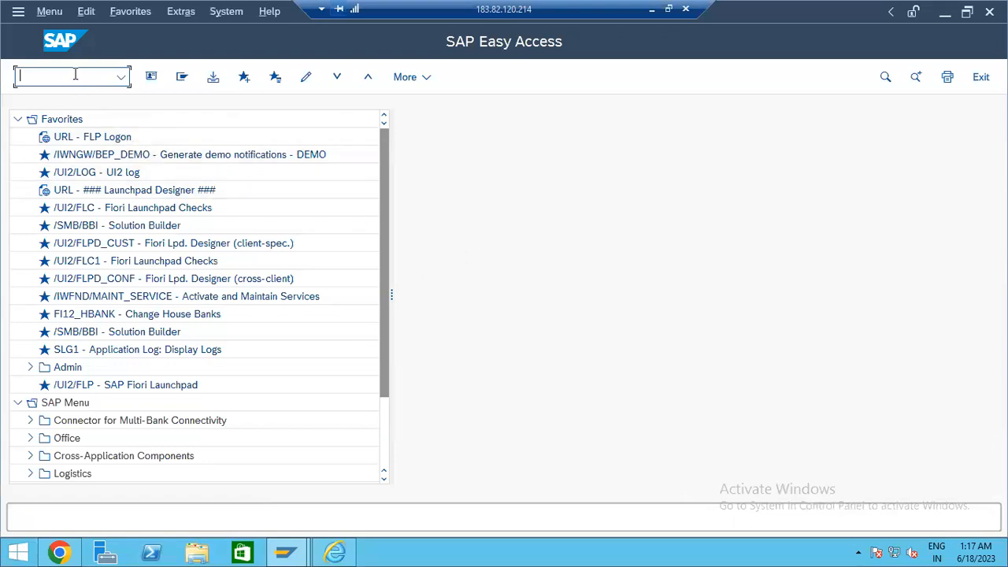
- Launch the Fiori launchpad with /n/ui2/flp and proceed past the certificate warning to the logon page
{"action": "type", "text": "/n/ui2/flp"}
{"action": "key", "text": "Return"}
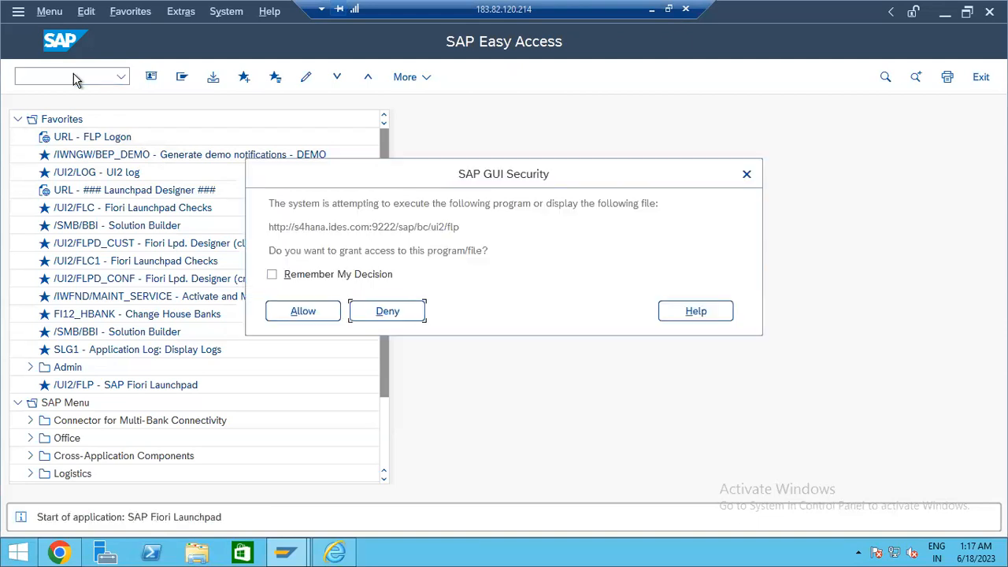
{"action": "left_click", "coordinate": [315, 313]}
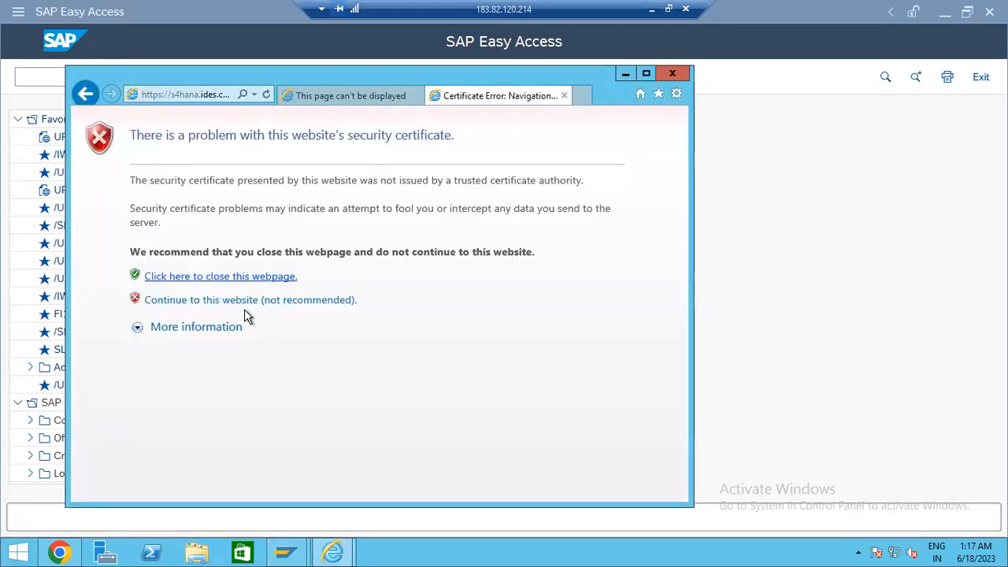
{"action": "left_click", "coordinate": [245, 303]}
{"action": "left_click", "coordinate": [202, 94]}
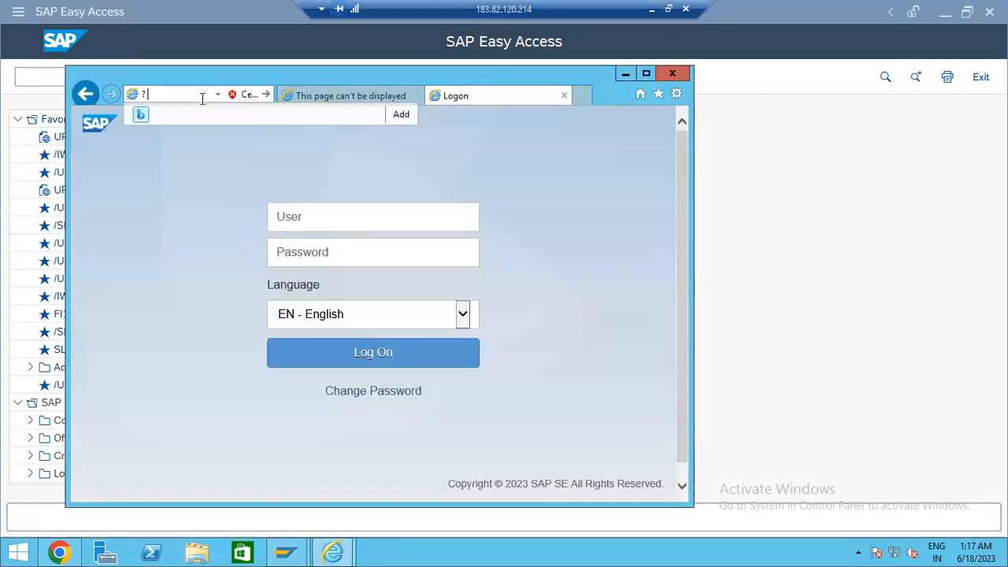
{"action": "left_click", "coordinate": [88, 217]}
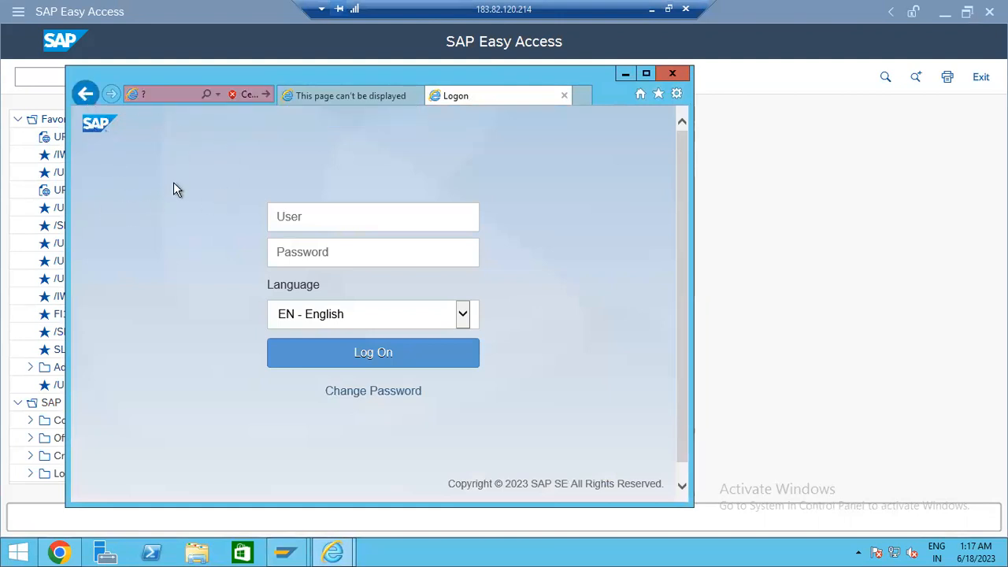
{"action": "left_click", "coordinate": [333, 224]}
- Close all Internet Explorer tabs, relaunch the URL - FLP Logon favourite, copy its address, and switch to Chrome
{"action": "left_click", "coordinate": [673, 74]}
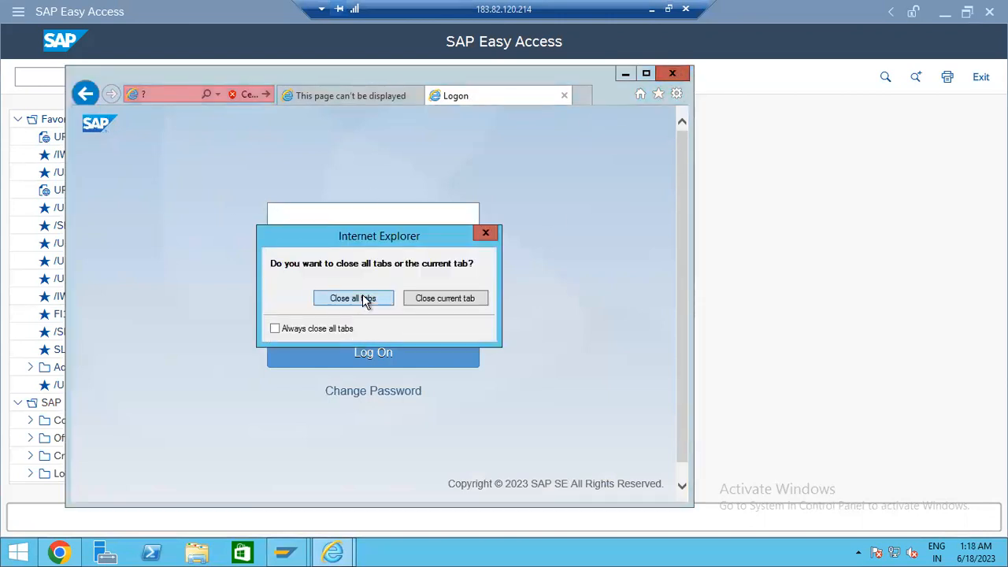
{"action": "left_click", "coordinate": [362, 299]}
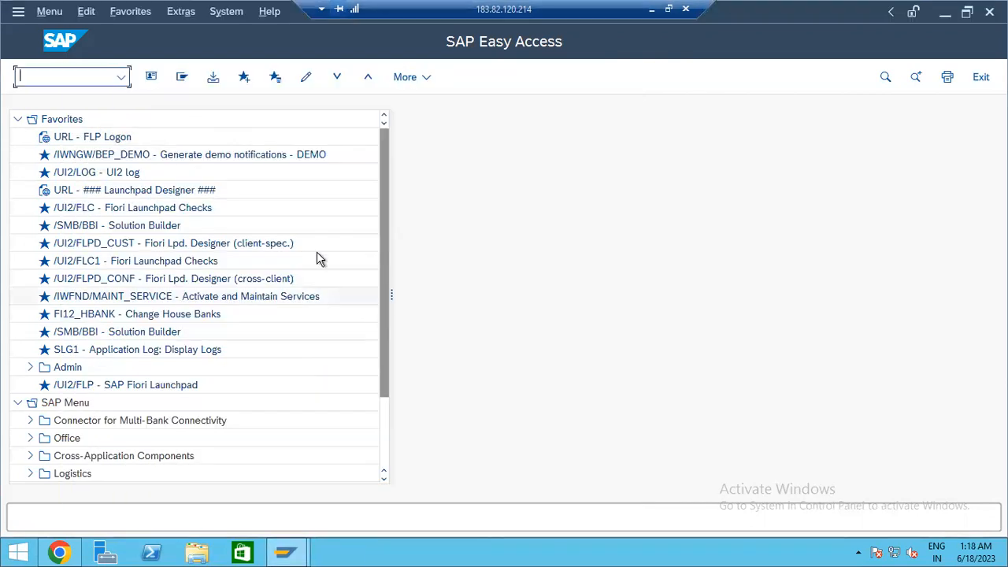
{"action": "double_click", "coordinate": [110, 138]}
{"action": "left_click", "coordinate": [313, 319]}
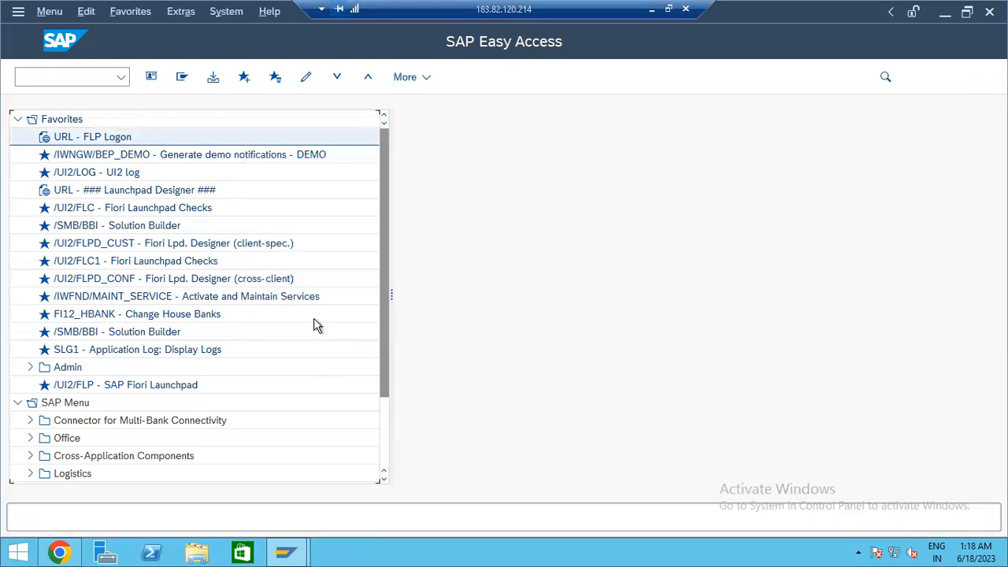
{"action": "left_click", "coordinate": [173, 95]}
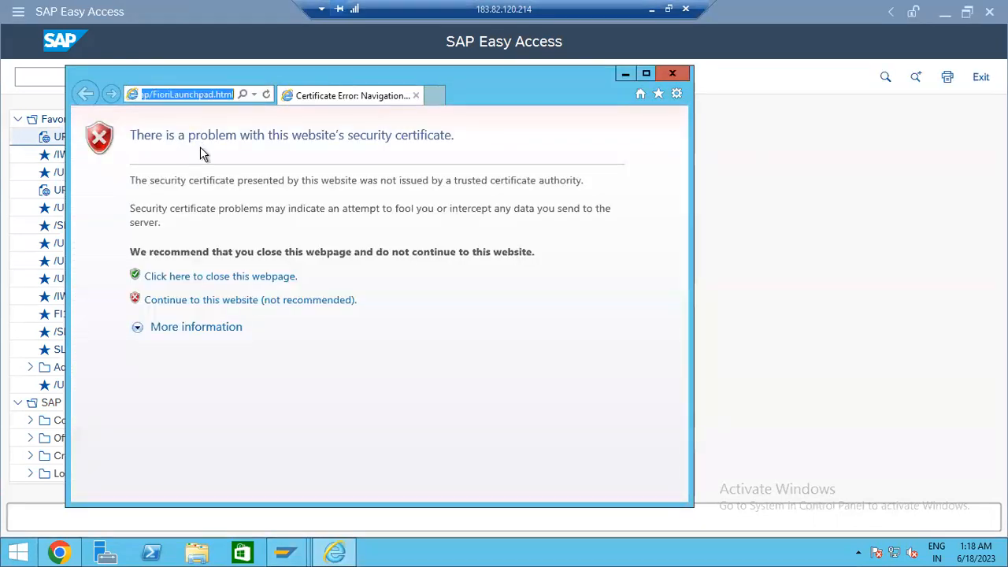
{"action": "left_click", "coordinate": [59, 552]}
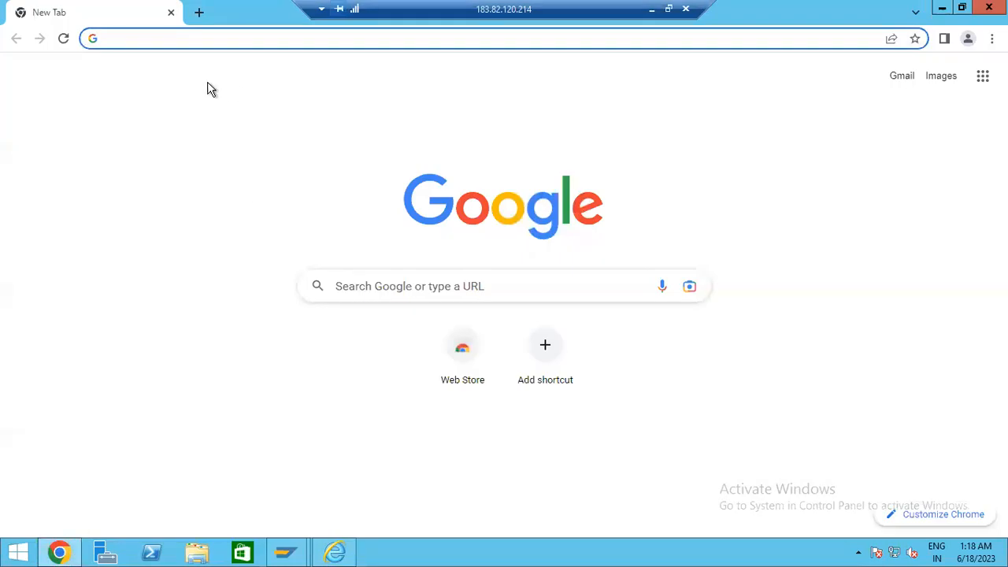
- Load the copied launchpad address in Chrome and sign the current user out
{"action": "type", "text": "https://s4hana.ides.com:9333/sap/bc/ui5_ui5/ui2/ushell/shells/abap/FioriLaunchpad.html"}
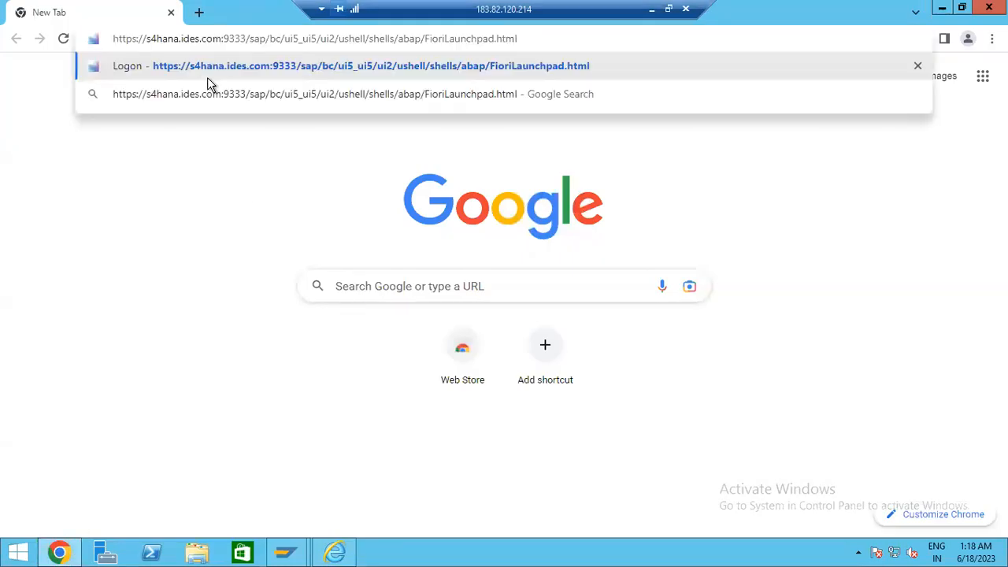
{"action": "key", "text": "Return"}
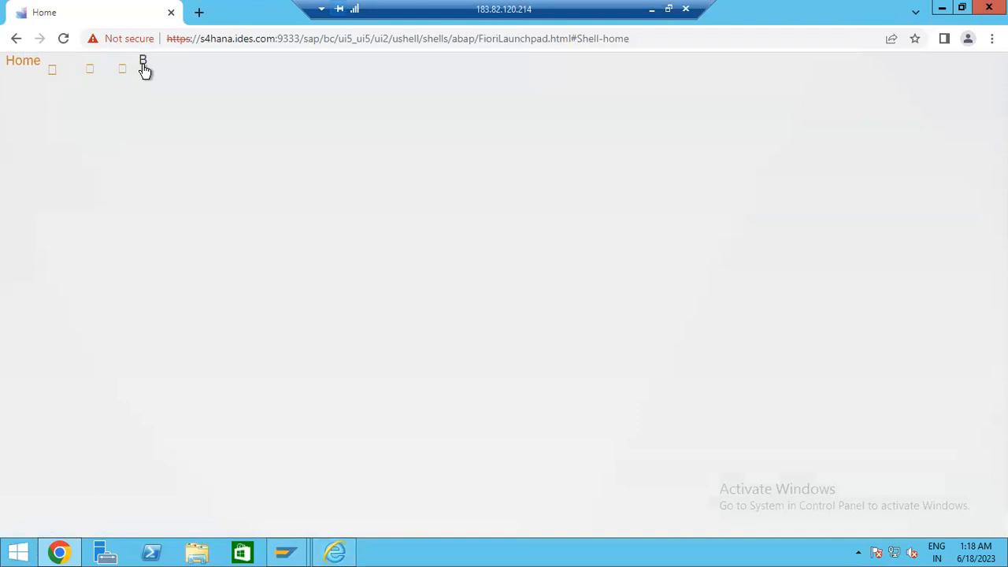
{"action": "left_click", "coordinate": [143, 64]}
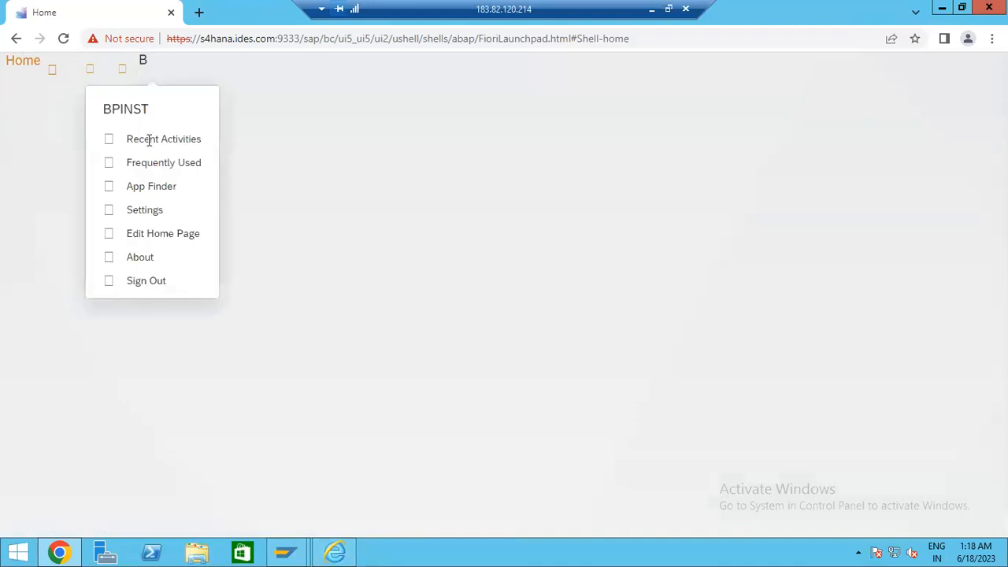
{"action": "left_click", "coordinate": [157, 285]}
{"action": "left_click", "coordinate": [415, 287]}
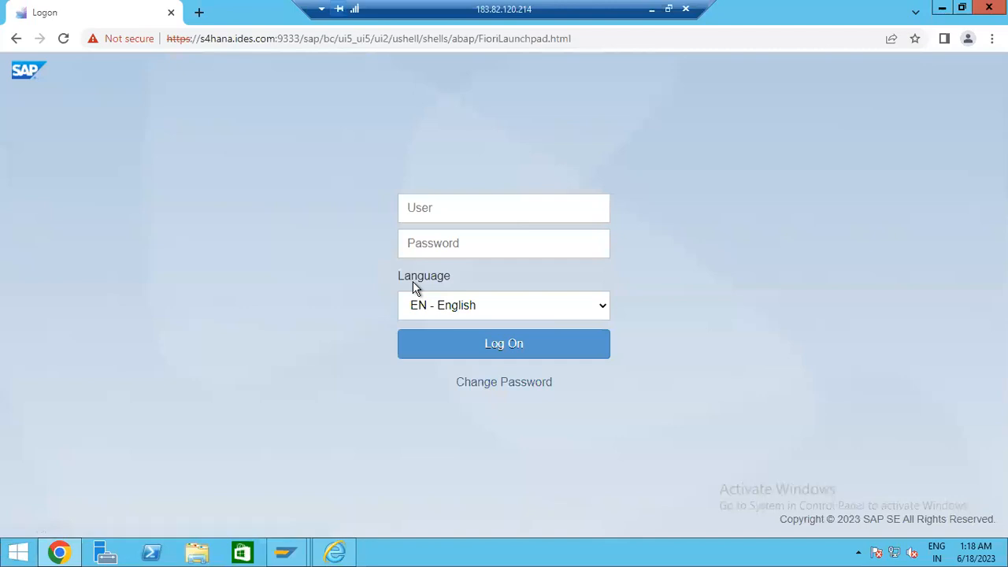
- Clear the Chrome User field and select the saved user name from SAP Logon 770's history
{"action": "left_click", "coordinate": [462, 206]}
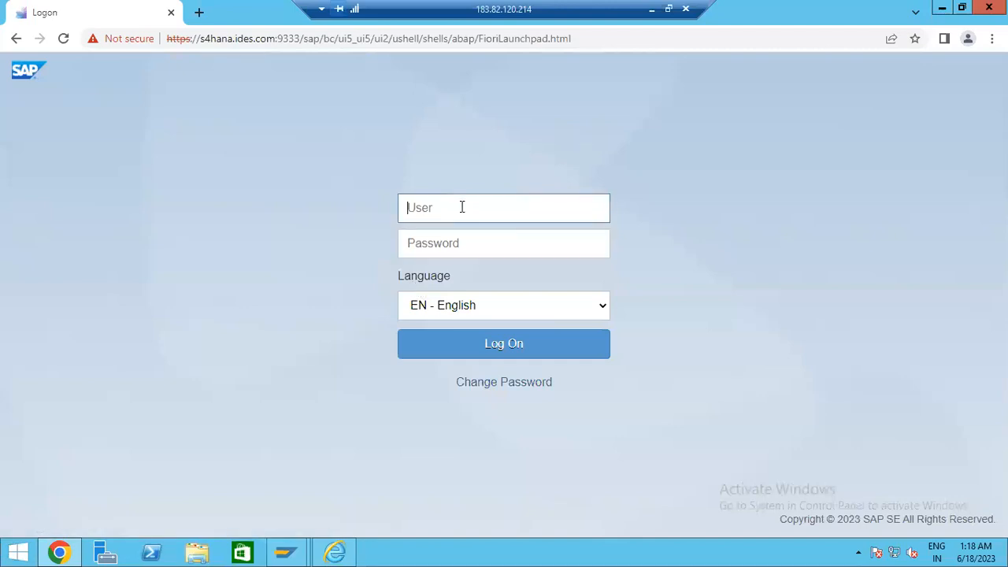
{"action": "type", "text": "https://s4ha"}
{"action": "key", "text": "BackSpace"}
{"action": "key", "text": "BackSpace"}
{"action": "key", "text": "BackSpace"}
{"action": "key", "text": "BackSpace"}
{"action": "key", "text": "BackSpace"}
{"action": "key", "text": "BackSpace"}
{"action": "key", "text": "BackSpace"}
{"action": "key", "text": "BackSpace"}
{"action": "key", "text": "BackSpace"}
{"action": "key", "text": "BackSpace"}
{"action": "key", "text": "BackSpace"}
{"action": "key", "text": "alt+Tab"}
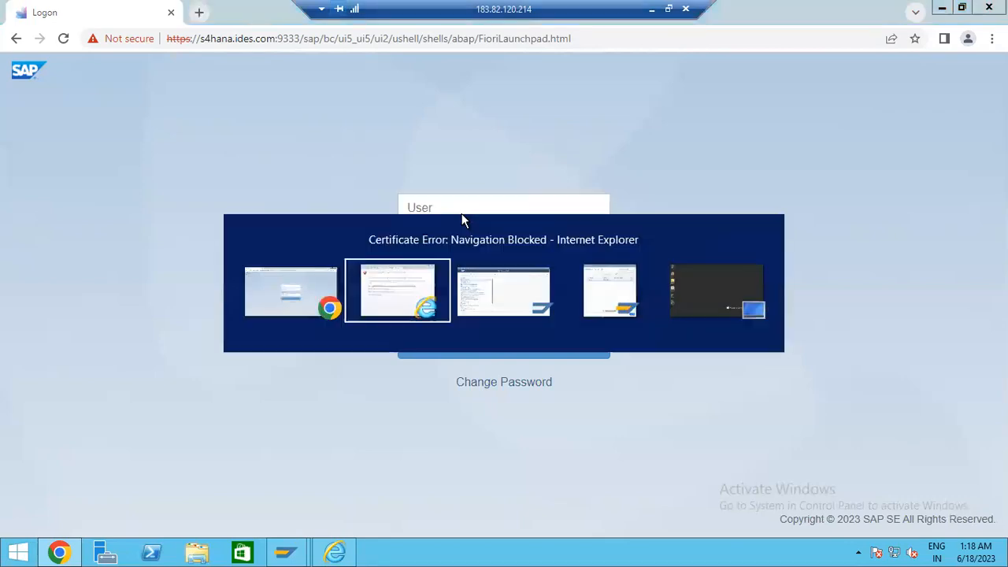
{"action": "key", "text": "alt+Tab"}
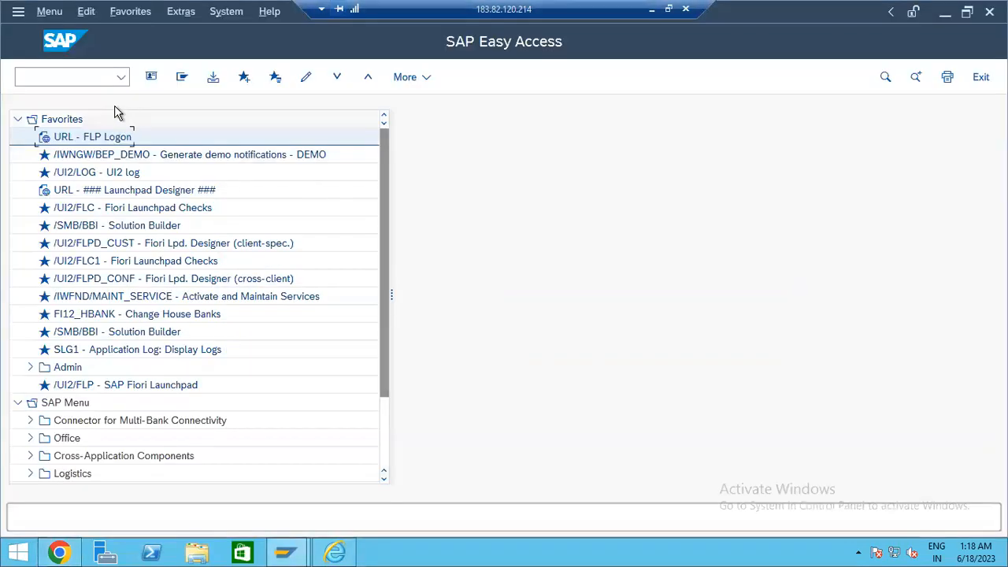
{"action": "mouse_move", "coordinate": [285, 551]}
{"action": "left_click", "coordinate": [226, 491]}
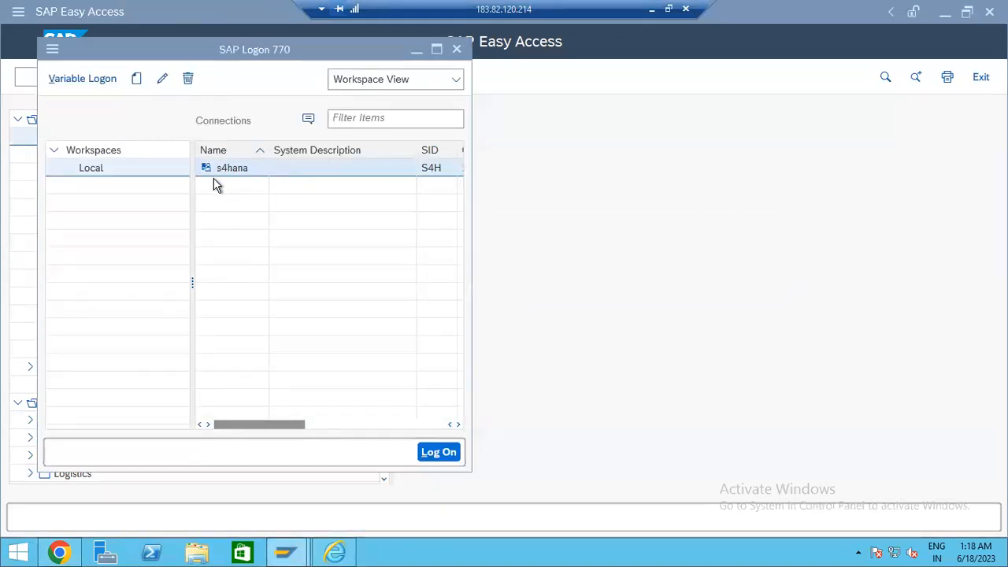
{"action": "left_click", "coordinate": [204, 191]}
{"action": "left_click_drag", "start_coordinate": [218, 173], "coordinate": [103, 180]}
{"action": "key", "text": "ctrl+c"}
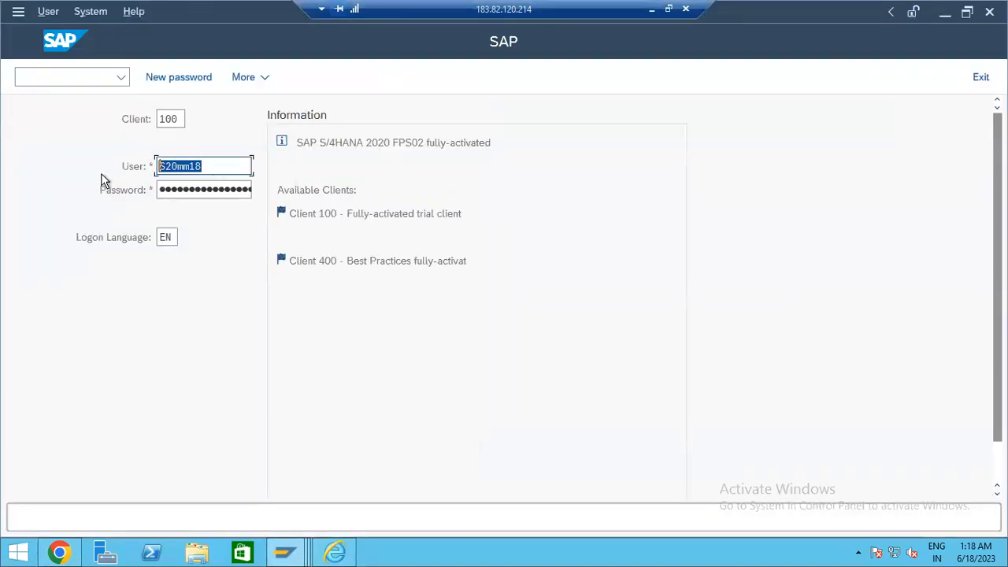
- Copy the saved user name and log on in Chrome with it and the password
{"action": "key", "text": "Return"}
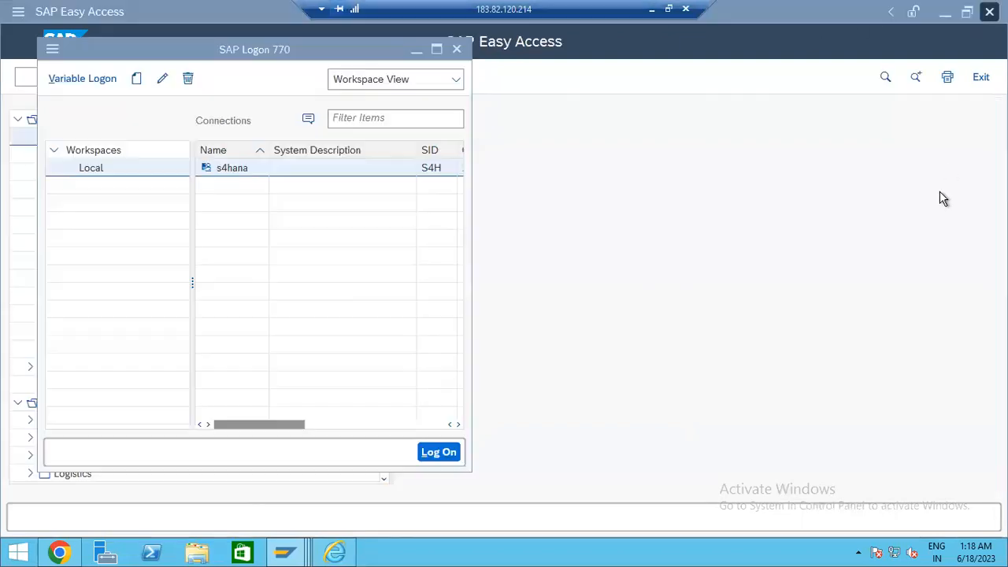
{"action": "key", "text": "alt+Tab"}
{"action": "key", "text": "Tab"}
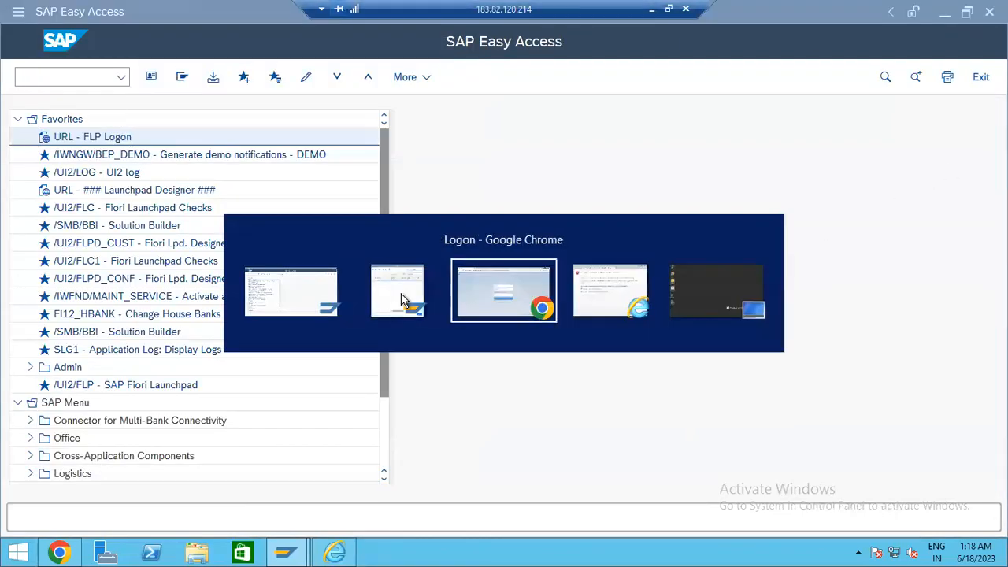
{"action": "key", "text": "ctrl+v"}
{"action": "left_click", "coordinate": [434, 243]}
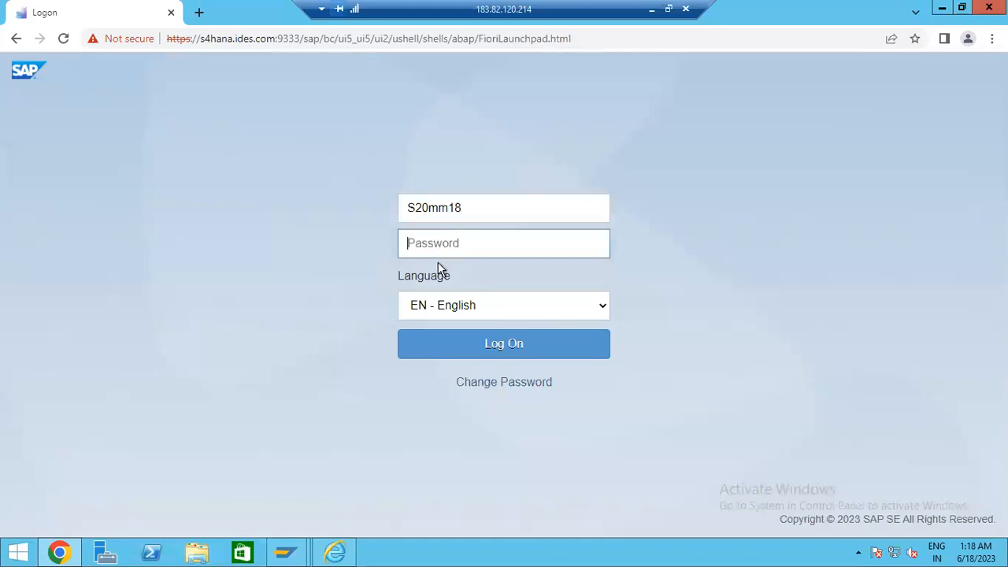
{"action": "type", "text": "*****"}
{"action": "key", "text": "Return"}
- Re-enter the user name and password after the cookie-check error to reach the launchpad Home page
{"action": "left_click", "coordinate": [457, 232]}
{"action": "key", "text": "ctrl+v"}
{"action": "key", "text": "Tab"}
{"action": "type", "text": "******"}
{"action": "key", "text": "Return"}
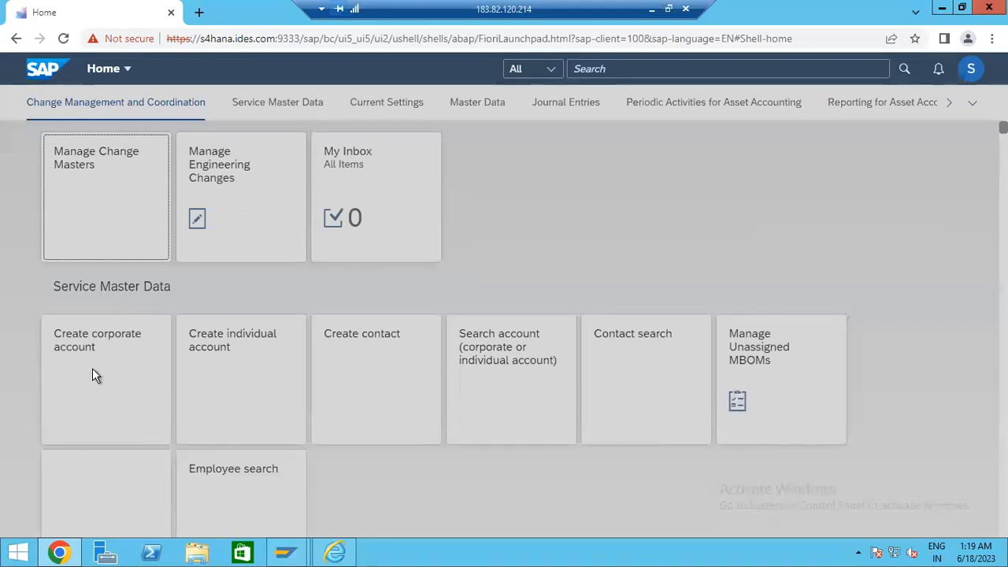
- Start a launchpad app search with 'Manage Work', fixing an initial typo
{"action": "left_click", "coordinate": [643, 66]}
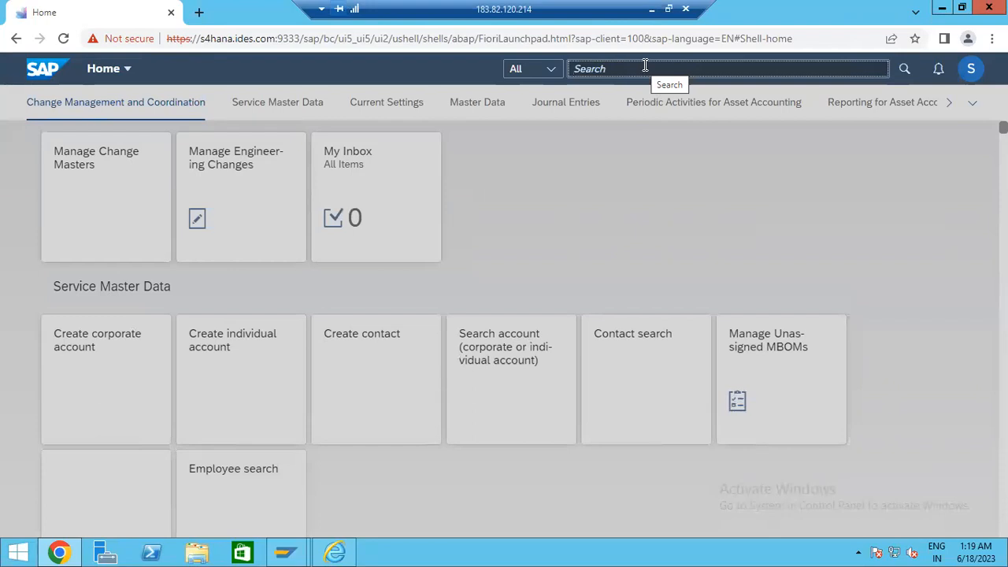
{"action": "type", "text": "MN"}
{"action": "key", "text": "BackSpace"}
{"action": "type", "text": "A"}
{"action": "key", "text": "Return"}
{"action": "left_click", "coordinate": [653, 67]}
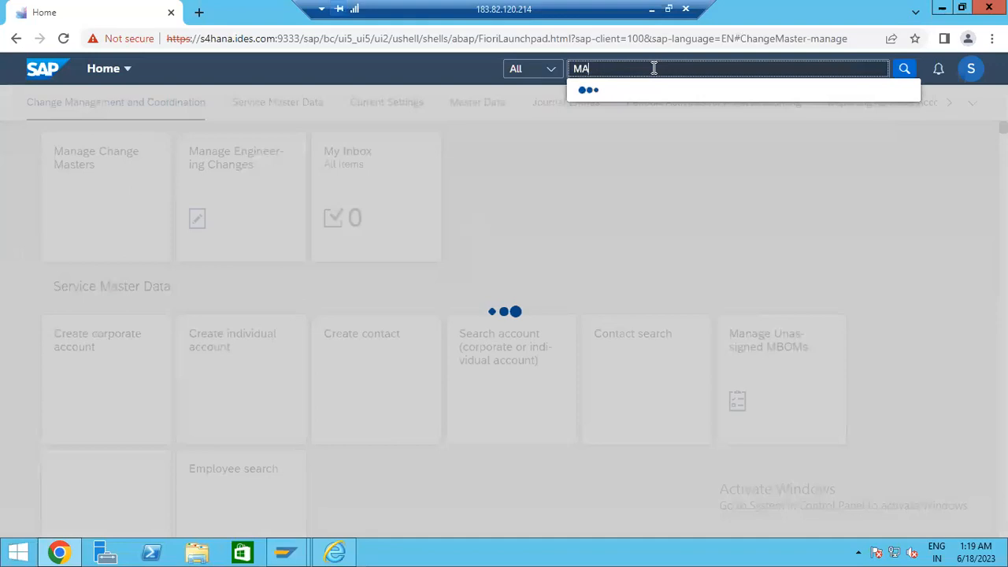
{"action": "type", "text": "n"}
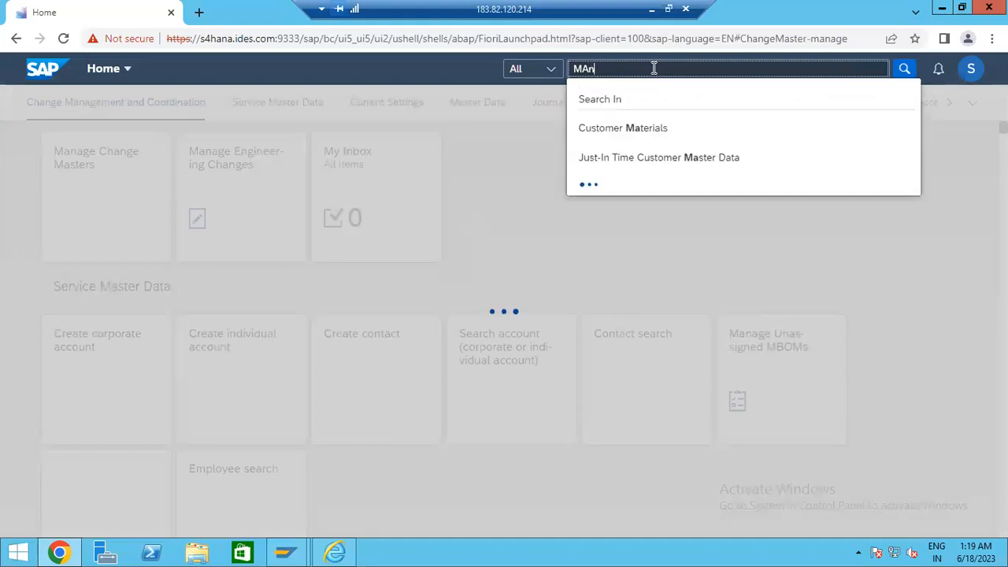
{"action": "type", "text": "age"}
{"action": "type", "text": "Work"}
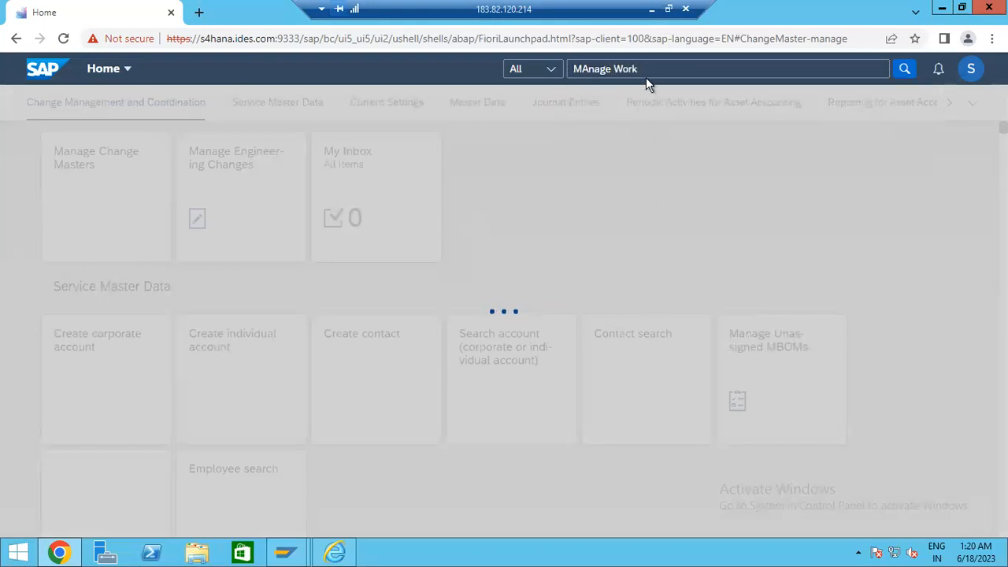
- Complete the search as 'Manage Workflow for purchase order' and open the Manage Workflows for Purchase Orders app
{"action": "left_click", "coordinate": [650, 73]}
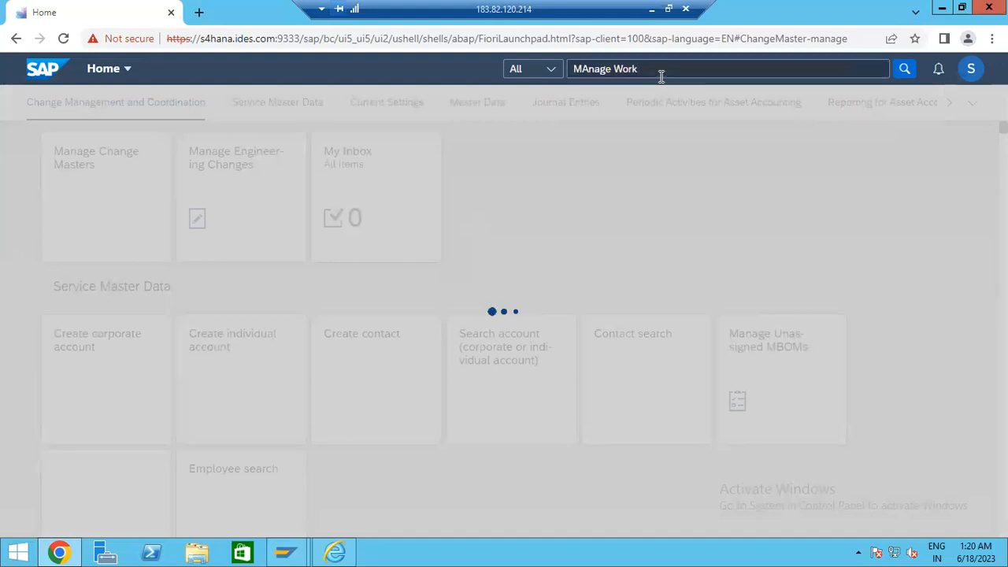
{"action": "left_click", "coordinate": [662, 74]}
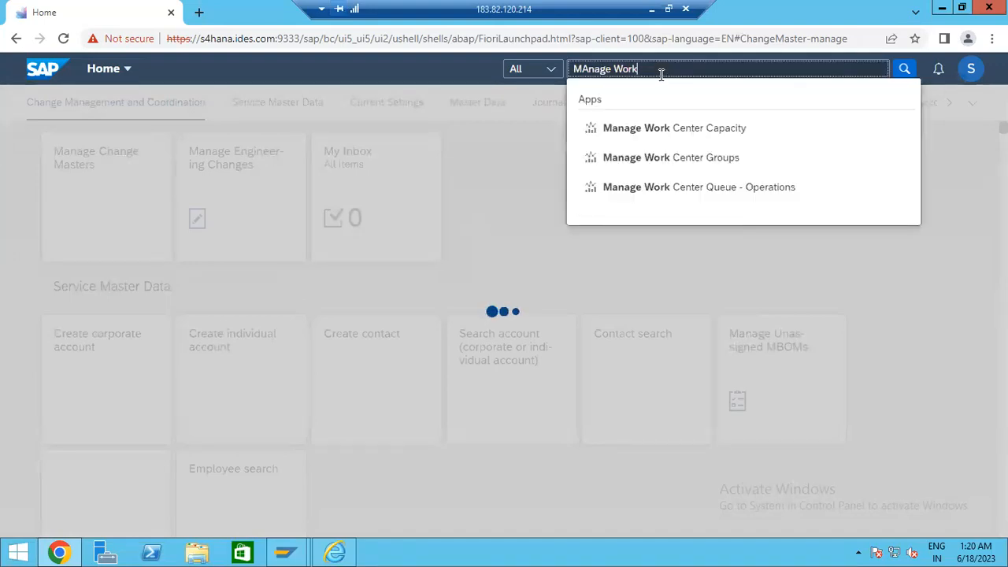
{"action": "type", "text": "flow"}
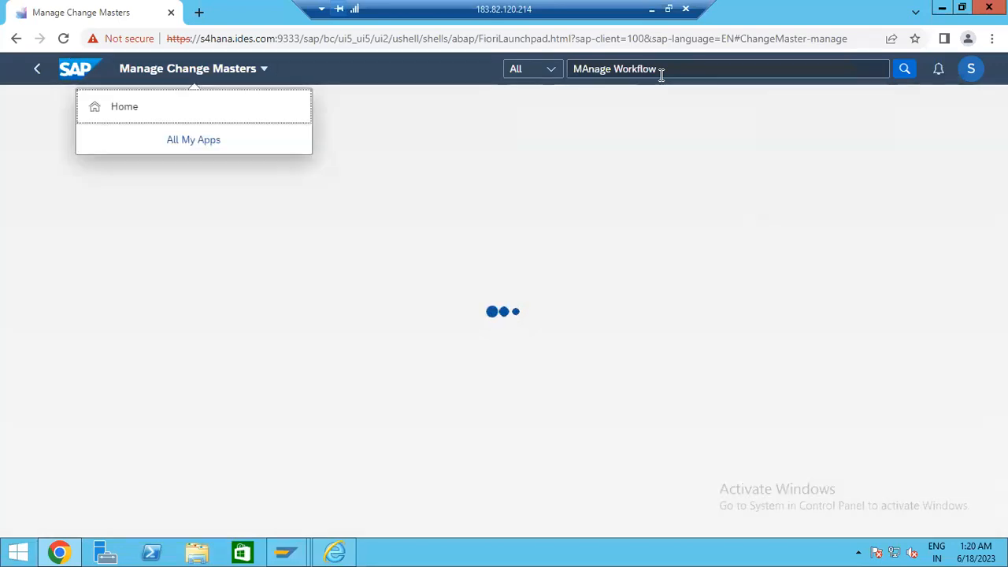
{"action": "left_click", "coordinate": [672, 70]}
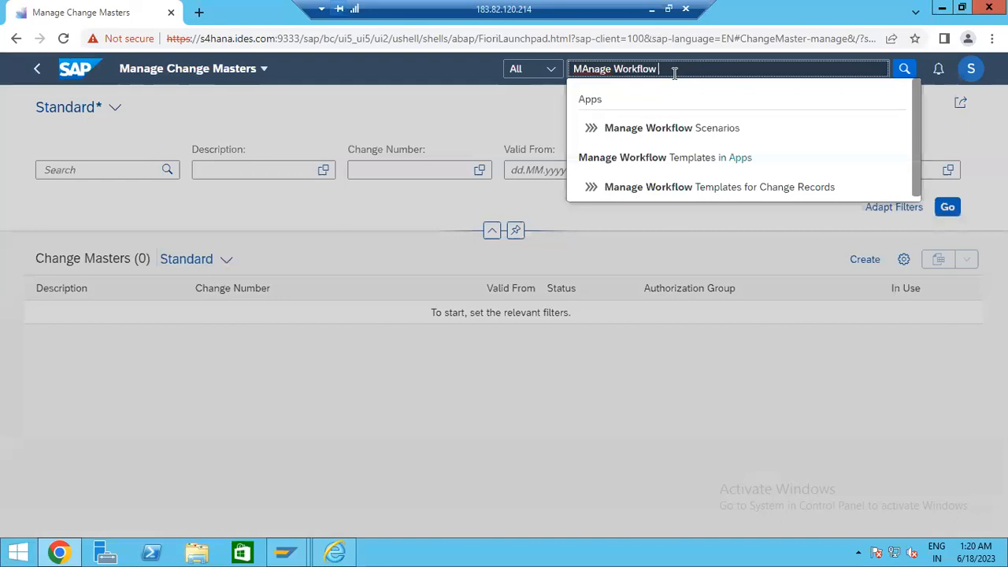
{"action": "type", "text": "fp"}
{"action": "key", "text": "BackSpace"}
{"action": "type", "text": "or purchase"}
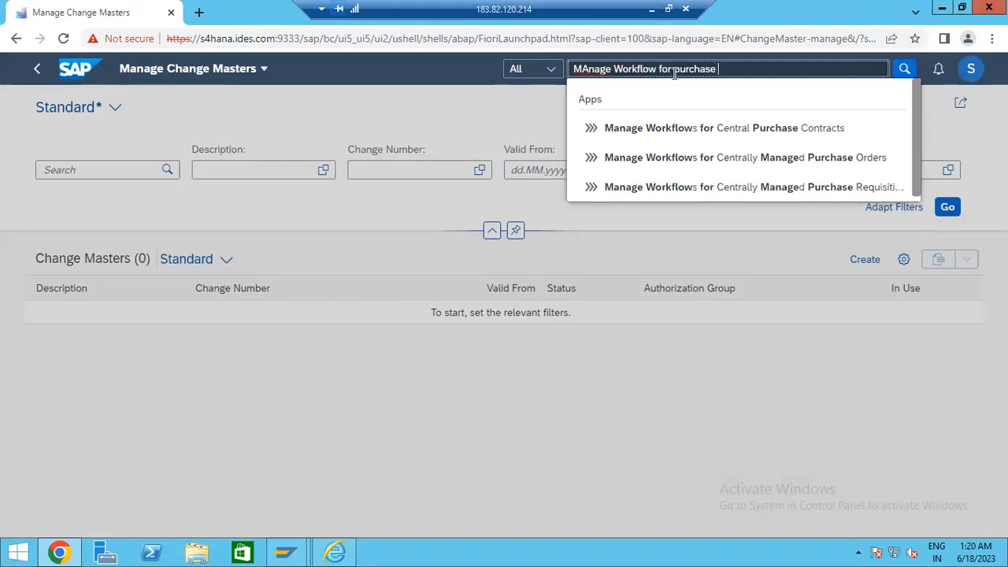
{"action": "type", "text": " ordd"}
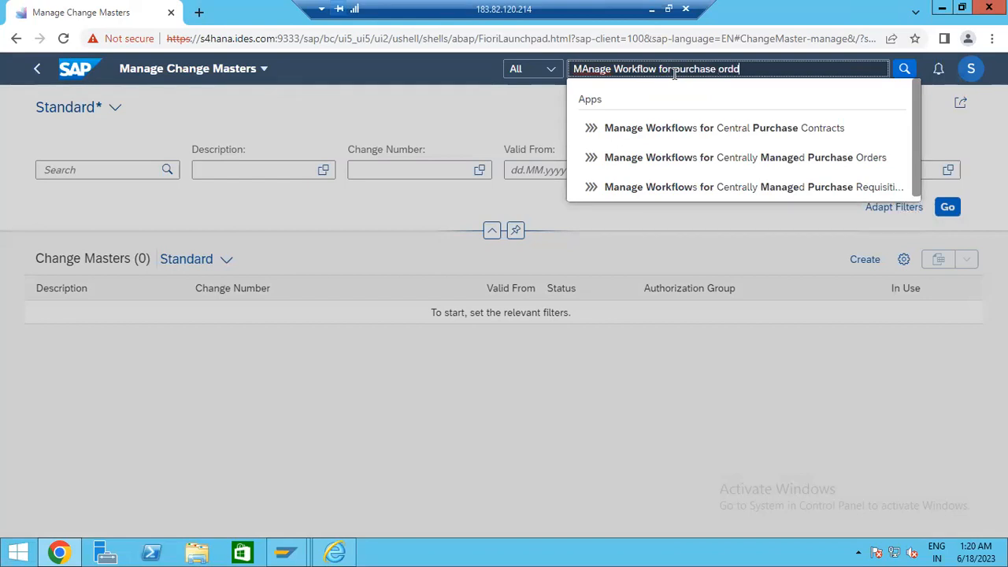
{"action": "key", "text": "BackSpace"}
{"action": "type", "text": "er"}
{"action": "left_click", "coordinate": [654, 195]}
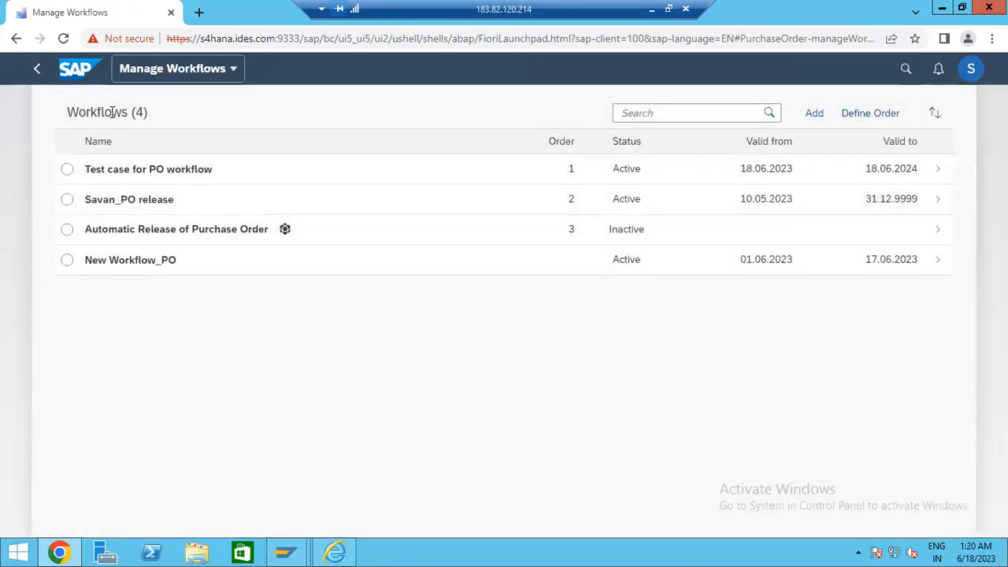
- Review the Workflows (4) list, briefly highlighting the workflow count in its heading
{"action": "left_click_drag", "start_coordinate": [112, 112], "coordinate": [191, 115]}
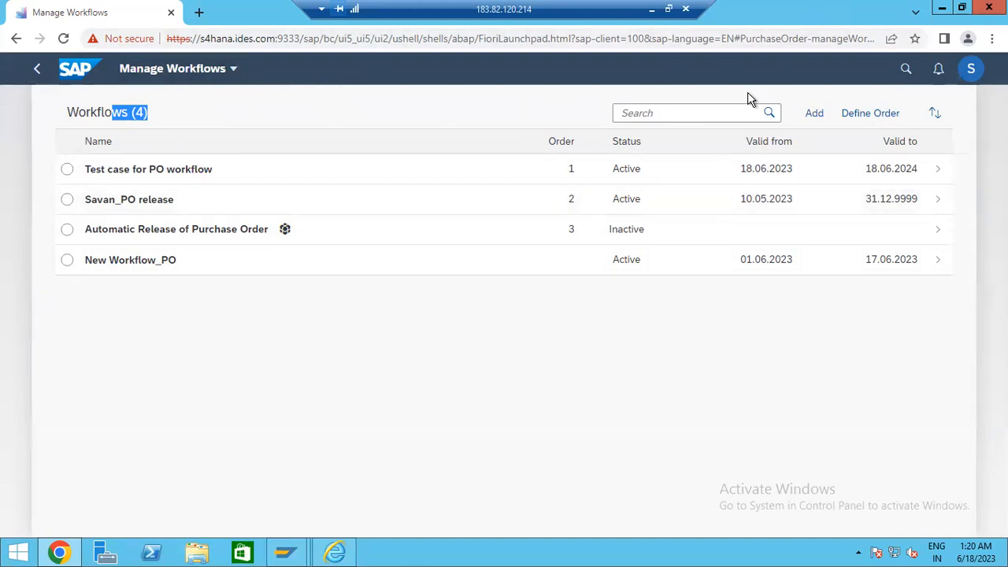
{"action": "left_click", "coordinate": [192, 129]}
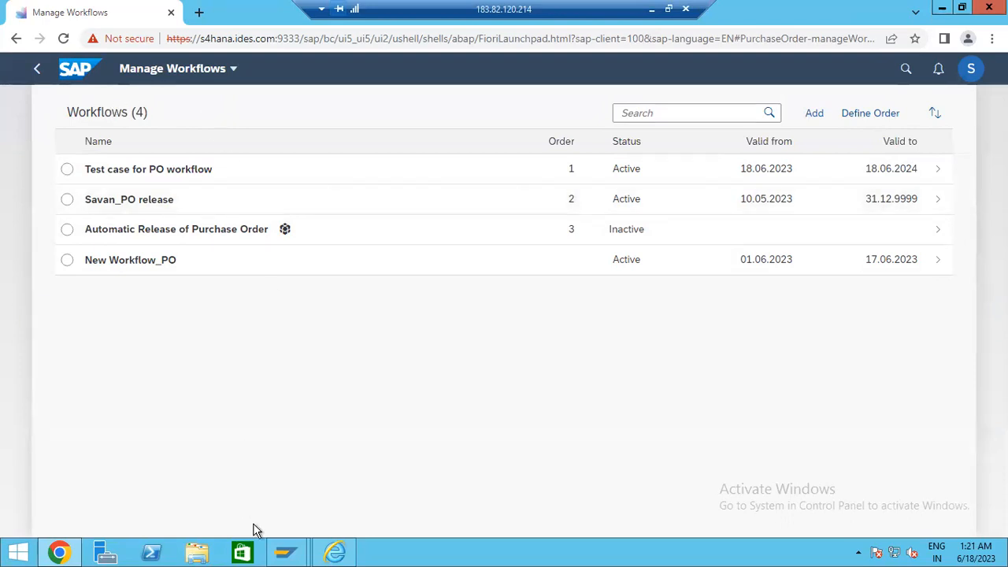
- In the SAP Easy Access window, run SPRO and open the SAP Reference IMG
{"action": "mouse_move", "coordinate": [287, 551]}
{"action": "left_click", "coordinate": [332, 512]}
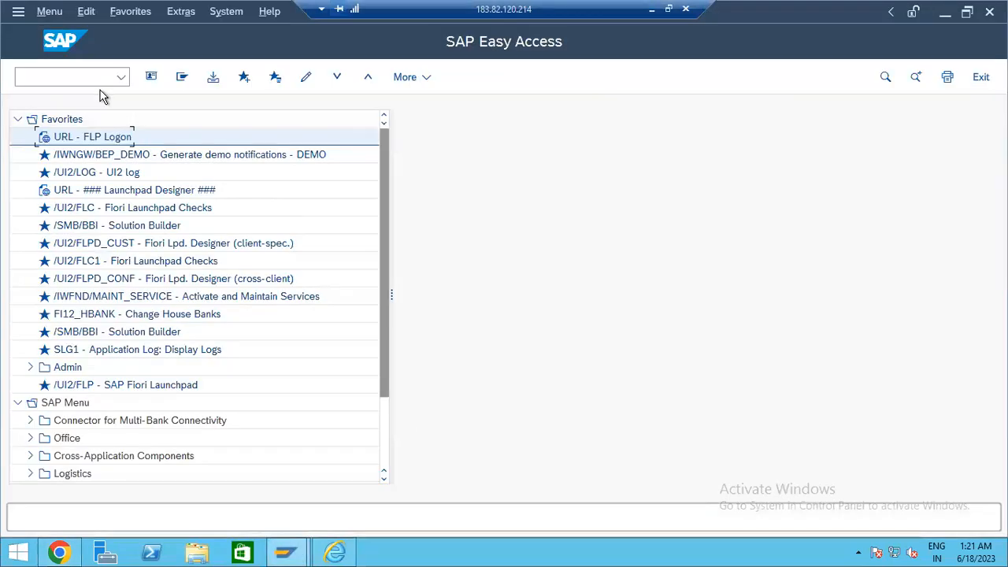
{"action": "type", "text": "spr"}
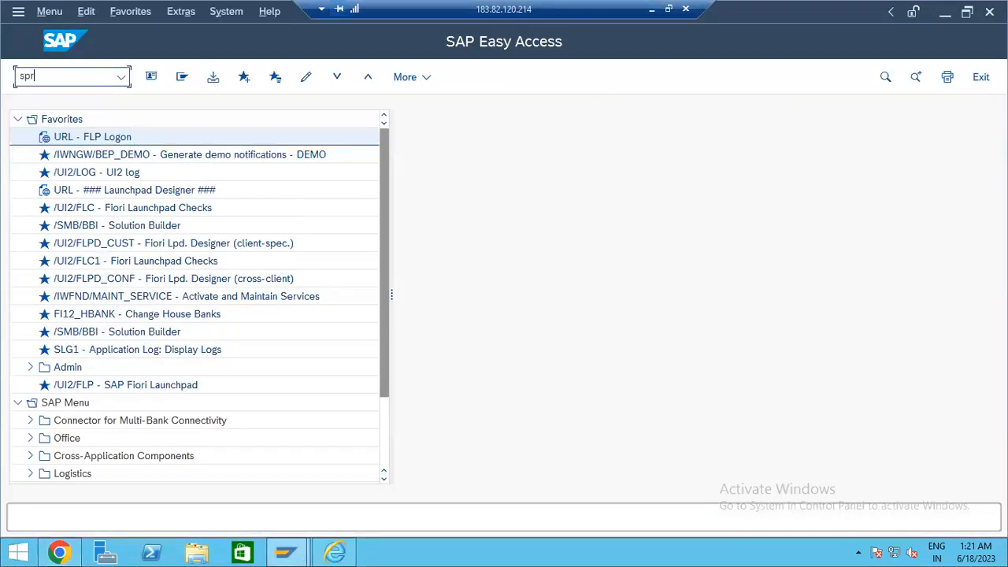
{"action": "type", "text": "o"}
{"action": "key", "text": "Return"}
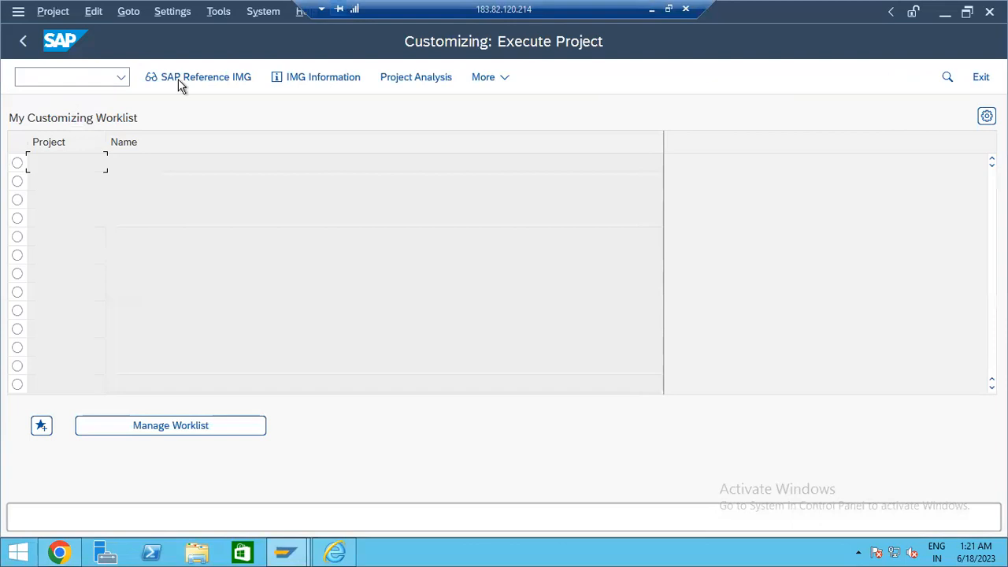
{"action": "left_click", "coordinate": [185, 83]}
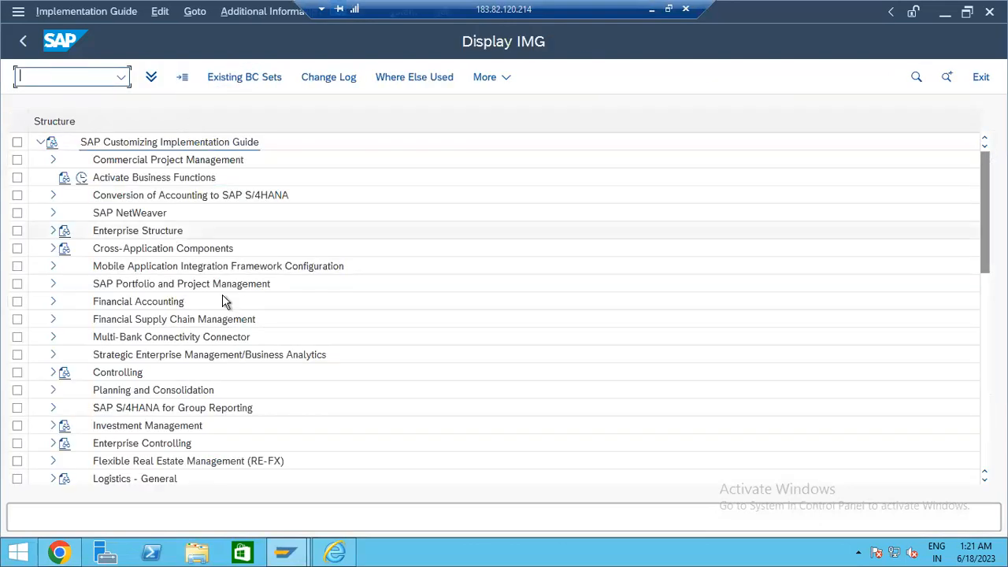
- Expand Materials Management > Purchasing in the customizing tree
{"action": "left_click", "coordinate": [394, 373]}
{"action": "scroll", "coordinate": [401, 389], "scroll_direction": "down", "scroll_amount": 2}
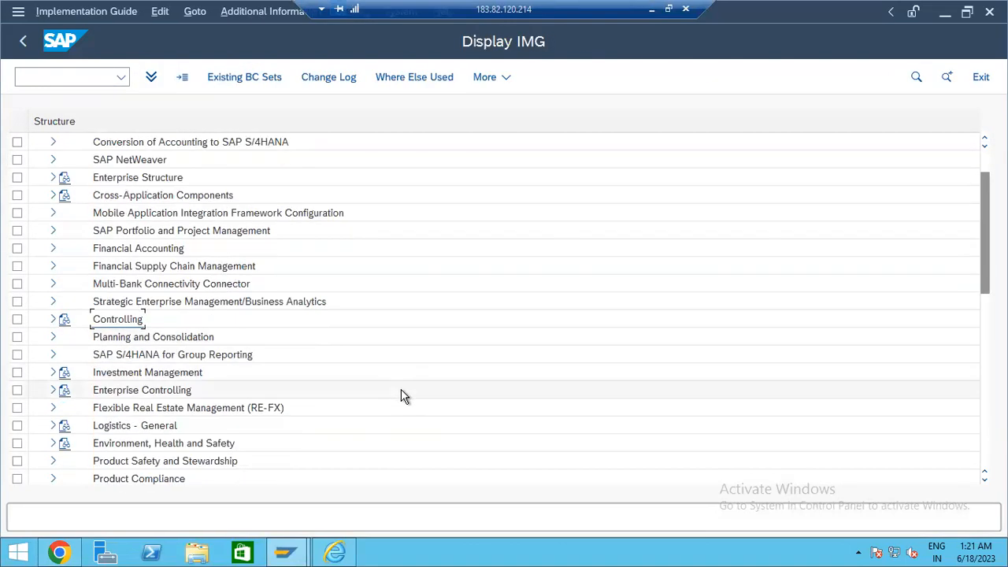
{"action": "scroll", "coordinate": [401, 389], "scroll_direction": "down", "scroll_amount": 4}
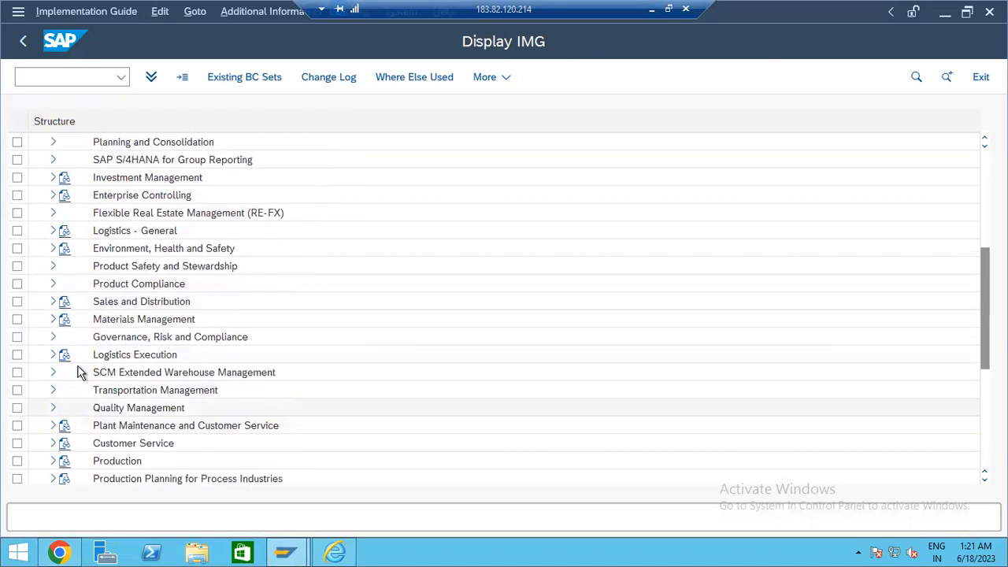
{"action": "scroll", "coordinate": [67, 394], "scroll_direction": "down", "scroll_amount": 1}
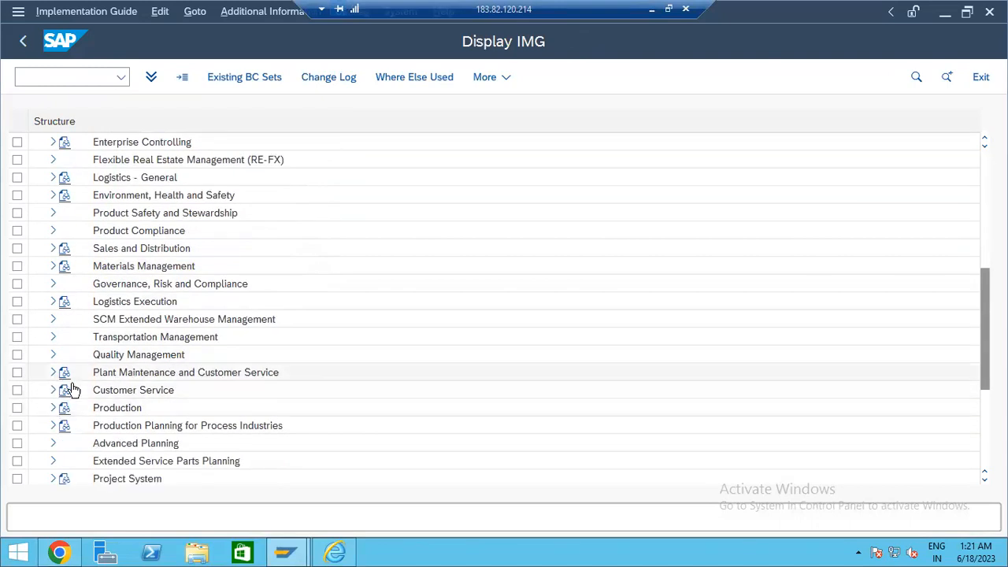
{"action": "scroll", "coordinate": [69, 384], "scroll_direction": "down", "scroll_amount": 1}
{"action": "scroll", "coordinate": [69, 383], "scroll_direction": "up", "scroll_amount": 1}
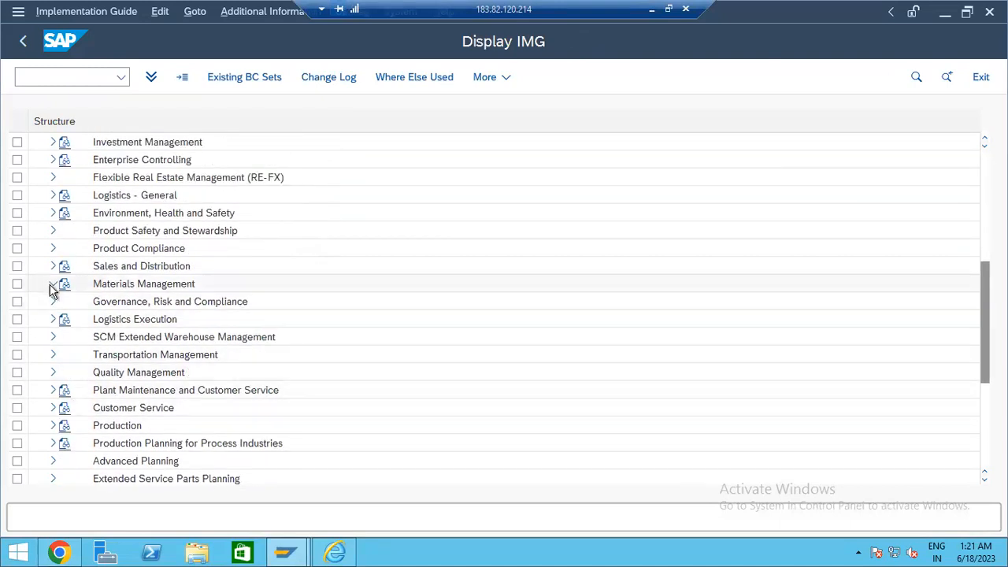
{"action": "left_click", "coordinate": [53, 284]}
{"action": "left_click", "coordinate": [66, 337]}
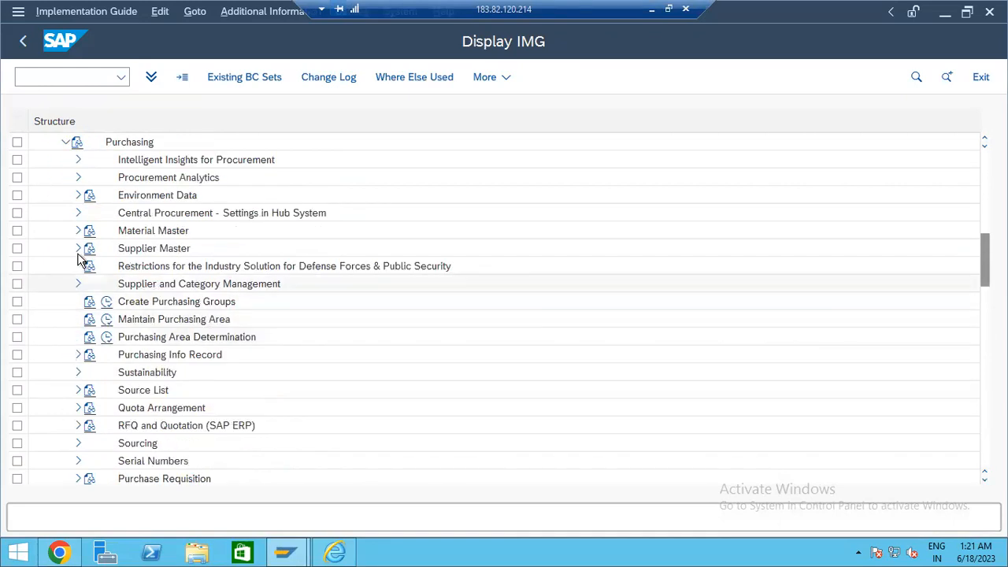
- Expand Purchase Order > Flexible Workflow for Purchase Orders and execute Scenario Activation
{"action": "scroll", "coordinate": [83, 285], "scroll_direction": "up", "scroll_amount": 1}
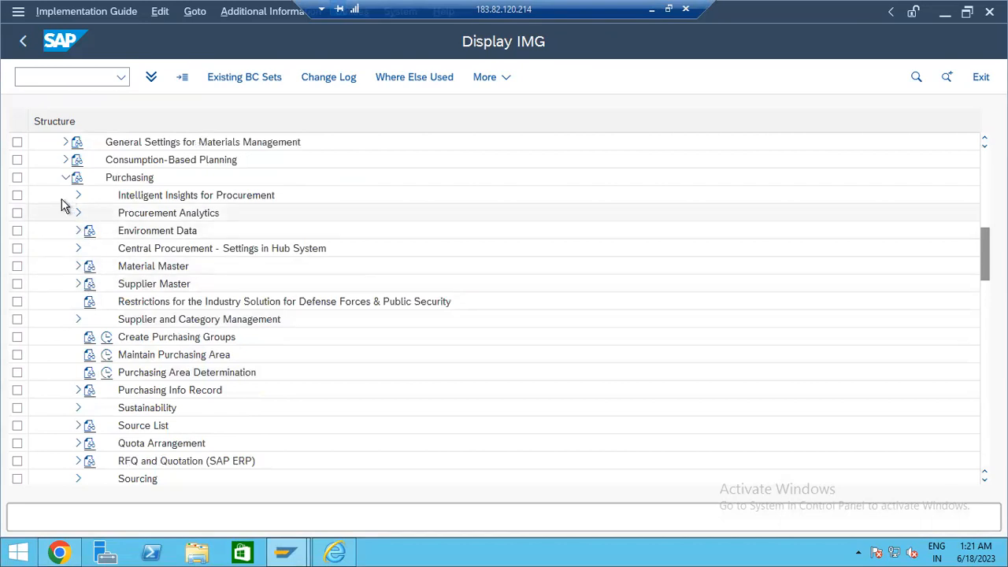
{"action": "scroll", "coordinate": [69, 367], "scroll_direction": "down", "scroll_amount": 1}
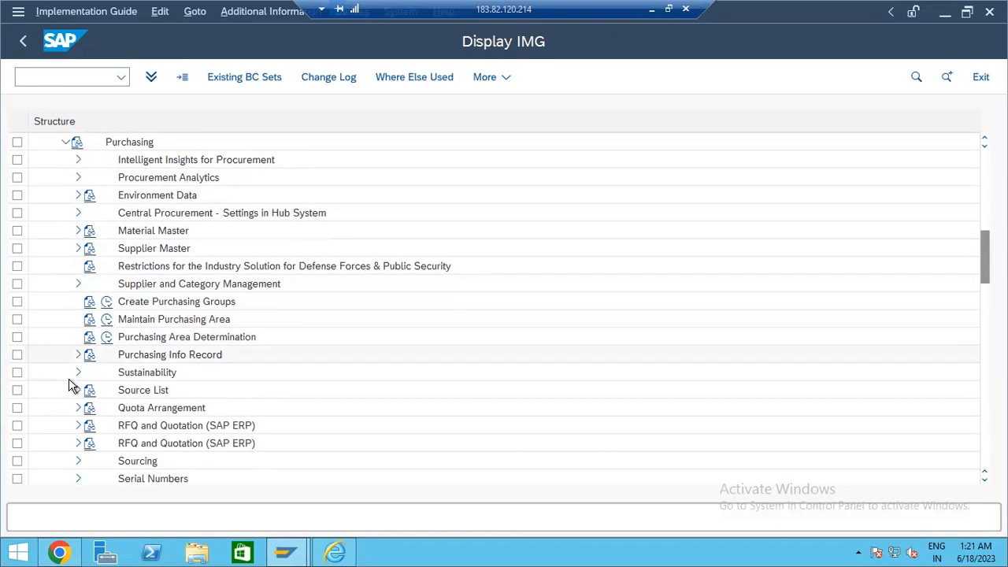
{"action": "scroll", "coordinate": [70, 367], "scroll_direction": "down", "scroll_amount": 1}
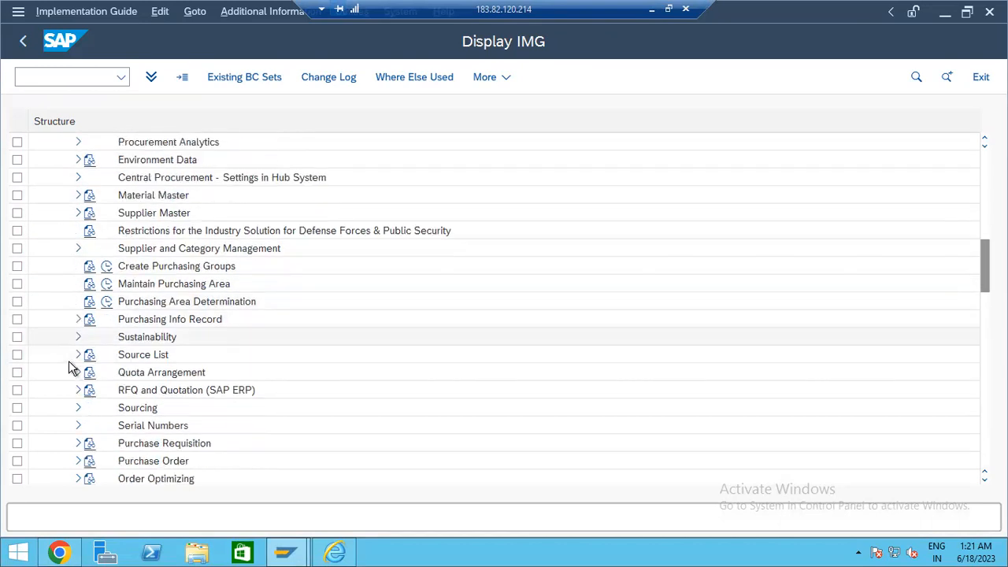
{"action": "scroll", "coordinate": [68, 372], "scroll_direction": "down", "scroll_amount": 2}
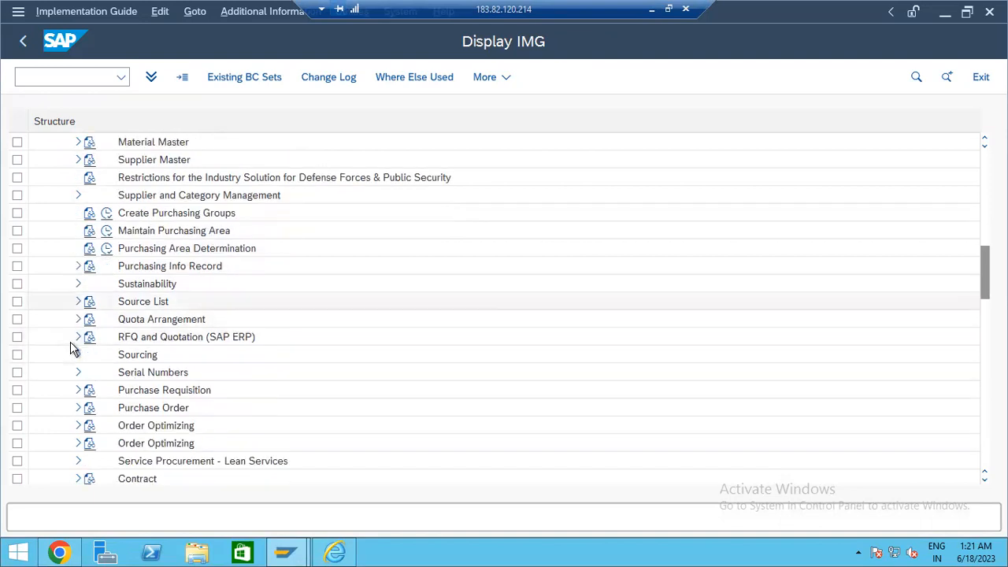
{"action": "left_click", "coordinate": [79, 408]}
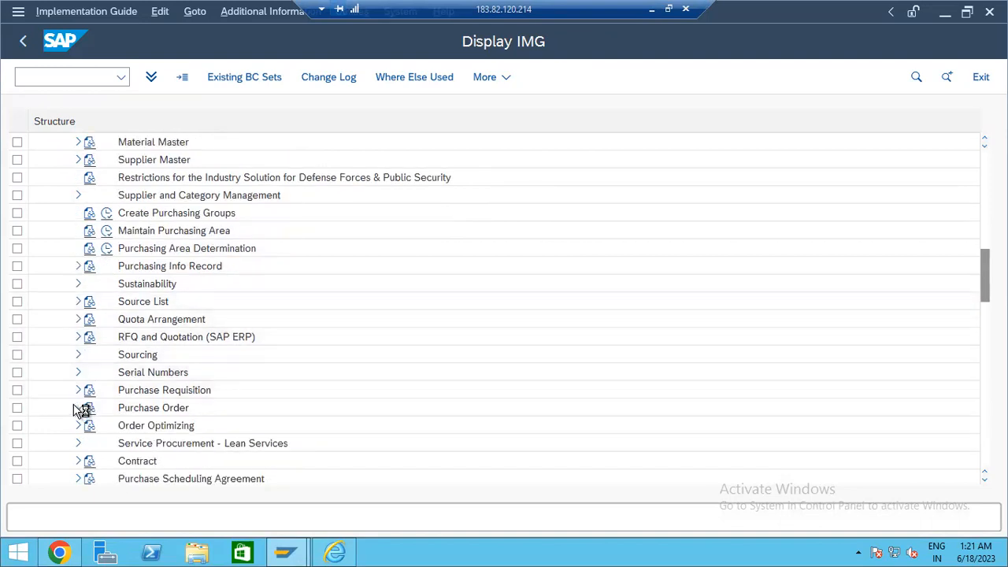
{"action": "scroll", "coordinate": [77, 385], "scroll_direction": "down", "scroll_amount": 1}
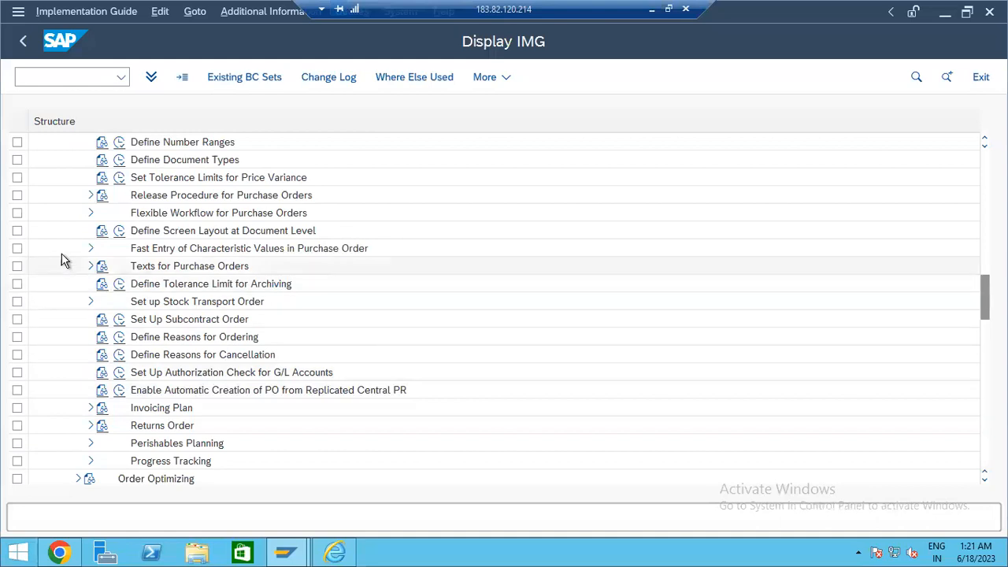
{"action": "scroll", "coordinate": [69, 238], "scroll_direction": "up", "scroll_amount": 1}
{"action": "left_click", "coordinate": [90, 231]}
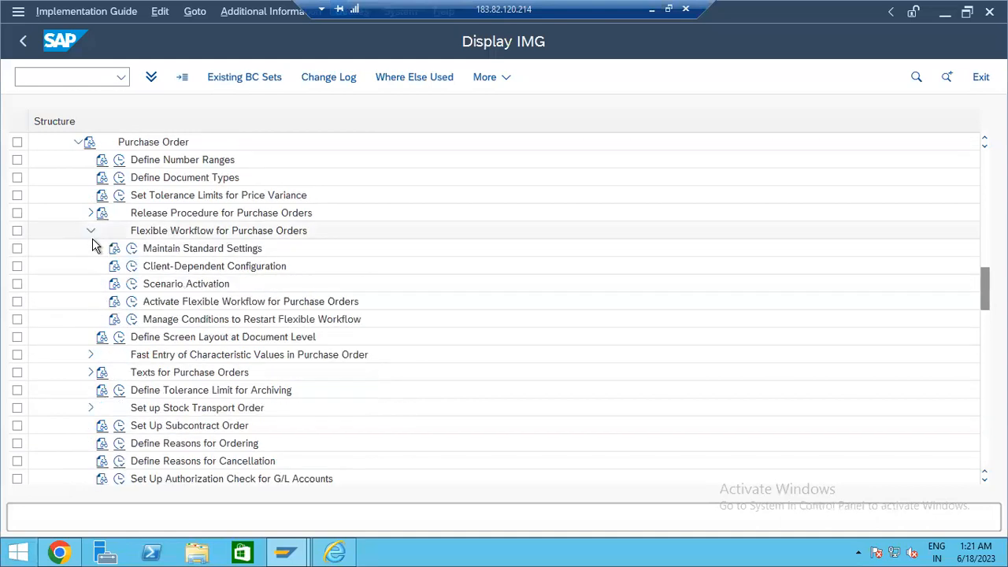
{"action": "left_click", "coordinate": [133, 286]}
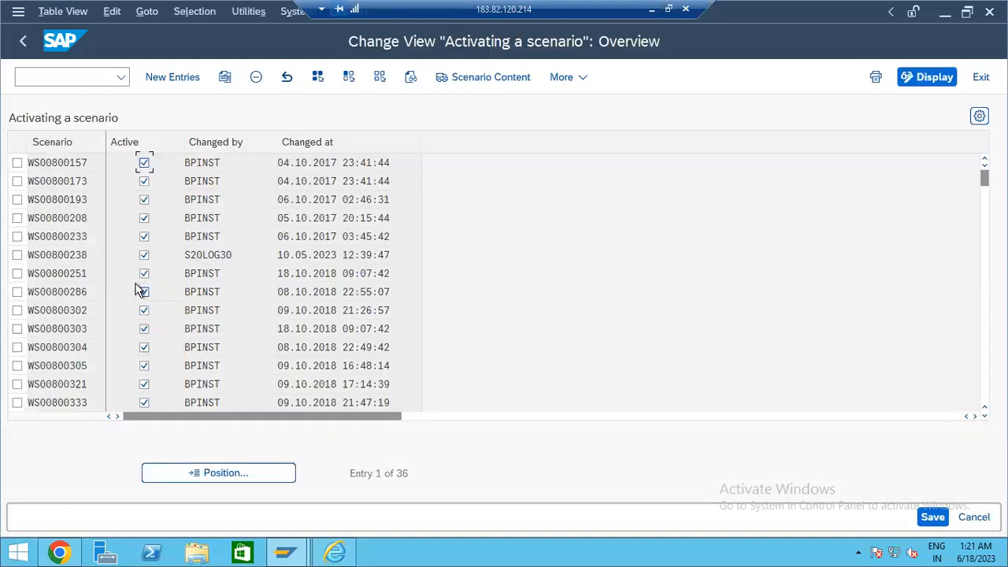
- Confirm scenario WS00800193 is active and NB has flexible workflow enabled, then switch back to Chrome
{"action": "left_click", "coordinate": [83, 199]}
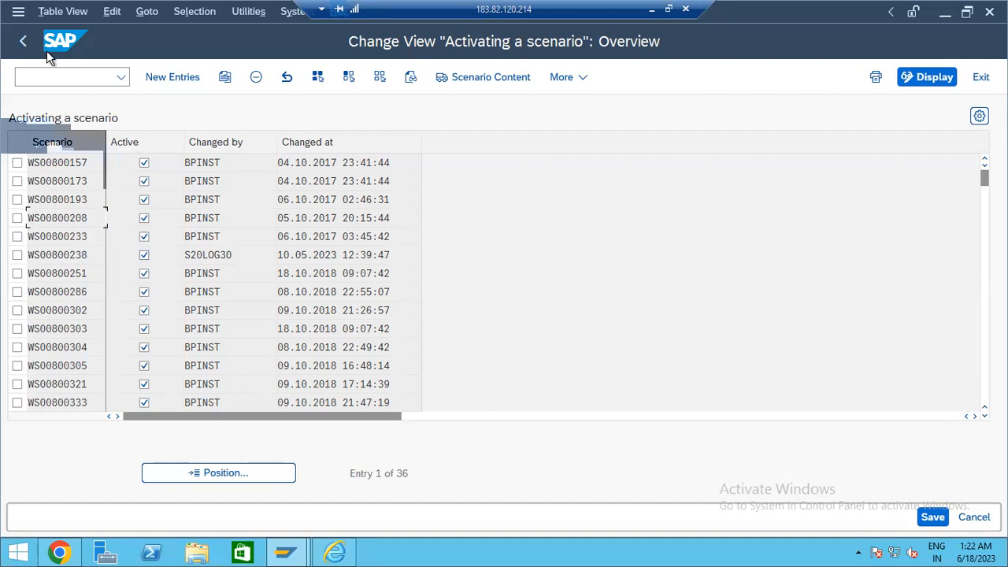
{"action": "left_click", "coordinate": [23, 41]}
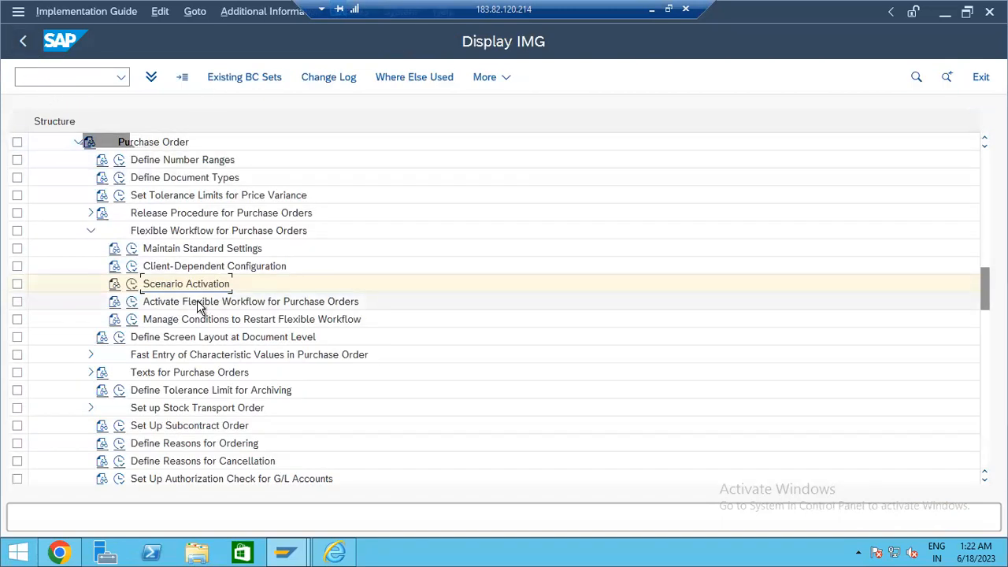
{"action": "left_click", "coordinate": [131, 306]}
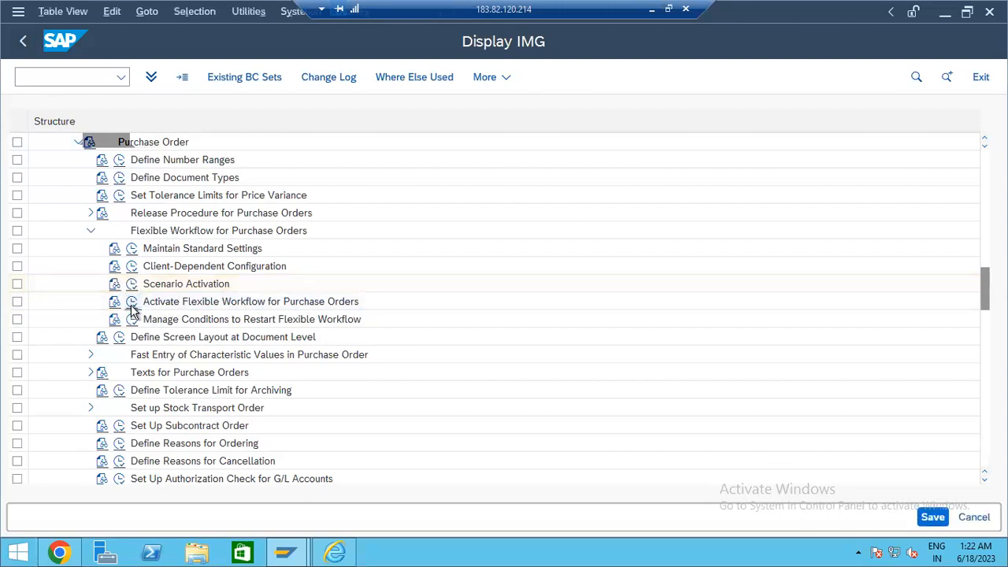
{"action": "left_click", "coordinate": [24, 42]}
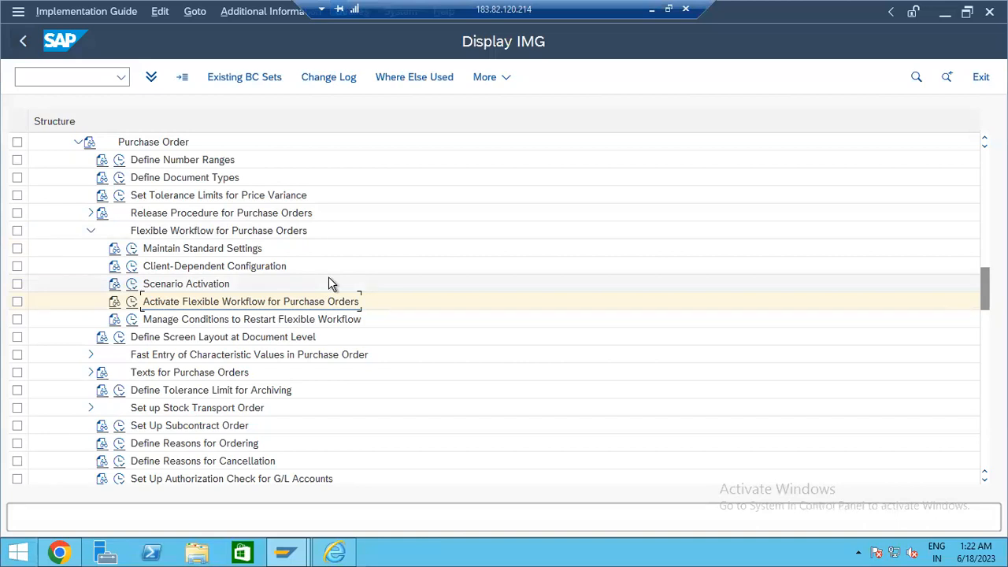
{"action": "key", "text": "alt+Tab"}
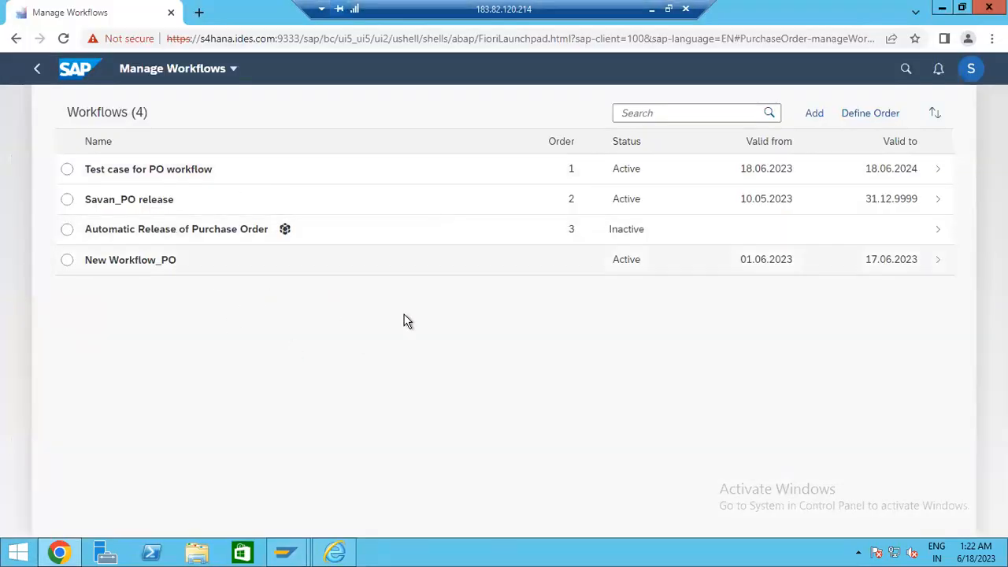
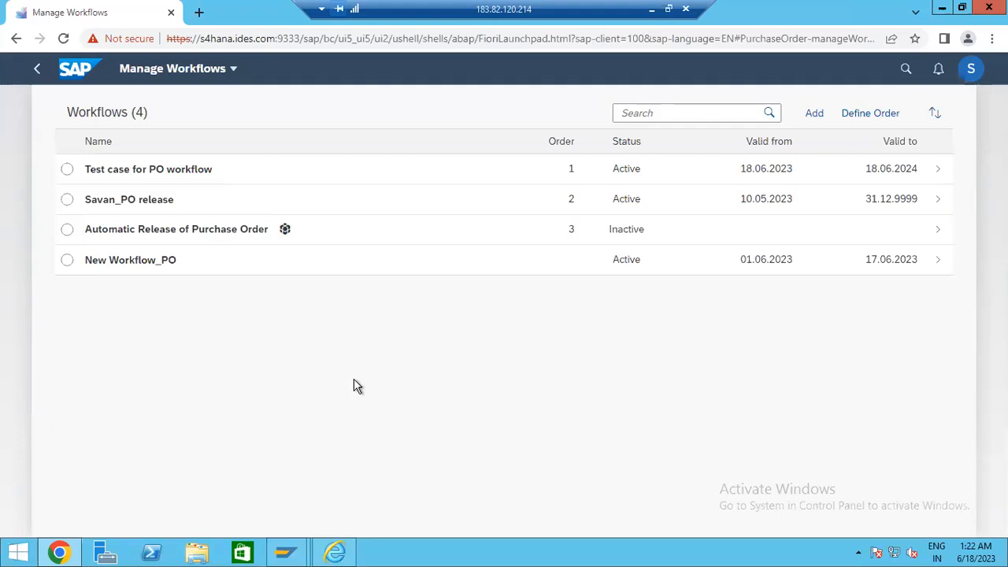
- Open step FIRST of the Test case for PO workflow to review its recipient and Standard PO condition
{"action": "left_click", "coordinate": [68, 170]}
{"action": "left_click", "coordinate": [477, 178]}
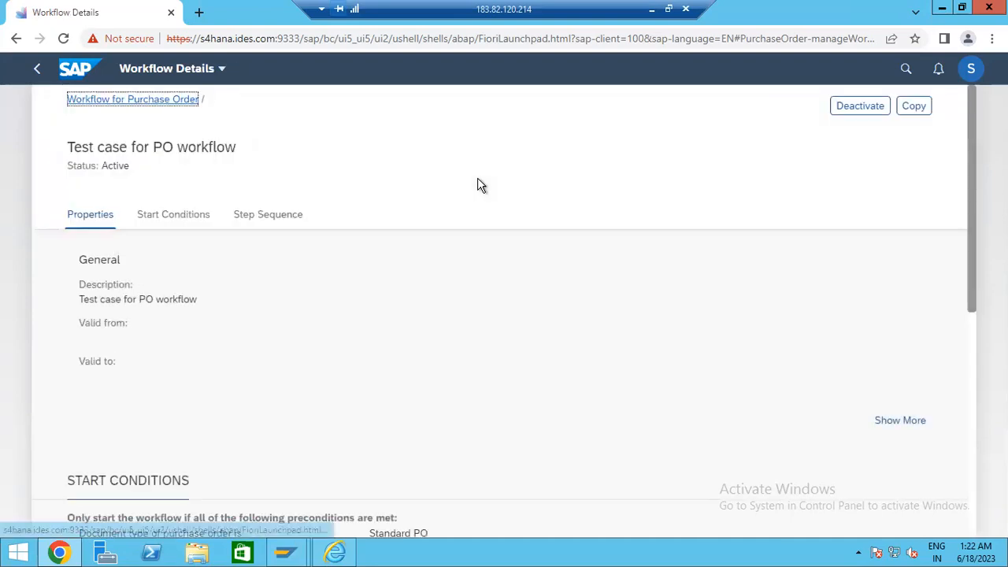
{"action": "scroll", "coordinate": [241, 311], "scroll_direction": "down", "scroll_amount": 5}
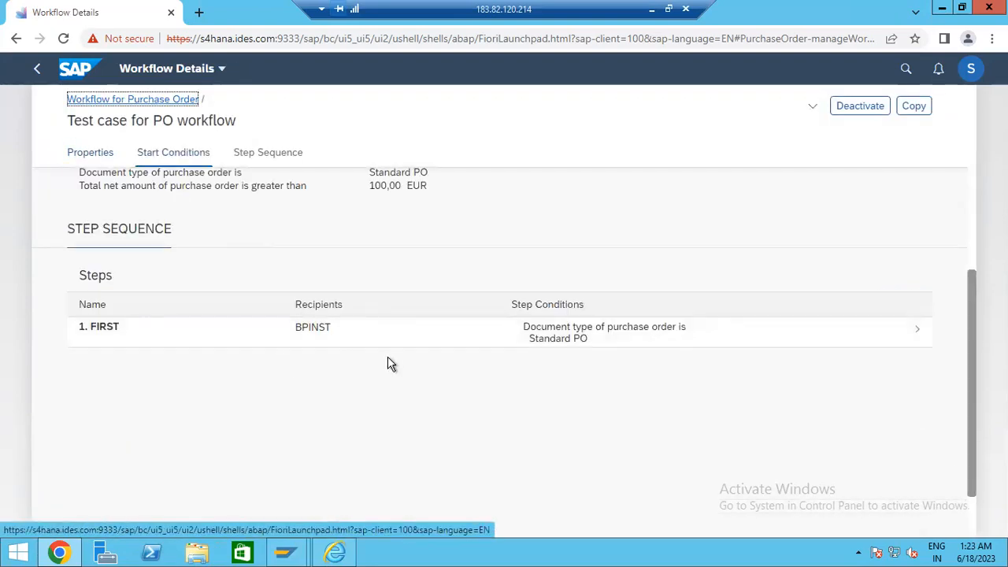
{"action": "left_click", "coordinate": [317, 334]}
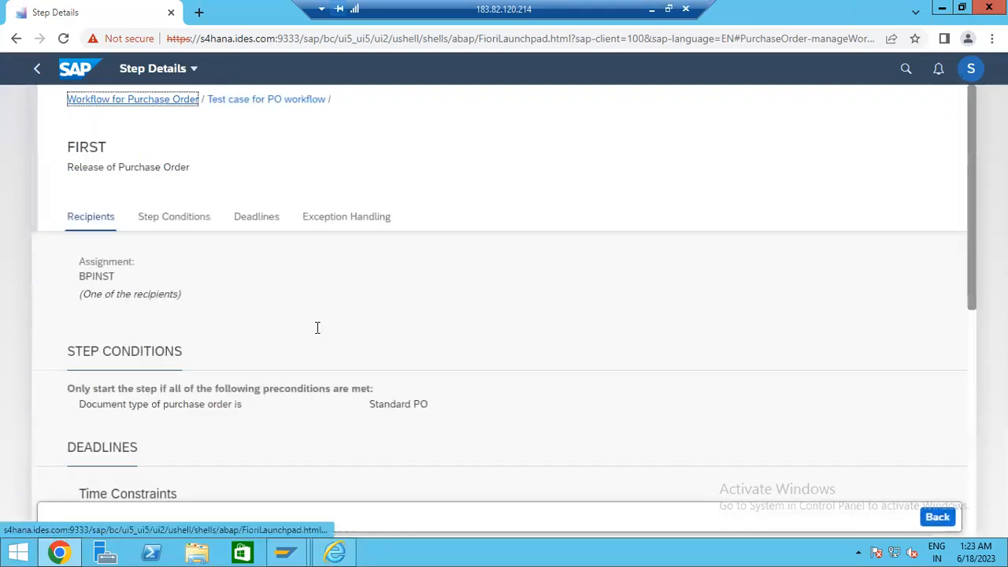
{"action": "scroll", "coordinate": [315, 326], "scroll_direction": "down", "scroll_amount": 6}
{"action": "scroll", "coordinate": [332, 370], "scroll_direction": "up", "scroll_amount": 6}
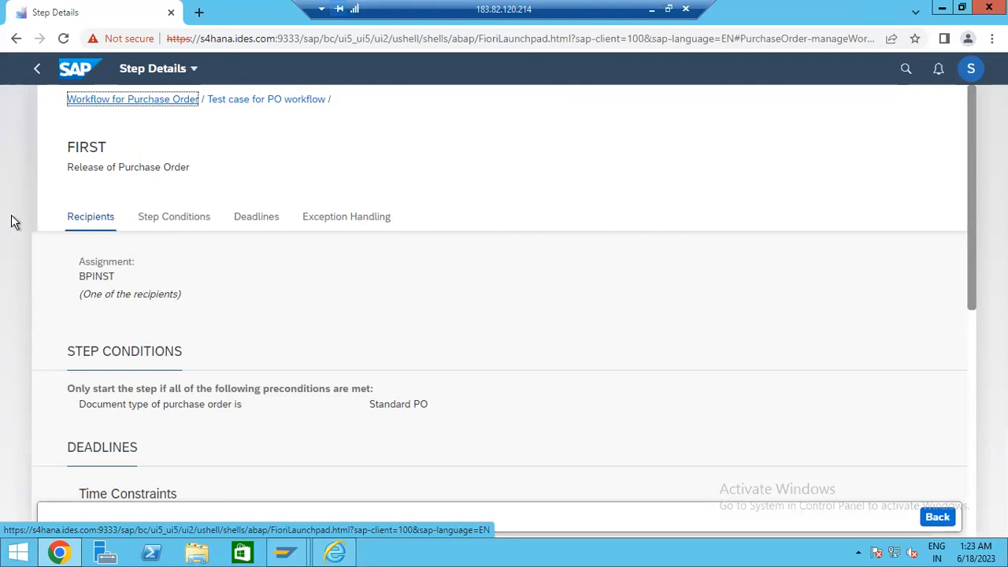
{"action": "left_click", "coordinate": [290, 551]}
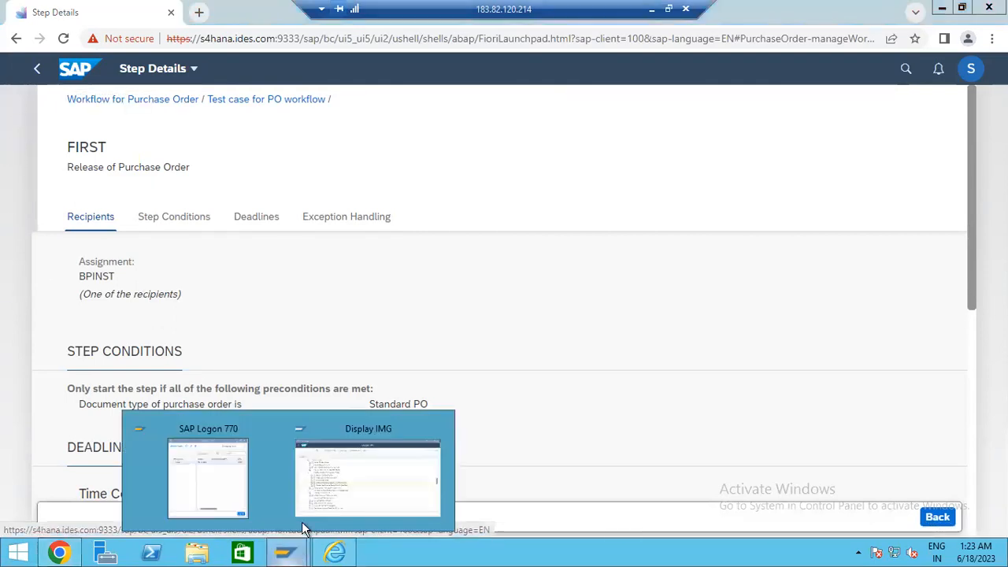
- Run /oSM30 and display table T77S0 with entry conditions
{"action": "left_click", "coordinate": [339, 486]}
{"action": "left_click", "coordinate": [53, 77]}
{"action": "type", "text": "/osm30"}
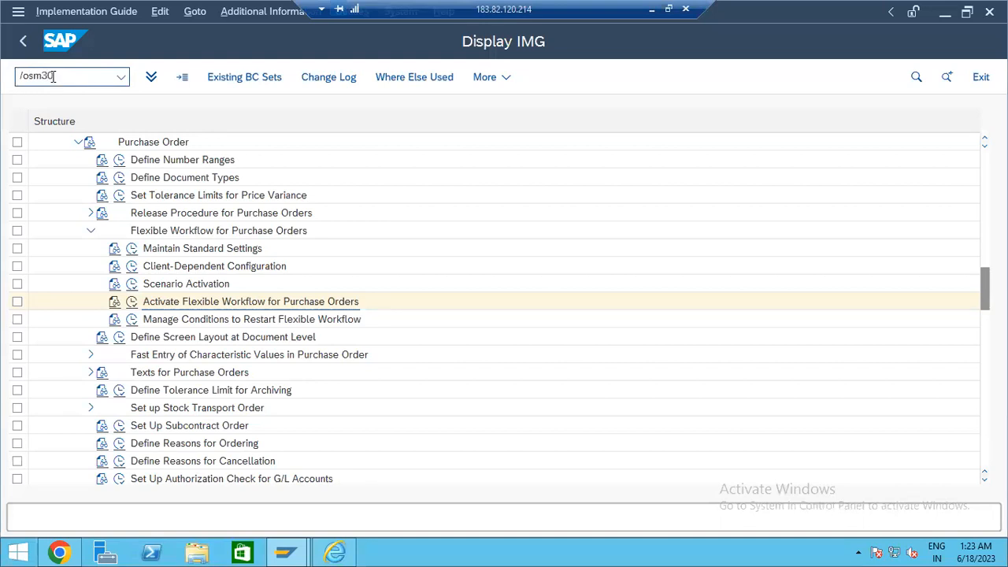
{"action": "key", "text": "Return"}
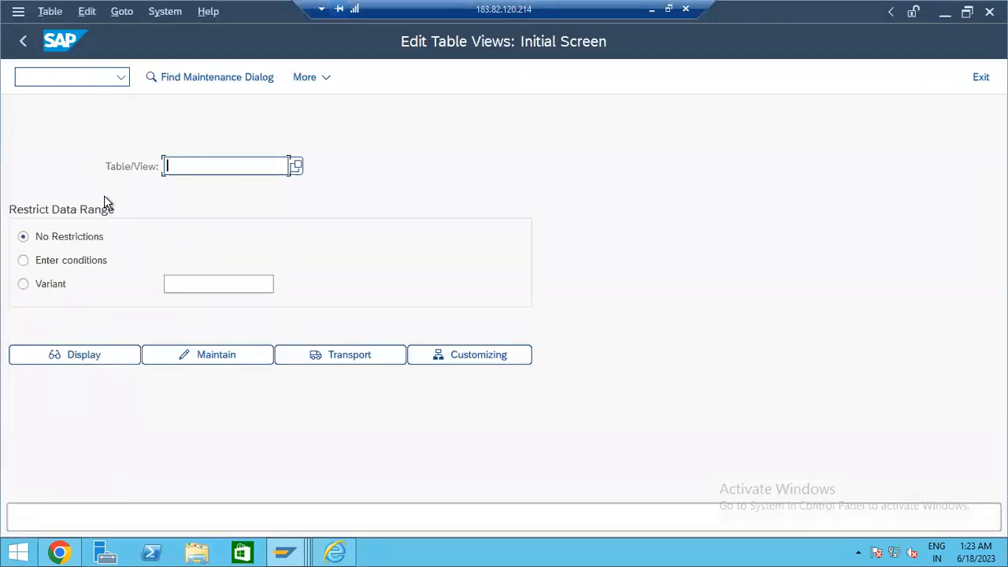
{"action": "left_click", "coordinate": [207, 205]}
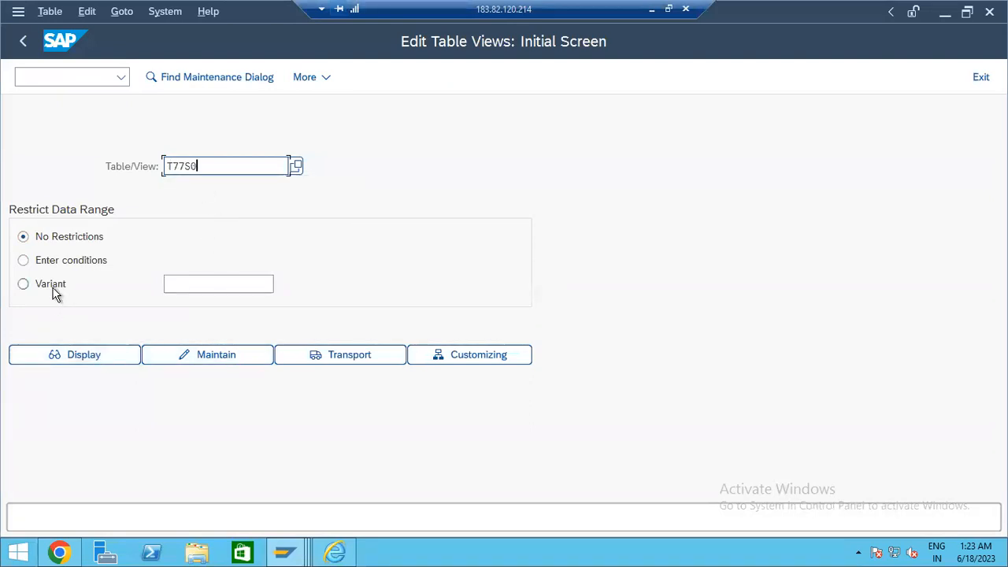
{"action": "left_click", "coordinate": [45, 259]}
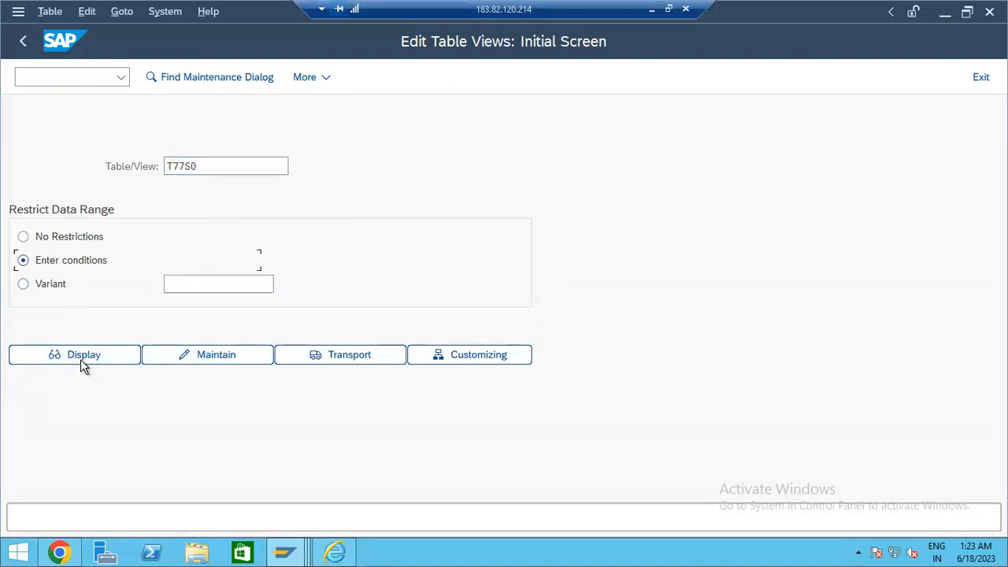
{"action": "left_click", "coordinate": [80, 359]}
- Restrict the T77S0 entries by group name and semantic abbreviation to group HRALX
{"action": "left_click", "coordinate": [93, 223]}
{"action": "left_click", "coordinate": [99, 246]}
{"action": "left_click", "coordinate": [302, 364]}
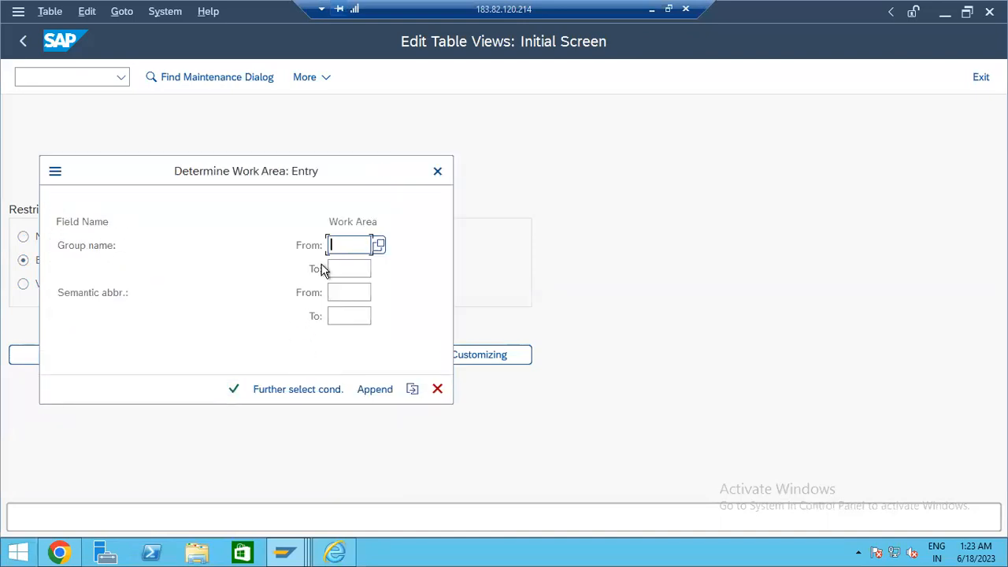
{"action": "left_click", "coordinate": [359, 291]}
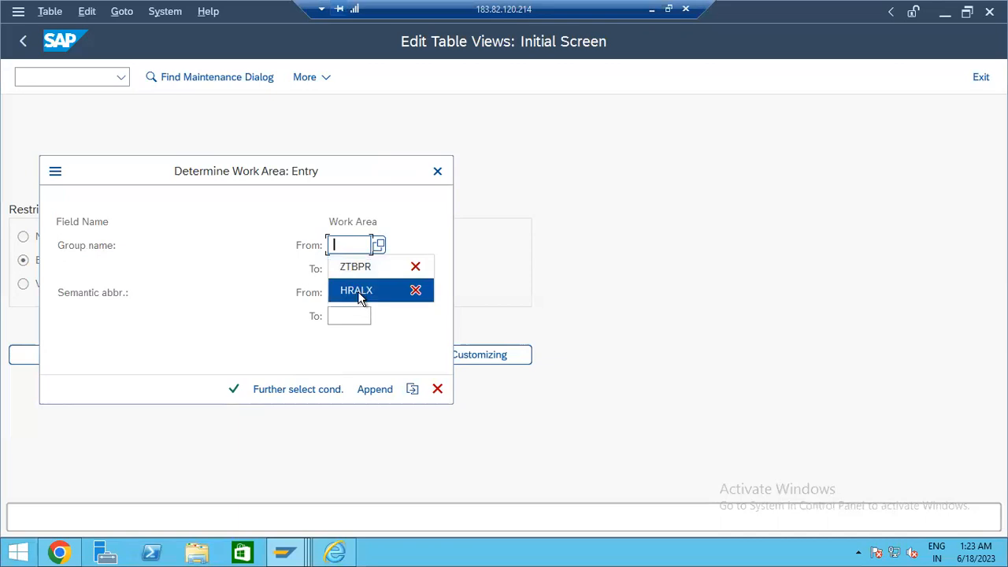
{"action": "left_click", "coordinate": [236, 389]}
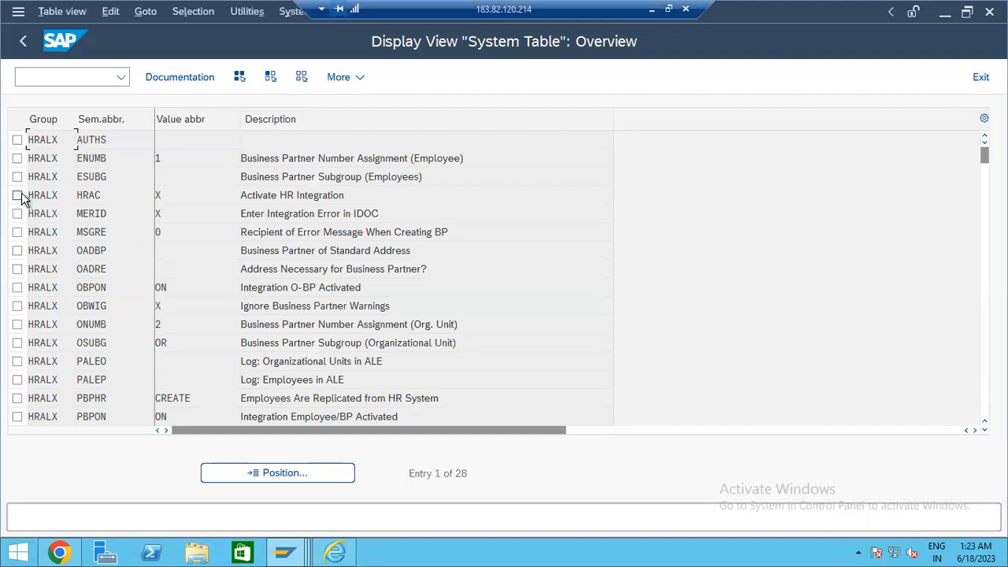
- Check that the HRAC Activate HR Integration entry holds the value X
{"action": "left_click", "coordinate": [101, 145]}
{"action": "left_click", "coordinate": [107, 196]}
{"action": "left_click", "coordinate": [17, 195]}
{"action": "left_click_drag", "start_coordinate": [349, 193], "coordinate": [209, 198]}
{"action": "left_click", "coordinate": [177, 203]}
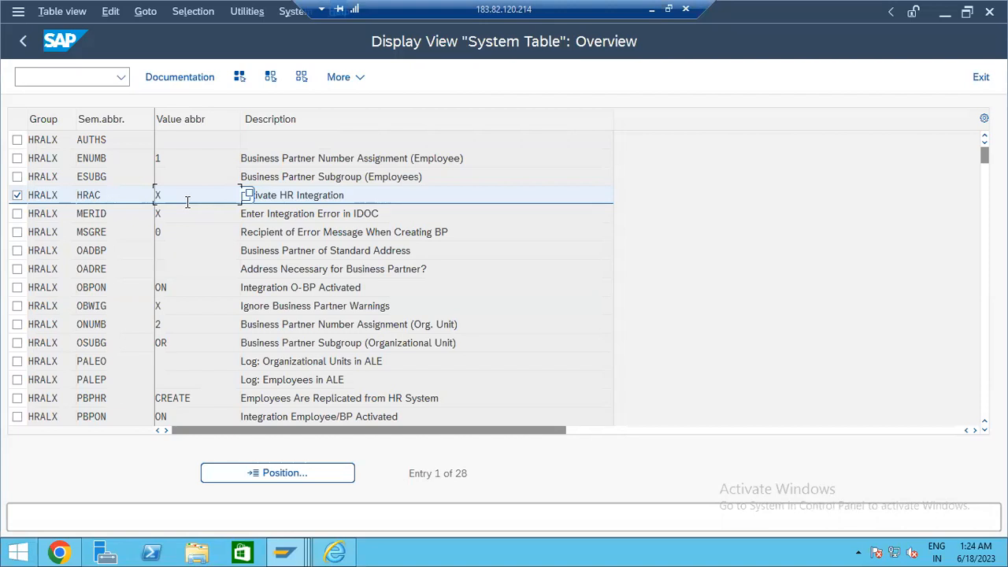
- Run /nSPRO, open the SAP Reference IMG and expand Cross-Application Components > SAP Business Partner
{"action": "left_click", "coordinate": [64, 72]}
{"action": "type", "text": "/nspro"}
{"action": "key", "text": "Return"}
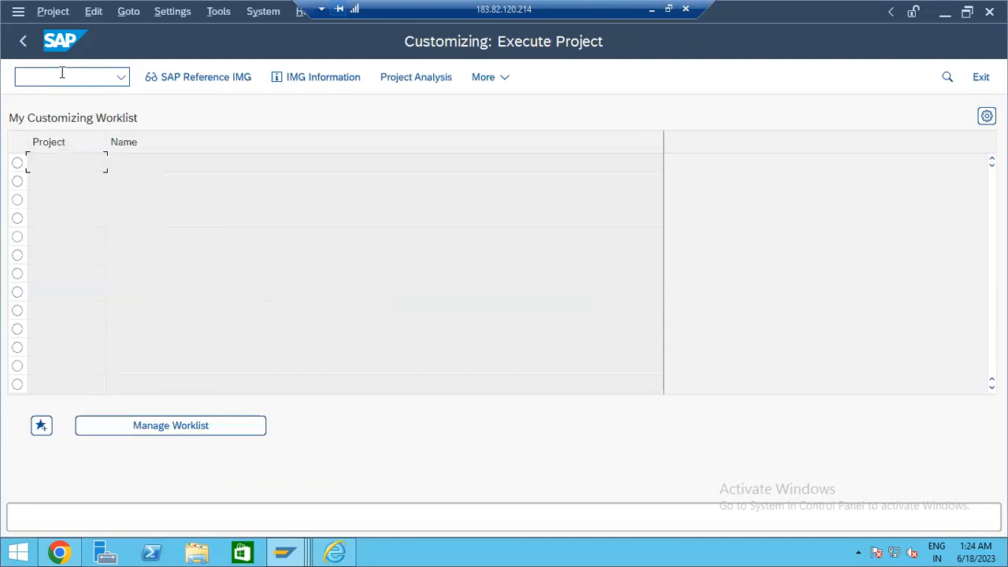
{"action": "left_click", "coordinate": [189, 79]}
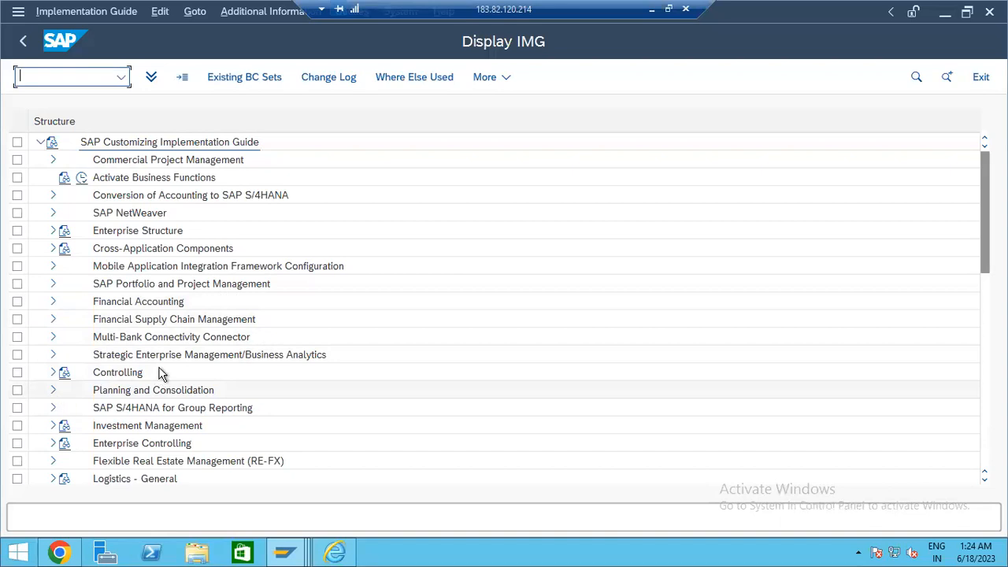
{"action": "left_click", "coordinate": [50, 250]}
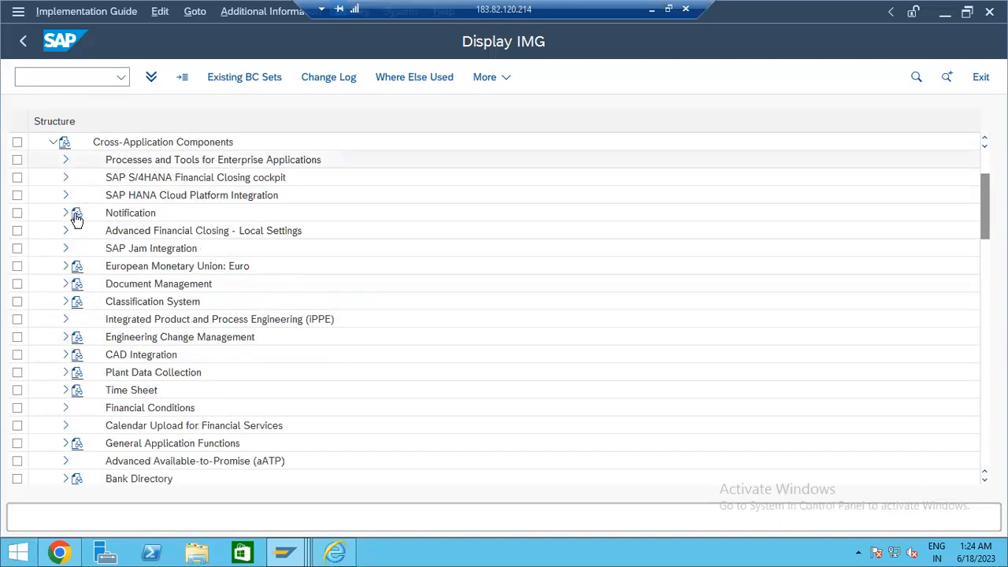
{"action": "scroll", "coordinate": [182, 411], "scroll_direction": "down", "scroll_amount": 5}
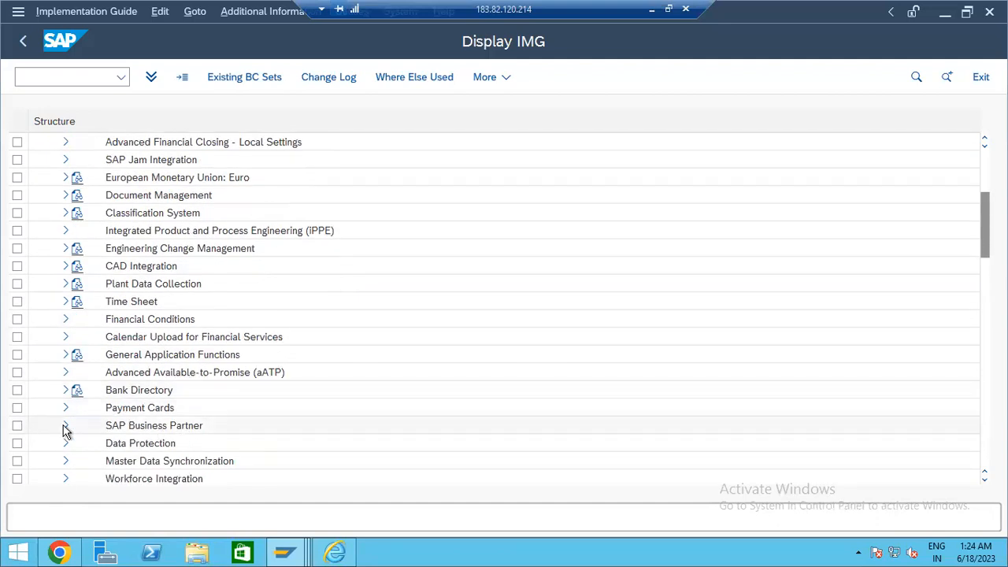
{"action": "left_click", "coordinate": [65, 425]}
- Expand Business Partner > Basic Settings > Identification Numbers and execute Define Identification Categories
{"action": "scroll", "coordinate": [255, 318], "scroll_direction": "down", "scroll_amount": 2}
{"action": "scroll", "coordinate": [260, 336], "scroll_direction": "down", "scroll_amount": 4}
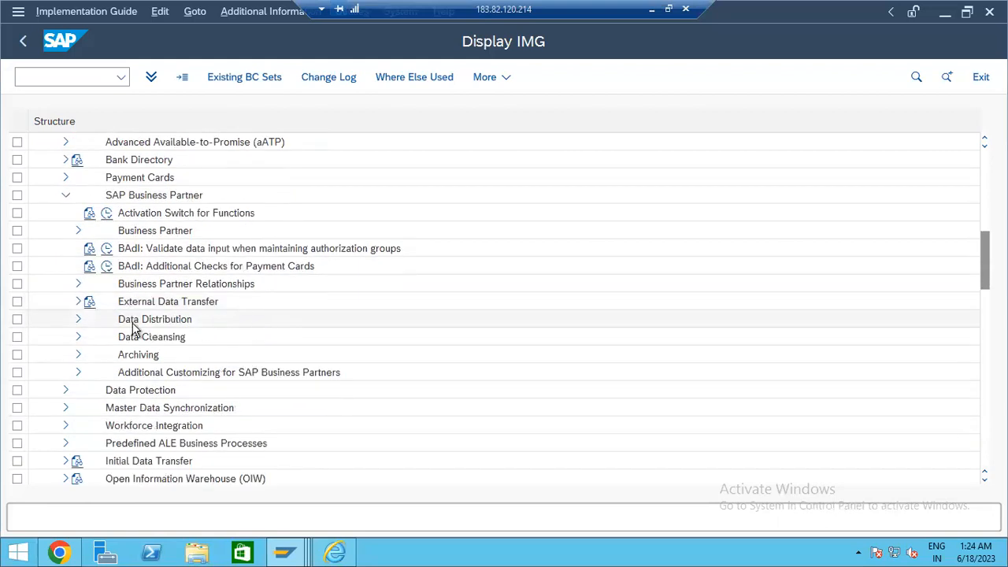
{"action": "scroll", "coordinate": [133, 329], "scroll_direction": "up", "scroll_amount": 2}
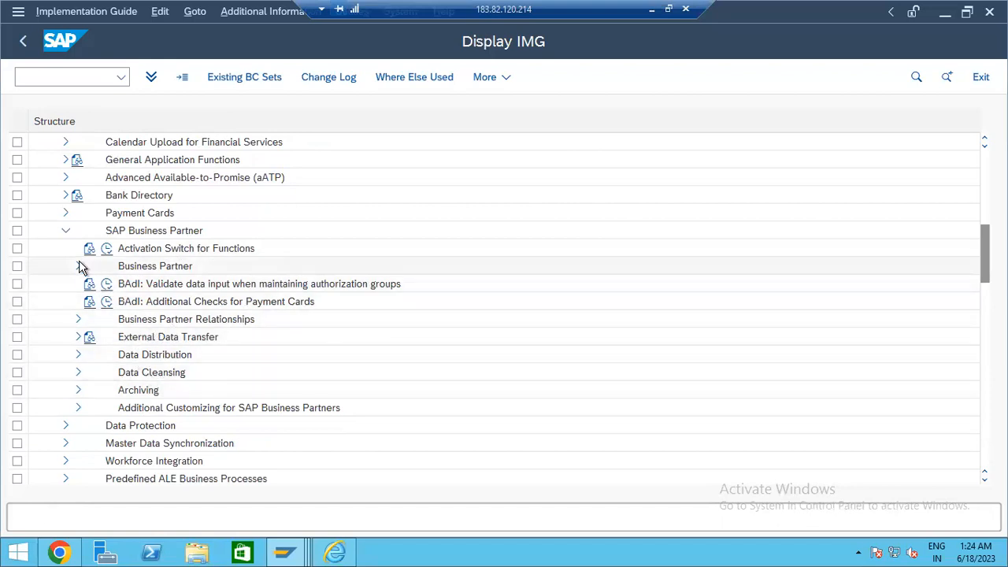
{"action": "scroll", "coordinate": [82, 299], "scroll_direction": "up", "scroll_amount": 4}
{"action": "left_click", "coordinate": [78, 337]}
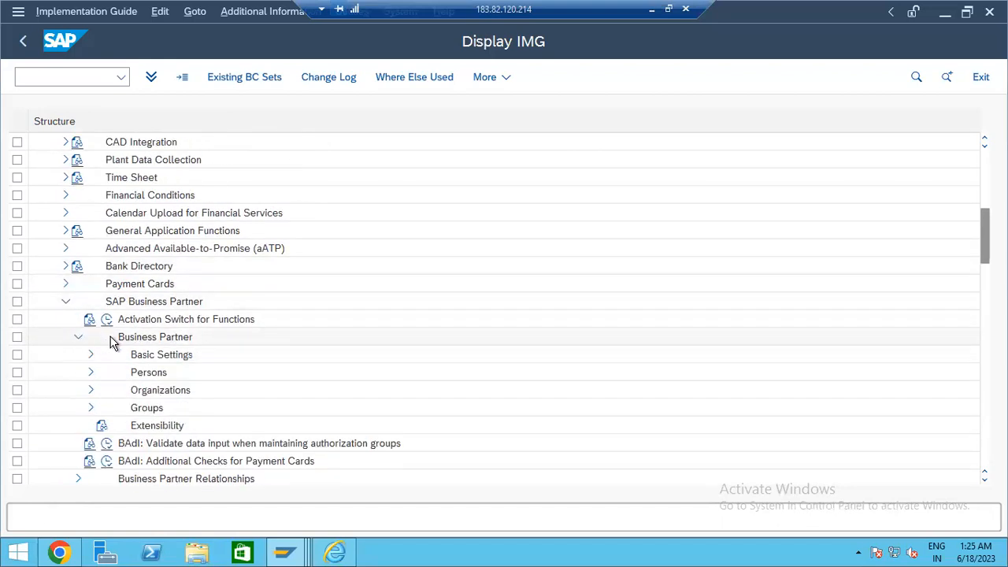
{"action": "scroll", "coordinate": [99, 328], "scroll_direction": "down", "scroll_amount": 2}
{"action": "left_click", "coordinate": [91, 319]}
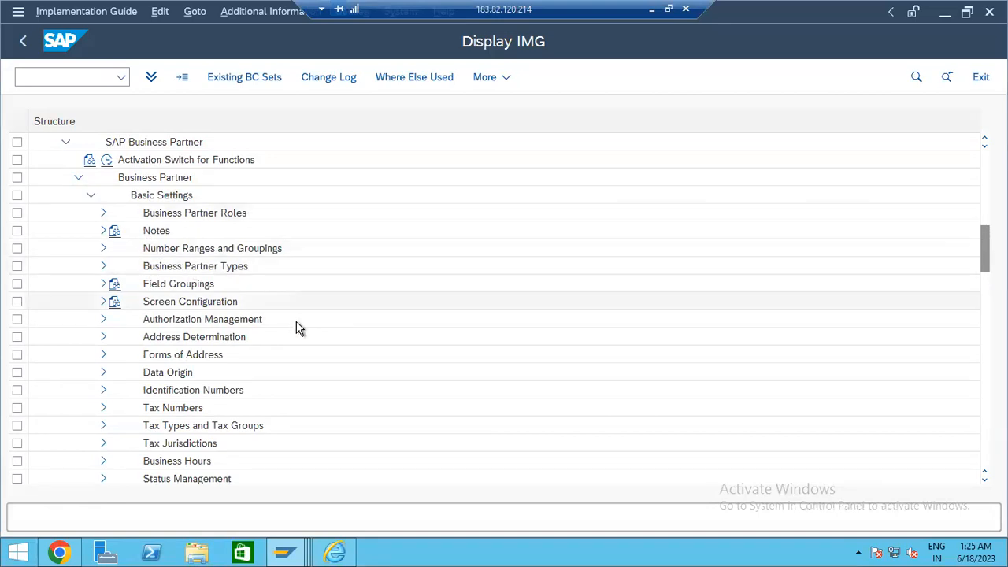
{"action": "left_click", "coordinate": [103, 390]}
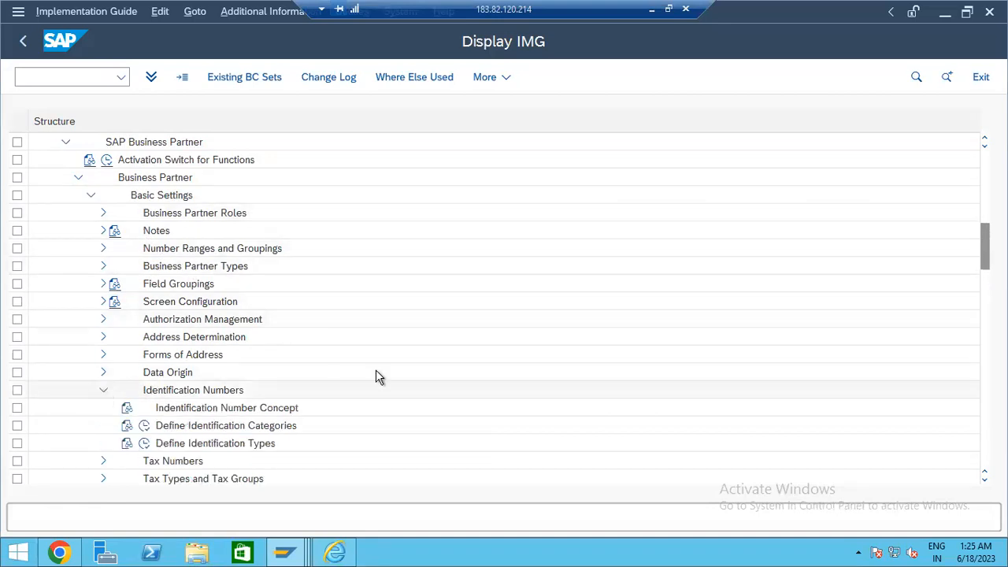
{"action": "scroll", "coordinate": [323, 387], "scroll_direction": "down", "scroll_amount": 4}
{"action": "scroll", "coordinate": [243, 391], "scroll_direction": "down", "scroll_amount": 1}
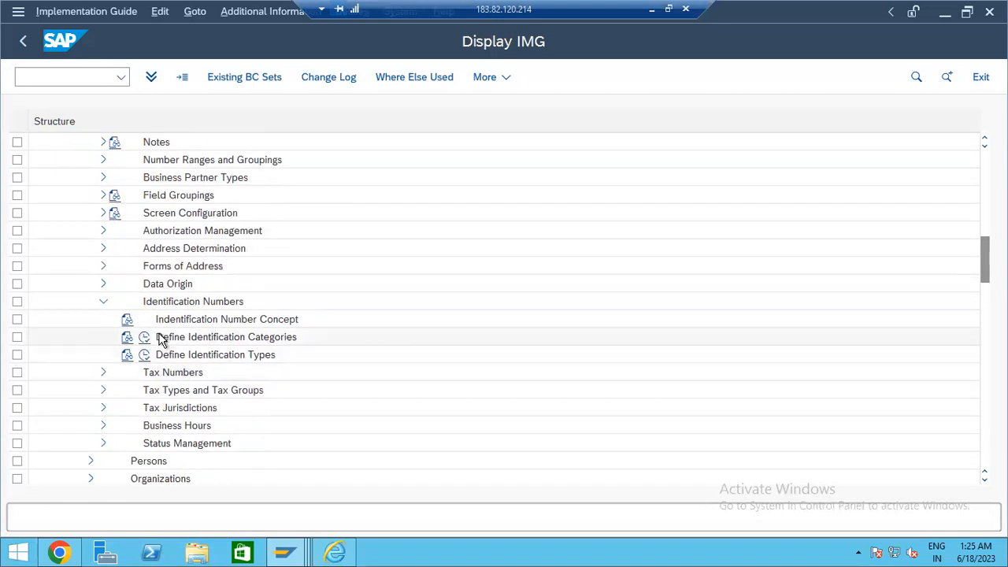
{"action": "left_click", "coordinate": [146, 338]}
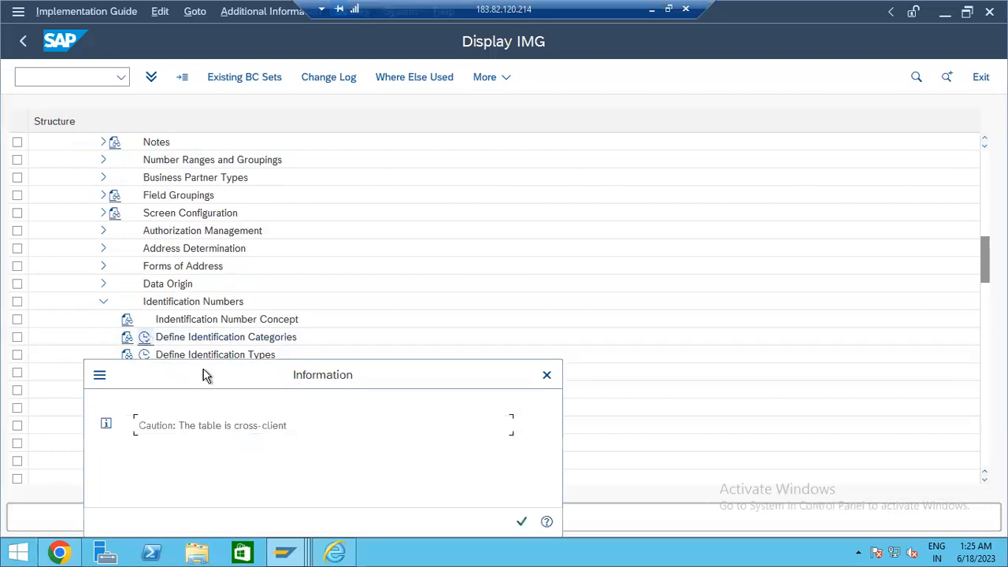
- Acknowledge the cross-client caution and scroll through the identification categories
{"action": "key", "text": "Return"}
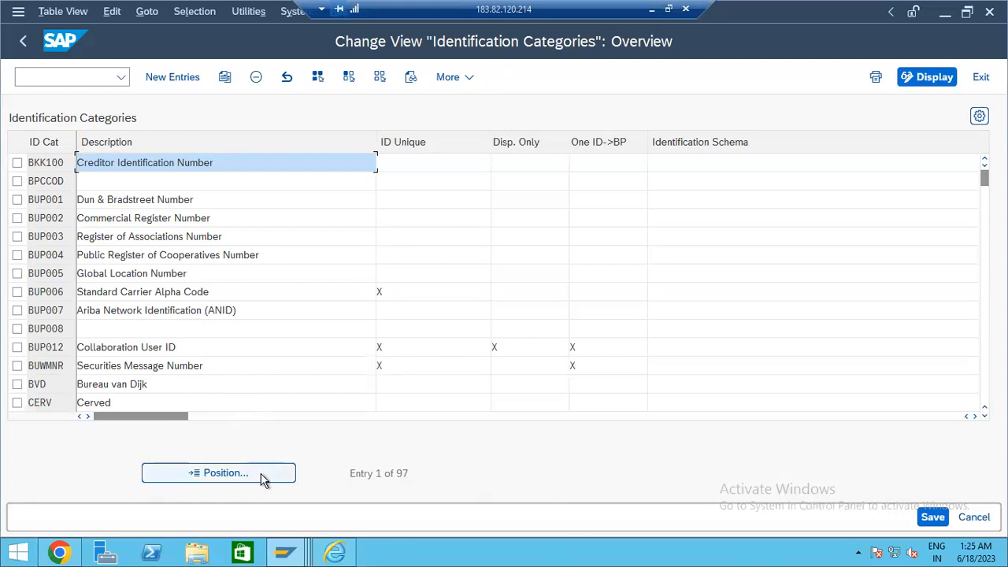
{"action": "scroll", "coordinate": [162, 333], "scroll_direction": "down", "scroll_amount": 4}
{"action": "scroll", "coordinate": [163, 327], "scroll_direction": "down", "scroll_amount": 5}
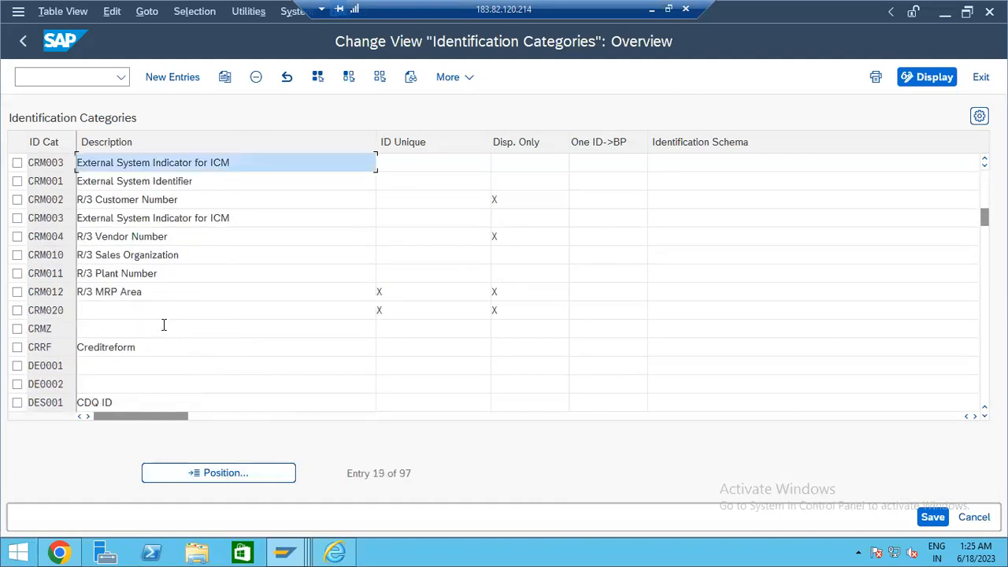
{"action": "scroll", "coordinate": [158, 331], "scroll_direction": "down", "scroll_amount": 6}
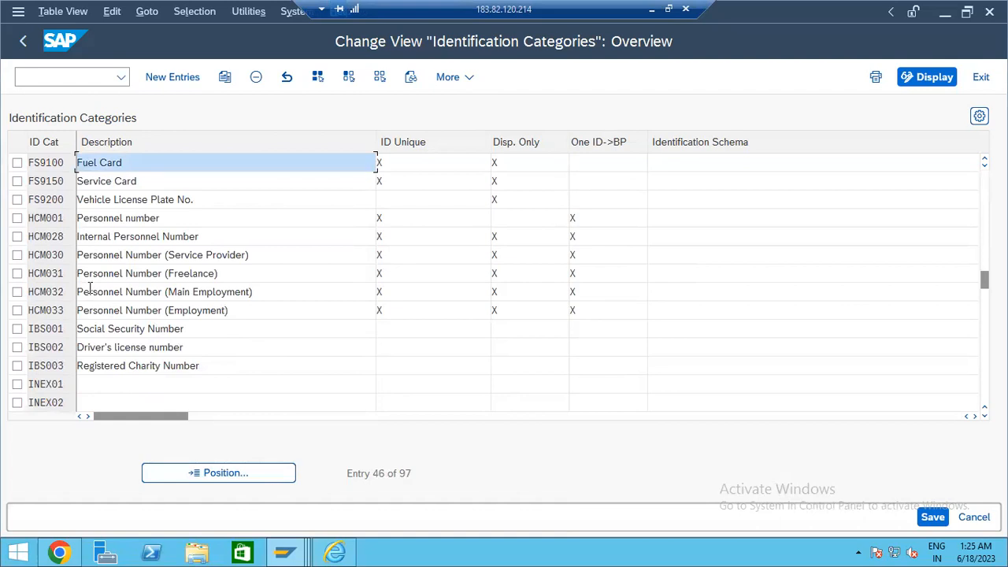
{"action": "scroll", "coordinate": [110, 284], "scroll_direction": "up", "scroll_amount": 1}
{"action": "scroll", "coordinate": [50, 256], "scroll_direction": "down", "scroll_amount": 1}
- Review HCM001 Personnel number's ID Unique, Disp. Only and One ID->BP settings, then go back to the IMG tree
{"action": "left_click", "coordinate": [17, 219]}
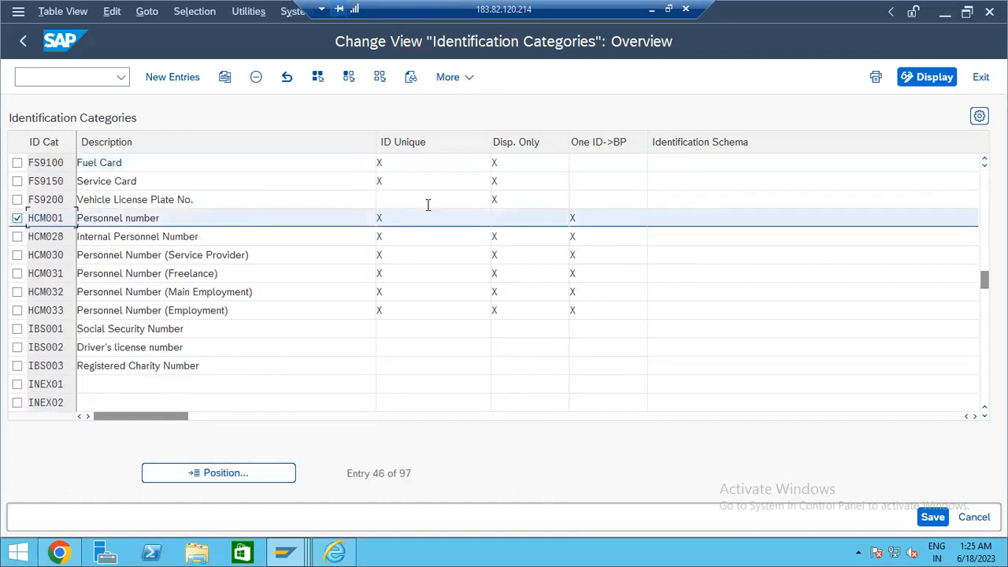
{"action": "left_click", "coordinate": [461, 219]}
{"action": "left_click", "coordinate": [524, 222]}
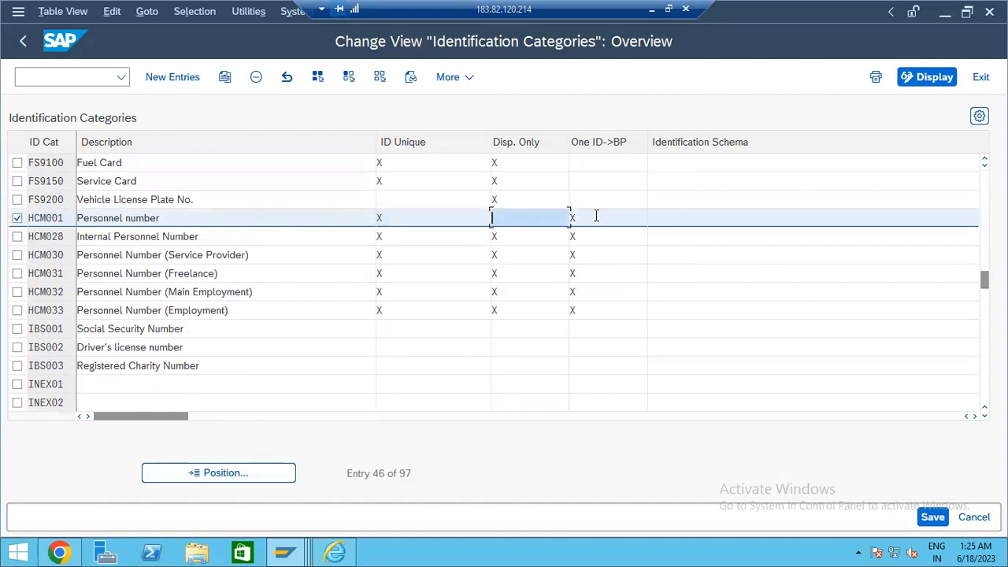
{"action": "left_click", "coordinate": [599, 218]}
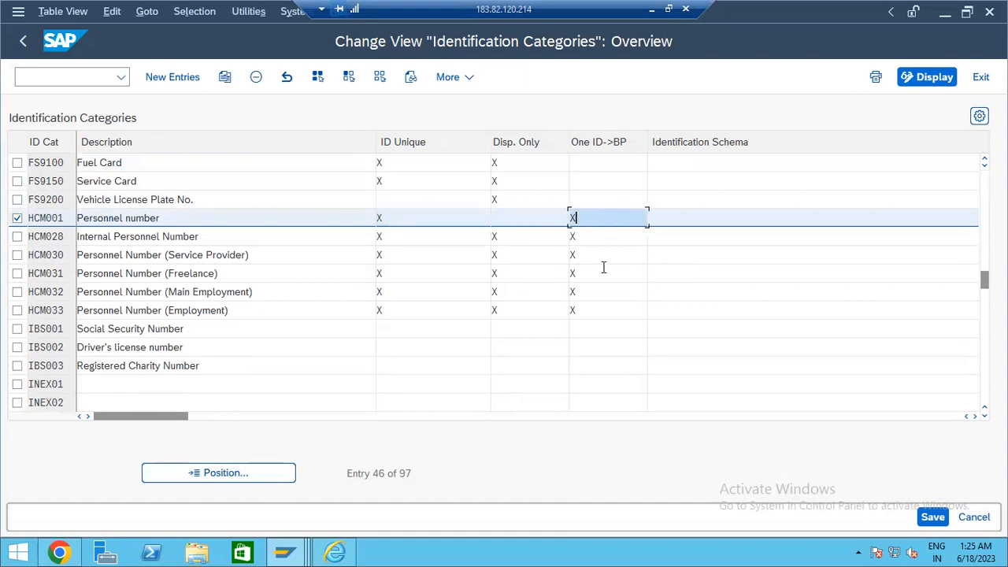
{"action": "left_click", "coordinate": [21, 45]}
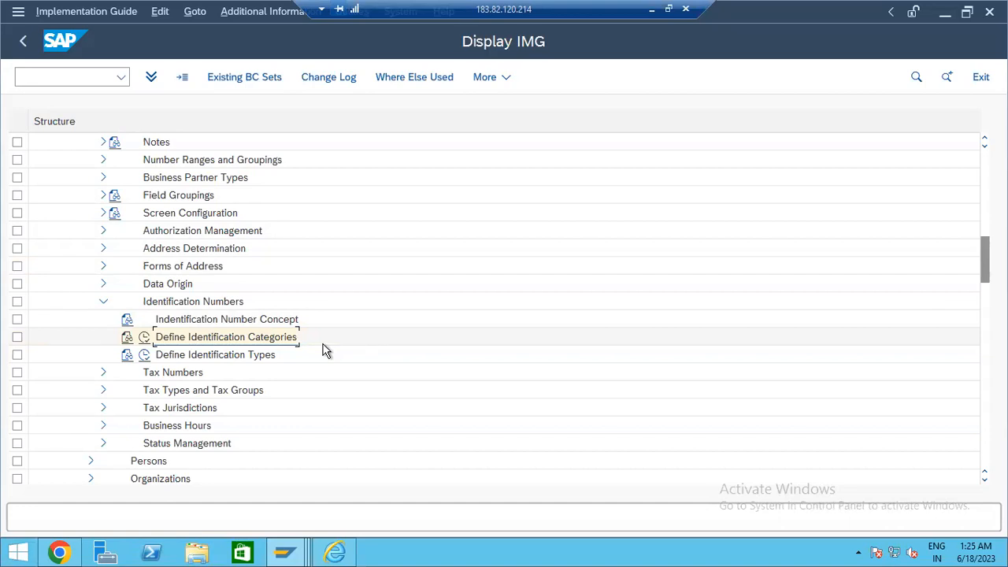
- Go back from the IMG tree to the customizing project screen
{"action": "left_click", "coordinate": [24, 43]}
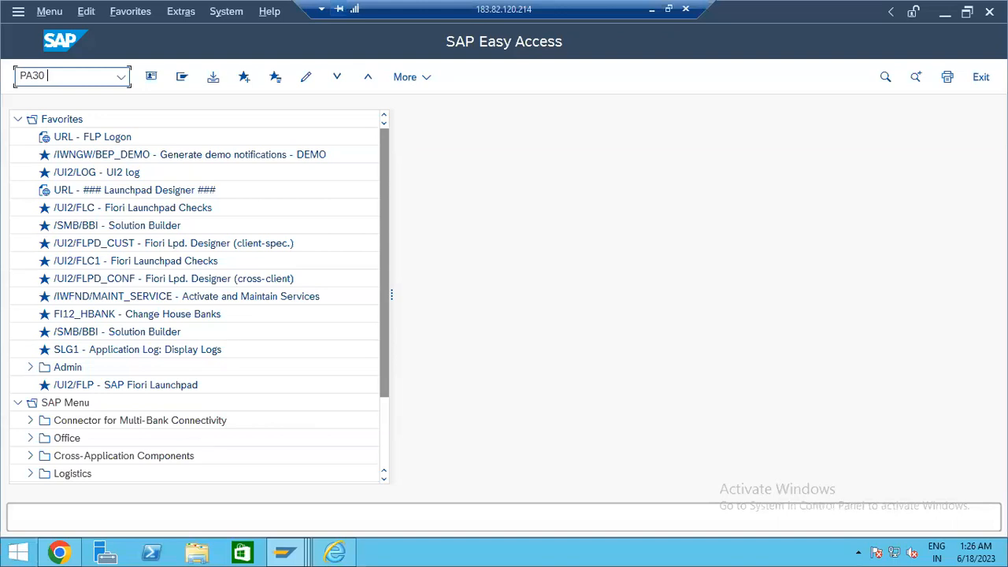
- In PA30, create a new Actions infotype record starting 16.06.2023
{"action": "key", "text": "Return"}
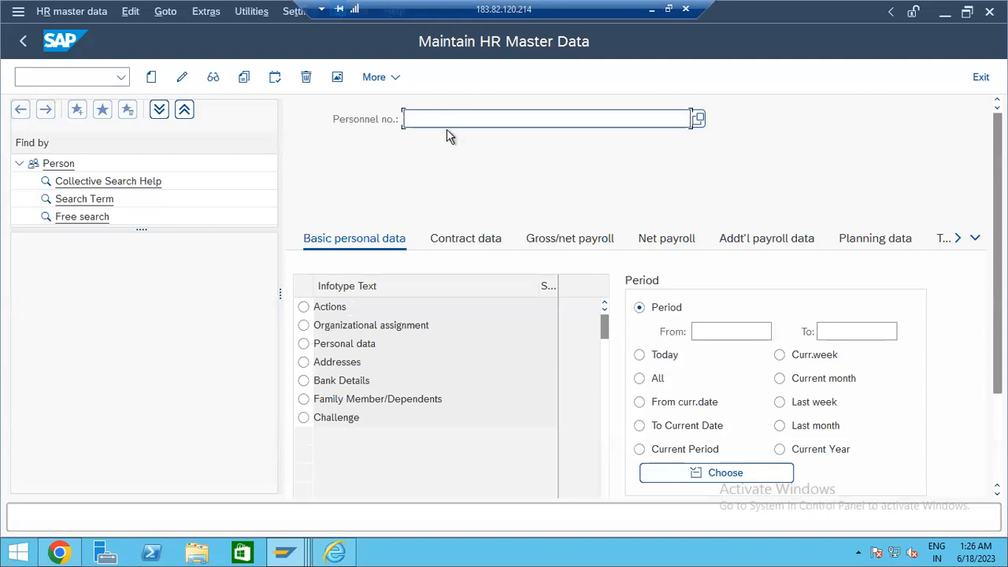
{"action": "left_click", "coordinate": [319, 323]}
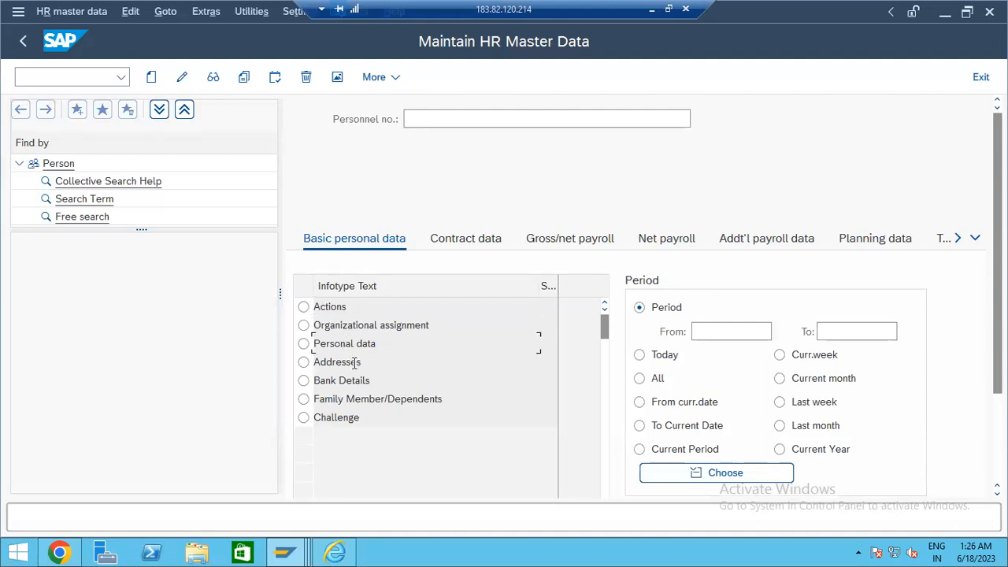
{"action": "left_click", "coordinate": [304, 309]}
{"action": "left_click", "coordinate": [152, 79]}
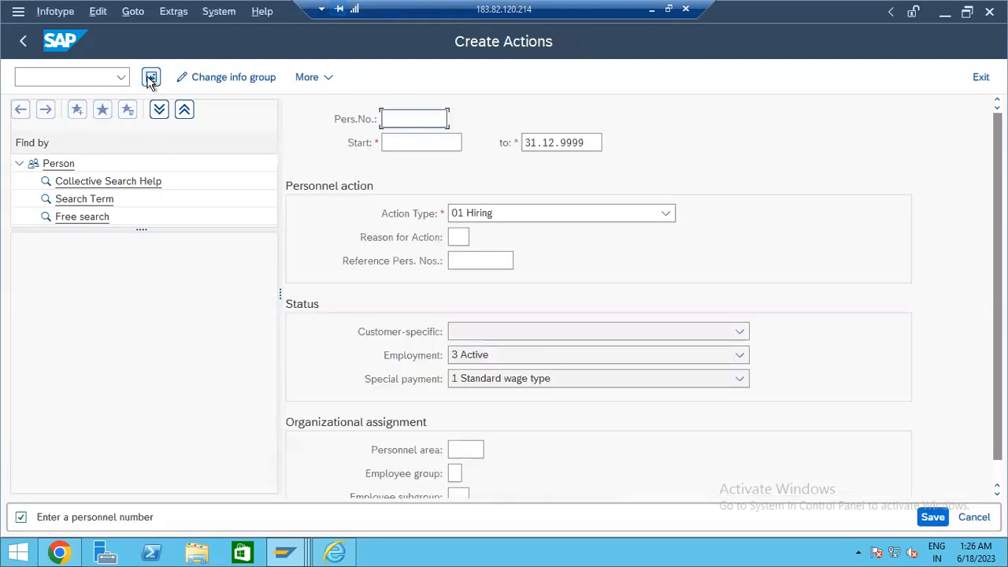
{"action": "left_click", "coordinate": [412, 144]}
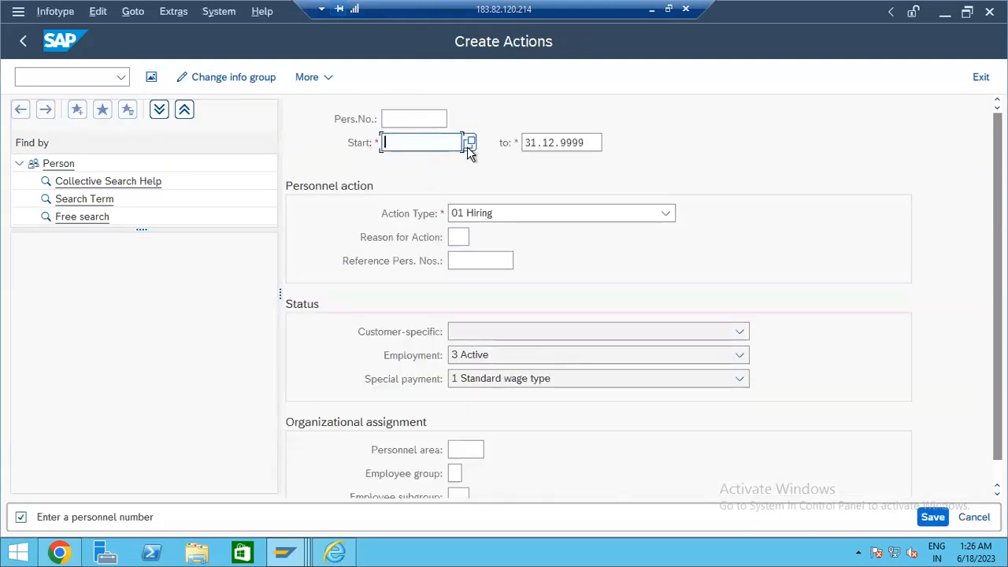
{"action": "left_click", "coordinate": [469, 143]}
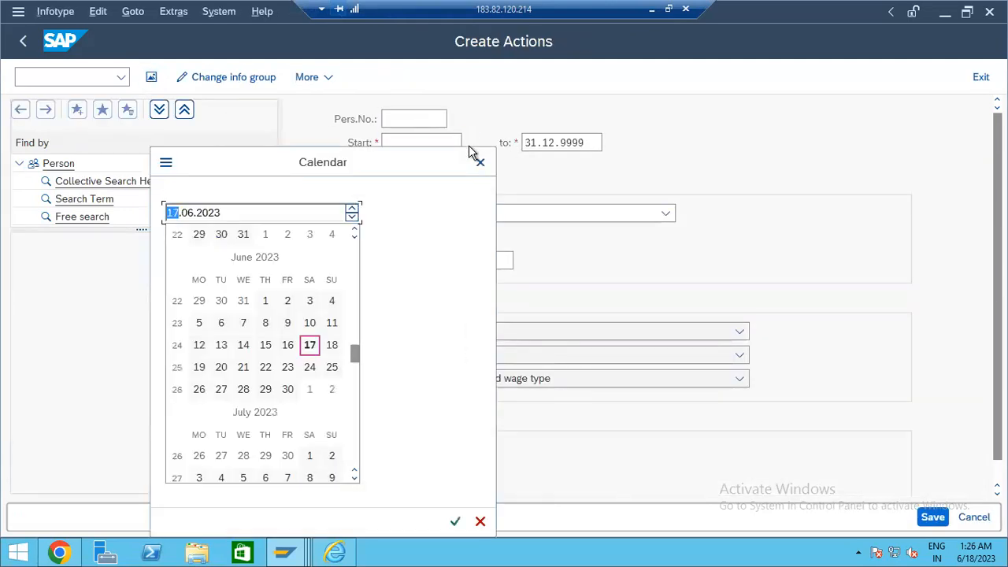
{"action": "double_click", "coordinate": [288, 345]}
- Keep action 01 Hiring, set personnel area 1010, employee group 1, subgroup DU, and save
{"action": "left_click", "coordinate": [480, 219]}
{"action": "left_click", "coordinate": [481, 219]}
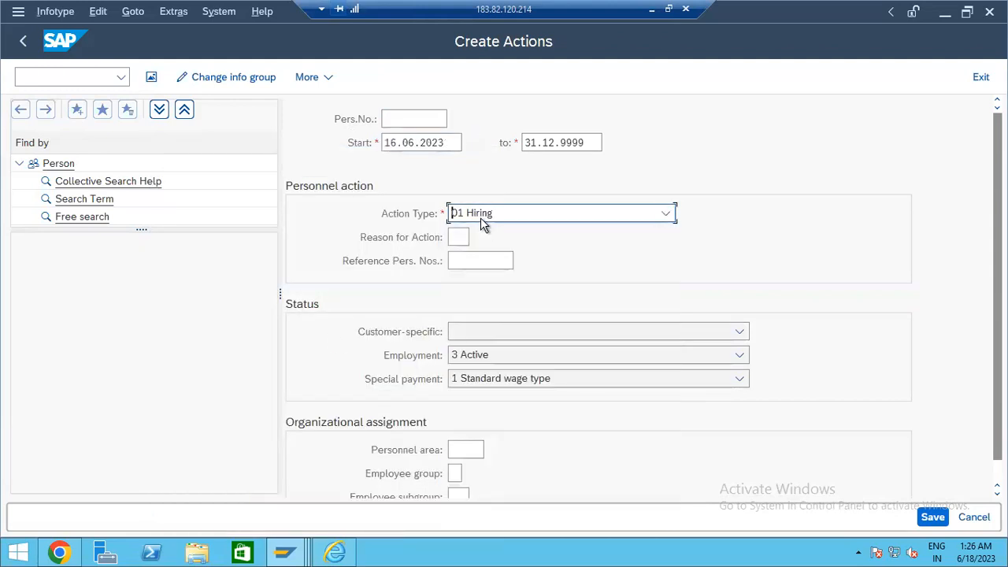
{"action": "scroll", "coordinate": [503, 307], "scroll_direction": "down", "scroll_amount": 1}
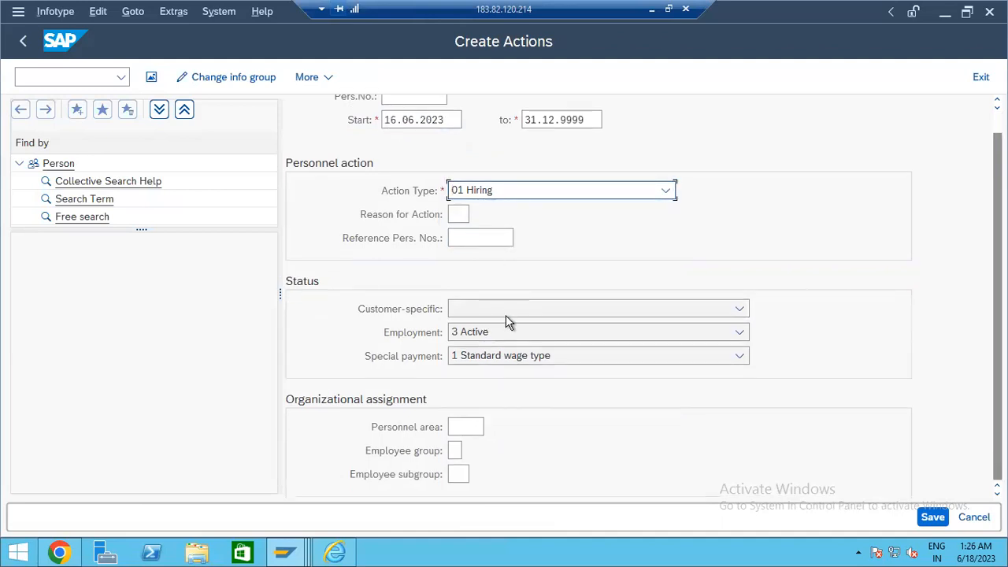
{"action": "left_click", "coordinate": [463, 427]}
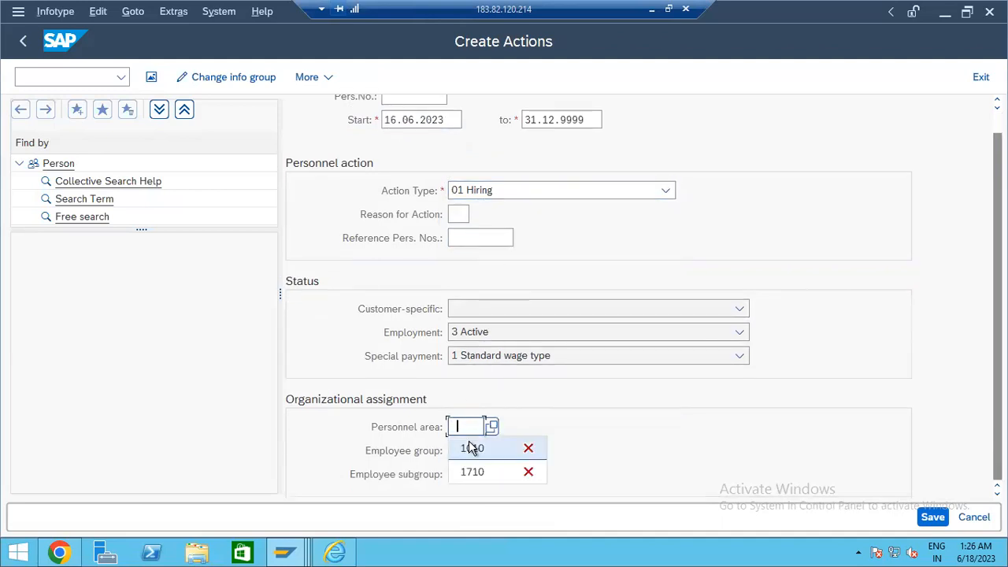
{"action": "left_click", "coordinate": [471, 448]}
{"action": "left_click", "coordinate": [454, 451]}
{"action": "left_click", "coordinate": [461, 472]}
{"action": "left_click", "coordinate": [457, 473]}
{"action": "left_click", "coordinate": [465, 493]}
{"action": "left_click", "coordinate": [931, 517]}
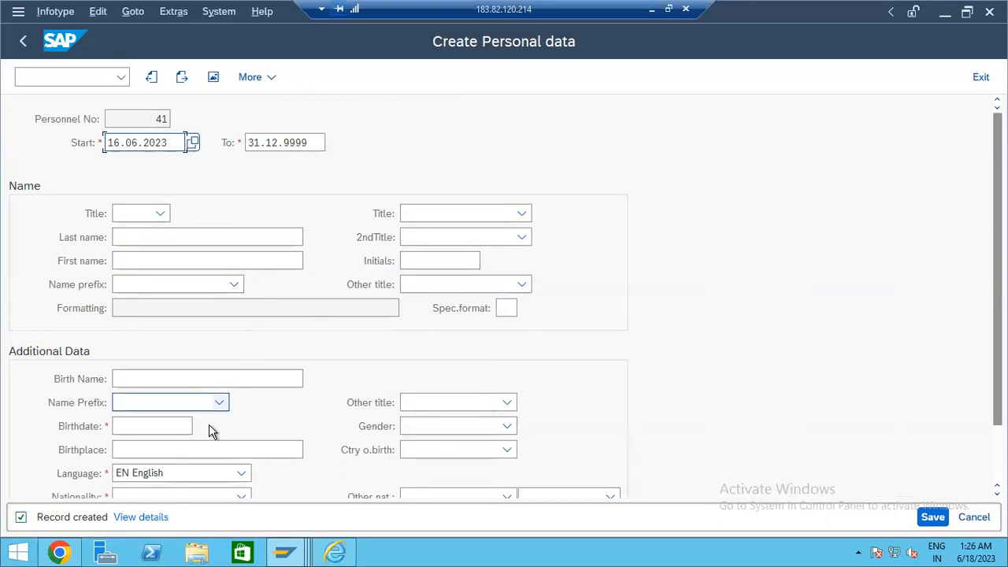
{"action": "scroll", "coordinate": [153, 427], "scroll_direction": "down", "scroll_amount": 2}
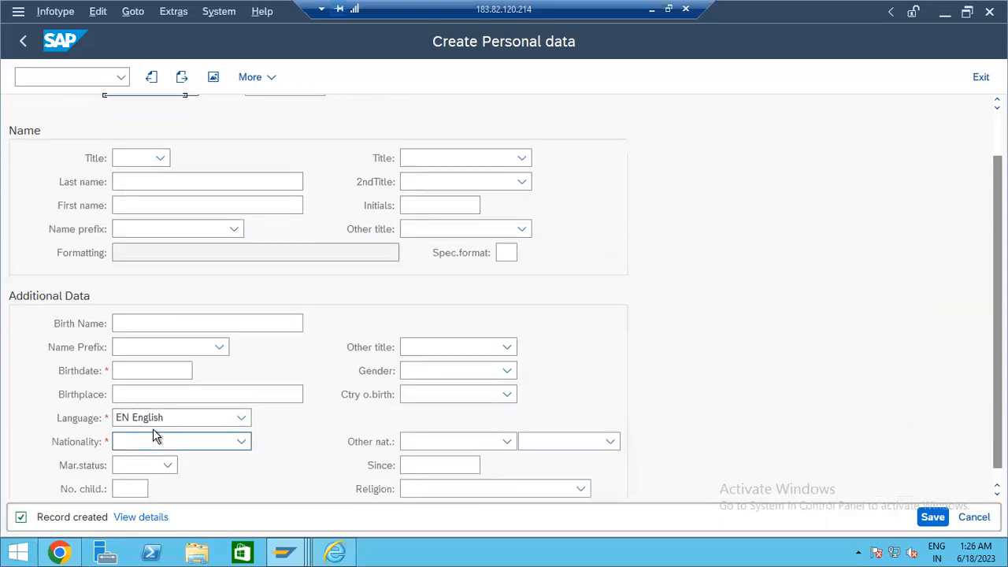
{"action": "scroll", "coordinate": [153, 294], "scroll_direction": "up", "scroll_amount": 2}
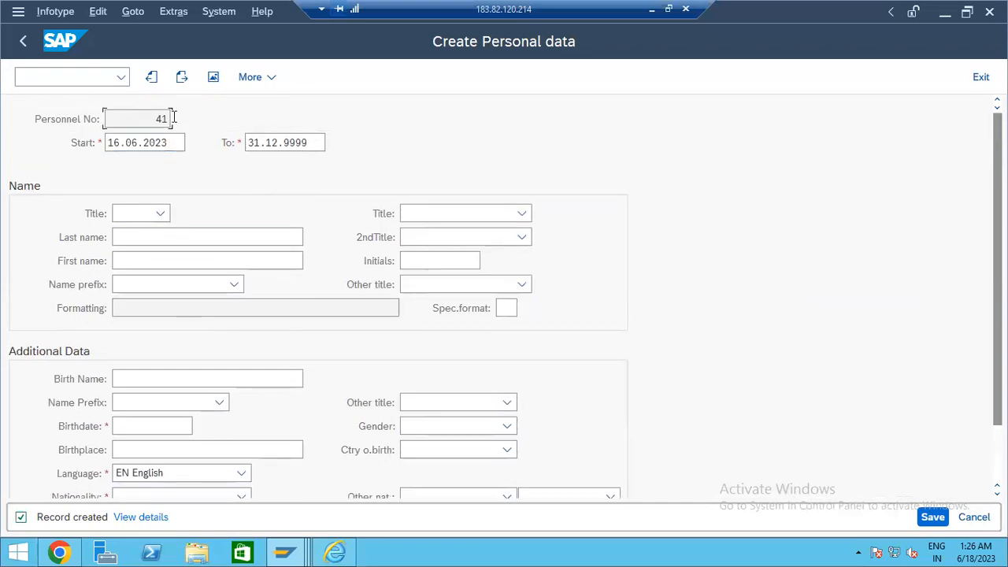
- Leave the personal data form with /n and start transaction BP, trying the person and organization create options
{"action": "left_click", "coordinate": [86, 79]}
{"action": "type", "text": "/n"}
{"action": "key", "text": "Return"}
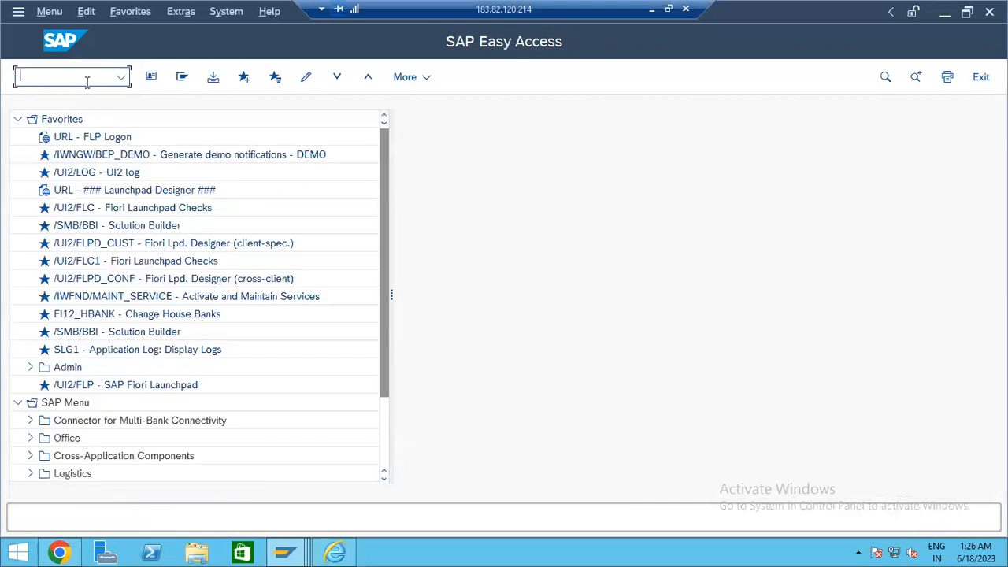
{"action": "type", "text": "BP"}
{"action": "key", "text": "Return"}
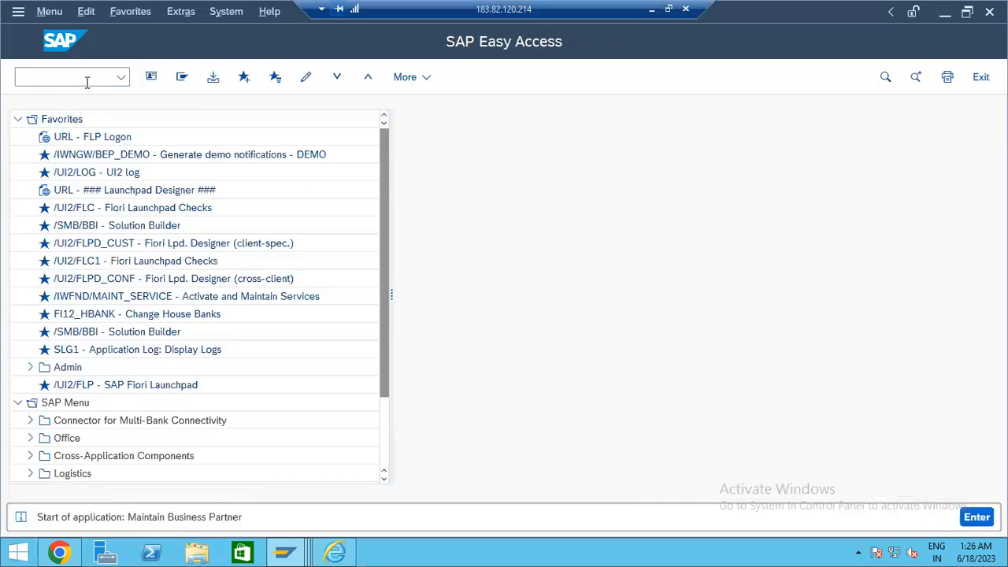
{"action": "left_click", "coordinate": [203, 78]}
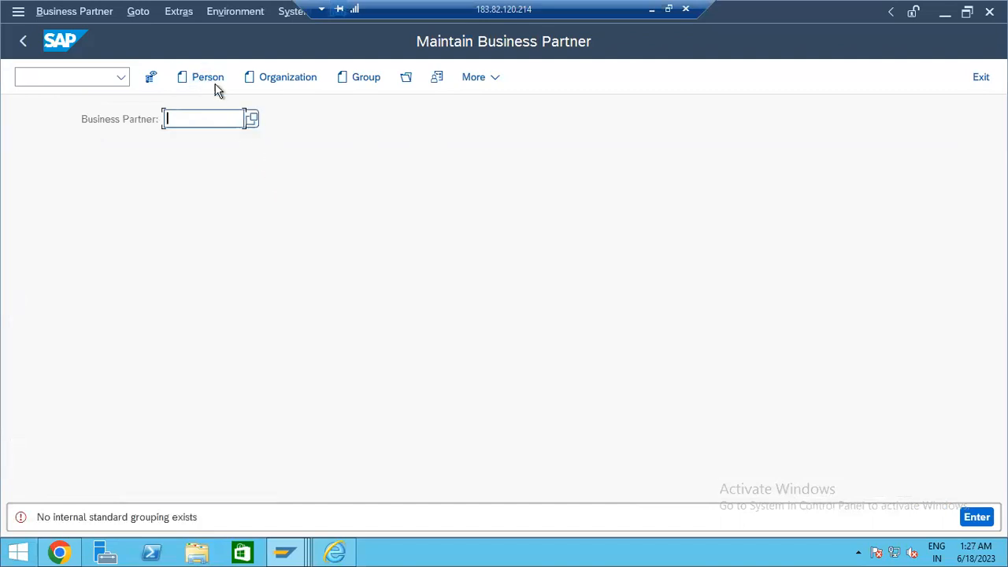
{"action": "left_click", "coordinate": [204, 82]}
{"action": "left_click", "coordinate": [277, 82]}
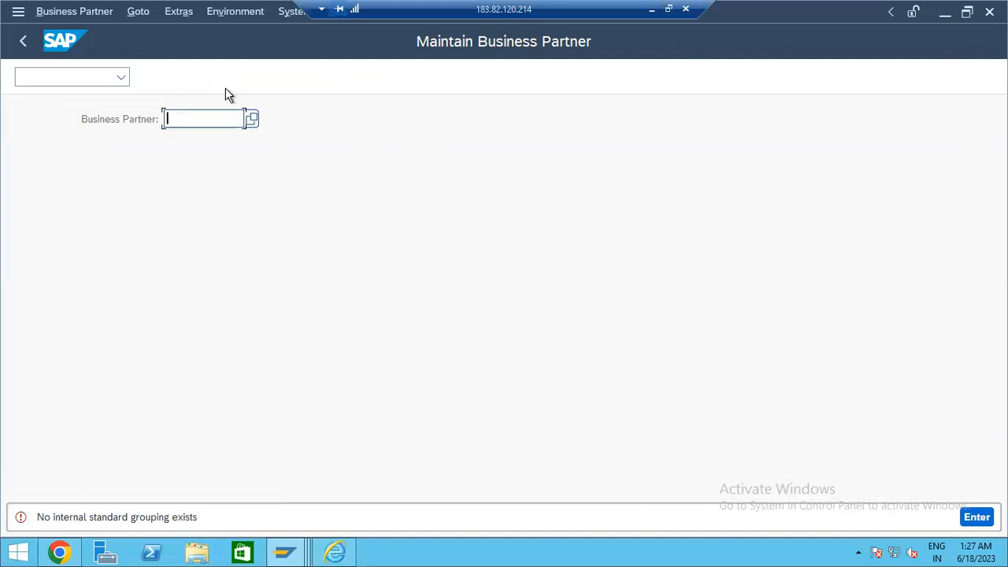
{"action": "left_click", "coordinate": [191, 83]}
- Restart transaction BP from SAP Easy Access, checking previously used business partner entries
{"action": "left_click", "coordinate": [23, 45]}
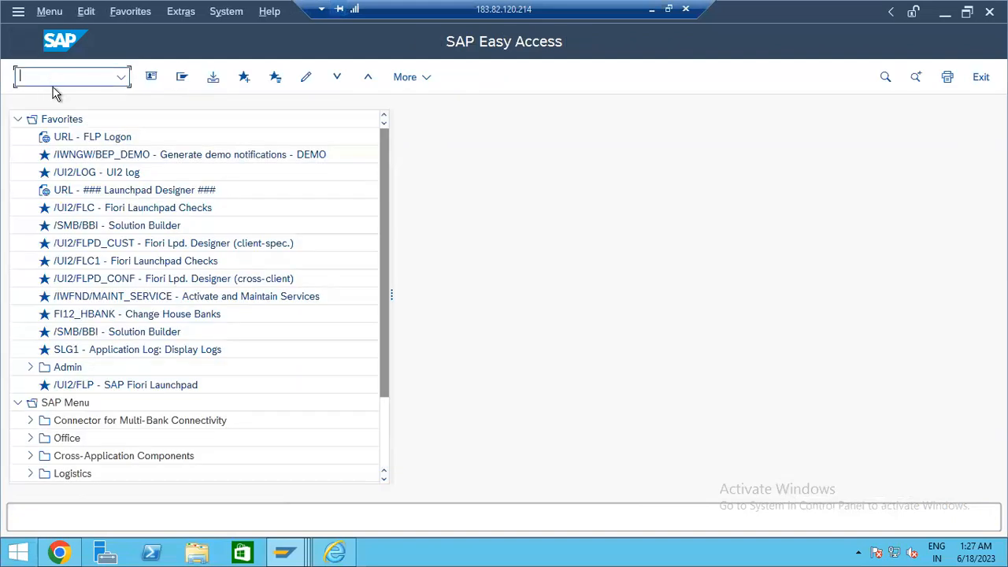
{"action": "type", "text": "bp"}
{"action": "key", "text": "Return"}
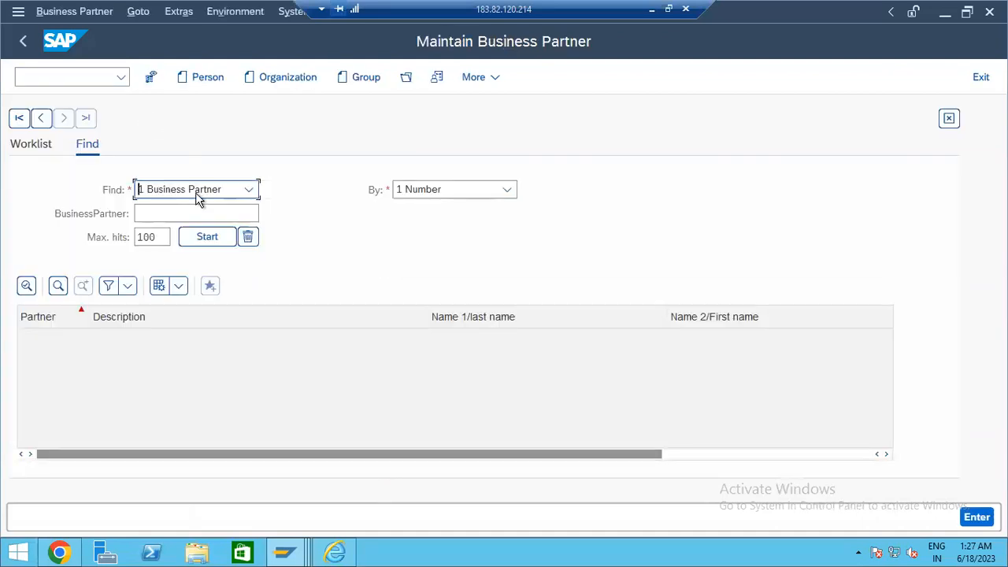
{"action": "left_click", "coordinate": [187, 76]}
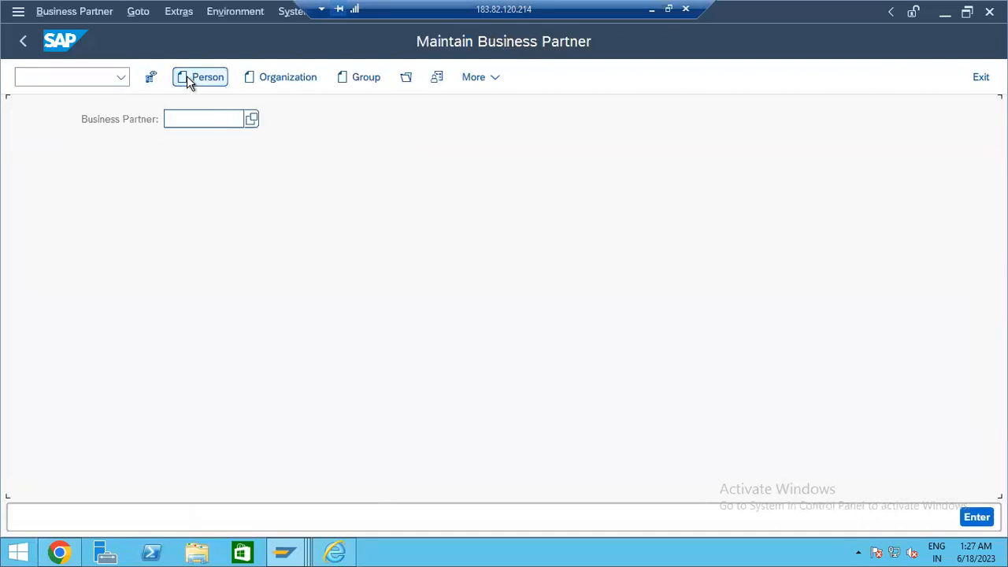
{"action": "left_click", "coordinate": [152, 289]}
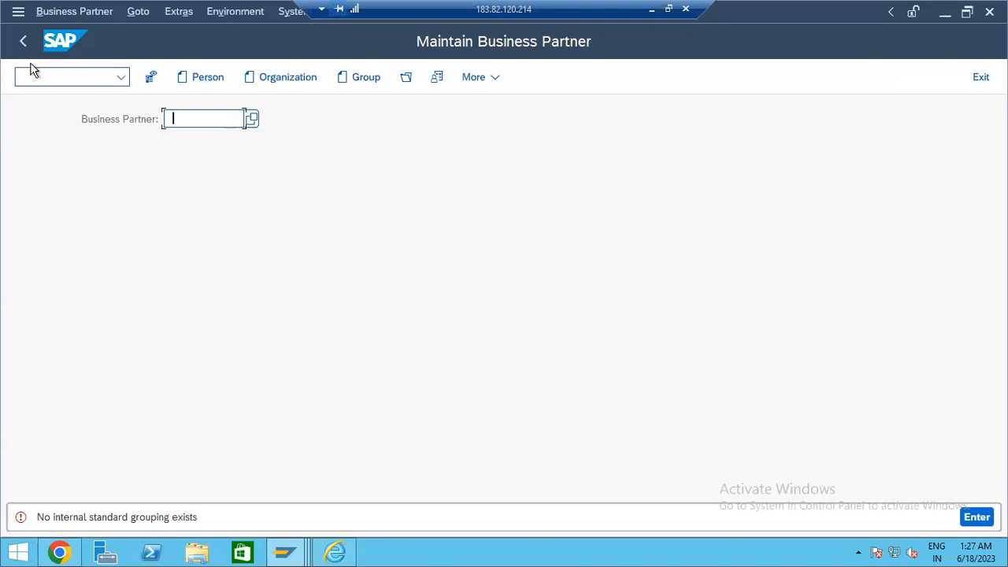
{"action": "left_click", "coordinate": [23, 41]}
{"action": "type", "text": "bp"}
{"action": "key", "text": "Return"}
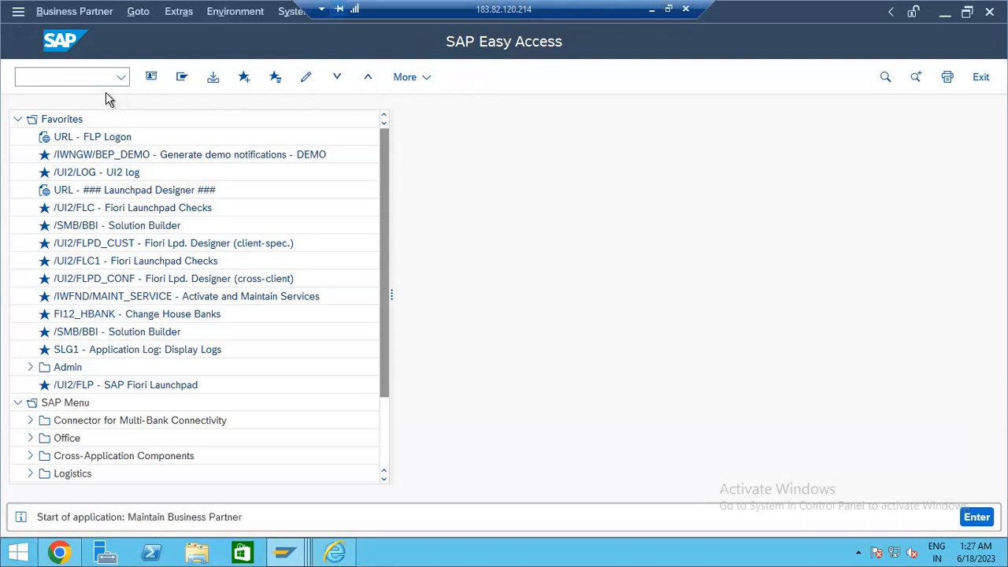
- Switch to entry by business partner number and pick 1000163 from the field history
{"action": "left_click", "coordinate": [441, 193]}
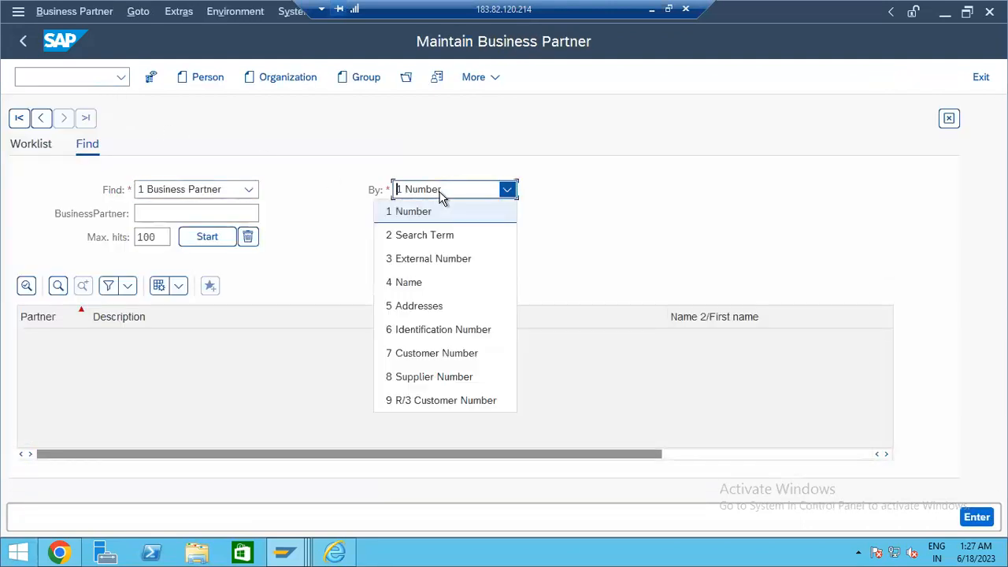
{"action": "left_click", "coordinate": [469, 378]}
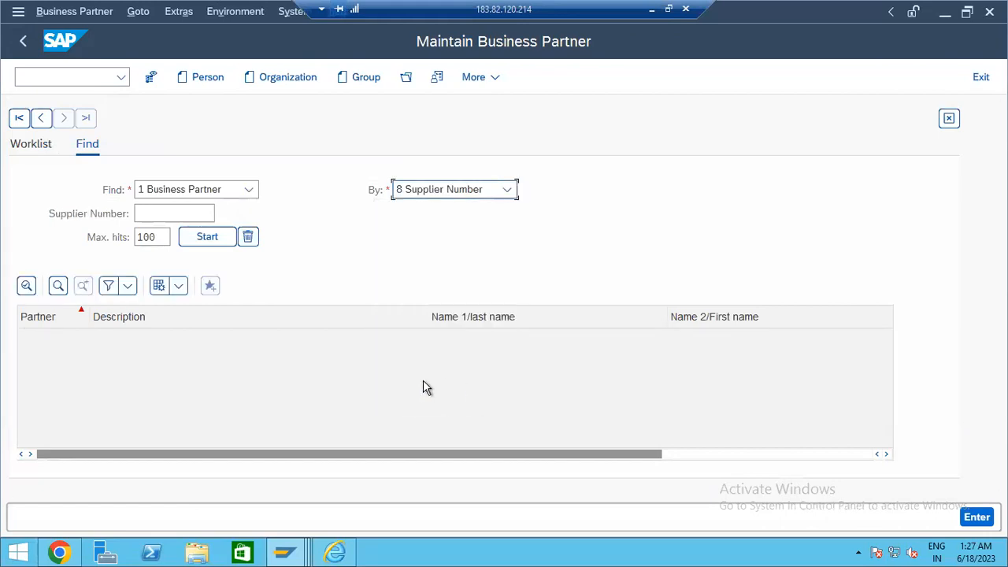
{"action": "left_click", "coordinate": [217, 82]}
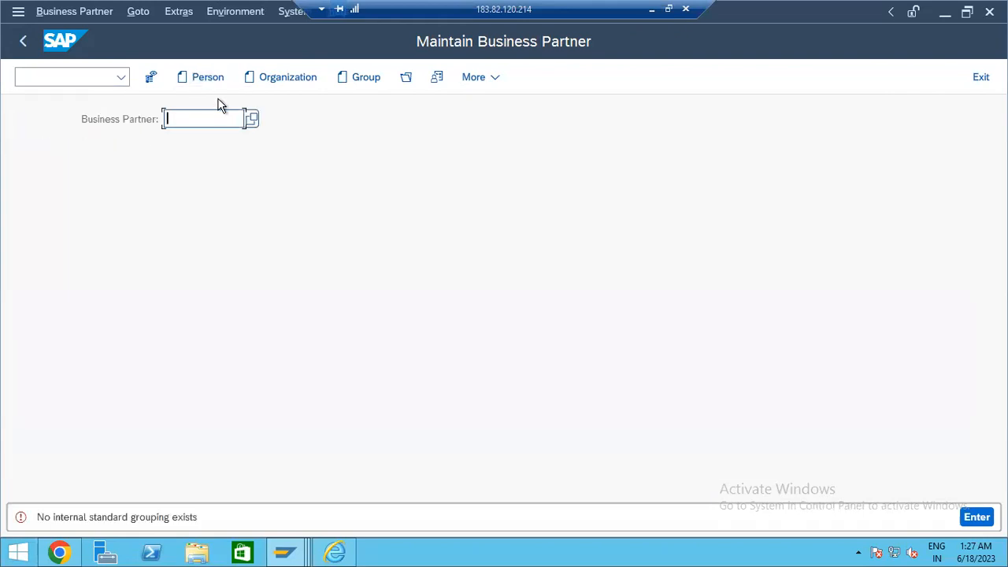
{"action": "left_click", "coordinate": [222, 114]}
{"action": "left_click", "coordinate": [221, 143]}
- Display business partner 1000163 and try the Open partner dialog from its toolbar
{"action": "left_click", "coordinate": [977, 518]}
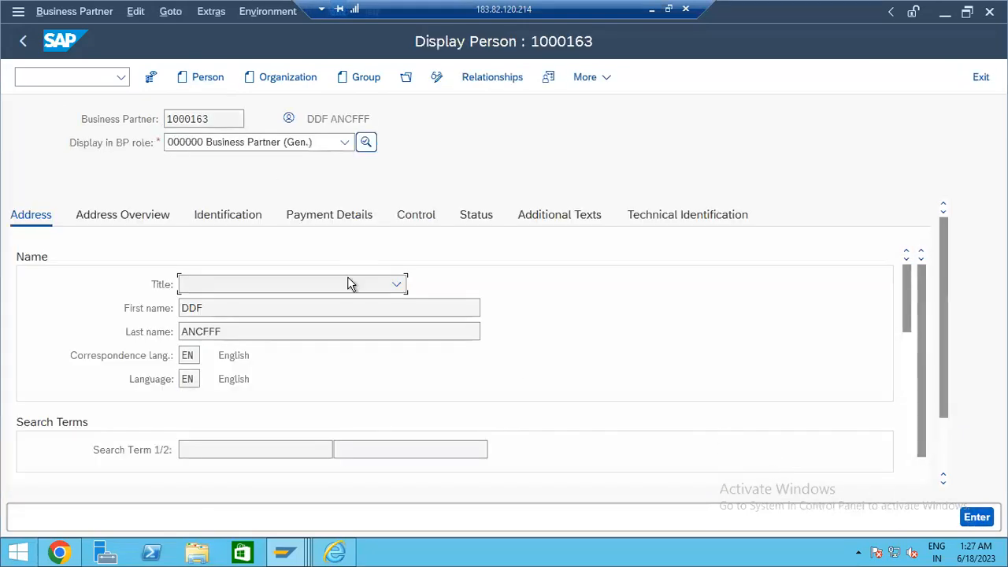
{"action": "left_click", "coordinate": [219, 80]}
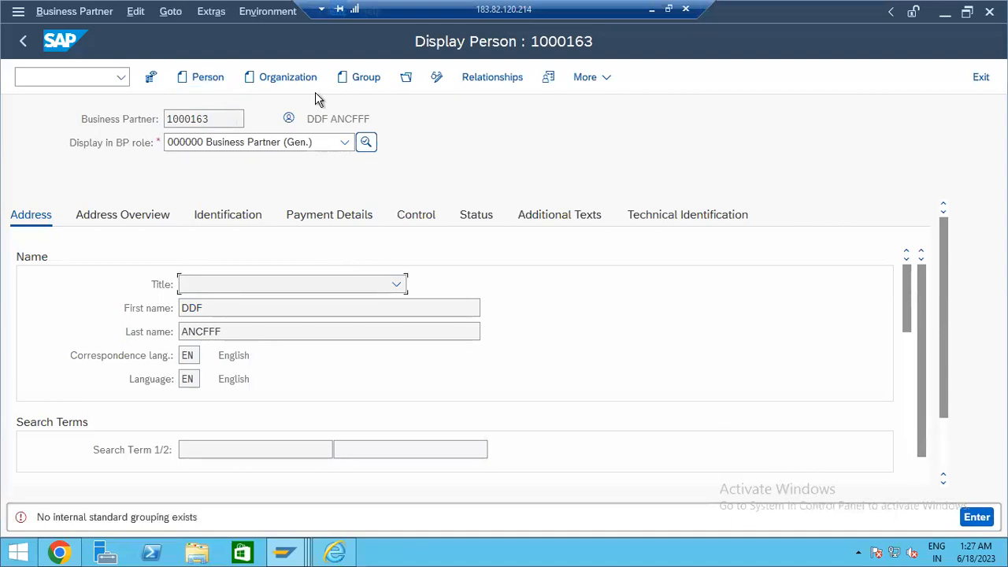
{"action": "left_click", "coordinate": [350, 80]}
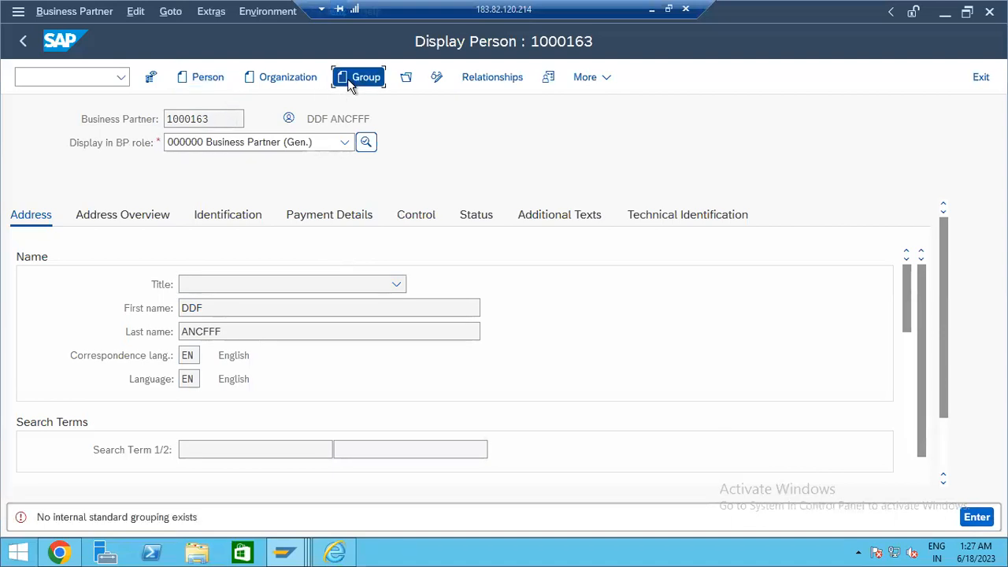
{"action": "left_click", "coordinate": [406, 78]}
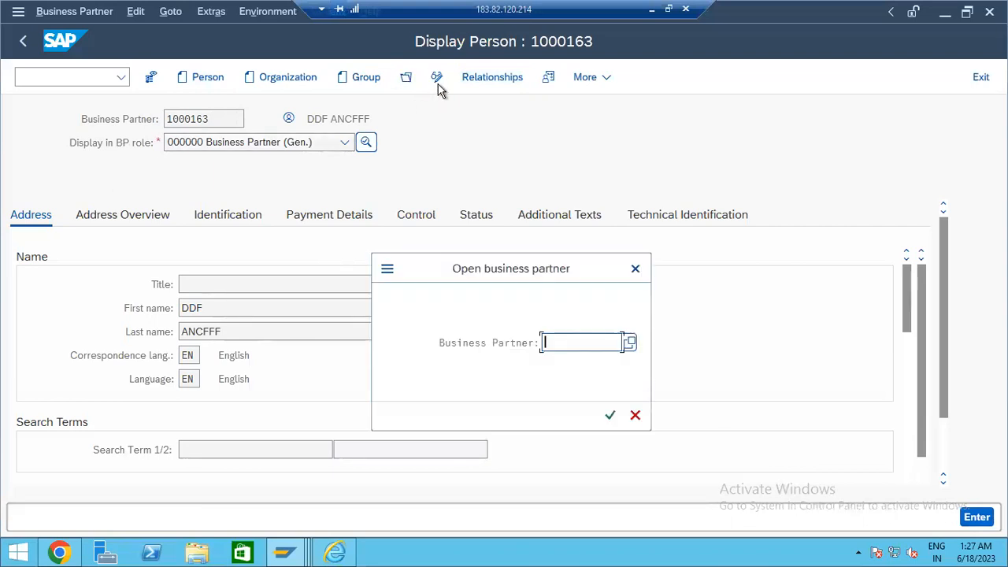
{"action": "left_click", "coordinate": [635, 269]}
{"action": "left_click", "coordinate": [178, 79]}
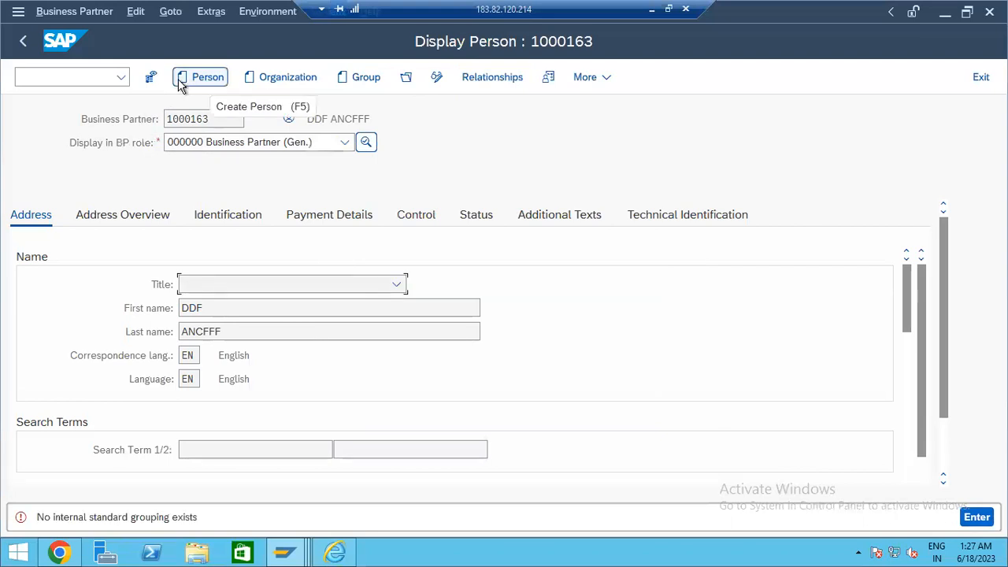
{"action": "left_click", "coordinate": [150, 517]}
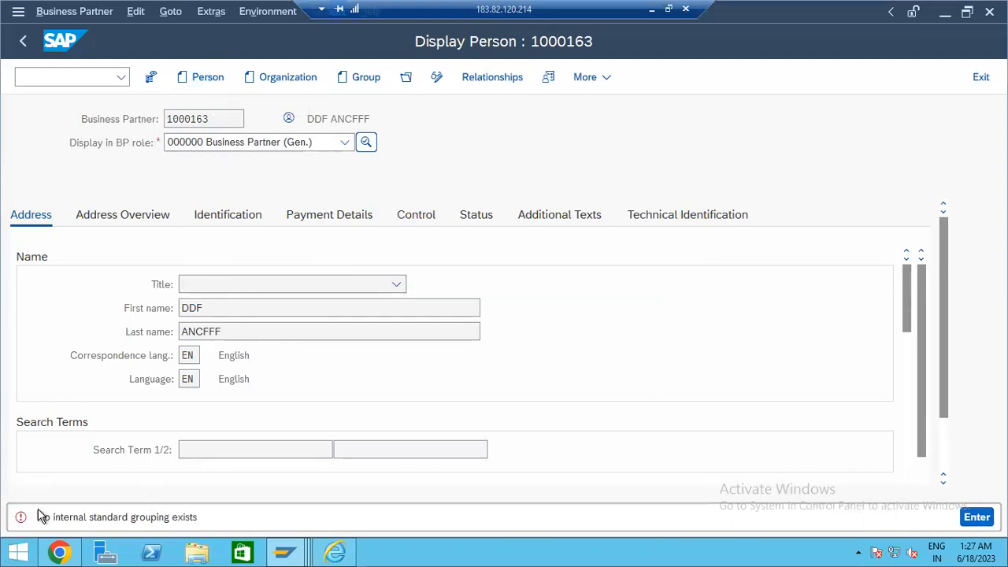
- Restart BP with /nbp, open partner 1000163 from history, and list its display roles
{"action": "left_click", "coordinate": [46, 76]}
{"action": "type", "text": "/nbp"}
{"action": "key", "text": "Return"}
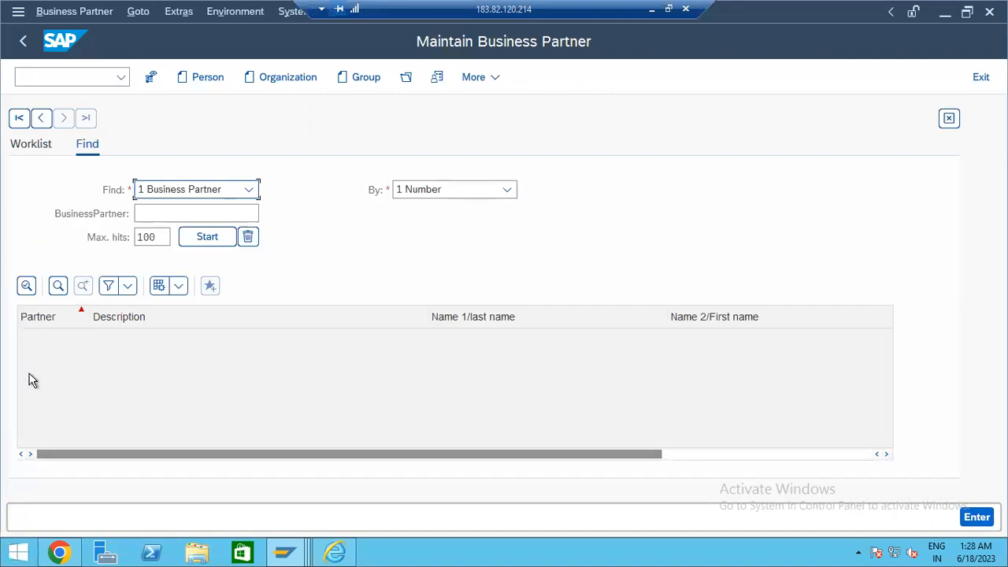
{"action": "left_click", "coordinate": [407, 79]}
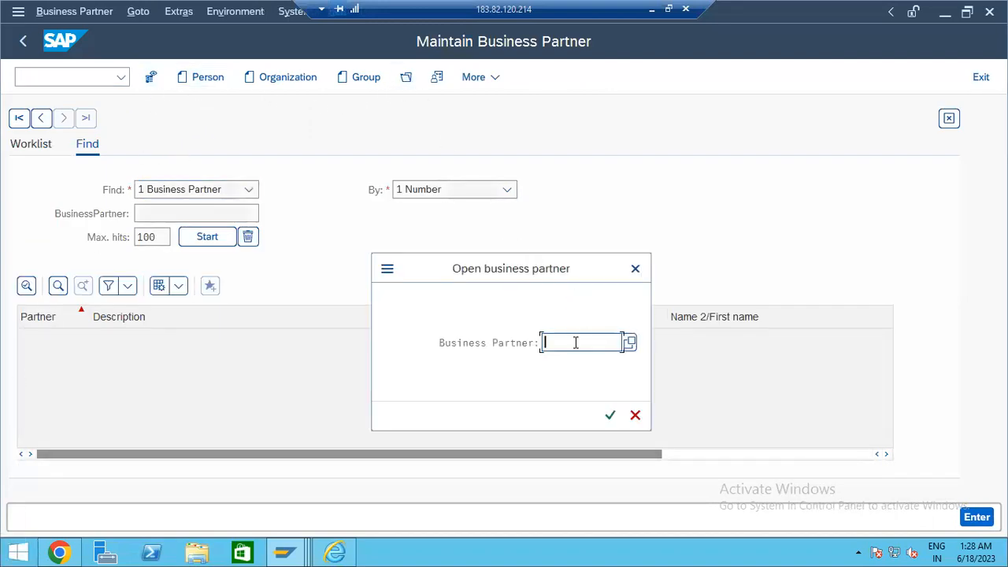
{"action": "left_click", "coordinate": [578, 344]}
{"action": "key", "text": "Return"}
{"action": "left_click", "coordinate": [203, 141]}
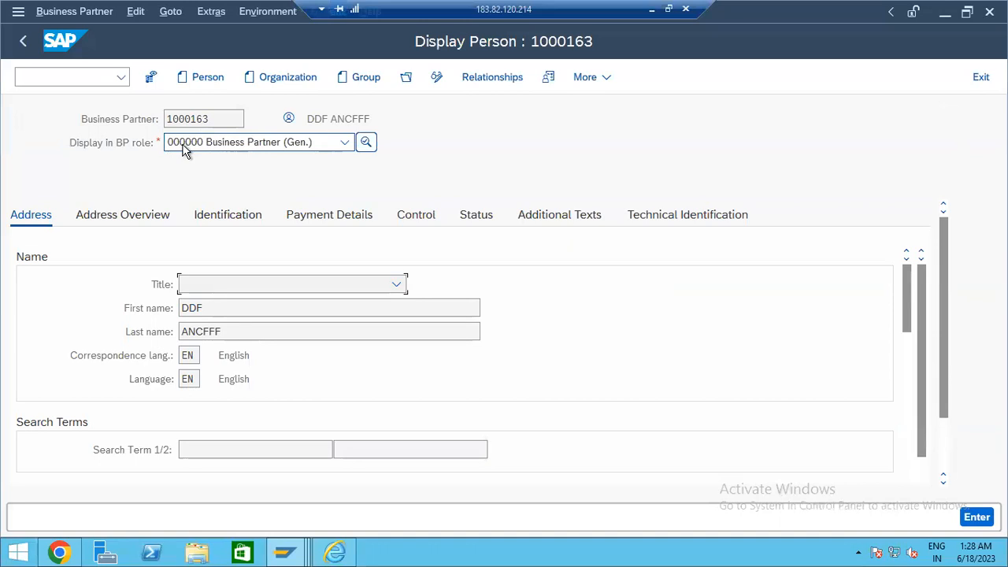
{"action": "left_click", "coordinate": [203, 148]}
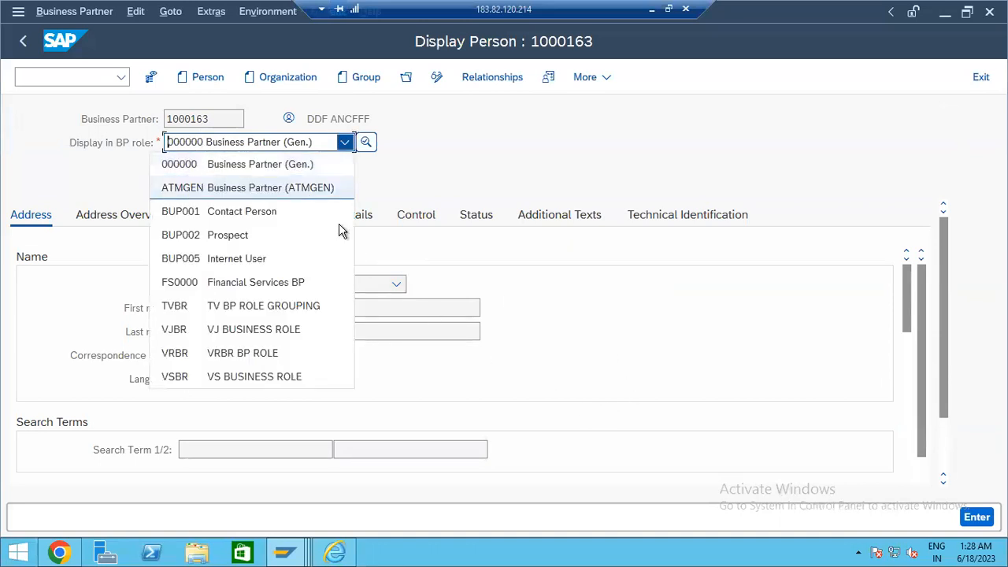
{"action": "key", "text": "alt+Tab"}
{"action": "key", "text": "alt+Tab"}
{"action": "key", "text": "Tab"}
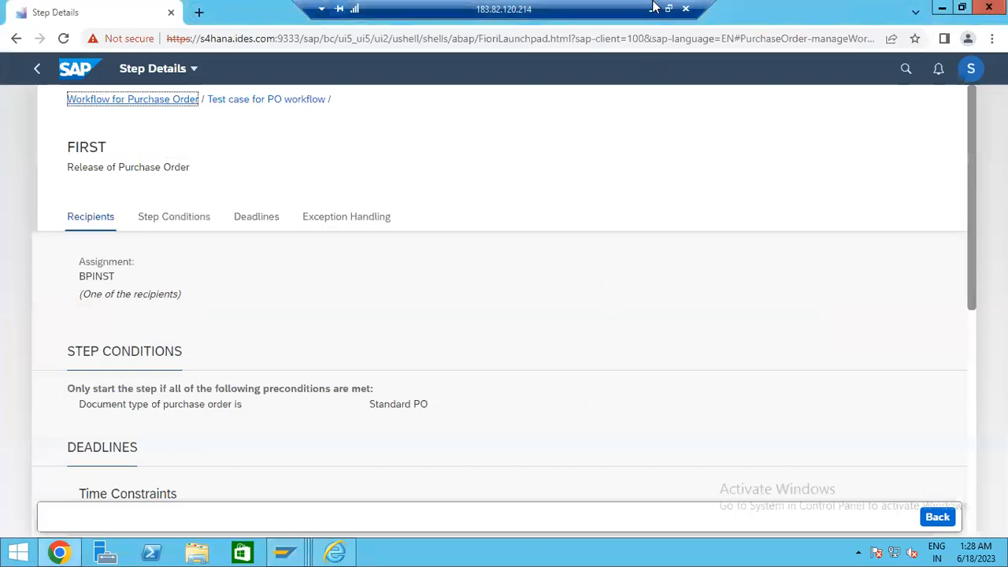
- In the 9 PM IST Word notes, add Vendor Master data and General lines under Flexible work flow
{"action": "left_click", "coordinate": [653, 8]}
{"action": "scroll", "coordinate": [756, 351], "scroll_direction": "down", "scroll_amount": 5}
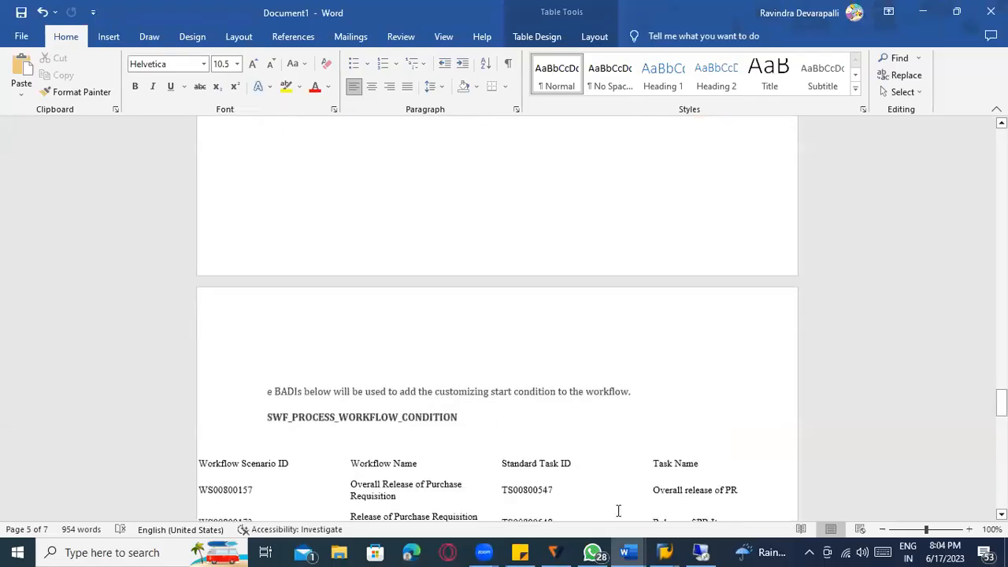
{"action": "left_click", "coordinate": [554, 481]}
{"action": "key", "text": "Return"}
{"action": "key", "text": "Return"}
{"action": "type", "text": "Vendor Mas"}
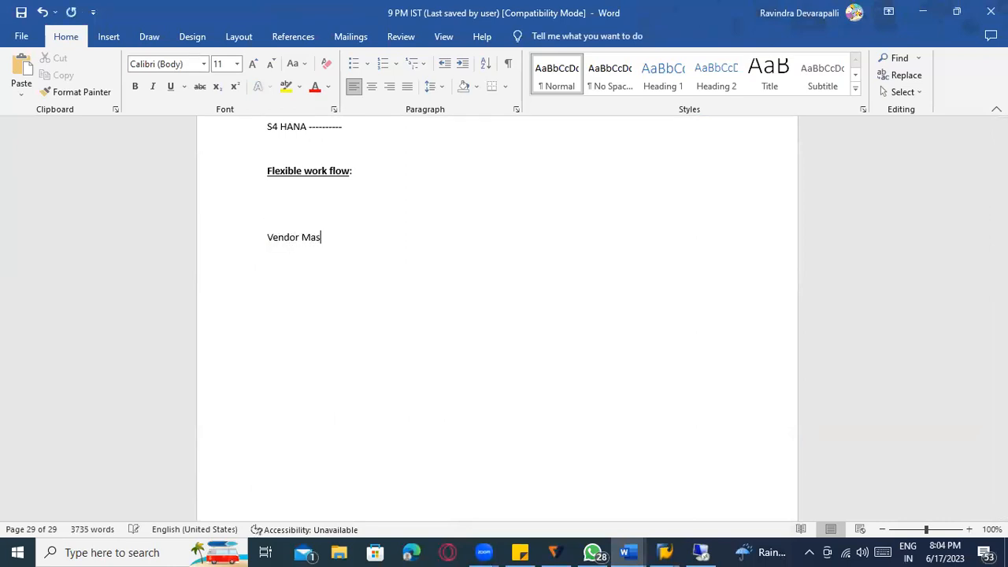
{"action": "type", "text": "Gen"}
{"action": "key", "text": "Return"}
{"action": "type", "text": "Accounting"}
- Add Company code level data and Purchasing org level data lines, correcting the spelling of Purchasing
{"action": "key", "text": "BackSpace"}
{"action": "key", "text": "BackSpace"}
{"action": "key", "text": "BackSpace"}
{"action": "key", "text": "BackSpace"}
{"action": "key", "text": "BackSpace"}
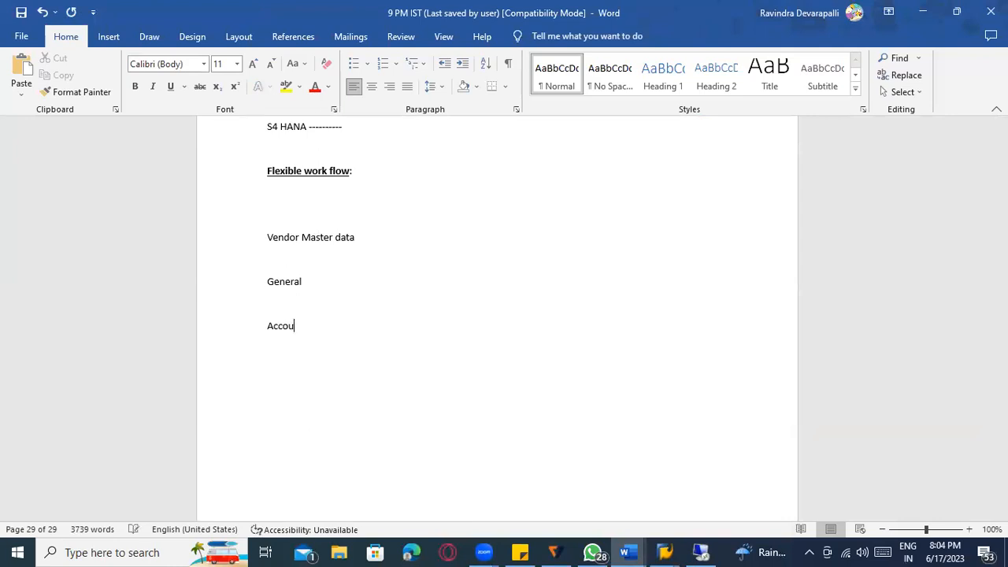
{"action": "type", "text": "COmpany code level data"}
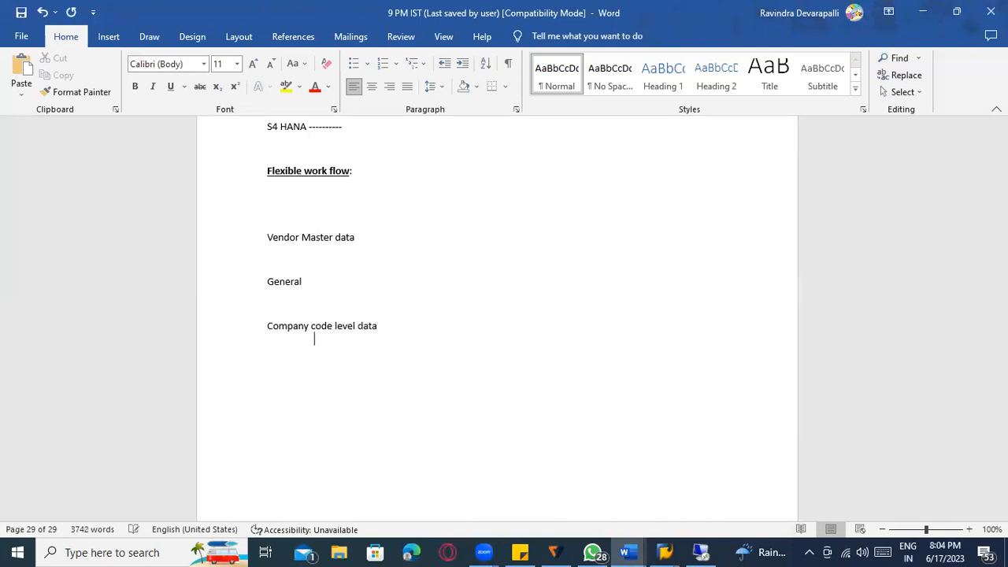
{"action": "type", "text": "chaisng org level data"}
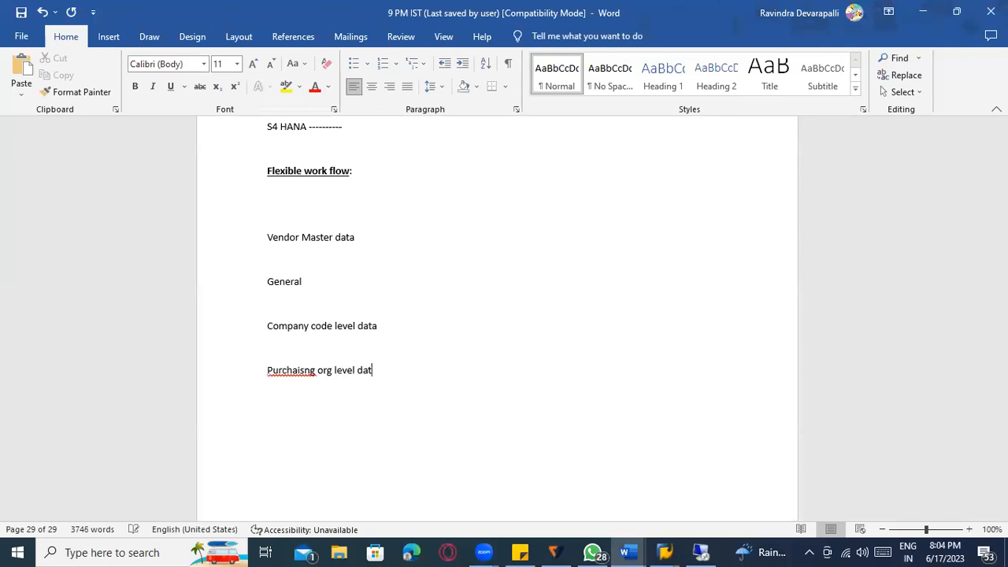
{"action": "right_click", "coordinate": [307, 375]}
{"action": "left_click", "coordinate": [266, 129]}
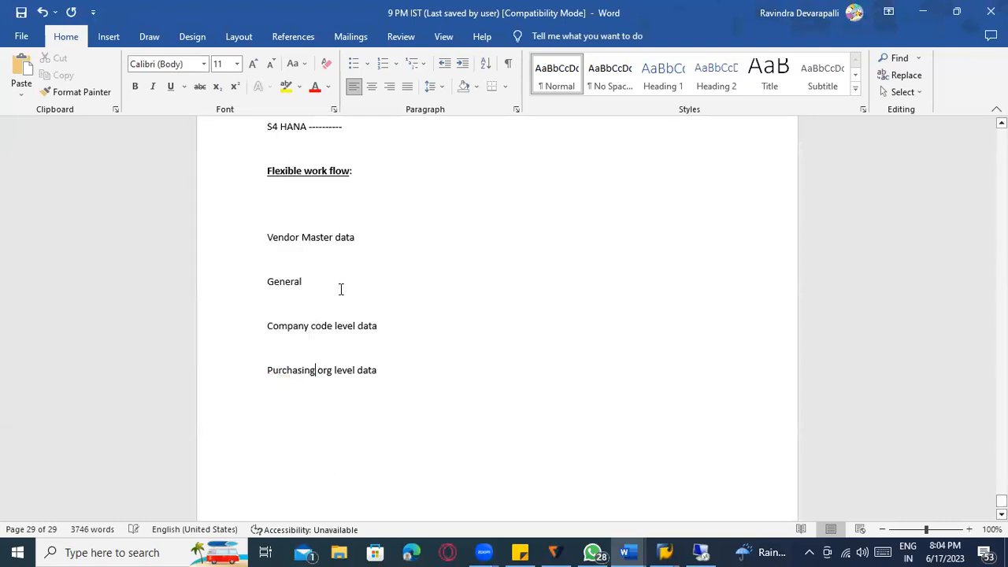
{"action": "left_click", "coordinate": [243, 294]}
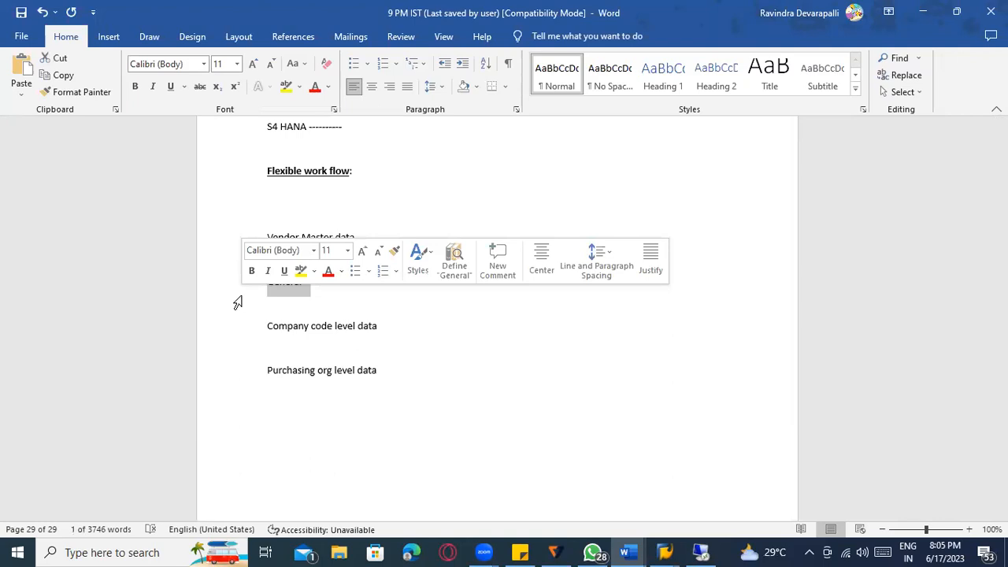
{"action": "left_click", "coordinate": [308, 344]}
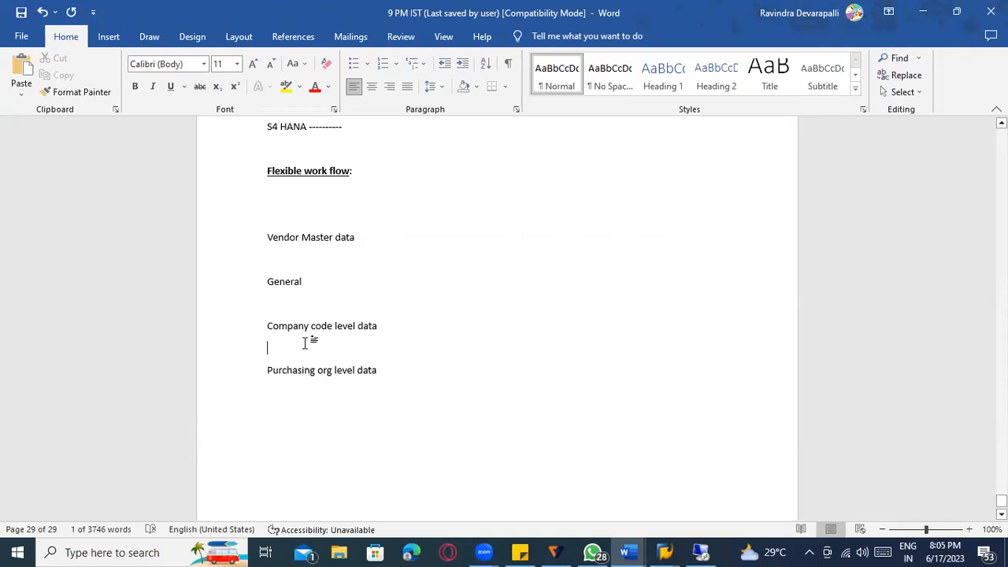
{"action": "key", "text": "alt+Tab"}
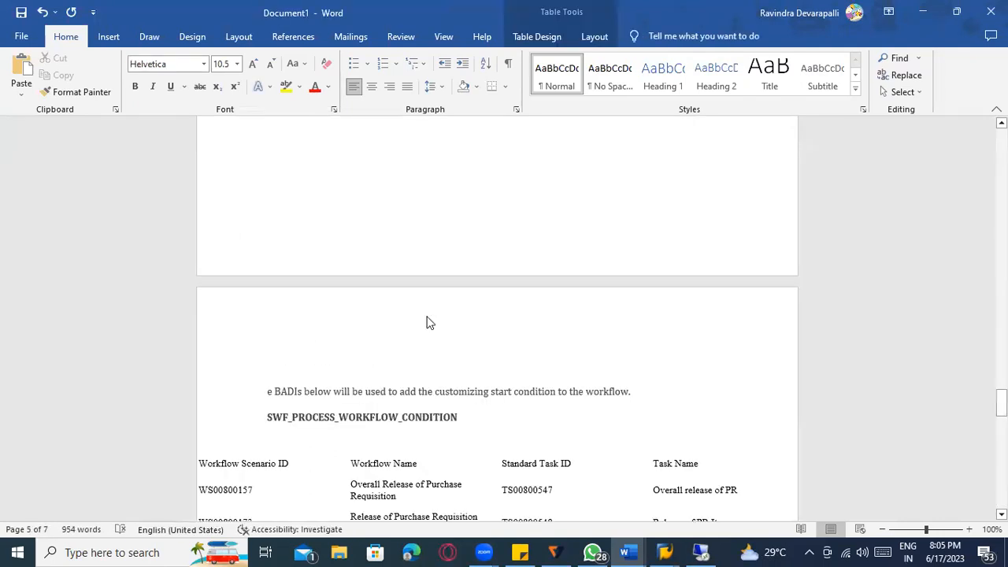
{"action": "key", "text": "alt+Tab"}
{"action": "key", "text": "alt+Tab"}
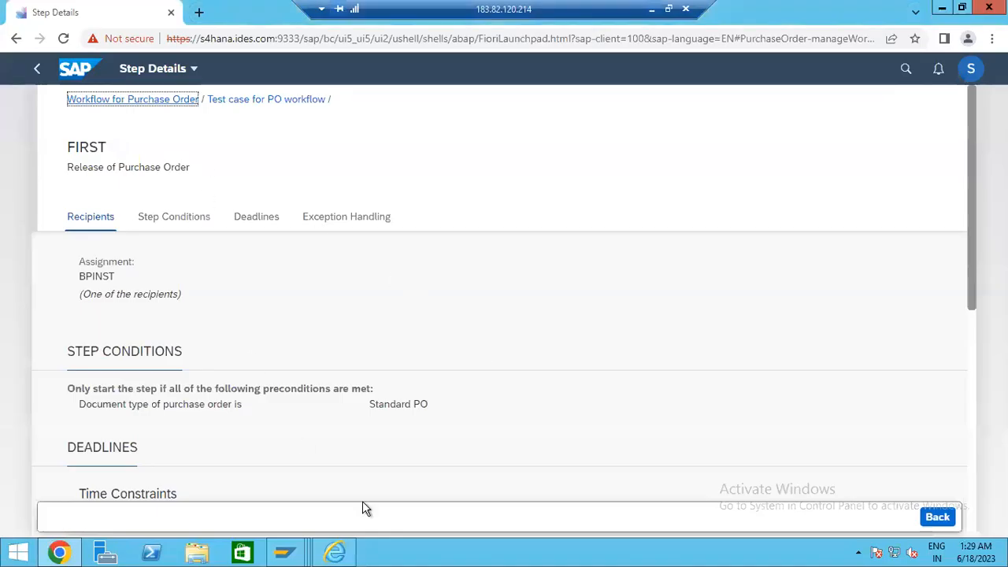
- Bring up partner 1000163's Display Person window and check its role list, keeping role 000000
{"action": "left_click", "coordinate": [285, 554]}
{"action": "mouse_move", "coordinate": [288, 554]}
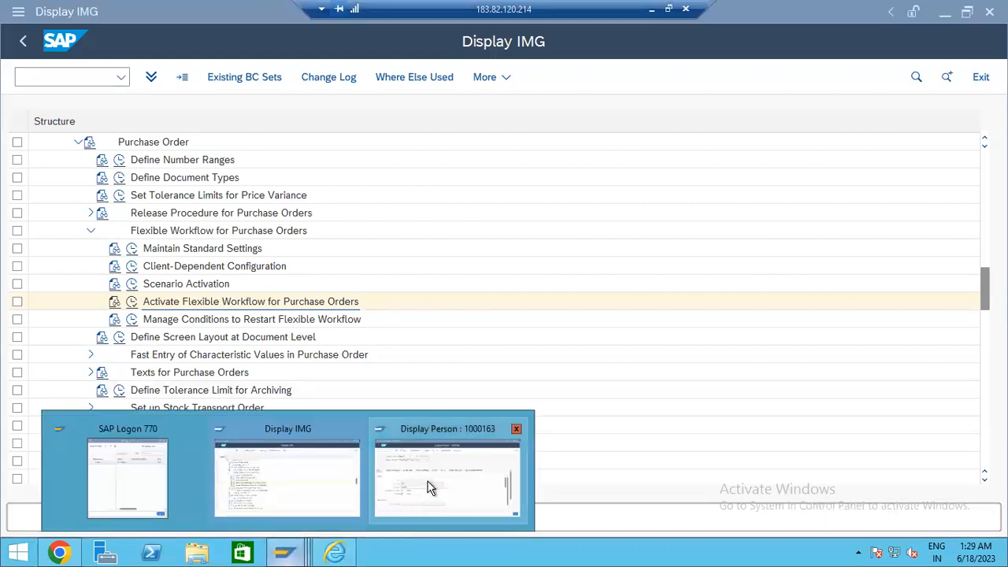
{"action": "left_click", "coordinate": [446, 468]}
{"action": "left_click", "coordinate": [212, 144]}
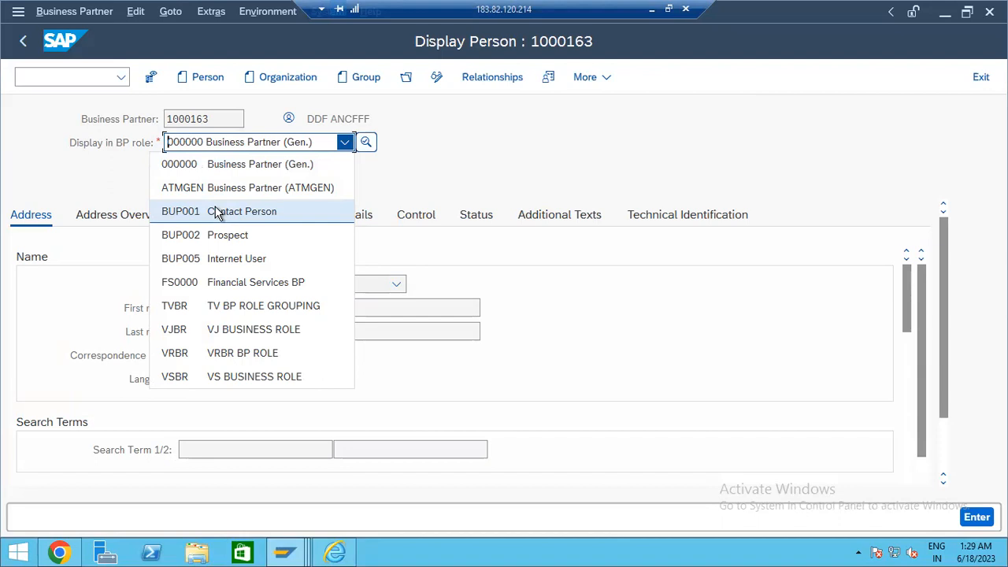
{"action": "left_click", "coordinate": [224, 146]}
{"action": "left_click", "coordinate": [223, 146]}
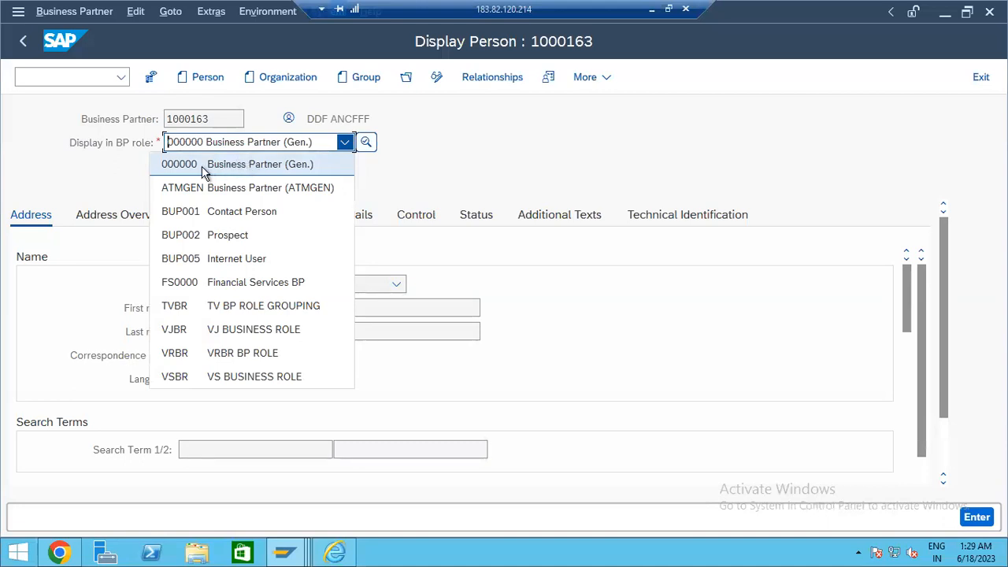
{"action": "left_click", "coordinate": [100, 316]}
- Review its address, identification (HCM001 ID type), payment details, technical IDs and Has Contact Person relationship
{"action": "left_click", "coordinate": [136, 226]}
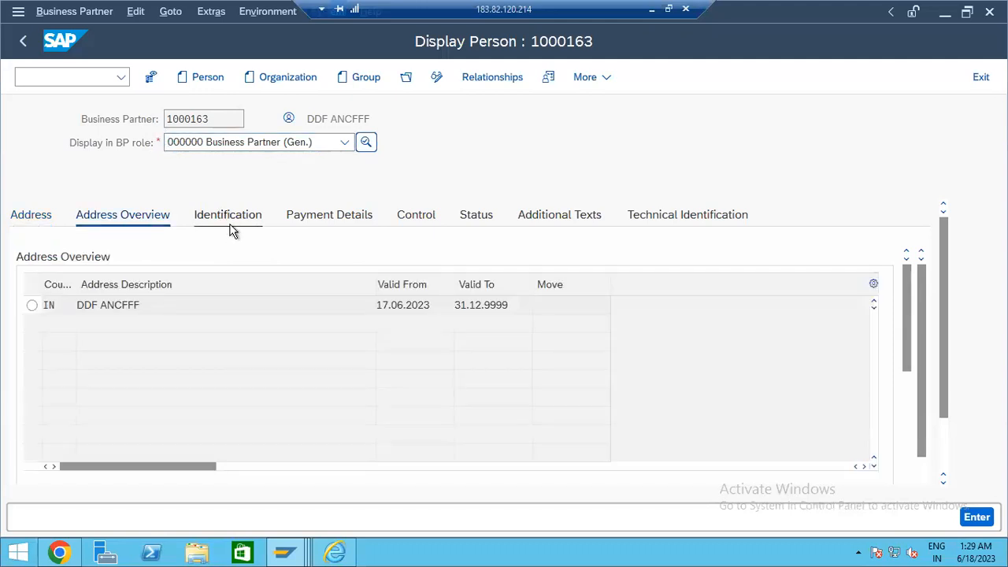
{"action": "left_click", "coordinate": [230, 229]}
{"action": "left_click", "coordinate": [211, 119]}
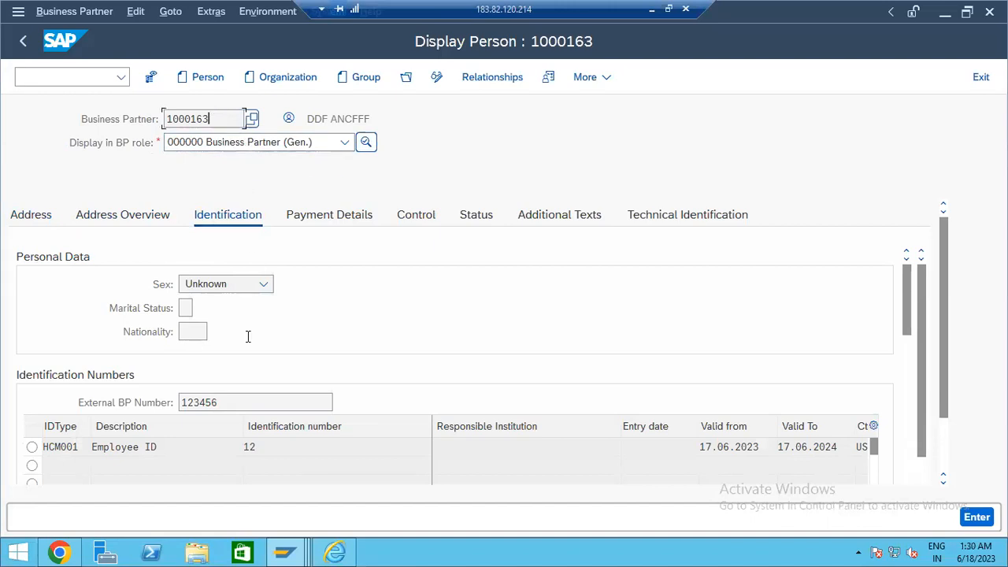
{"action": "left_click", "coordinate": [180, 462]}
{"action": "left_click", "coordinate": [86, 447]}
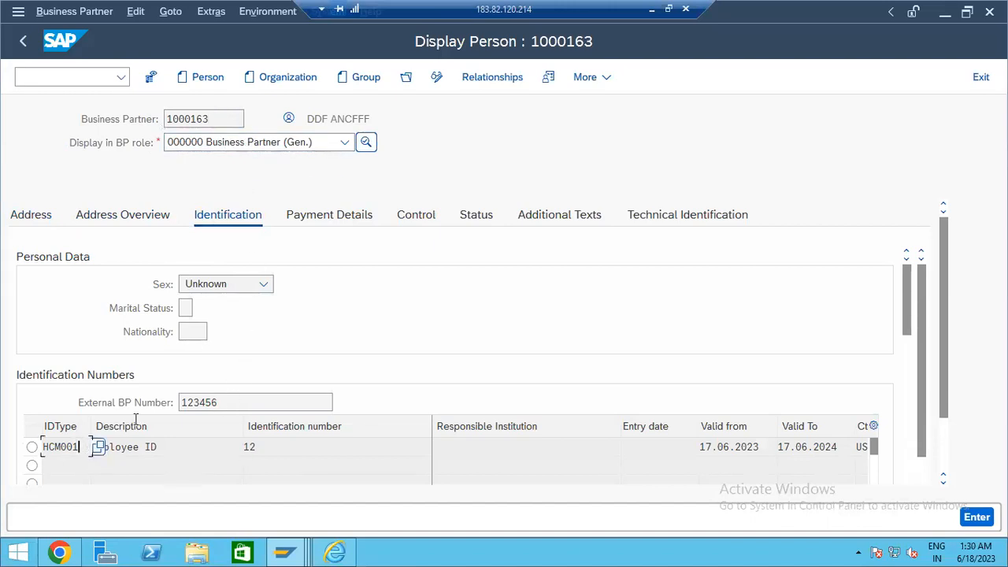
{"action": "left_click", "coordinate": [345, 217]}
{"action": "left_click", "coordinate": [671, 223]}
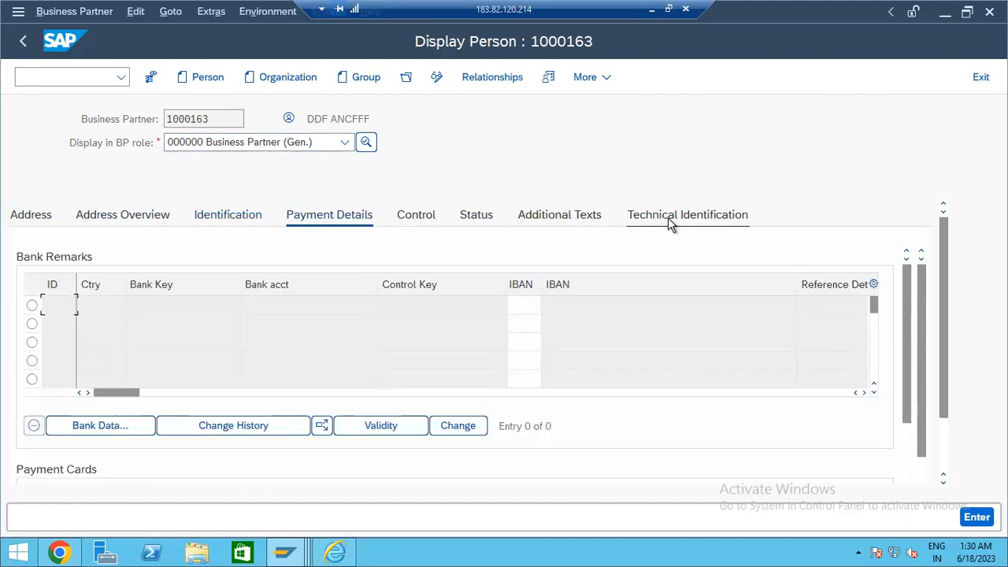
{"action": "left_click", "coordinate": [496, 82]}
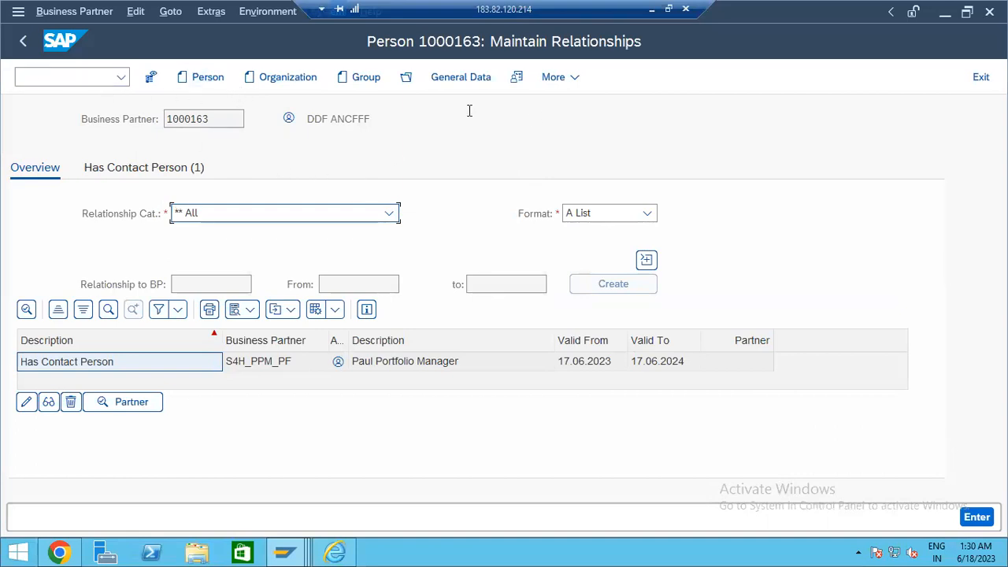
{"action": "left_click", "coordinate": [22, 43]}
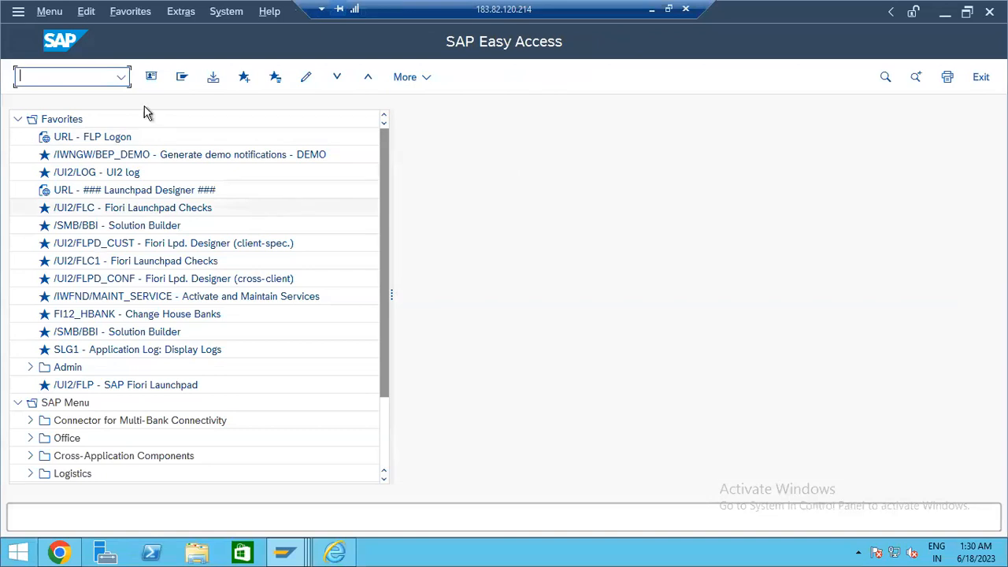
- Rerun BP, open the previously used partner number for display and list its roles
{"action": "key", "text": "Return"}
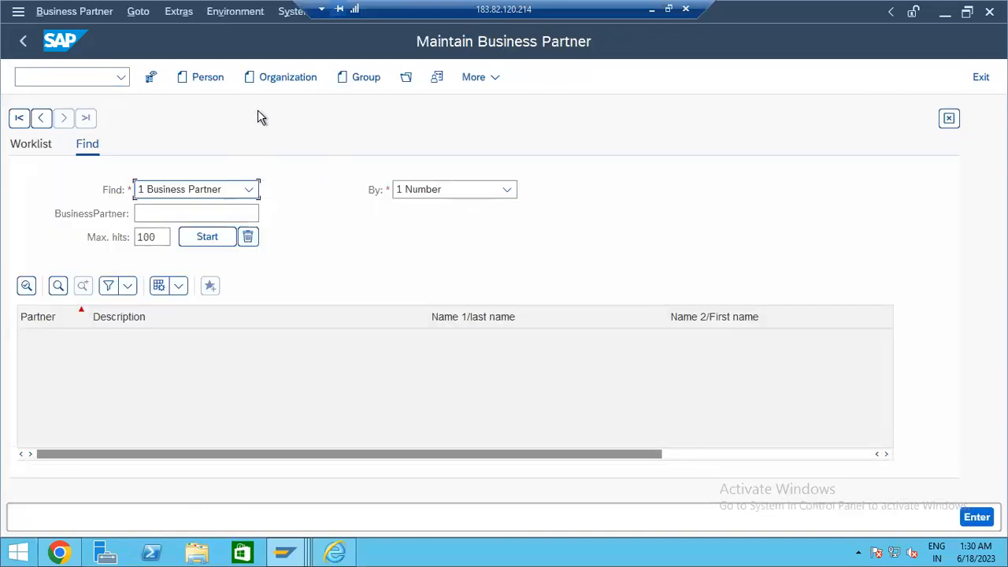
{"action": "left_click", "coordinate": [222, 83]}
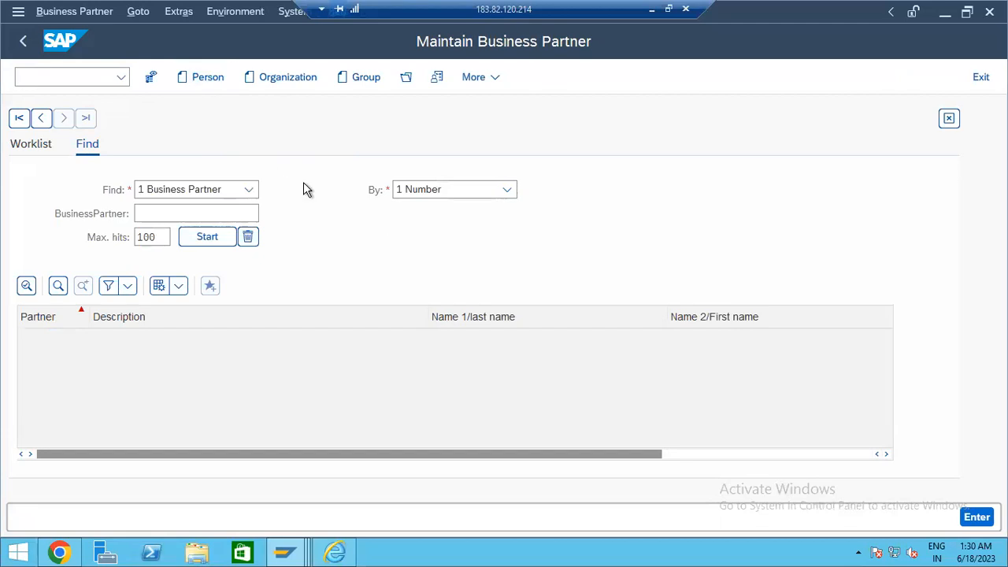
{"action": "left_click", "coordinate": [22, 45]}
{"action": "type", "text": "bp"}
{"action": "key", "text": "Return"}
{"action": "left_click", "coordinate": [406, 77]}
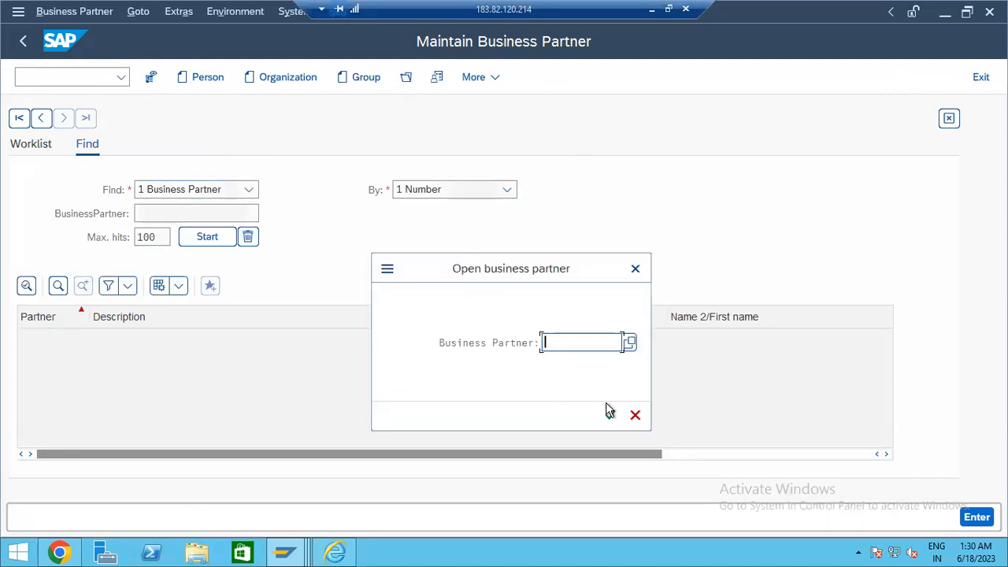
{"action": "left_click", "coordinate": [635, 416]}
{"action": "left_click", "coordinate": [204, 140]}
{"action": "left_click", "coordinate": [977, 518]}
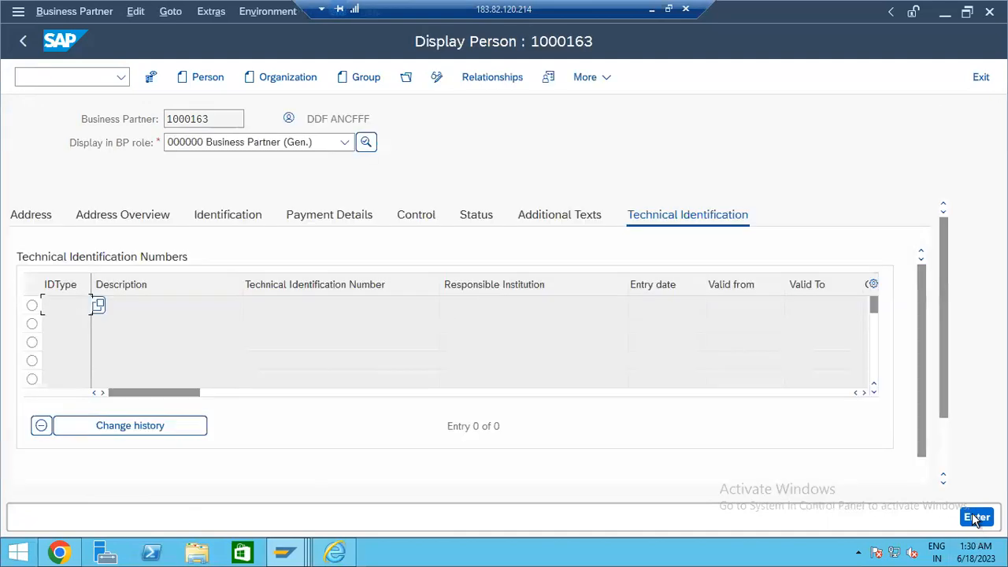
{"action": "left_click", "coordinate": [307, 146]}
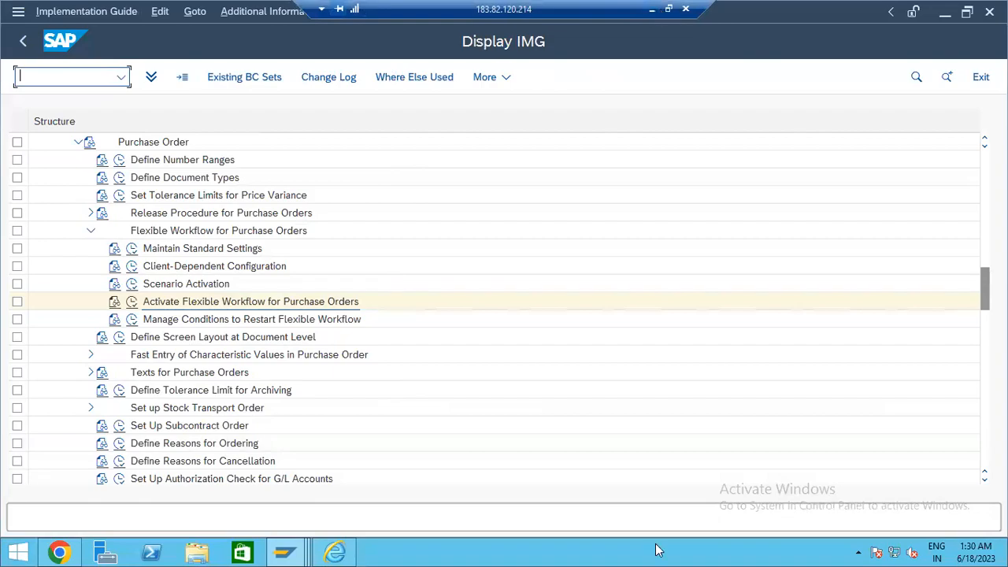
{"action": "left_click", "coordinate": [652, 10]}
- In the Word notes, add FLVN00 and FLVN01 lines under Purchasing org level data
{"action": "mouse_move", "coordinate": [626, 553]}
{"action": "left_click", "coordinate": [583, 497]}
{"action": "left_click", "coordinate": [317, 419]}
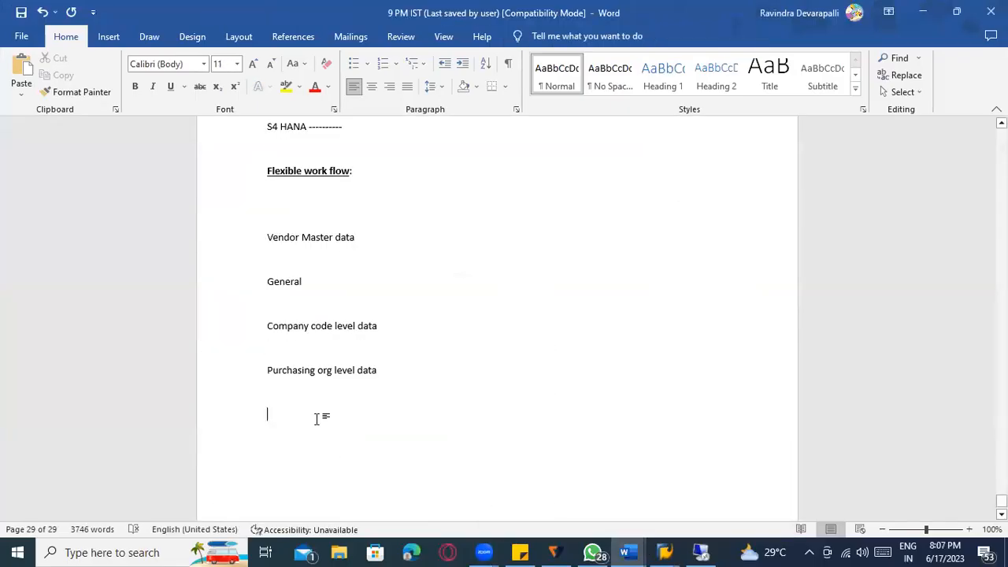
{"action": "type", "text": "FLVN00"}
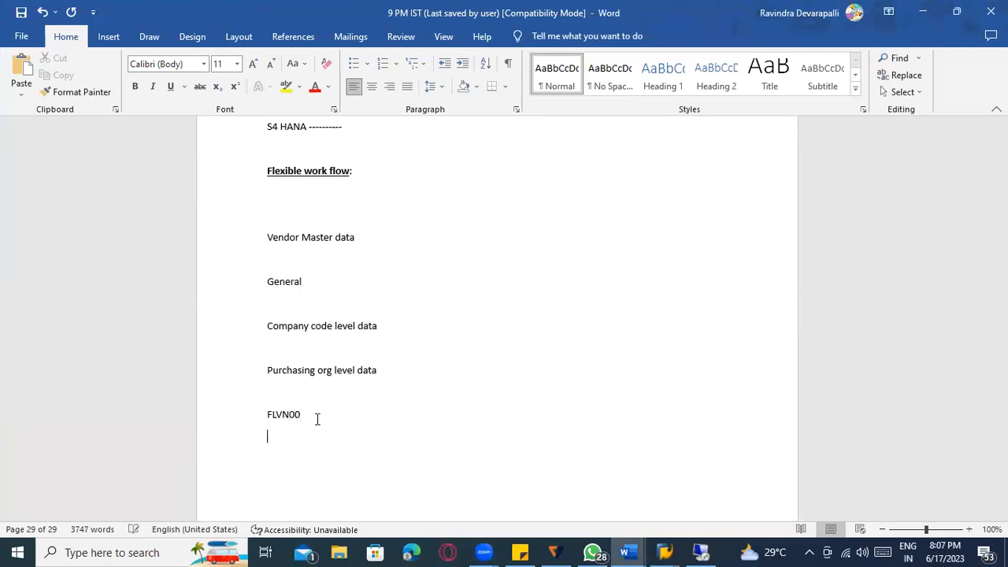
{"action": "type", "text": "VN01"}
{"action": "left_click", "coordinate": [331, 416]}
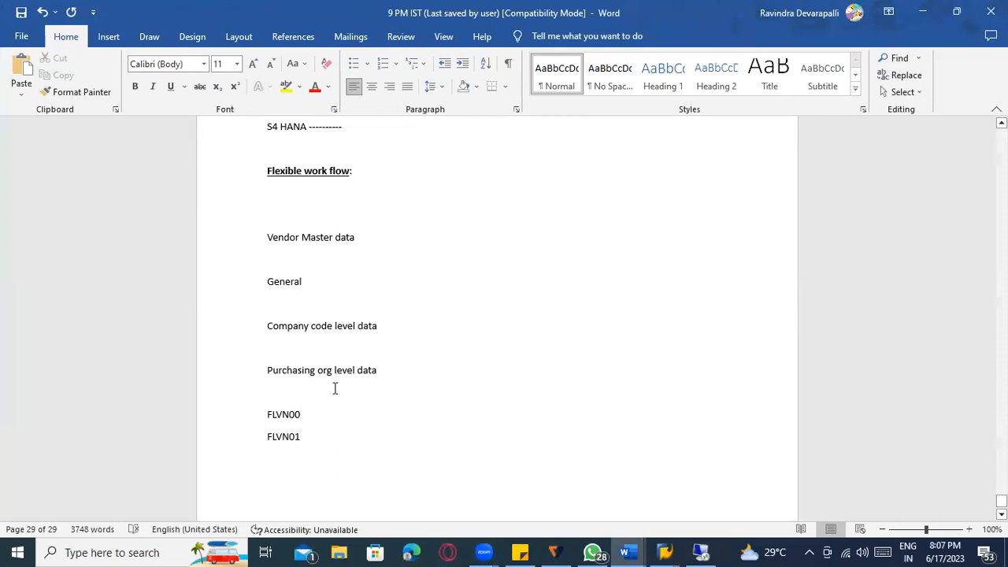
{"action": "key", "text": "alt+Tab"}
{"action": "key", "text": "alt+Tab"}
{"action": "left_click", "coordinate": [702, 553]}
- Bring the Display Person 1000163 window forward from the SAP taskbar and list its roles
{"action": "left_click", "coordinate": [289, 554]}
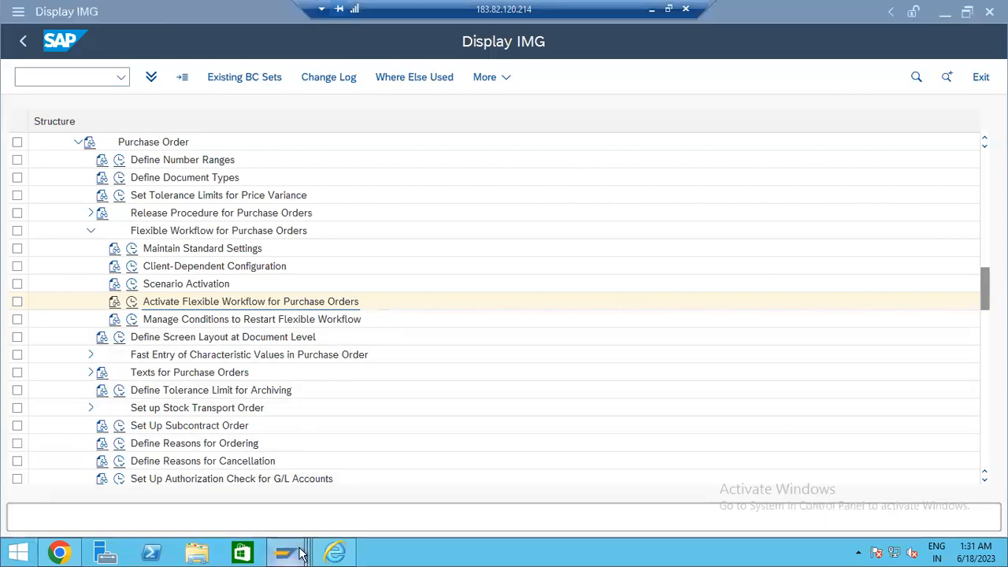
{"action": "left_click", "coordinate": [401, 495]}
{"action": "left_click", "coordinate": [281, 147]}
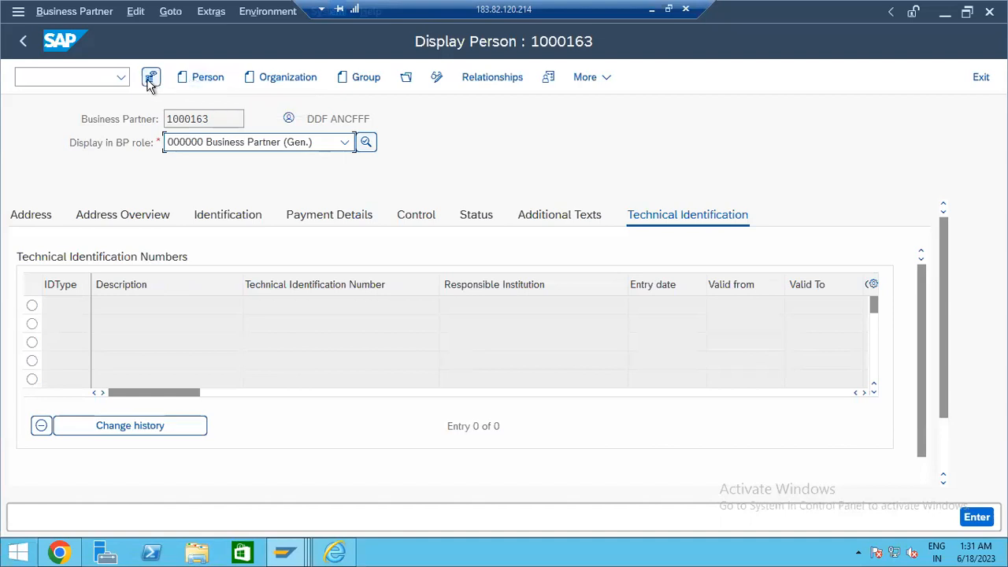
- Run /nbp, set Find to Persons and try creating a person, hitting the grouping error
{"action": "left_click", "coordinate": [46, 79]}
{"action": "type", "text": "/nbp"}
{"action": "key", "text": "Return"}
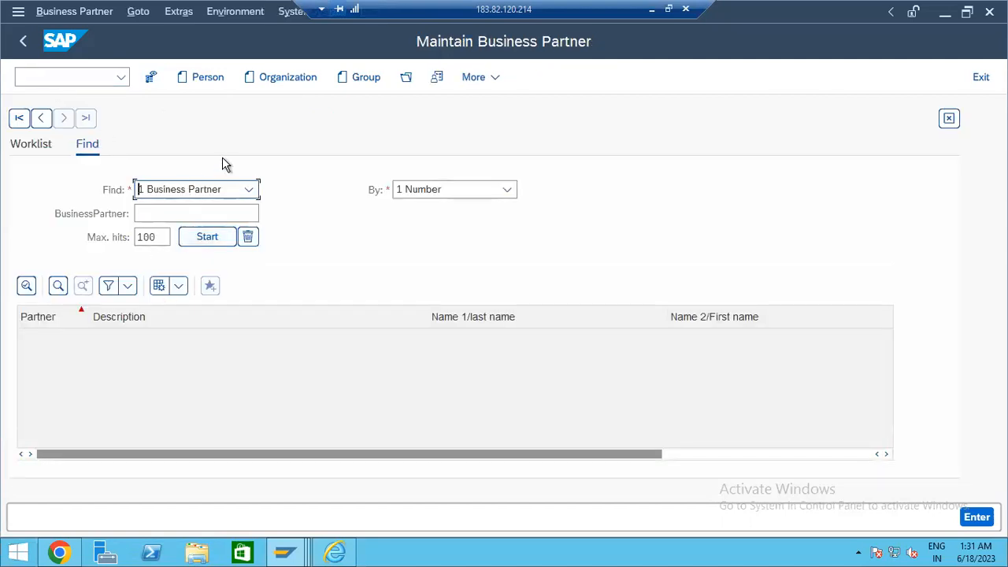
{"action": "left_click", "coordinate": [210, 186]}
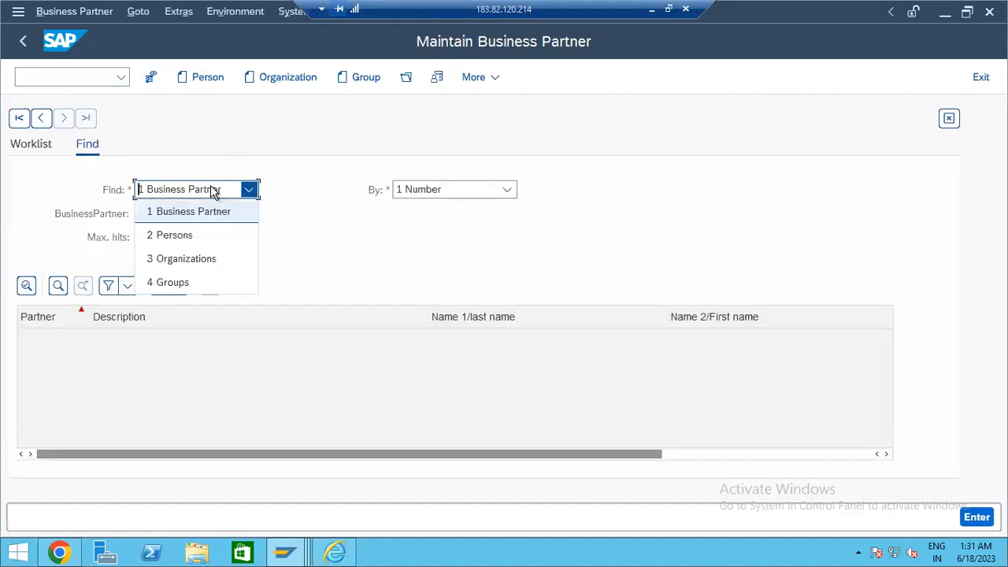
{"action": "left_click", "coordinate": [211, 235]}
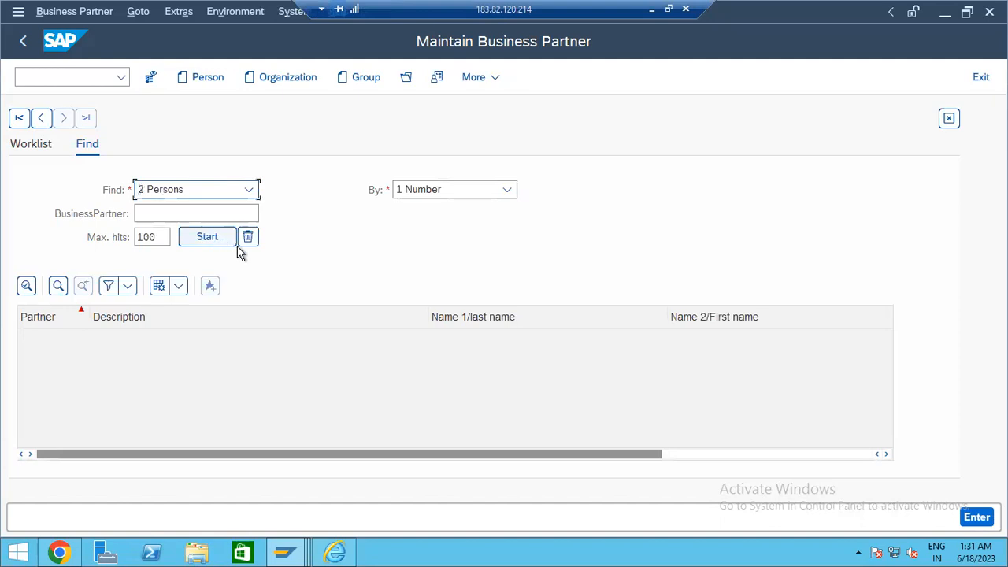
{"action": "left_click", "coordinate": [200, 79]}
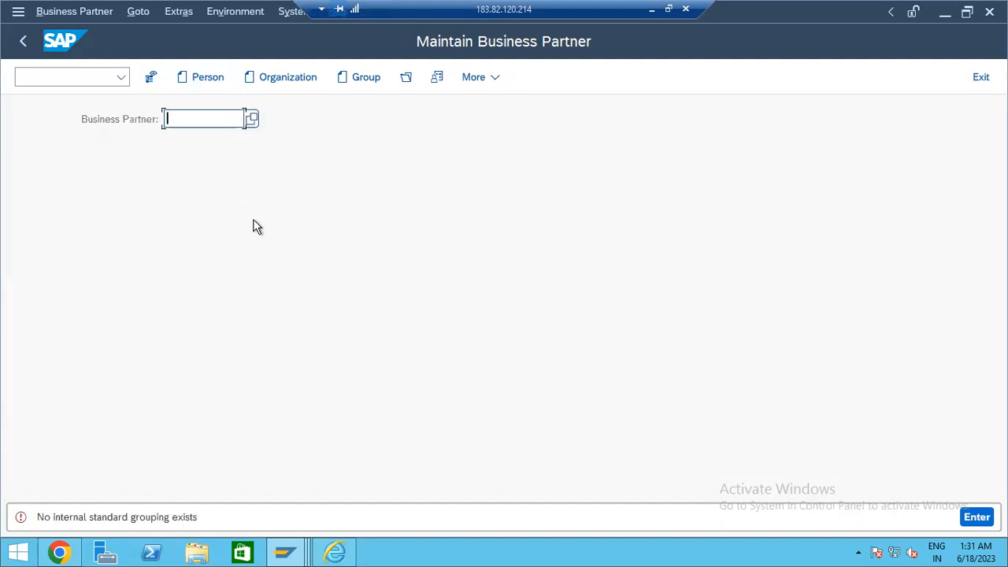
{"action": "left_click", "coordinate": [68, 517]}
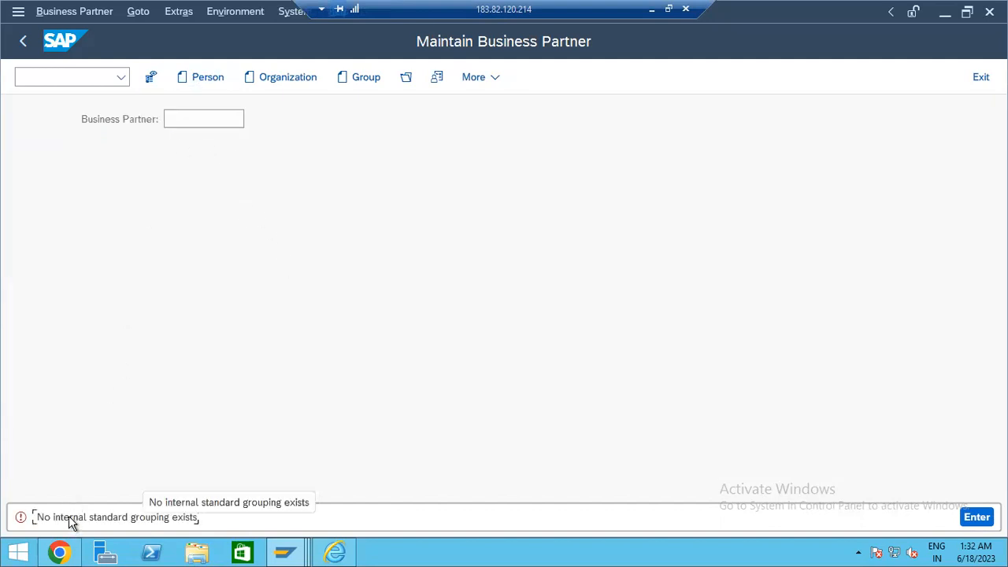
{"action": "left_click", "coordinate": [23, 41]}
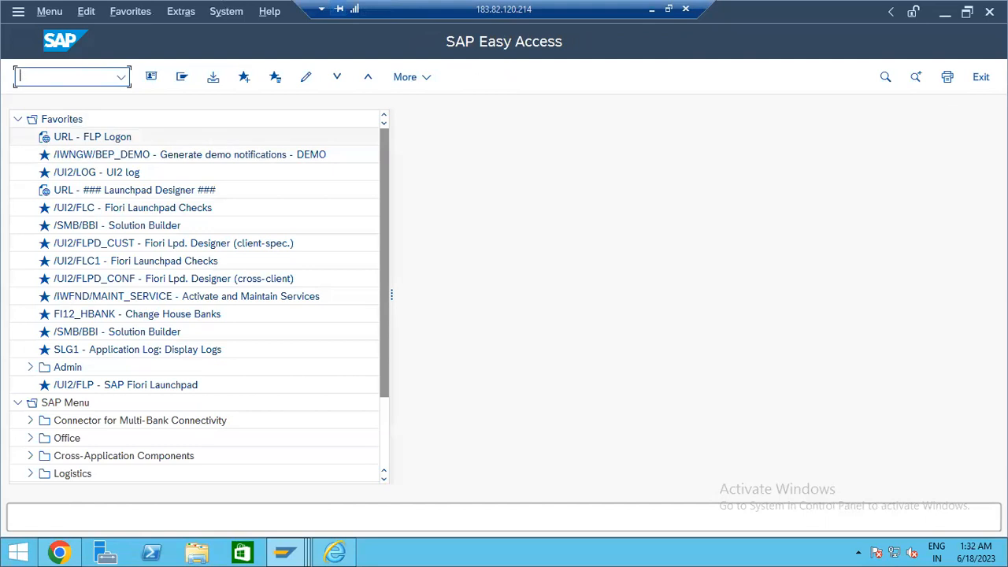
- Rerun BP, search by Supplier Number and retry creating a person, getting 'No internal standard grouping exists'
{"action": "type", "text": "BP"}
{"action": "key", "text": "Return"}
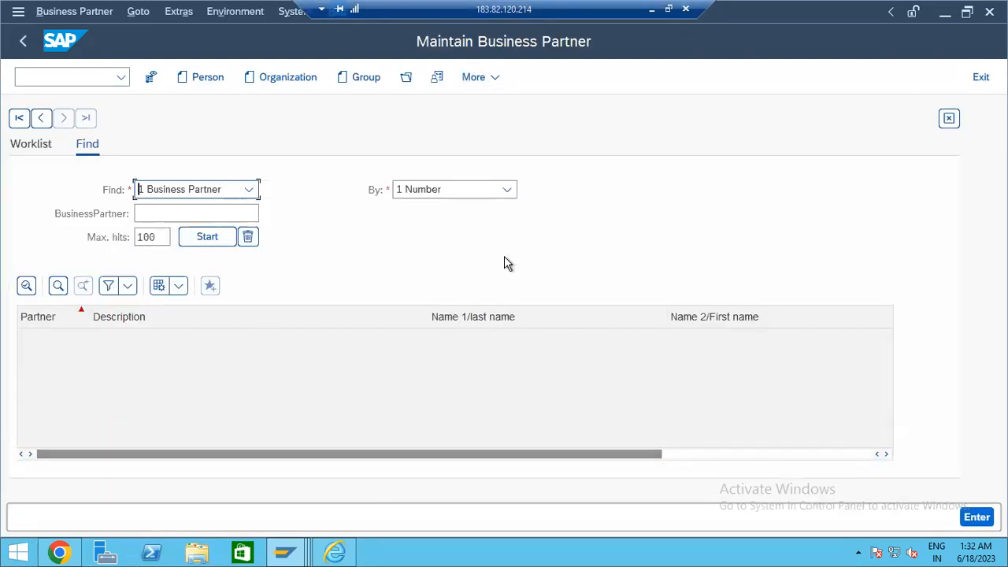
{"action": "left_click", "coordinate": [468, 189]}
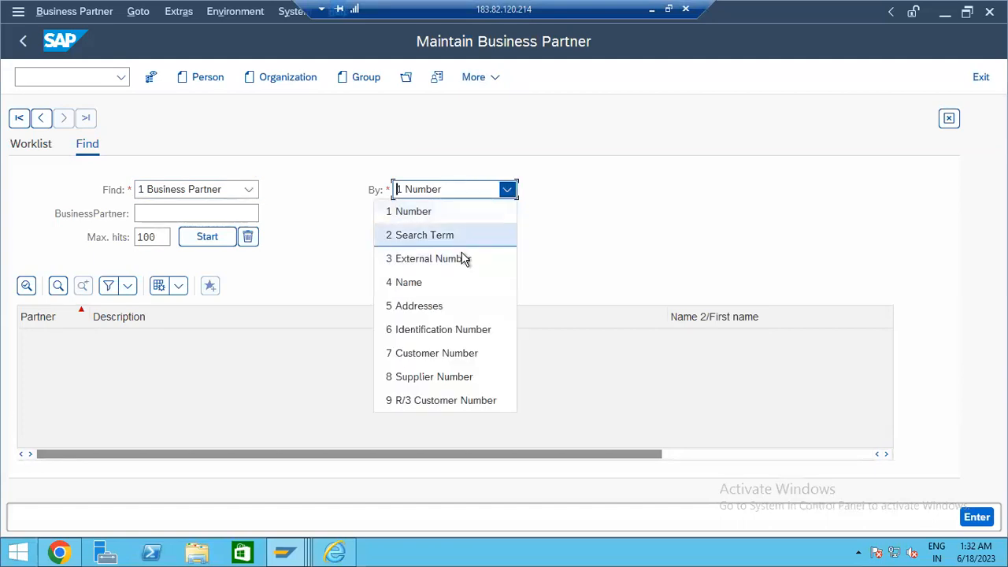
{"action": "left_click", "coordinate": [461, 377]}
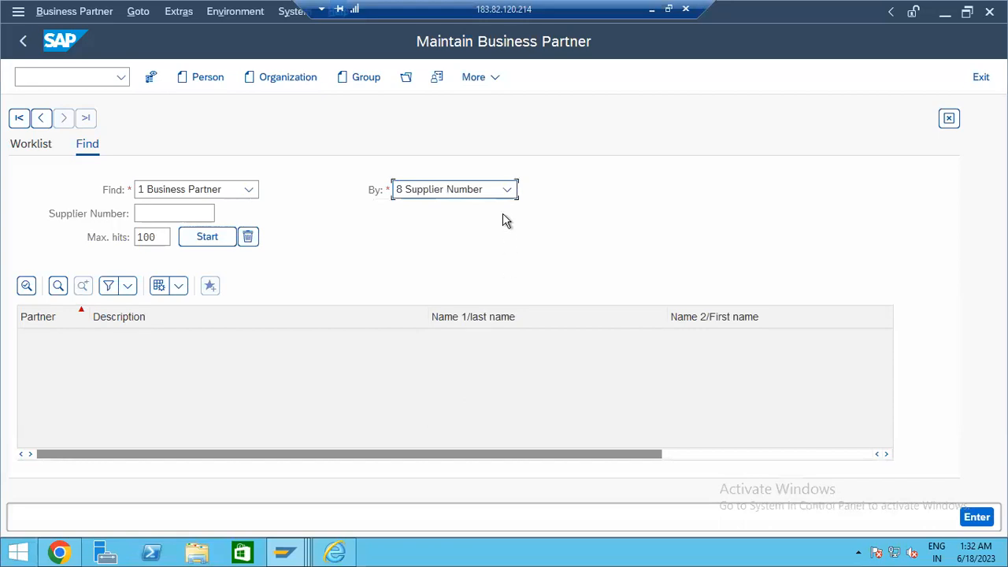
{"action": "left_click", "coordinate": [208, 78]}
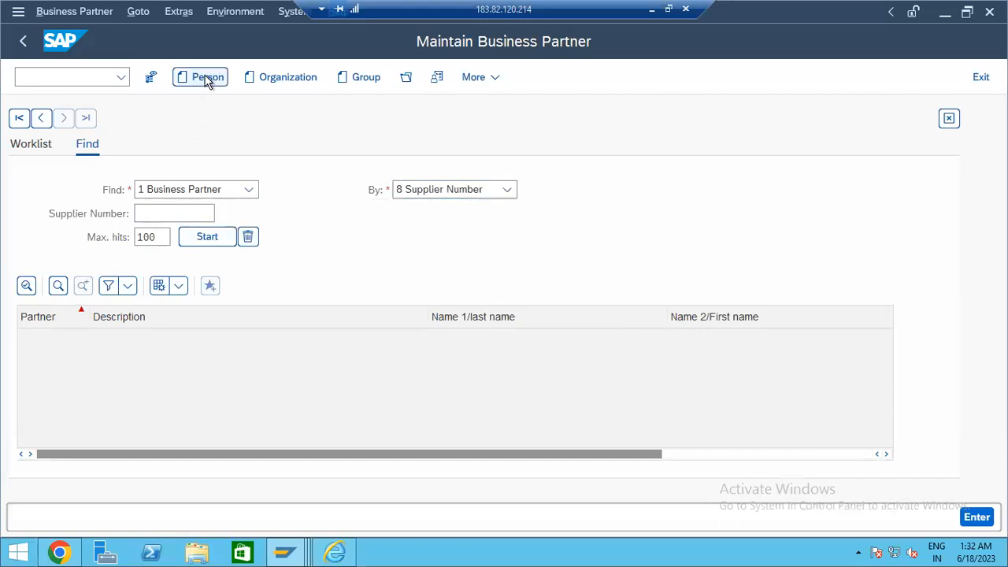
{"action": "left_click", "coordinate": [119, 518]}
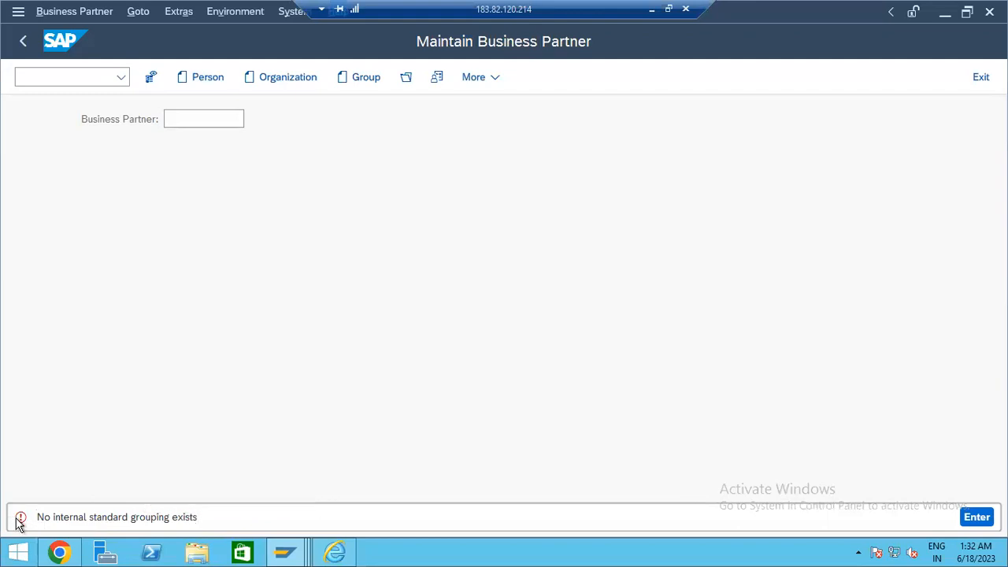
- Open the SAP Reference IMG via /nspro
{"action": "left_click", "coordinate": [63, 78]}
{"action": "type", "text": "/nspr"}
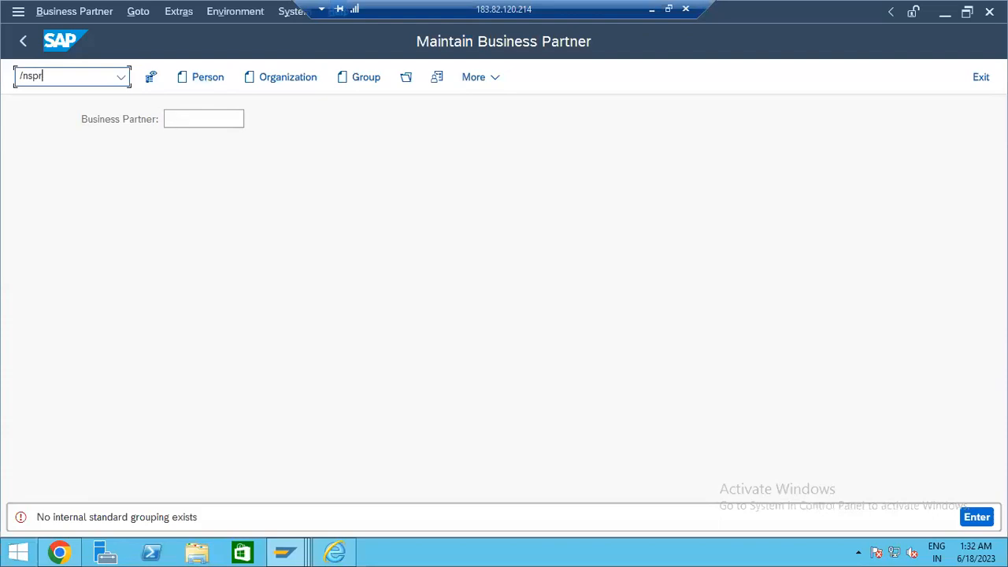
{"action": "type", "text": "o"}
{"action": "key", "text": "Return"}
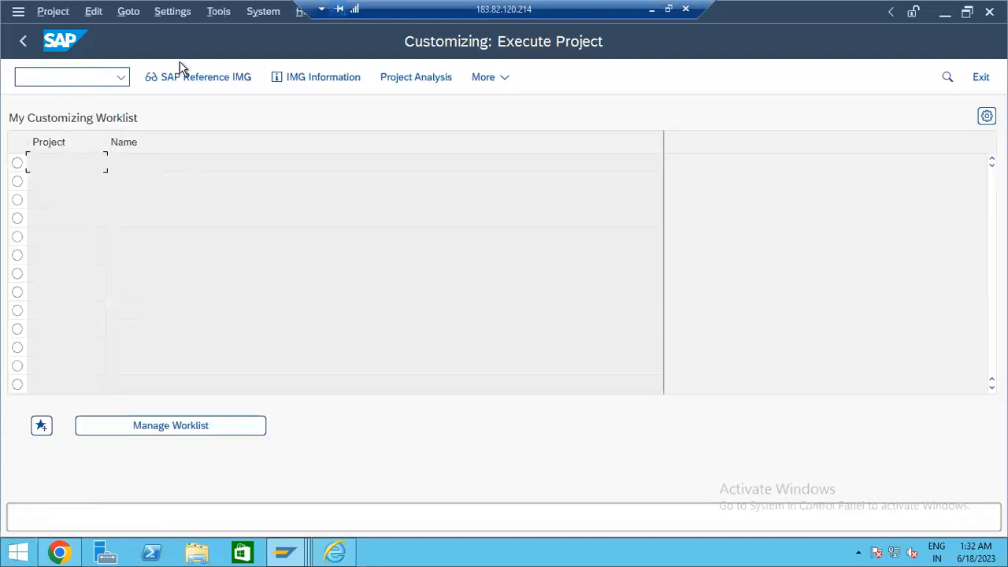
{"action": "left_click", "coordinate": [186, 88]}
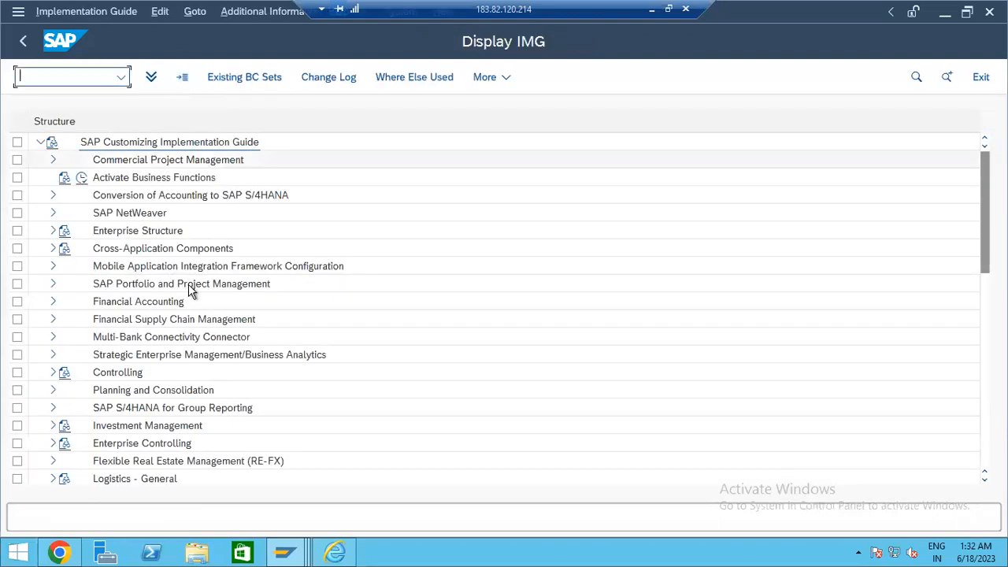
{"action": "scroll", "coordinate": [288, 354], "scroll_direction": "down", "scroll_amount": 1}
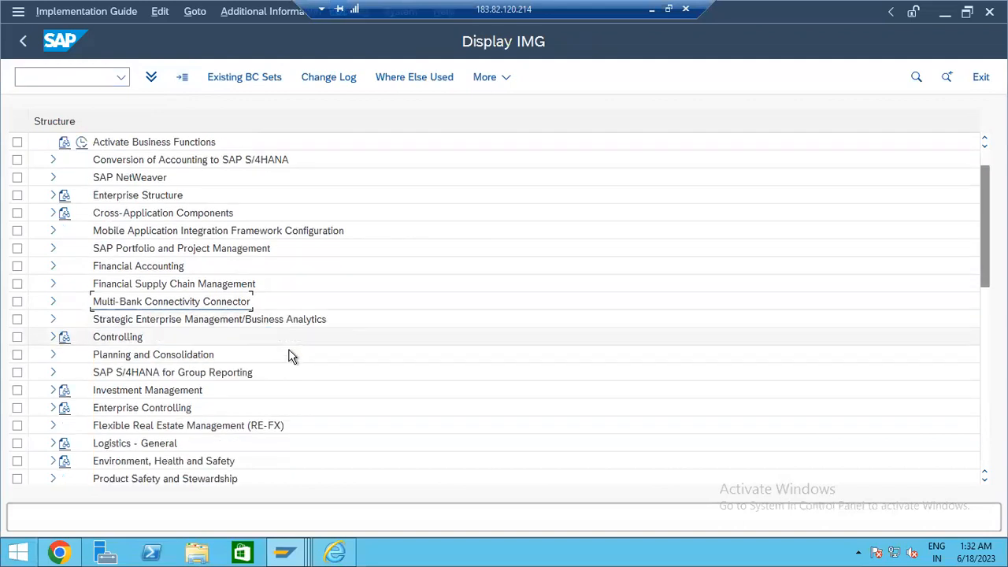
{"action": "scroll", "coordinate": [249, 284], "scroll_direction": "up", "scroll_amount": 1}
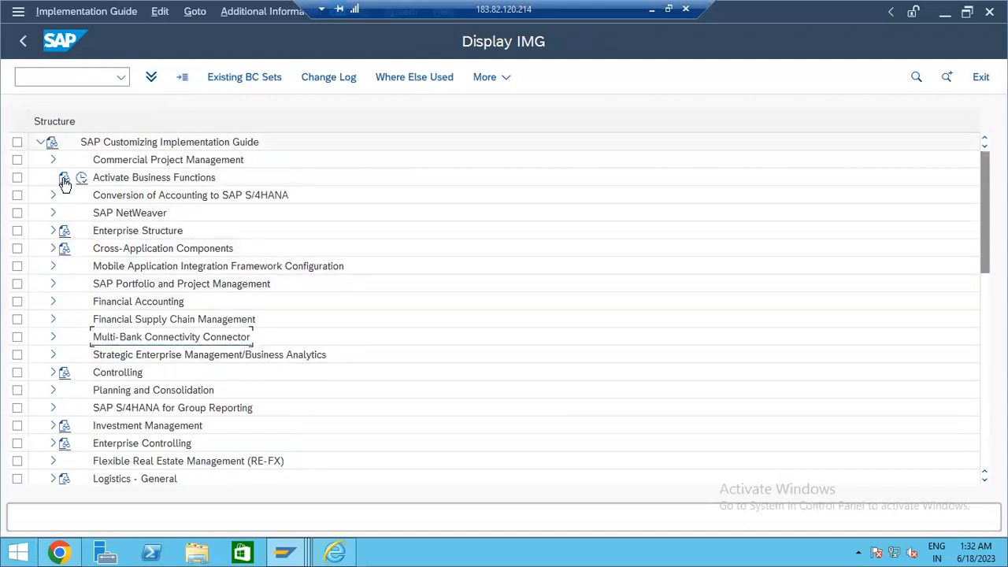
- Expand Cross-Application Components > SAP Business Partner > Basic Settings > Business Partner Roles and run Define BP Role Groupings
{"action": "left_click", "coordinate": [53, 248]}
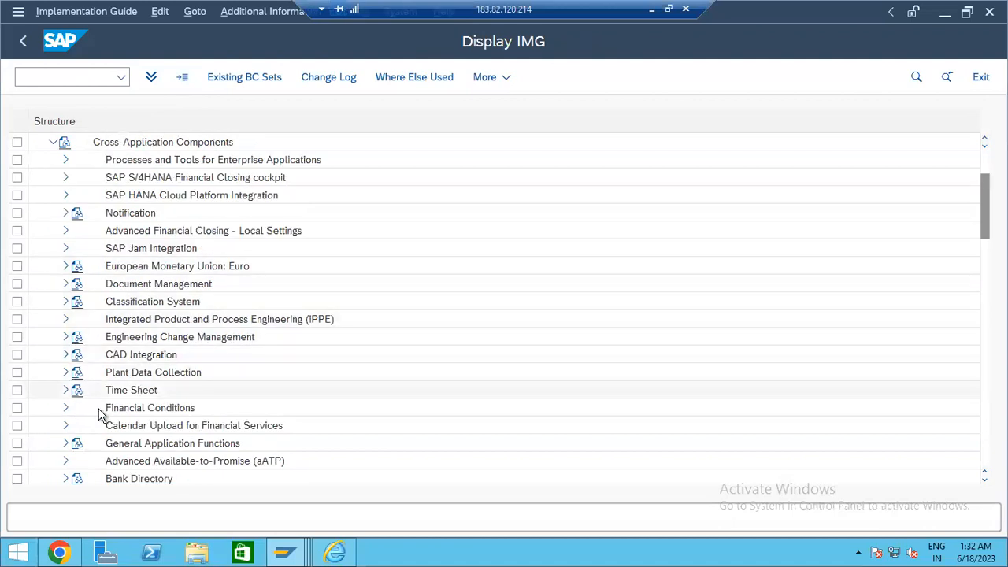
{"action": "scroll", "coordinate": [86, 419], "scroll_direction": "down", "scroll_amount": 3}
{"action": "left_click", "coordinate": [66, 426]}
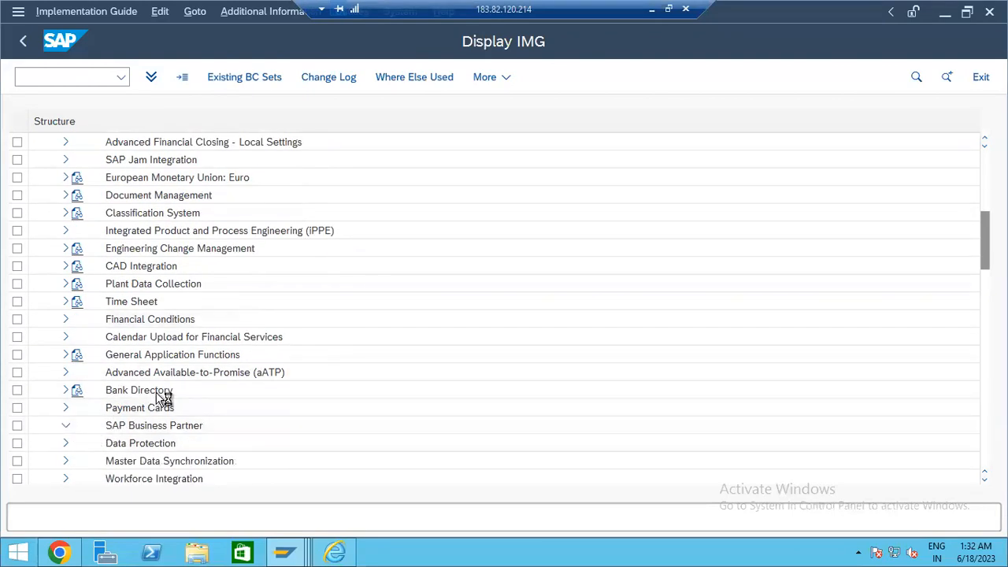
{"action": "scroll", "coordinate": [236, 315], "scroll_direction": "down", "scroll_amount": 2}
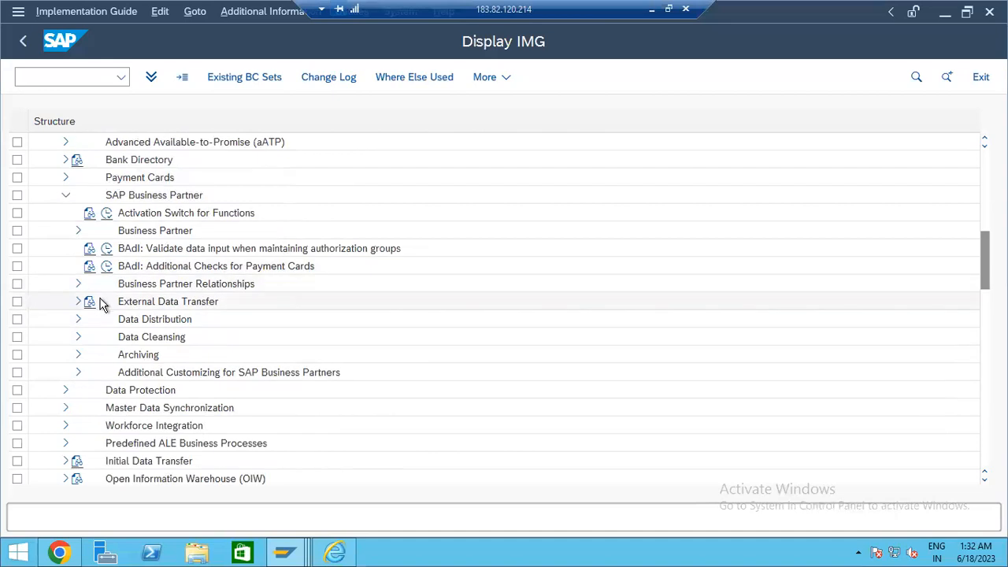
{"action": "left_click", "coordinate": [78, 230]}
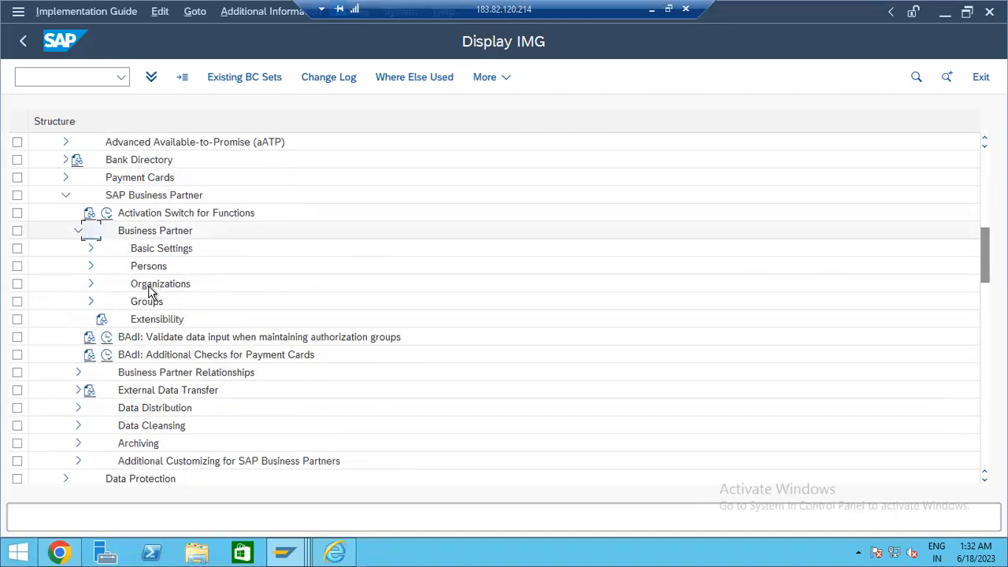
{"action": "left_click", "coordinate": [89, 248]}
{"action": "left_click", "coordinate": [256, 254]}
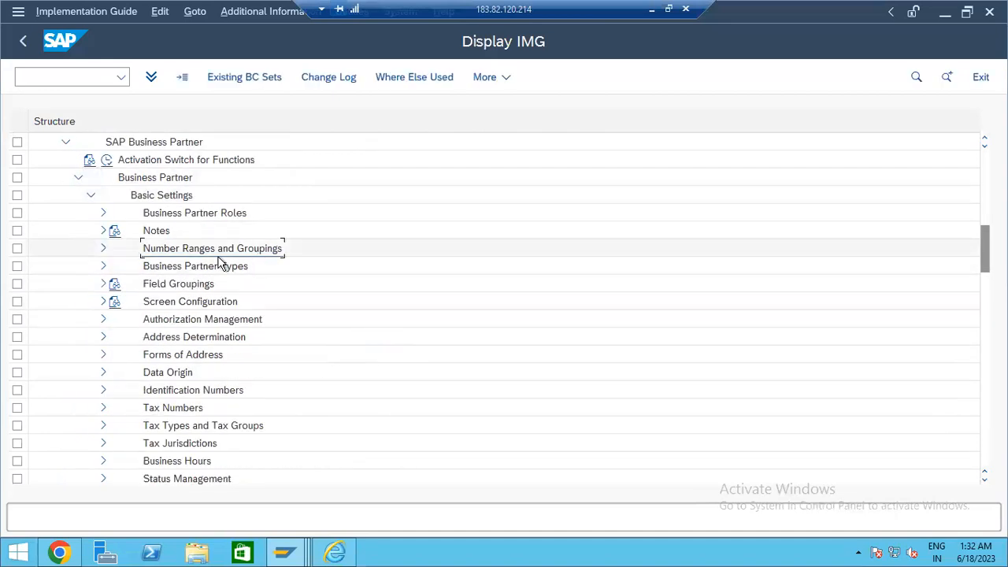
{"action": "left_click", "coordinate": [103, 212]}
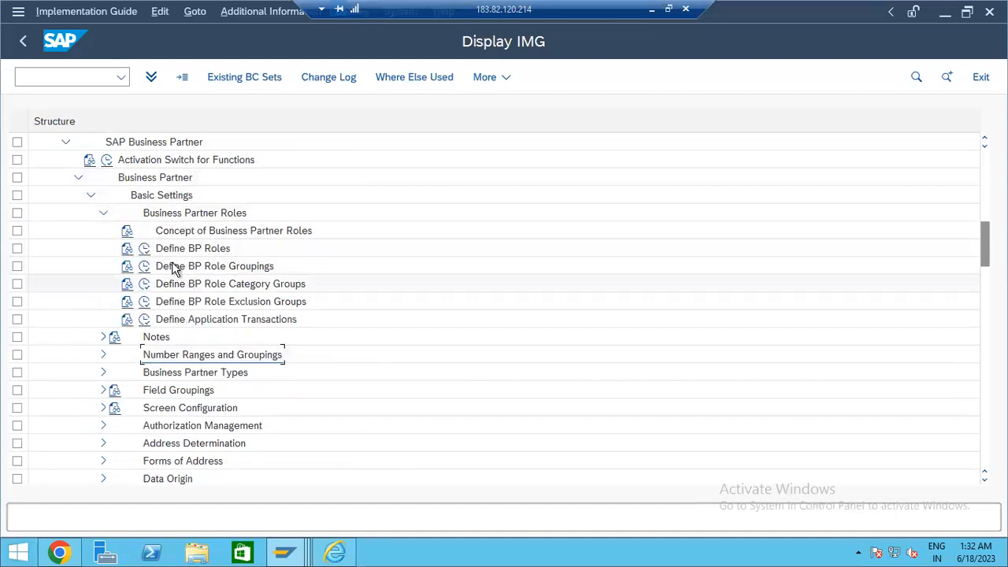
{"action": "left_click", "coordinate": [145, 270]}
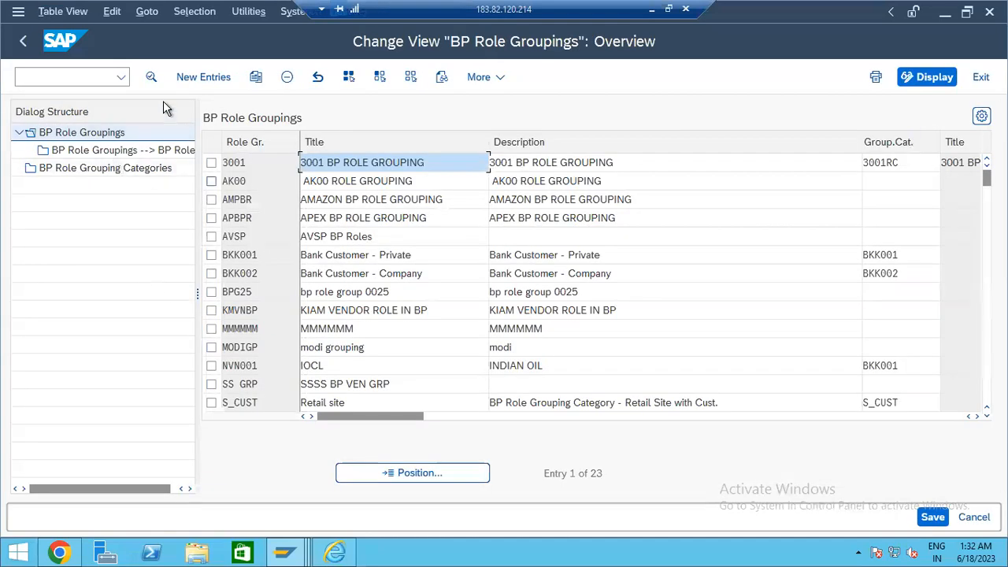
- Go back and open the Define BP Roles table, scrolling down from role 000000
{"action": "left_click", "coordinate": [22, 40]}
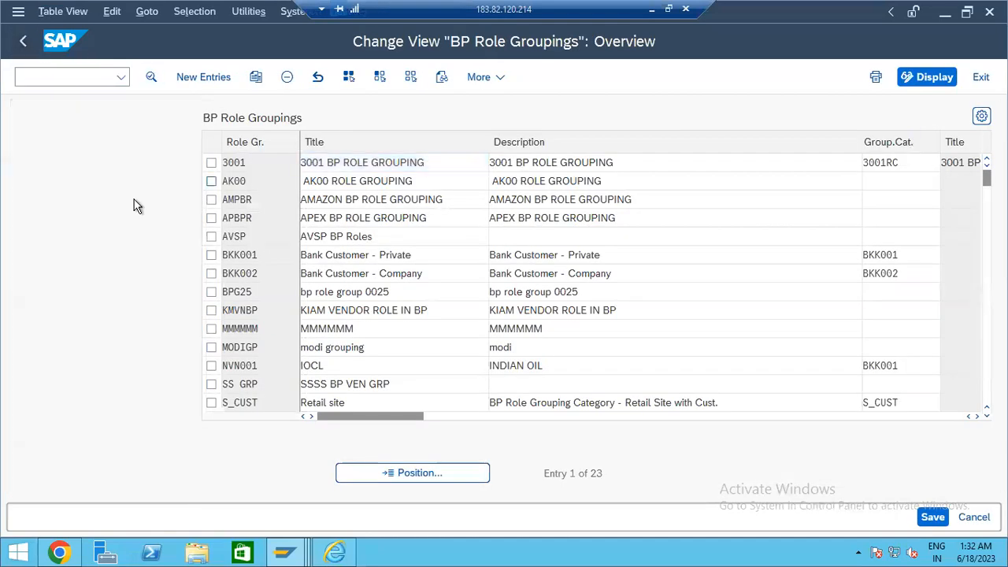
{"action": "left_click", "coordinate": [144, 265]}
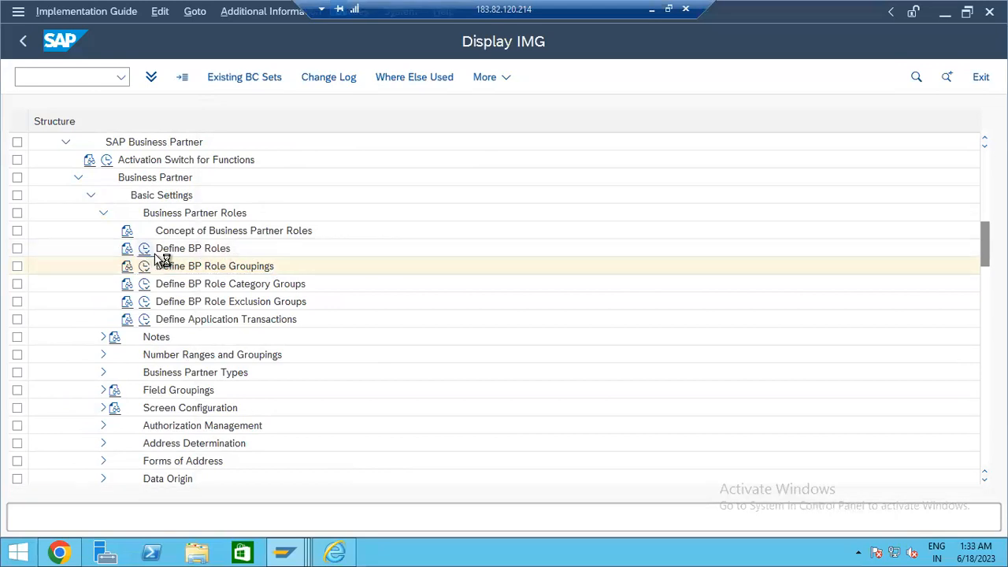
{"action": "scroll", "coordinate": [409, 236], "scroll_direction": "down", "scroll_amount": 1}
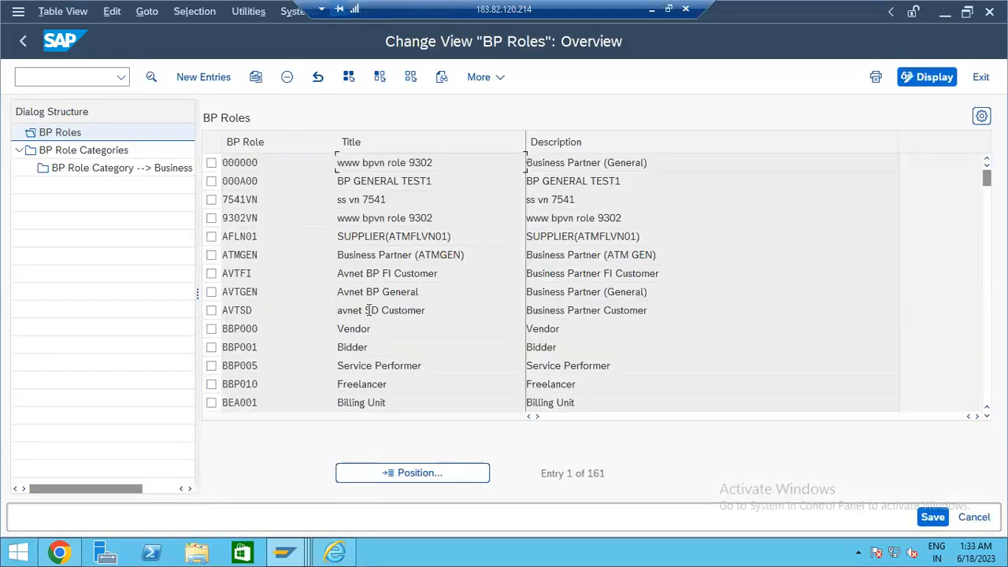
{"action": "scroll", "coordinate": [293, 284], "scroll_direction": "up", "scroll_amount": 1}
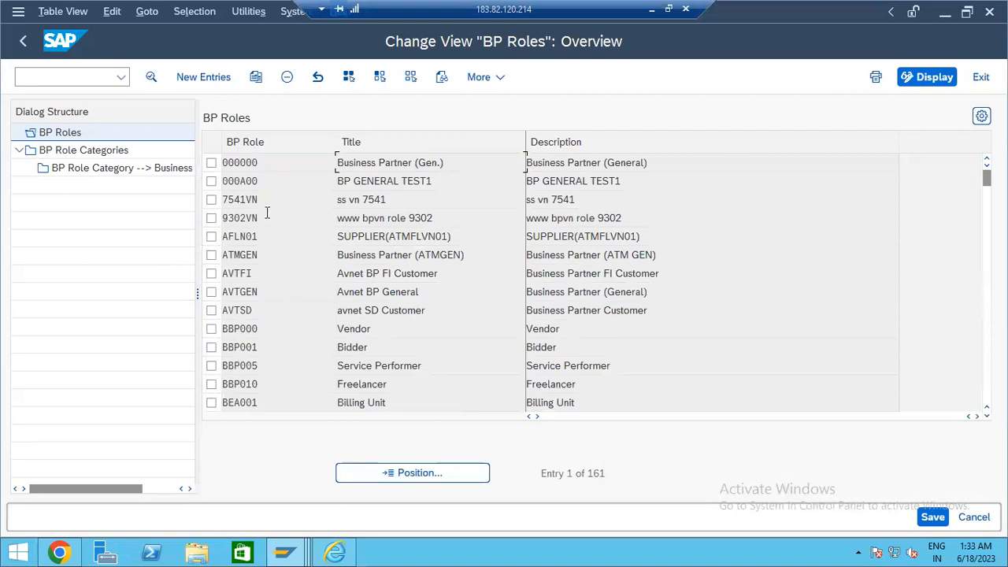
{"action": "left_click_drag", "start_coordinate": [268, 164], "coordinate": [214, 162]}
{"action": "scroll", "coordinate": [373, 262], "scroll_direction": "down", "scroll_amount": 1}
{"action": "scroll", "coordinate": [296, 307], "scroll_direction": "down", "scroll_amount": 3}
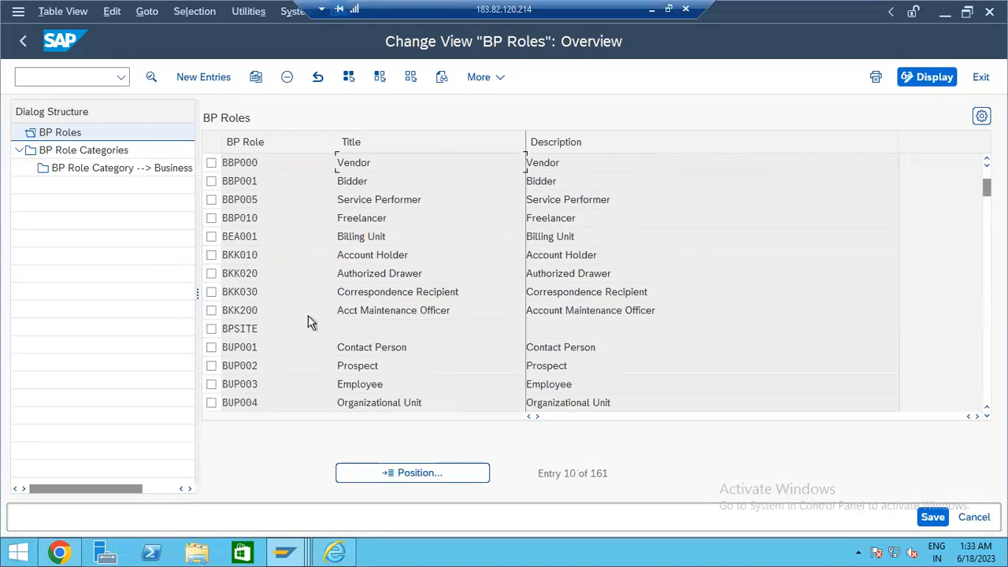
{"action": "scroll", "coordinate": [309, 317], "scroll_direction": "down", "scroll_amount": 3}
{"action": "scroll", "coordinate": [314, 308], "scroll_direction": "down", "scroll_amount": 5}
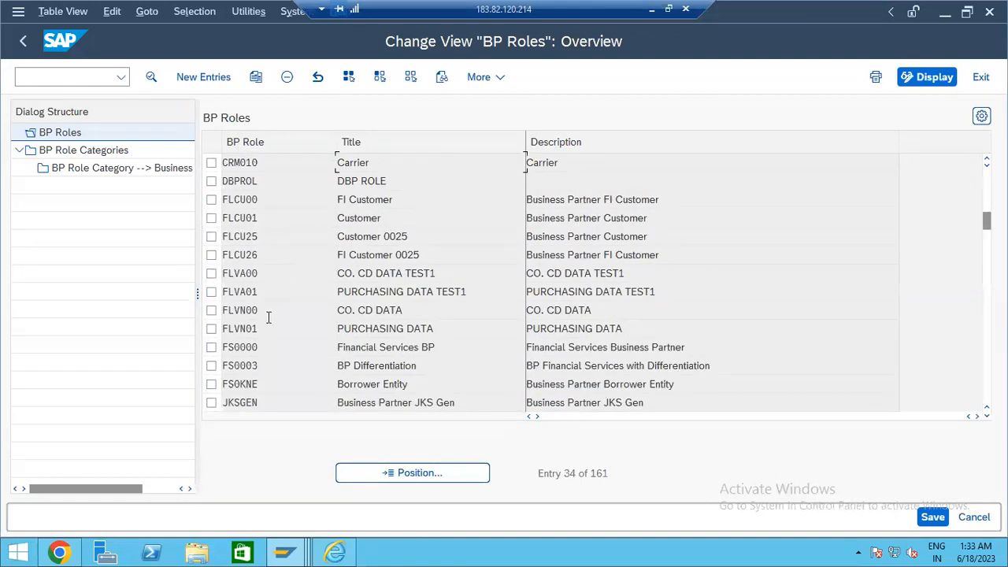
- Inspect the FLVN00 'CO. CD DATA', FLVN01 and FLCU00/FLCU01 role entries and titles
{"action": "left_click_drag", "start_coordinate": [267, 314], "coordinate": [189, 316]}
{"action": "left_click_drag", "start_coordinate": [406, 311], "coordinate": [330, 303]}
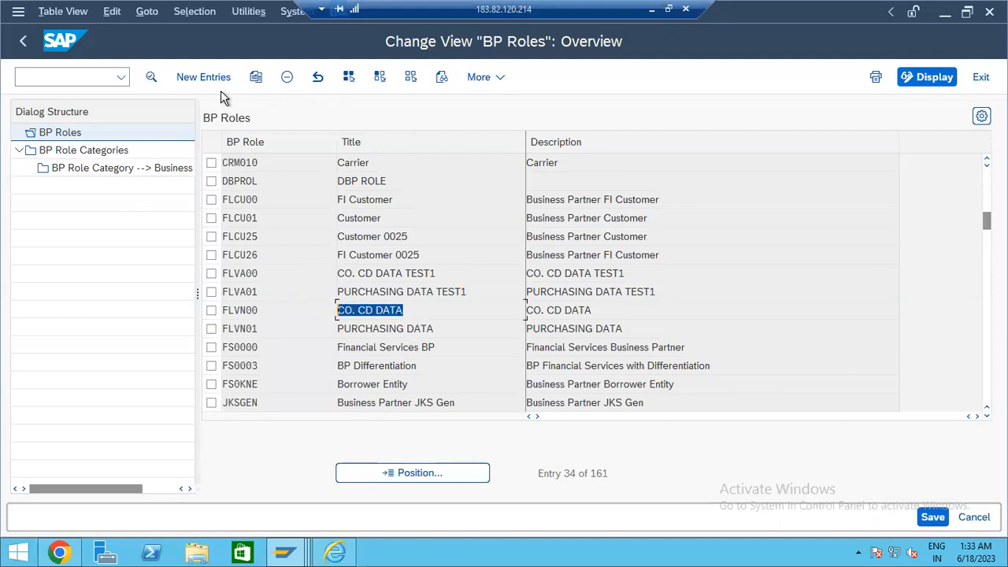
{"action": "left_click", "coordinate": [418, 314]}
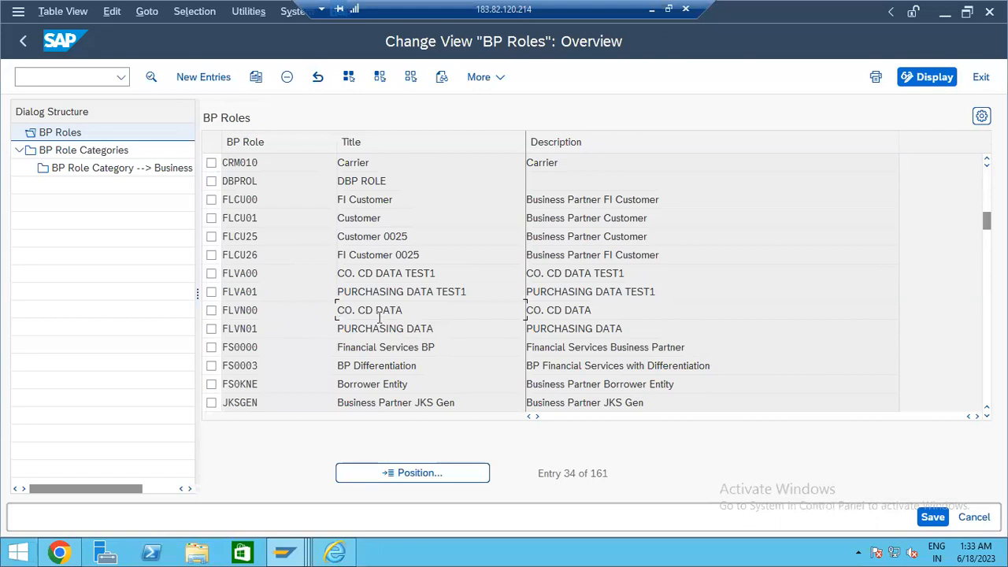
{"action": "left_click_drag", "start_coordinate": [377, 310], "coordinate": [190, 331]}
{"action": "left_click", "coordinate": [257, 329]}
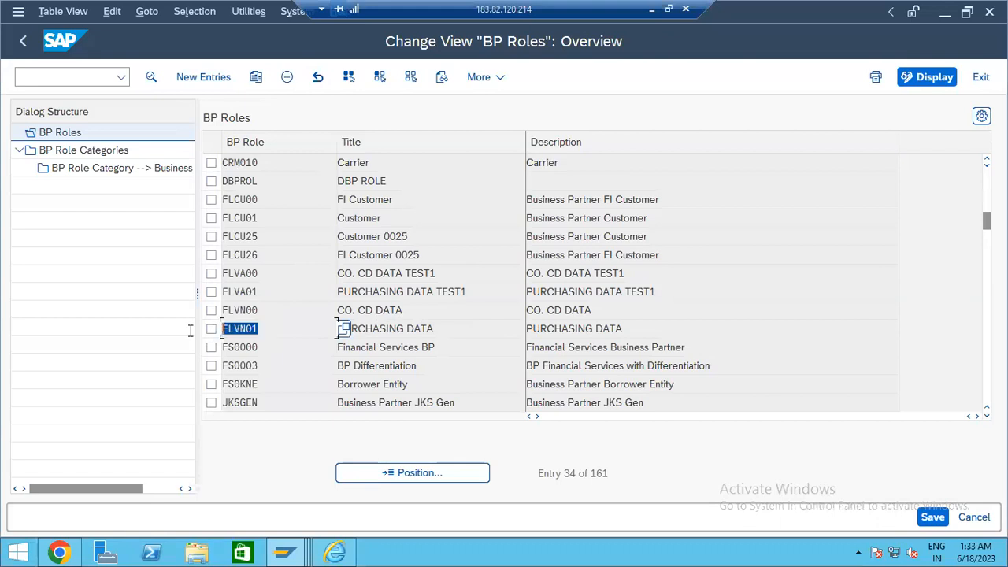
{"action": "left_click", "coordinate": [467, 329]}
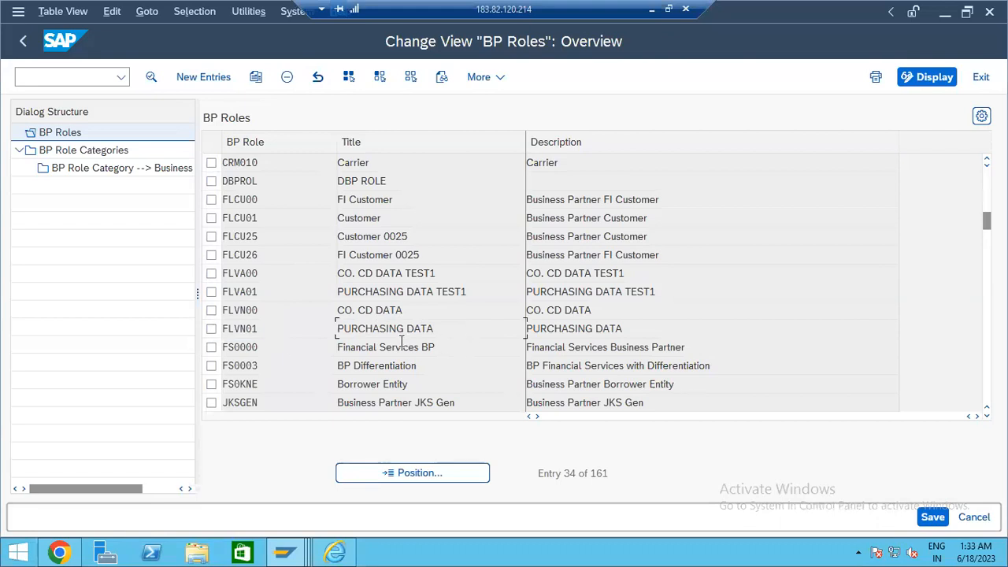
{"action": "left_click_drag", "start_coordinate": [260, 217], "coordinate": [198, 214]}
{"action": "left_click", "coordinate": [269, 200]}
{"action": "left_click", "coordinate": [386, 213]}
{"action": "scroll", "coordinate": [263, 233], "scroll_direction": "up", "scroll_amount": 1}
- With FLVN00 marked, view BP Role Categories and their partner assignments, then return to the IMG tree
{"action": "left_click", "coordinate": [212, 366]}
{"action": "double_click", "coordinate": [96, 153]}
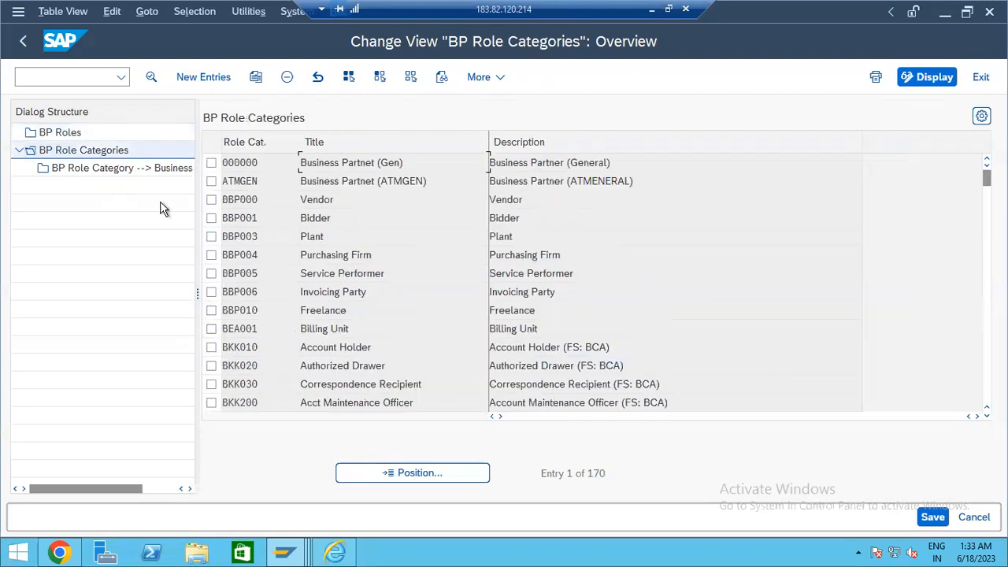
{"action": "left_click", "coordinate": [113, 171]}
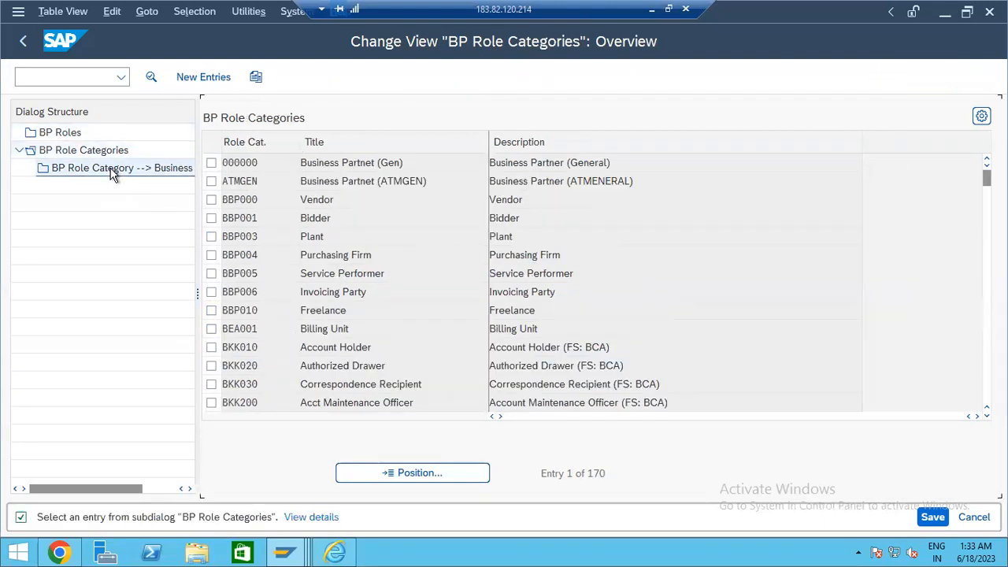
{"action": "left_click", "coordinate": [24, 43]}
{"action": "left_click", "coordinate": [23, 46]}
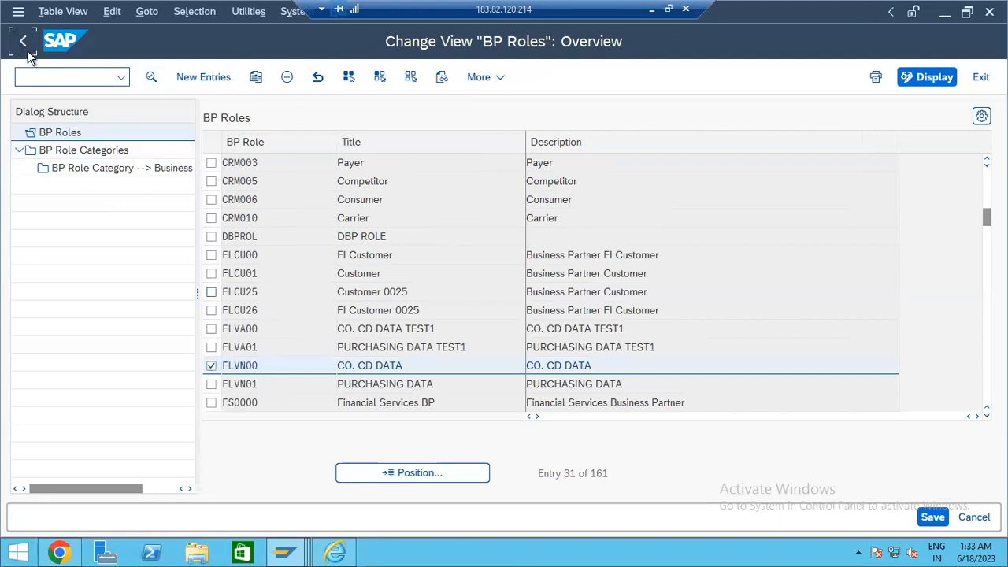
{"action": "left_click", "coordinate": [27, 48]}
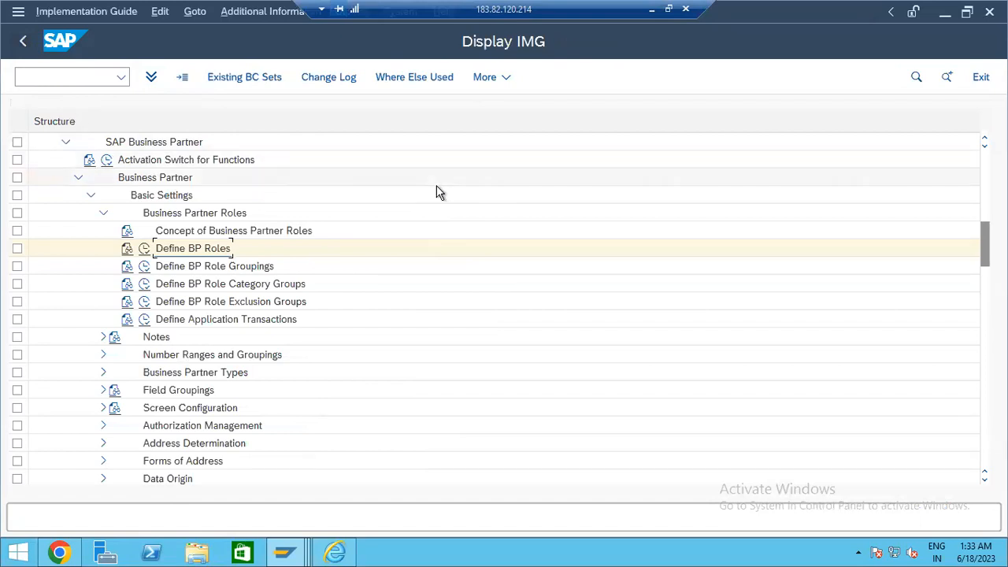
{"action": "left_click", "coordinate": [233, 269]}
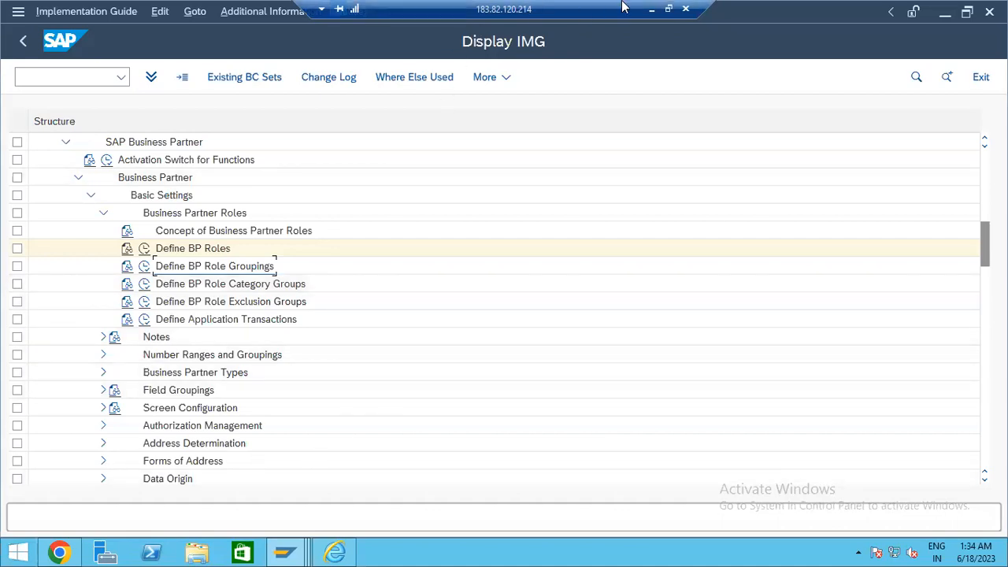
- In the Word notes, add lines 'BP ---------- 1 1000' and 'Vendor number ---- 1001 9999'
{"action": "left_click", "coordinate": [653, 14]}
{"action": "type", "text": "]"}
{"action": "key", "text": "Return"}
{"action": "key", "text": "Return"}
{"action": "key", "text": "Return"}
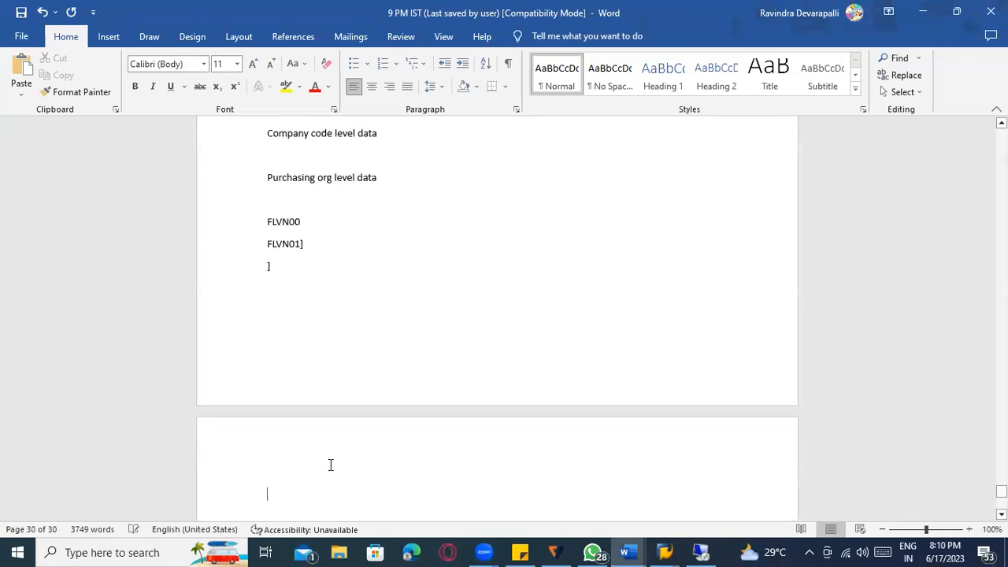
{"action": "type", "text": "BP -"}
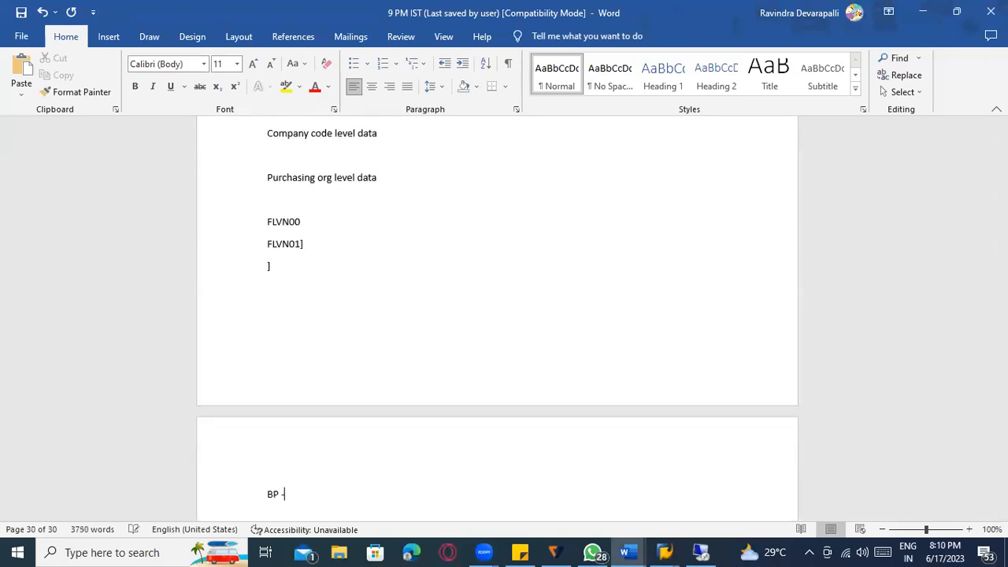
{"action": "type", "text": "--------- 1   1000"}
{"action": "key", "text": "Return"}
{"action": "scroll", "coordinate": [331, 465], "scroll_direction": "down", "scroll_amount": 3}
{"action": "type", "text": "Vendor number ---- 1001   9999"}
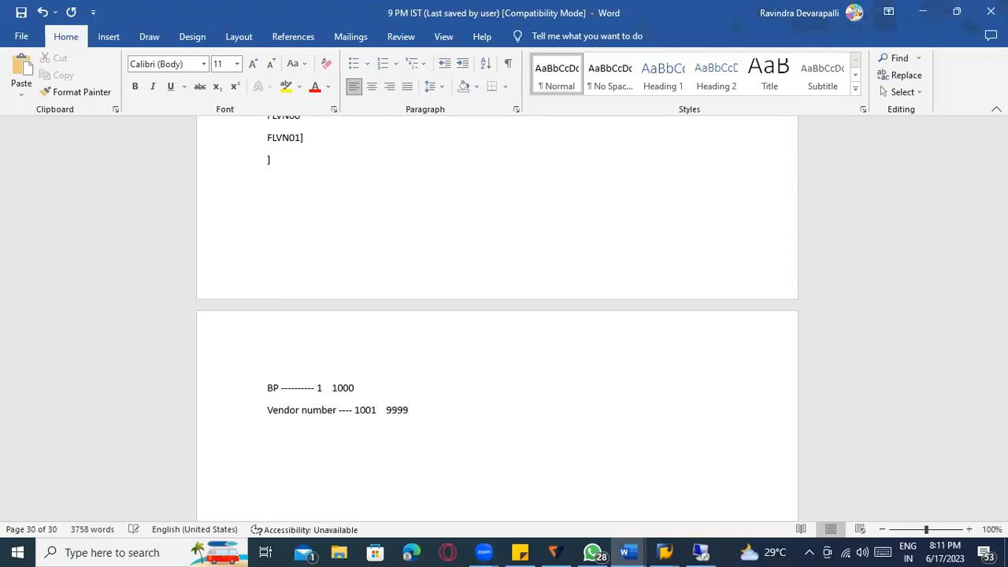
- Correct the vendor number range to 1 1000
{"action": "left_click_drag", "start_coordinate": [365, 413], "coordinate": [239, 400]}
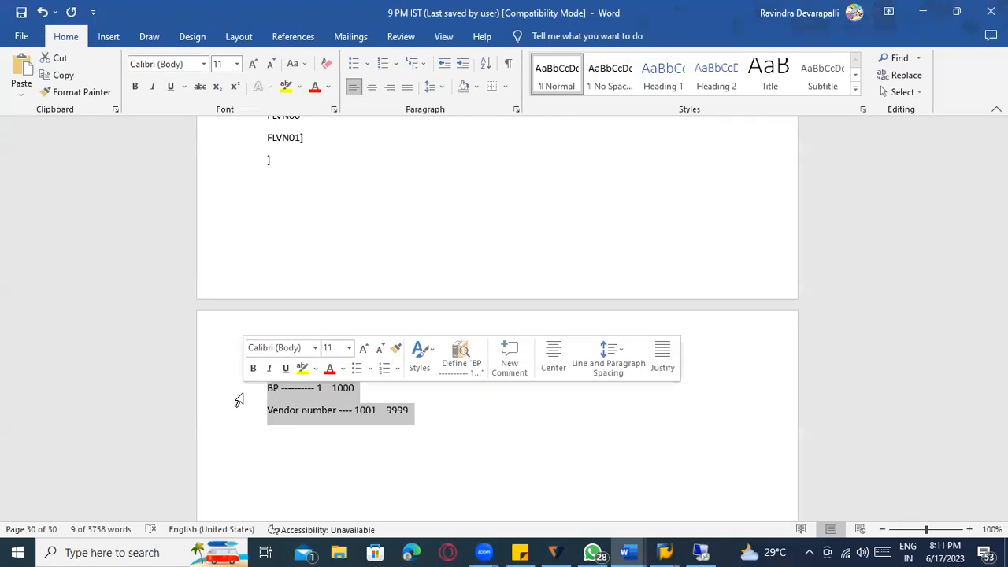
{"action": "left_click", "coordinate": [283, 390]}
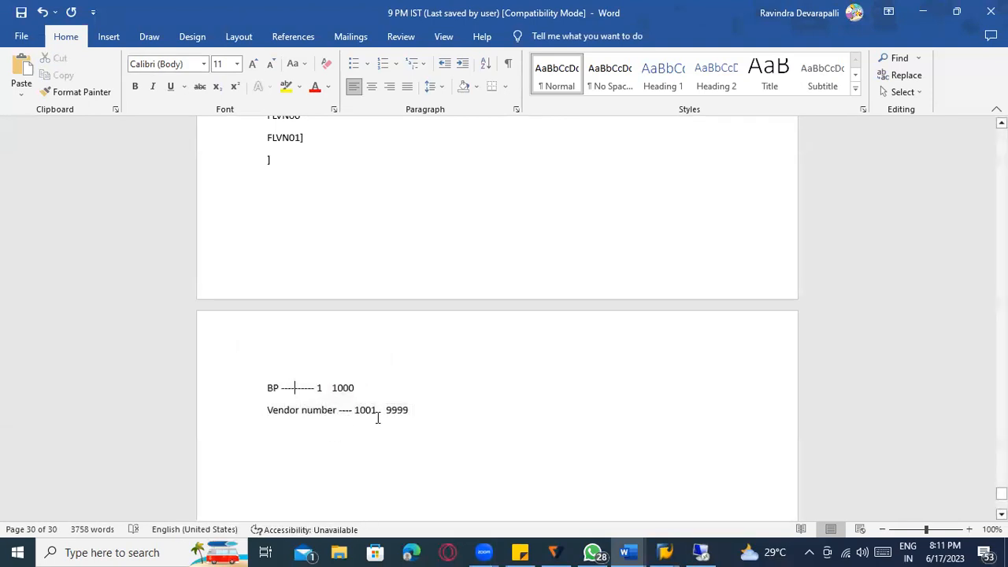
{"action": "left_click_drag", "start_coordinate": [361, 407], "coordinate": [411, 417]}
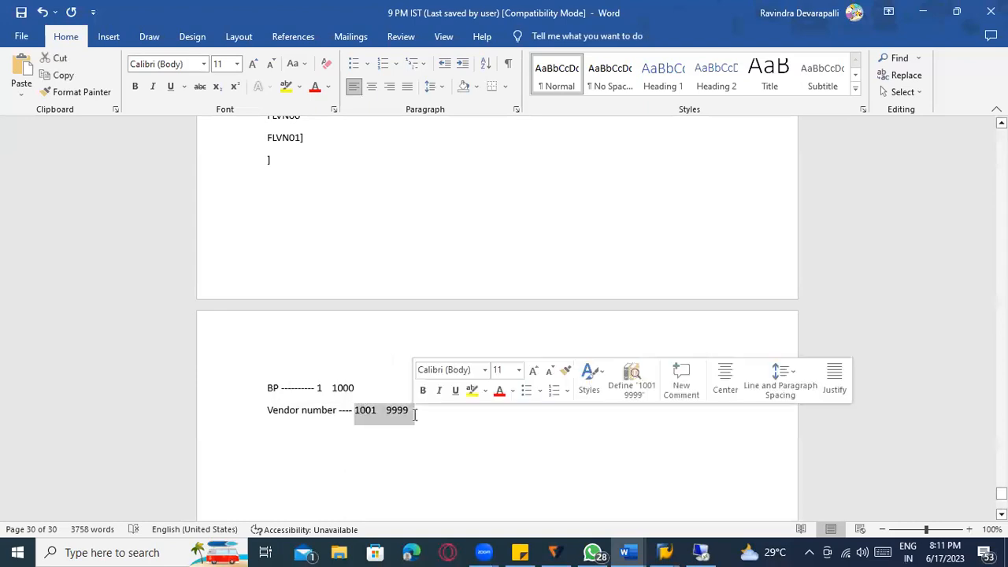
{"action": "key", "text": "BackSpace"}
{"action": "type", "text": "100000"}
{"action": "key", "text": "BackSpace"}
{"action": "key", "text": "BackSpace"}
{"action": "key", "text": "BackSpace"}
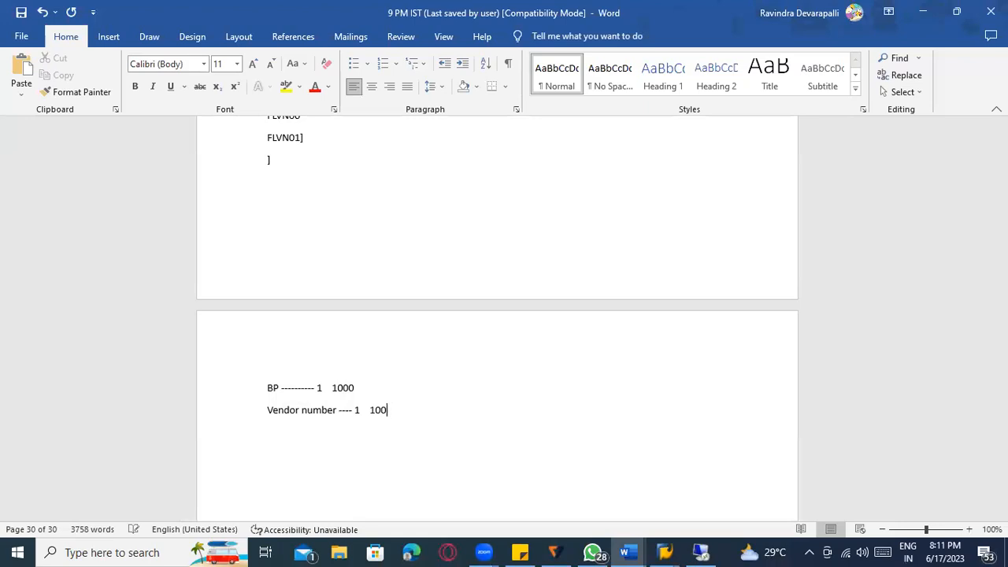
{"action": "type", "text": "0"}
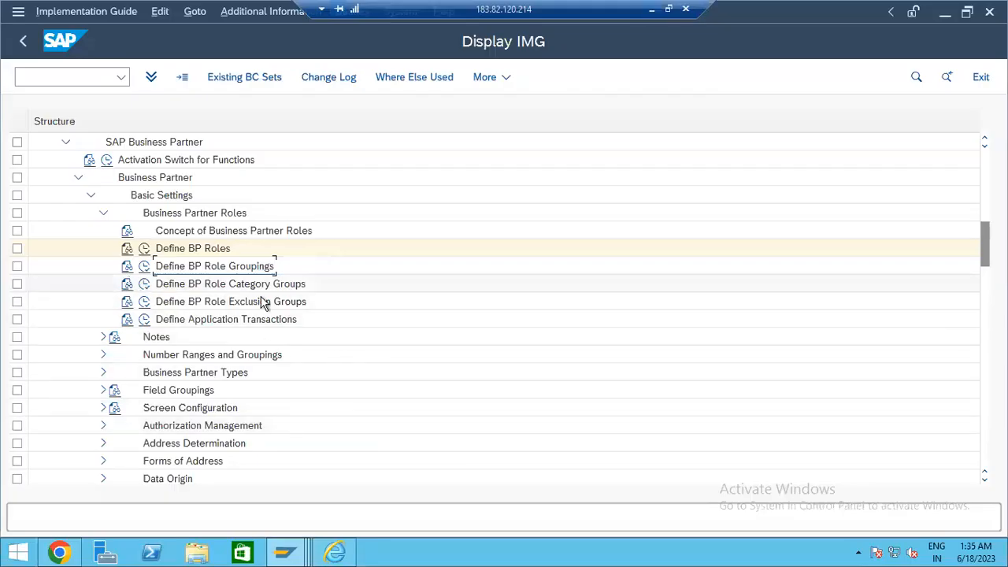
- Run Define Number Ranges and view the BU_PARTNER number range intervals
{"action": "scroll", "coordinate": [283, 331], "scroll_direction": "down", "scroll_amount": 1}
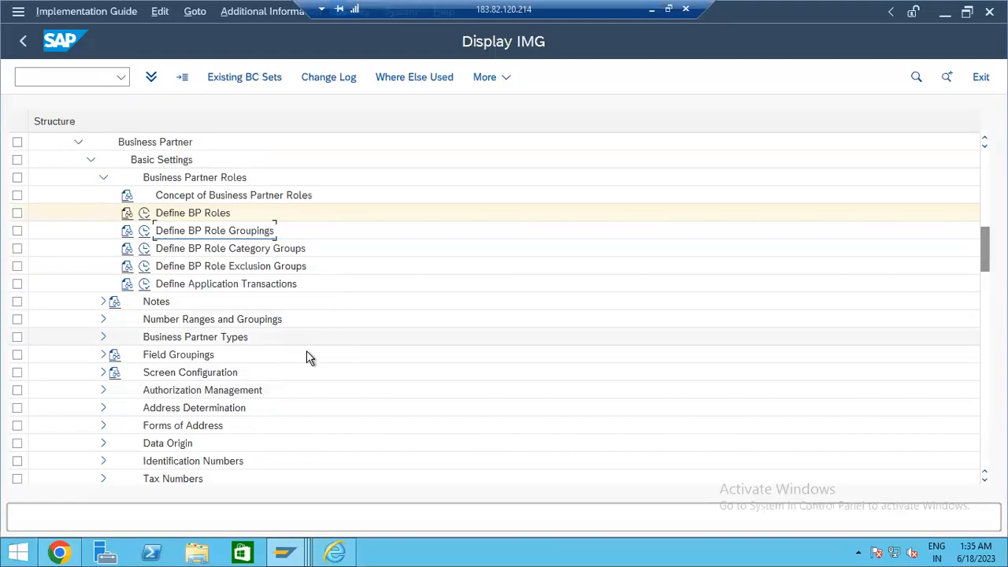
{"action": "left_click", "coordinate": [102, 319]}
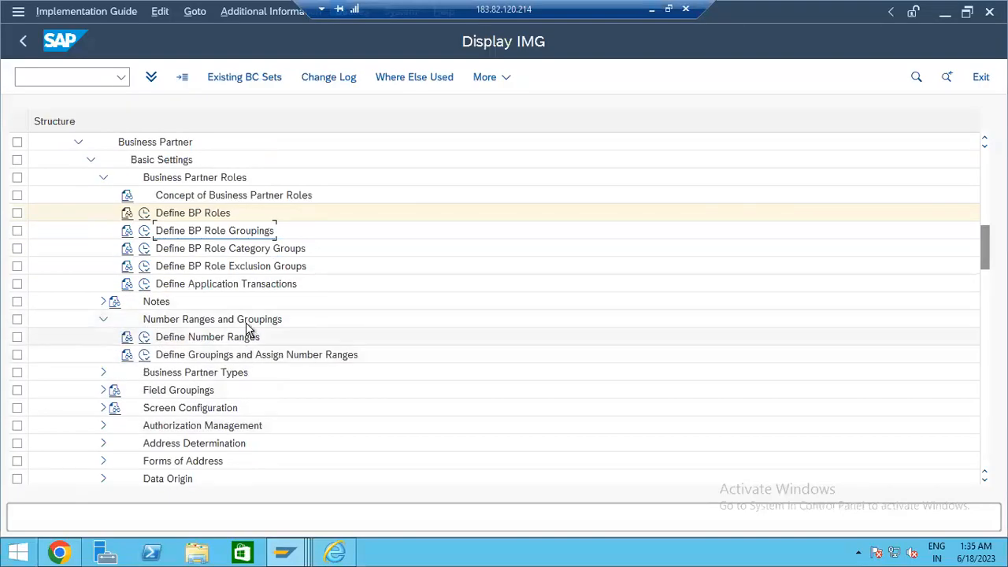
{"action": "left_click", "coordinate": [143, 337]}
{"action": "left_click", "coordinate": [78, 166]}
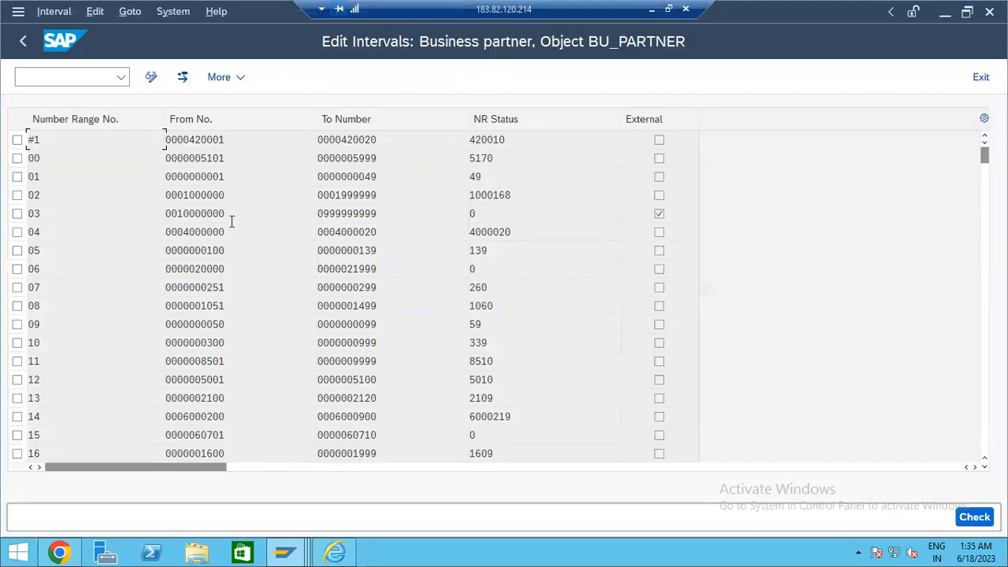
{"action": "scroll", "coordinate": [235, 331], "scroll_direction": "down", "scroll_amount": 1}
{"action": "left_click", "coordinate": [22, 44]}
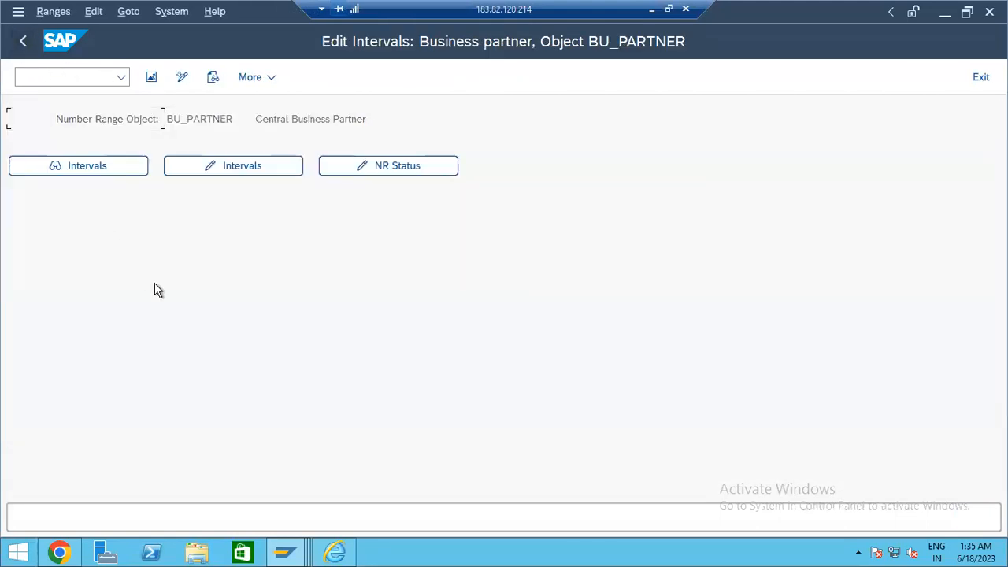
{"action": "left_click", "coordinate": [23, 43]}
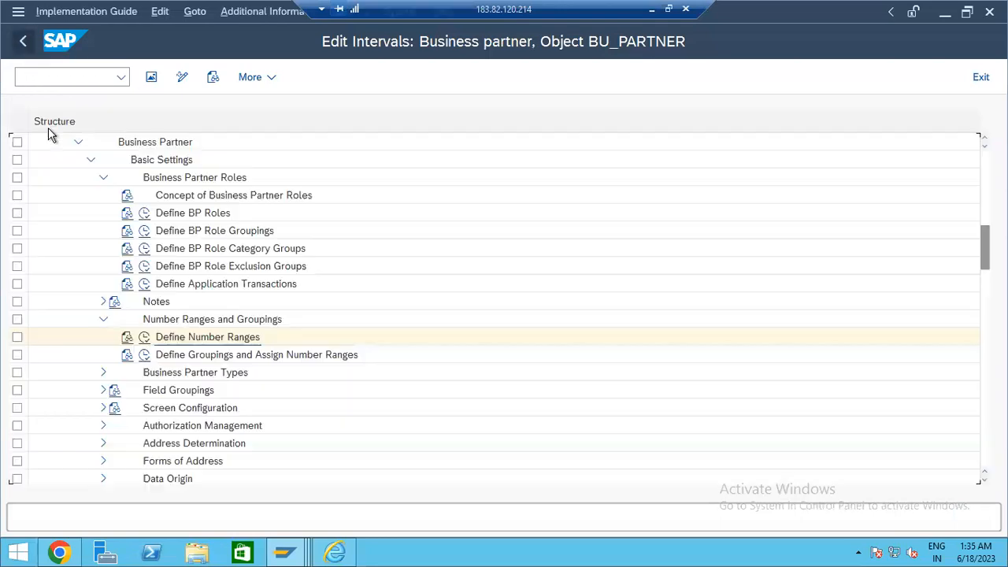
- Check the number ranges of groupings 2002, 93BP, AA00 and AJ26 in Define Groupings and Assign Number Ranges
{"action": "left_click", "coordinate": [144, 355]}
{"action": "scroll", "coordinate": [109, 201], "scroll_direction": "down", "scroll_amount": 6}
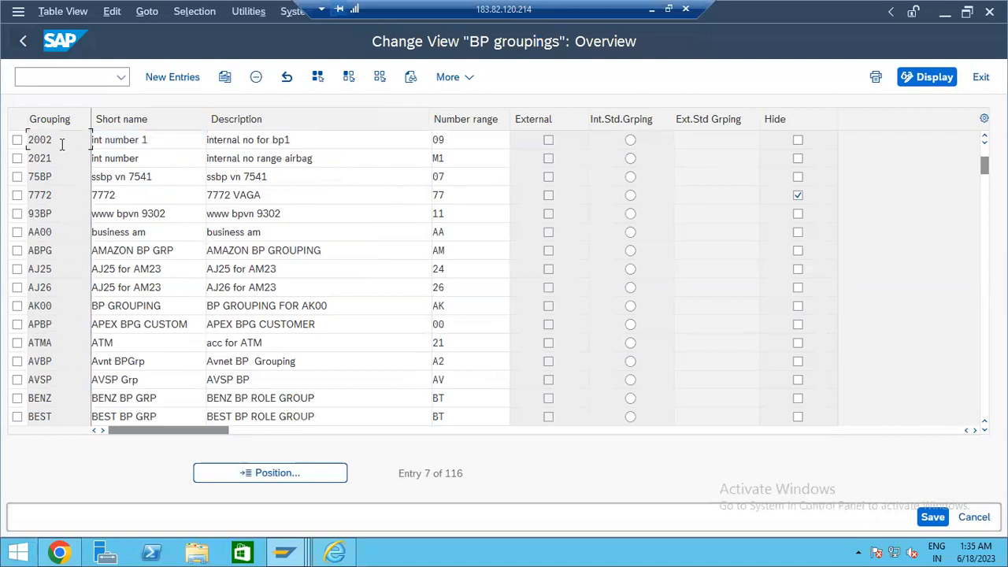
{"action": "left_click", "coordinate": [485, 140]}
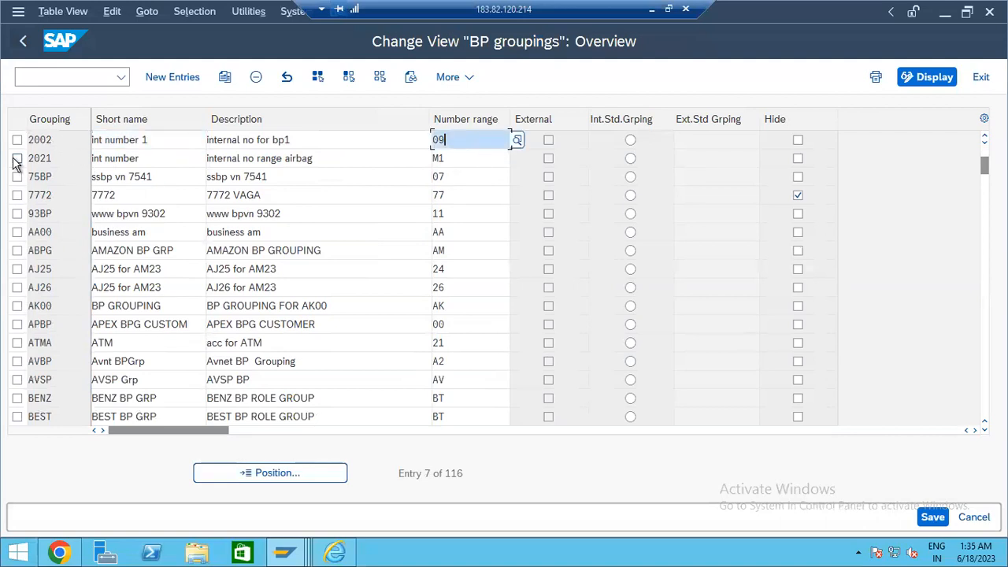
{"action": "left_click", "coordinate": [453, 213]}
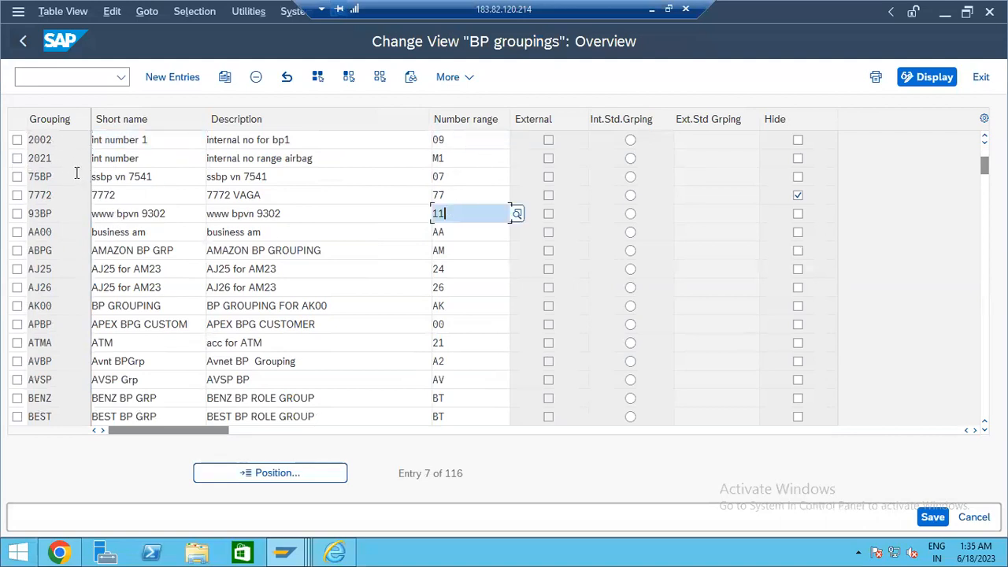
{"action": "left_click", "coordinate": [470, 230]}
{"action": "left_click", "coordinate": [468, 286]}
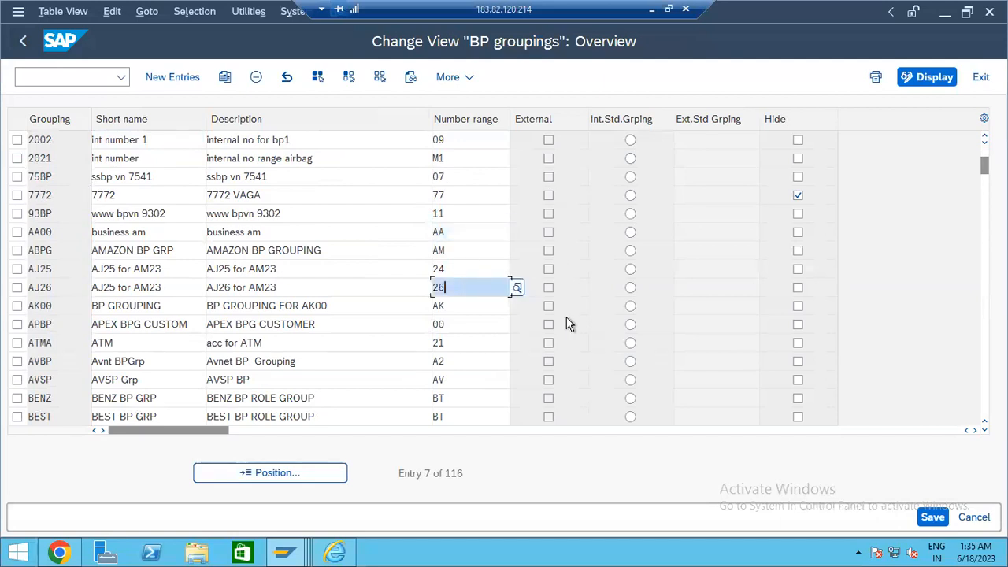
{"action": "left_click", "coordinate": [23, 41]}
{"action": "scroll", "coordinate": [333, 352], "scroll_direction": "down", "scroll_amount": 3}
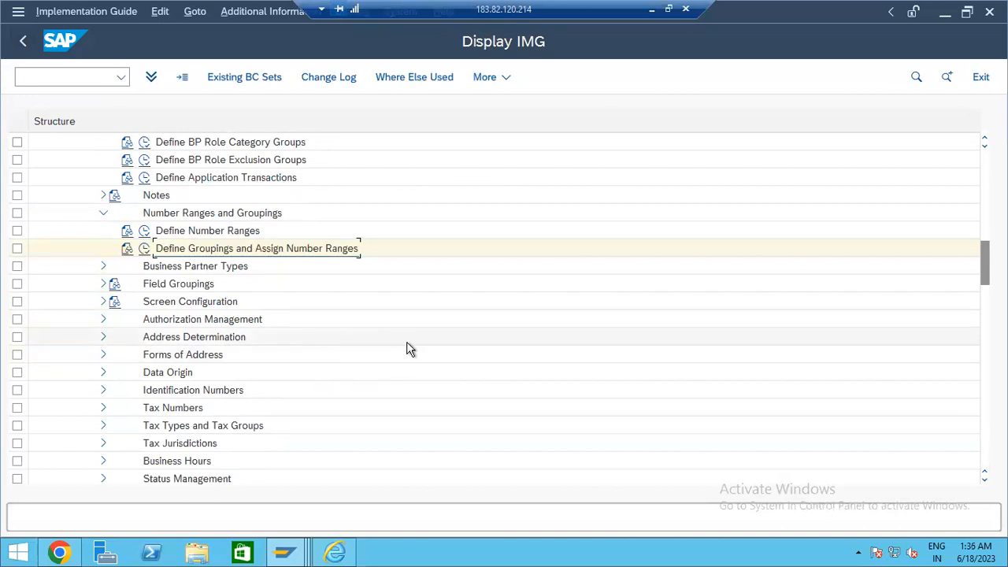
- Expand Master Data Synchronization and Customer/Vendor Integration in the IMG
{"action": "scroll", "coordinate": [408, 351], "scroll_direction": "down", "scroll_amount": 1}
{"action": "scroll", "coordinate": [408, 360], "scroll_direction": "down", "scroll_amount": 3}
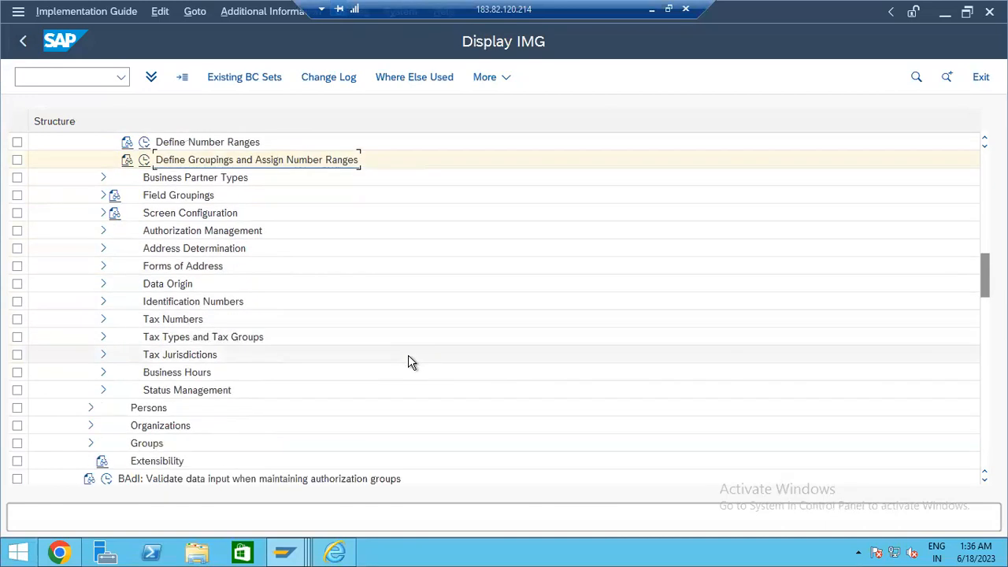
{"action": "scroll", "coordinate": [409, 355], "scroll_direction": "down", "scroll_amount": 3}
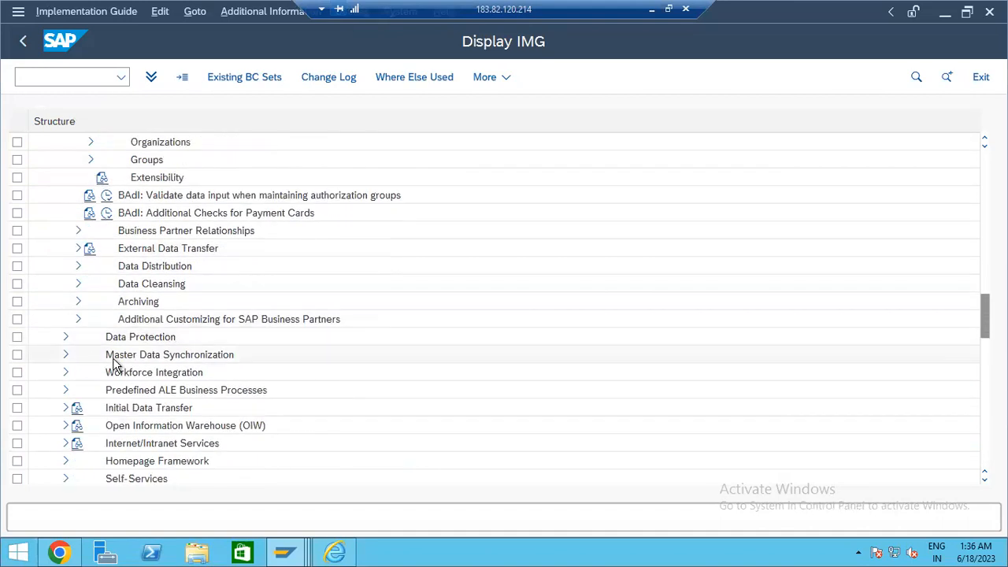
{"action": "left_click", "coordinate": [66, 356]}
{"action": "scroll", "coordinate": [219, 355], "scroll_direction": "down", "scroll_amount": 1}
{"action": "scroll", "coordinate": [236, 346], "scroll_direction": "down", "scroll_amount": 2}
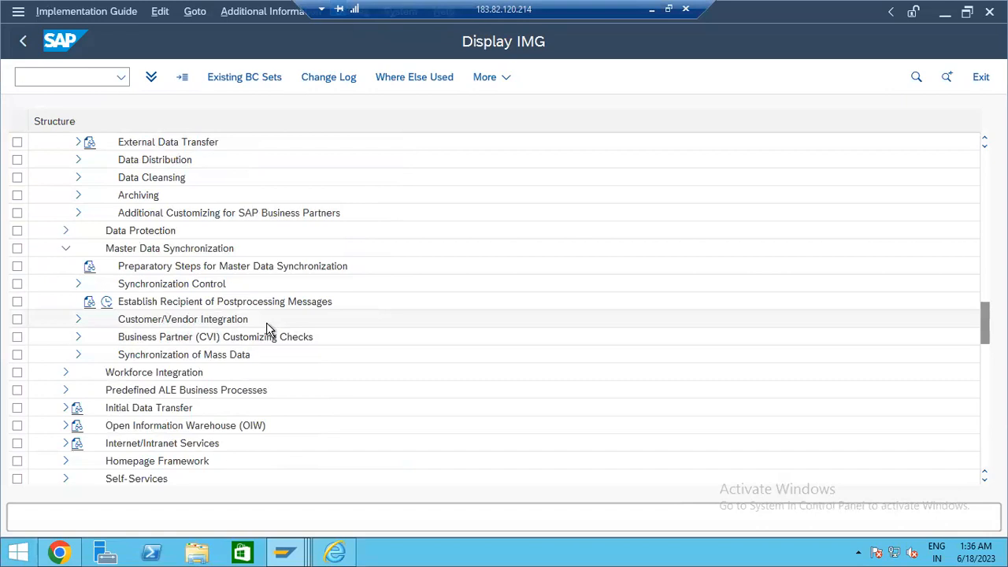
{"action": "scroll", "coordinate": [168, 355], "scroll_direction": "down", "scroll_amount": 2}
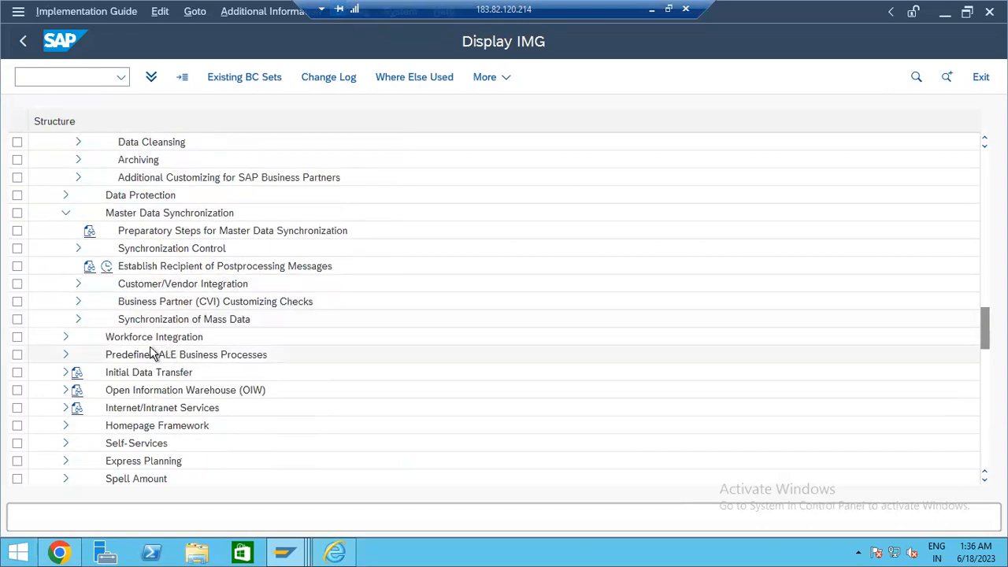
{"action": "left_click", "coordinate": [78, 284]}
- Expand Business Partner Settings > Settings for Vendor Integration and mark the BP-to-vendor role category activity
{"action": "scroll", "coordinate": [237, 315], "scroll_direction": "down", "scroll_amount": 1}
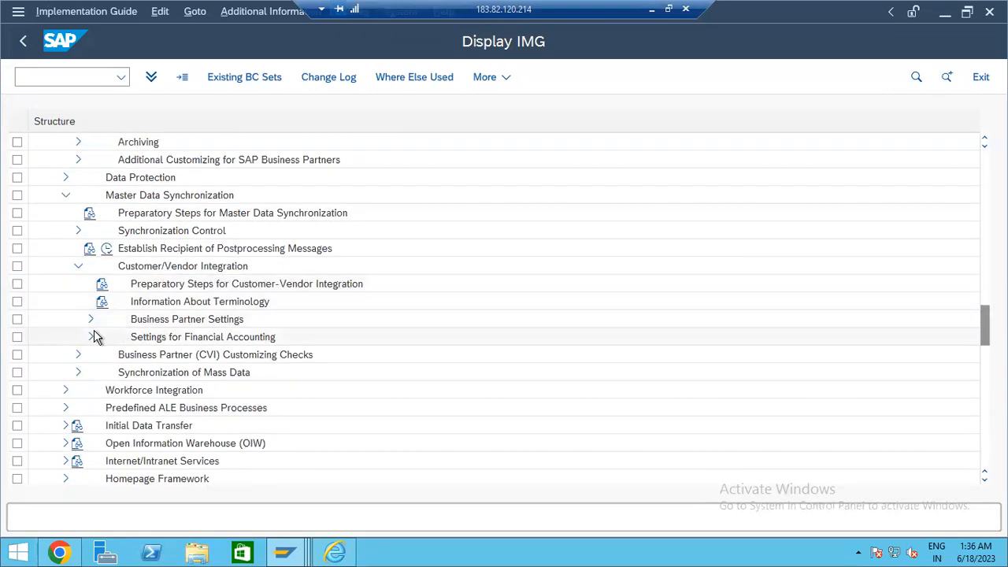
{"action": "left_click", "coordinate": [90, 319]}
{"action": "scroll", "coordinate": [231, 338], "scroll_direction": "down", "scroll_amount": 3}
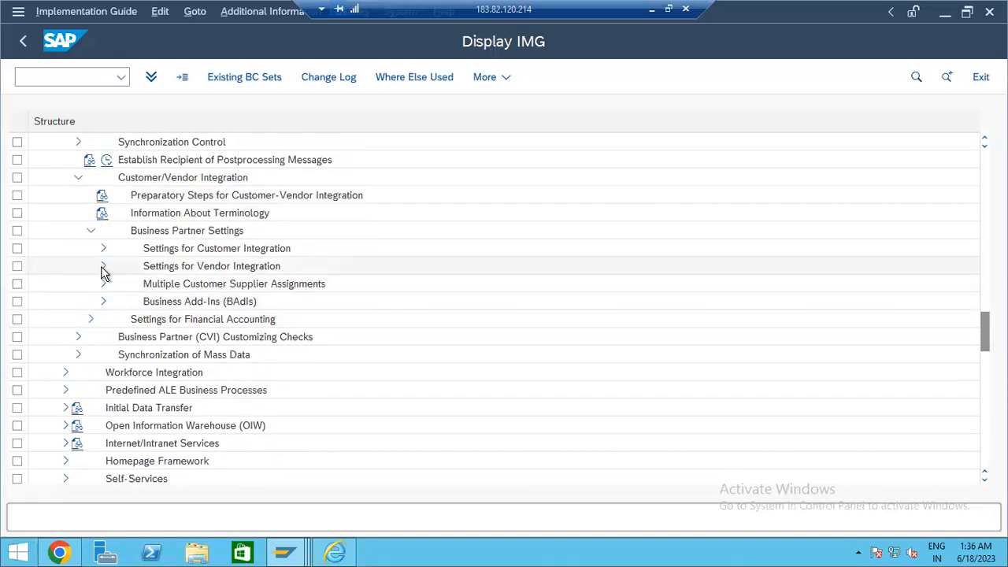
{"action": "left_click", "coordinate": [103, 267]}
{"action": "left_click", "coordinate": [268, 288]}
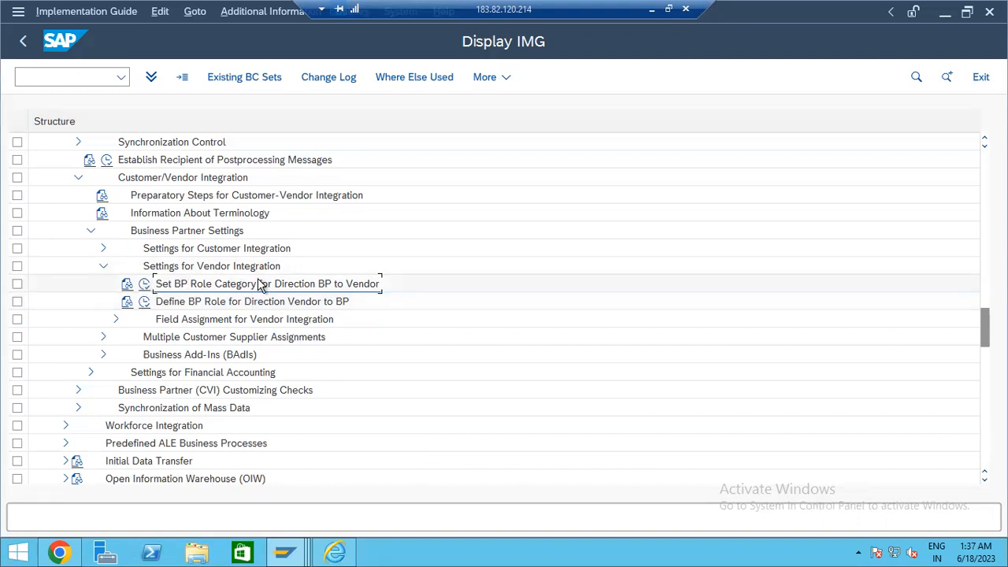
{"action": "left_click", "coordinate": [103, 249]}
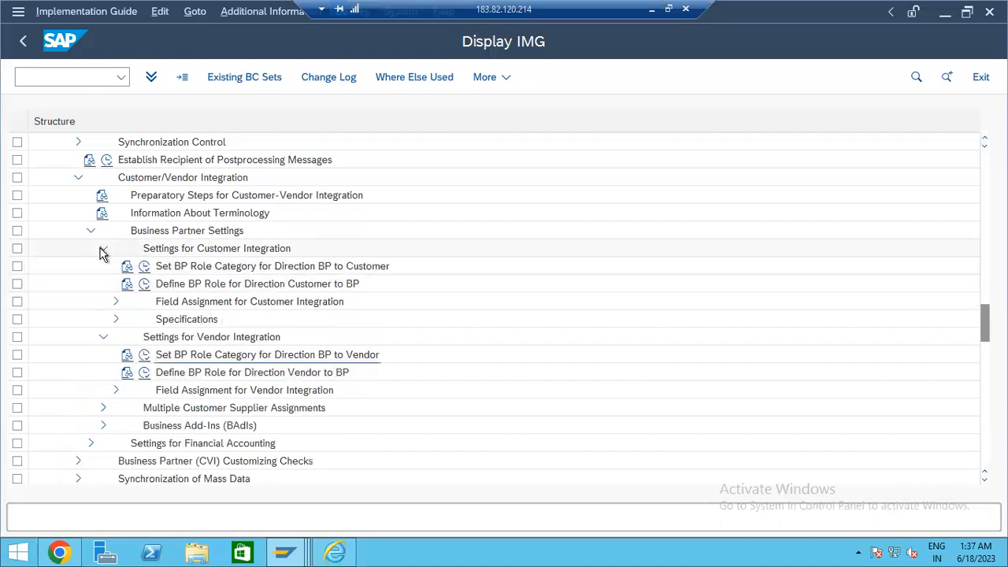
{"action": "left_click", "coordinate": [103, 249]}
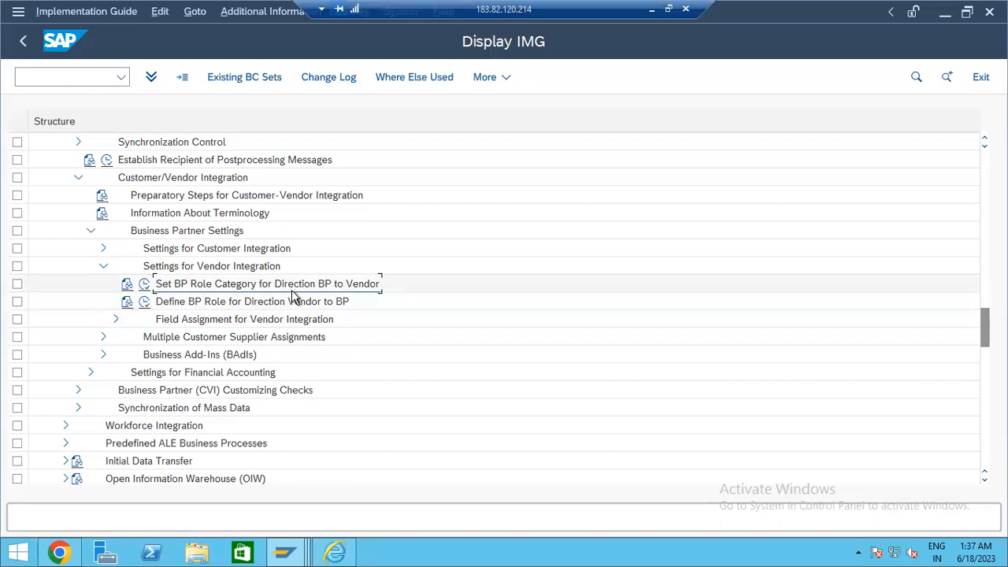
- Run the CVI customizing checks for BP -> Customer roles and groupings
{"action": "left_click", "coordinate": [73, 391]}
{"action": "left_click", "coordinate": [119, 407]}
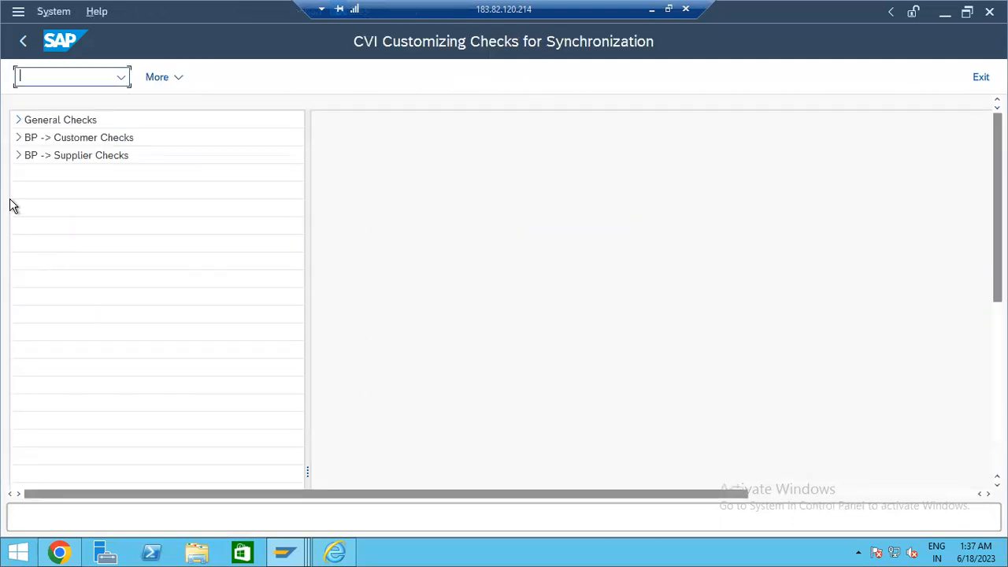
{"action": "left_click", "coordinate": [16, 138]}
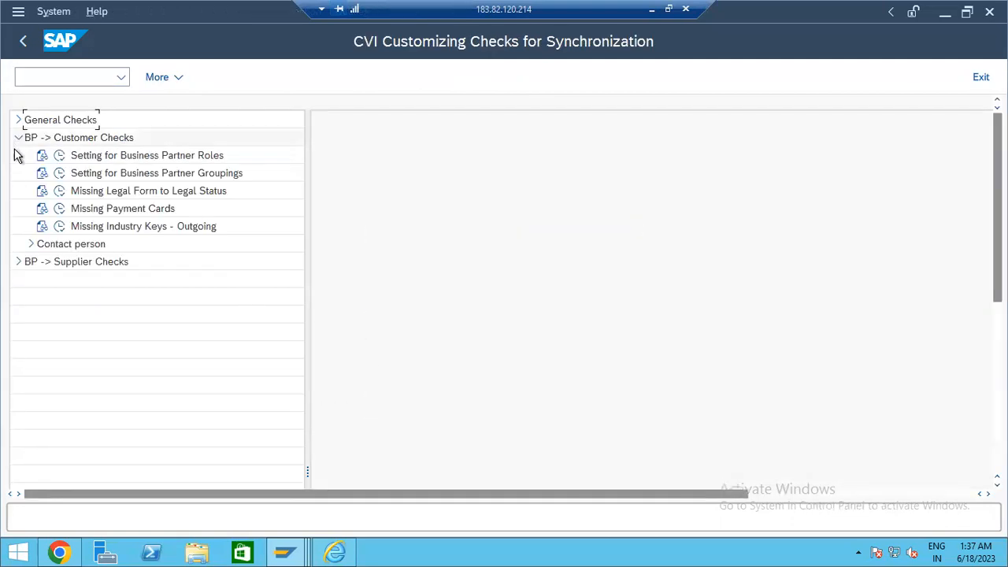
{"action": "left_click", "coordinate": [67, 157]}
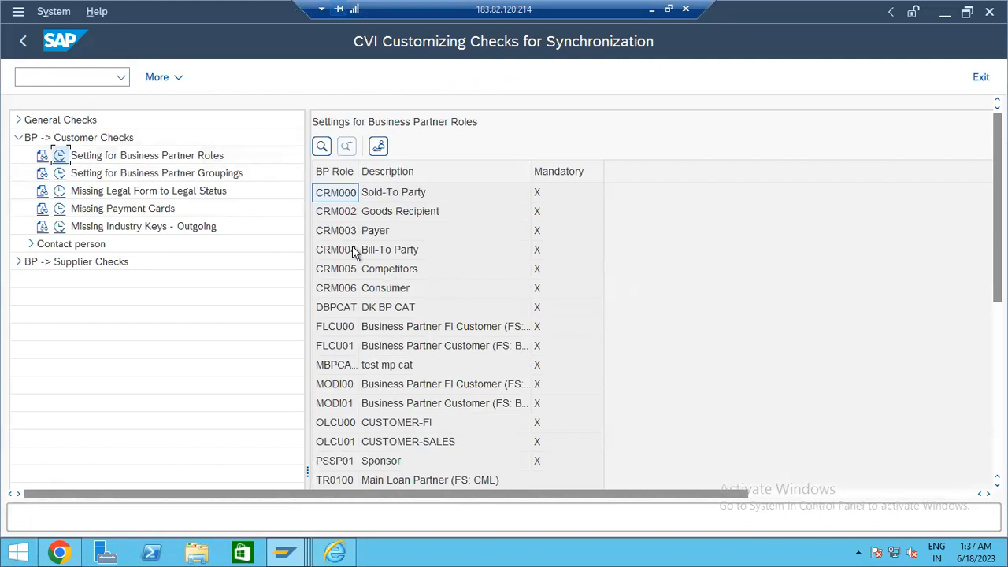
{"action": "left_click", "coordinate": [59, 173]}
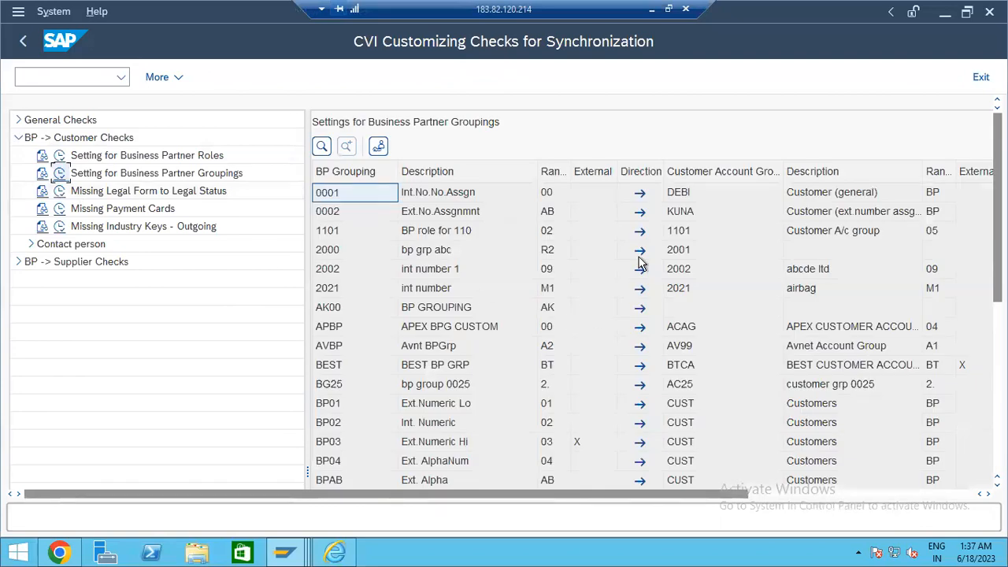
- Review grouping 0001 (DEBI) and BEST (customer group BTCA, range BT), then return to the IMG tree
{"action": "left_click", "coordinate": [731, 197]}
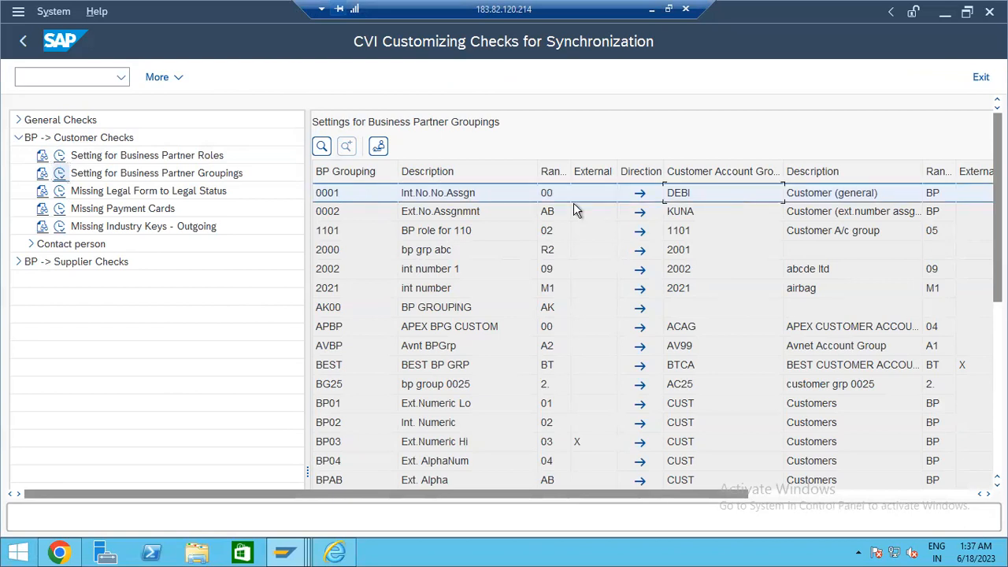
{"action": "left_click", "coordinate": [352, 192]}
{"action": "left_click", "coordinate": [697, 180]}
{"action": "left_click", "coordinate": [704, 197]}
{"action": "left_click_drag", "start_coordinate": [732, 495], "coordinate": [901, 497]}
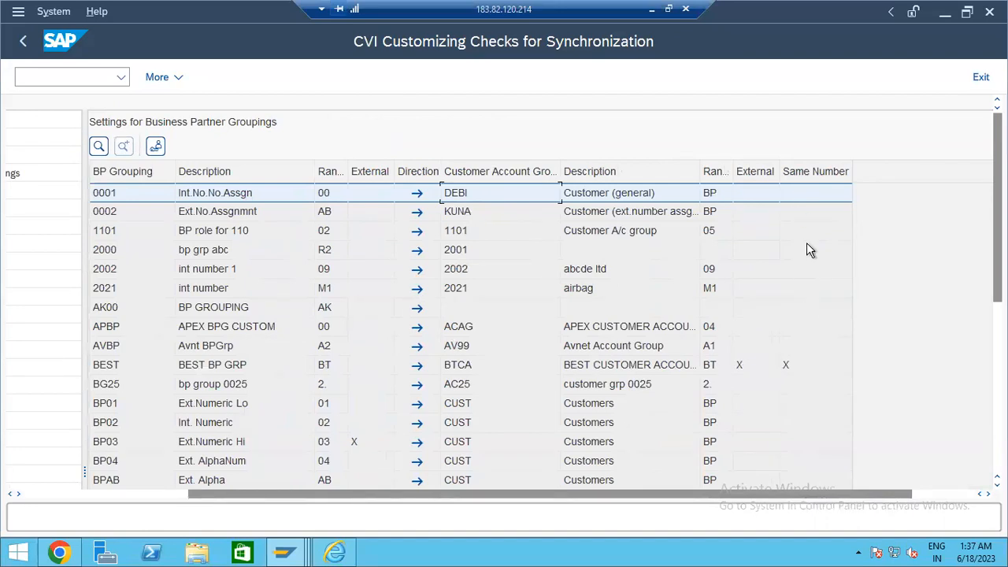
{"action": "left_click", "coordinate": [795, 366]}
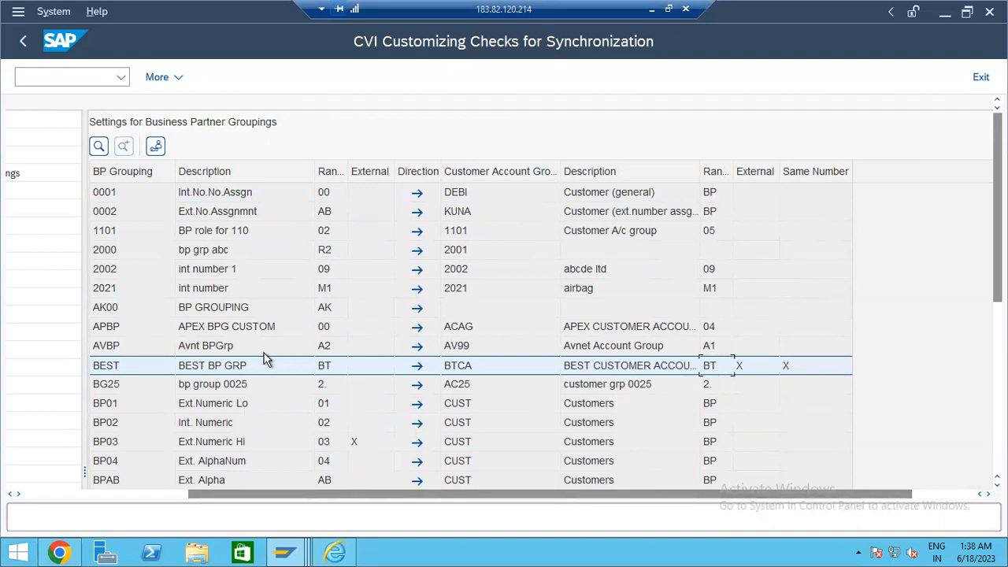
{"action": "left_click", "coordinate": [326, 366]}
{"action": "left_click", "coordinate": [164, 494]}
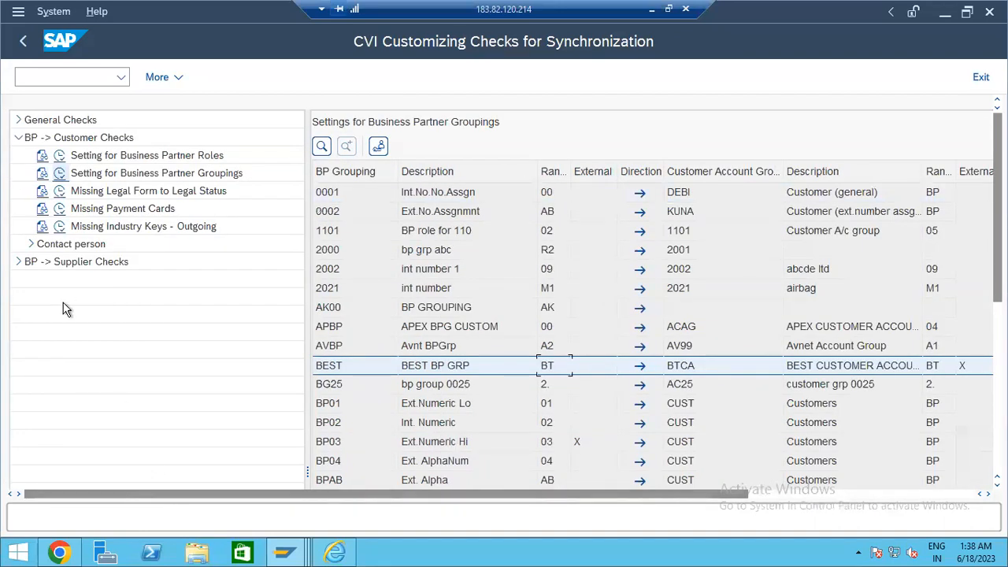
{"action": "left_click", "coordinate": [24, 42]}
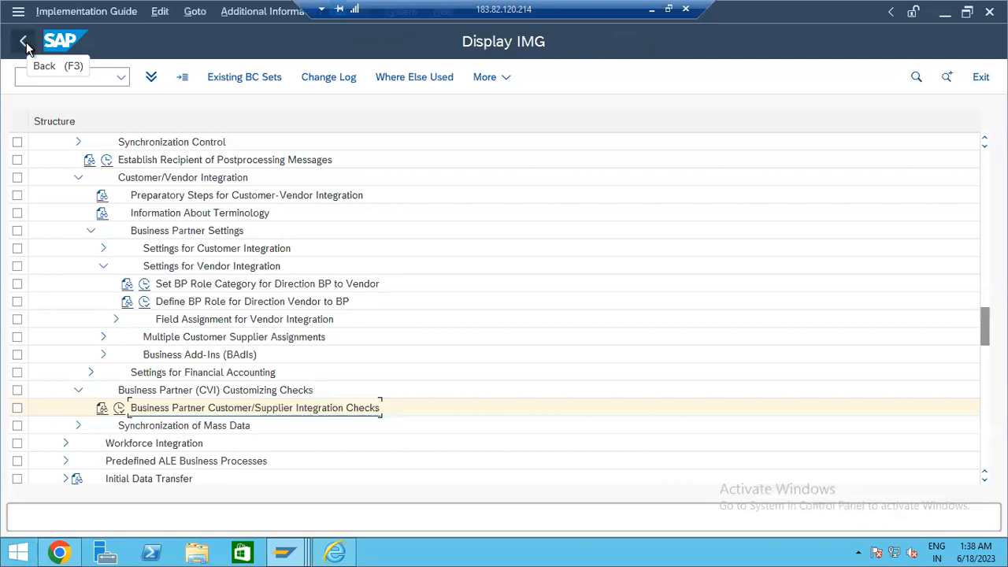
- Back out of the customizing project to SAP Easy Access and minimize the remote session
{"action": "left_click", "coordinate": [24, 43]}
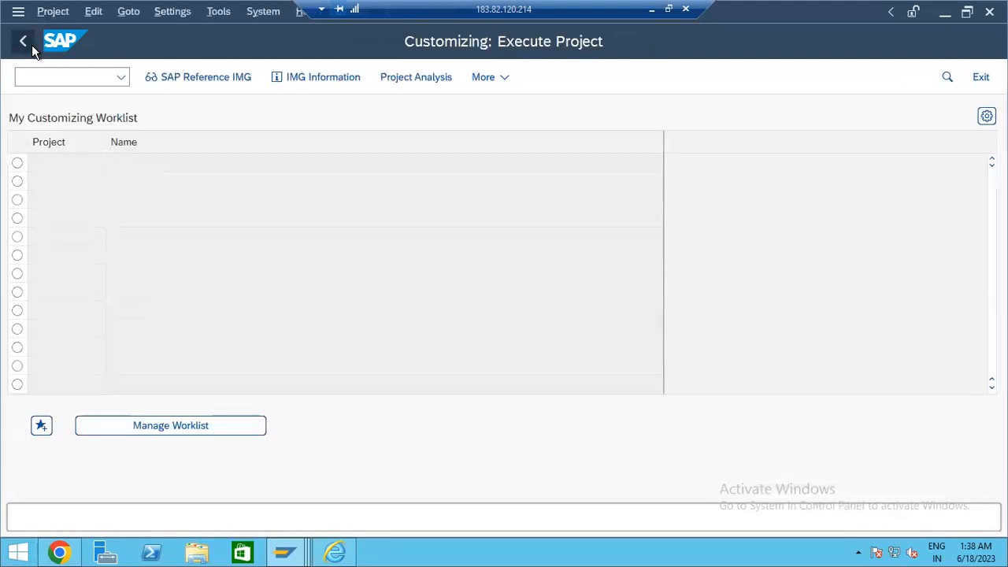
{"action": "left_click", "coordinate": [31, 45]}
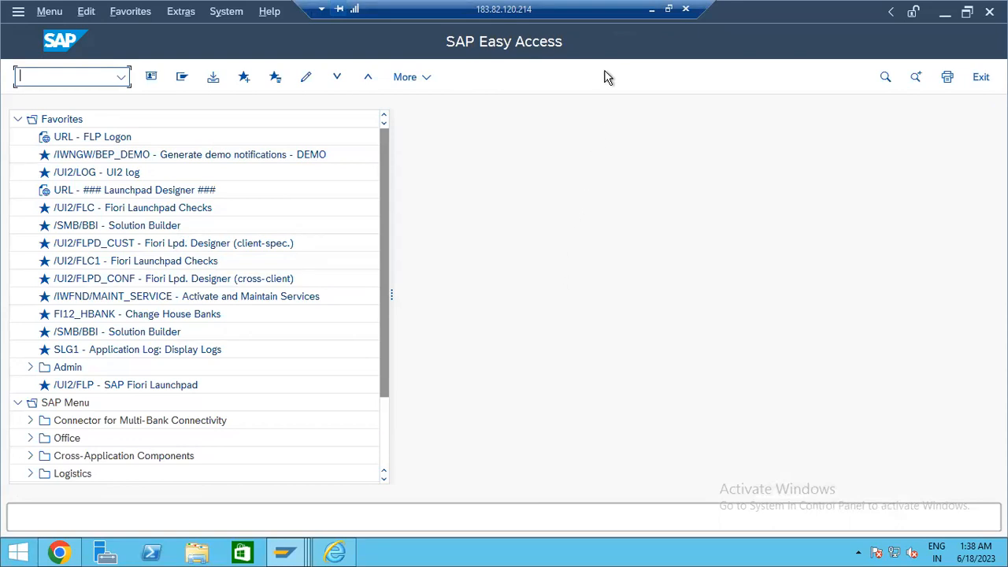
{"action": "left_click", "coordinate": [650, 9]}
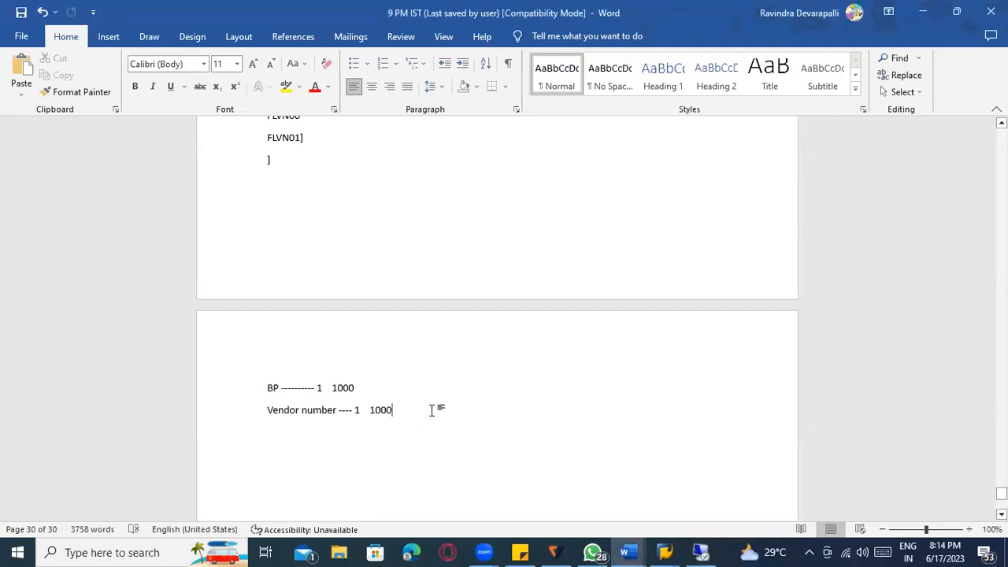
- Switch from the Word notes back to the remote SAP Easy Access session
{"action": "key", "text": "alt+Tab"}
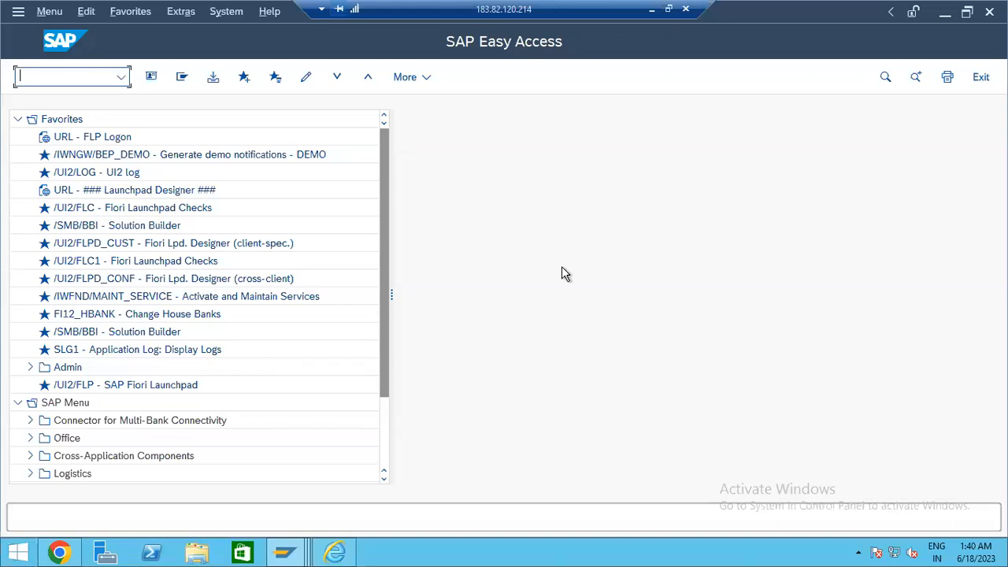
- Start transaction BP and bring up the prompt for which business partner to open
{"action": "type", "text": "BP"}
{"action": "key", "text": "Return"}
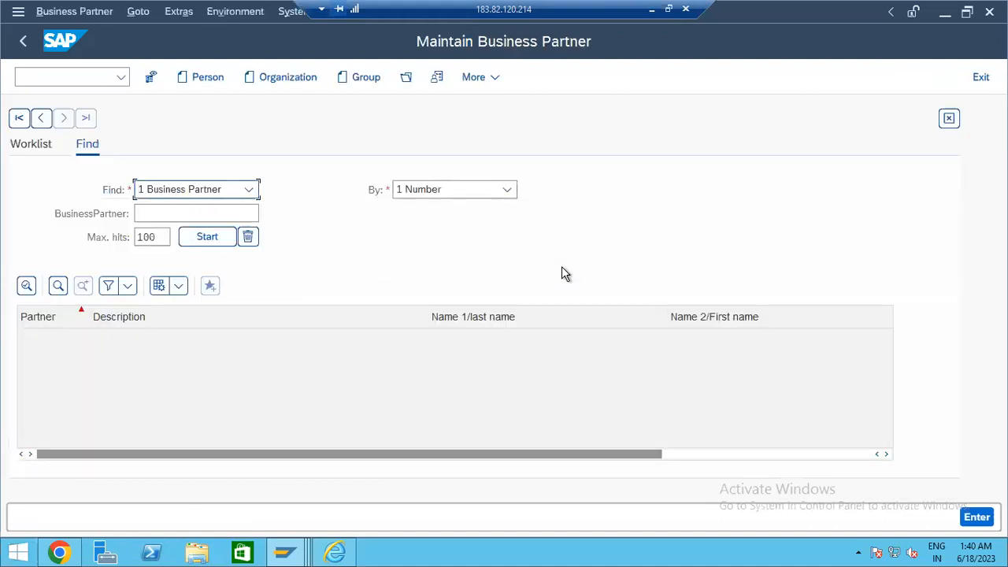
{"action": "left_click", "coordinate": [206, 79]}
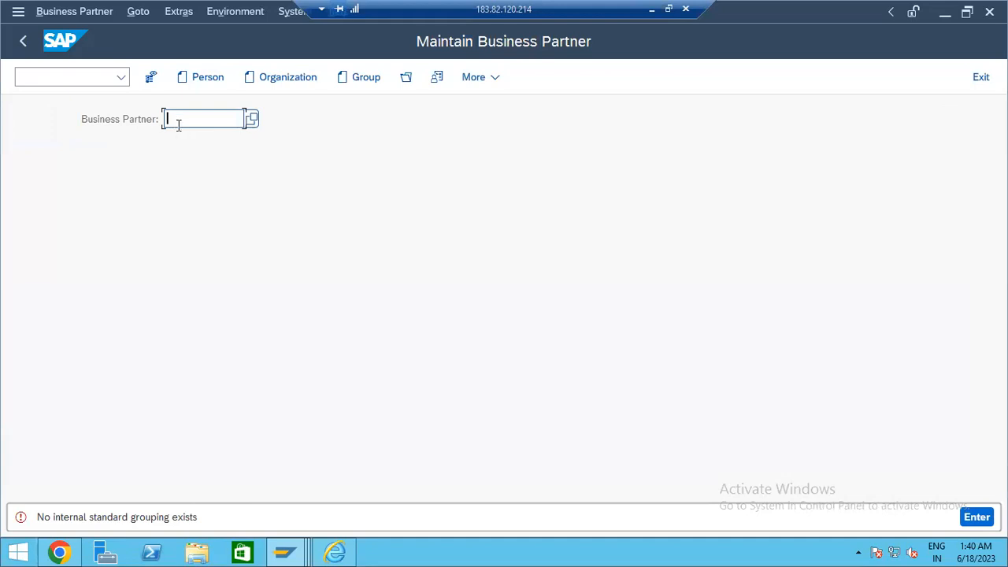
- Open business partner 1000163 for display, picking it from the input history
{"action": "left_click", "coordinate": [178, 125]}
{"action": "left_click", "coordinate": [189, 140]}
{"action": "key", "text": "Return"}
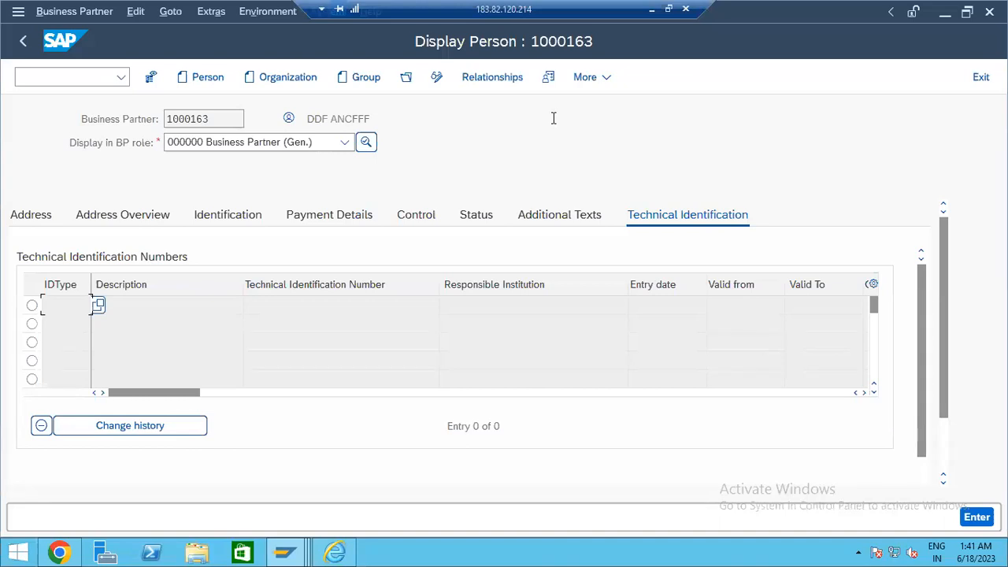
- Run /nse16n and load table LFA1 with its selection criteria
{"action": "left_click", "coordinate": [27, 72]}
{"action": "type", "text": "/"}
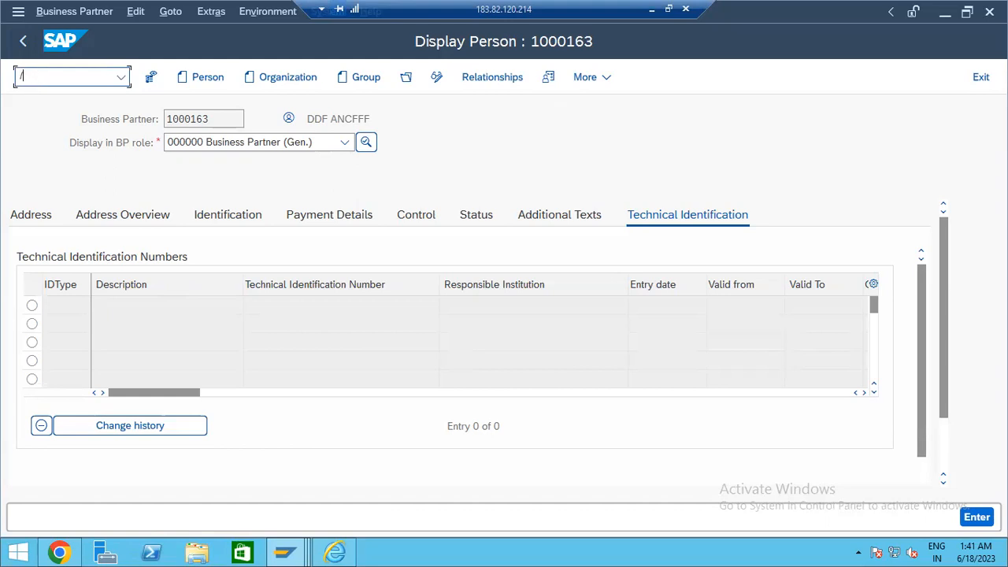
{"action": "type", "text": "nse16n"}
{"action": "key", "text": "Return"}
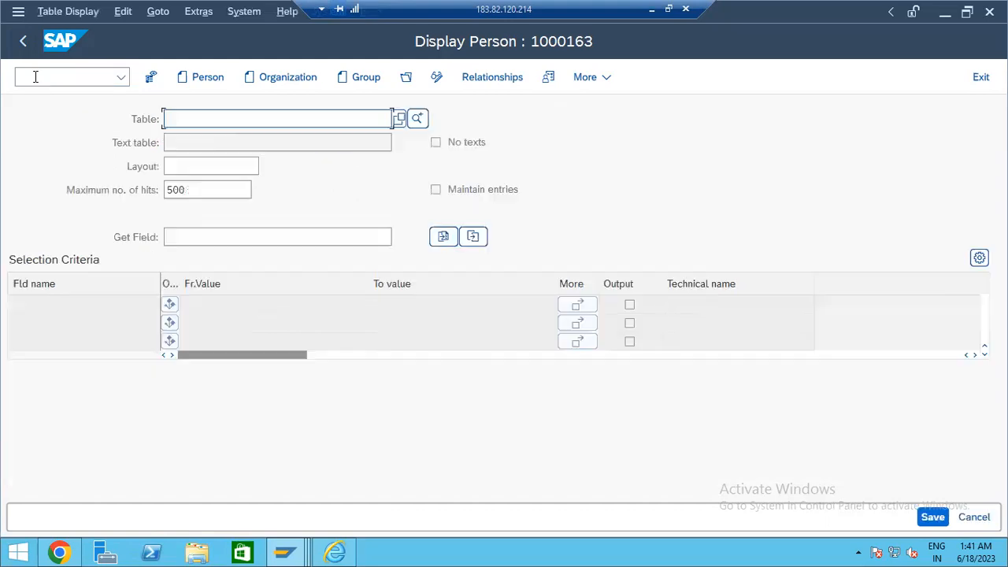
{"action": "type", "text": "lfa1"}
{"action": "key", "text": "Return"}
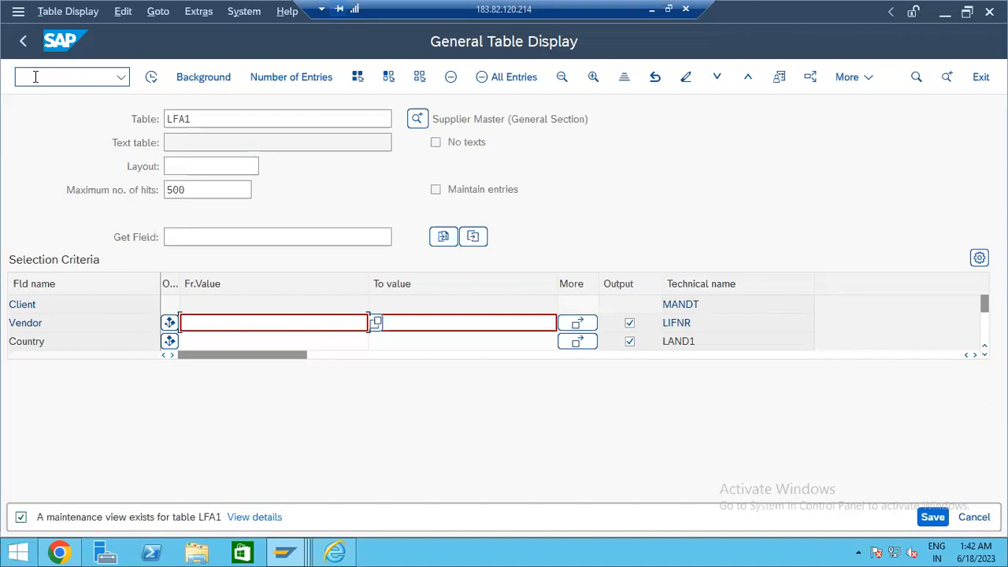
- Leave the LFA1 table display and return to the SAP Easy Access menu
{"action": "left_click", "coordinate": [22, 43]}
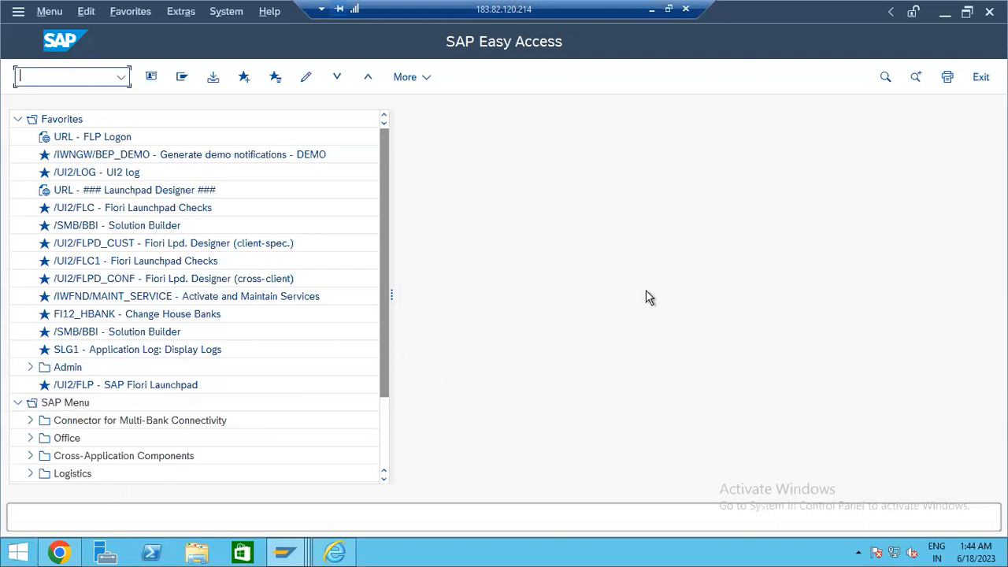
{"action": "left_click", "coordinate": [653, 10]}
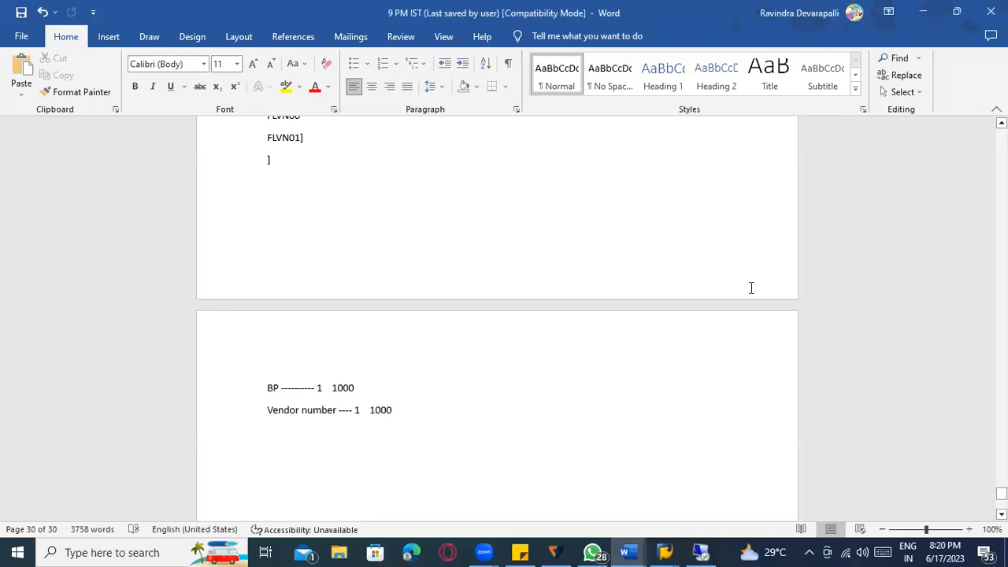
{"action": "left_click", "coordinate": [712, 546]}
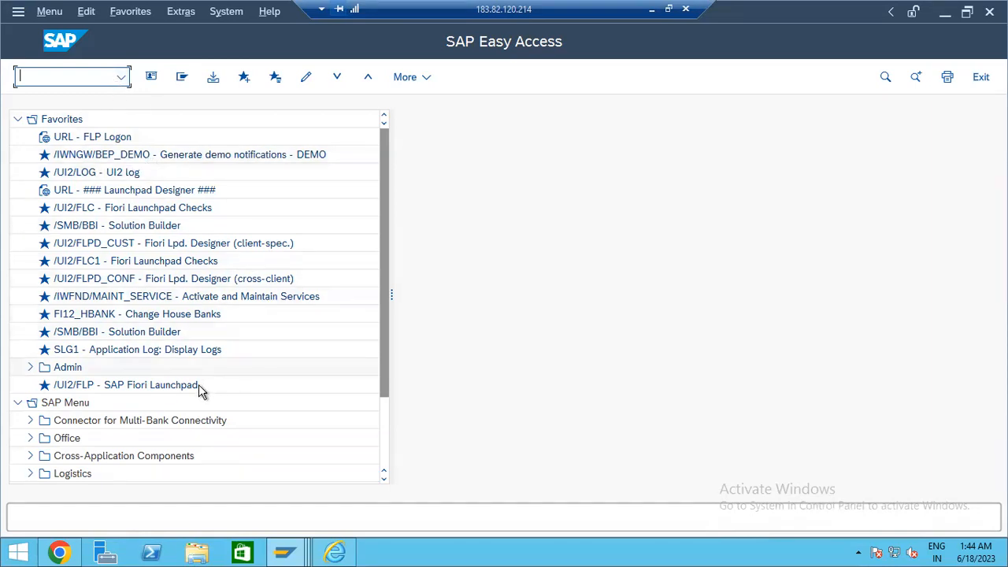
- Launch the /UI2/FLP favorite, allowing the security prompt and passing the certificate warning
{"action": "left_click", "coordinate": [162, 392]}
{"action": "double_click", "coordinate": [162, 392]}
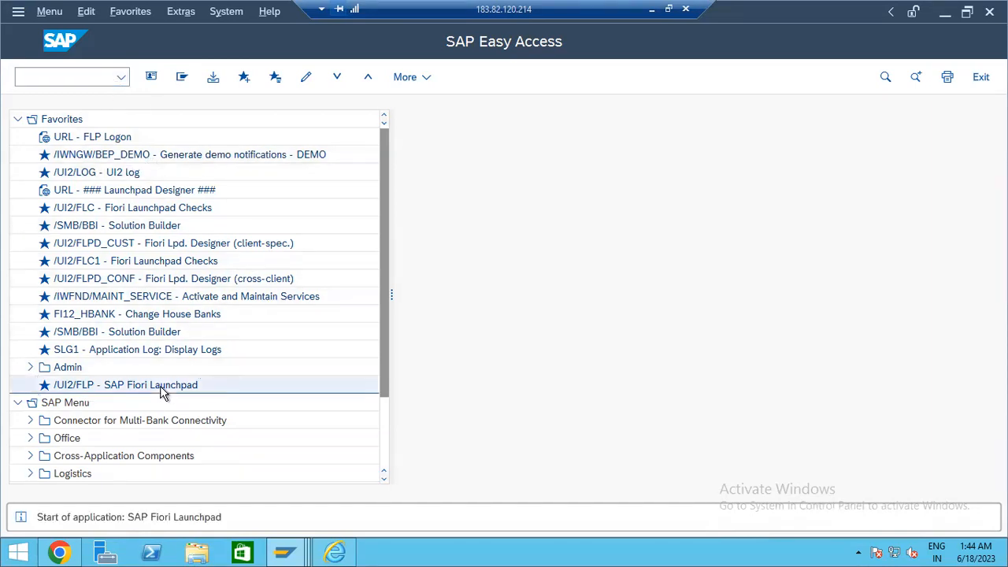
{"action": "left_click", "coordinate": [288, 317]}
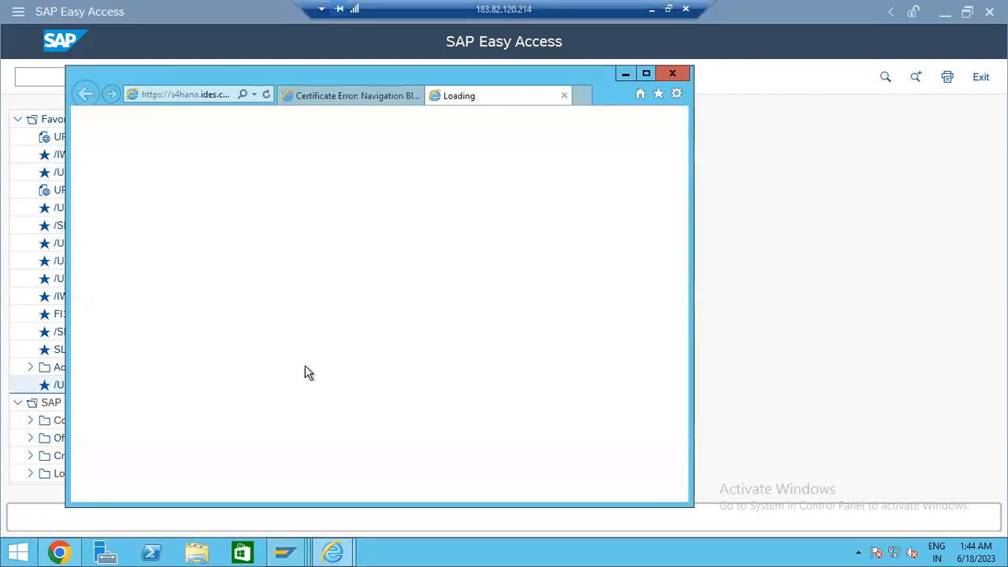
{"action": "left_click", "coordinate": [282, 308]}
- Log on to the Fiori launchpad with the saved user and autofilled password, then maximize the browser
{"action": "left_click", "coordinate": [342, 216]}
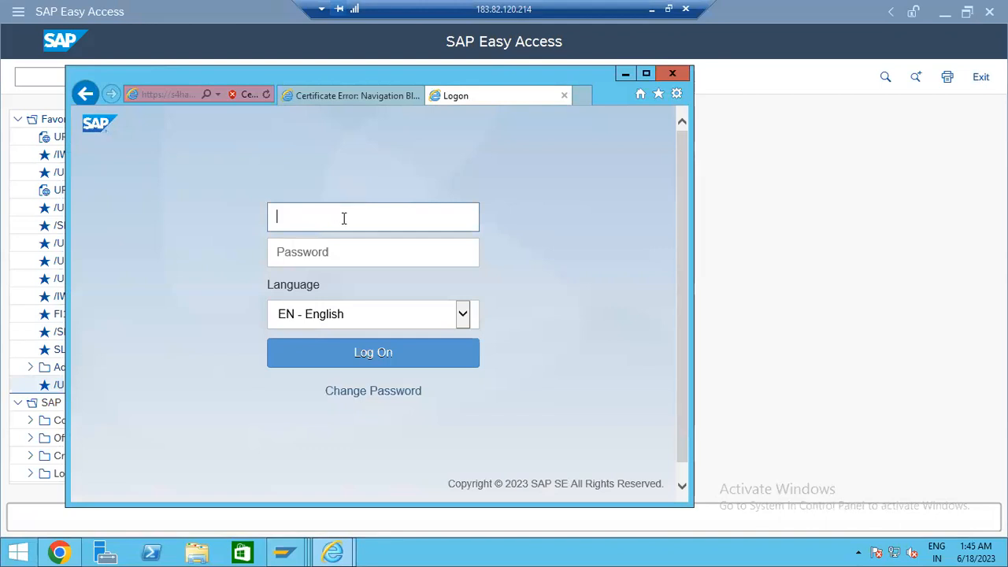
{"action": "double_click", "coordinate": [347, 220]}
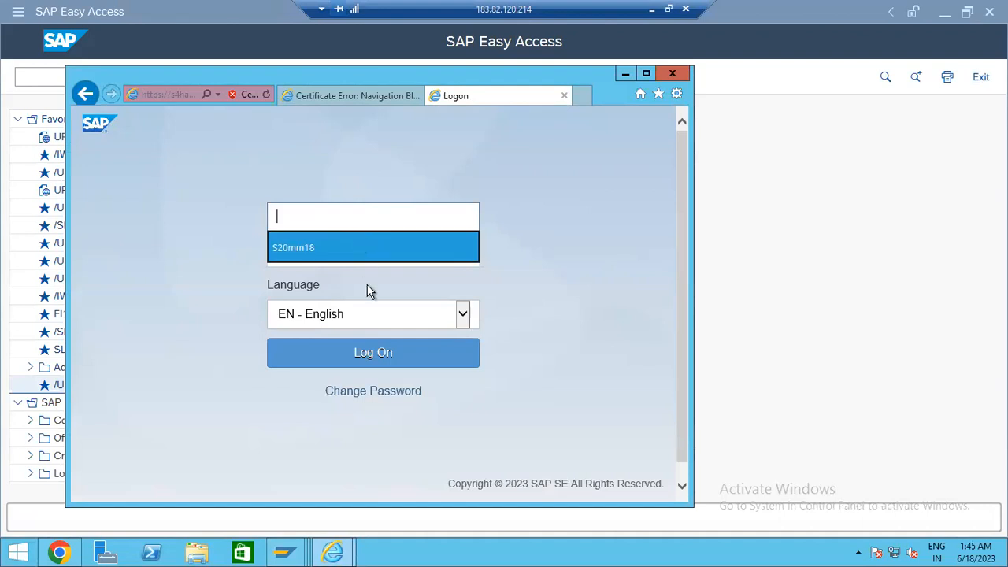
{"action": "left_click", "coordinate": [347, 247]}
{"action": "left_click", "coordinate": [339, 257]}
{"action": "left_click", "coordinate": [378, 358]}
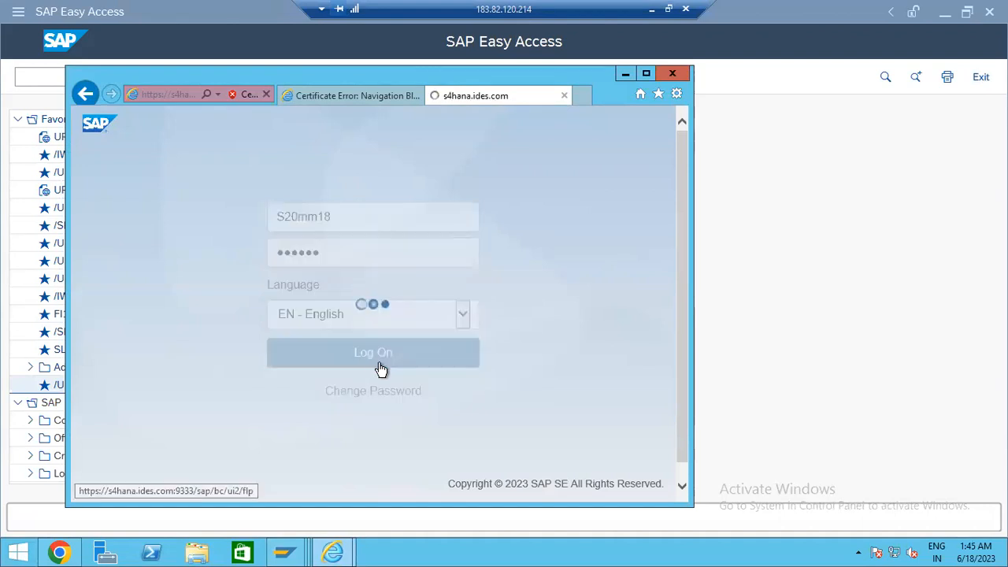
{"action": "left_click", "coordinate": [647, 75]}
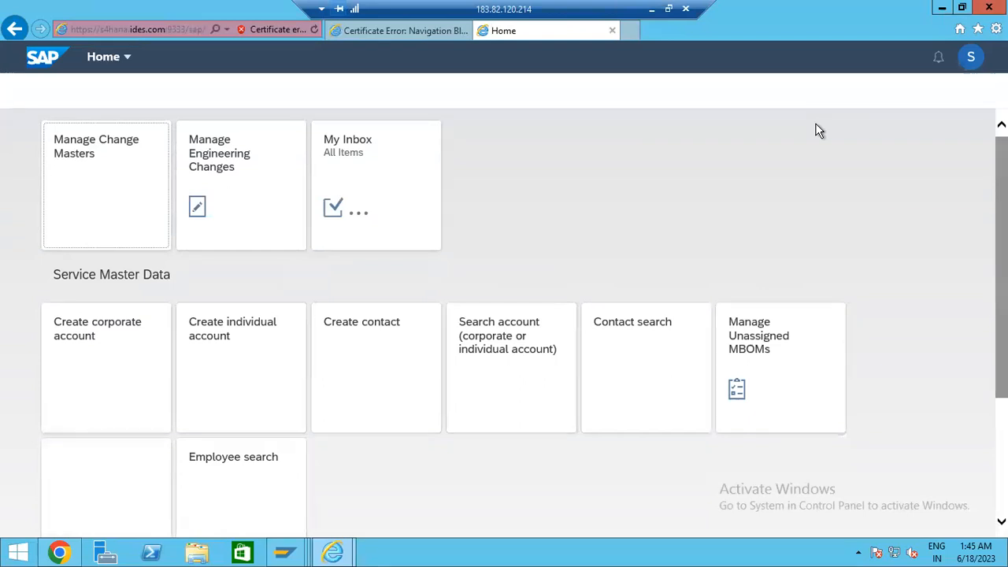
- Confirm the Fiori Home page loaded, then minimize Internet Explorer and SAP Easy Access to show the desktop
{"action": "left_click", "coordinate": [651, 18]}
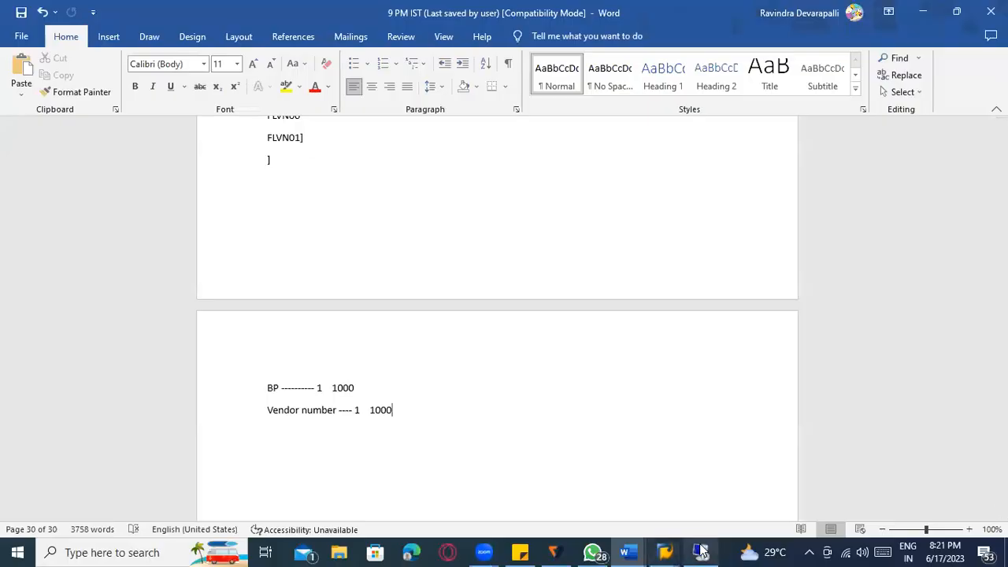
{"action": "mouse_move", "coordinate": [700, 551]}
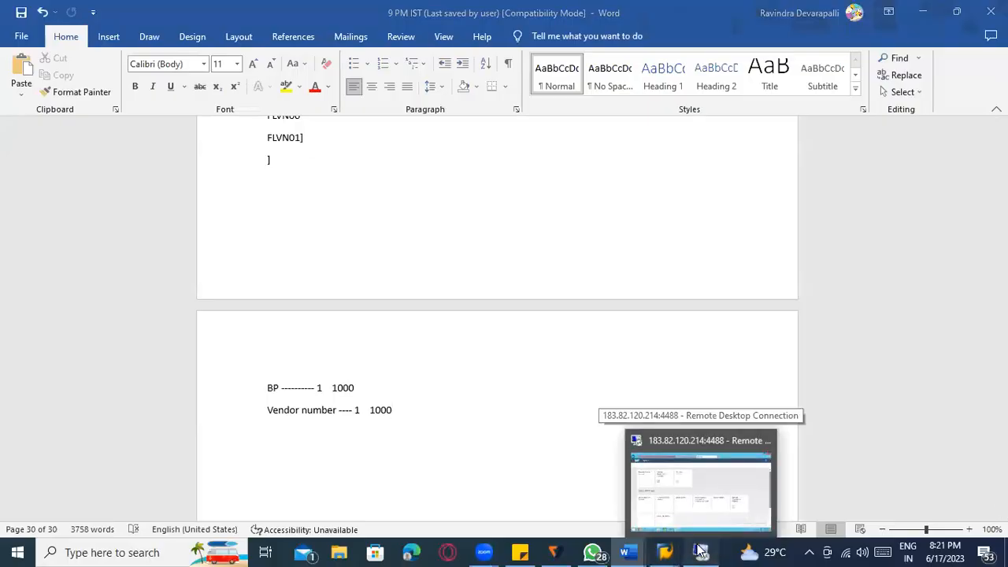
{"action": "right_click", "coordinate": [697, 549]}
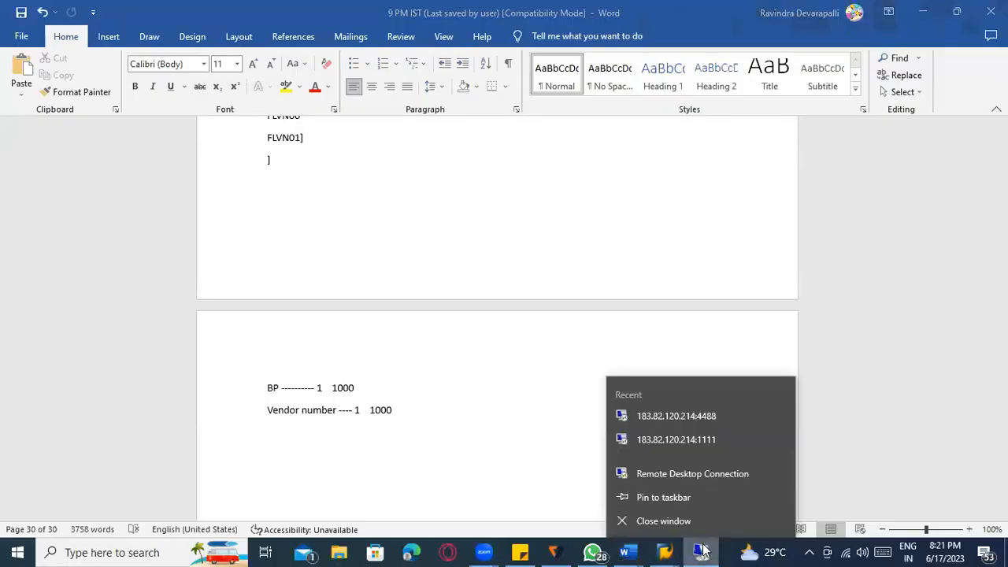
{"action": "left_click", "coordinate": [700, 550]}
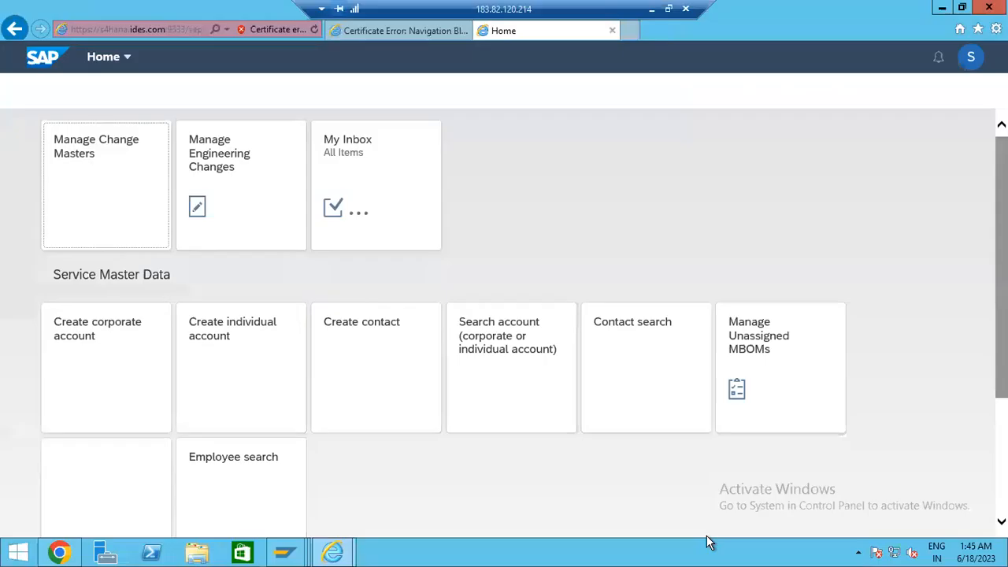
{"action": "left_click", "coordinate": [943, 7]}
{"action": "left_click", "coordinate": [916, 10]}
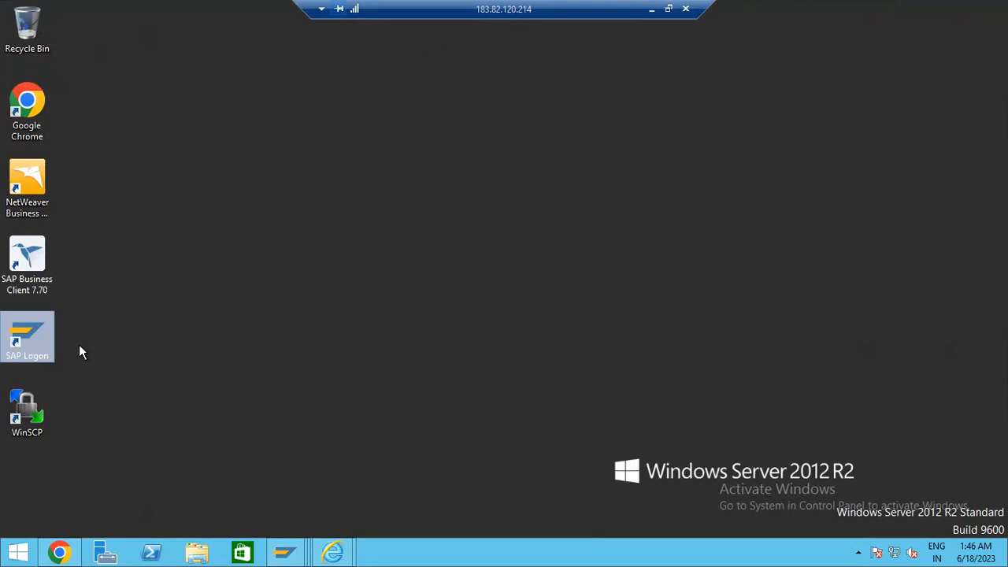
- Reopen the Remote Desktop session and bring the 'Home - Internet Explorer' window to the front
{"action": "left_click", "coordinate": [650, 7]}
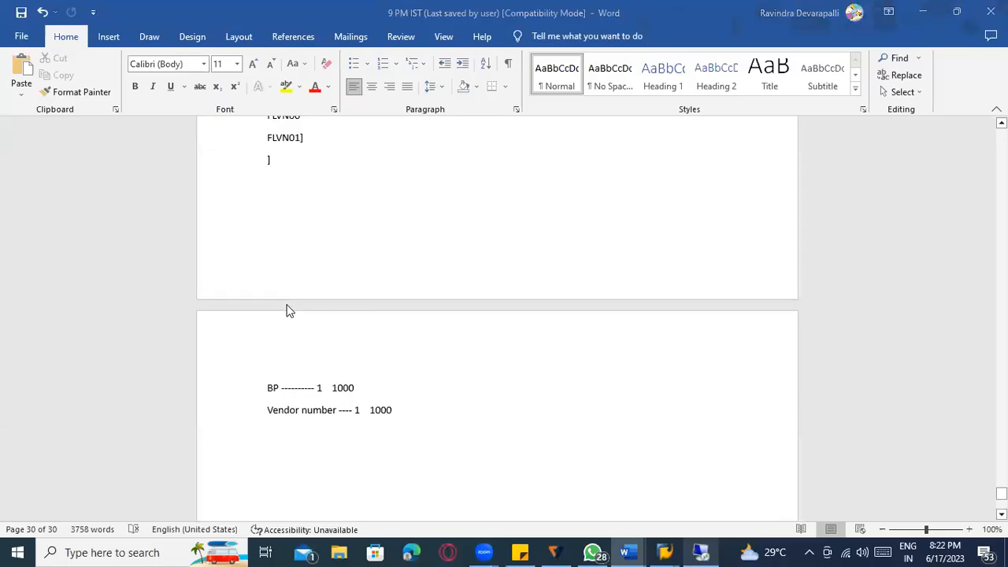
{"action": "key", "text": "super"}
{"action": "type", "text": "Run"}
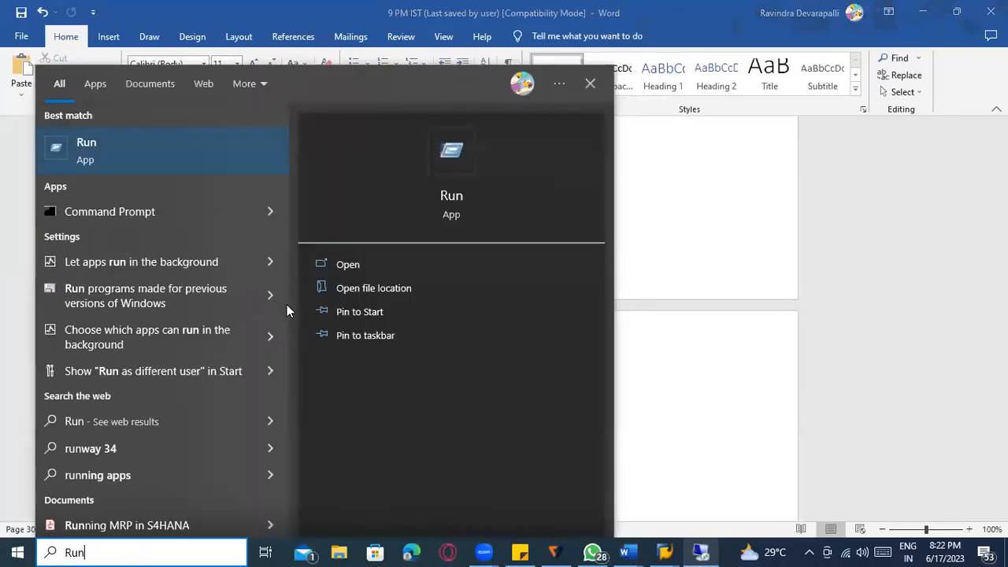
{"action": "key", "text": "Return"}
{"action": "key", "text": "Return"}
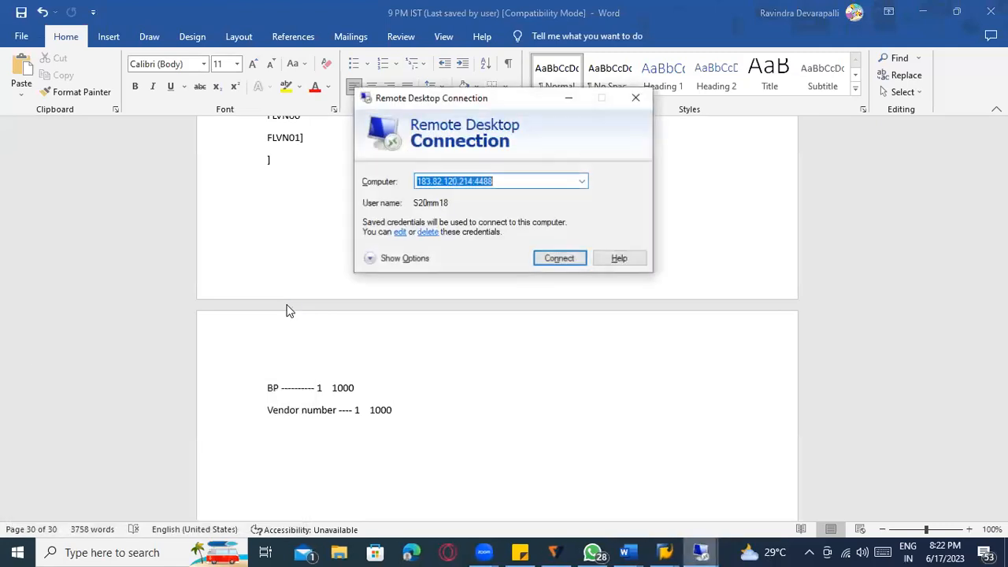
{"action": "key", "text": "Return"}
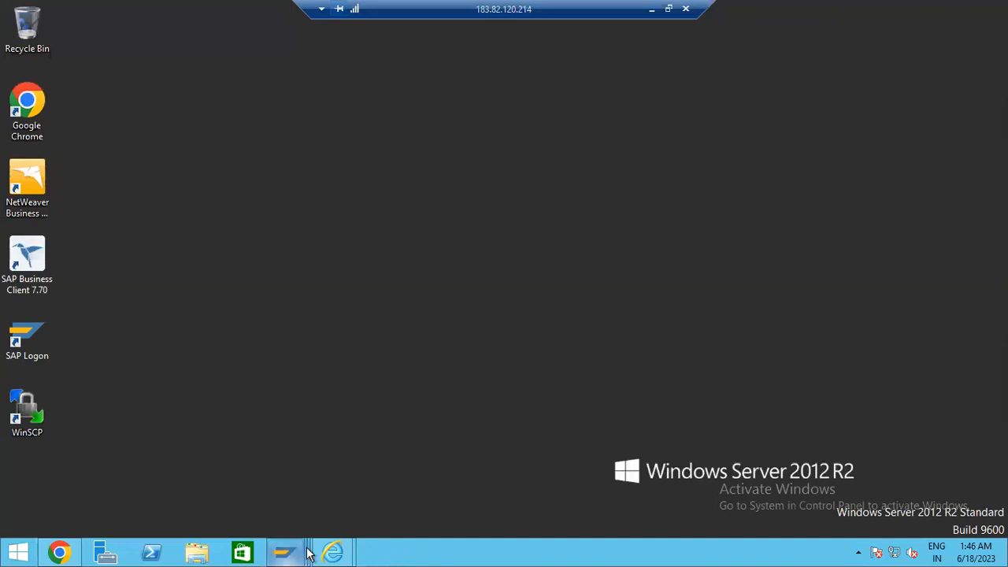
{"action": "mouse_move", "coordinate": [329, 553]}
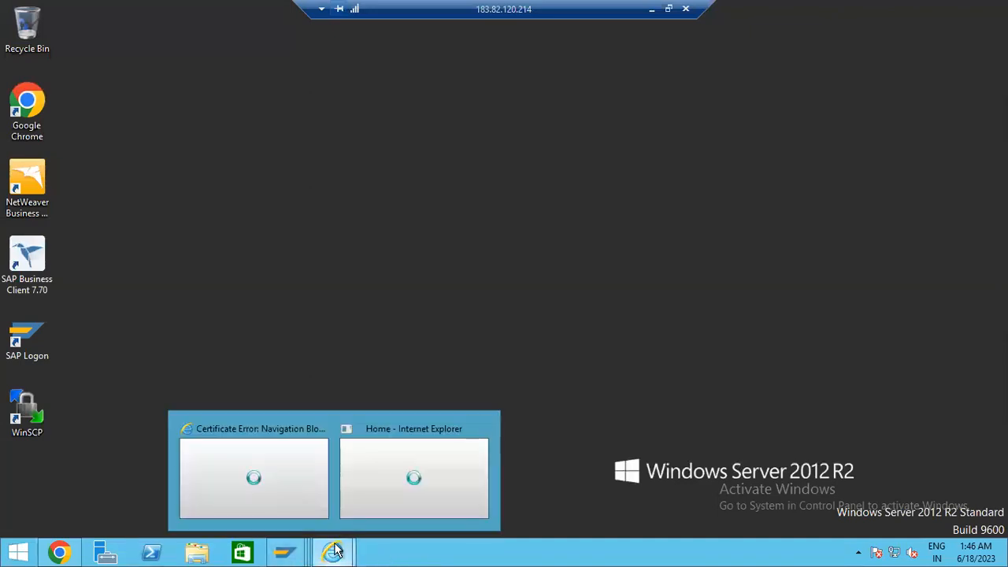
{"action": "left_click", "coordinate": [393, 473]}
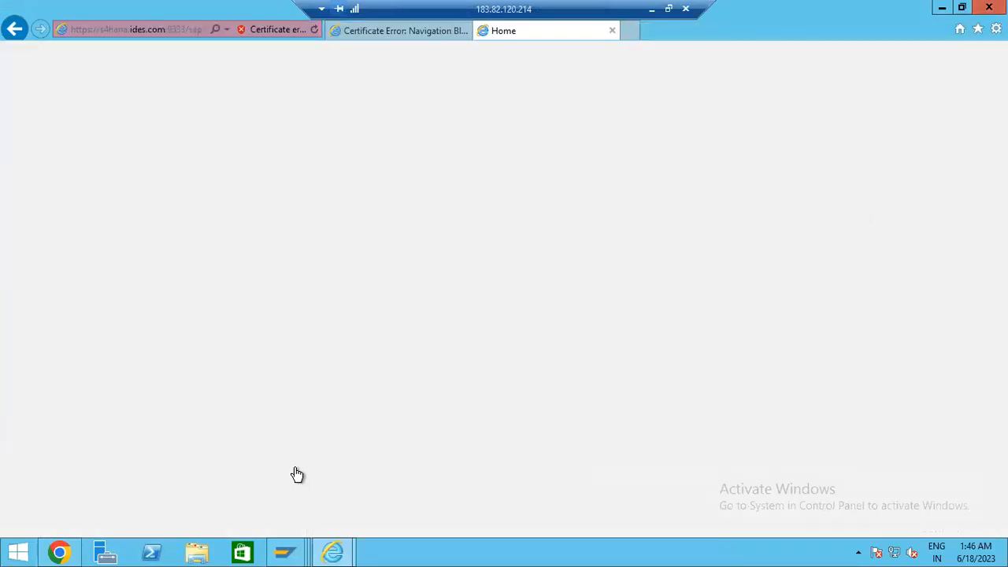
- In Chrome, go back from the workflow step details to the Fiori Launchpad Home page
{"action": "left_click", "coordinate": [61, 554]}
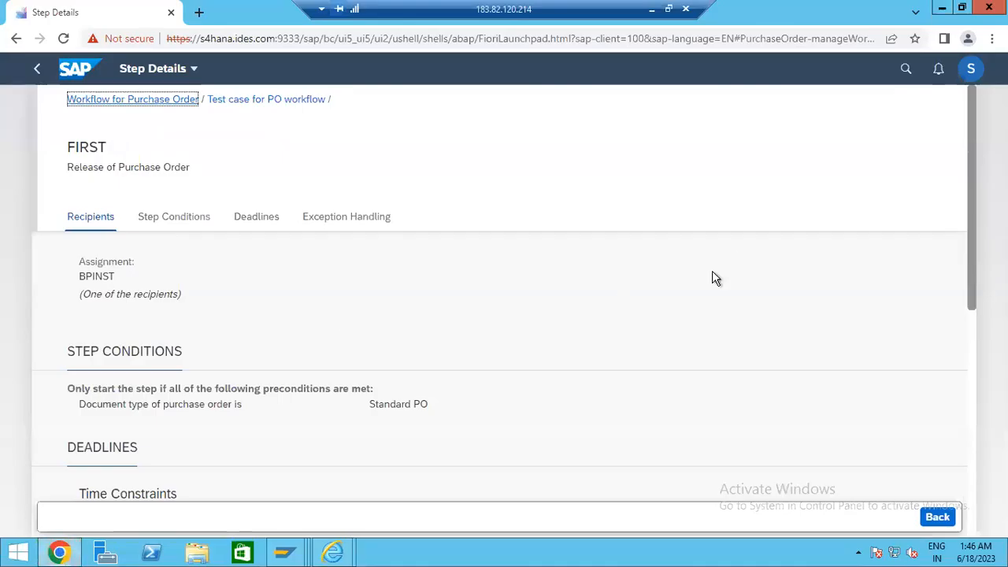
{"action": "left_click", "coordinate": [37, 69]}
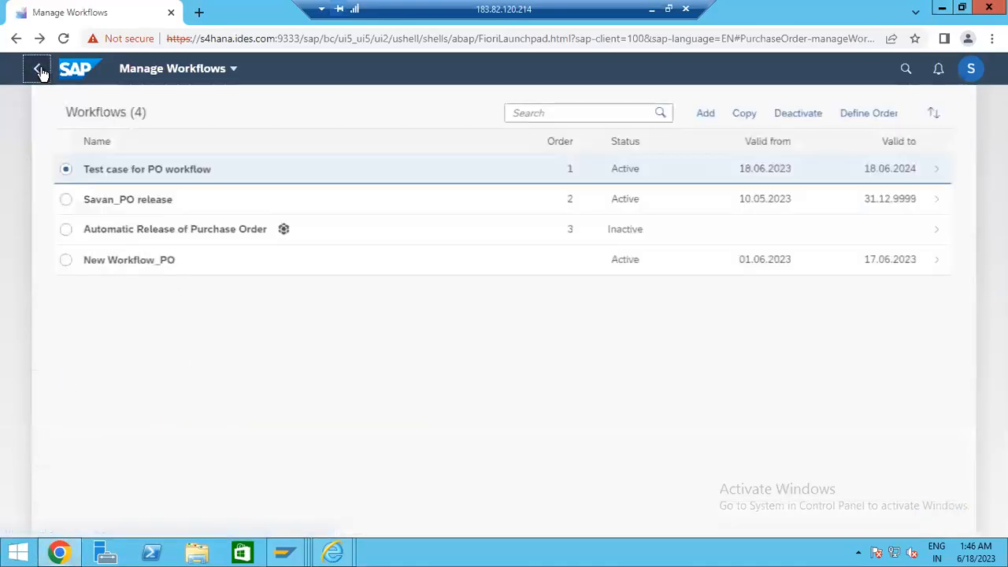
{"action": "left_click", "coordinate": [39, 69]}
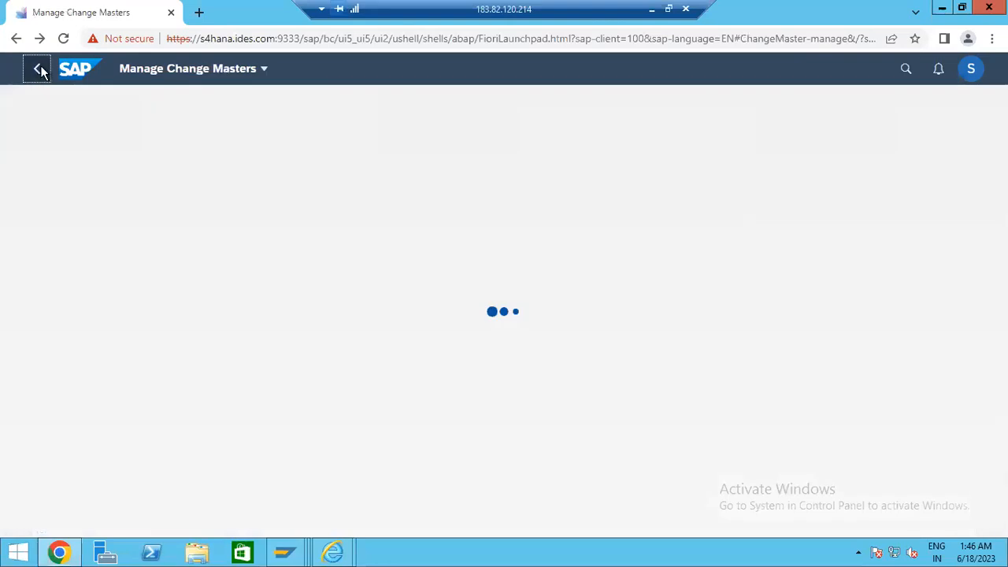
{"action": "left_click", "coordinate": [39, 70]}
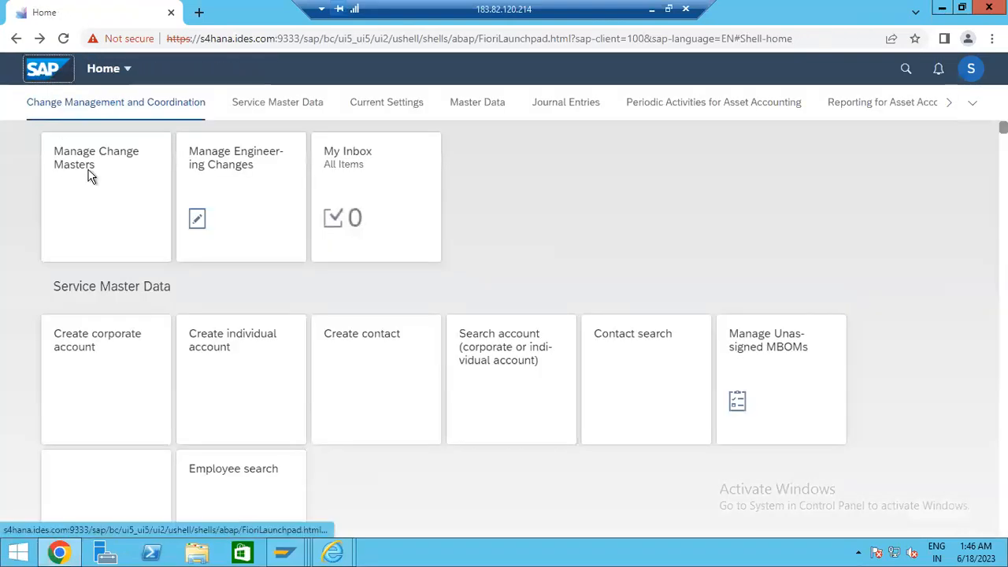
- Open the list of all launchpad groups, scroll through it, then close it
{"action": "left_click", "coordinate": [974, 108]}
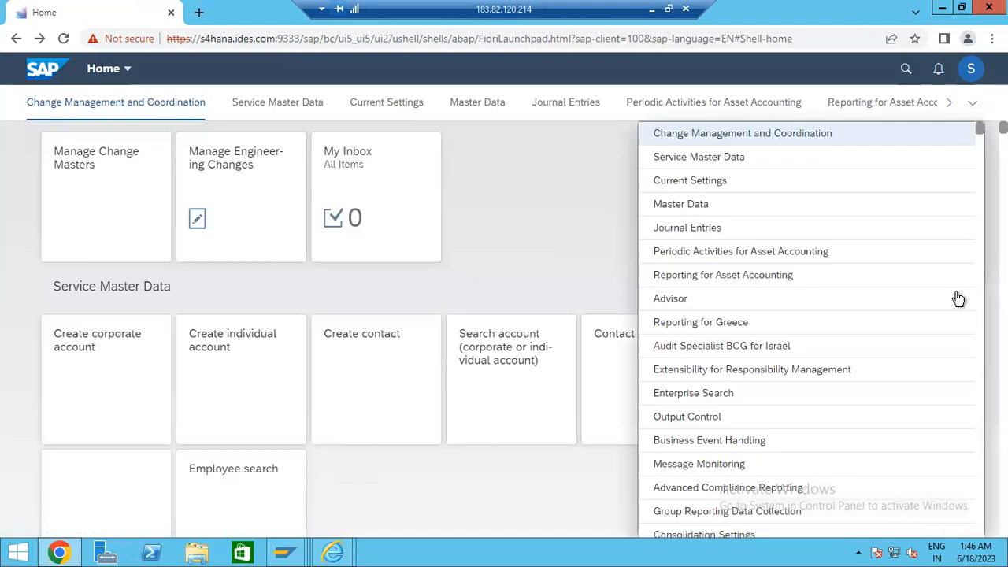
{"action": "scroll", "coordinate": [935, 430], "scroll_direction": "down", "scroll_amount": 10}
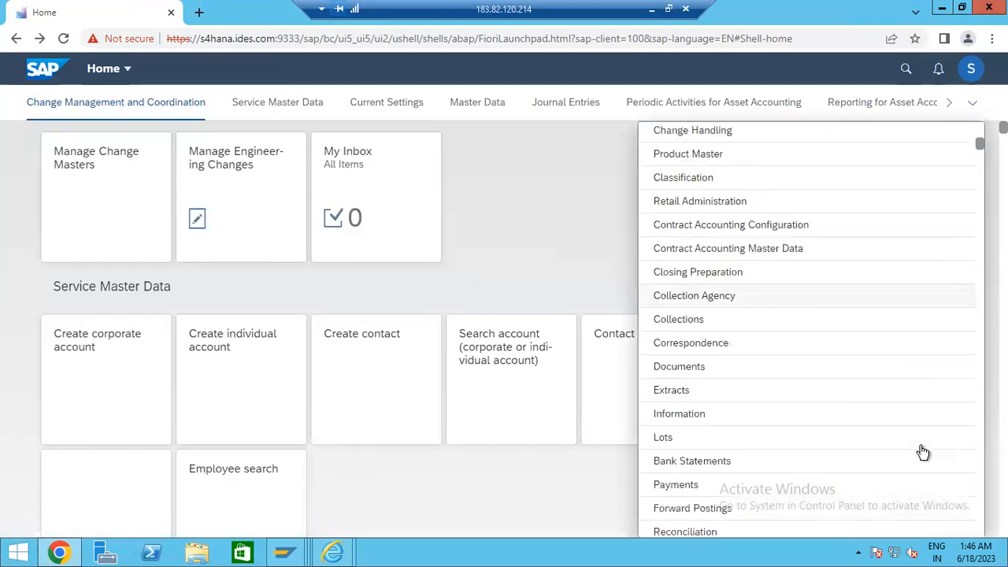
{"action": "scroll", "coordinate": [921, 457], "scroll_direction": "down", "scroll_amount": 2}
{"action": "scroll", "coordinate": [920, 459], "scroll_direction": "up", "scroll_amount": 10}
{"action": "scroll", "coordinate": [918, 459], "scroll_direction": "down", "scroll_amount": 1}
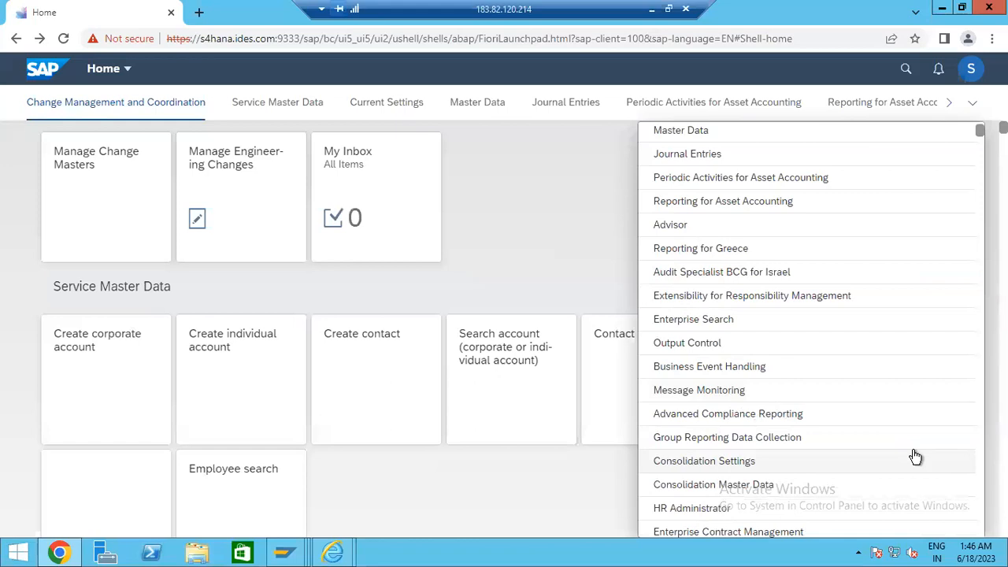
{"action": "scroll", "coordinate": [906, 461], "scroll_direction": "down", "scroll_amount": 10}
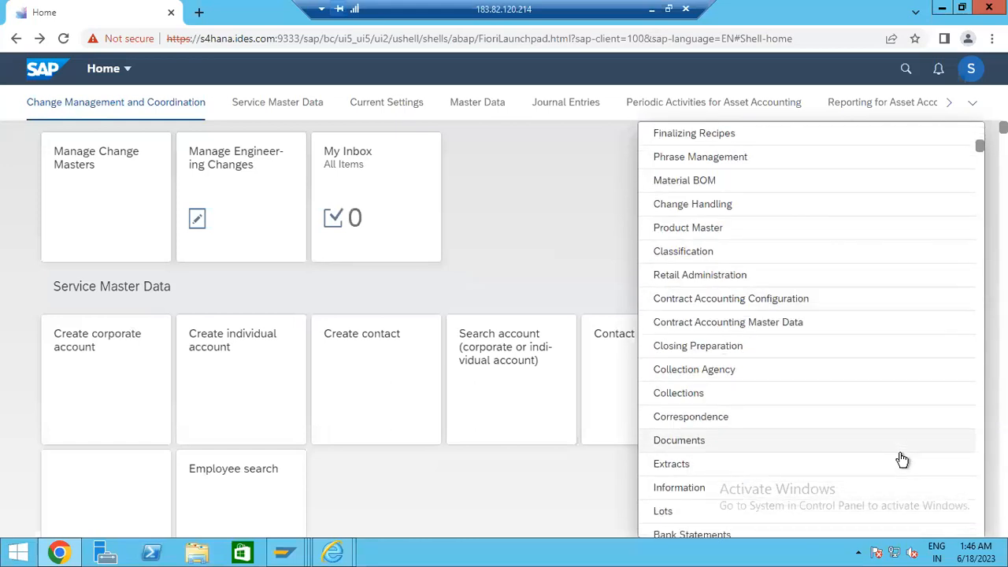
{"action": "scroll", "coordinate": [897, 464], "scroll_direction": "down", "scroll_amount": 7}
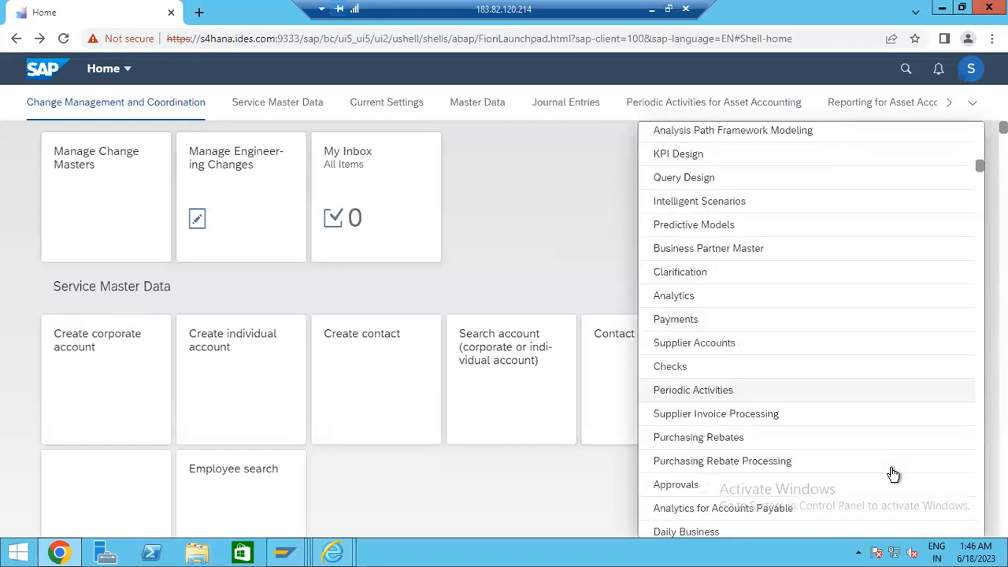
{"action": "scroll", "coordinate": [893, 473], "scroll_direction": "down", "scroll_amount": 2}
{"action": "scroll", "coordinate": [890, 462], "scroll_direction": "up", "scroll_amount": 4}
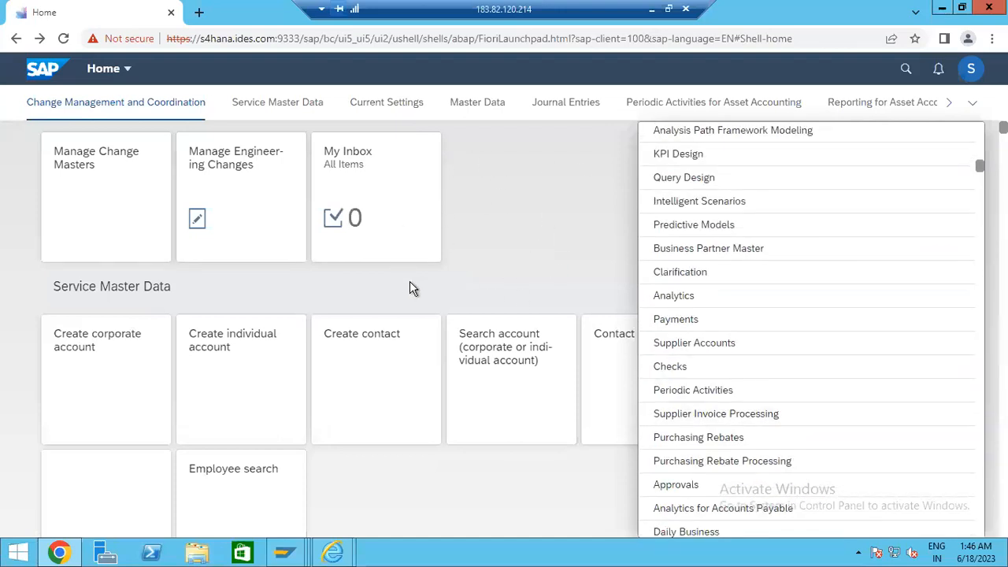
{"action": "left_click", "coordinate": [432, 299]}
{"action": "left_click", "coordinate": [978, 105]}
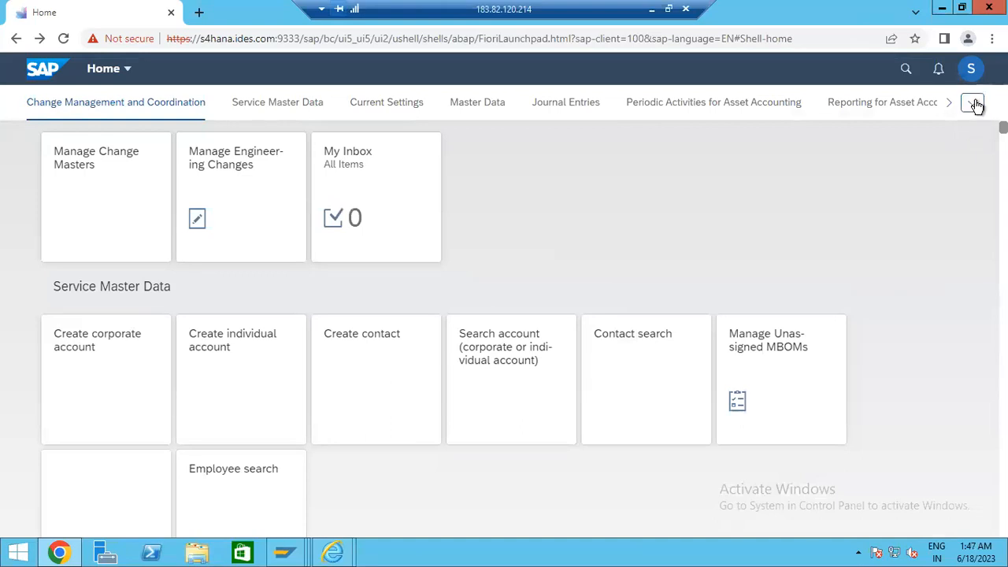
- Open the overflow dropdown listing all launchpad app groups
{"action": "left_click", "coordinate": [977, 104]}
{"action": "left_click", "coordinate": [977, 104]}
{"action": "left_click", "coordinate": [976, 104]}
{"action": "left_click", "coordinate": [977, 104]}
{"action": "left_click", "coordinate": [977, 104]}
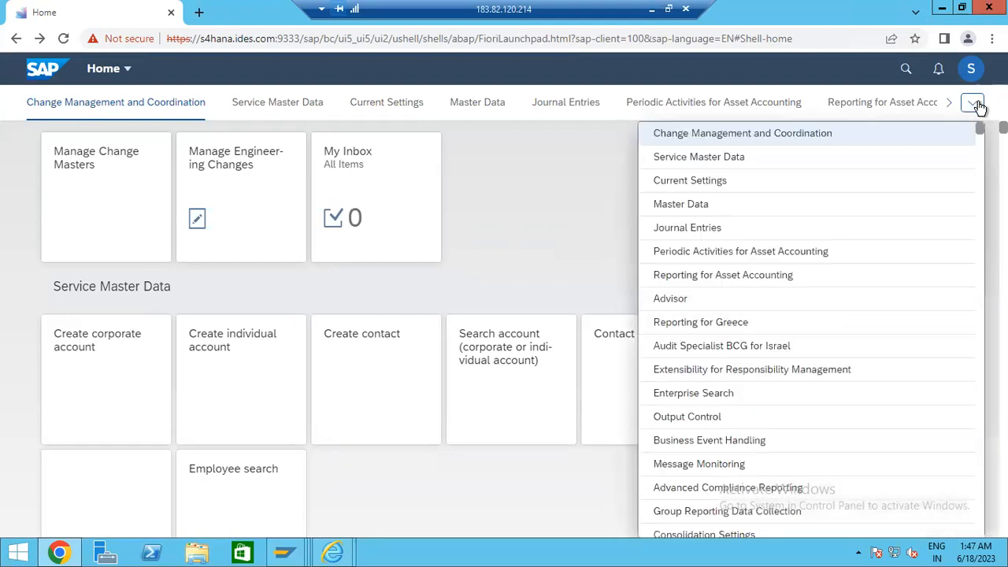
- Scroll down the group list to the sales groups, like Sales Orders and Credit Memo Requests
{"action": "scroll", "coordinate": [919, 337], "scroll_direction": "down", "scroll_amount": 3}
{"action": "scroll", "coordinate": [918, 338], "scroll_direction": "down", "scroll_amount": 8}
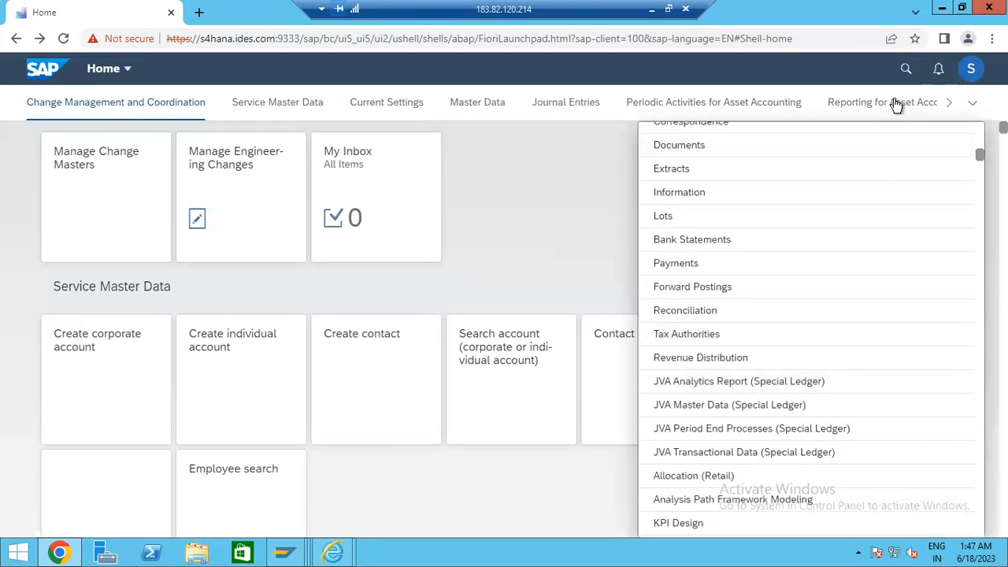
{"action": "scroll", "coordinate": [905, 252], "scroll_direction": "down", "scroll_amount": 3}
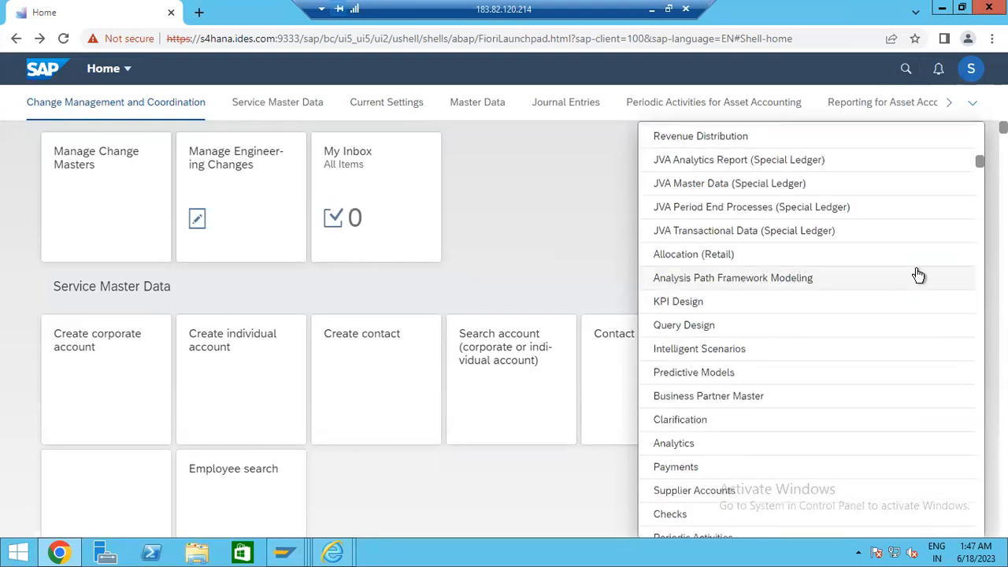
{"action": "scroll", "coordinate": [861, 339], "scroll_direction": "down", "scroll_amount": 4}
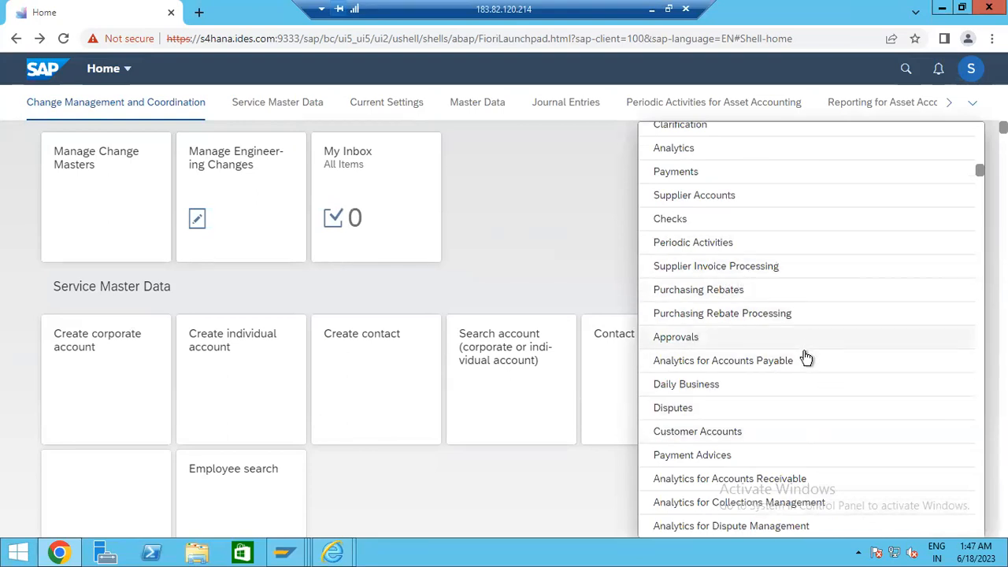
{"action": "scroll", "coordinate": [806, 354], "scroll_direction": "down", "scroll_amount": 3}
{"action": "scroll", "coordinate": [806, 359], "scroll_direction": "up", "scroll_amount": 3}
{"action": "scroll", "coordinate": [811, 353], "scroll_direction": "down", "scroll_amount": 2}
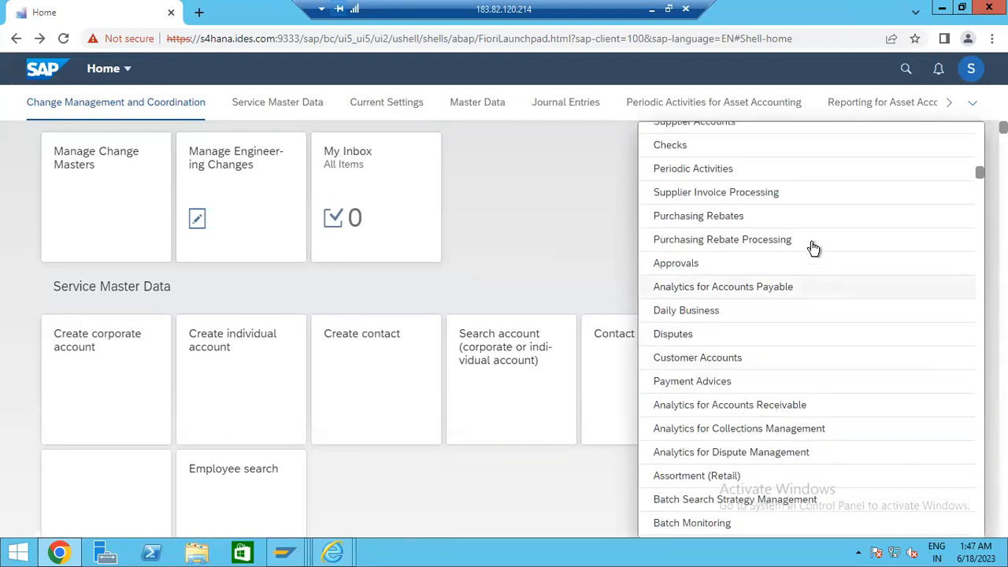
{"action": "scroll", "coordinate": [808, 295], "scroll_direction": "down", "scroll_amount": 1}
{"action": "scroll", "coordinate": [809, 295], "scroll_direction": "down", "scroll_amount": 5}
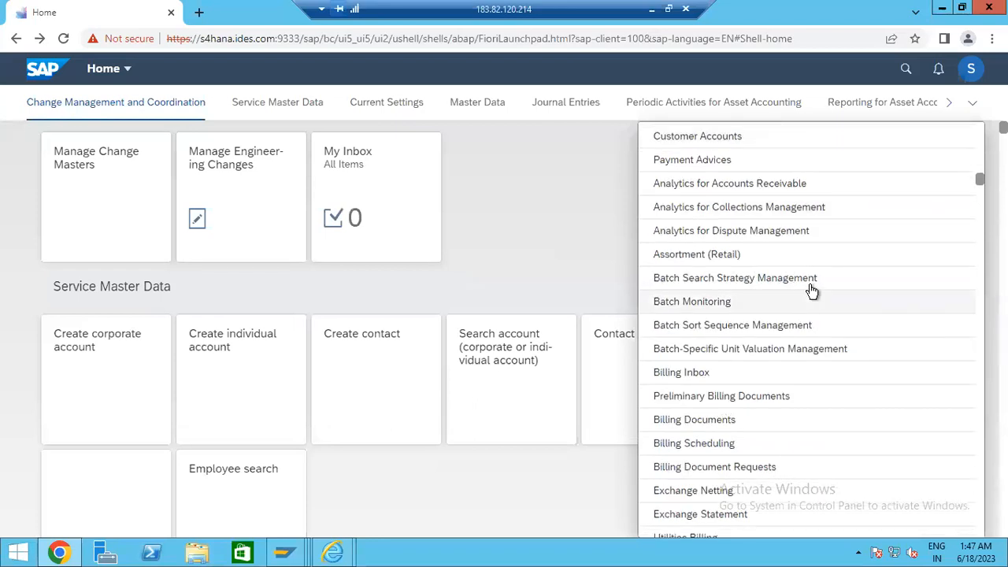
{"action": "scroll", "coordinate": [817, 295], "scroll_direction": "down", "scroll_amount": 5}
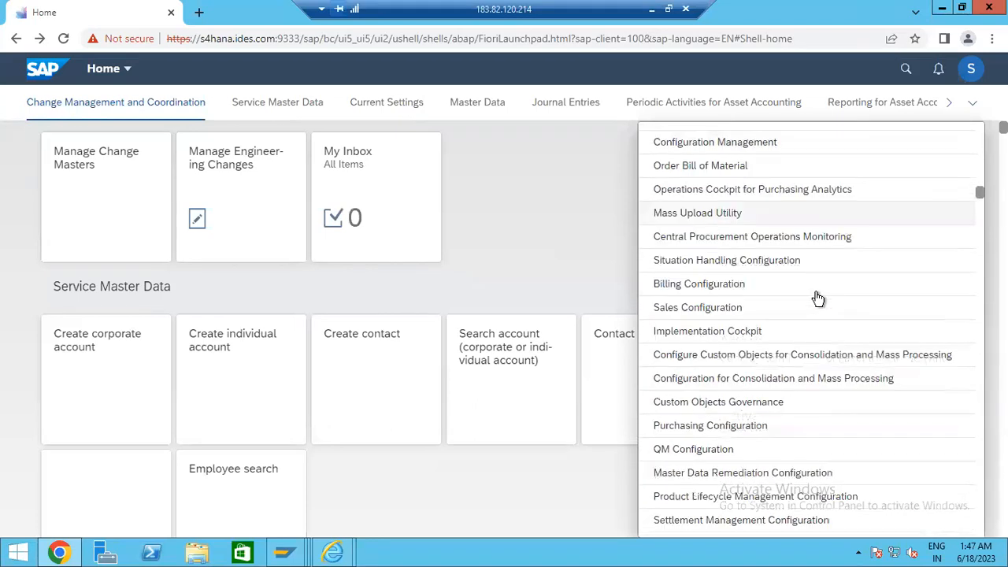
{"action": "scroll", "coordinate": [819, 304], "scroll_direction": "down", "scroll_amount": 6}
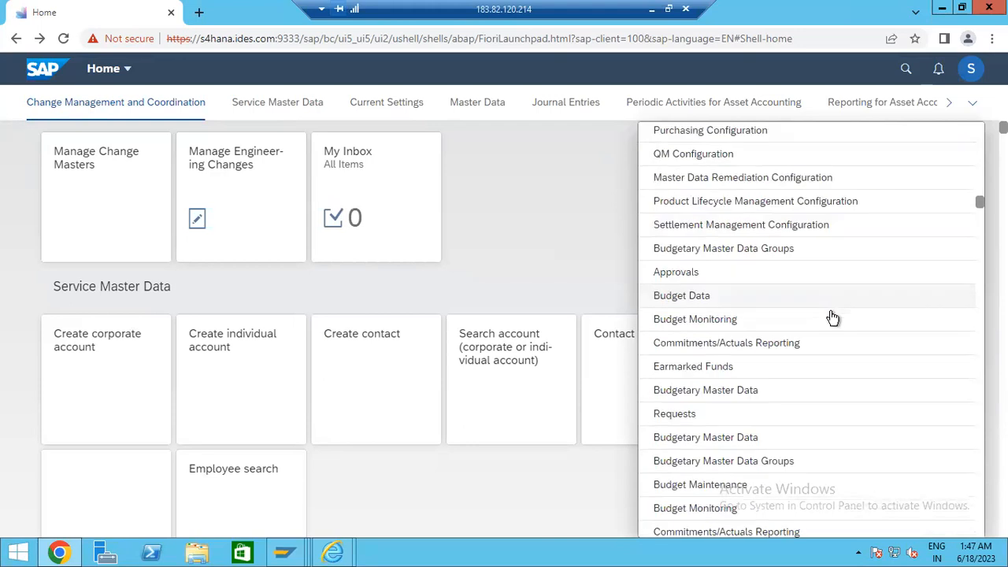
{"action": "scroll", "coordinate": [833, 323], "scroll_direction": "down", "scroll_amount": 3}
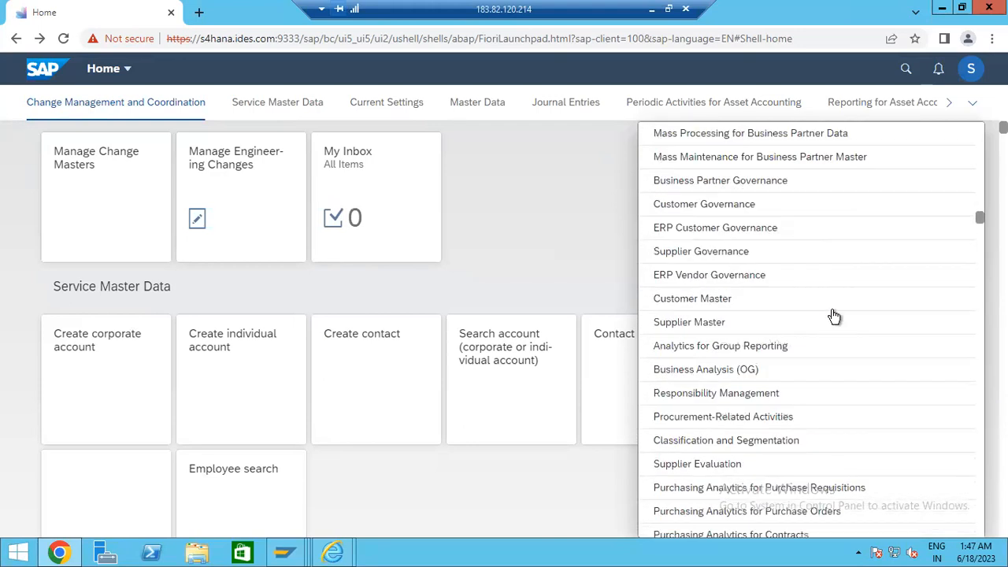
{"action": "scroll", "coordinate": [835, 304], "scroll_direction": "down", "scroll_amount": 3}
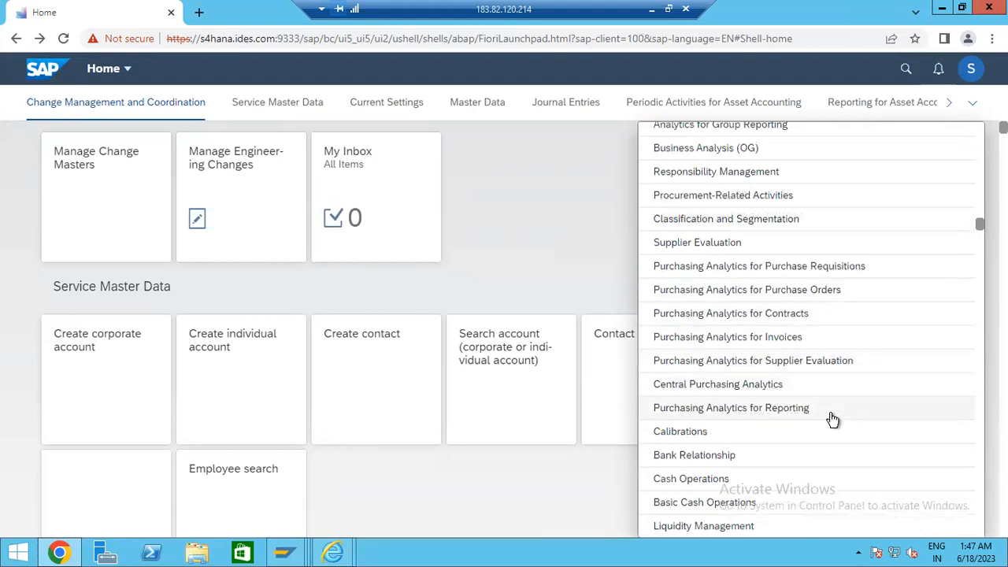
{"action": "scroll", "coordinate": [834, 414], "scroll_direction": "down", "scroll_amount": 4}
{"action": "scroll", "coordinate": [833, 412], "scroll_direction": "down", "scroll_amount": 2}
{"action": "scroll", "coordinate": [835, 411], "scroll_direction": "down", "scroll_amount": 10}
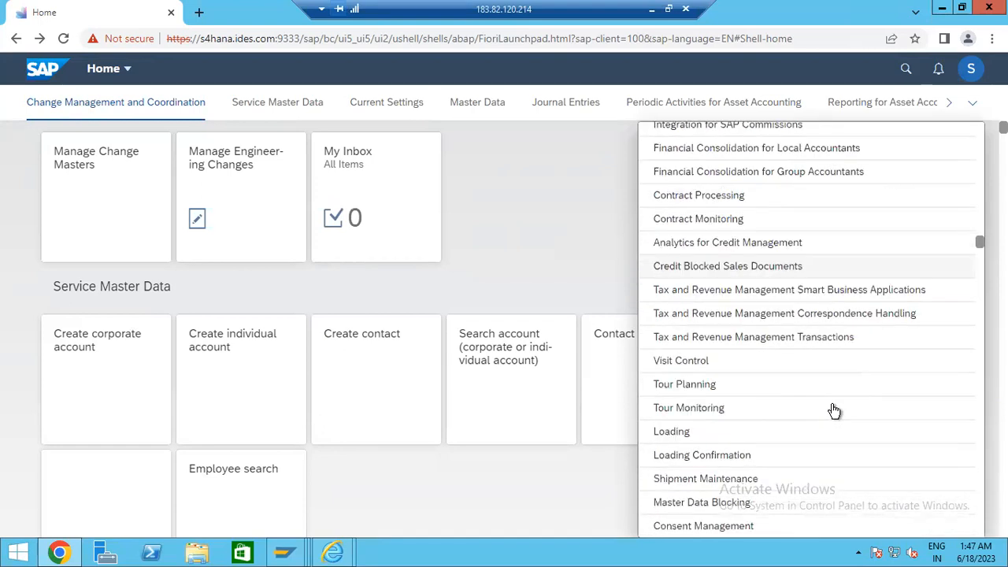
{"action": "scroll", "coordinate": [839, 415], "scroll_direction": "down", "scroll_amount": 1}
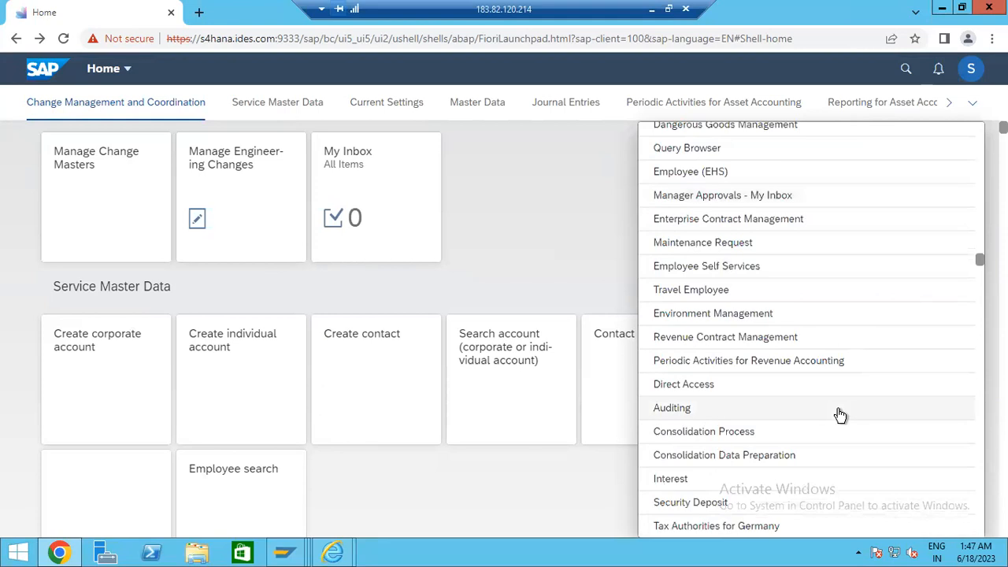
{"action": "scroll", "coordinate": [841, 414], "scroll_direction": "down", "scroll_amount": 4}
{"action": "scroll", "coordinate": [846, 415], "scroll_direction": "down", "scroll_amount": 5}
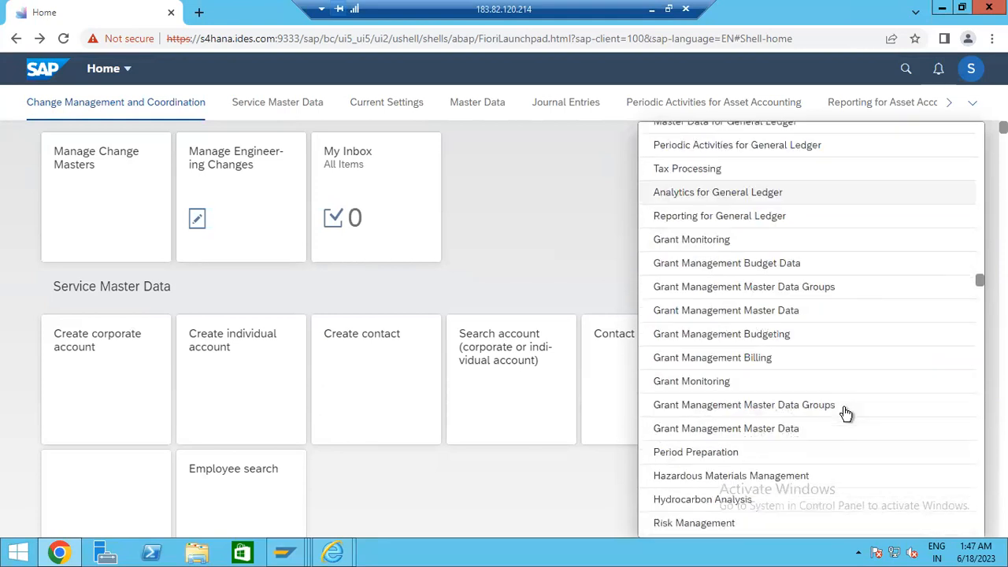
{"action": "scroll", "coordinate": [846, 415], "scroll_direction": "down", "scroll_amount": 2}
{"action": "scroll", "coordinate": [846, 413], "scroll_direction": "down", "scroll_amount": 4}
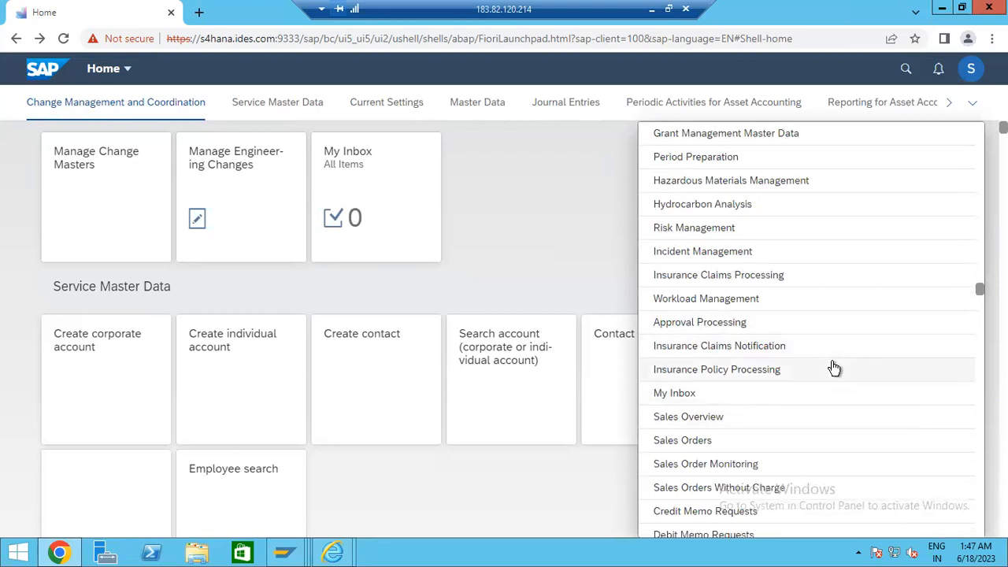
{"action": "scroll", "coordinate": [834, 370], "scroll_direction": "down", "scroll_amount": 2}
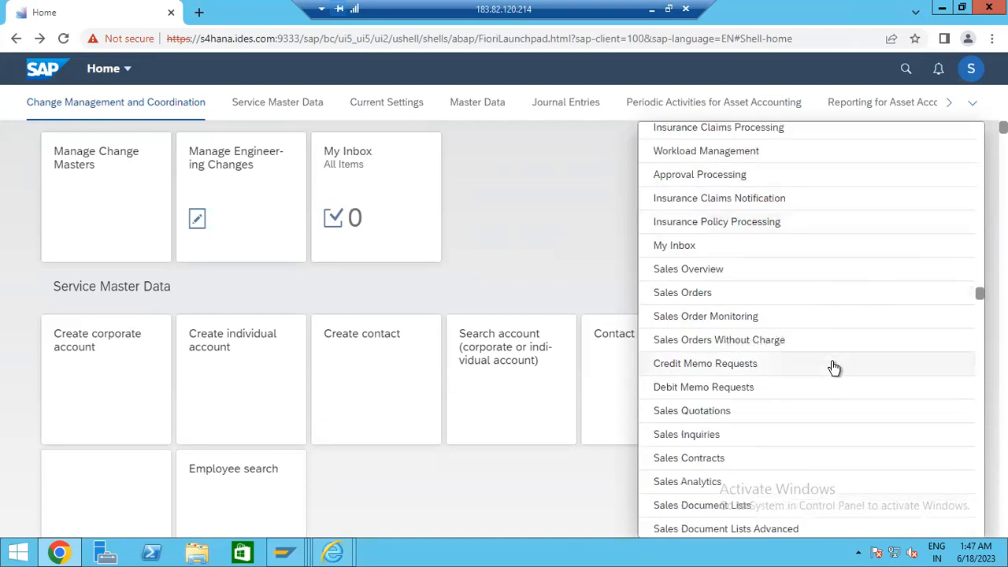
{"action": "scroll", "coordinate": [834, 369], "scroll_direction": "down", "scroll_amount": 2}
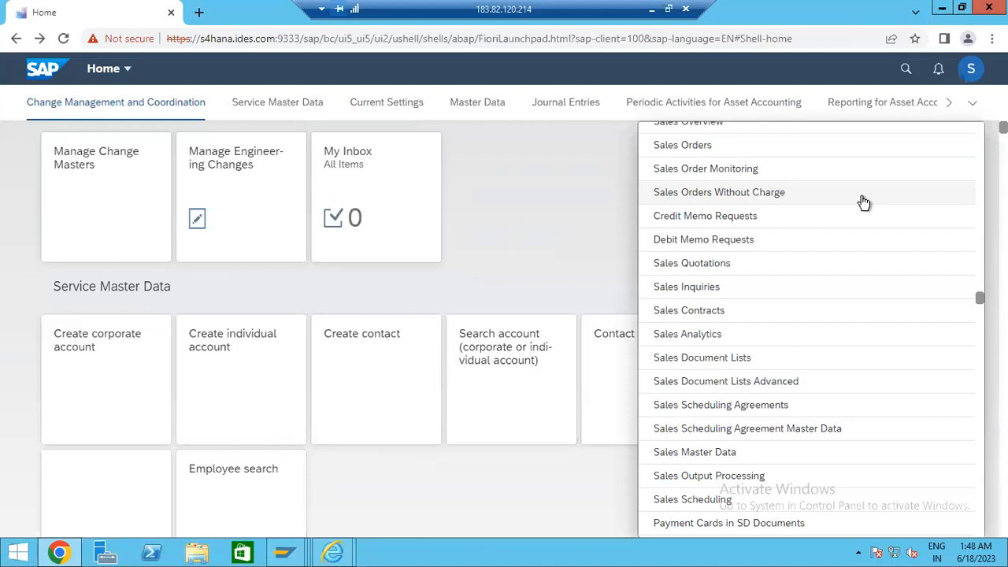
- Browse the production groups like Kanban Processing and Capacity Planning, then dismiss the group list
{"action": "scroll", "coordinate": [808, 328], "scroll_direction": "down", "scroll_amount": 5}
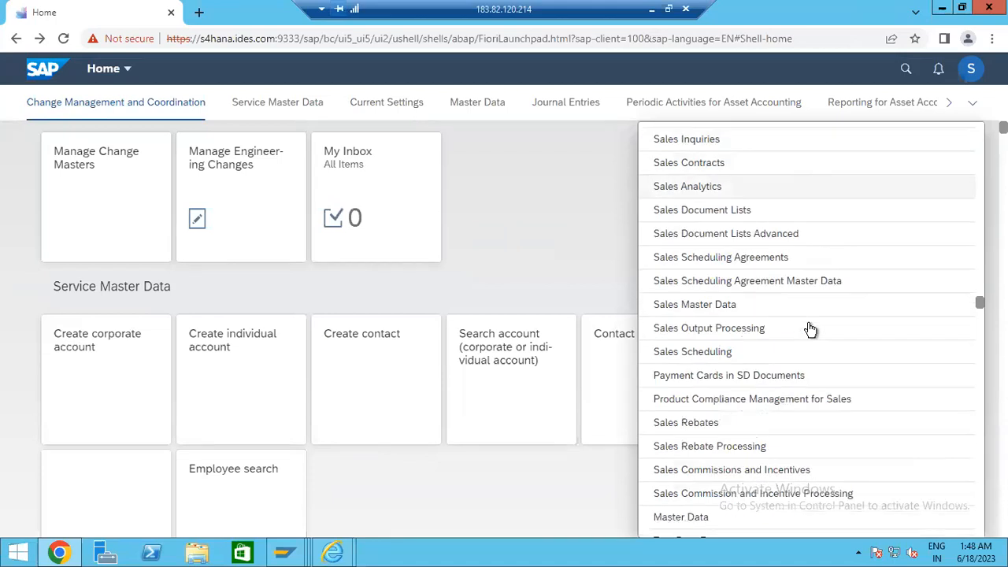
{"action": "scroll", "coordinate": [808, 345], "scroll_direction": "down", "scroll_amount": 3}
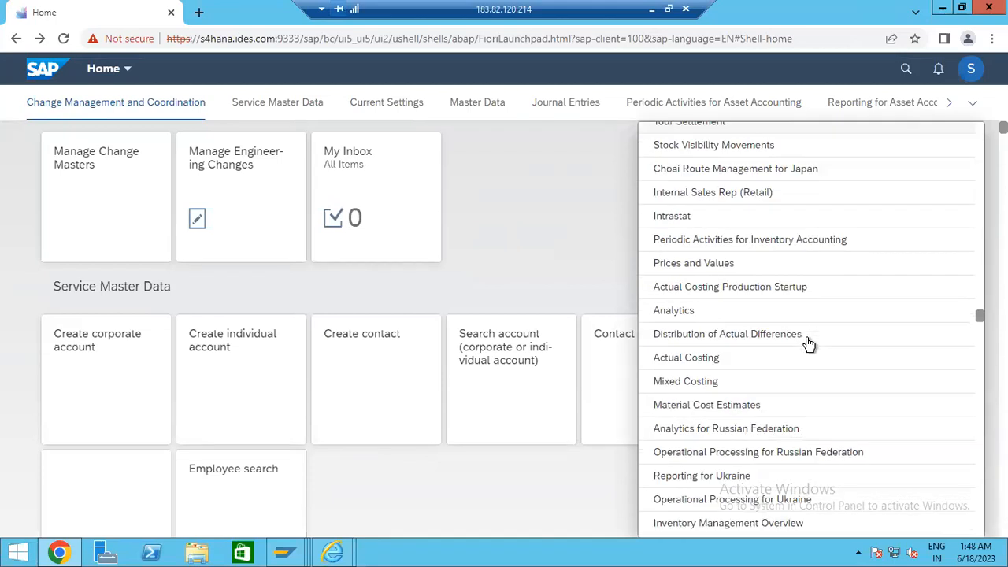
{"action": "scroll", "coordinate": [808, 345], "scroll_direction": "down", "scroll_amount": 3}
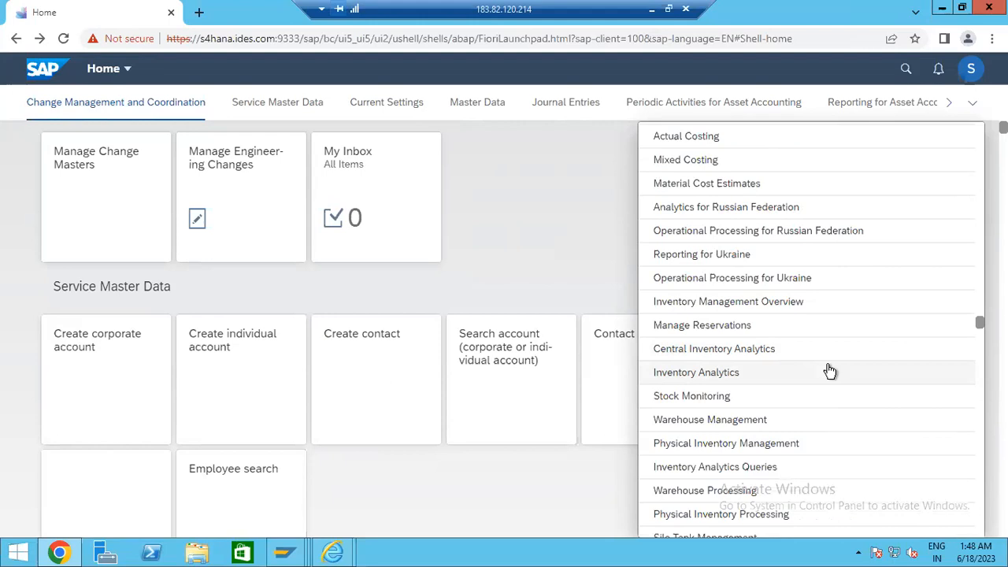
{"action": "scroll", "coordinate": [830, 372], "scroll_direction": "down", "scroll_amount": 2}
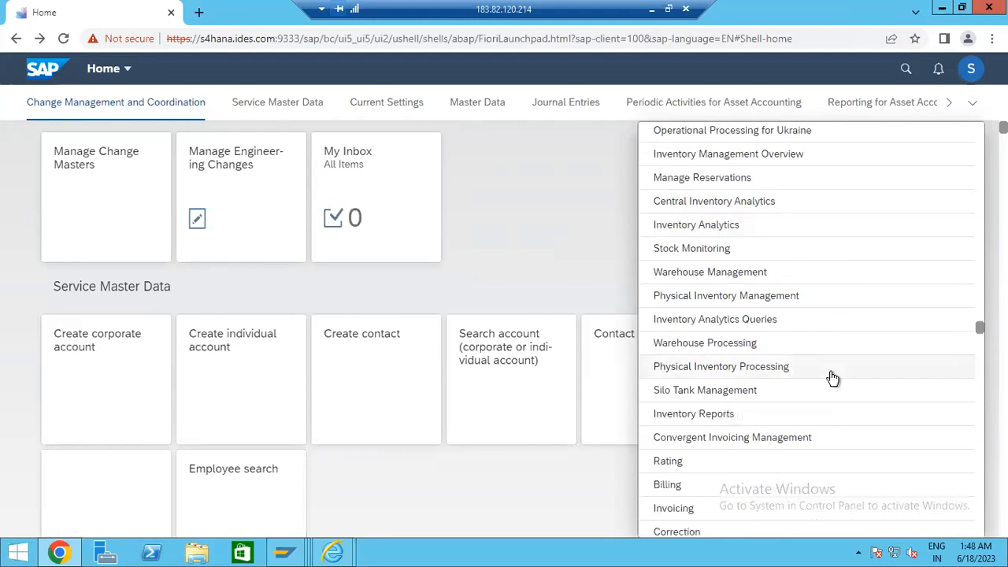
{"action": "scroll", "coordinate": [833, 379], "scroll_direction": "down", "scroll_amount": 2}
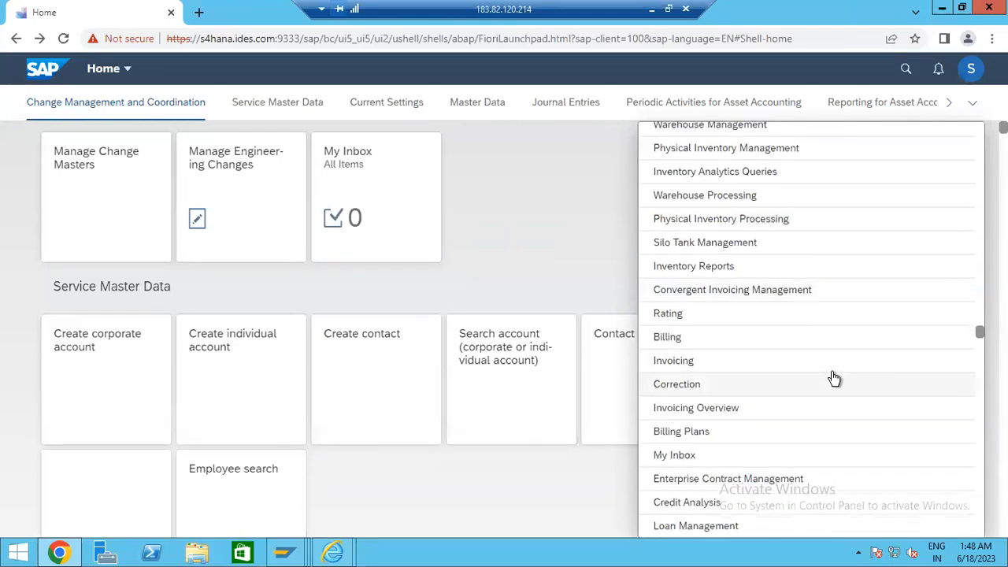
{"action": "scroll", "coordinate": [835, 381], "scroll_direction": "down", "scroll_amount": 2}
{"action": "scroll", "coordinate": [833, 385], "scroll_direction": "up", "scroll_amount": 2}
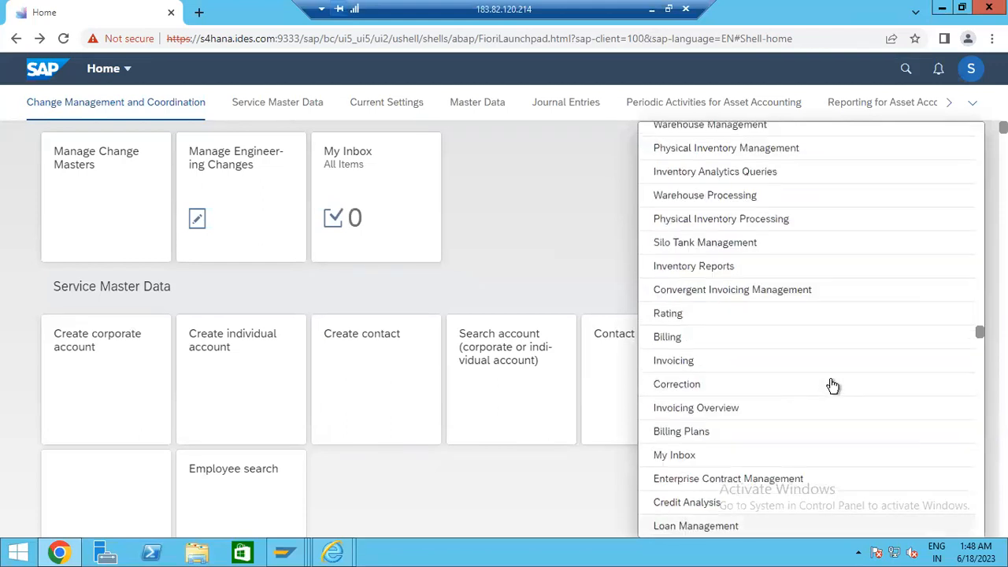
{"action": "scroll", "coordinate": [832, 385], "scroll_direction": "up", "scroll_amount": 2}
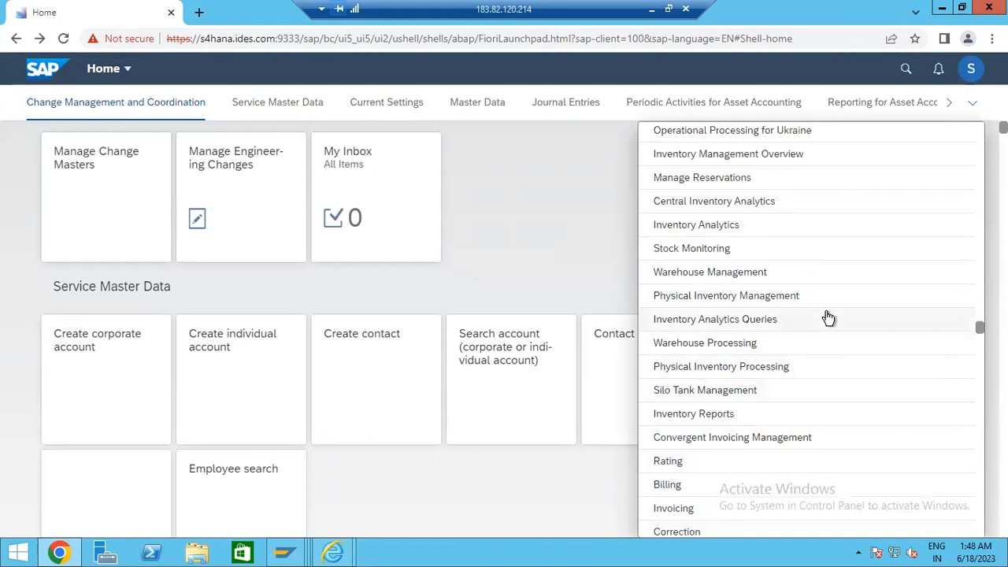
{"action": "scroll", "coordinate": [709, 229], "scroll_direction": "up", "scroll_amount": 1}
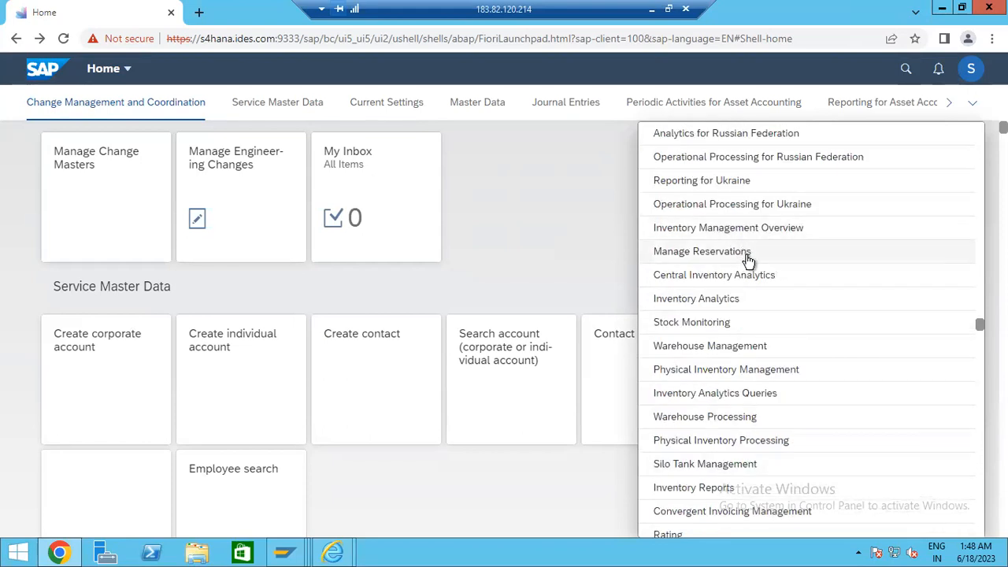
{"action": "scroll", "coordinate": [772, 245], "scroll_direction": "up", "scroll_amount": 1}
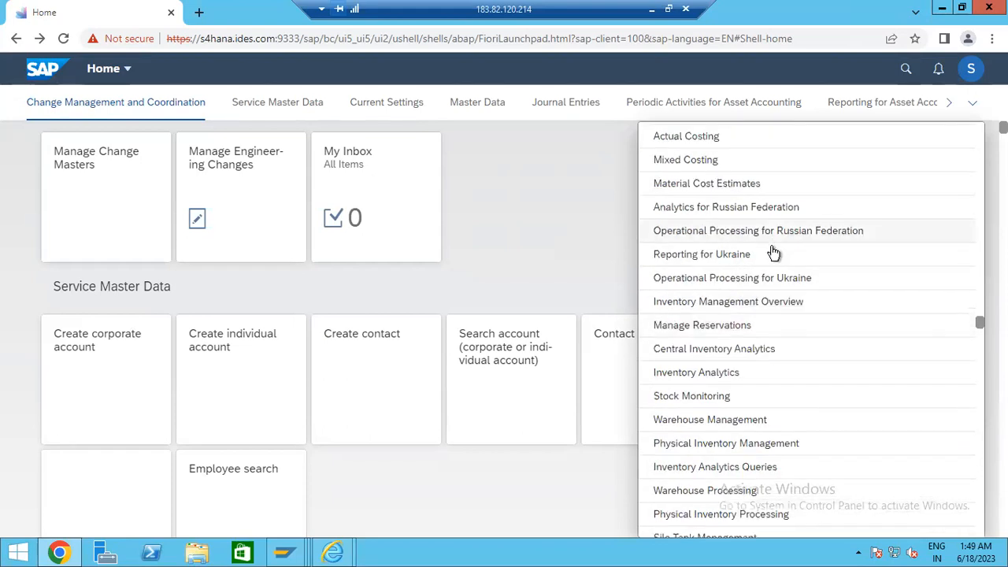
{"action": "scroll", "coordinate": [776, 273], "scroll_direction": "down", "scroll_amount": 13}
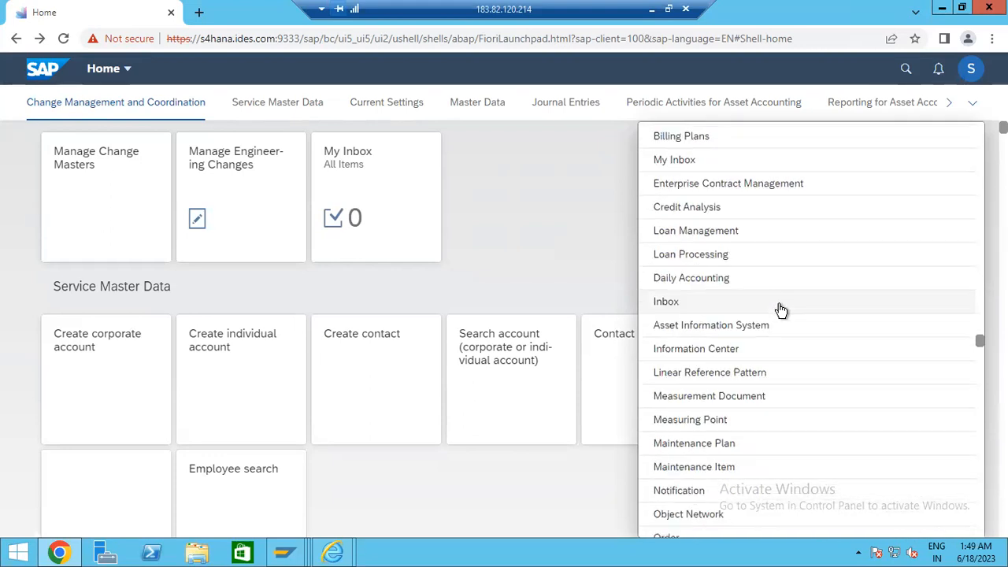
{"action": "scroll", "coordinate": [795, 403], "scroll_direction": "down", "scroll_amount": 16}
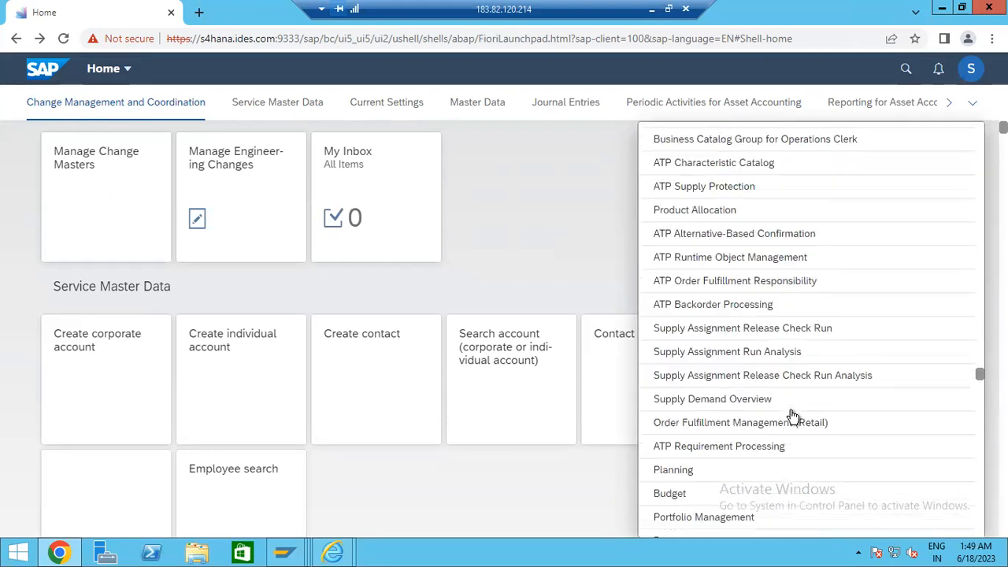
{"action": "scroll", "coordinate": [804, 458], "scroll_direction": "down", "scroll_amount": 3}
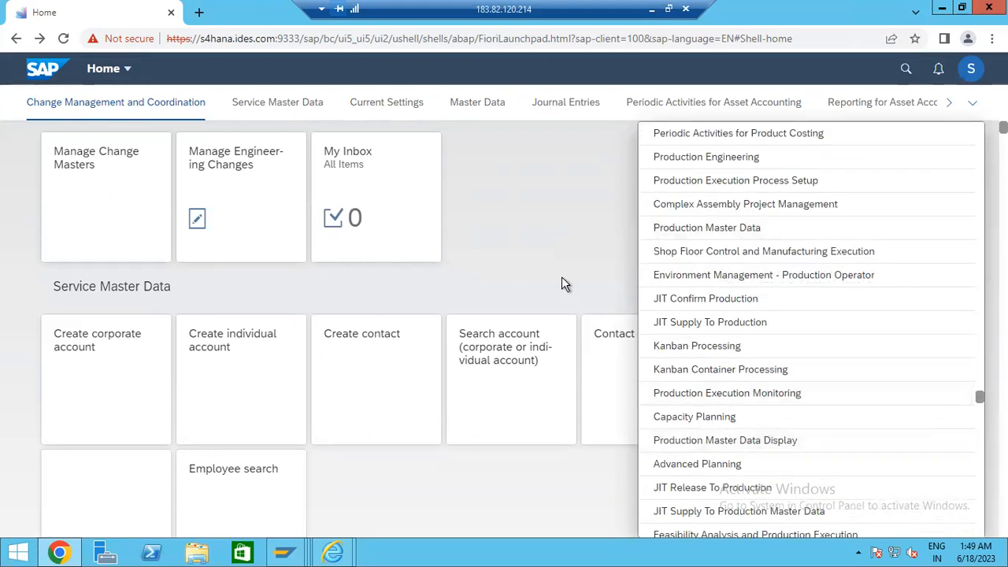
{"action": "left_click", "coordinate": [562, 277]}
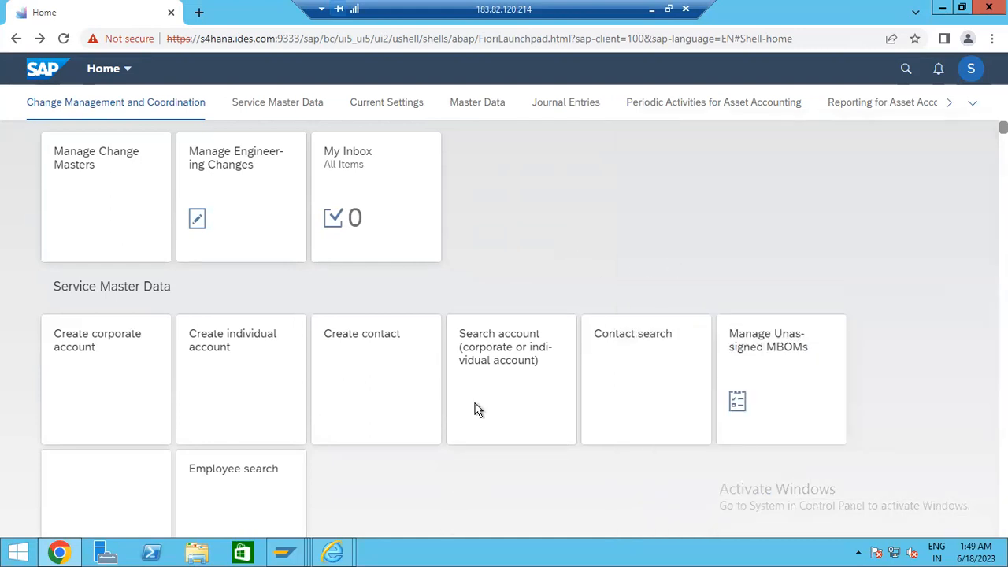
- In Word, add a 'WM ------>' line below the vendor number notes
{"action": "left_click", "coordinate": [652, 11]}
{"action": "key", "text": "Return"}
{"action": "key", "text": "Return"}
{"action": "type", "text": "WM -"}
{"action": "type", "text": "----->"}
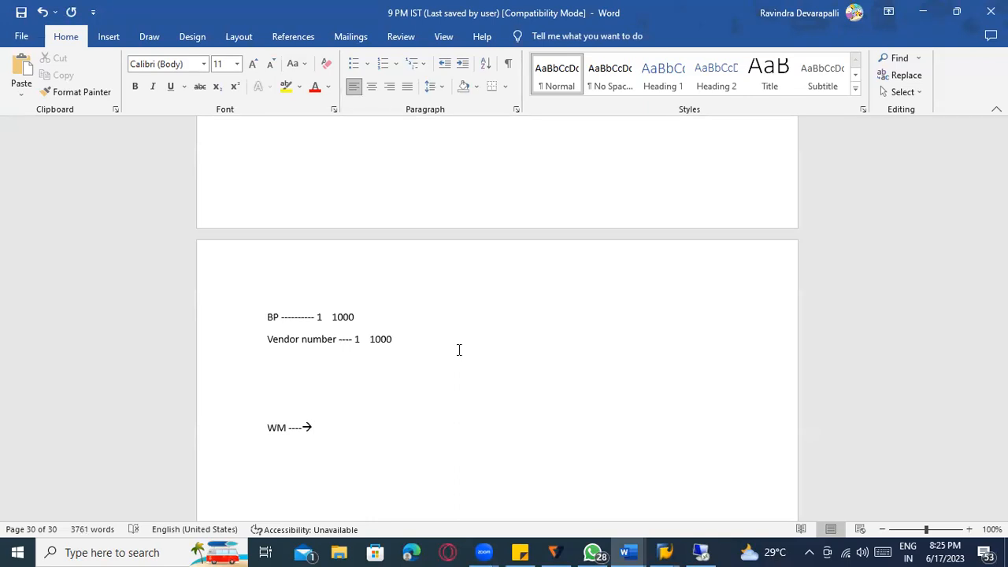
- Type 'Embebeded ware house management' on a new line beneath it and select that line
{"action": "key", "text": "Return"}
{"action": "key", "text": "Return"}
{"action": "type", "text": "Embebd"}
{"action": "key", "text": "BackSpace"}
{"action": "type", "text": "eded"}
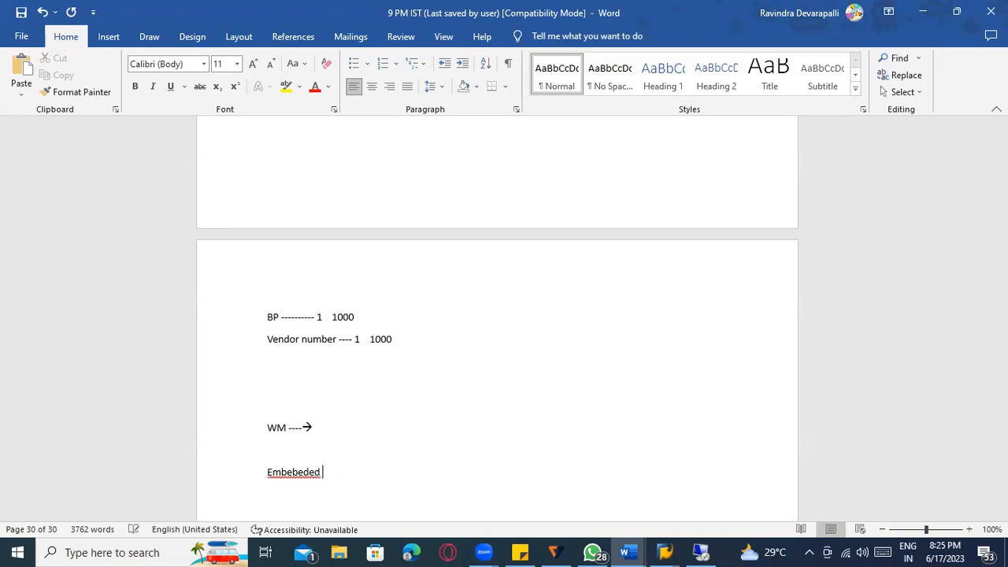
{"action": "left_click", "coordinate": [297, 477]}
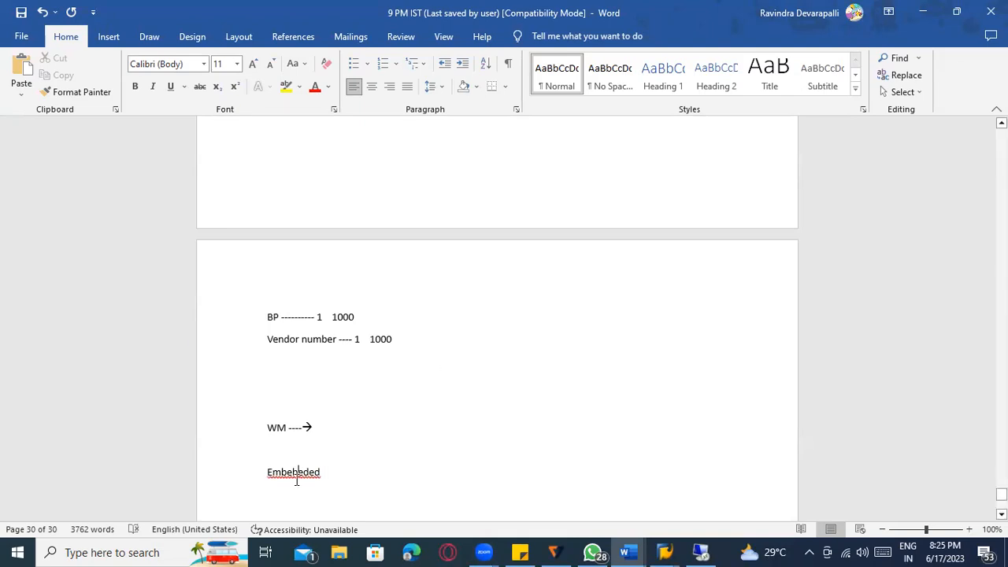
{"action": "right_click", "coordinate": [297, 477]}
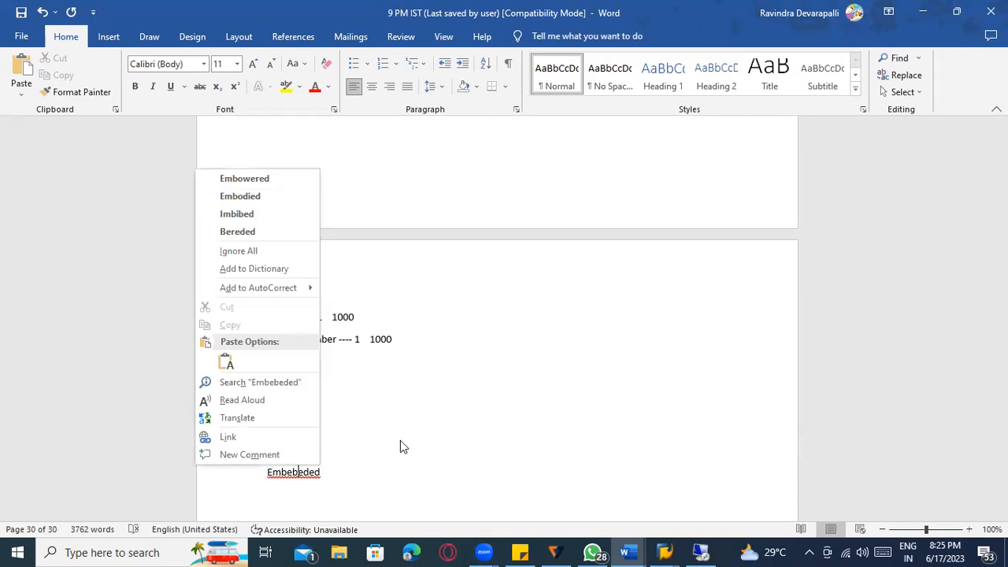
{"action": "left_click", "coordinate": [344, 478]}
{"action": "type", "text": "ware house management"}
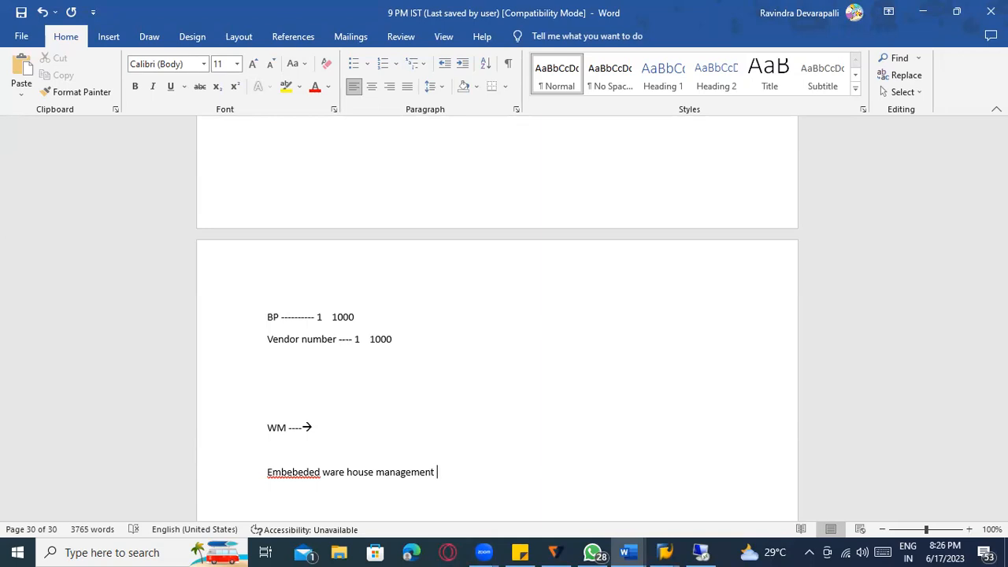
{"action": "left_click_drag", "start_coordinate": [438, 473], "coordinate": [296, 479]}
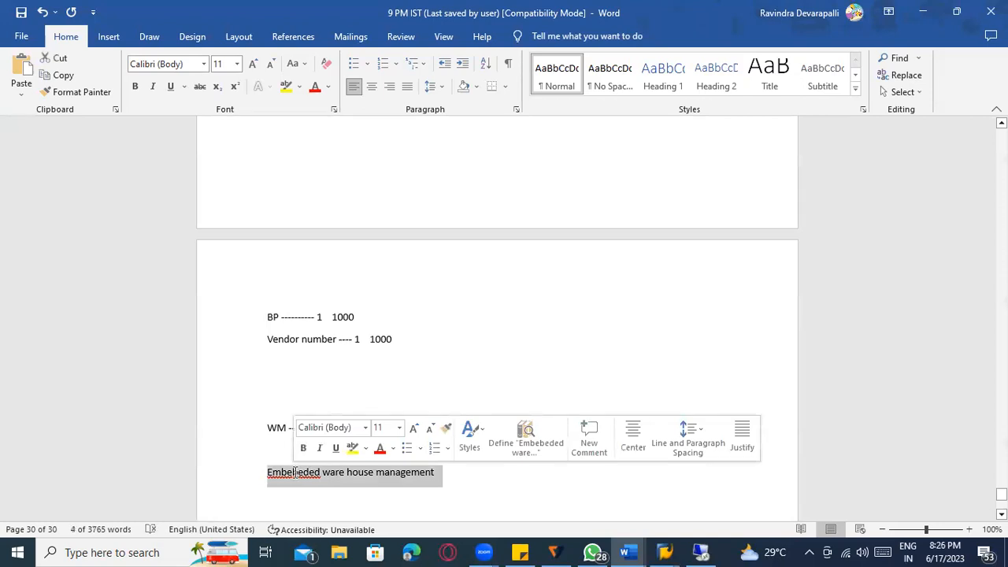
- Delete the selected 'Embebeded ware house management' line, leaving 'WM ------>' as the last note
{"action": "key", "text": "Delete"}
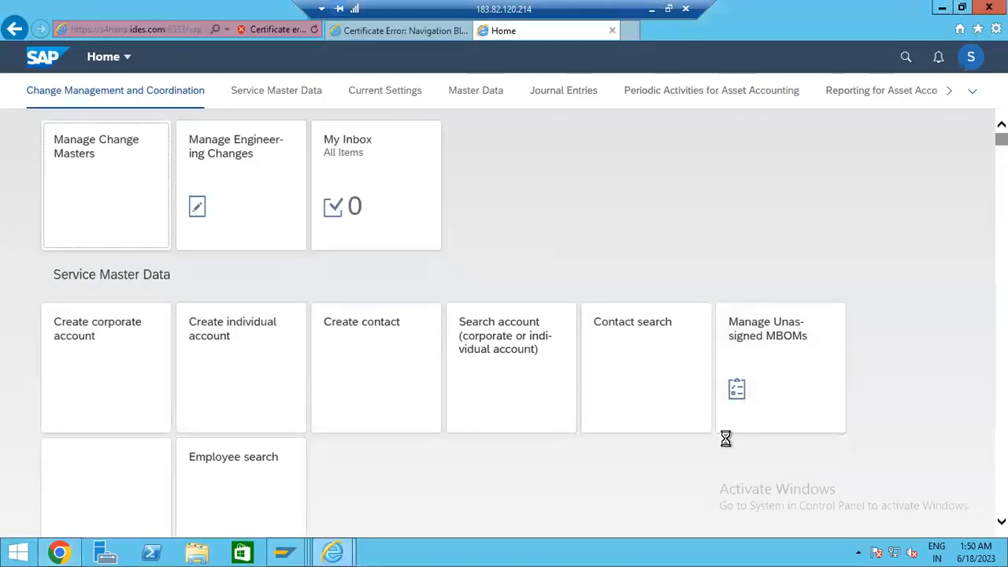
{"action": "left_click", "coordinate": [650, 9]}
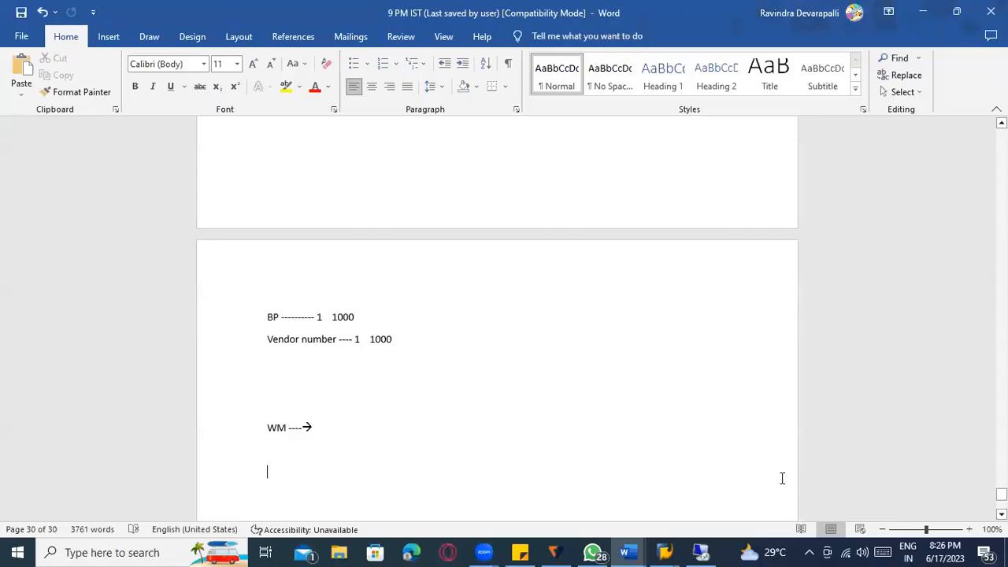